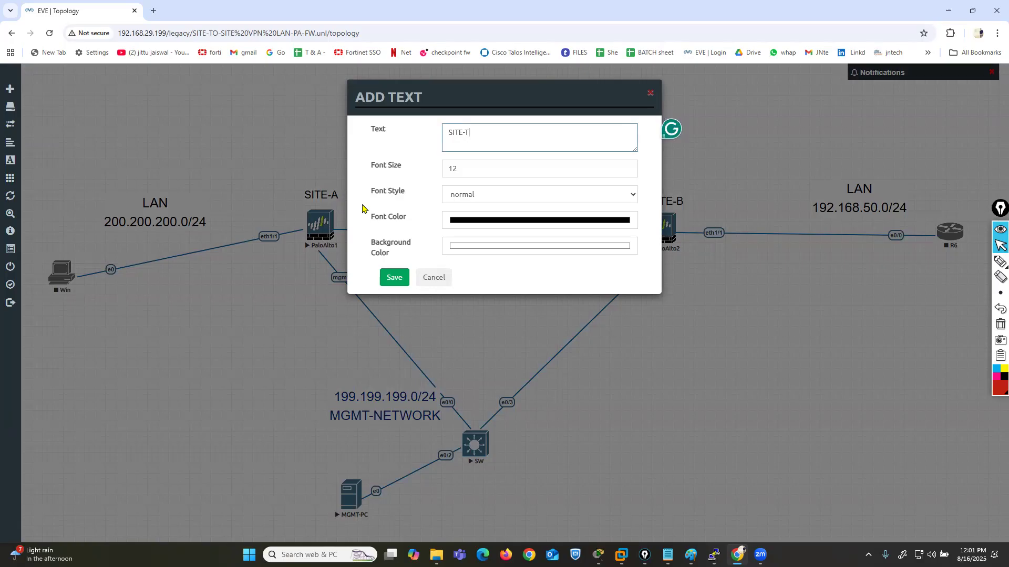
- Add the text label "SITE-TO-SITE VPN LAB" at font size 25 and place it above the SITE-A LAN in the topology's corner
{"action": "type", "text": "0"}
{"action": "type", "text": "-SITE VPN LAB"}
{"action": "key", "text": "Tab"}
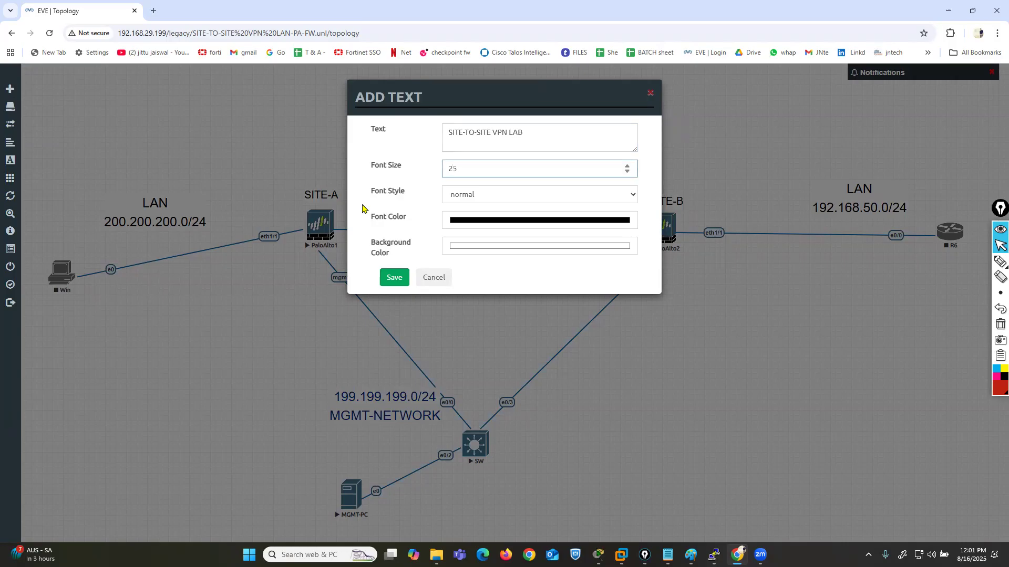
{"action": "left_click", "coordinate": [394, 277]}
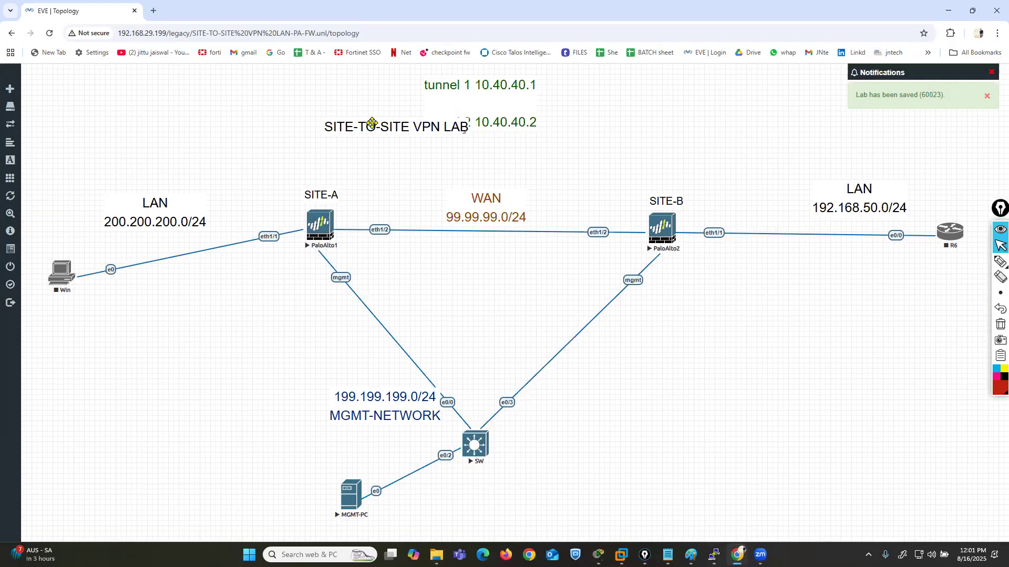
{"action": "left_click_drag", "start_coordinate": [372, 123], "coordinate": [107, 90]}
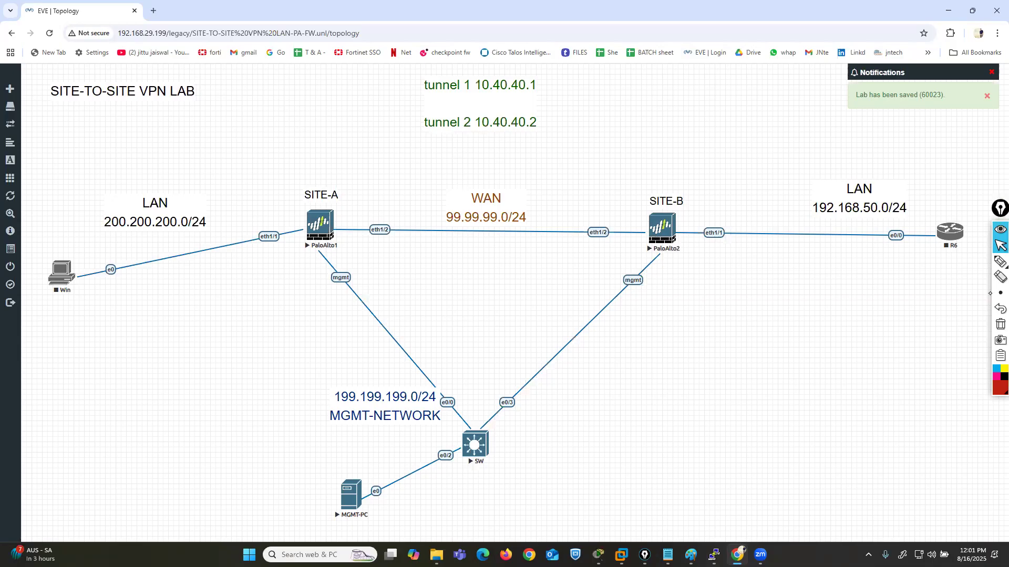
- Outline the PaloAlto1 and PaloAlto2 firewalls in red and frame the WAN link between them in pink
{"action": "left_click", "coordinate": [998, 267]}
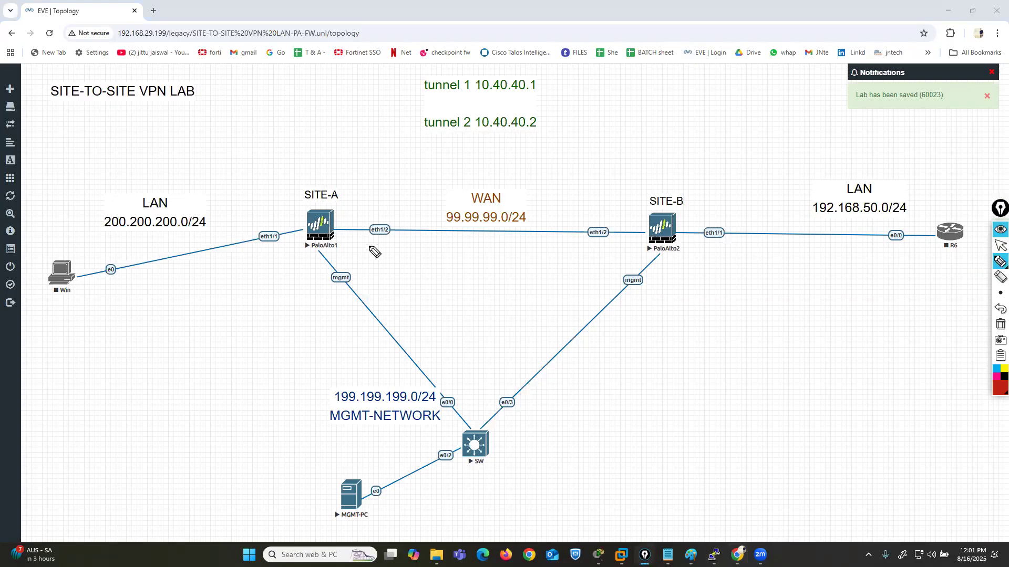
{"action": "mouse_move", "coordinate": [338, 205]}
{"action": "left_mouse_down"}
{"action": "mouse_move", "coordinate": [302, 206]}
{"action": "mouse_move", "coordinate": [289, 234]}
{"action": "mouse_move", "coordinate": [314, 254]}
{"action": "mouse_move", "coordinate": [360, 232]}
{"action": "mouse_move", "coordinate": [339, 206]}
{"action": "left_mouse_up"}
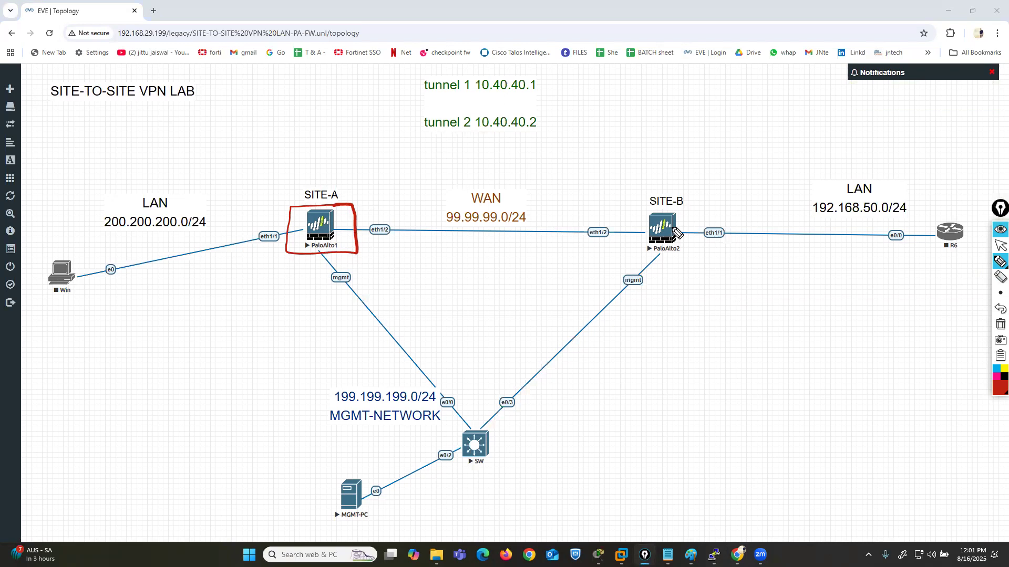
{"action": "mouse_move", "coordinate": [684, 216]}
{"action": "left_mouse_down"}
{"action": "mouse_move", "coordinate": [645, 210]}
{"action": "mouse_move", "coordinate": [638, 257]}
{"action": "mouse_move", "coordinate": [703, 255]}
{"action": "mouse_move", "coordinate": [688, 219]}
{"action": "left_mouse_up"}
{"action": "left_click", "coordinate": [996, 377]}
{"action": "mouse_move", "coordinate": [624, 247]}
{"action": "left_mouse_down"}
{"action": "mouse_move", "coordinate": [623, 195]}
{"action": "mouse_move", "coordinate": [525, 176]}
{"action": "mouse_move", "coordinate": [392, 179]}
{"action": "mouse_move", "coordinate": [362, 210]}
{"action": "mouse_move", "coordinate": [364, 253]}
{"action": "mouse_move", "coordinate": [623, 258]}
{"action": "mouse_move", "coordinate": [622, 240]}
{"action": "left_mouse_up"}
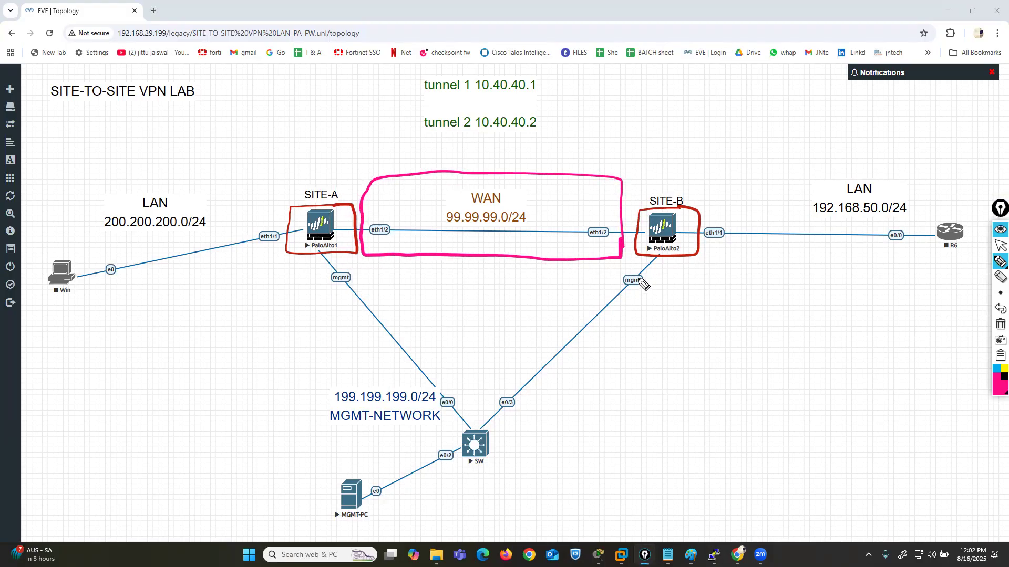
- Sketch a circled R in the middle of the WAN link and connect it to both eth1/2 interfaces in pink
{"action": "mouse_move", "coordinate": [498, 204]}
{"action": "left_mouse_down"}
{"action": "mouse_move", "coordinate": [486, 201]}
{"action": "mouse_move", "coordinate": [465, 238]}
{"action": "mouse_move", "coordinate": [519, 240]}
{"action": "mouse_move", "coordinate": [495, 202]}
{"action": "left_mouse_up"}
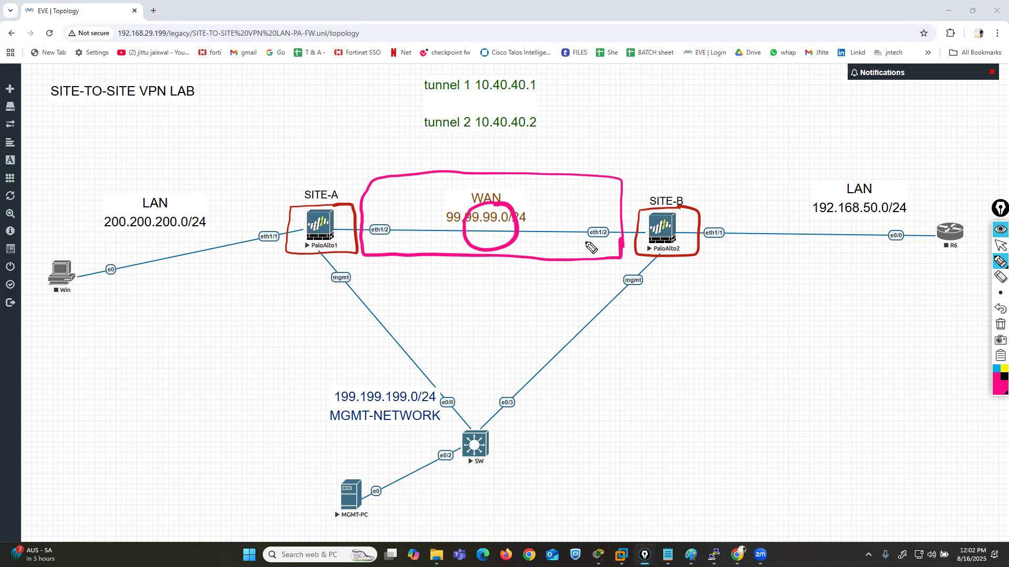
{"action": "left_click_drag", "start_coordinate": [480, 220], "coordinate": [495, 232]}
{"action": "left_click", "coordinate": [501, 227]}
{"action": "left_click_drag", "start_coordinate": [387, 231], "coordinate": [469, 212]}
{"action": "left_click_drag", "start_coordinate": [607, 233], "coordinate": [524, 216]}
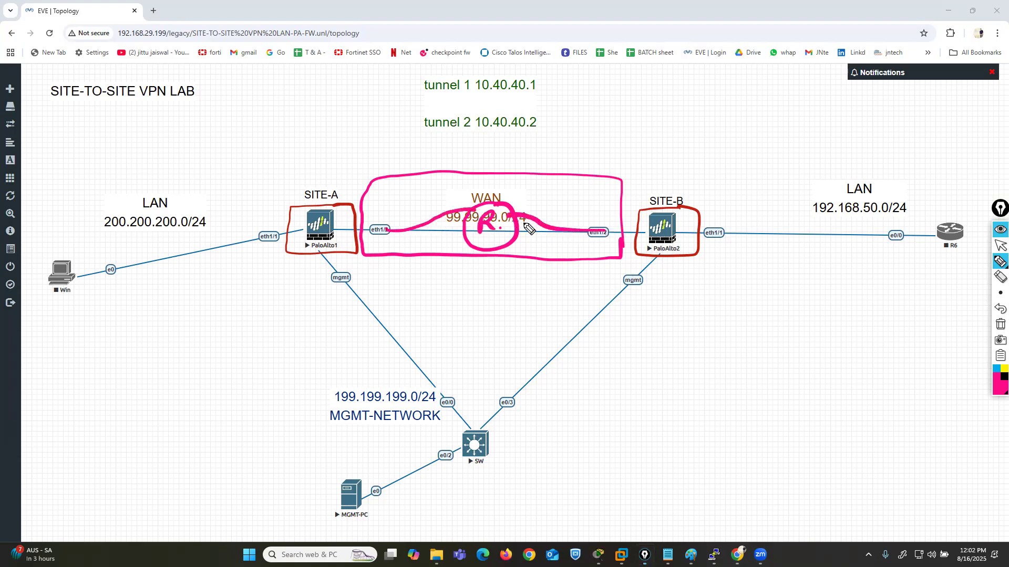
- Draw blue arrows from both firewalls to the WAN and a black path between their eth1/2 interfaces, and clear all annotations
{"action": "left_click", "coordinate": [996, 371]}
{"action": "mouse_move", "coordinate": [364, 216]}
{"action": "left_mouse_down"}
{"action": "mouse_move", "coordinate": [481, 185]}
{"action": "mouse_move", "coordinate": [481, 196]}
{"action": "left_mouse_up"}
{"action": "mouse_move", "coordinate": [667, 227]}
{"action": "left_mouse_down"}
{"action": "mouse_move", "coordinate": [620, 188]}
{"action": "mouse_move", "coordinate": [514, 193]}
{"action": "mouse_move", "coordinate": [536, 193]}
{"action": "left_mouse_up"}
{"action": "left_click", "coordinate": [1003, 377]}
{"action": "mouse_move", "coordinate": [379, 228]}
{"action": "left_mouse_down"}
{"action": "mouse_move", "coordinate": [362, 252]}
{"action": "mouse_move", "coordinate": [389, 336]}
{"action": "mouse_move", "coordinate": [599, 257]}
{"action": "mouse_move", "coordinate": [620, 224]}
{"action": "mouse_move", "coordinate": [588, 251]}
{"action": "left_mouse_up"}
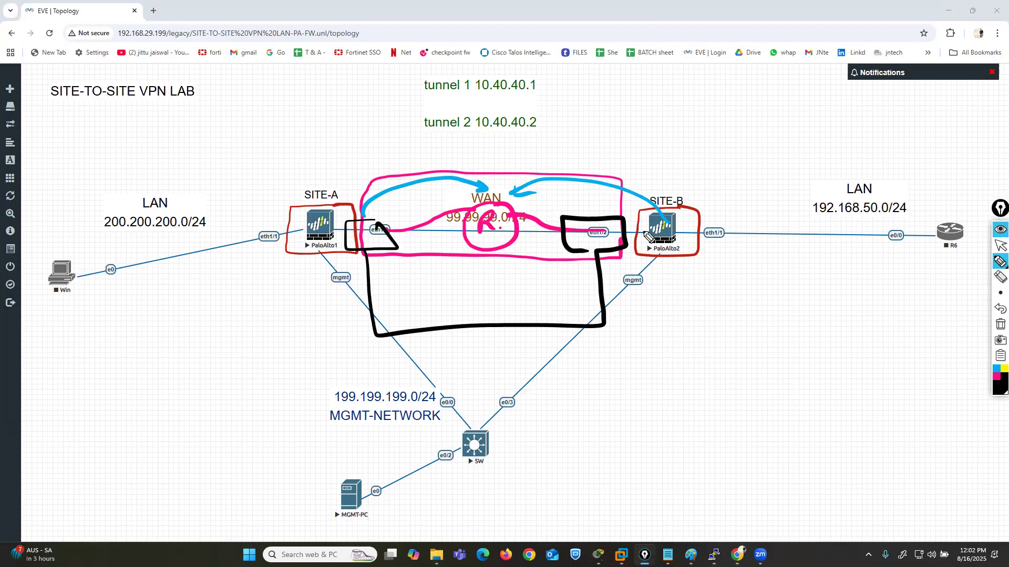
{"action": "left_click", "coordinate": [1000, 324]}
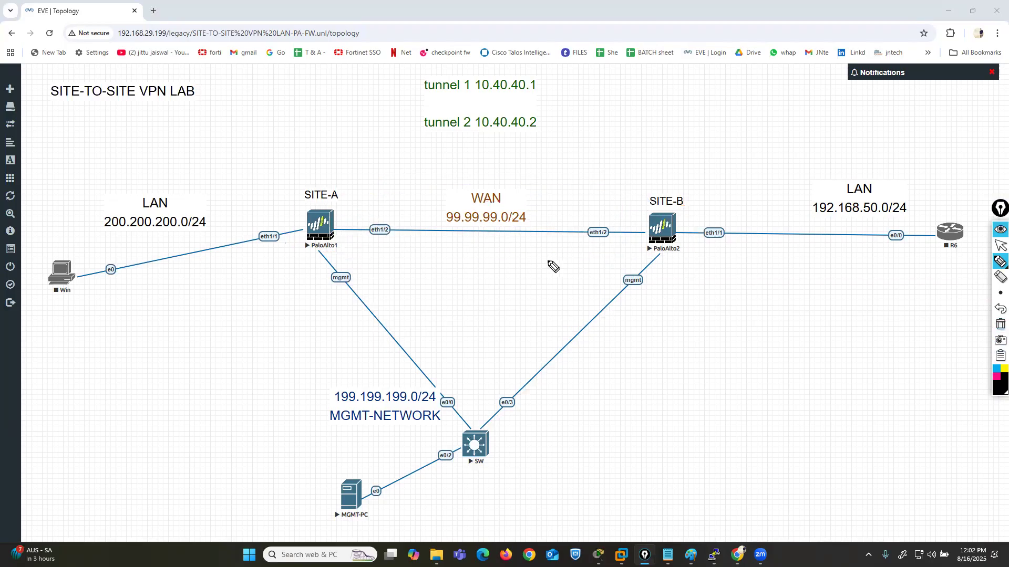
- Trace the WAN link with a black arrow, frame it in pink and point pink arrows at both eth1/2 interfaces
{"action": "left_click_drag", "start_coordinate": [392, 231], "coordinate": [583, 229]}
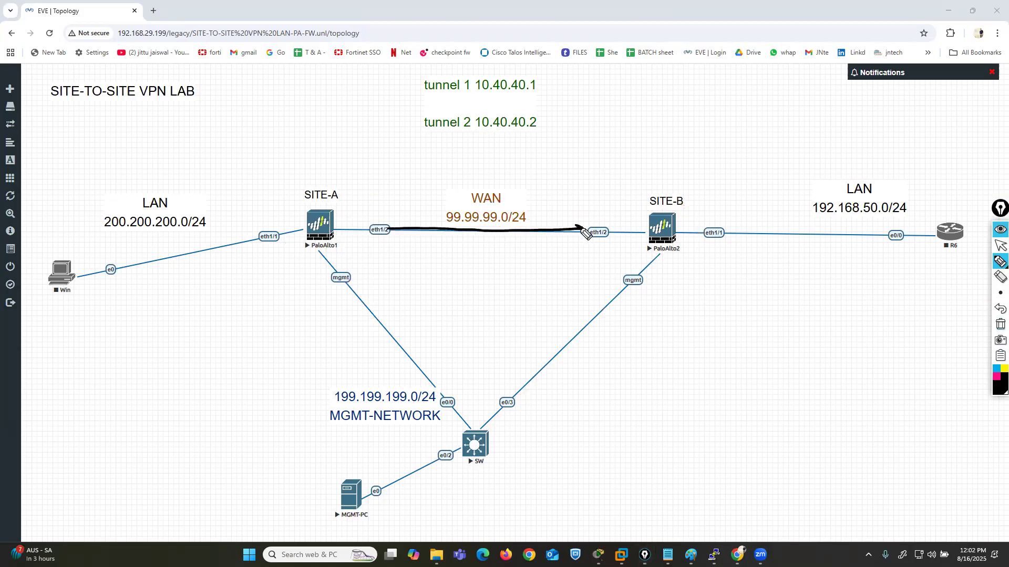
{"action": "left_click", "coordinate": [997, 380]}
{"action": "mouse_move", "coordinate": [623, 242]}
{"action": "left_mouse_down"}
{"action": "mouse_move", "coordinate": [620, 191]}
{"action": "mouse_move", "coordinate": [483, 177]}
{"action": "mouse_move", "coordinate": [358, 194]}
{"action": "mouse_move", "coordinate": [369, 254]}
{"action": "mouse_move", "coordinate": [631, 250]}
{"action": "mouse_move", "coordinate": [627, 231]}
{"action": "left_mouse_up"}
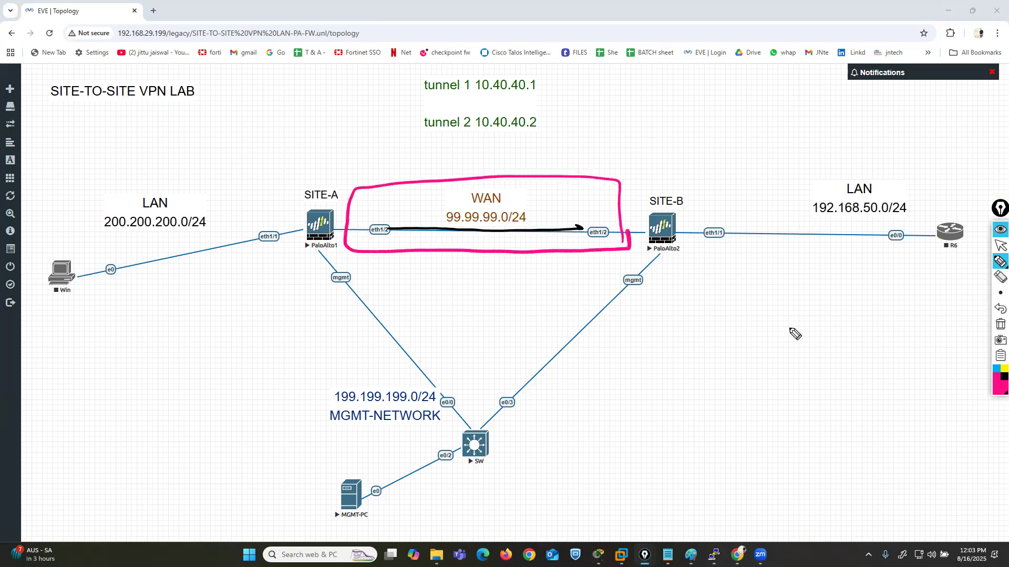
{"action": "mouse_move", "coordinate": [380, 272]}
{"action": "left_mouse_down"}
{"action": "mouse_move", "coordinate": [377, 250]}
{"action": "mouse_move", "coordinate": [387, 247]}
{"action": "left_mouse_up"}
{"action": "mouse_move", "coordinate": [604, 282]}
{"action": "left_mouse_down"}
{"action": "mouse_move", "coordinate": [602, 244]}
{"action": "mouse_move", "coordinate": [616, 253]}
{"action": "left_mouse_up"}
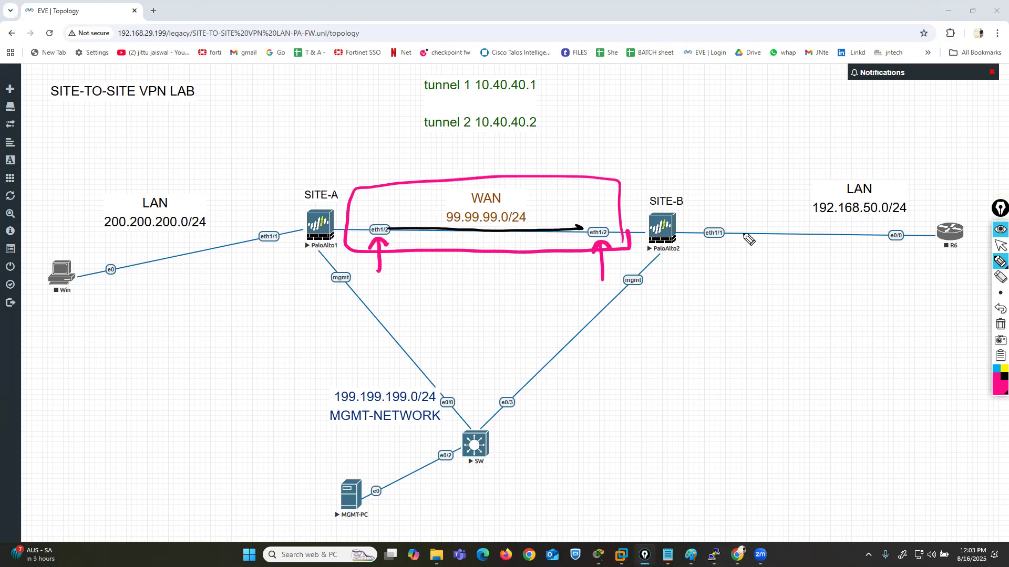
- Frame the SITE-A and SITE-B LAN segments in red, tick the 192.168.50.0/24 segment and clear all annotations
{"action": "right_click", "coordinate": [996, 384]}
{"action": "left_click", "coordinate": [996, 382]}
{"action": "left_click", "coordinate": [965, 312]}
{"action": "left_click_drag", "start_coordinate": [281, 208], "coordinate": [286, 245]}
{"action": "mouse_move", "coordinate": [271, 212]}
{"action": "left_mouse_down"}
{"action": "mouse_move", "coordinate": [234, 176]}
{"action": "mouse_move", "coordinate": [45, 215]}
{"action": "mouse_move", "coordinate": [140, 296]}
{"action": "mouse_move", "coordinate": [292, 274]}
{"action": "mouse_move", "coordinate": [277, 207]}
{"action": "left_mouse_up"}
{"action": "mouse_move", "coordinate": [713, 178]}
{"action": "left_mouse_down"}
{"action": "mouse_move", "coordinate": [707, 221]}
{"action": "mouse_move", "coordinate": [872, 257]}
{"action": "mouse_move", "coordinate": [983, 212]}
{"action": "mouse_move", "coordinate": [984, 187]}
{"action": "left_mouse_up"}
{"action": "left_click_drag", "start_coordinate": [829, 170], "coordinate": [704, 179]}
{"action": "mouse_move", "coordinate": [861, 236]}
{"action": "left_mouse_down"}
{"action": "mouse_move", "coordinate": [875, 248]}
{"action": "mouse_move", "coordinate": [922, 211]}
{"action": "left_mouse_up"}
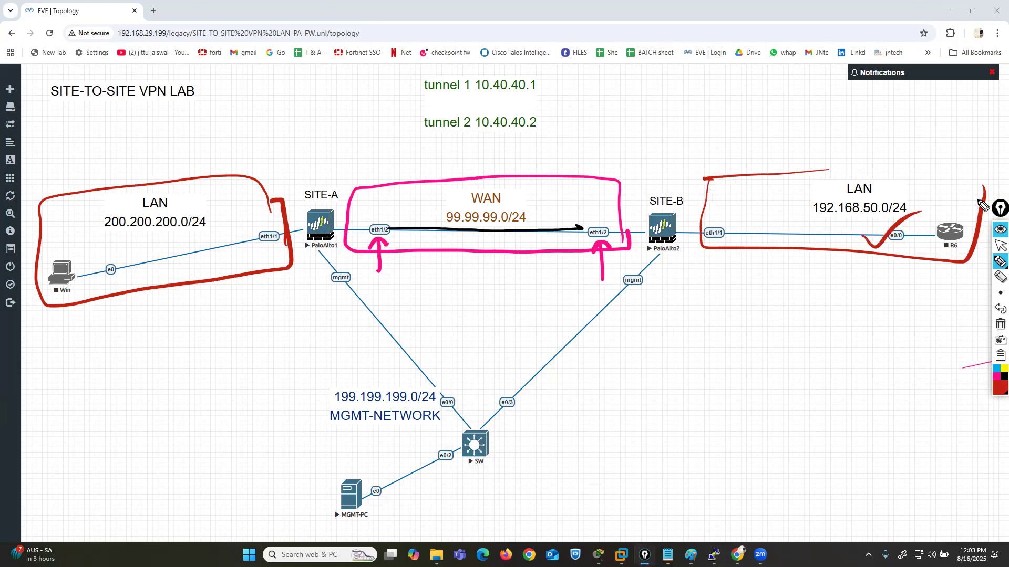
{"action": "left_click", "coordinate": [1000, 324]}
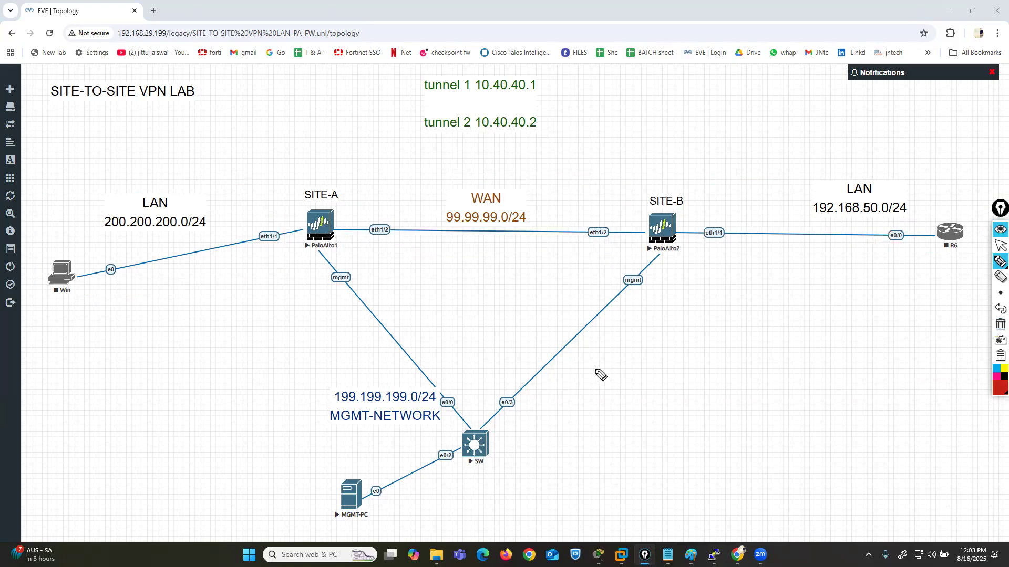
- Outline the management network in red, underline its 199.199.199.0/24 subnet and clear the annotations
{"action": "mouse_move", "coordinate": [387, 270]}
{"action": "left_mouse_down"}
{"action": "mouse_move", "coordinate": [315, 271]}
{"action": "mouse_move", "coordinate": [286, 436]}
{"action": "mouse_move", "coordinate": [424, 525]}
{"action": "mouse_move", "coordinate": [660, 472]}
{"action": "mouse_move", "coordinate": [669, 284]}
{"action": "mouse_move", "coordinate": [400, 281]}
{"action": "left_mouse_up"}
{"action": "left_click_drag", "start_coordinate": [335, 407], "coordinate": [435, 401]}
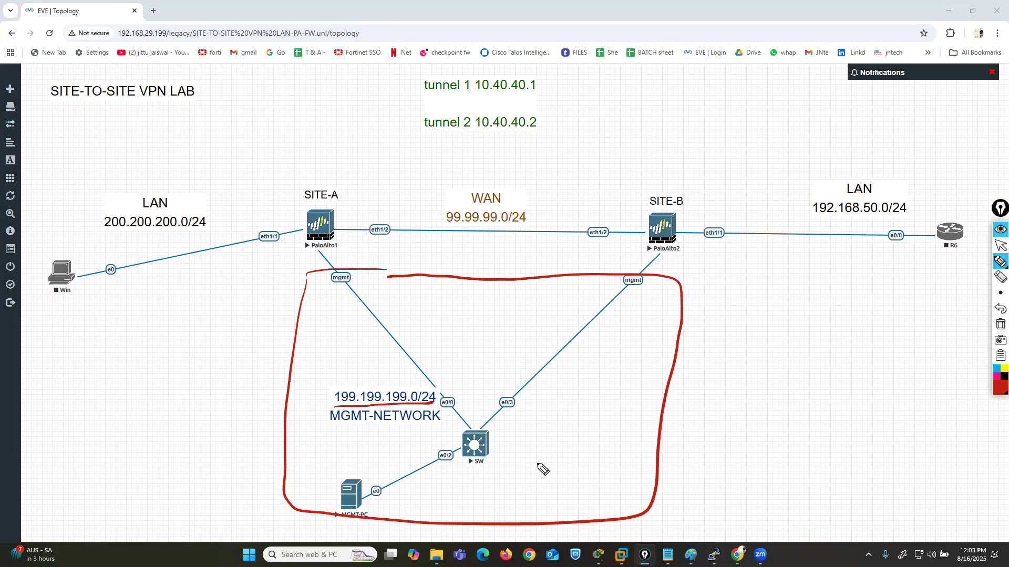
{"action": "left_click", "coordinate": [1000, 325]}
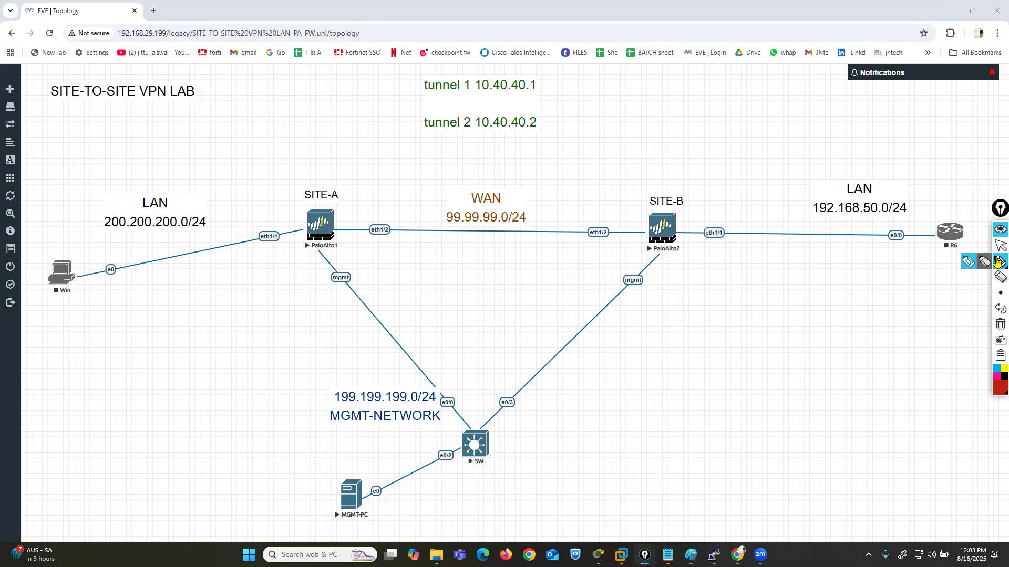
- Tick both sites in red and draw arrows from the SITE-A firewall toward its LAN and the WAN
{"action": "left_click", "coordinate": [968, 262]}
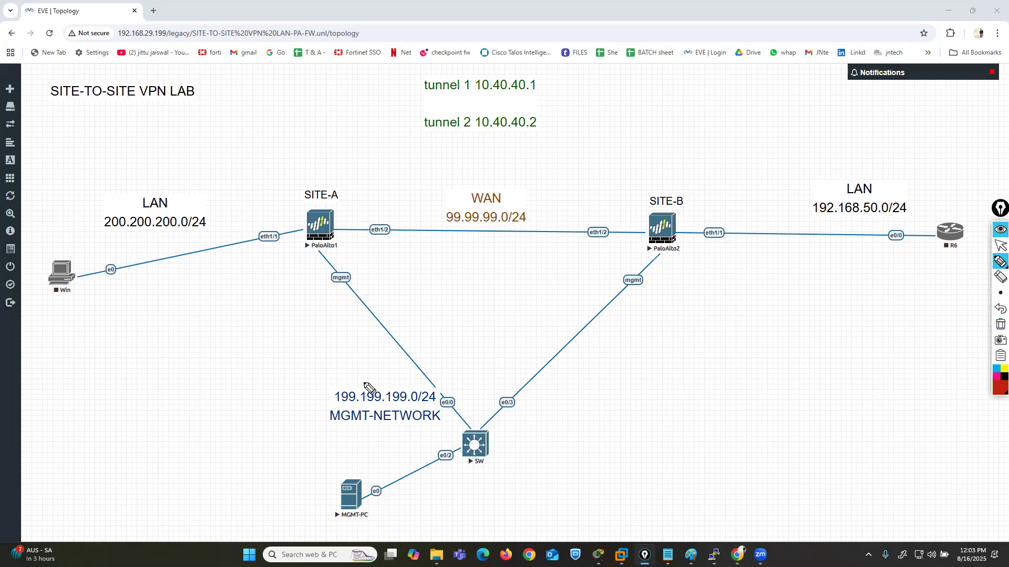
{"action": "left_click_drag", "start_coordinate": [301, 161], "coordinate": [345, 153]}
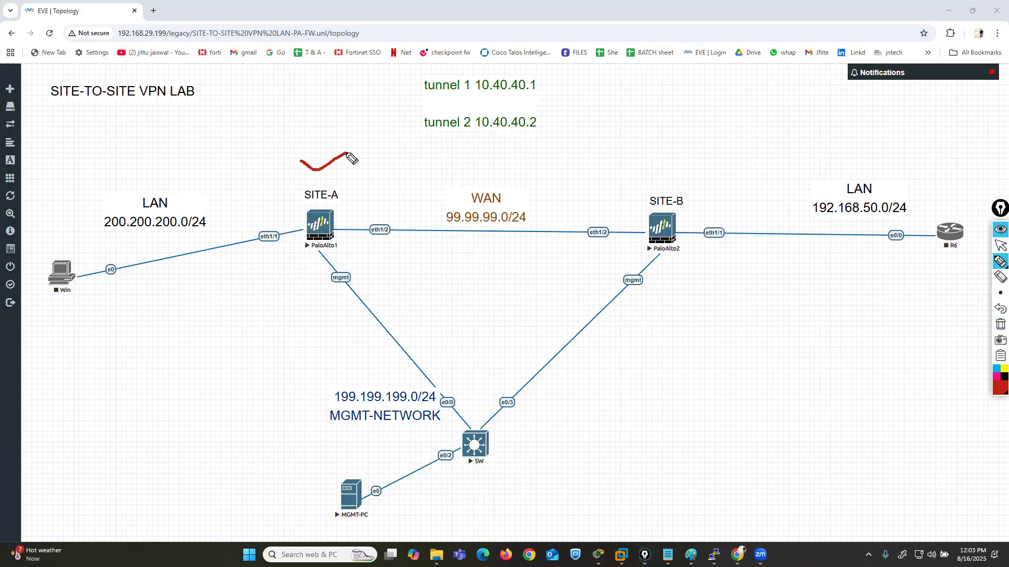
{"action": "left_click_drag", "start_coordinate": [659, 172], "coordinate": [702, 144]}
{"action": "left_click_drag", "start_coordinate": [275, 212], "coordinate": [246, 221]}
{"action": "mouse_move", "coordinate": [363, 215]}
{"action": "left_mouse_down"}
{"action": "mouse_move", "coordinate": [409, 213]}
{"action": "mouse_move", "coordinate": [402, 220]}
{"action": "left_mouse_up"}
{"action": "mouse_move", "coordinate": [336, 217]}
{"action": "left_mouse_down"}
{"action": "mouse_move", "coordinate": [452, 168]}
{"action": "mouse_move", "coordinate": [473, 179]}
{"action": "mouse_move", "coordinate": [449, 186]}
{"action": "left_mouse_up"}
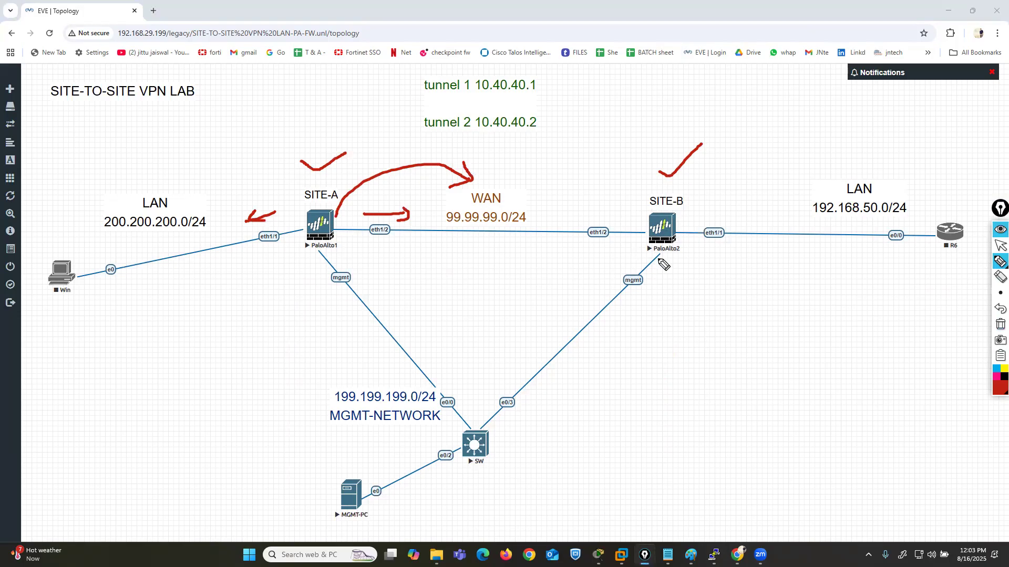
- Draw red arrows from the SITE-B firewall toward its LAN and the WAN, and clear all annotations
{"action": "left_click_drag", "start_coordinate": [700, 216], "coordinate": [735, 223]}
{"action": "left_click_drag", "start_coordinate": [628, 209], "coordinate": [591, 210]}
{"action": "mouse_move", "coordinate": [590, 198]}
{"action": "left_mouse_down"}
{"action": "mouse_move", "coordinate": [584, 209]}
{"action": "mouse_move", "coordinate": [599, 220]}
{"action": "left_mouse_up"}
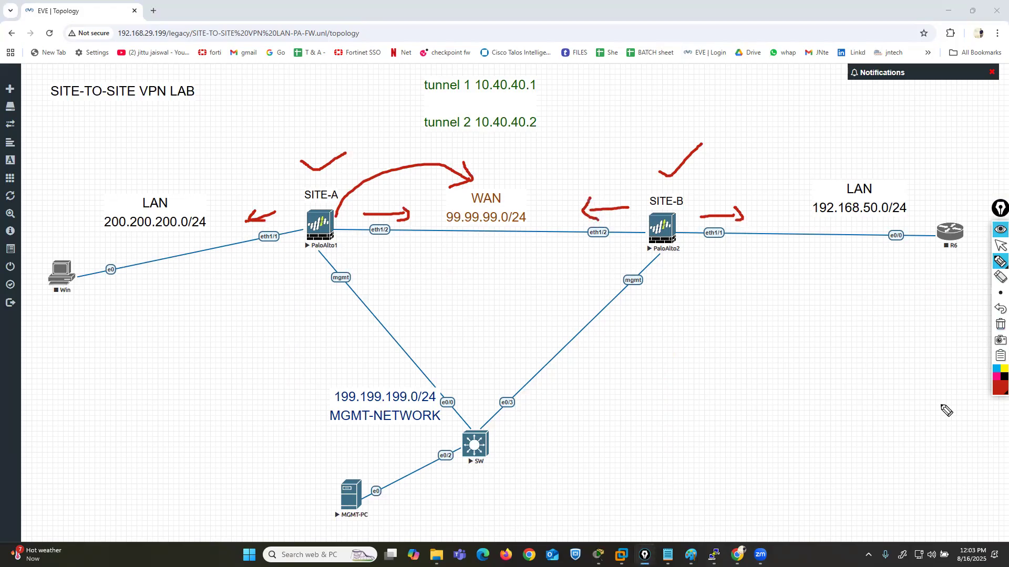
{"action": "left_click", "coordinate": [1000, 325]}
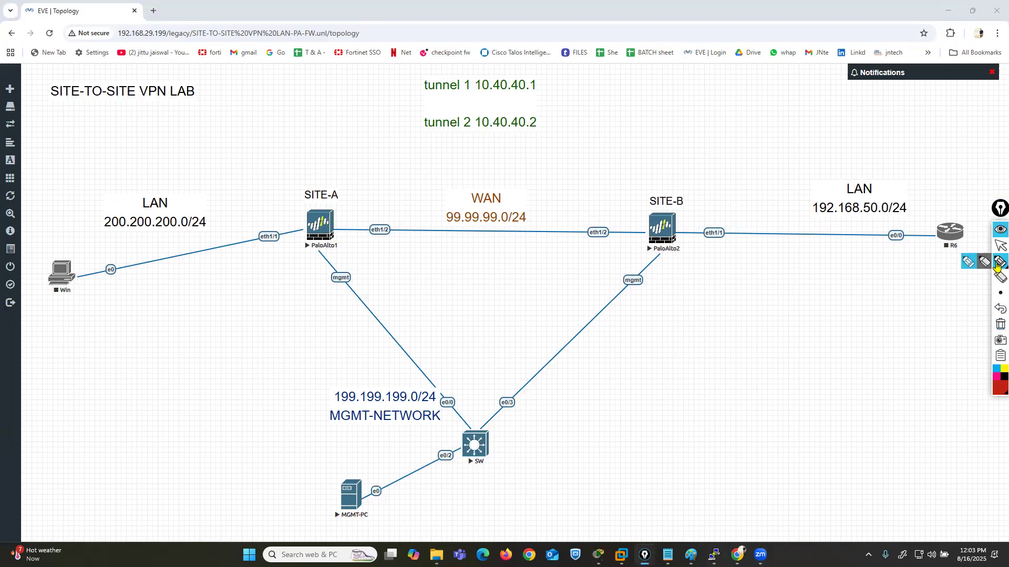
- Stop annotating and open the MGMT-PC console with ultravnc_wrapper
{"action": "left_click", "coordinate": [999, 246]}
{"action": "left_click_drag", "start_coordinate": [350, 502], "coordinate": [350, 500]}
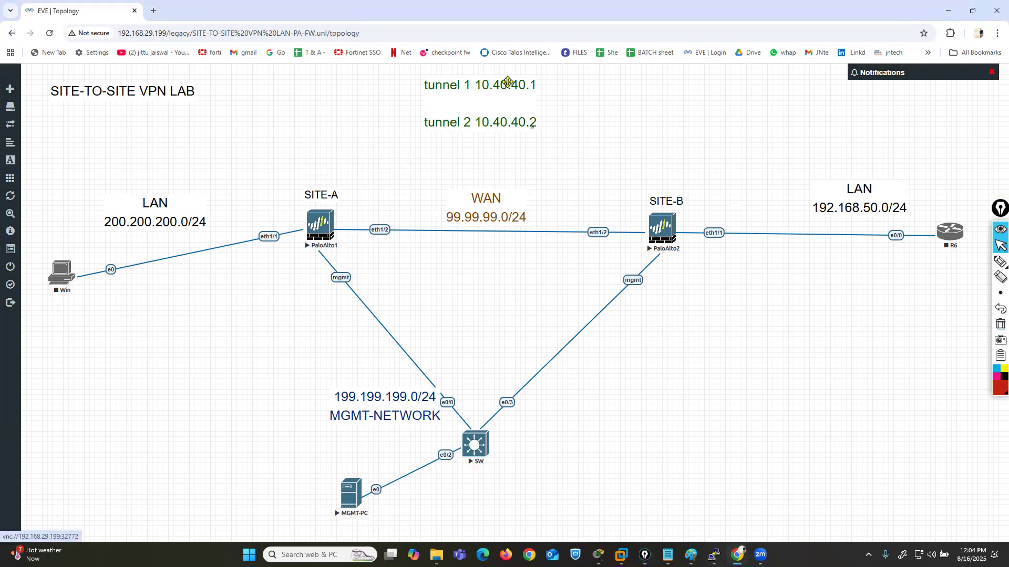
{"action": "left_click", "coordinate": [354, 496]}
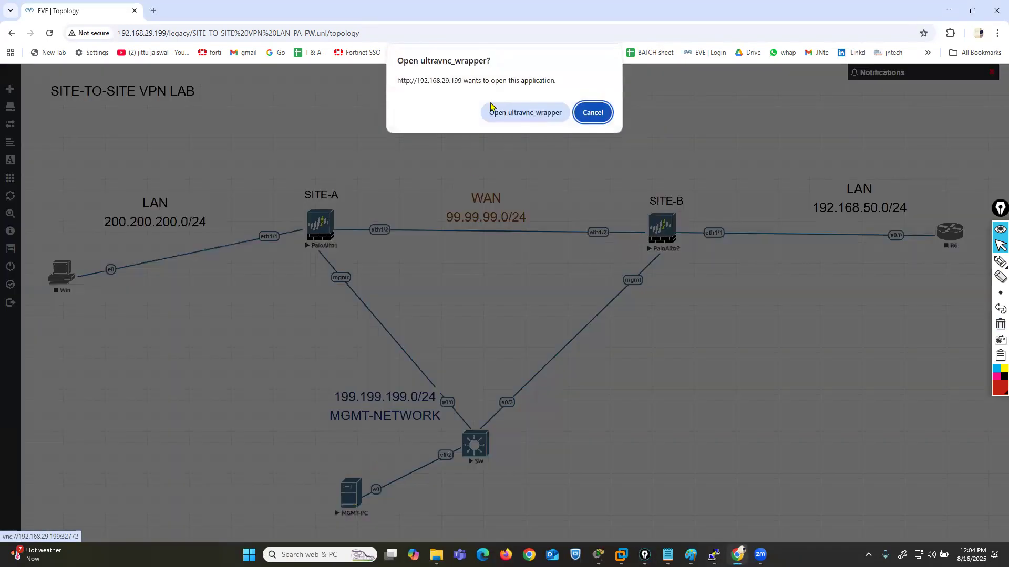
{"action": "left_click", "coordinate": [521, 112]}
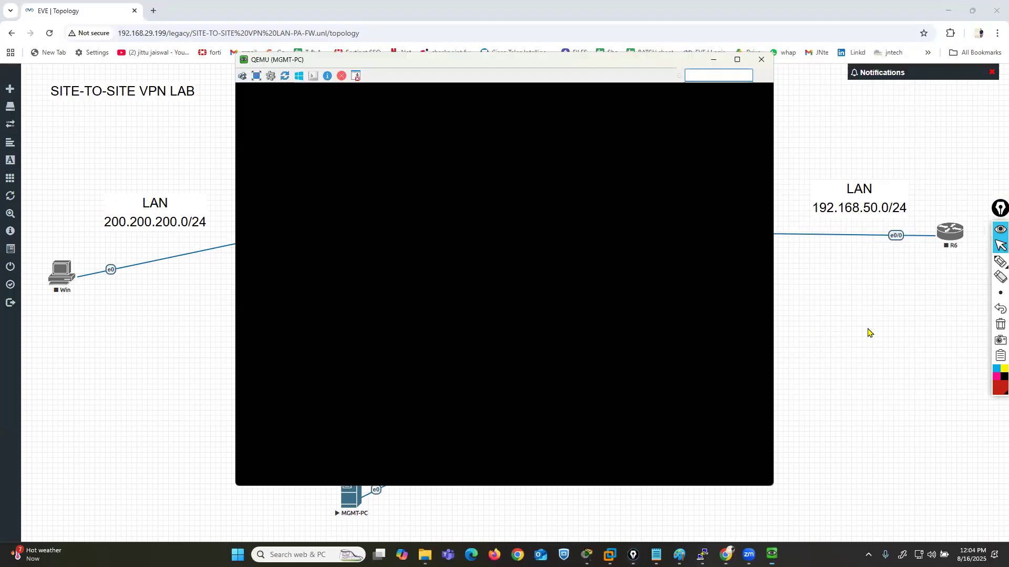
{"action": "left_click", "coordinate": [869, 333]}
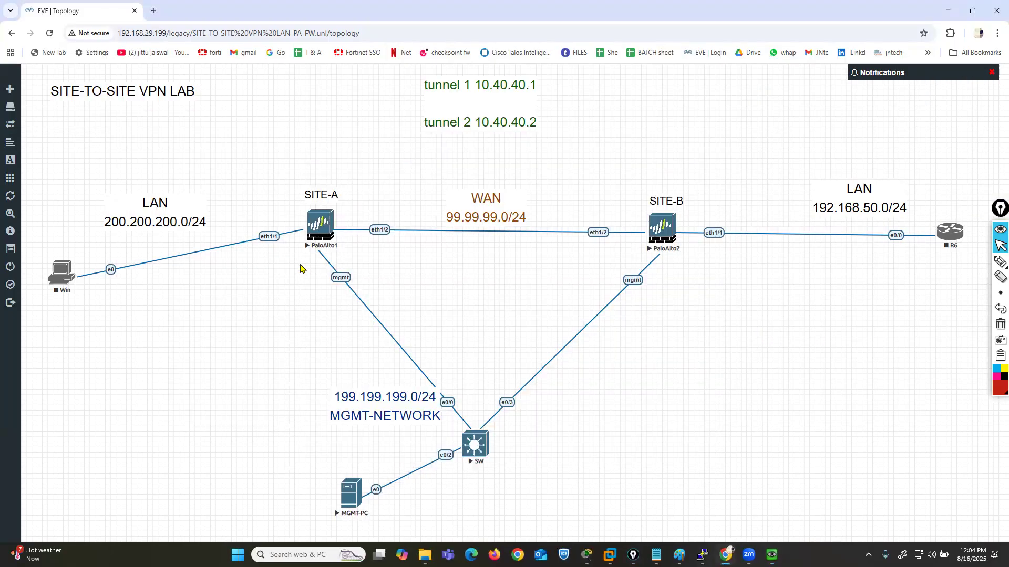
- Open the PaloAlto1 console with ultravnc_wrapper and move its window clear of the SITE-A side of the topology
{"action": "left_click_drag", "start_coordinate": [327, 231], "coordinate": [329, 236]}
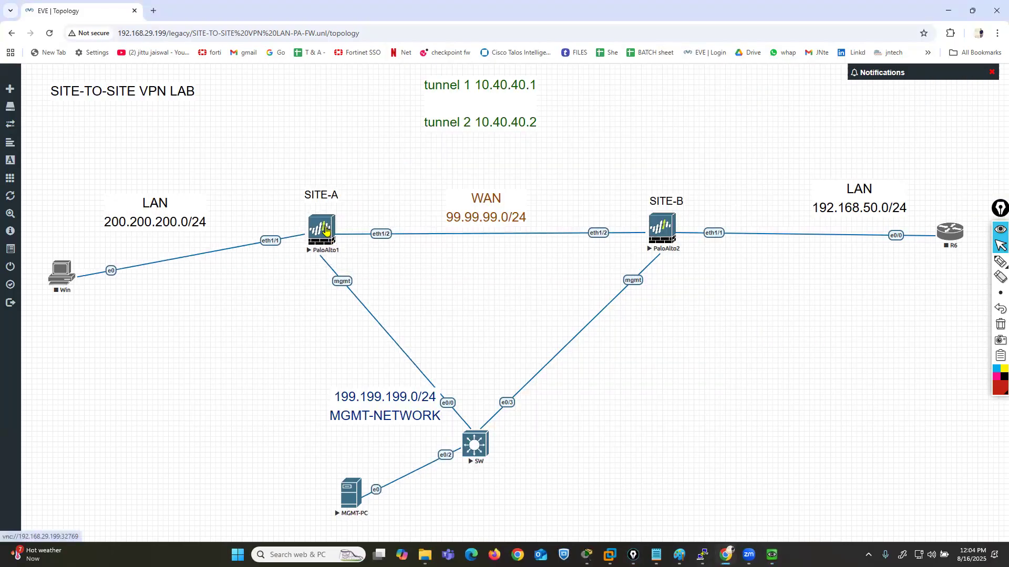
{"action": "left_click", "coordinate": [325, 231]}
{"action": "left_click", "coordinate": [525, 110]}
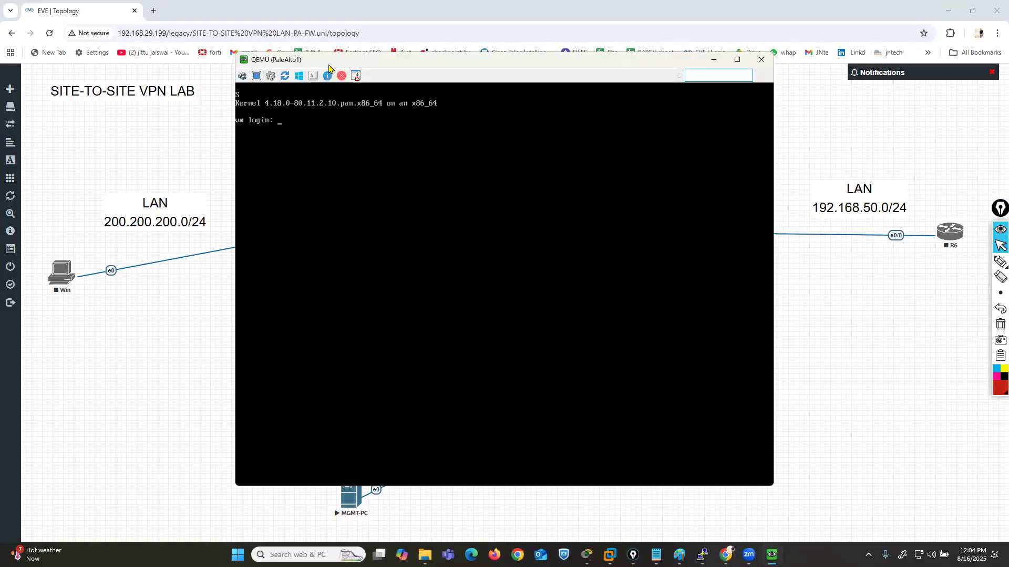
{"action": "left_click_drag", "start_coordinate": [329, 69], "coordinate": [532, 87]}
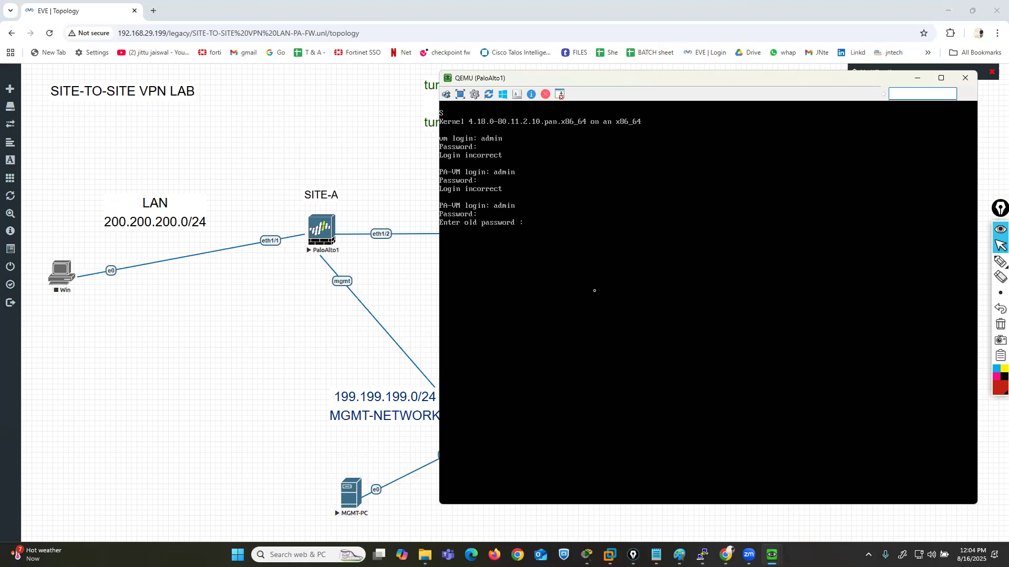
- Change the PaloAlto1 admin account's password by entering the old password, the new password and its confirmation
{"action": "key", "text": "Return"}
{"action": "key", "text": "Return"}
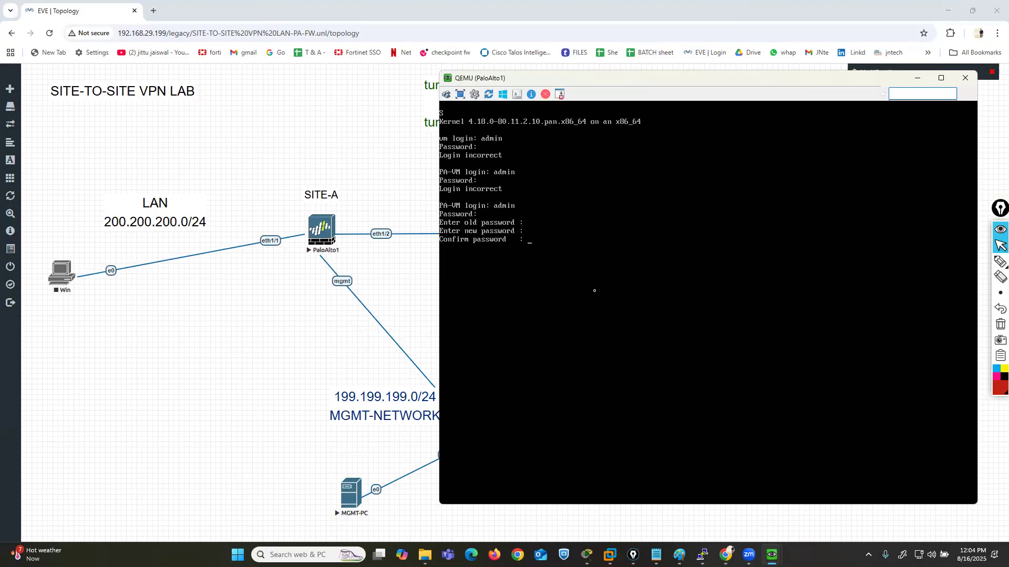
{"action": "key", "text": "Return"}
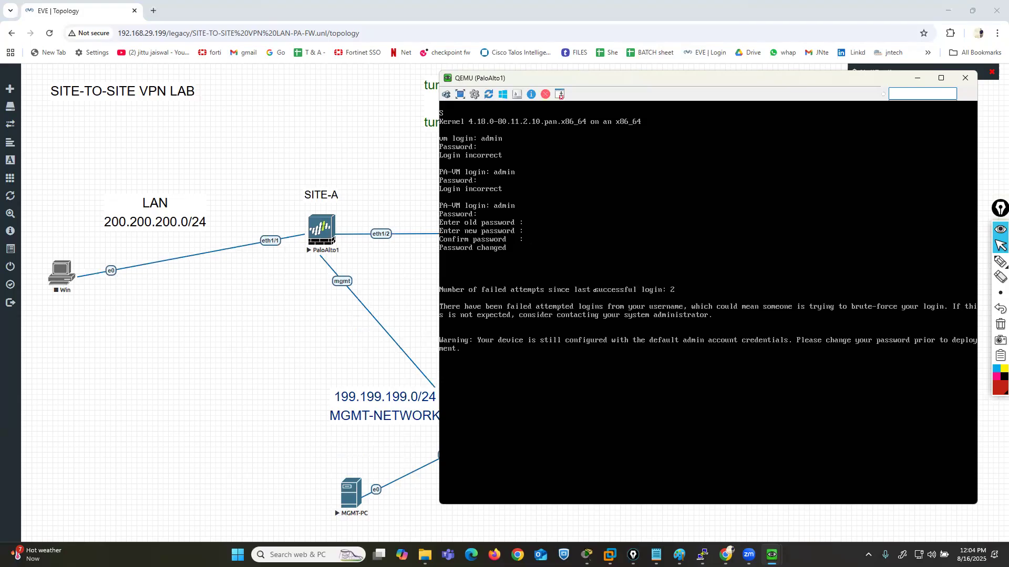
- Enter configuration mode on PaloAlto1 and run "set deviceconfig system type static"
{"action": "key", "text": "Return"}
{"action": "key", "text": "Return"}
{"action": "key", "text": "Return"}
{"action": "type", "text": "configure"}
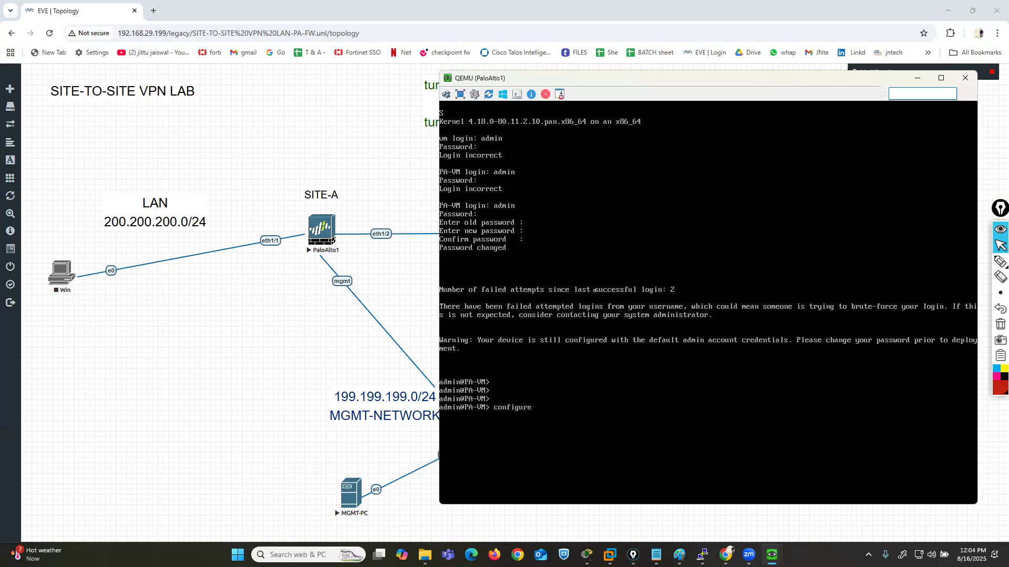
{"action": "key", "text": "Return"}
{"action": "type", "text": "set deviceconfig system type a"}
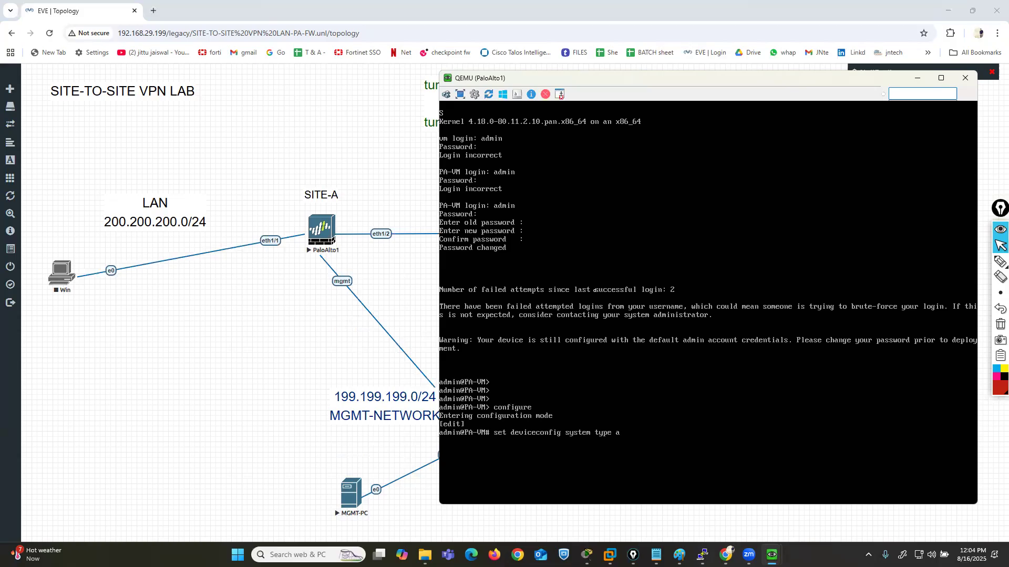
{"action": "type", "text": "s"}
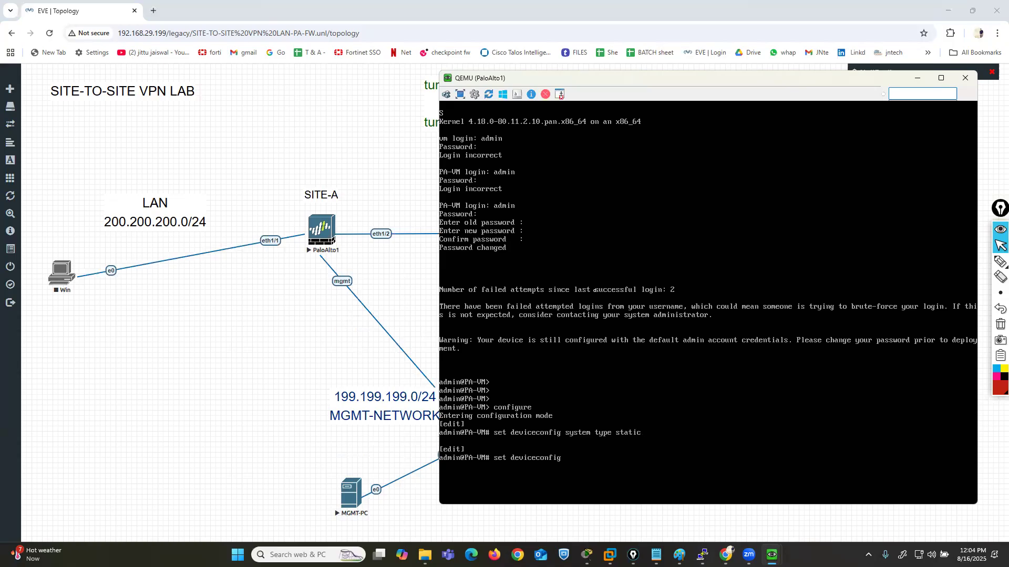
- Set the PaloAlto1 management address to 199.199.199.1 with netmask 255.255.255.0 under deviceconfig system
{"action": "key", "text": "Tab"}
{"action": "type", "text": "-address"}
{"action": "type", "text": "99"}
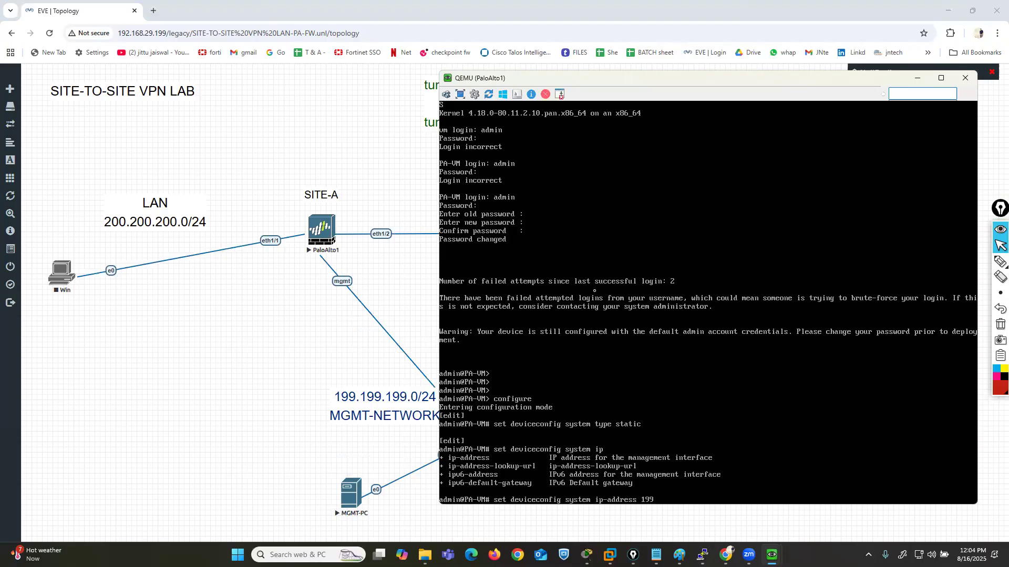
{"action": "type", "text": ".199.199.1 netmask 255.255.255.0"}
{"action": "key", "text": "Return"}
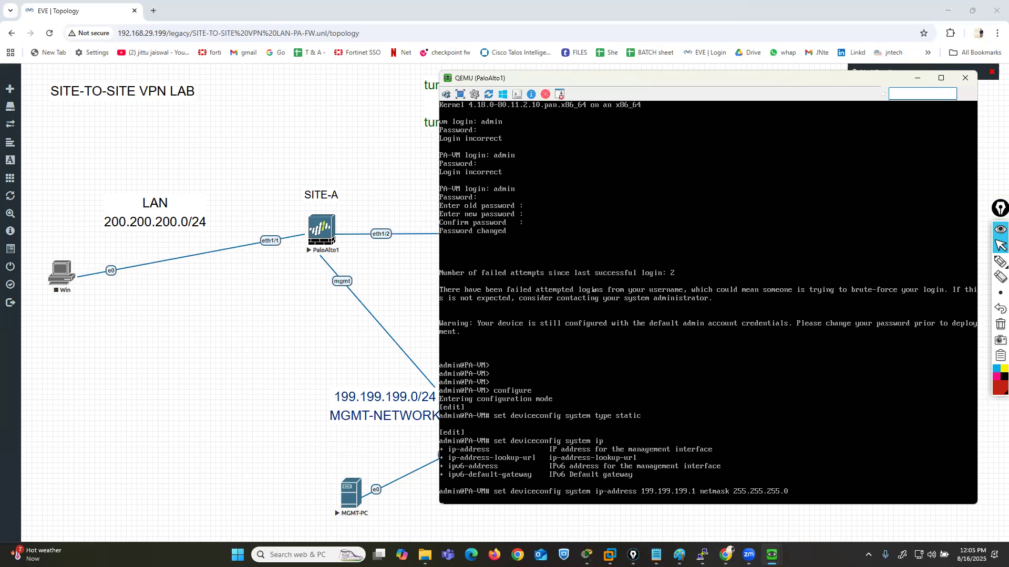
- Commit the management address configuration on PaloAlto1 and return to the lab topology
{"action": "type", "text": "commit"}
{"action": "key", "text": "Return"}
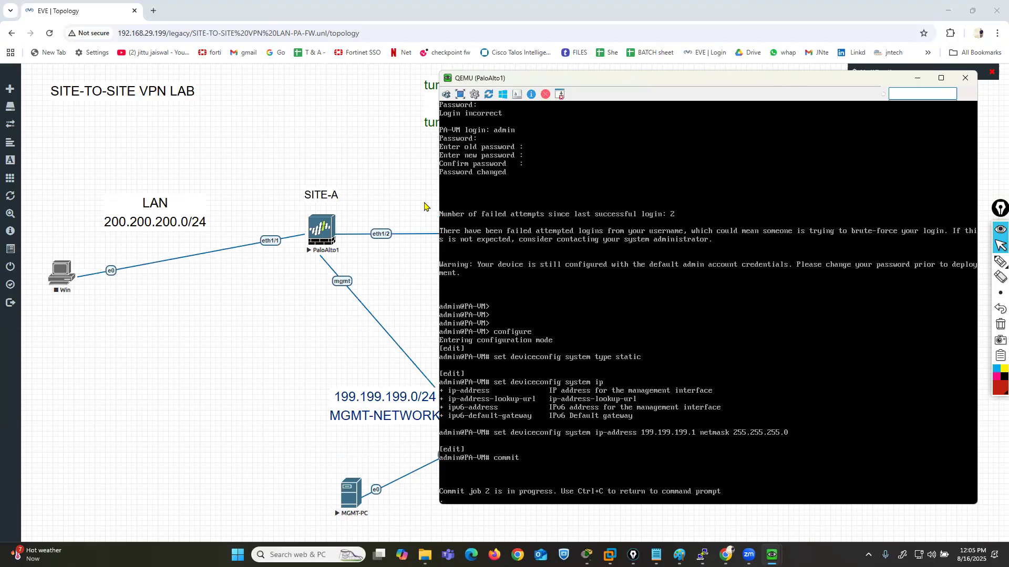
{"action": "left_click", "coordinate": [384, 163]}
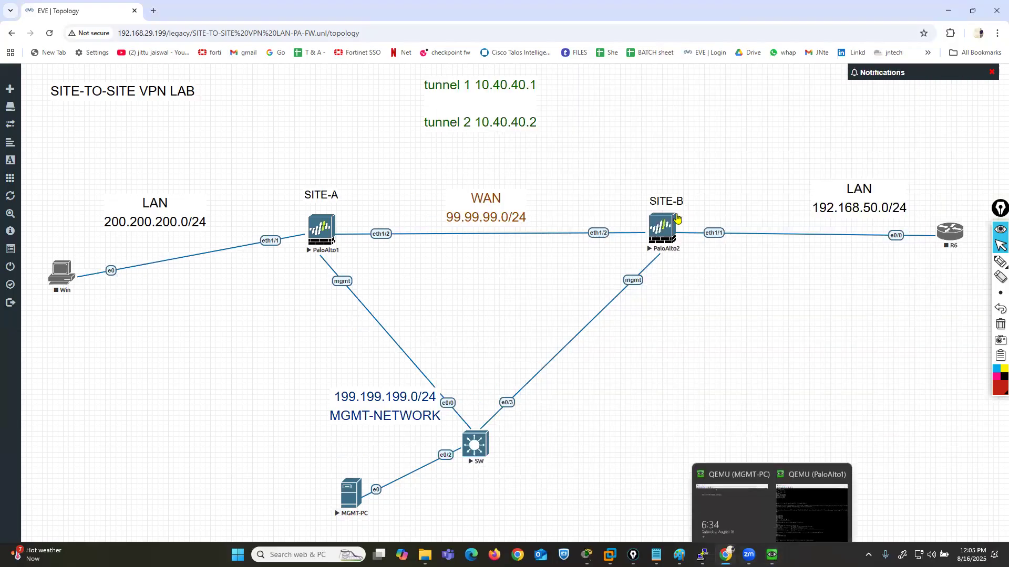
- Open the PaloAlto2 console and move its window clear of the SITE-B side of the topology
{"action": "left_click", "coordinate": [664, 228]}
{"action": "left_click", "coordinate": [484, 112]}
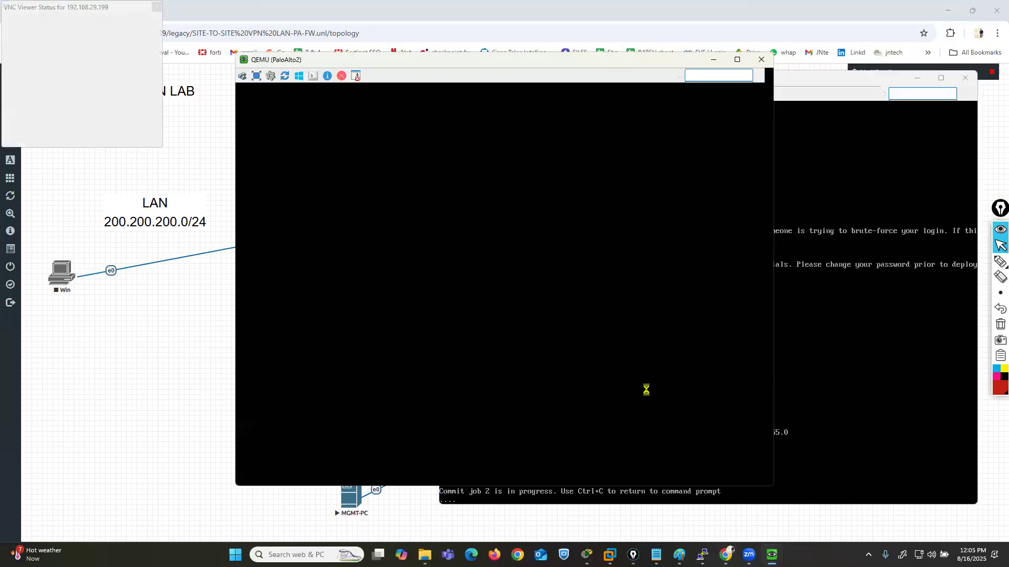
{"action": "left_click", "coordinate": [826, 517]}
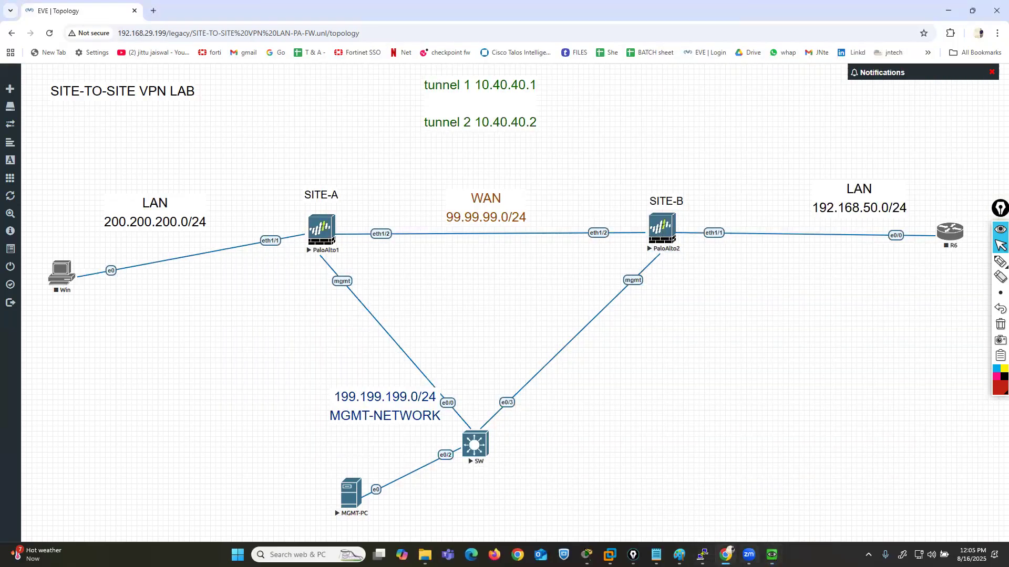
{"action": "mouse_move", "coordinate": [770, 555]}
{"action": "left_click", "coordinate": [827, 510]}
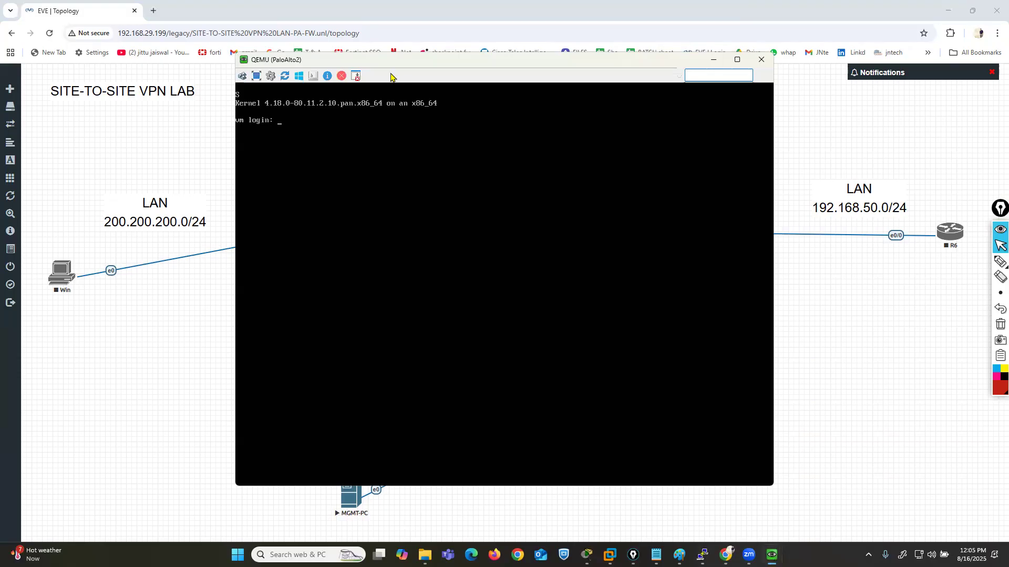
{"action": "left_click_drag", "start_coordinate": [373, 68], "coordinate": [195, 50]}
- Log in to PaloAlto2 as admin and change the account password by entering the old password, the new password and its confirmation
{"action": "type", "text": "admin"}
{"action": "key", "text": "Return"}
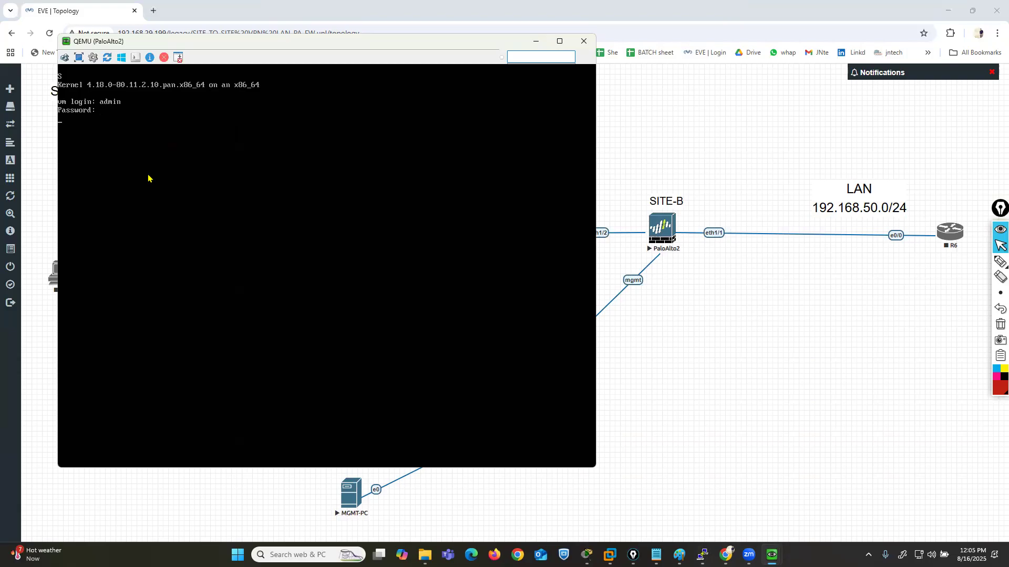
{"action": "key", "text": "Return"}
{"action": "key", "text": "Return"}
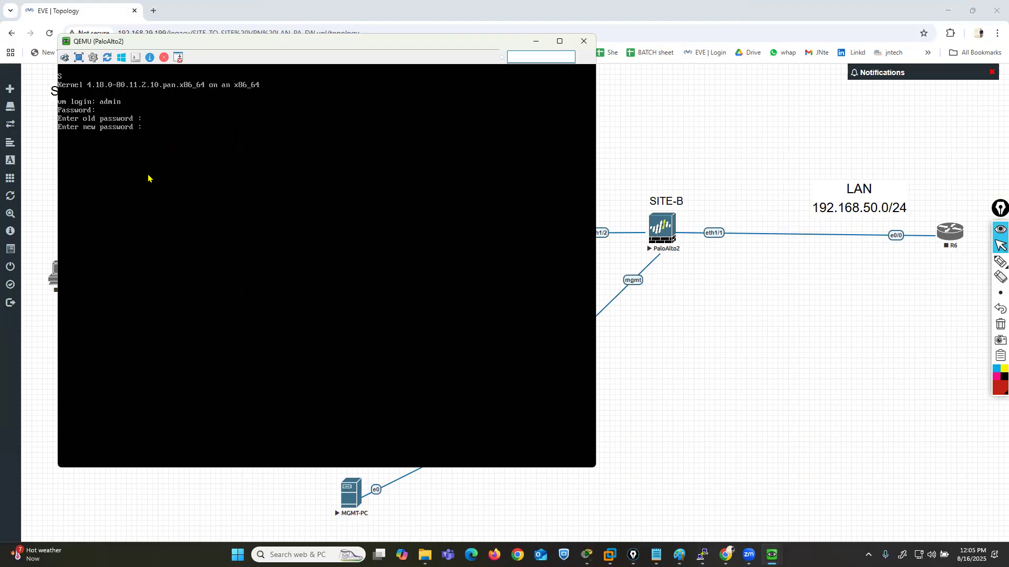
{"action": "key", "text": "Return"}
{"action": "key", "text": "Return"}
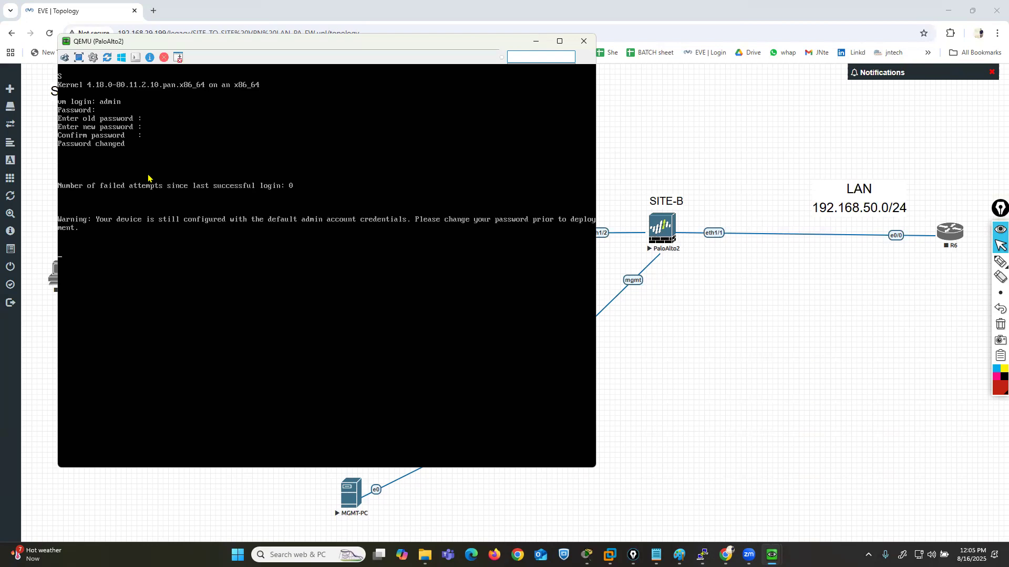
- Enter configuration mode on PaloAlto2 and run "set deviceconfig system type static"
{"action": "key", "text": "Return"}
{"action": "key", "text": "Return"}
{"action": "type", "text": "'"}
{"action": "type", "text": "configure"}
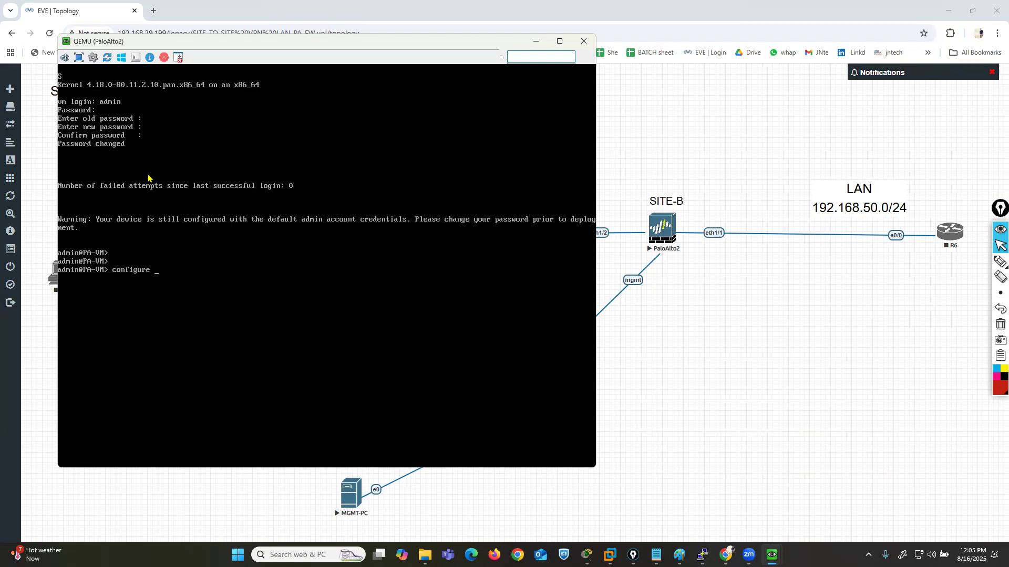
{"action": "key", "text": "Return"}
{"action": "type", "text": "set d"}
{"action": "type", "text": "eviceconfig system rout"}
{"action": "key", "text": "BackSpace"}
{"action": "key", "text": "BackSpace"}
{"action": "key", "text": "BackSpace"}
{"action": "key", "text": "BackSpace"}
{"action": "type", "text": "type a"}
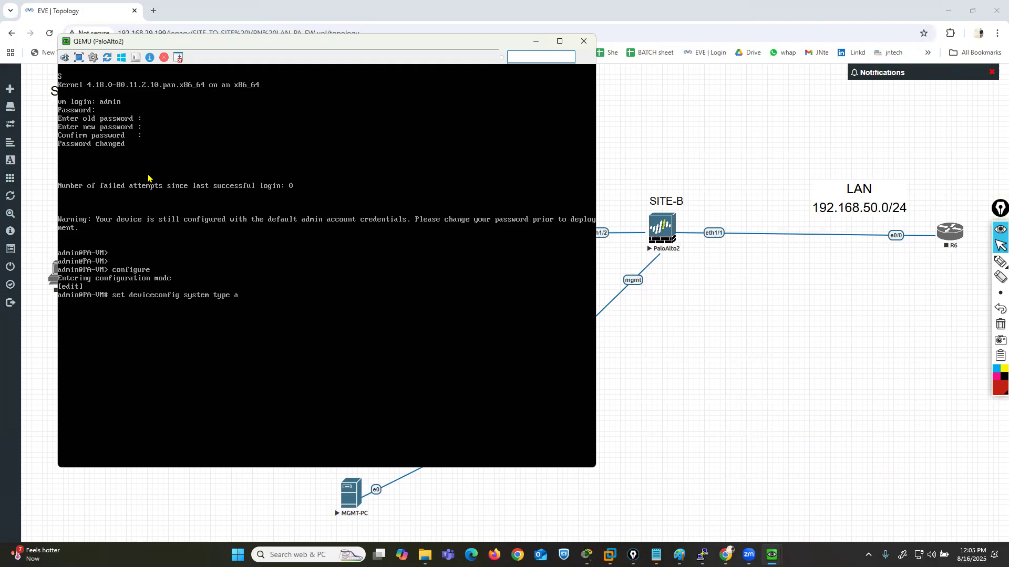
{"action": "type", "text": "tatic"}
{"action": "key", "text": "Return"}
- Set the PaloAlto2 management address to 199.199.199.5 with netmask 255.255.255.0 under deviceconfig system
{"action": "type", "text": "set deviceconfig system ip"}
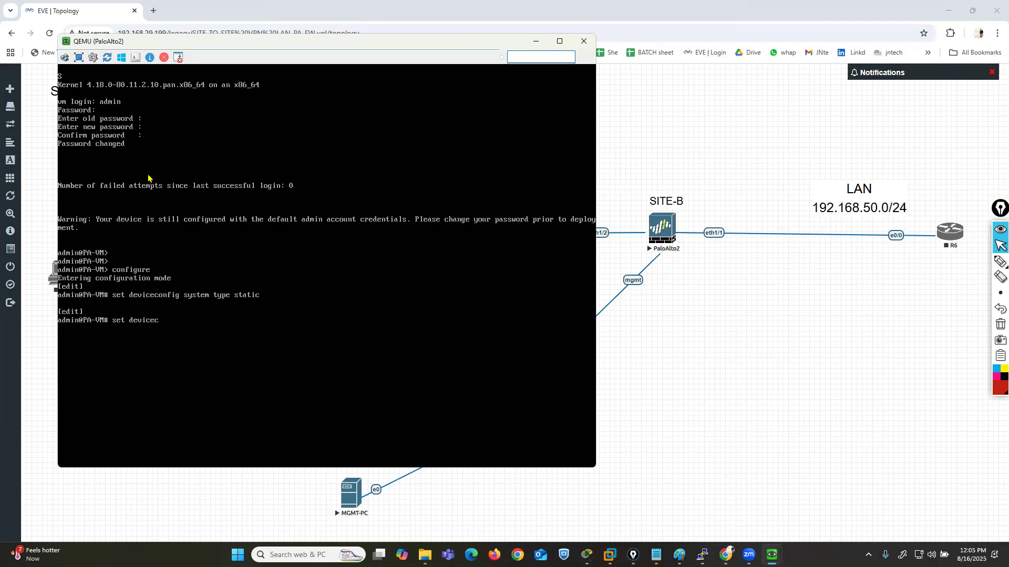
{"action": "key", "text": "Tab"}
{"action": "type", "text": "-address 19"}
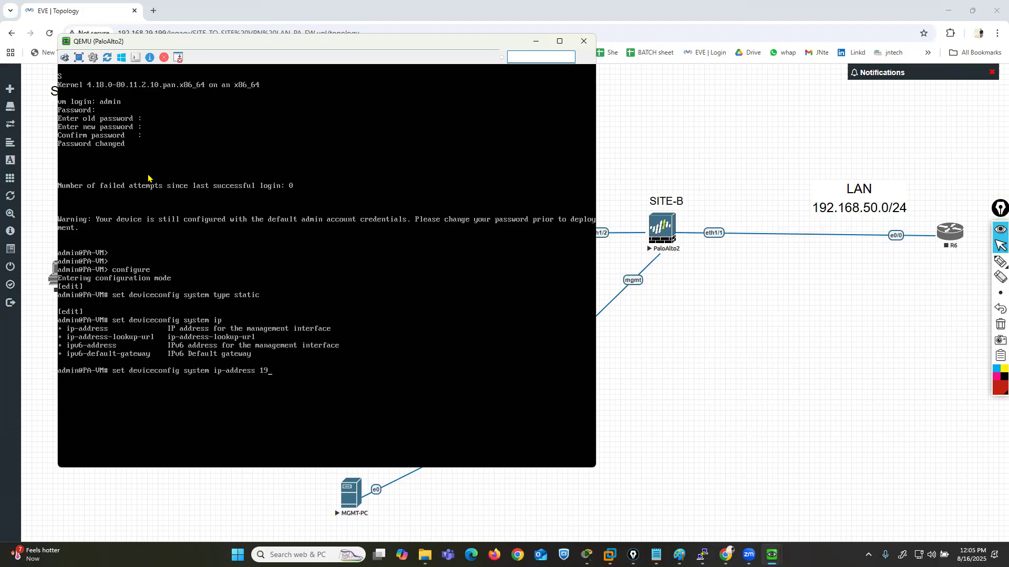
{"action": "type", "text": "9.199.199.5 netmask 255.255.255.0"}
{"action": "key", "text": "Return"}
- Commit the PaloAlto2 configuration and minimize its console window
{"action": "type", "text": "commit"}
{"action": "key", "text": "Return"}
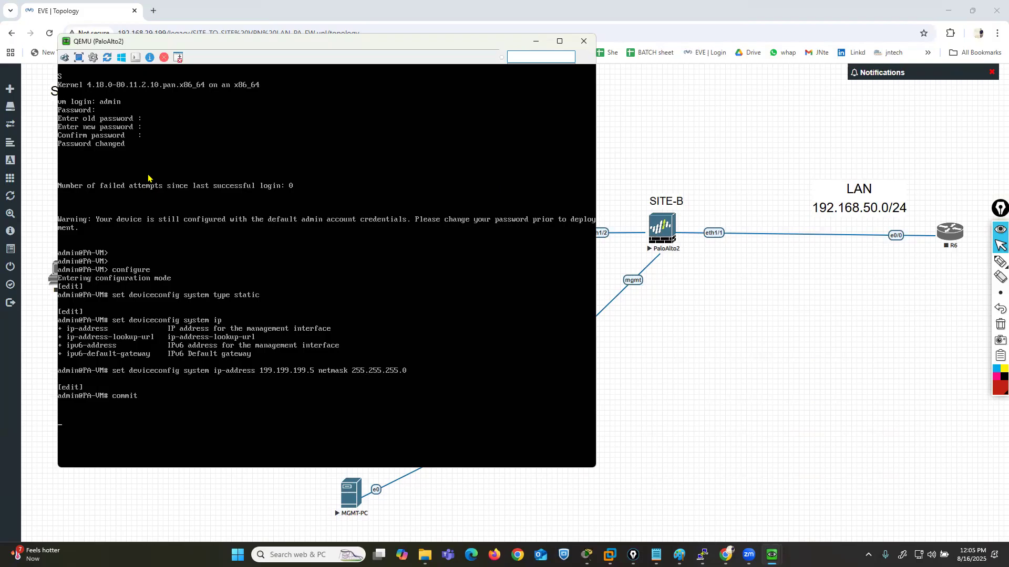
{"action": "left_click", "coordinate": [536, 42]}
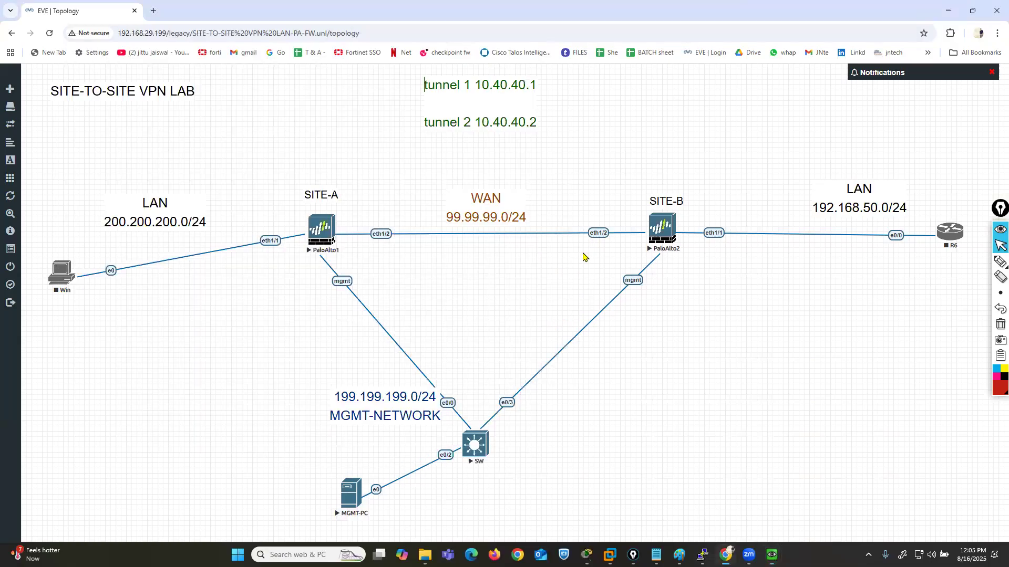
- Switch to the MGMT-PC console and sign in to Windows Server as Administrator with the account password
{"action": "mouse_move", "coordinate": [772, 554]}
{"action": "left_click", "coordinate": [699, 489]}
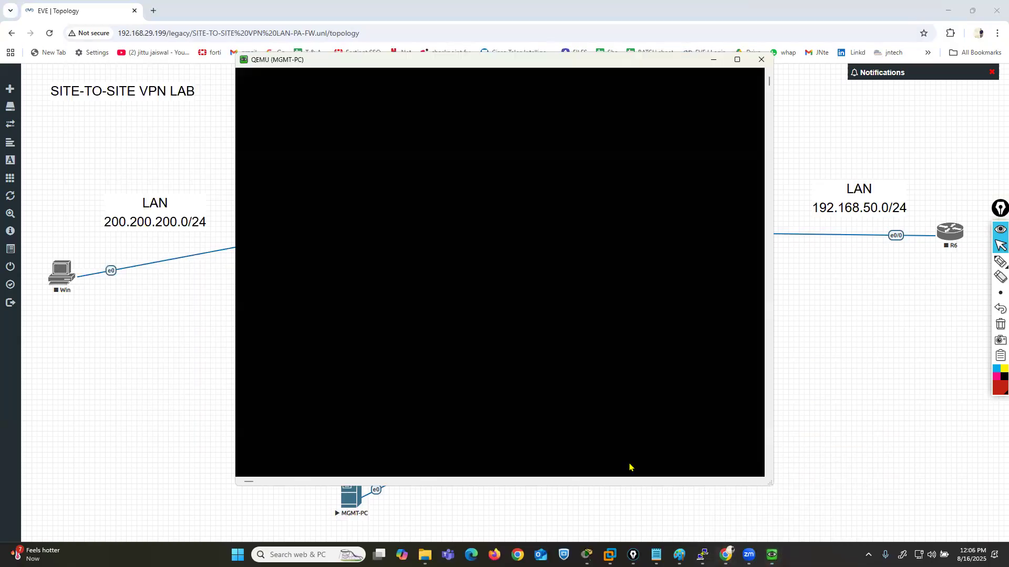
{"action": "left_click", "coordinate": [242, 76]}
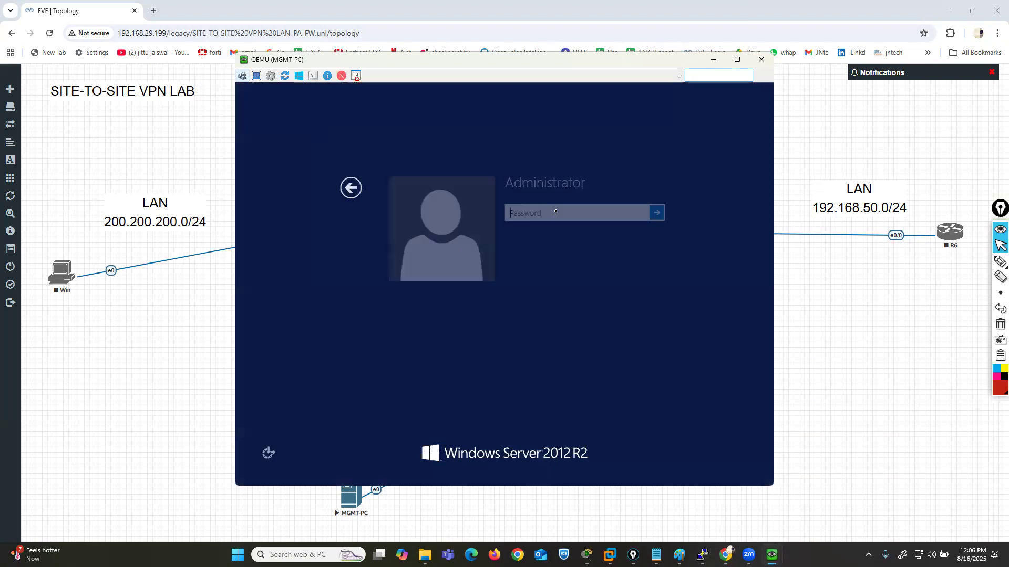
{"action": "type", "text": "Test123"}
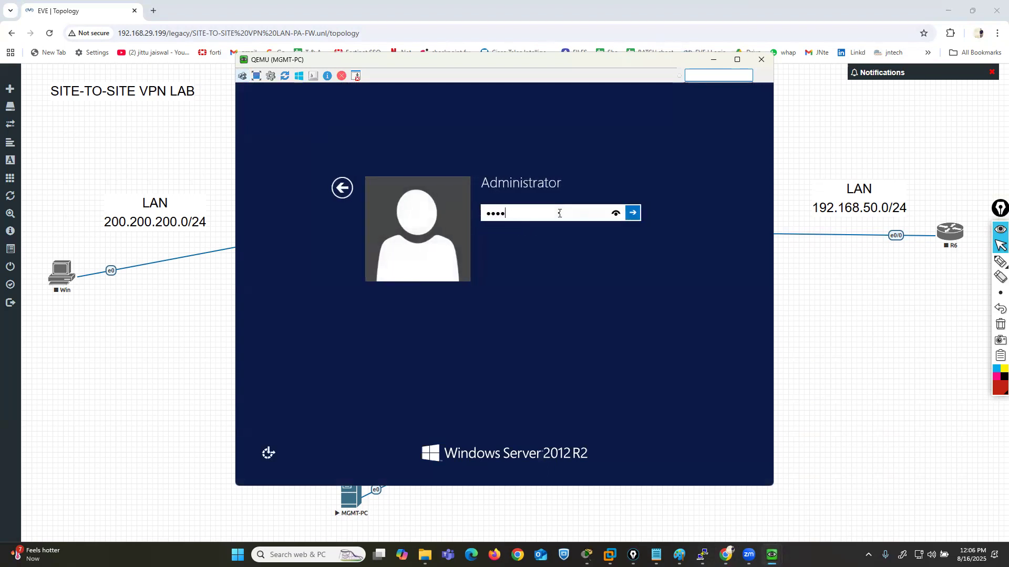
{"action": "key", "text": "Return"}
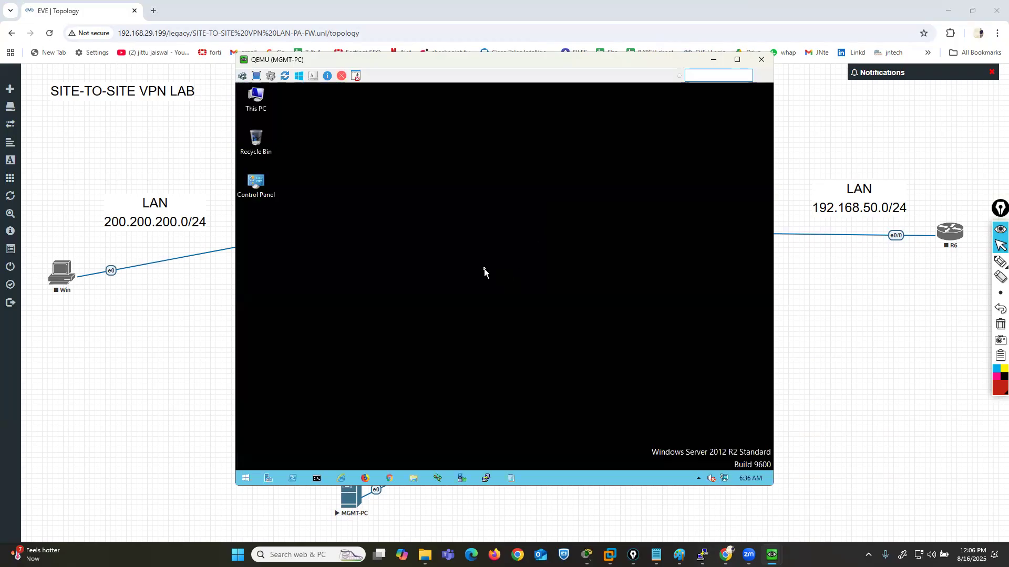
- Set the MGMT-PC screen resolution to 1280 × 960, keep the change and close Server Manager
{"action": "right_click", "coordinate": [426, 190]}
{"action": "left_click", "coordinate": [464, 271]}
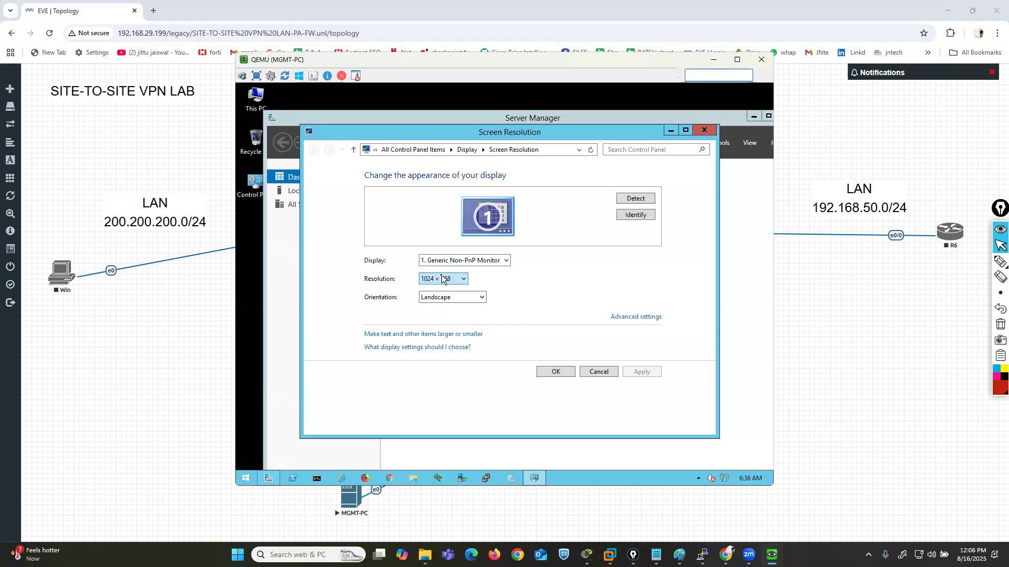
{"action": "left_click", "coordinate": [444, 278]}
{"action": "left_click_drag", "start_coordinate": [433, 398], "coordinate": [432, 390]}
{"action": "left_click", "coordinate": [536, 344]}
{"action": "left_click", "coordinate": [642, 372]}
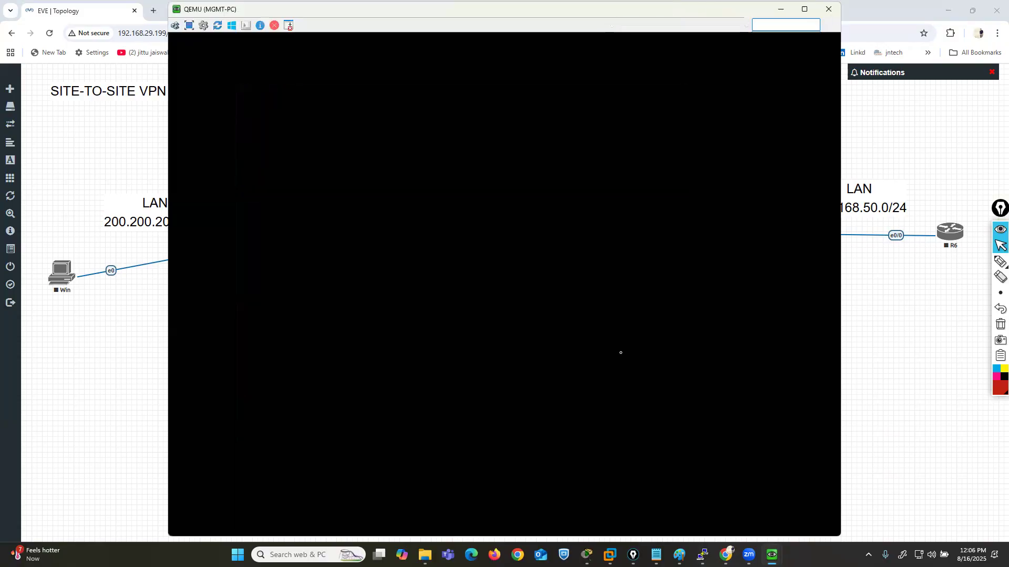
{"action": "left_click", "coordinate": [473, 227]}
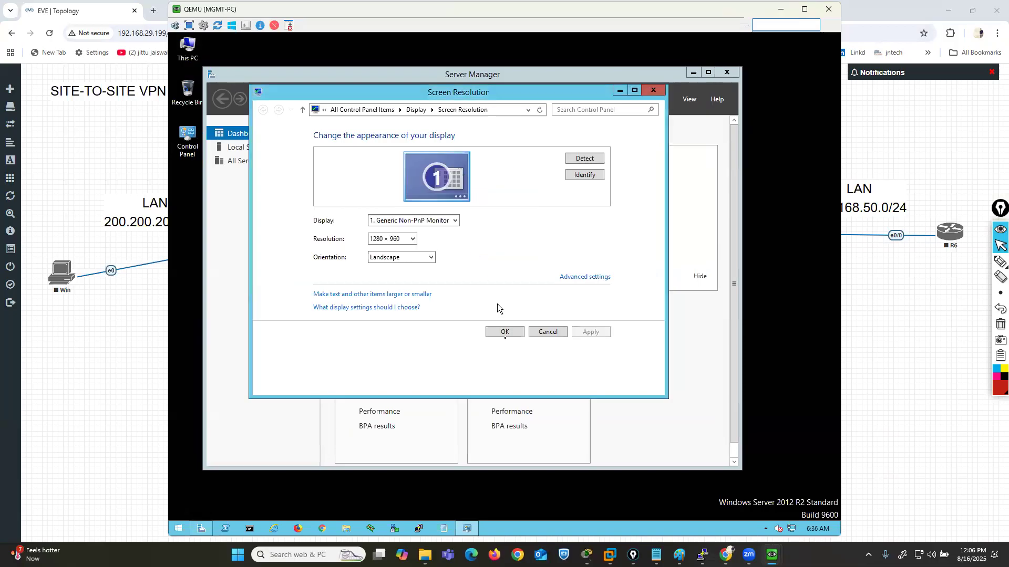
{"action": "left_click", "coordinate": [506, 332]}
{"action": "left_click", "coordinate": [726, 72]}
- Check the MGMT-PC's current IP configuration with ipconfig in Command Prompt
{"action": "left_click", "coordinate": [249, 528]}
{"action": "type", "text": "ipconfig"}
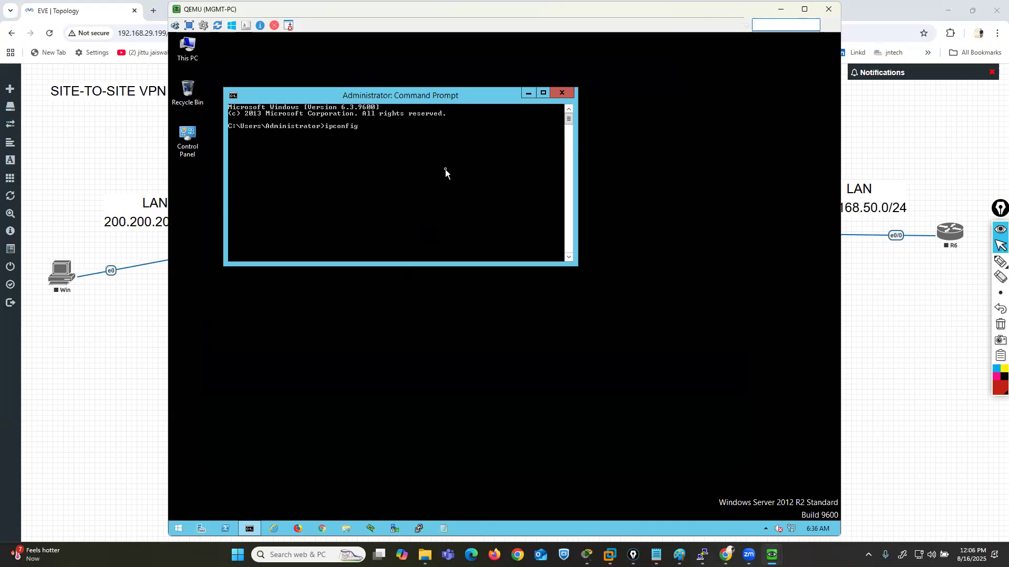
{"action": "key", "text": "Return"}
- Launch ncpa.cpl from Command Prompt and open the Ethernet adapter's Internet Protocol Version 4 (TCP/IPv4) properties
{"action": "type", "text": "ncpa.cpl"}
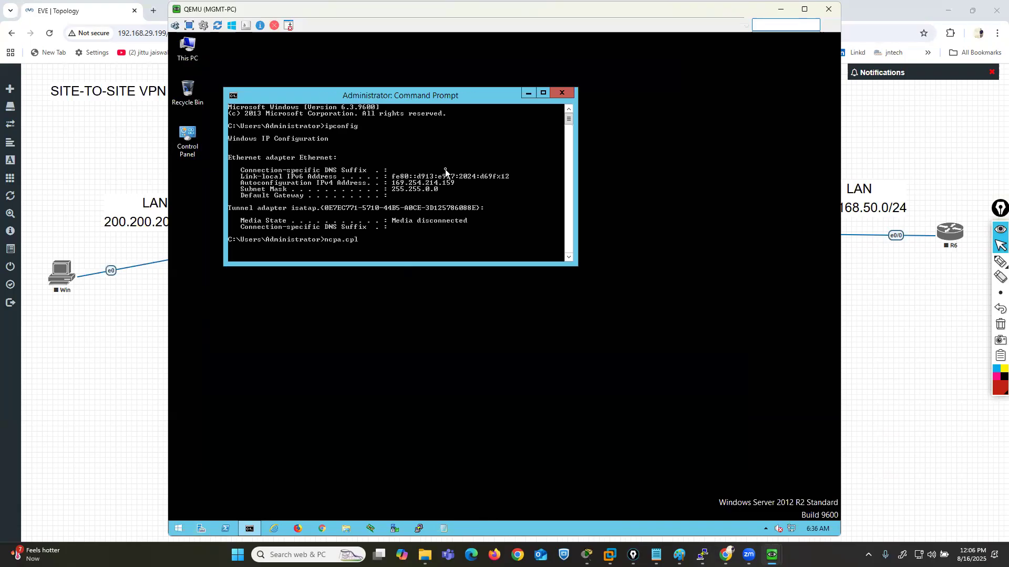
{"action": "key", "text": "Return"}
{"action": "right_click", "coordinate": [323, 187]}
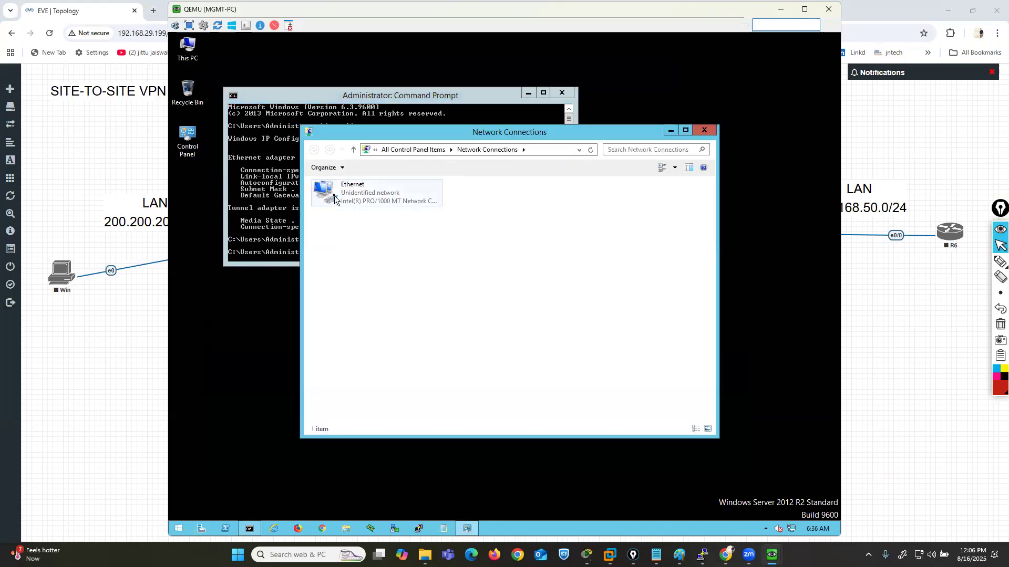
{"action": "left_click", "coordinate": [358, 290]}
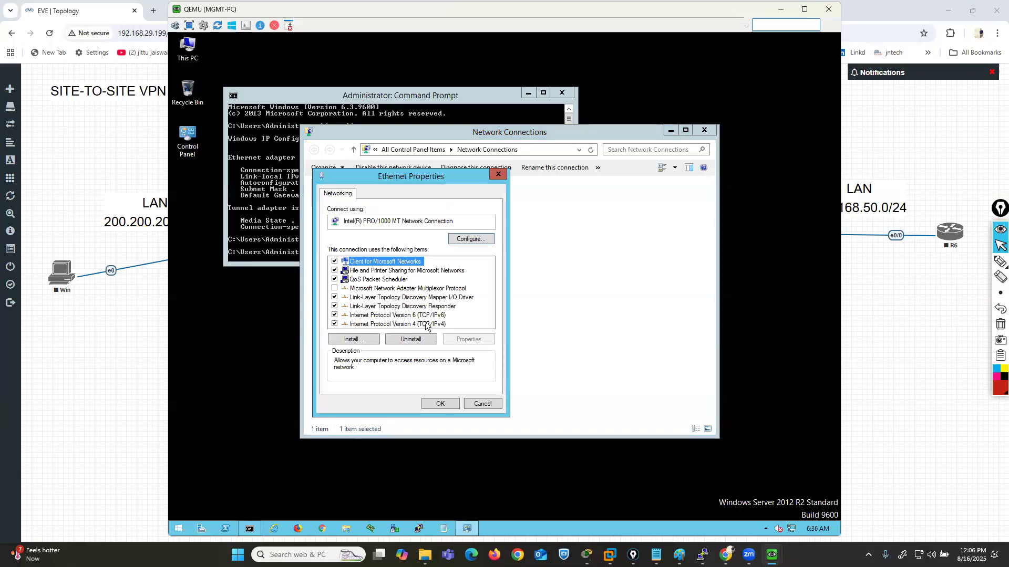
{"action": "left_click", "coordinate": [424, 324]}
{"action": "left_click", "coordinate": [478, 340]}
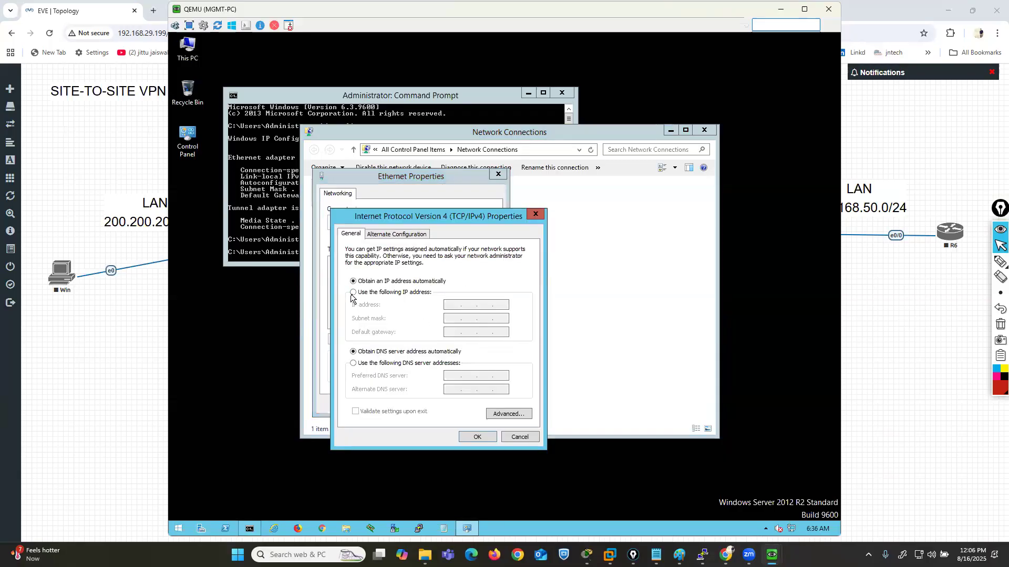
- Assign the Ethernet adapter the static address 199.199.199.24 with subnet mask 255.255.255.0 and no default gateway, then close Network Connections
{"action": "left_click", "coordinate": [368, 294]}
{"action": "type", "text": "199 . 199 . 199 . "}
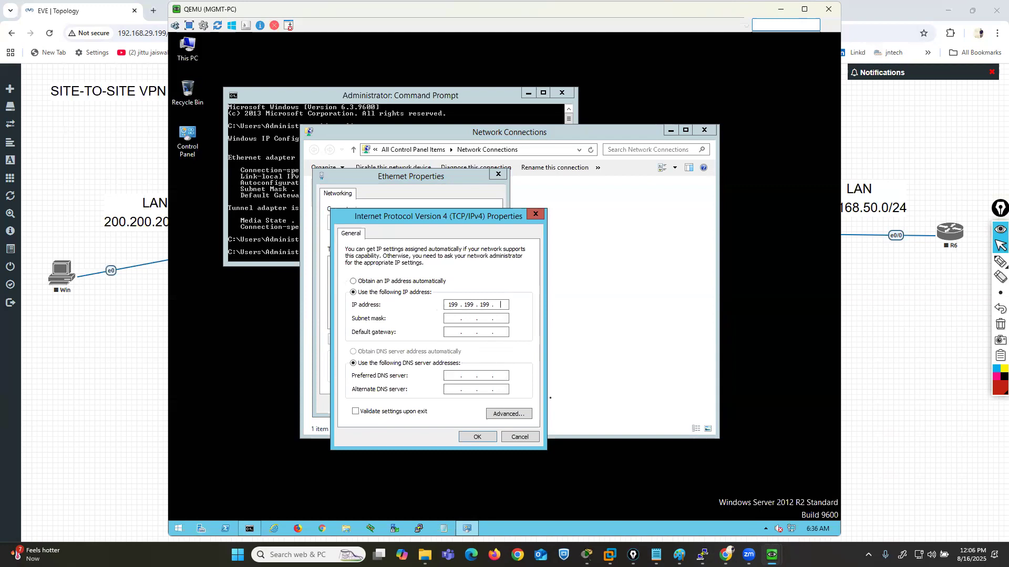
{"action": "type", "text": "24"}
{"action": "key", "text": "Tab"}
{"action": "key", "text": "Tab"}
{"action": "type", "text": "20"}
{"action": "key", "text": "BackSpace"}
{"action": "key", "text": "BackSpace"}
{"action": "key", "text": "super+shift+s"}
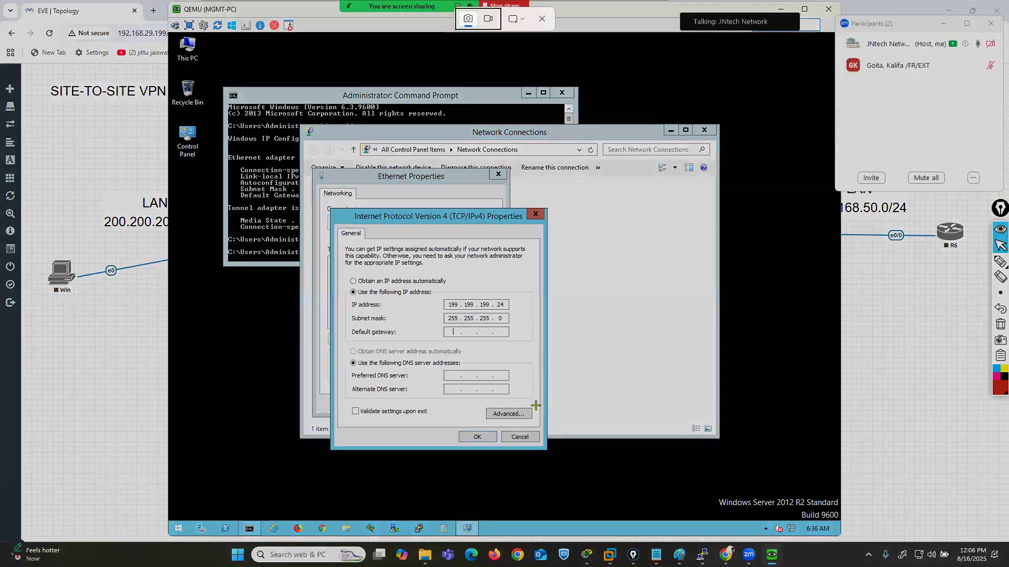
{"action": "left_click", "coordinate": [542, 20]}
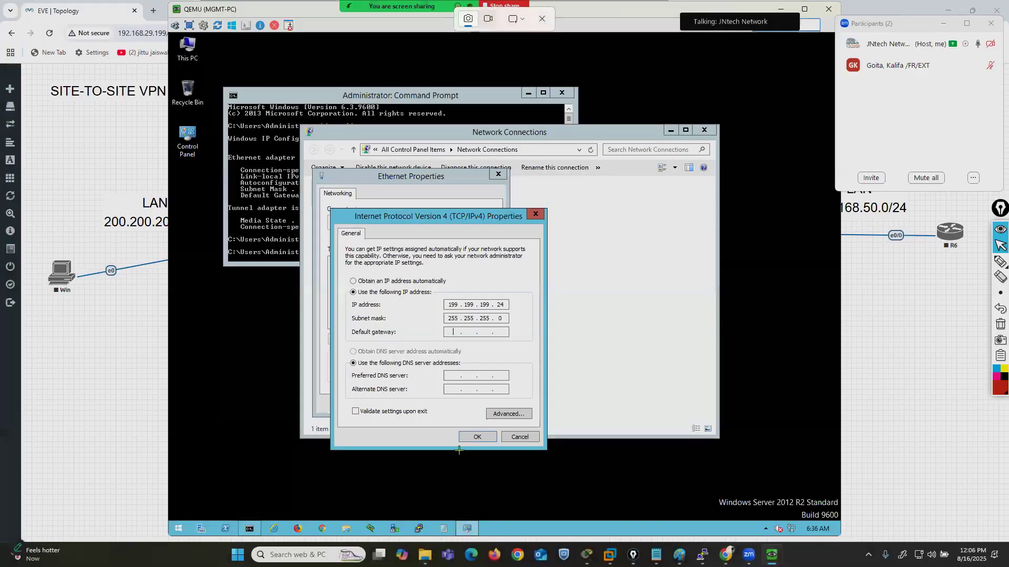
{"action": "left_click", "coordinate": [473, 437]}
{"action": "left_click", "coordinate": [432, 402]}
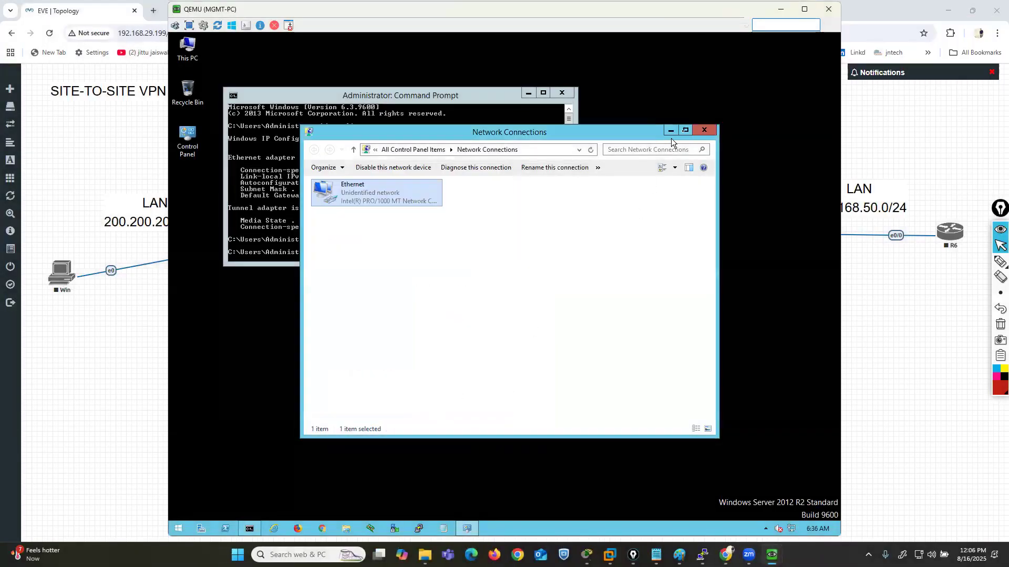
{"action": "left_click", "coordinate": [705, 130]}
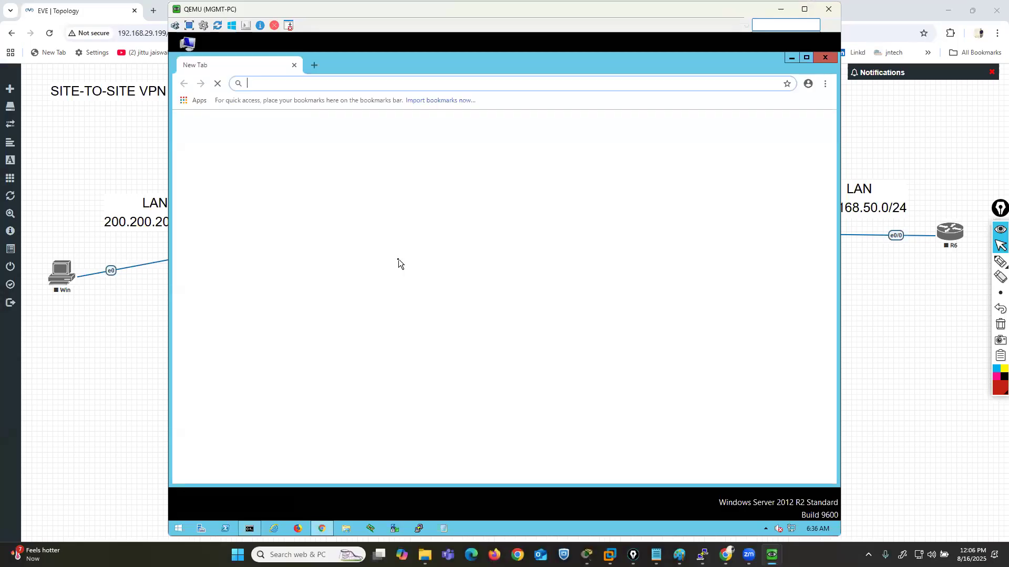
{"action": "type", "text": "http"}
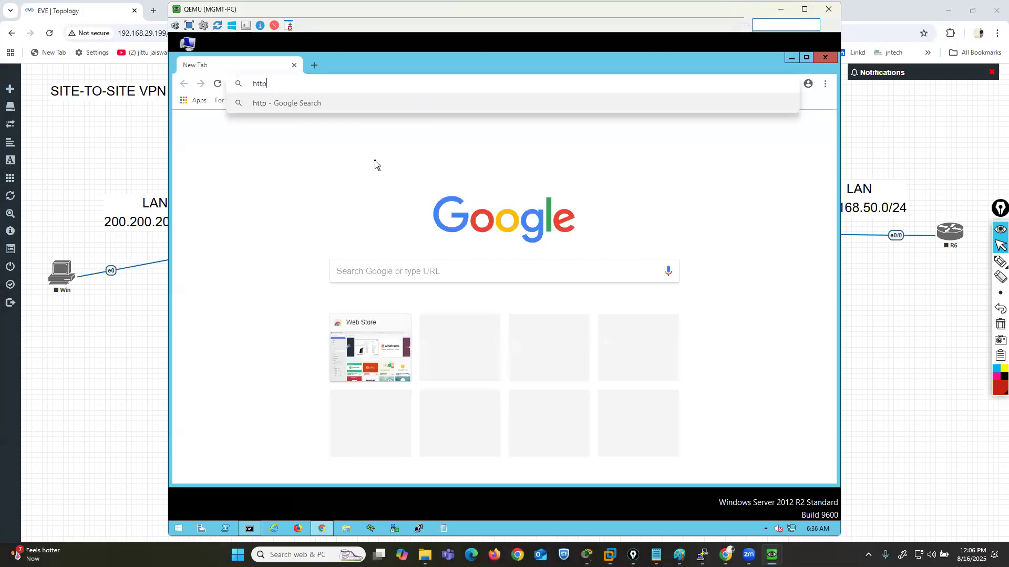
{"action": "type", "text": "s://199.199.199.1"}
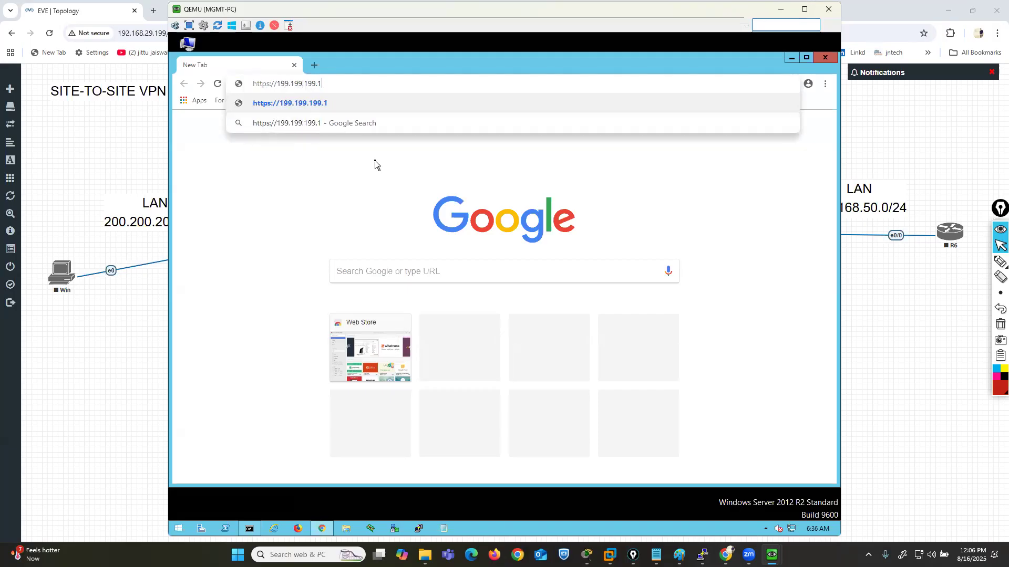
{"action": "key", "text": "Return"}
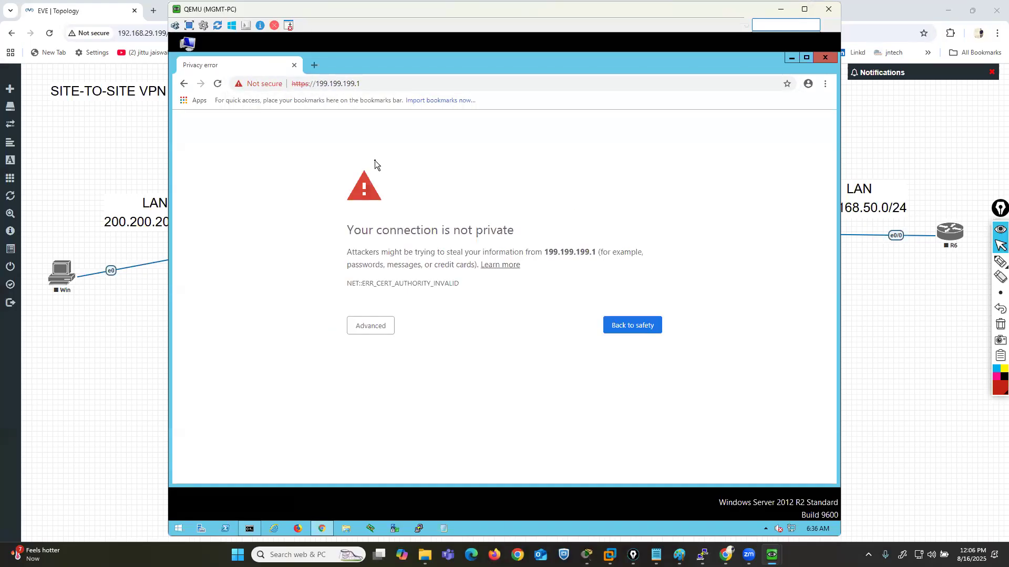
{"action": "left_click", "coordinate": [805, 59]}
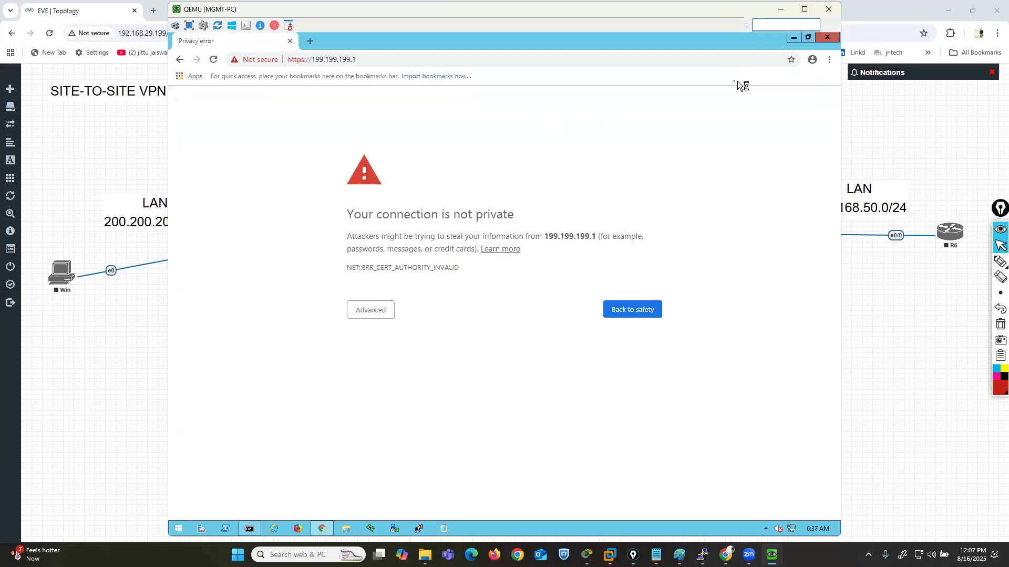
- Proceed past the certificate warning for 199.199.199.1 and try to log in as admin with the account password
{"action": "left_click", "coordinate": [363, 310]}
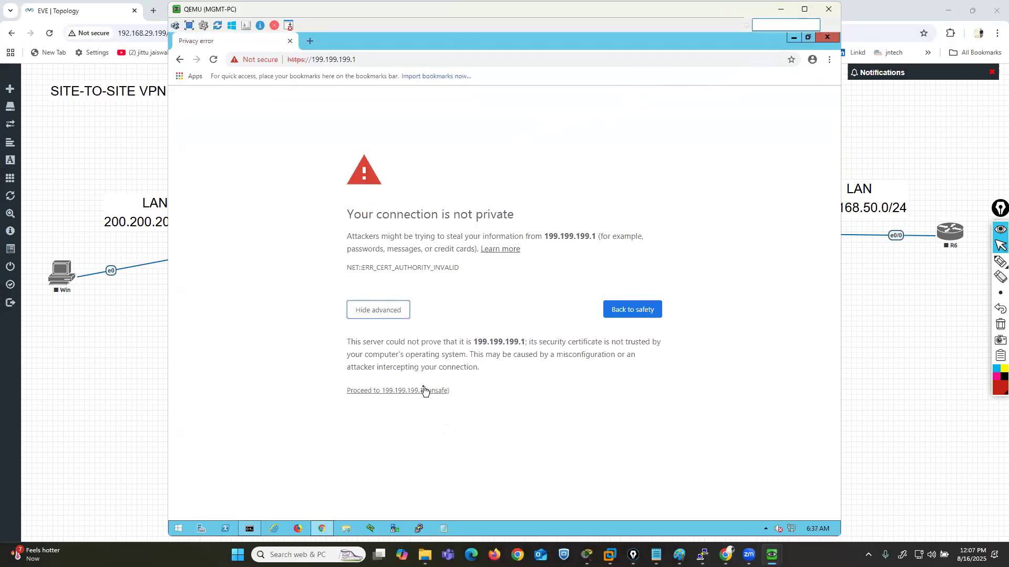
{"action": "left_click", "coordinate": [425, 391]}
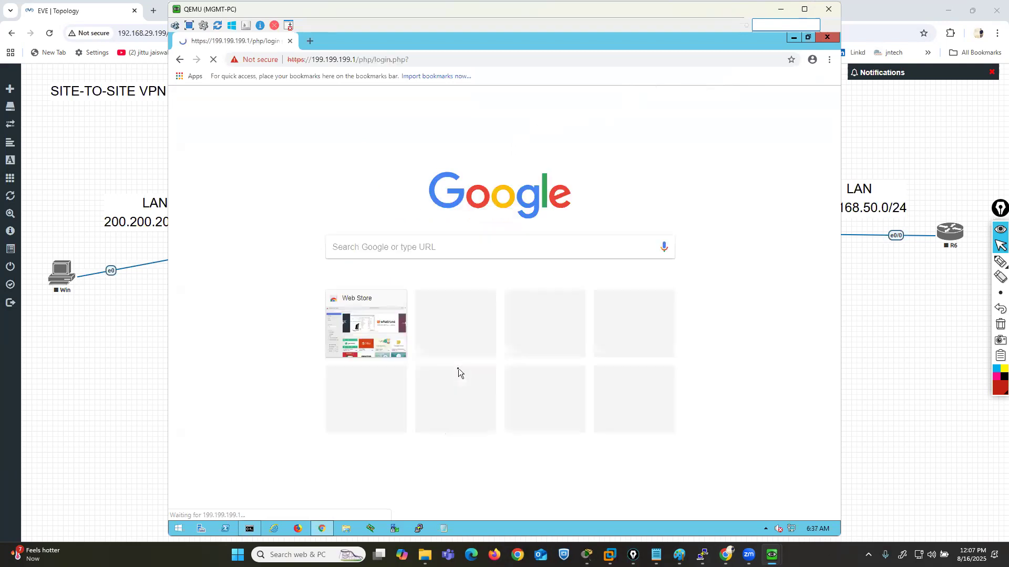
{"action": "type", "text": "a"}
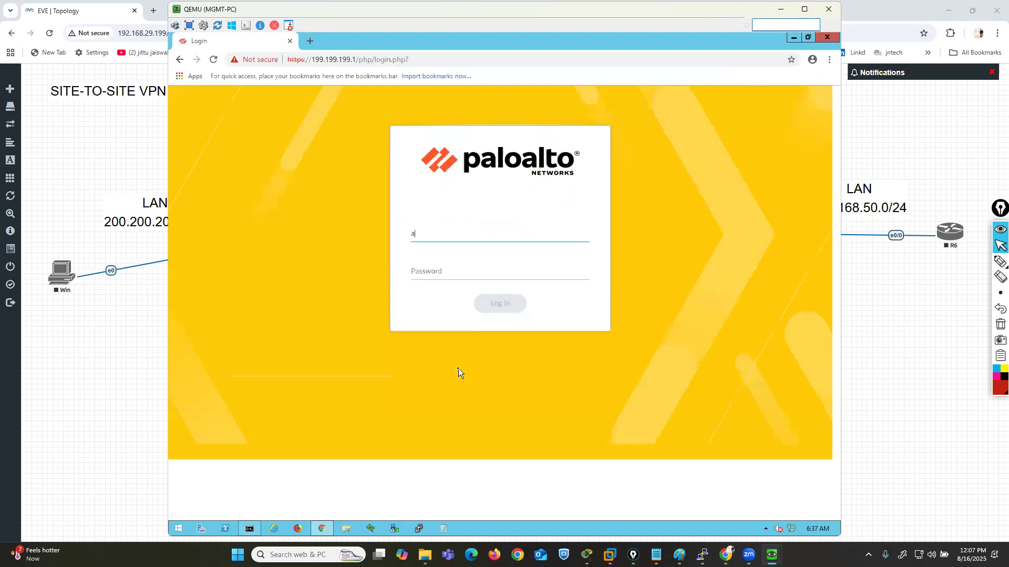
{"action": "type", "text": "dmin"}
{"action": "key", "text": "Tab"}
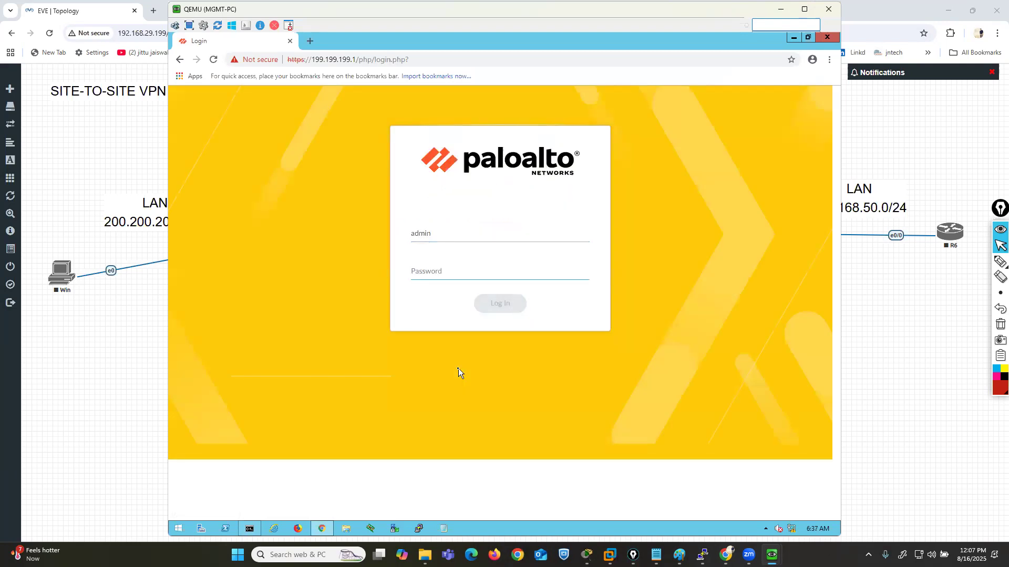
{"action": "type", "text": "admin@123"}
{"action": "key", "text": "Return"}
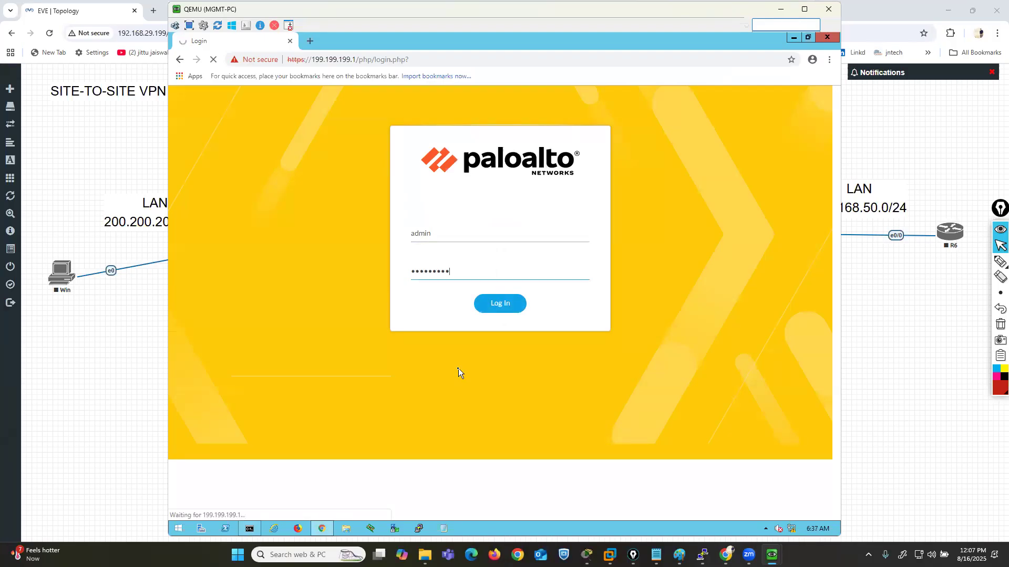
- Log in to the firewall as admin with the account password, dismiss the Welcome message and postpone the telemetry prompt
{"action": "type", "text": "admin"}
{"action": "key", "text": "Tab"}
{"action": "type", "text": "Paloalto"}
{"action": "key", "text": "Return"}
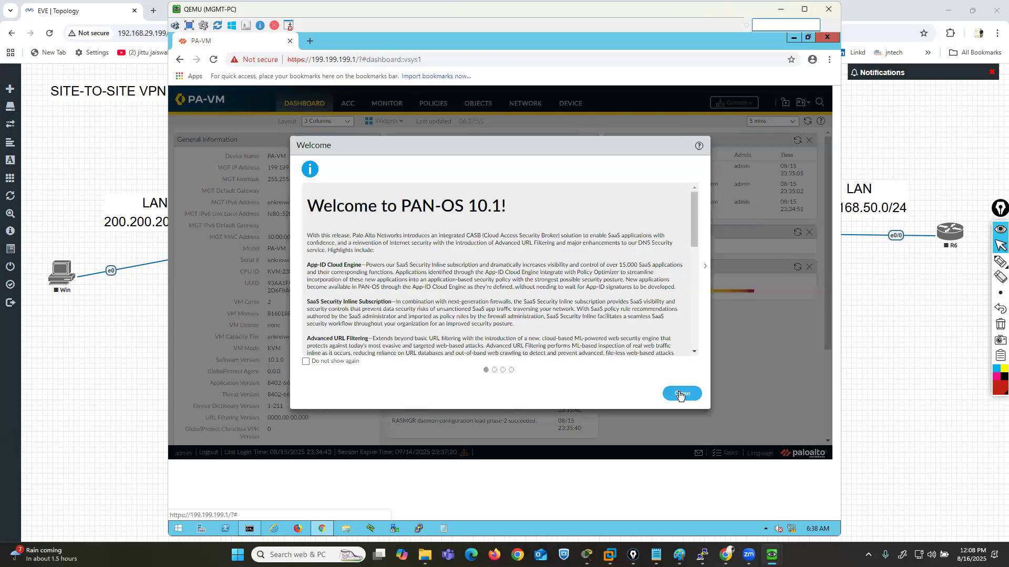
{"action": "left_click", "coordinate": [686, 396]}
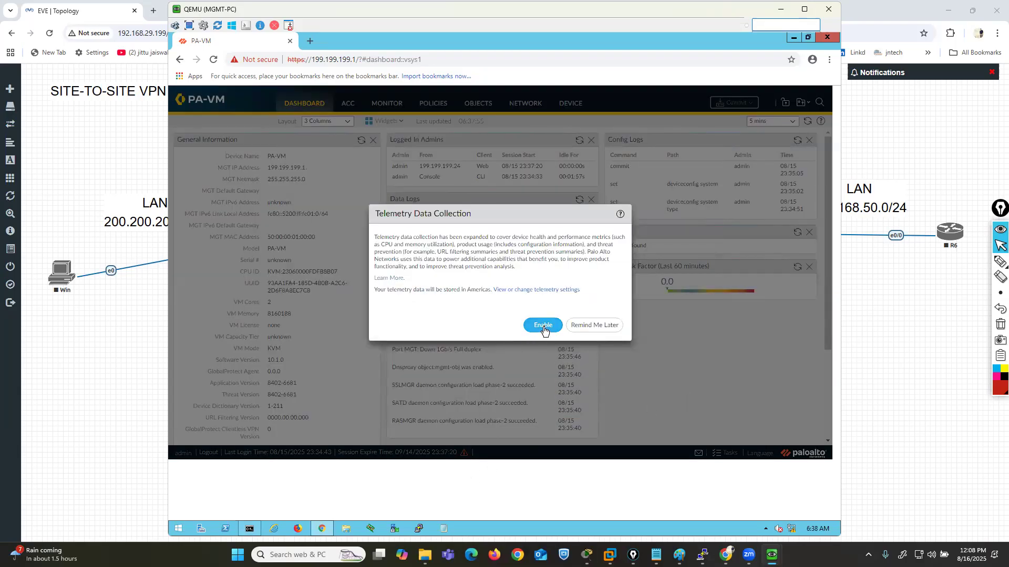
{"action": "left_click", "coordinate": [595, 326]}
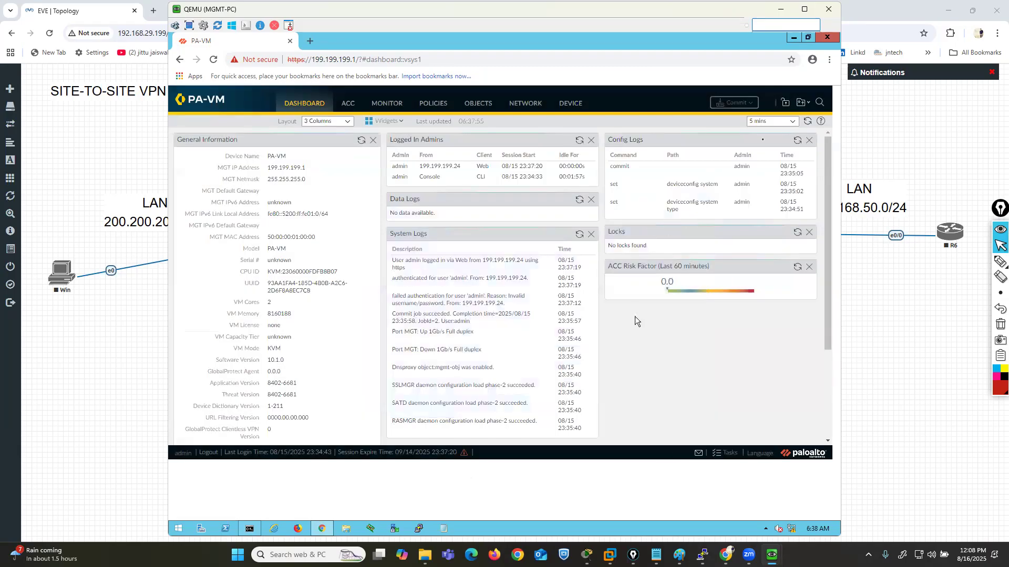
- Reload the firewall dashboard, dismissing the Welcome message and postponing the telemetry prompt again
{"action": "left_click", "coordinate": [213, 60]}
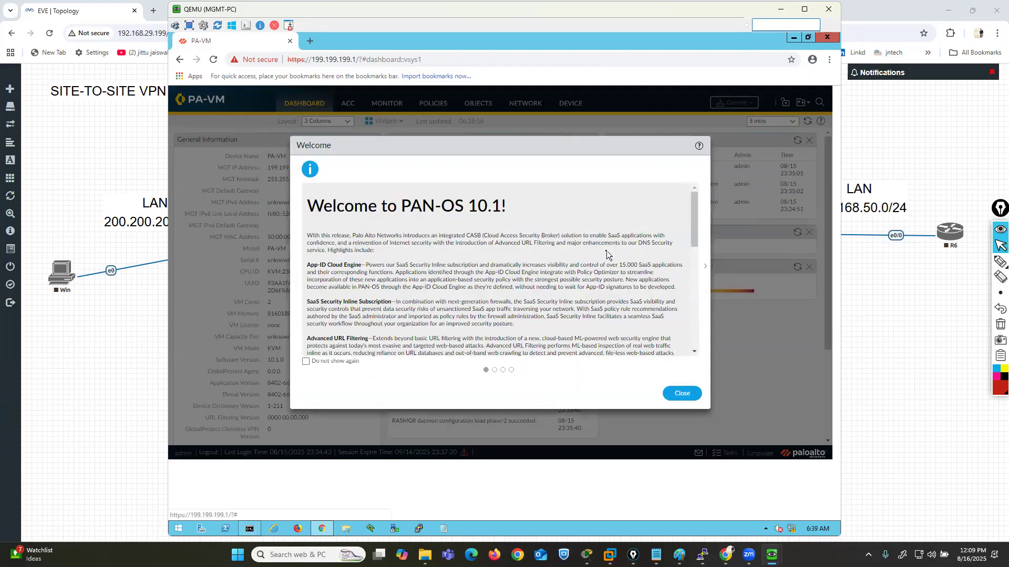
{"action": "left_click", "coordinate": [686, 394]}
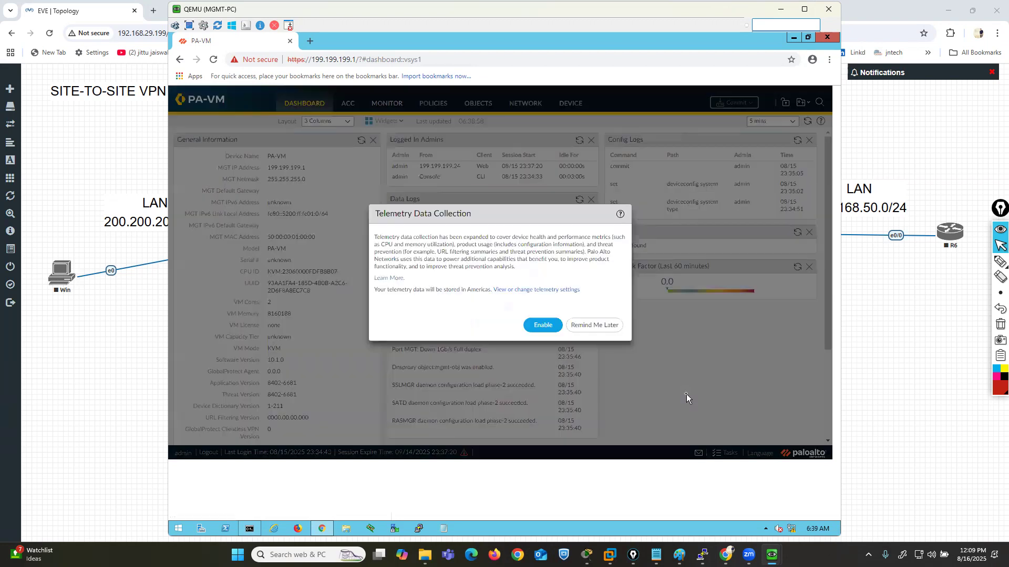
{"action": "left_click", "coordinate": [607, 325]}
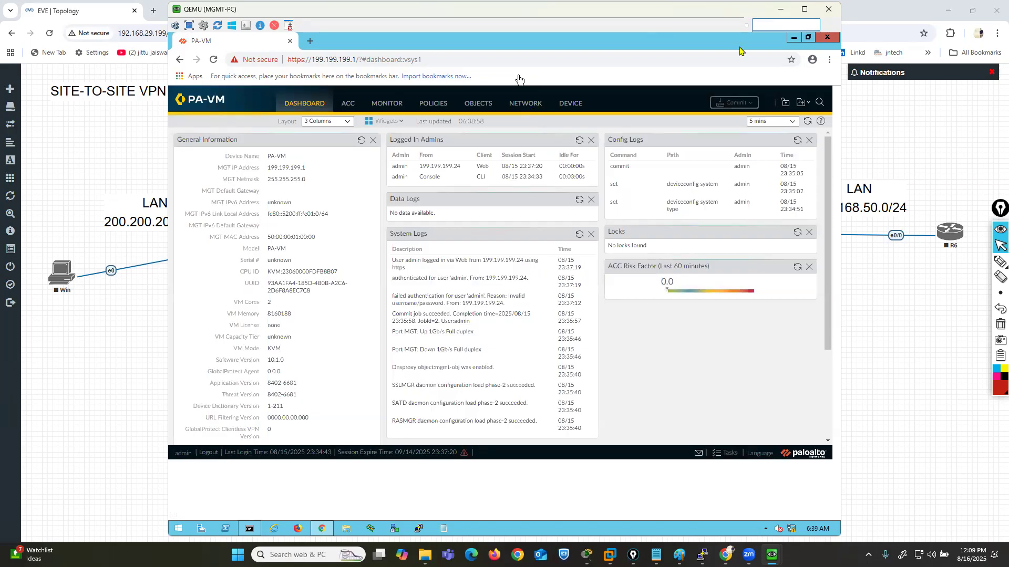
- Open the firewall's Ethernet interface list, and in the EVE-NG topology shift the LAN 200.200.200.0/24 label slightly toward PaloAlto1
{"action": "left_click", "coordinate": [525, 103]}
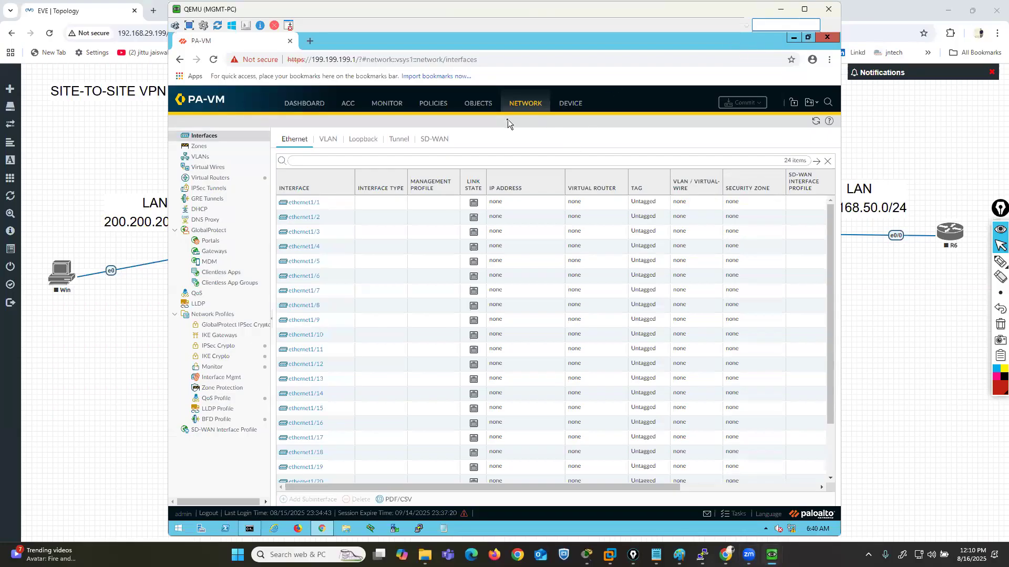
{"action": "left_click", "coordinate": [209, 320]}
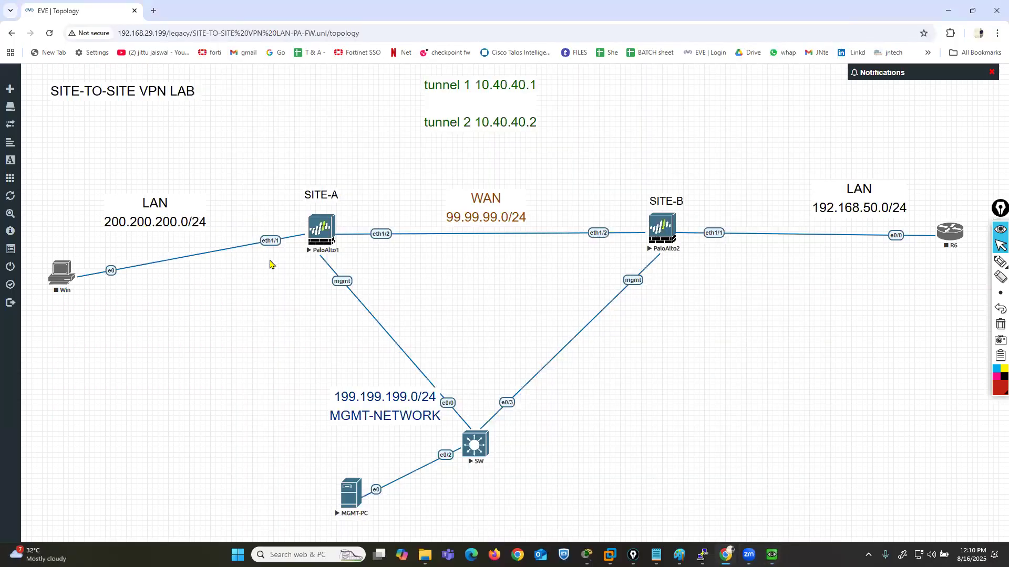
{"action": "left_click_drag", "start_coordinate": [191, 220], "coordinate": [206, 220]}
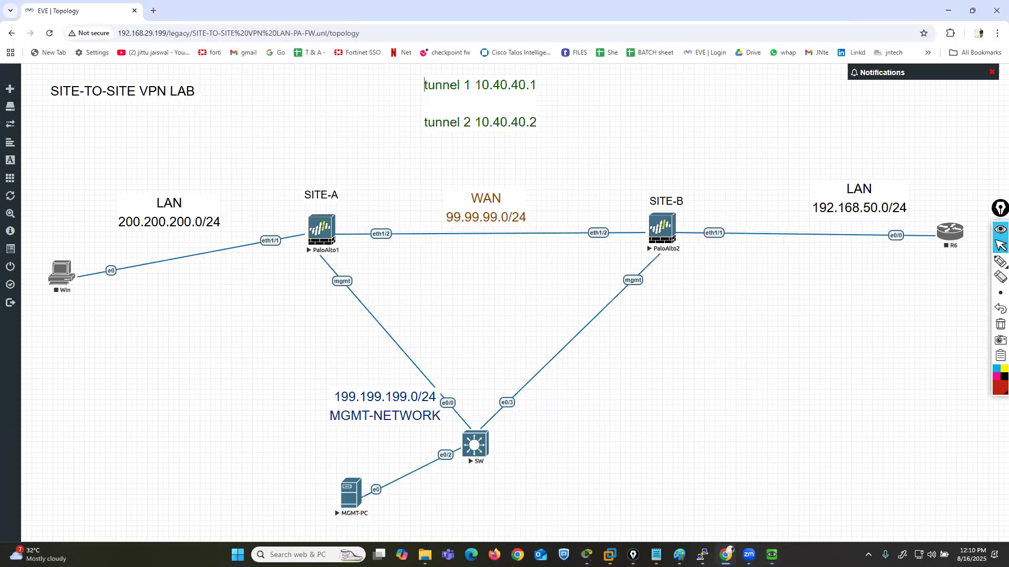
- Return to the firewall interface on MGMT-PC and set ethernet1/1 to Layer3 on the default virtual router
{"action": "left_click", "coordinate": [691, 489]}
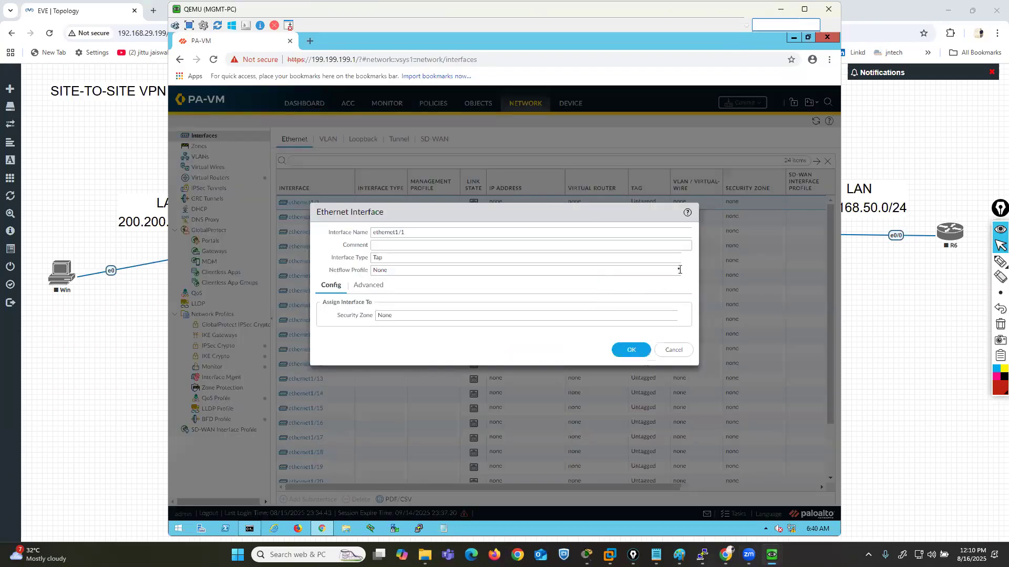
{"action": "left_click", "coordinate": [682, 260]}
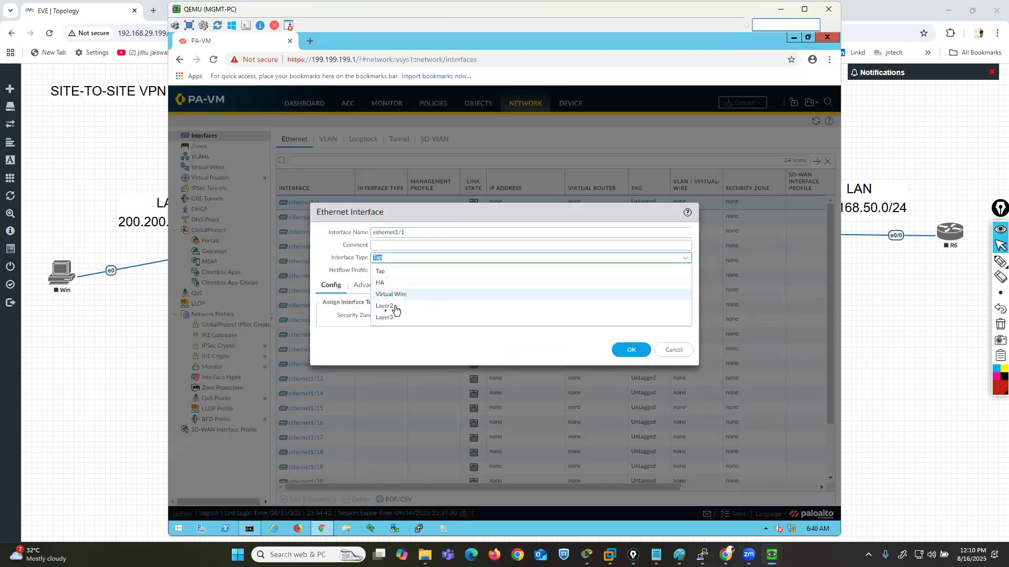
{"action": "left_click", "coordinate": [691, 315]}
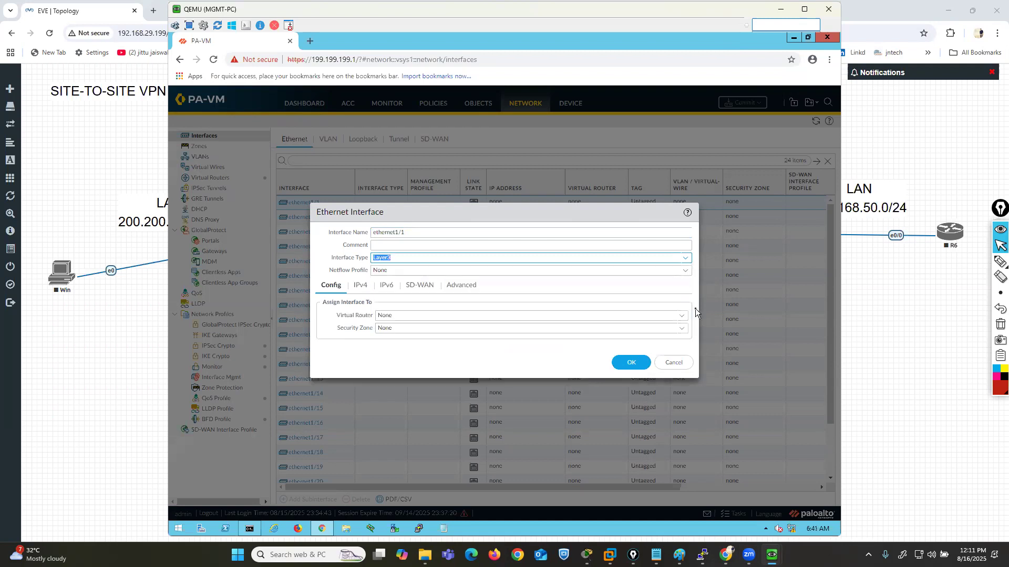
{"action": "left_click", "coordinate": [681, 319]}
{"action": "left_click", "coordinate": [387, 345]}
- Create a new security zone named LAN and assign it to ethernet1/1
{"action": "left_click", "coordinate": [676, 331]}
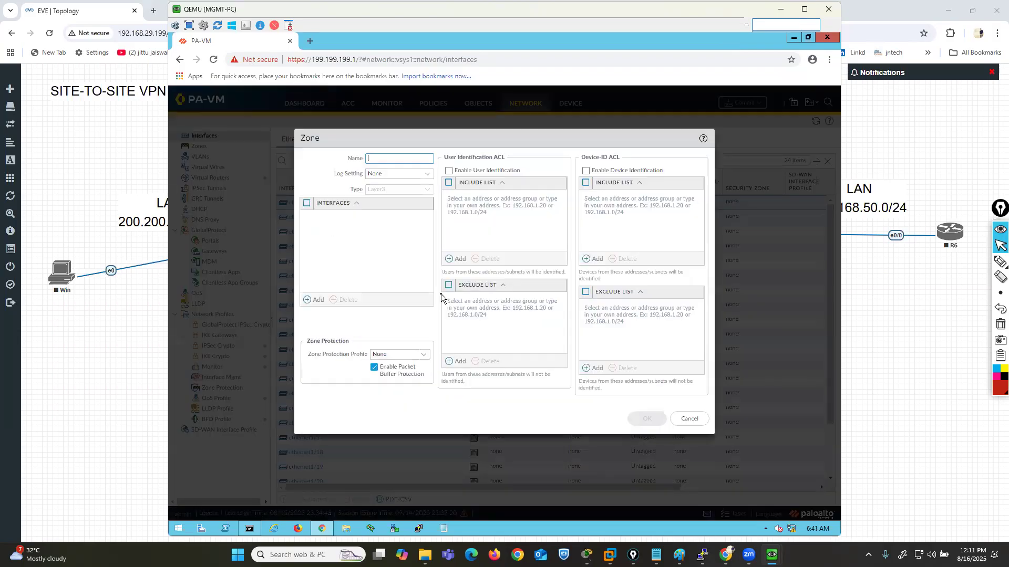
{"action": "type", "text": "LAN"}
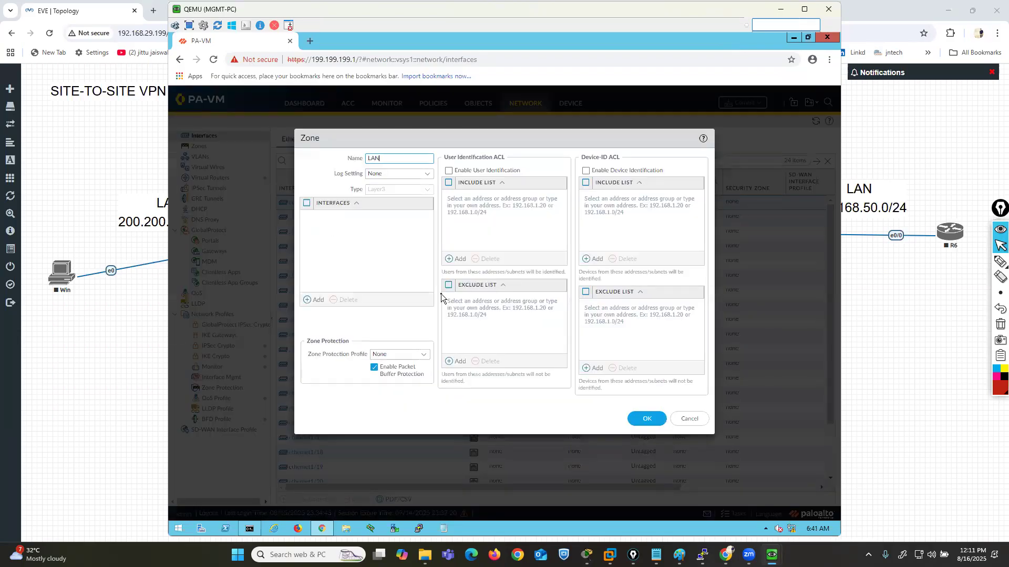
{"action": "left_click", "coordinate": [646, 417]}
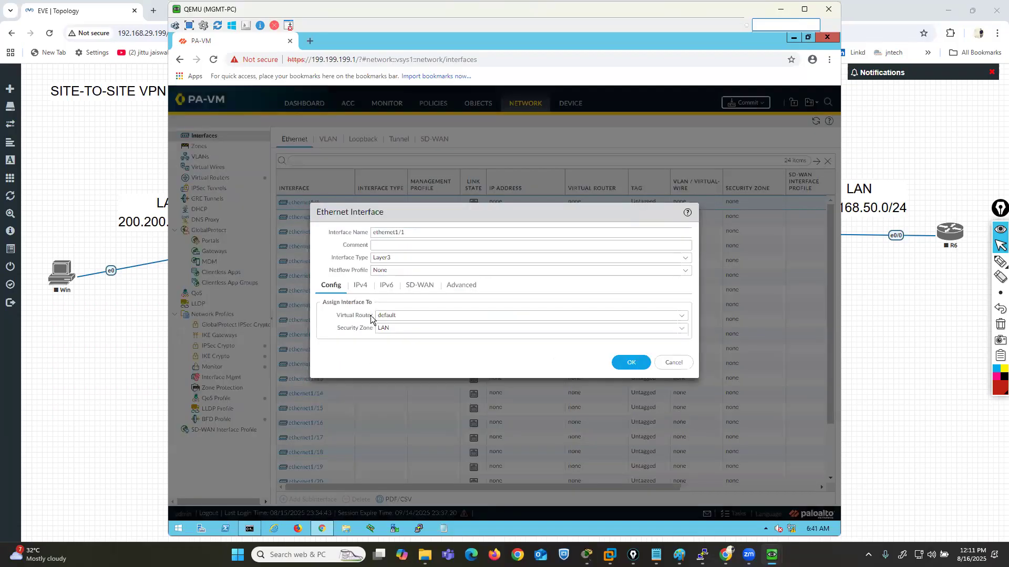
- Add a static IPv4 address object to ethernet1/1 named LAN200.200.200.1 with IP Netmask 200.200.200.1/24
{"action": "left_click", "coordinate": [360, 284]}
{"action": "left_click", "coordinate": [328, 400]}
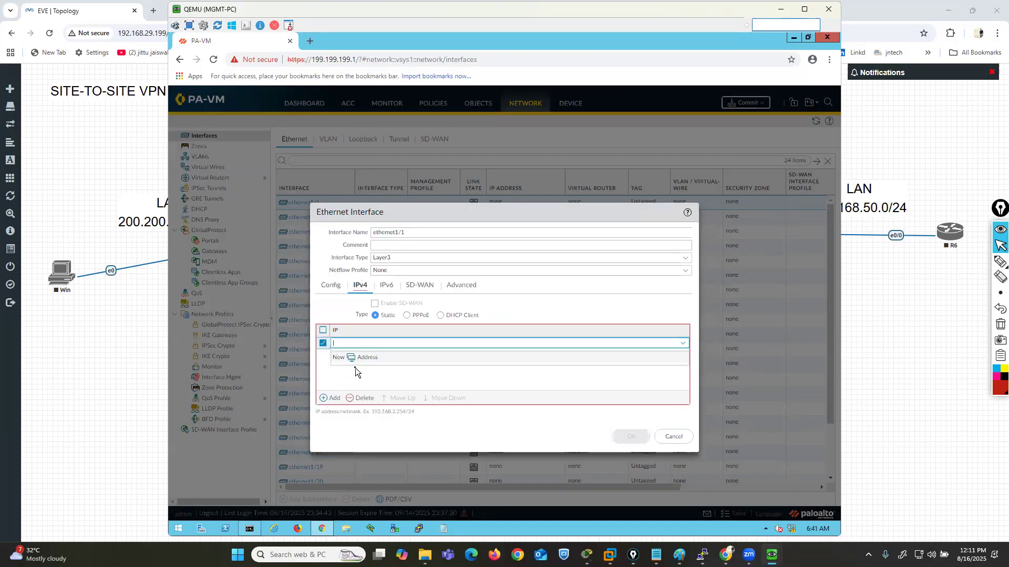
{"action": "type", "text": "L"}
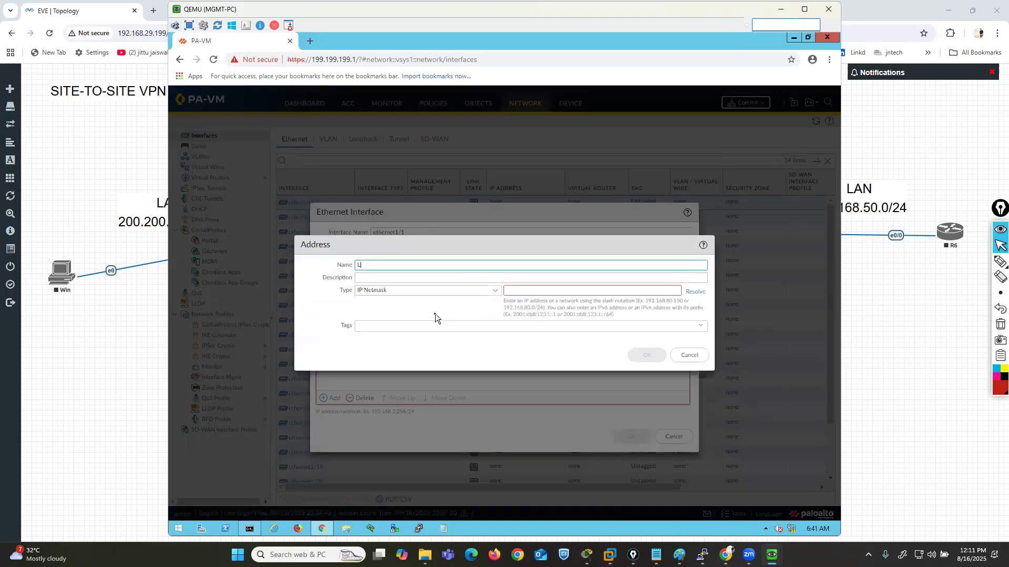
{"action": "type", "text": "AN200.200.200.1/24"}
{"action": "key", "text": "BackSpace"}
{"action": "key", "text": "BackSpace"}
{"action": "key", "text": "BackSpace"}
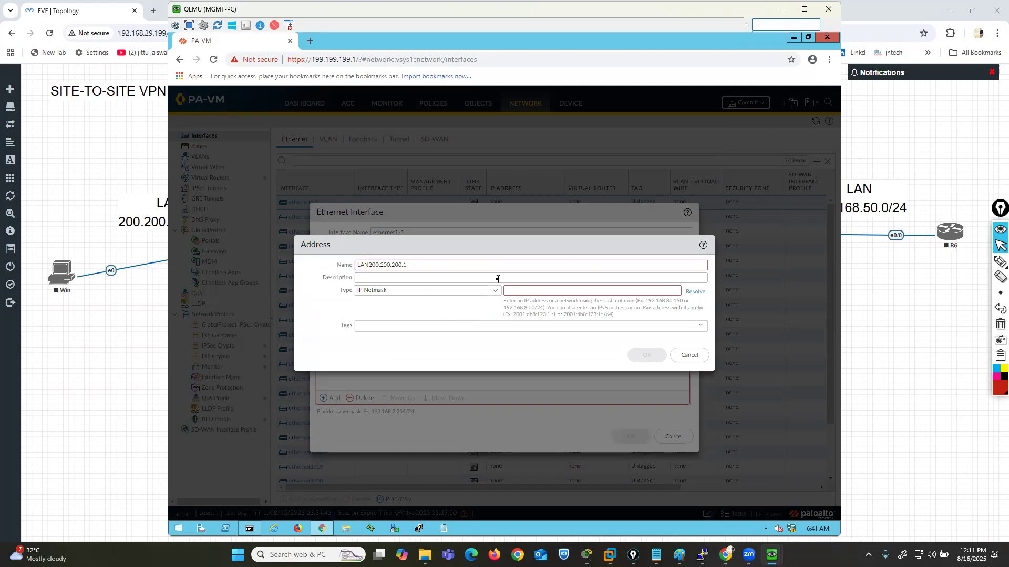
{"action": "left_click", "coordinate": [535, 290]}
{"action": "type", "text": "200.200.200.1"}
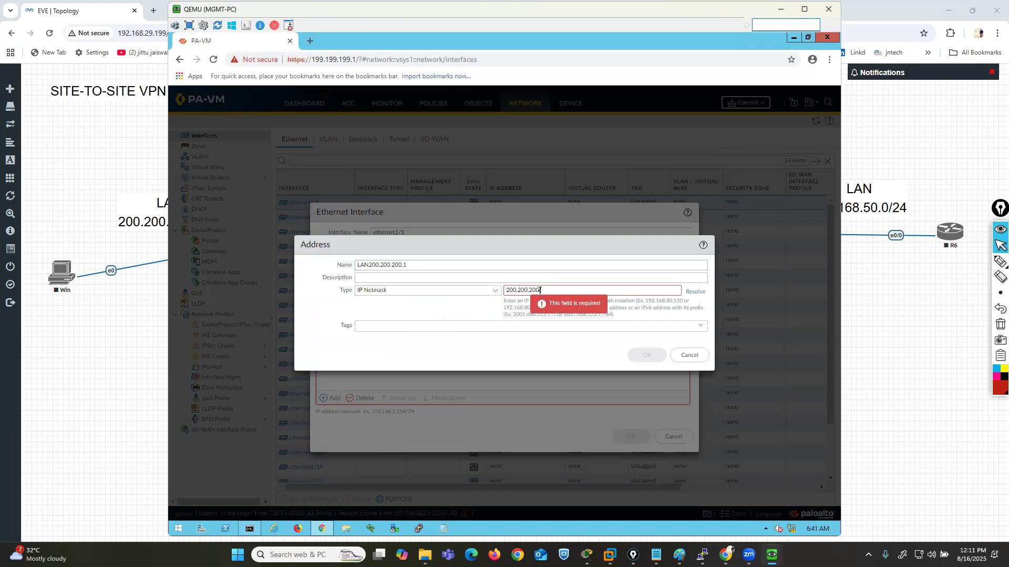
{"action": "type", "text": "/24"}
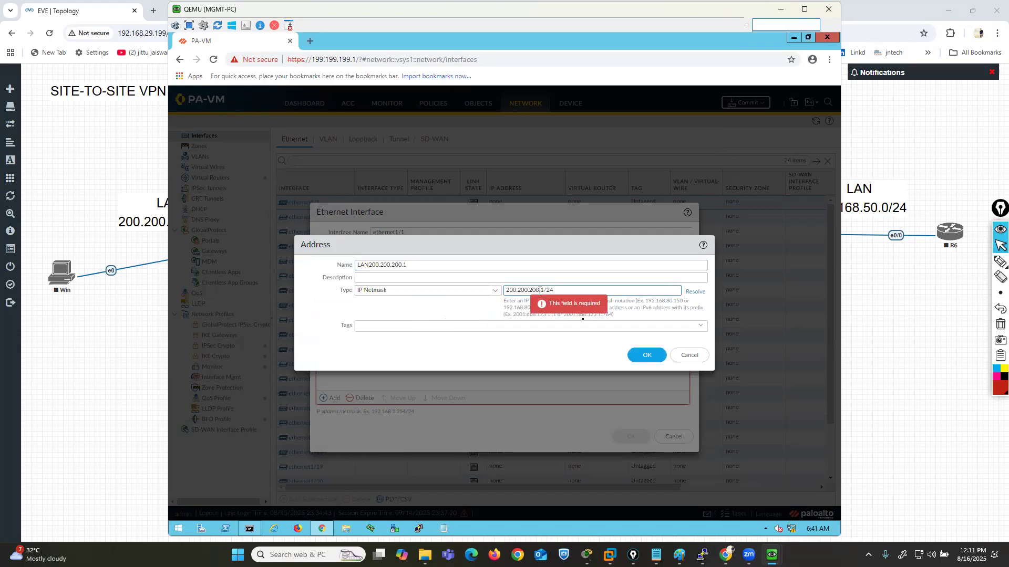
{"action": "left_click", "coordinate": [651, 356]}
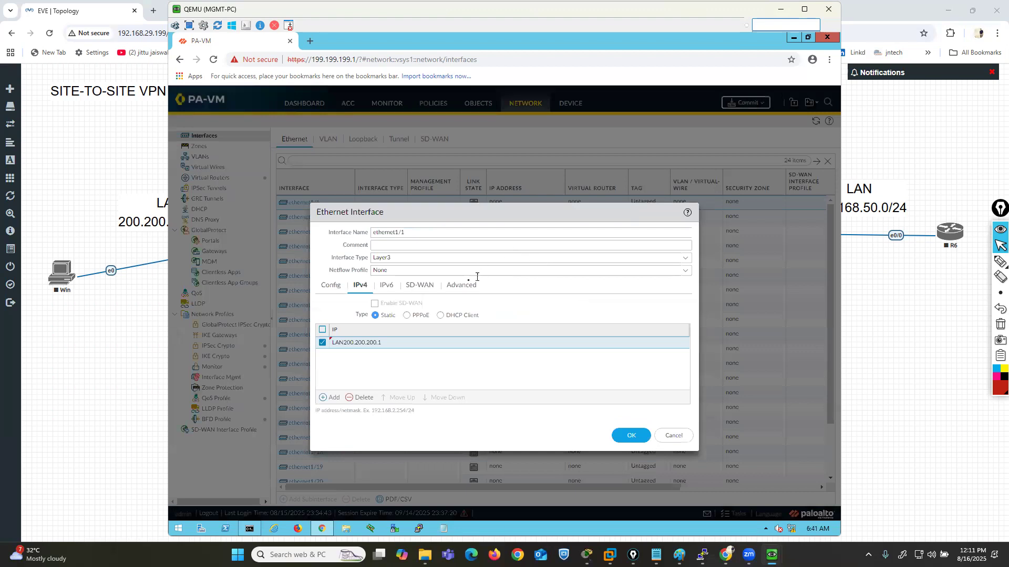
- Create an interface management profile named MGMT that permits Ping, assign it to ethernet1/1 and save the interface
{"action": "left_click", "coordinate": [455, 285]}
{"action": "left_click", "coordinate": [684, 355]}
{"action": "left_click", "coordinate": [419, 376]}
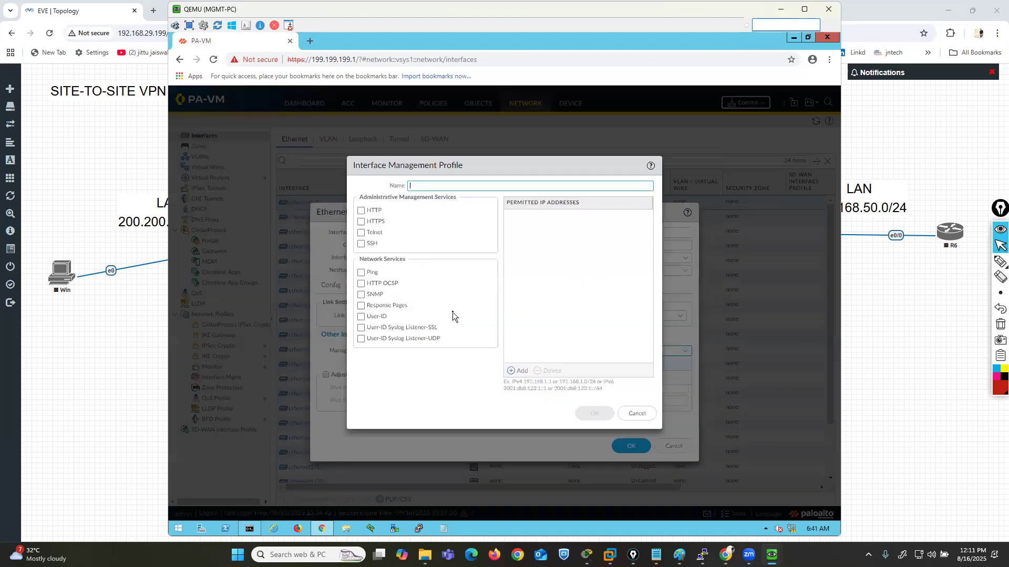
{"action": "type", "text": "MGMT"}
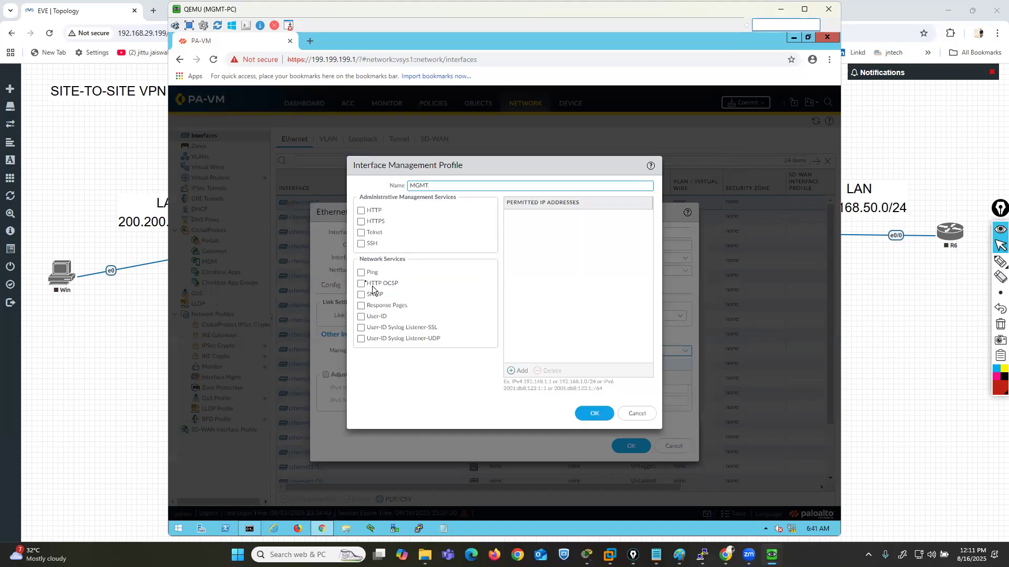
{"action": "left_click", "coordinate": [361, 273]}
{"action": "left_click", "coordinate": [592, 416]}
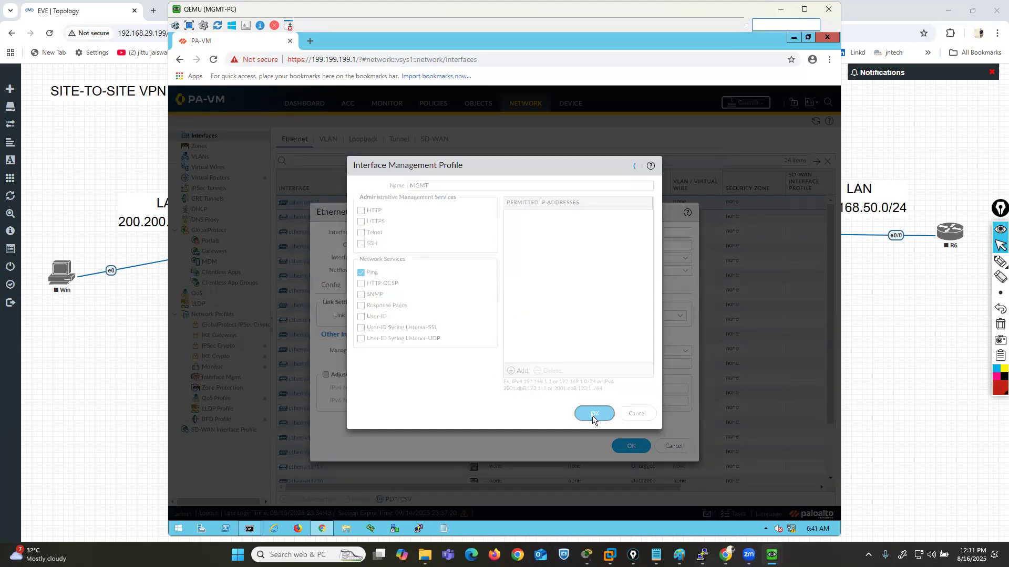
{"action": "left_click", "coordinate": [633, 449]}
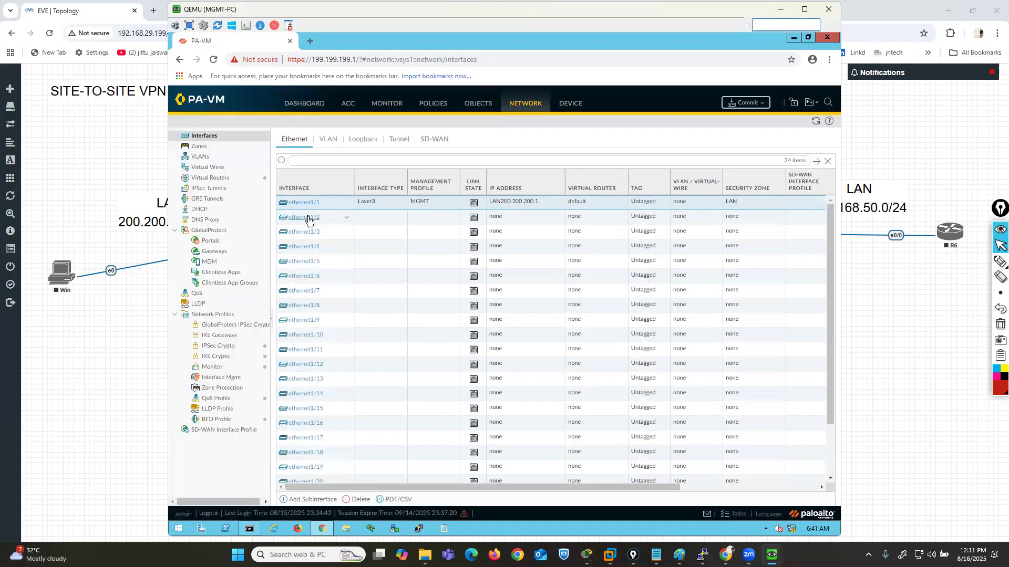
- Set ethernet1/2 to interface type Layer3 on the default virtual router
{"action": "left_click", "coordinate": [309, 218]}
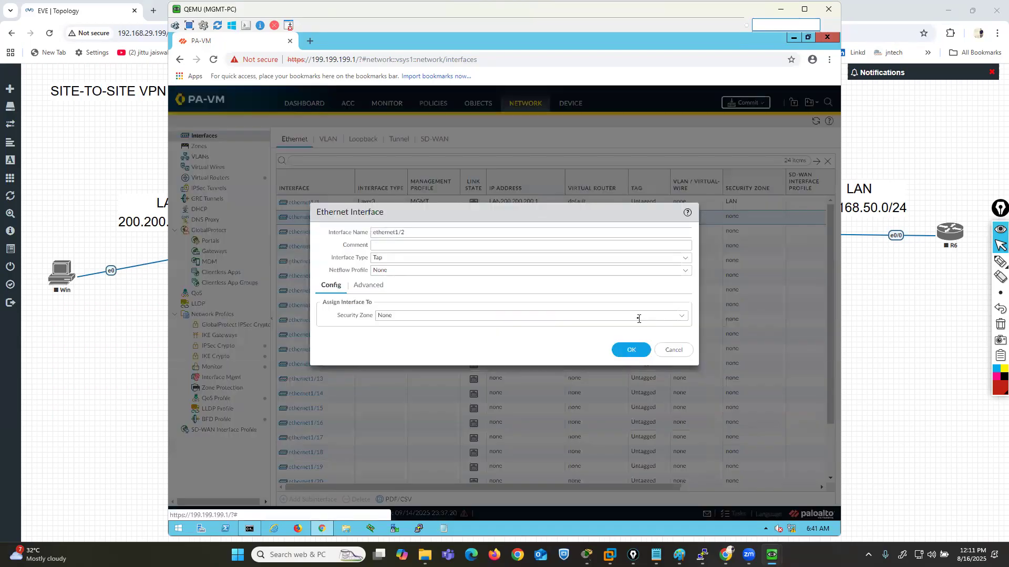
{"action": "left_click", "coordinate": [686, 259]}
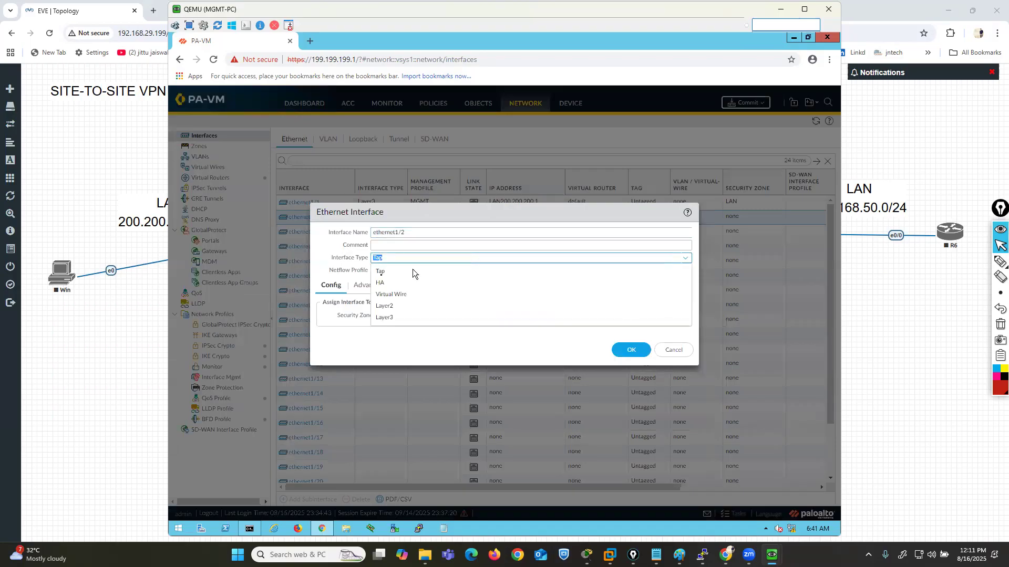
{"action": "left_click", "coordinate": [385, 318]}
{"action": "left_click", "coordinate": [553, 314]}
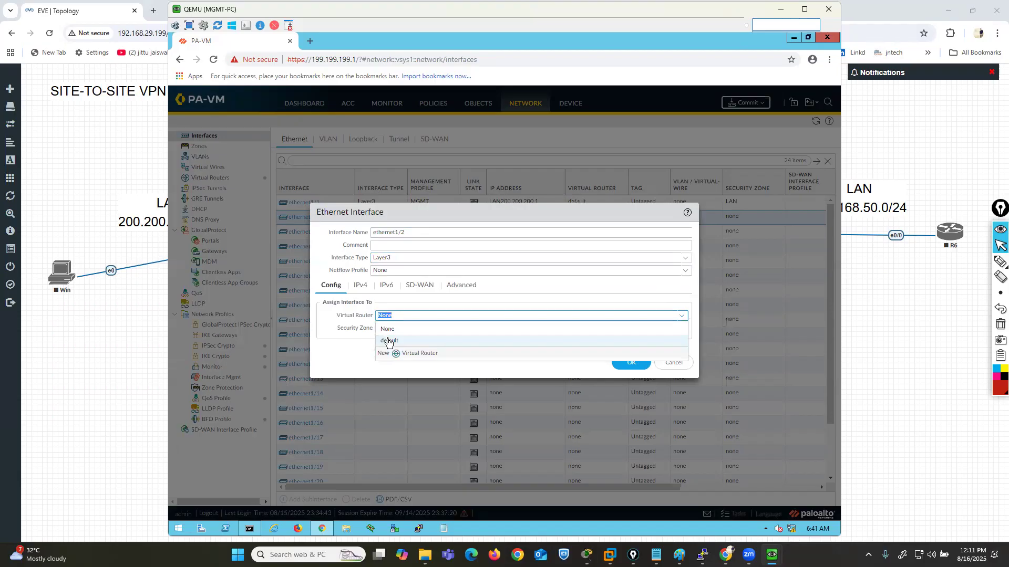
{"action": "left_click", "coordinate": [666, 342]}
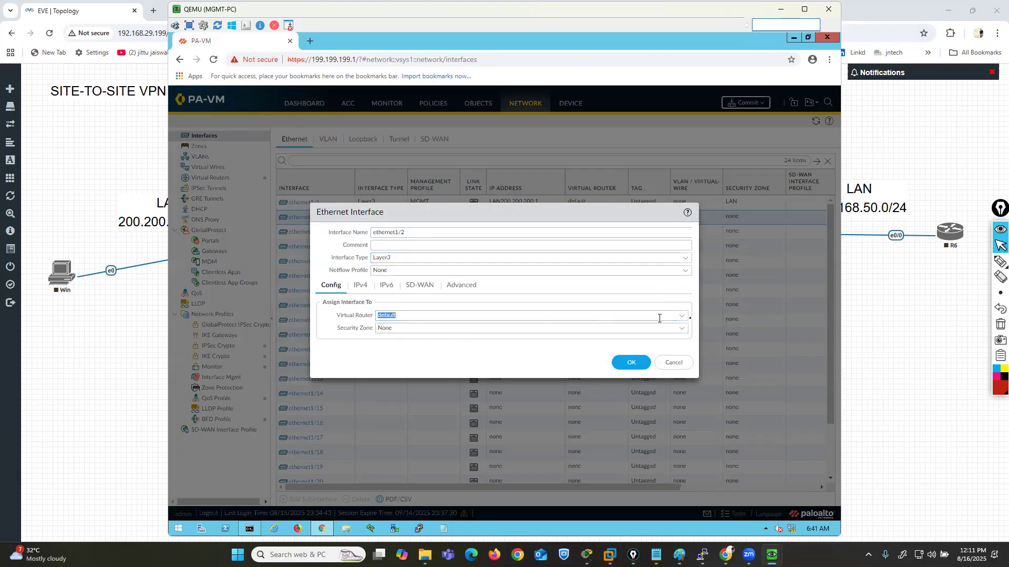
- Create a new security zone named WAN and assign it to ethernet1/2
{"action": "left_click", "coordinate": [683, 330]}
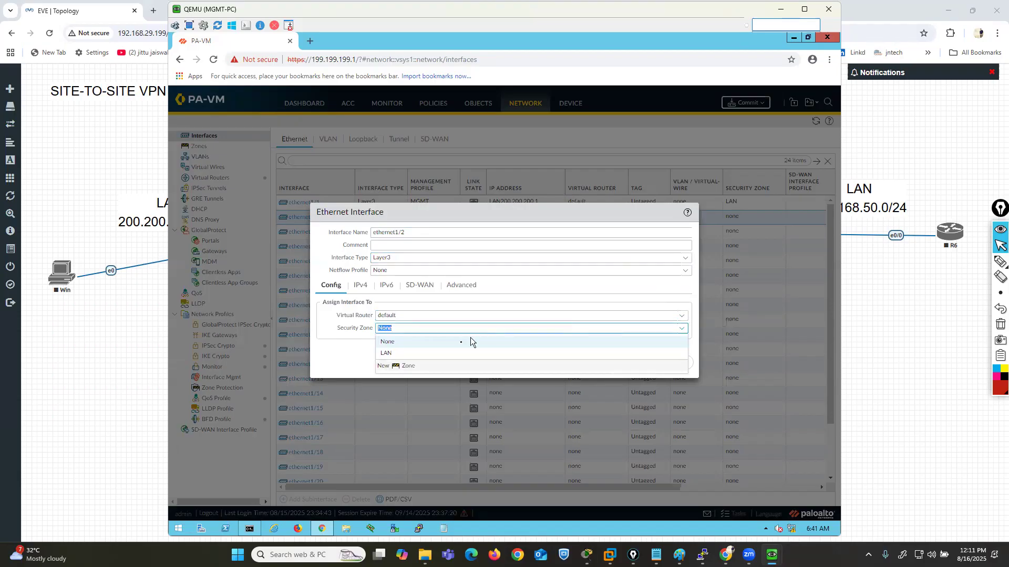
{"action": "left_click", "coordinate": [411, 368]}
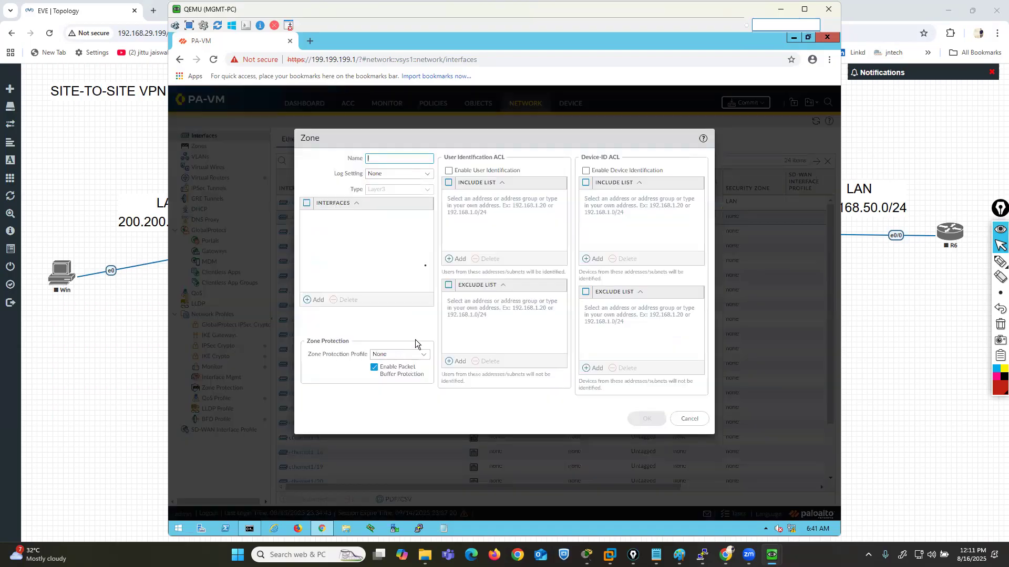
{"action": "type", "text": "WANB"}
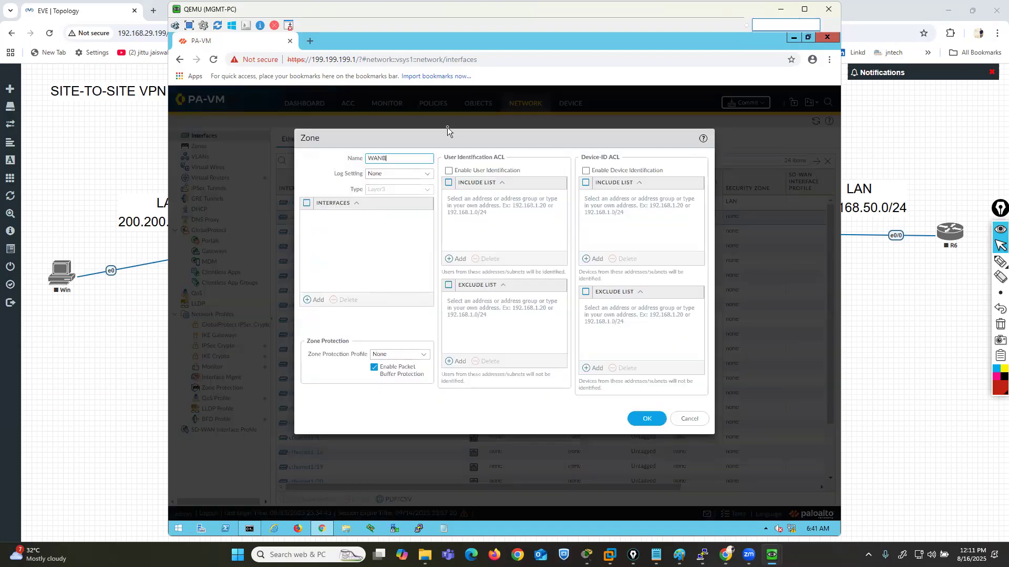
{"action": "key", "text": "BackSpace"}
{"action": "left_click", "coordinate": [645, 418]}
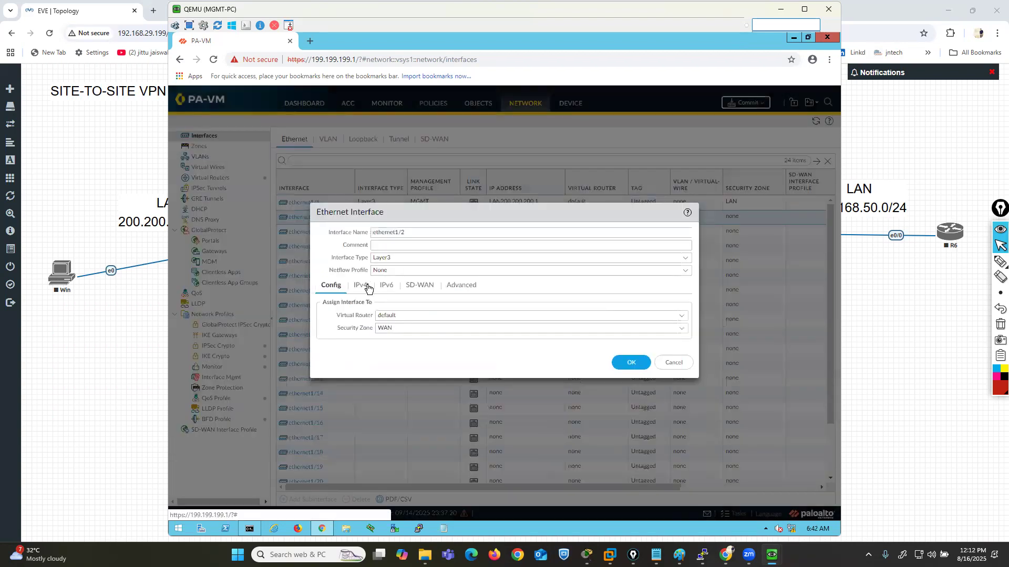
- Add a static IPv4 address object to ethernet1/2 named WAN99.99.99.1 with IP Netmask 99.99.99.1/24
{"action": "left_click", "coordinate": [361, 285]}
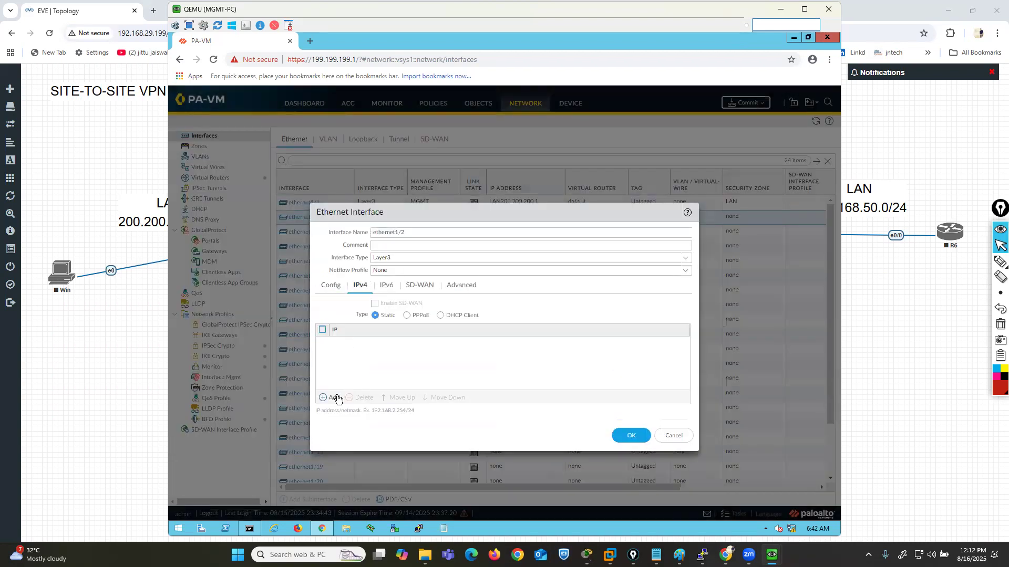
{"action": "left_click", "coordinate": [337, 398]}
{"action": "left_click", "coordinate": [371, 373]}
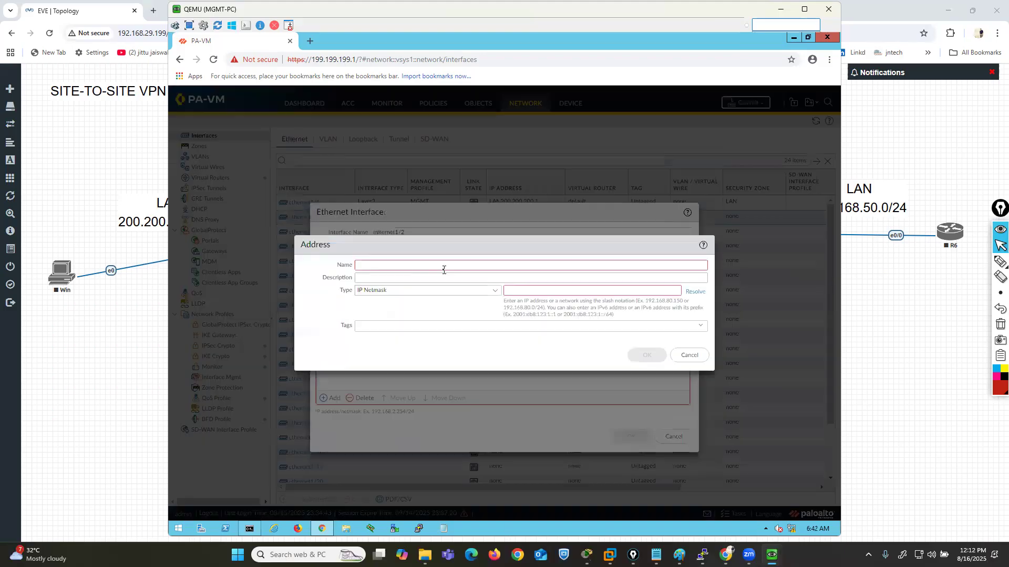
{"action": "type", "text": "WAN99.99.99."}
{"action": "key", "text": "Tab"}
{"action": "key", "text": "Tab"}
{"action": "type", "text": "99.9"}
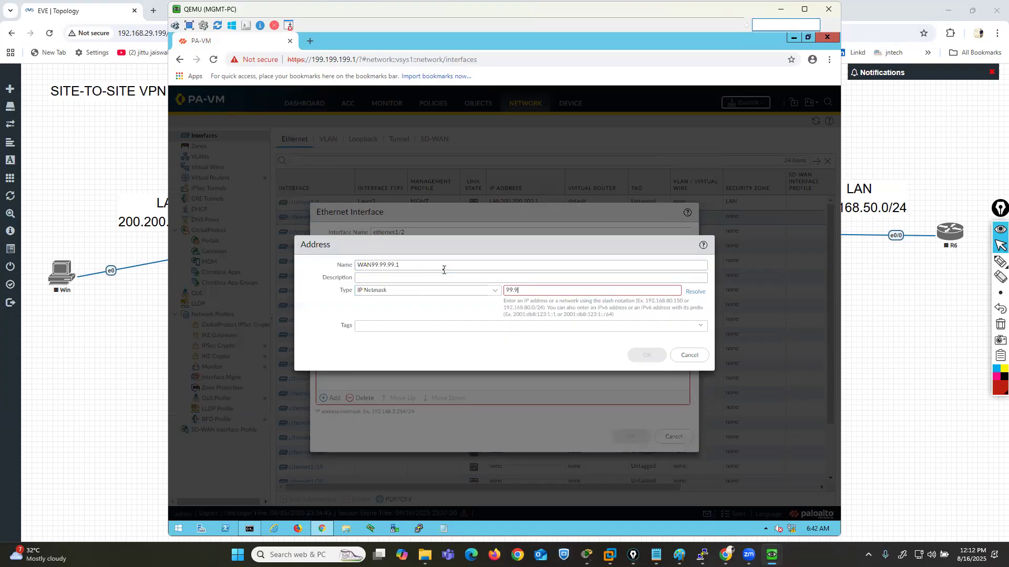
{"action": "type", "text": "9.99.1/24"}
{"action": "left_click", "coordinate": [646, 358]}
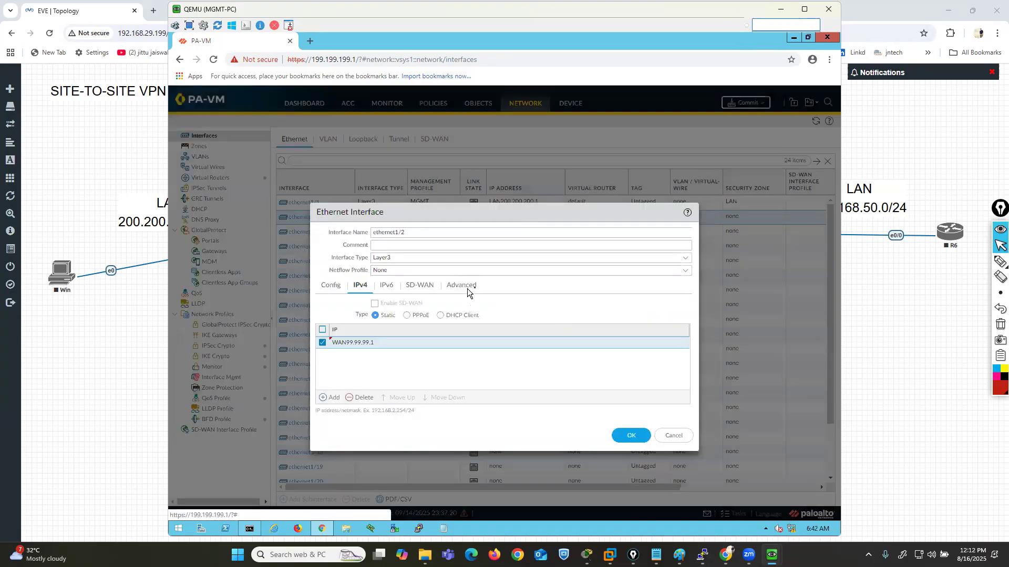
- Assign the existing MGMT management profile to ethernet1/2 and save the interface
{"action": "left_click", "coordinate": [465, 287]}
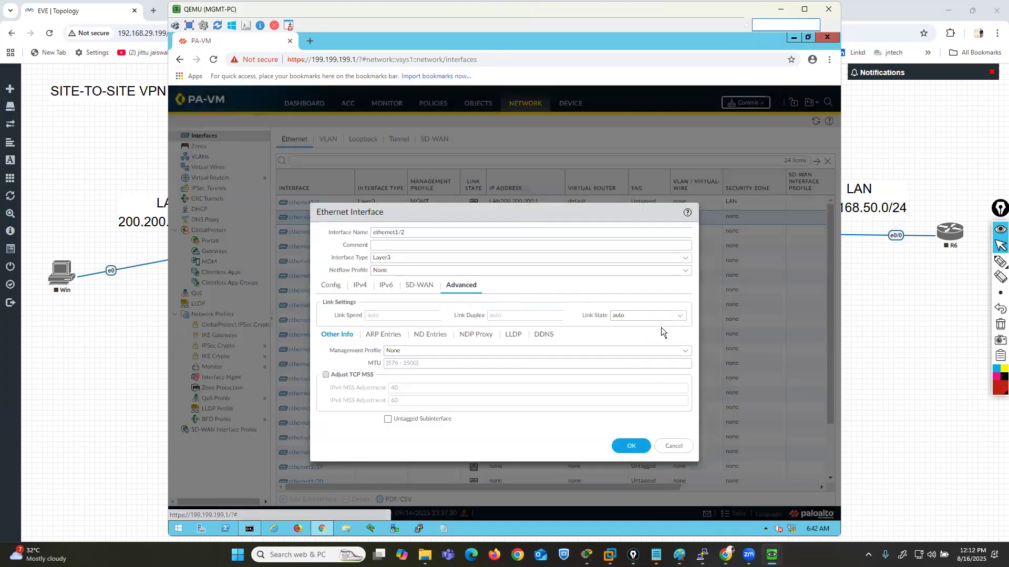
{"action": "left_click", "coordinate": [639, 349]}
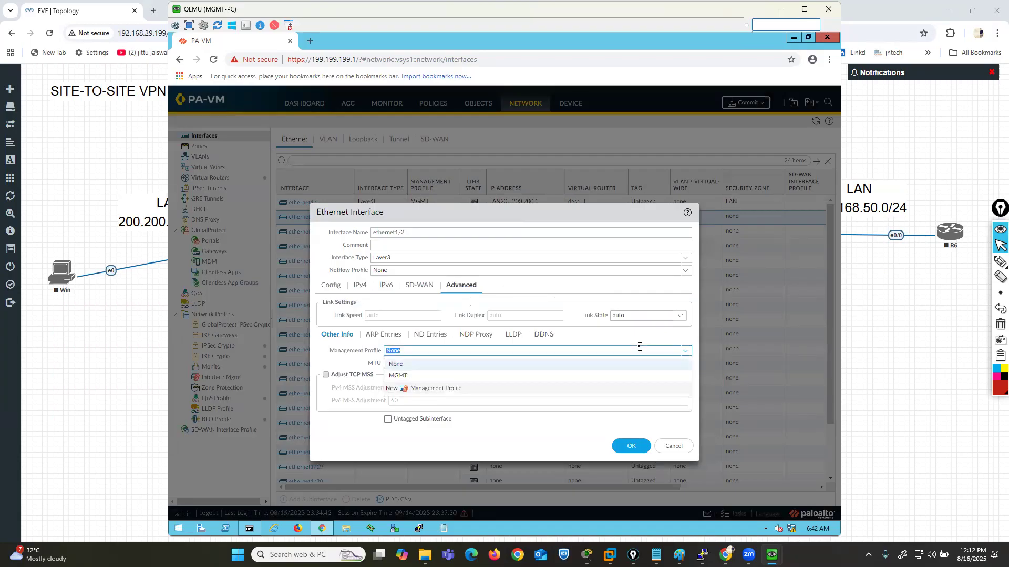
{"action": "left_click", "coordinate": [402, 377]}
{"action": "left_click", "coordinate": [631, 452]}
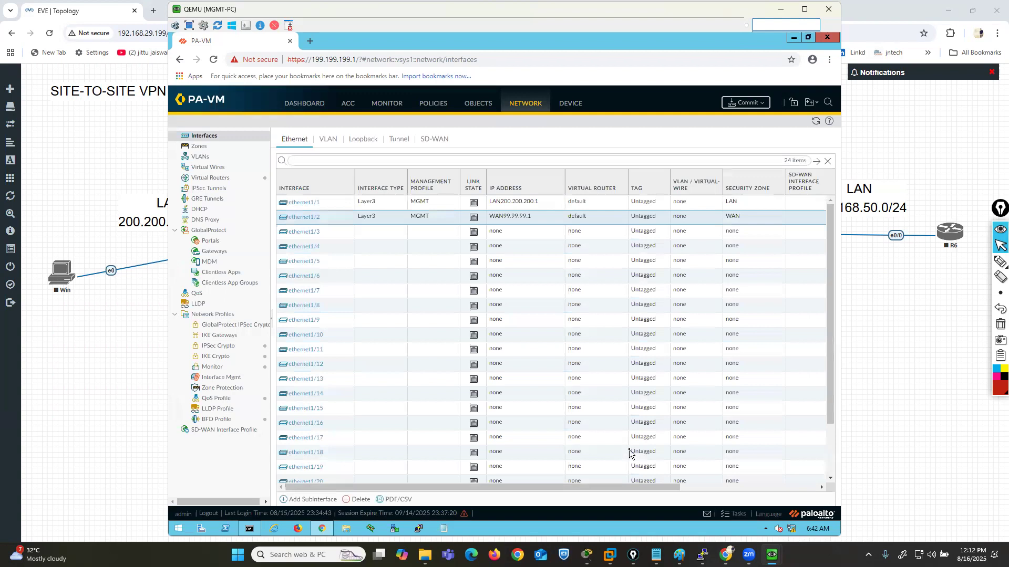
- Open the IPv4 static routes of the default virtual router
{"action": "left_click", "coordinate": [204, 179]}
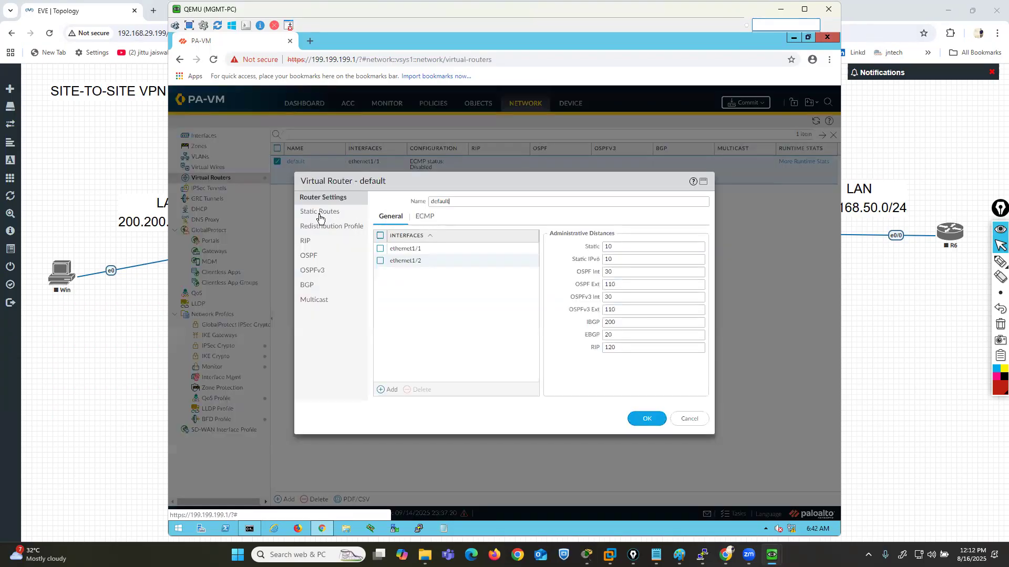
{"action": "left_click", "coordinate": [318, 214]}
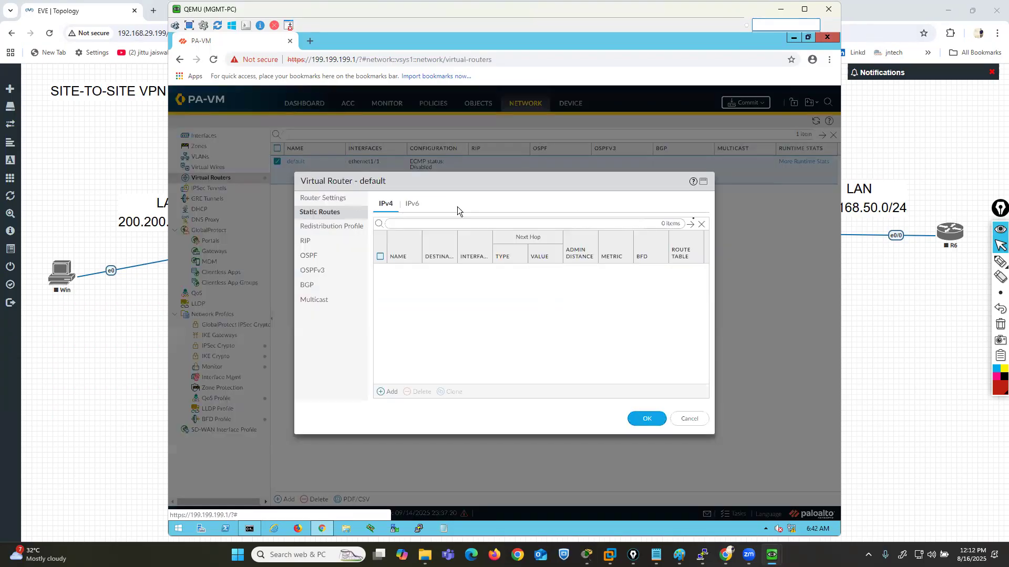
- Mark the Site-A firewall and its LAN and WAN directions on the EVE-NG topology, and clear the markings
{"action": "left_click", "coordinate": [920, 318]}
{"action": "mouse_move", "coordinate": [1001, 263]}
{"action": "left_click", "coordinate": [971, 266]}
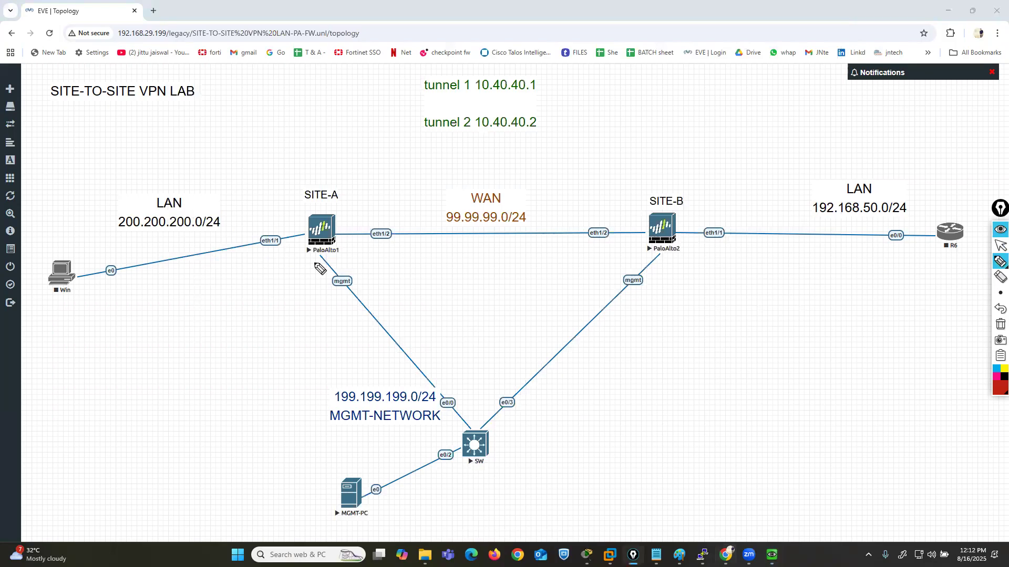
{"action": "mouse_move", "coordinate": [339, 206]}
{"action": "left_mouse_down"}
{"action": "mouse_move", "coordinate": [302, 208]}
{"action": "mouse_move", "coordinate": [283, 247]}
{"action": "mouse_move", "coordinate": [336, 254]}
{"action": "mouse_move", "coordinate": [321, 198]}
{"action": "left_mouse_up"}
{"action": "mouse_move", "coordinate": [257, 219]}
{"action": "left_mouse_down"}
{"action": "mouse_move", "coordinate": [126, 250]}
{"action": "mouse_move", "coordinate": [152, 252]}
{"action": "left_mouse_up"}
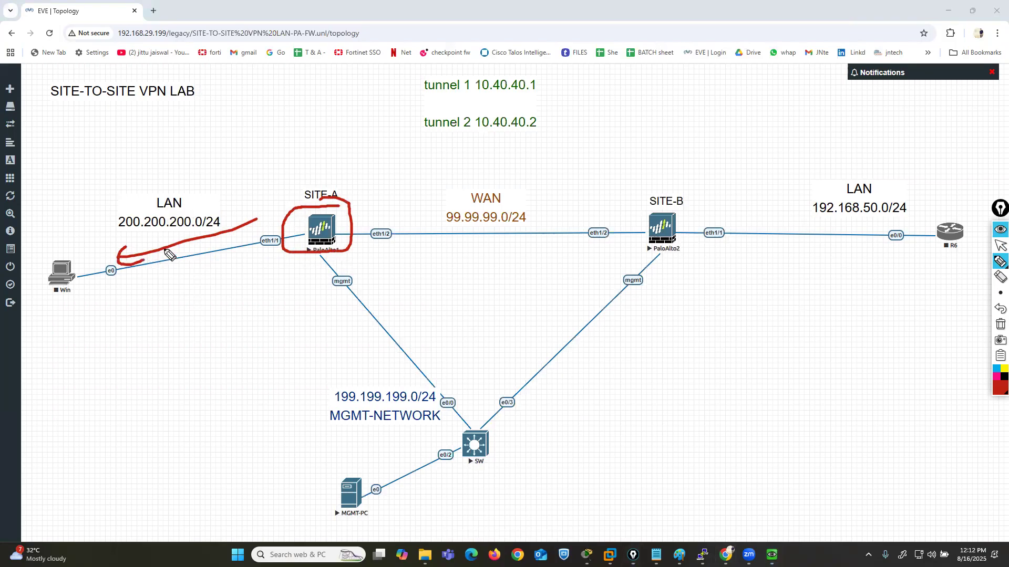
{"action": "mouse_move", "coordinate": [376, 230]}
{"action": "left_mouse_down"}
{"action": "mouse_move", "coordinate": [517, 231]}
{"action": "mouse_move", "coordinate": [482, 239]}
{"action": "left_mouse_up"}
{"action": "mouse_move", "coordinate": [332, 210]}
{"action": "left_mouse_down"}
{"action": "mouse_move", "coordinate": [372, 169]}
{"action": "mouse_move", "coordinate": [536, 176]}
{"action": "mouse_move", "coordinate": [521, 182]}
{"action": "left_mouse_up"}
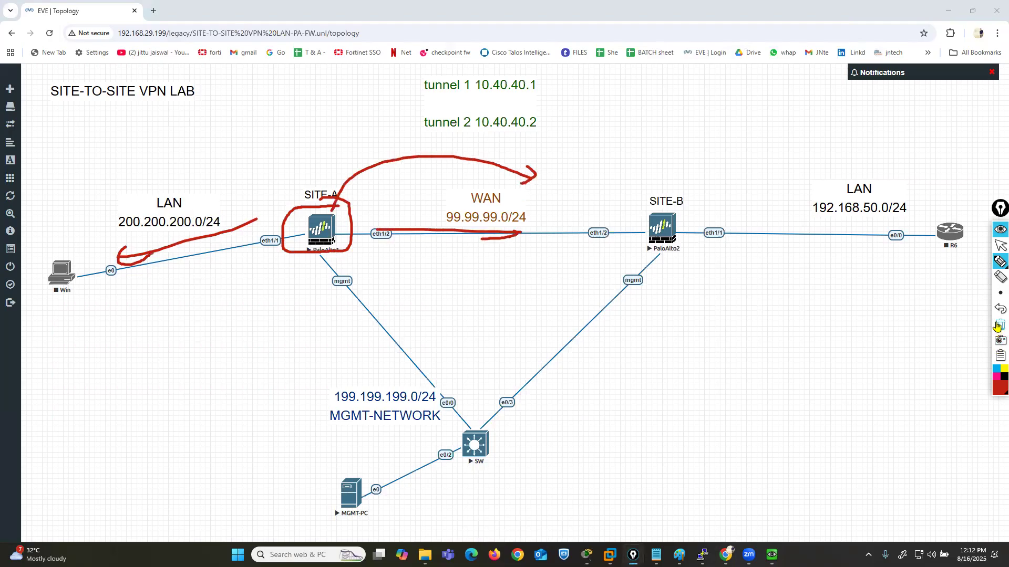
{"action": "left_click", "coordinate": [1000, 324]}
{"action": "left_click", "coordinate": [1000, 245]}
- Return to the MGMT-PC window and add an IPv4 static route named DEFAUL-ROUTE with destination 0.0.0.0/0
{"action": "mouse_move", "coordinate": [772, 555]}
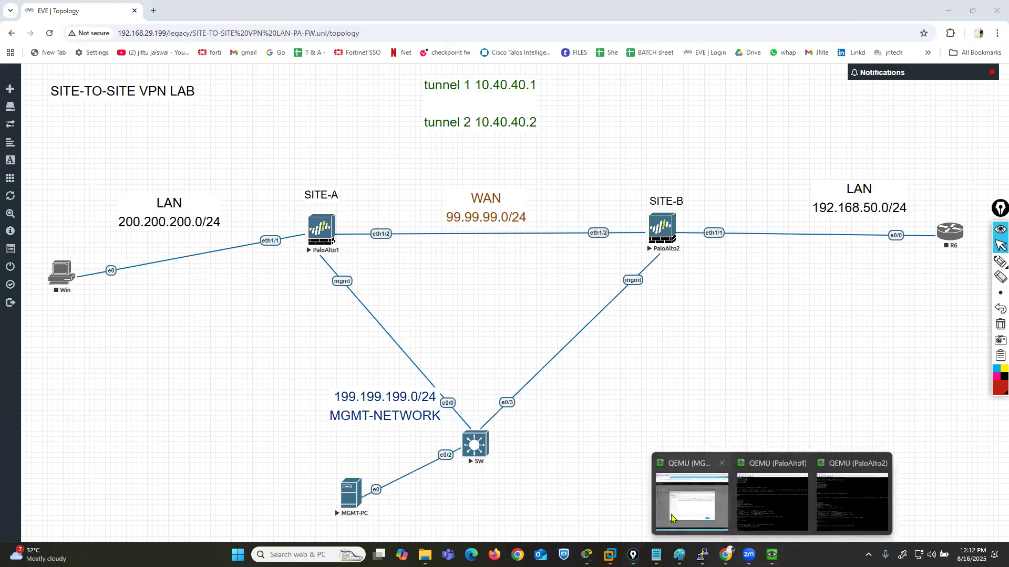
{"action": "left_click", "coordinate": [650, 506]}
{"action": "left_click", "coordinate": [387, 392]}
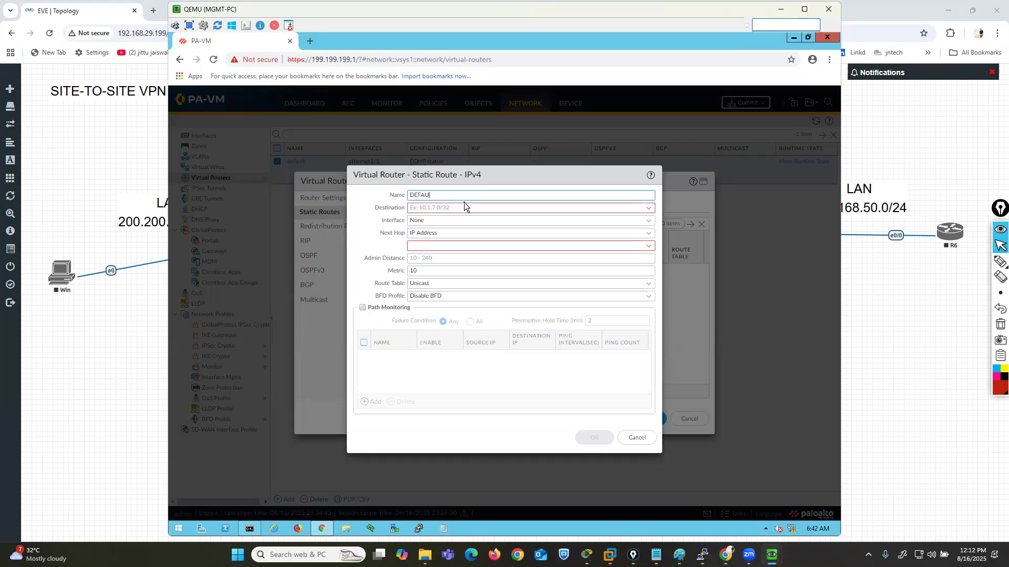
{"action": "type", "text": "-ROUTE"}
{"action": "key", "text": "Tab"}
{"action": "type", "text": "0.0.0.0/0"}
{"action": "key", "text": "Tab"}
- Set the static route's interface to ethernet1/2 and its next hop IP address to 99.99.99.2, and save the route
{"action": "left_click", "coordinate": [648, 220]}
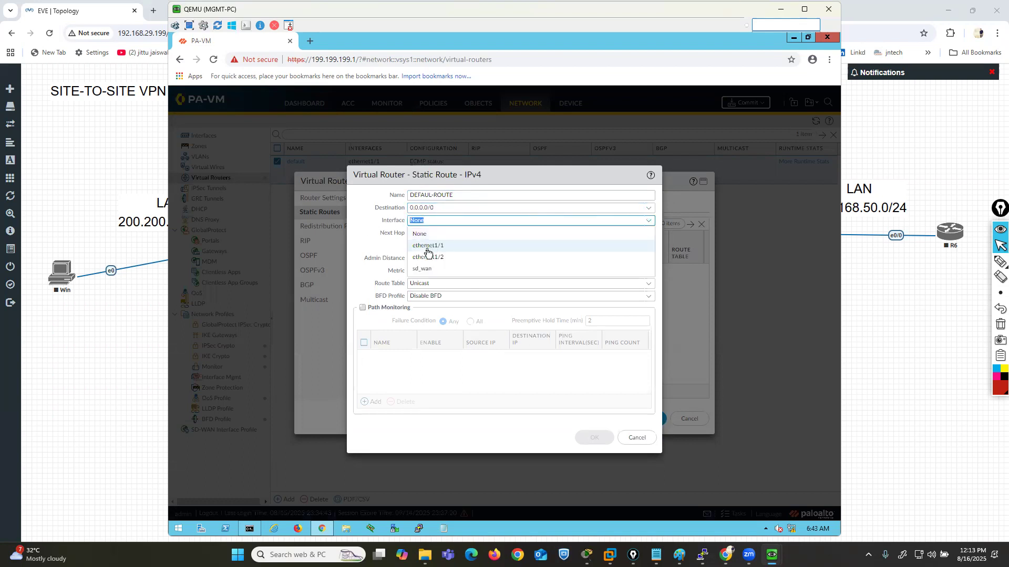
{"action": "left_click", "coordinate": [538, 257]}
{"action": "left_click", "coordinate": [531, 246]}
{"action": "type", "text": "99.99.99"}
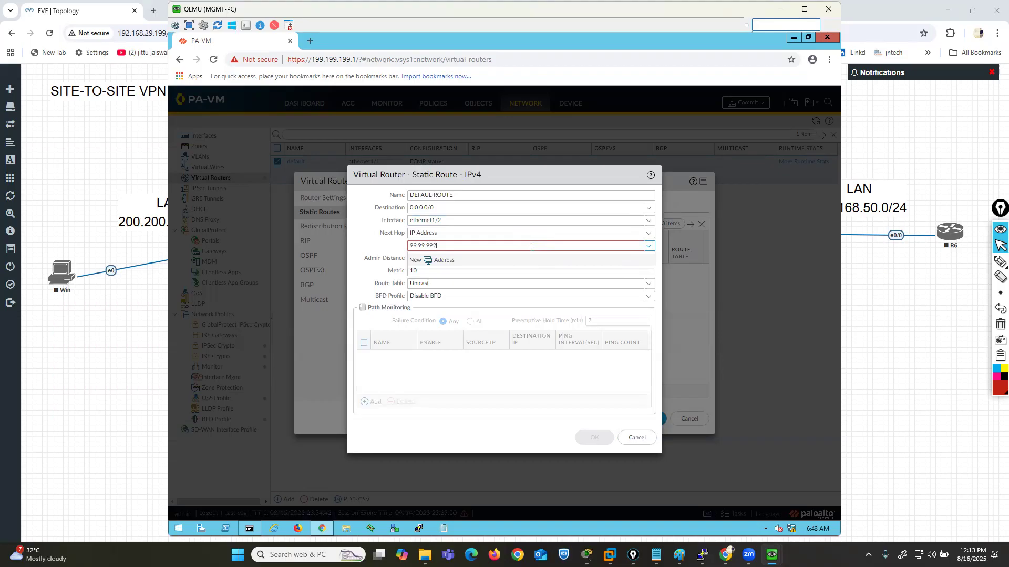
{"action": "type", "text": ".2"}
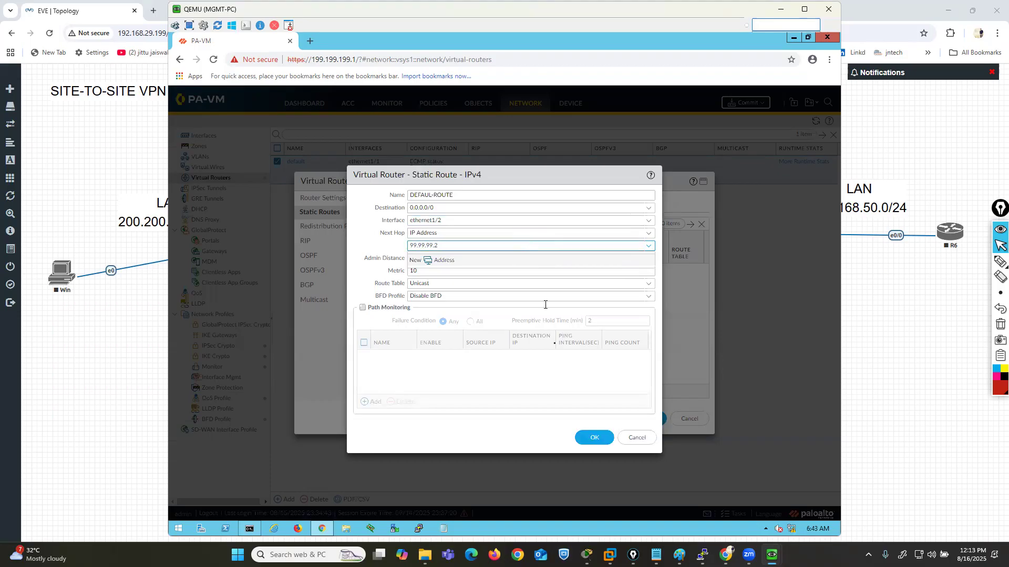
{"action": "left_click", "coordinate": [592, 438]}
- Save the default virtual router and commit all changes on the Site-A firewall
{"action": "left_click", "coordinate": [637, 418]}
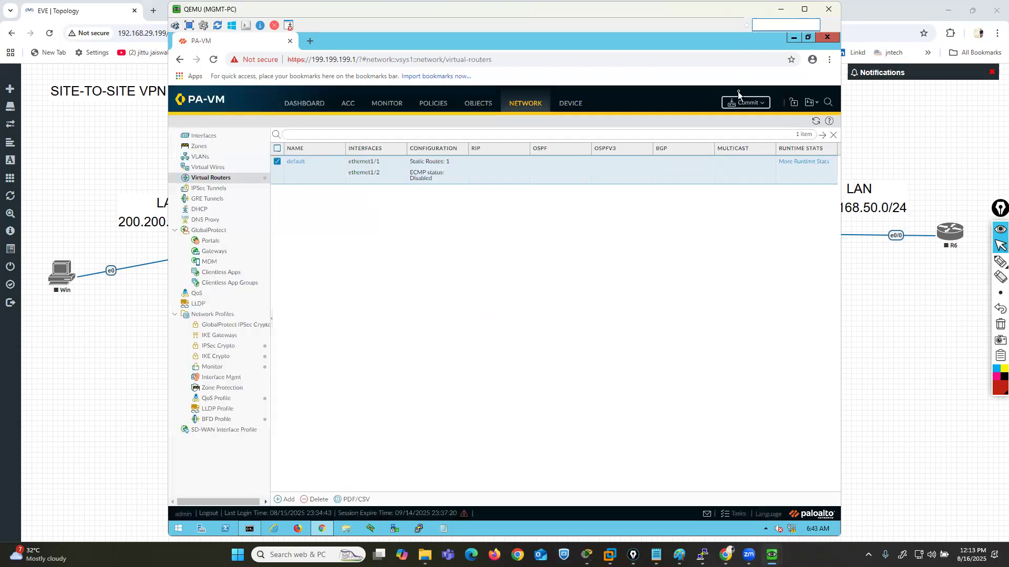
{"action": "left_click", "coordinate": [748, 103]}
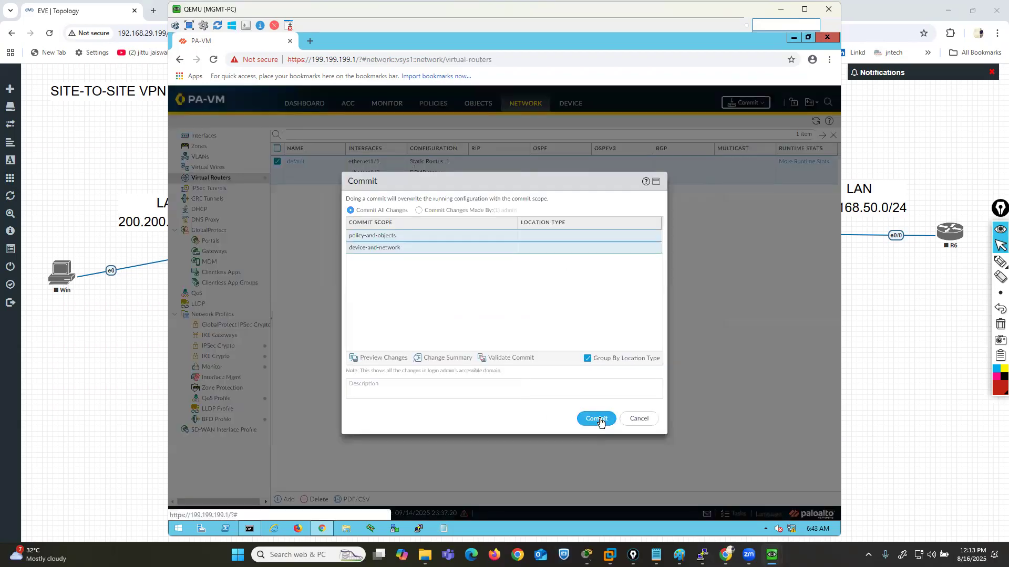
{"action": "left_click", "coordinate": [599, 420]}
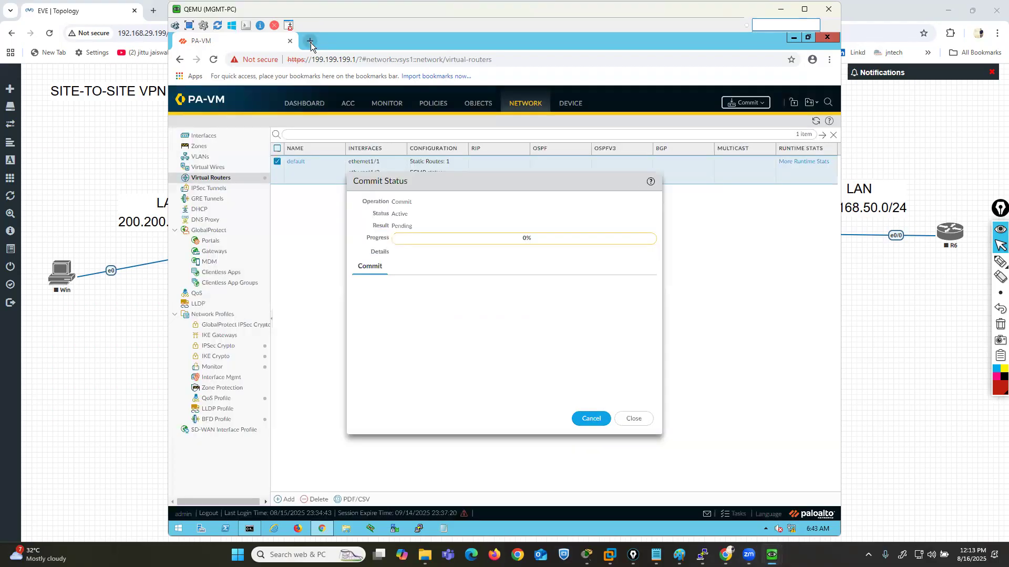
{"action": "left_click", "coordinate": [310, 41]}
{"action": "type", "text": "HTT"}
{"action": "key", "text": "End"}
{"action": "key", "text": "BackSpace"}
{"action": "type", "text": "5"}
{"action": "key", "text": "Return"}
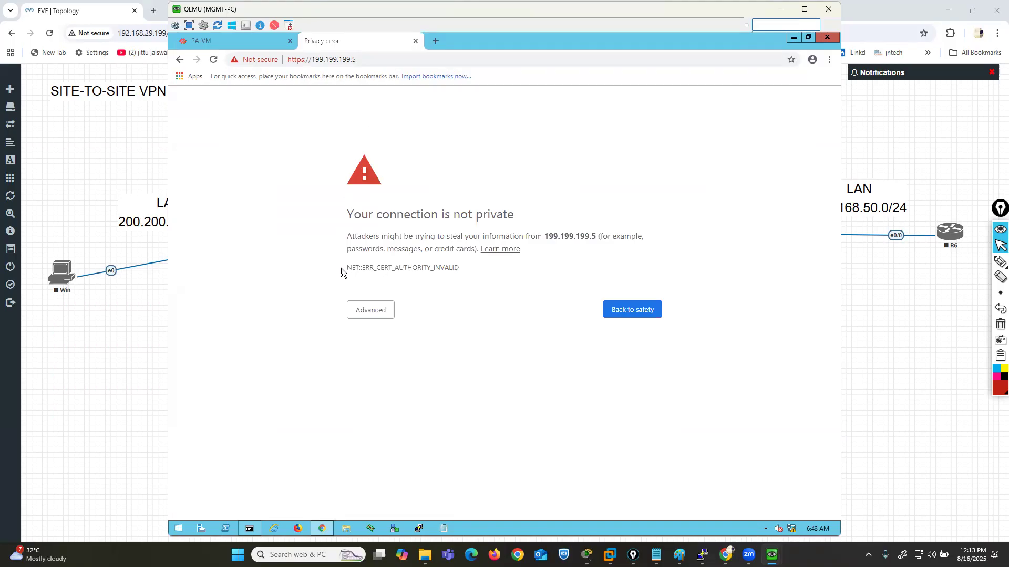
{"action": "left_click", "coordinate": [369, 311]}
{"action": "left_click", "coordinate": [384, 391]}
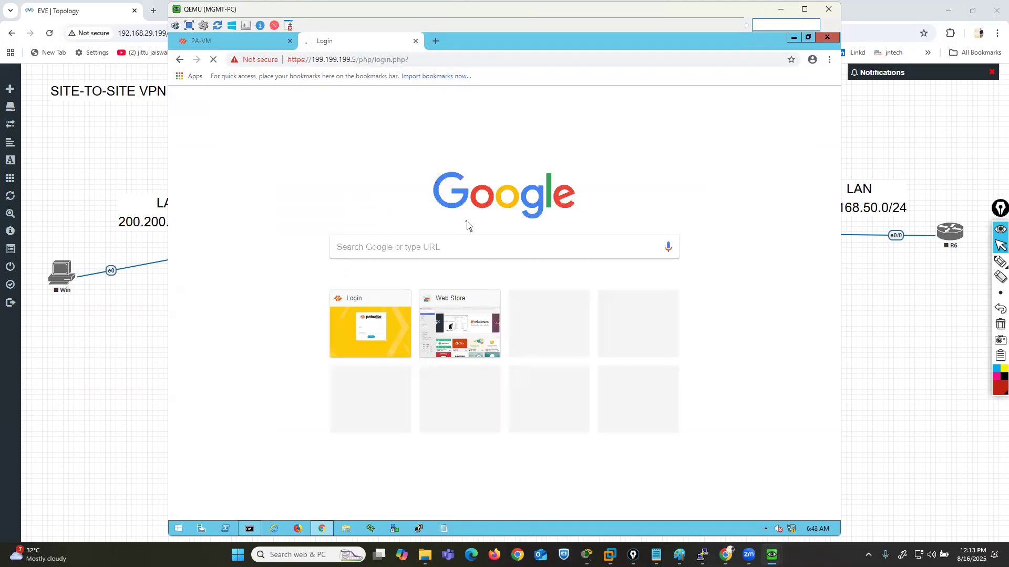
- Log in to the Site-B firewall as admin with the account password
{"action": "type", "text": "ADM"}
{"action": "key", "text": "BackSpace"}
{"action": "key", "text": "BackSpace"}
{"action": "key", "text": "BackSpace"}
{"action": "type", "text": "admin"}
{"action": "key", "text": "Tab"}
{"action": "type", "text": "admin123"}
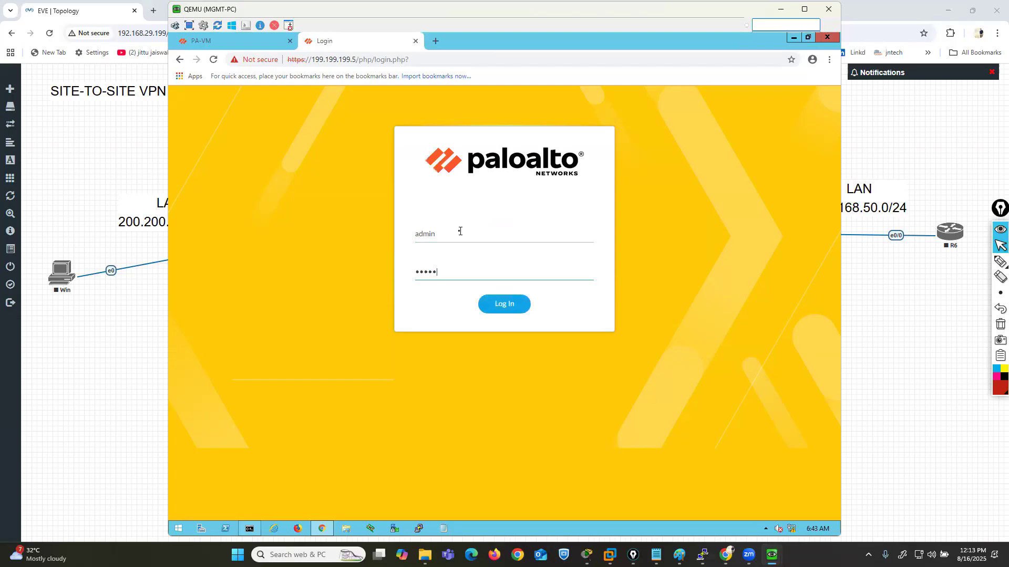
{"action": "key", "text": "Return"}
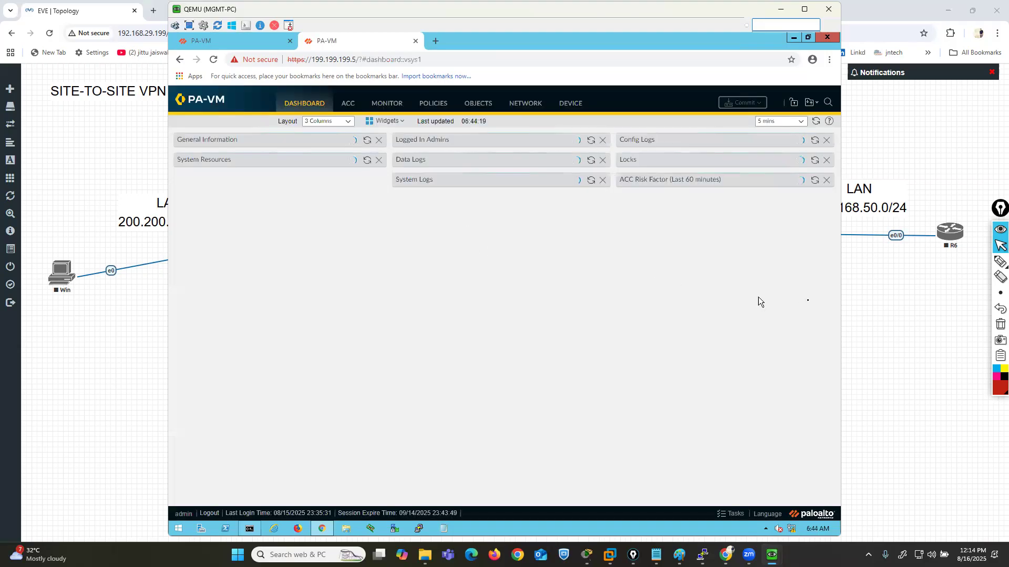
- Mark the Site-B firewall's LAN and WAN directions on the EVE-NG topology with arrows
{"action": "left_click", "coordinate": [905, 316]}
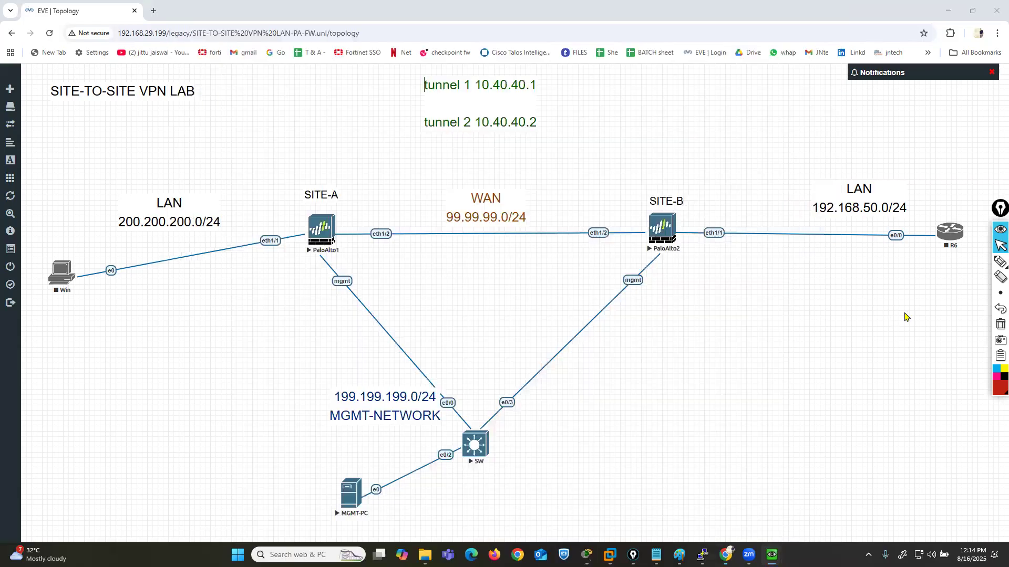
{"action": "left_click", "coordinate": [1000, 262]}
{"action": "mouse_move", "coordinate": [713, 224]}
{"action": "left_mouse_down"}
{"action": "mouse_move", "coordinate": [798, 228]}
{"action": "mouse_move", "coordinate": [772, 233]}
{"action": "left_mouse_up"}
{"action": "mouse_move", "coordinate": [631, 213]}
{"action": "left_mouse_down"}
{"action": "mouse_move", "coordinate": [560, 209]}
{"action": "mouse_move", "coordinate": [562, 221]}
{"action": "mouse_move", "coordinate": [549, 167]}
{"action": "mouse_move", "coordinate": [468, 198]}
{"action": "mouse_move", "coordinate": [523, 187]}
{"action": "left_mouse_up"}
{"action": "left_click", "coordinate": [999, 245]}
- Return to the MGMT-PC window, dismiss the Site-B firewall's welcome dialog and open its Ethernet interface list
{"action": "mouse_move", "coordinate": [772, 552]}
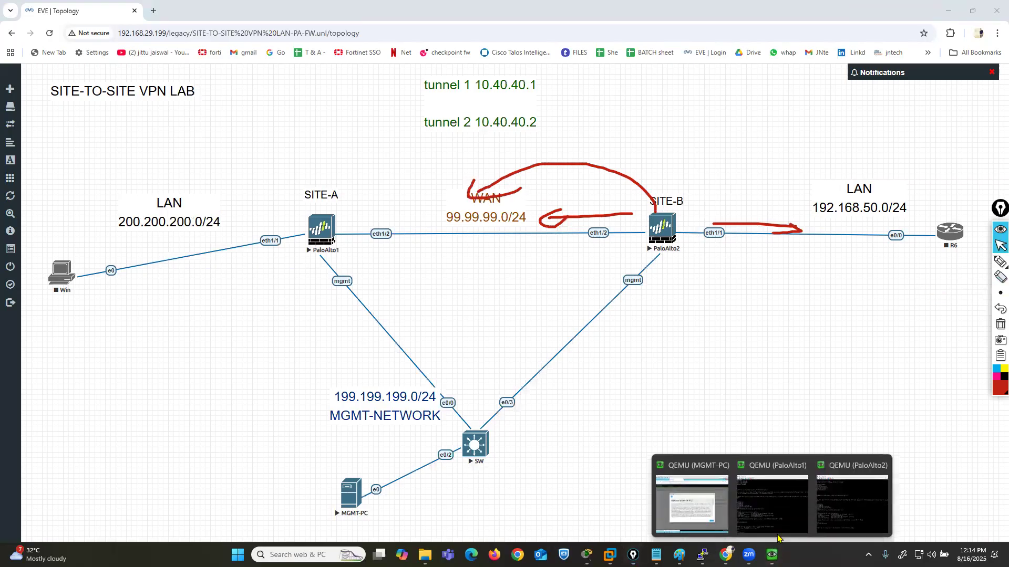
{"action": "left_click", "coordinate": [693, 502]}
{"action": "left_click", "coordinate": [685, 424]}
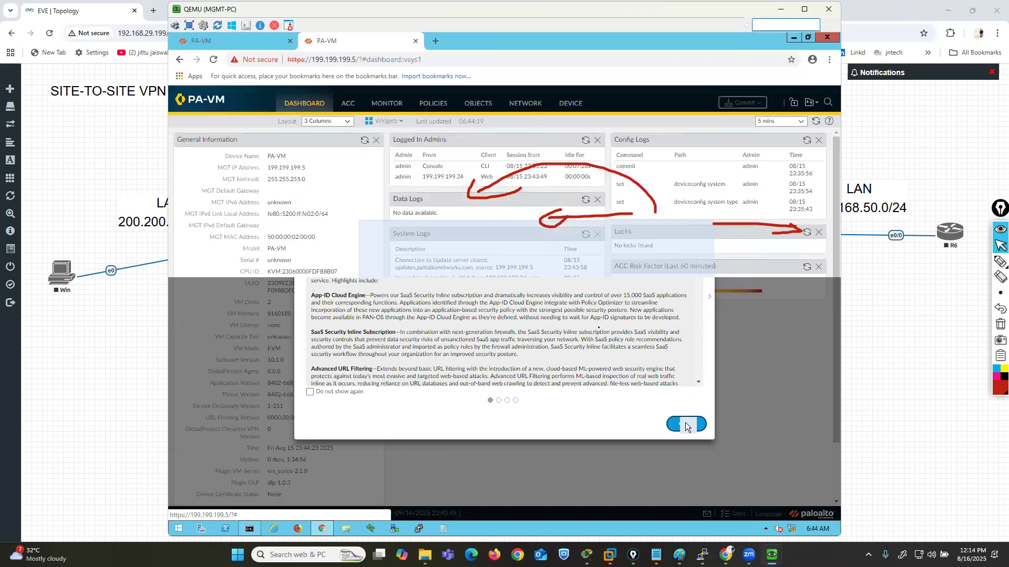
{"action": "left_click", "coordinate": [600, 355]}
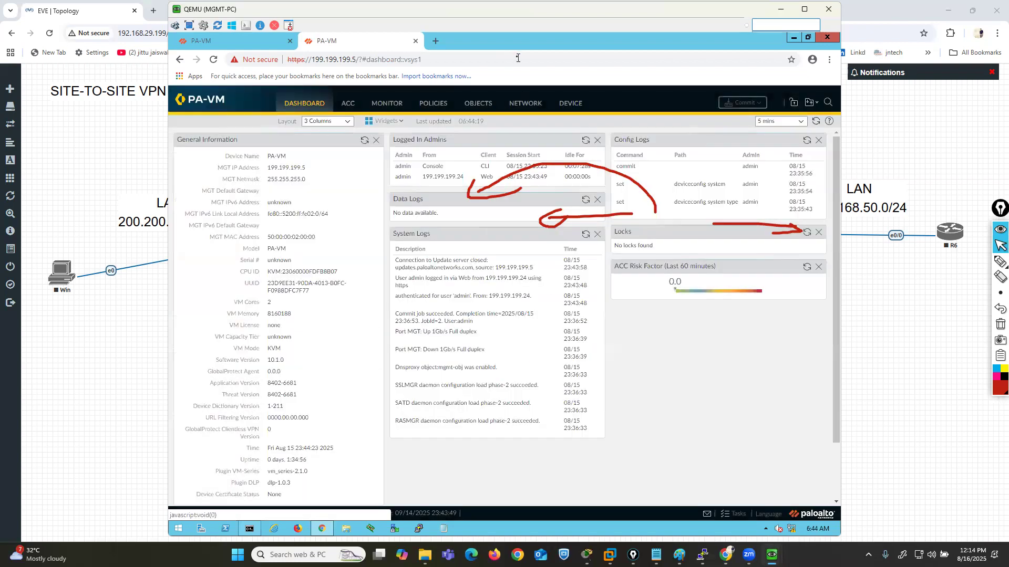
{"action": "left_click", "coordinate": [526, 104]}
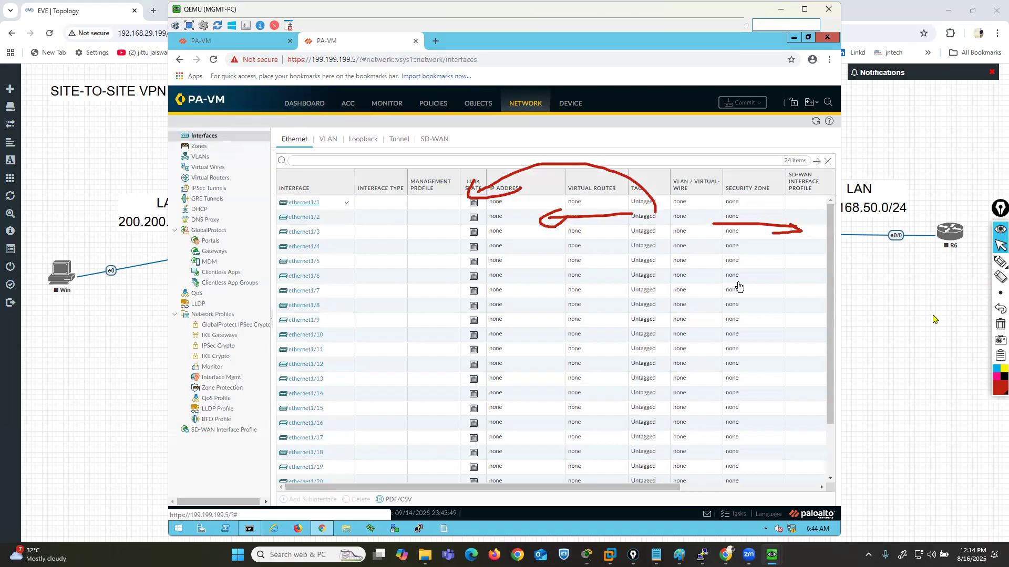
- Clear the drawn arrows and set the Site-B firewall's ethernet1/1 to interface type Layer3 on the default virtual router
{"action": "left_click", "coordinate": [999, 326]}
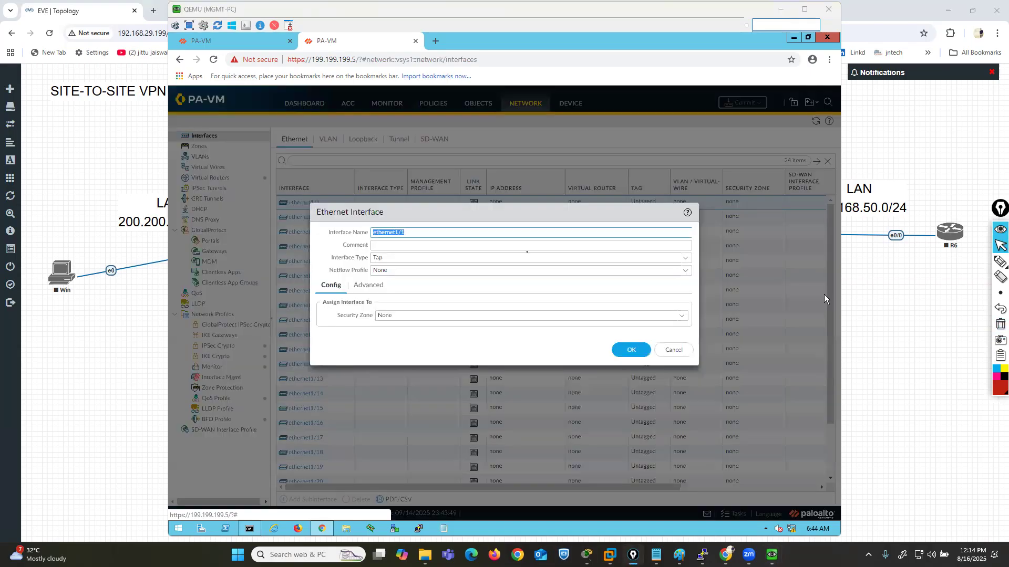
{"action": "left_click", "coordinate": [685, 257]}
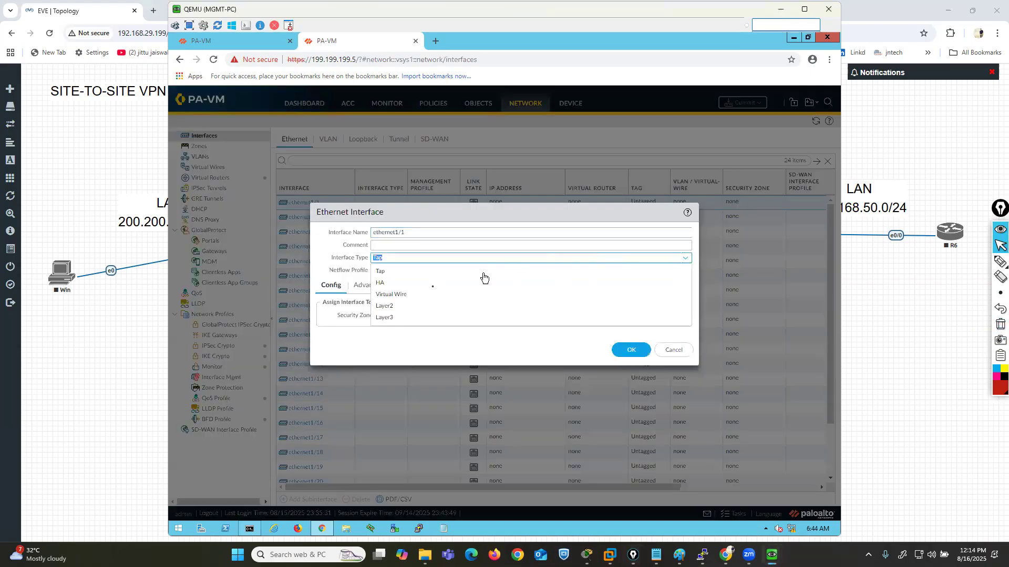
{"action": "left_click", "coordinate": [397, 318]}
{"action": "left_click", "coordinate": [682, 315]}
{"action": "left_click", "coordinate": [391, 342]}
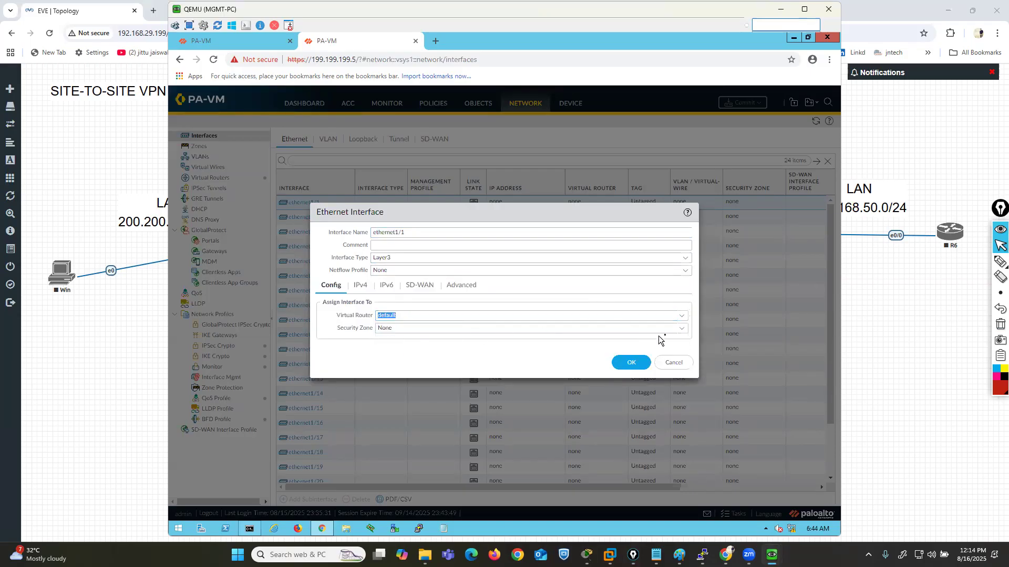
- Create a new security zone called LAN for ethernet1/1
{"action": "left_click", "coordinate": [684, 331]}
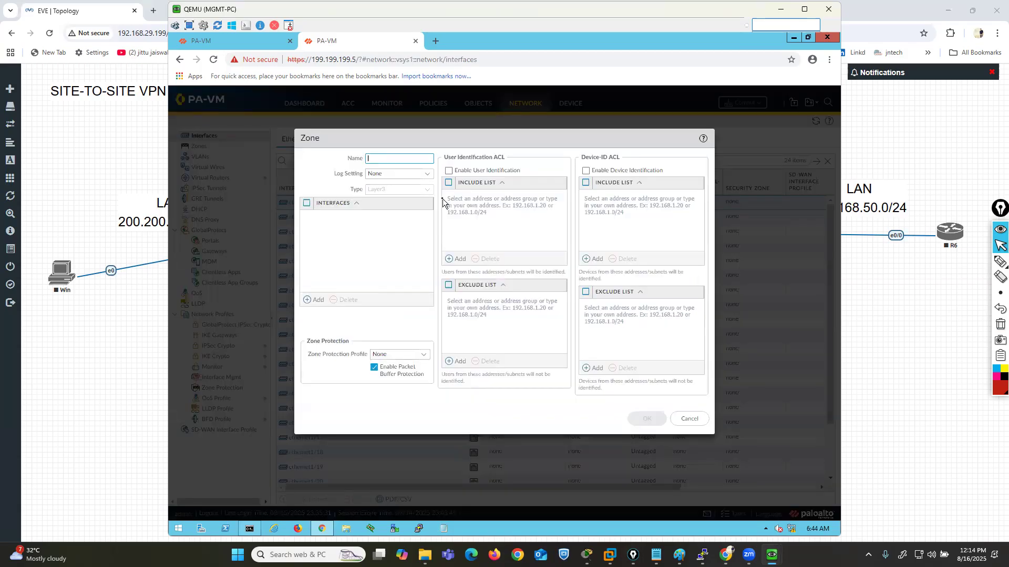
{"action": "type", "text": "LAN"}
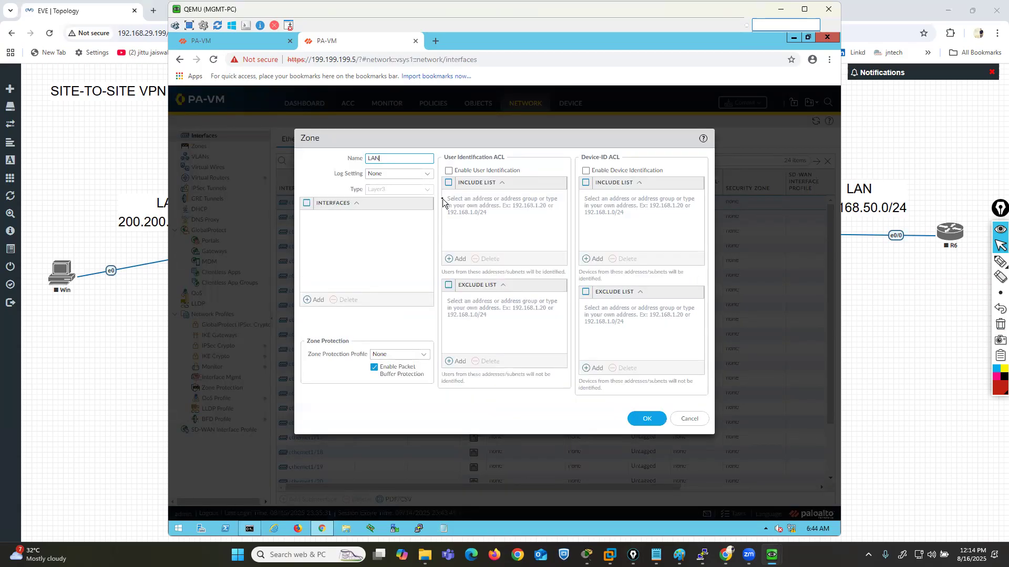
{"action": "left_click", "coordinate": [647, 419]}
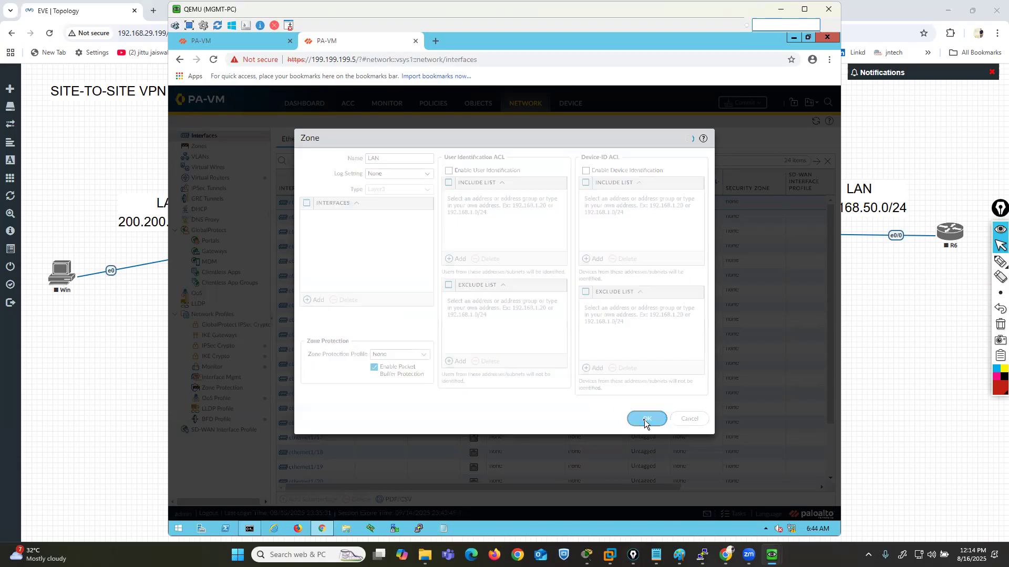
- Add a static IPv4 address to ethernet1/1 using a new IP Netmask address object LAN192.168.50.1 with value 192.168.50.1/24
{"action": "left_click", "coordinate": [360, 285]}
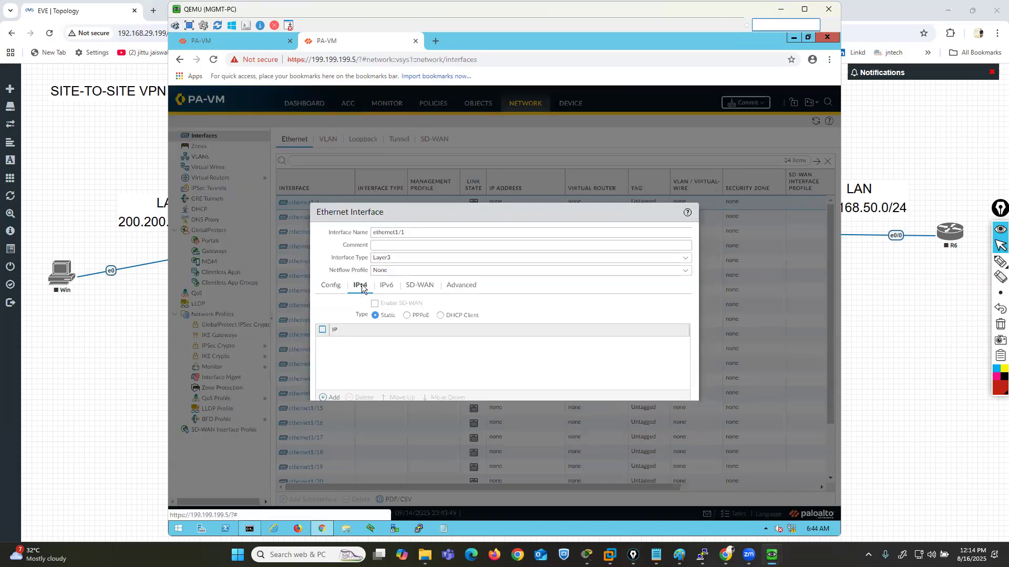
{"action": "left_click", "coordinate": [329, 397]}
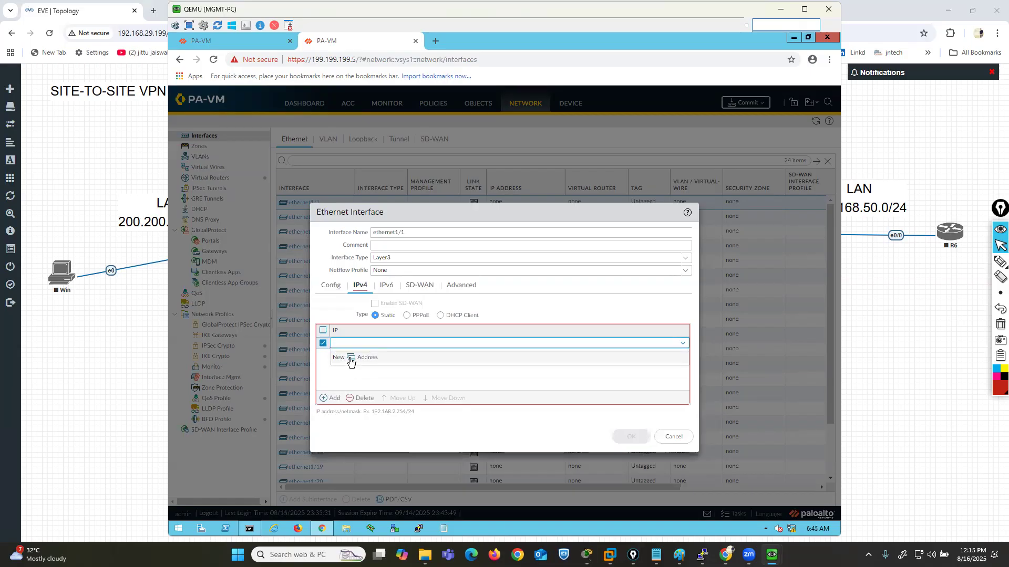
{"action": "left_click", "coordinate": [351, 360]}
{"action": "type", "text": "LAN1952"}
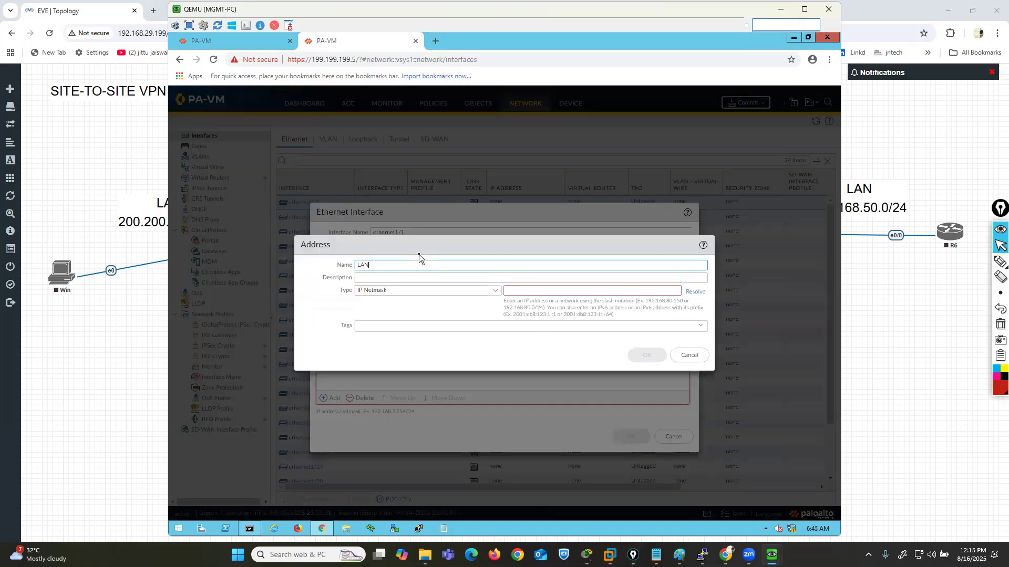
{"action": "key", "text": "BackSpace"}
{"action": "type", "text": "2.168"}
{"action": "key", "text": "Tab"}
{"action": "key", "text": "Tab"}
{"action": "key", "text": "Tab"}
{"action": "type", "text": "192.168.50.1"}
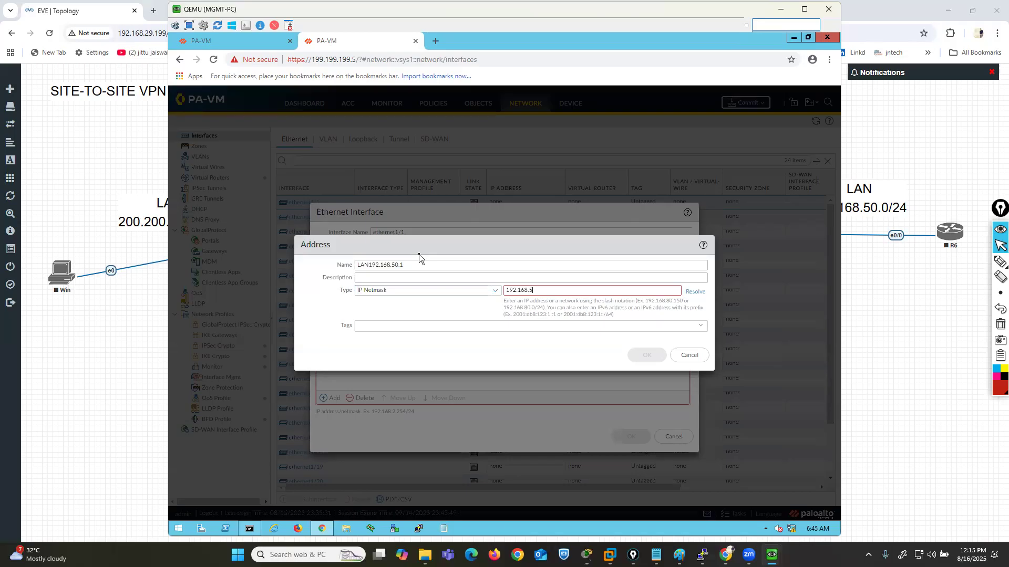
{"action": "type", "text": "/24"}
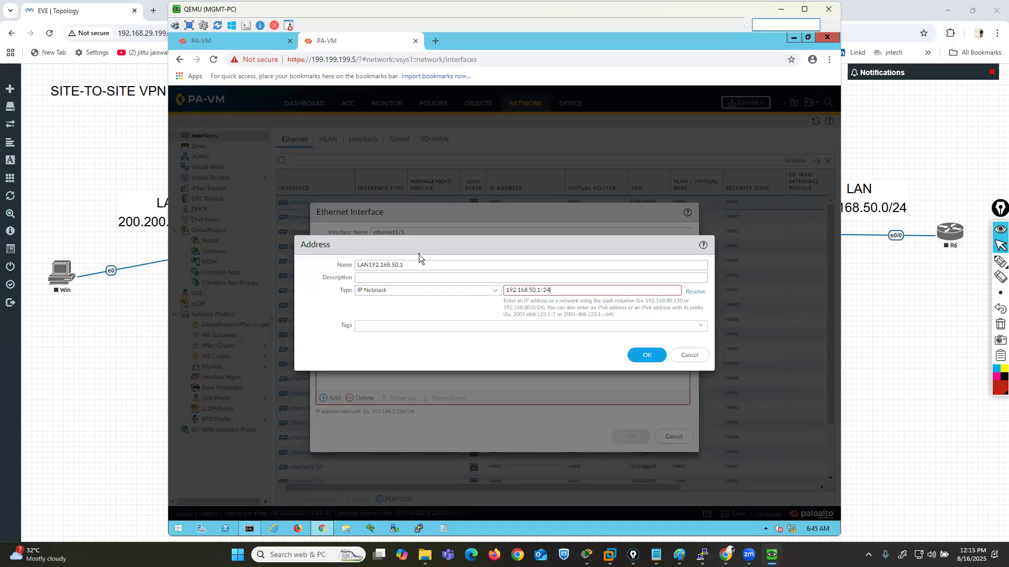
{"action": "left_click", "coordinate": [653, 356]}
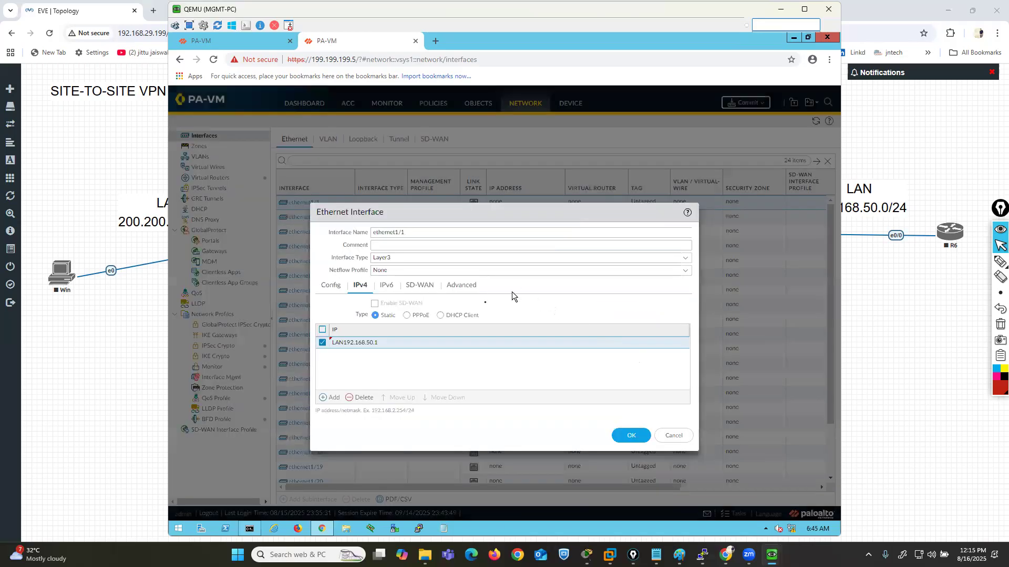
- Create an interface management profile MGMT permitting Ping for ethernet1/1 and save the interface
{"action": "left_click", "coordinate": [466, 289]}
{"action": "left_click", "coordinate": [683, 351]}
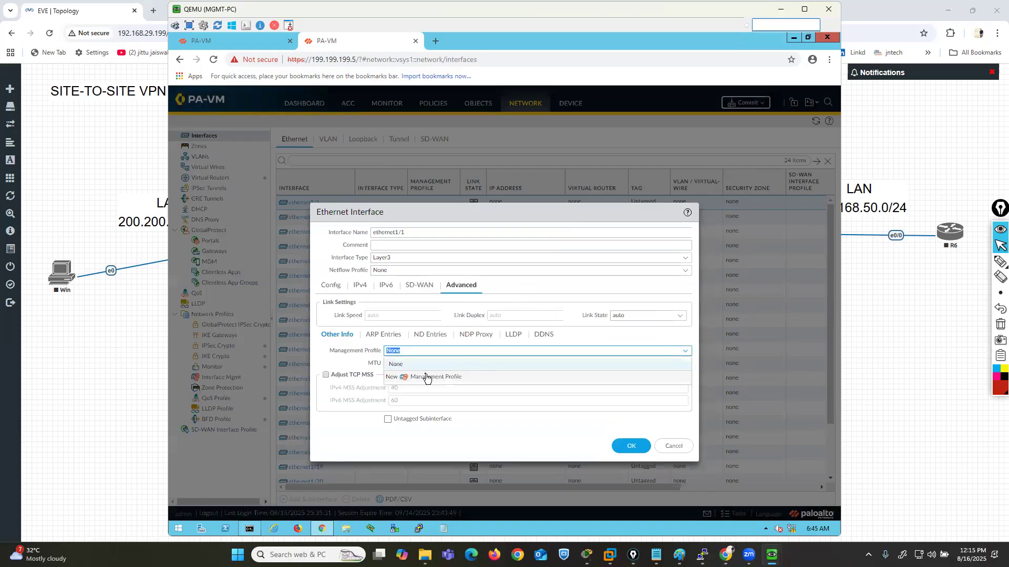
{"action": "left_click", "coordinate": [425, 378]}
{"action": "type", "text": "MGMT"}
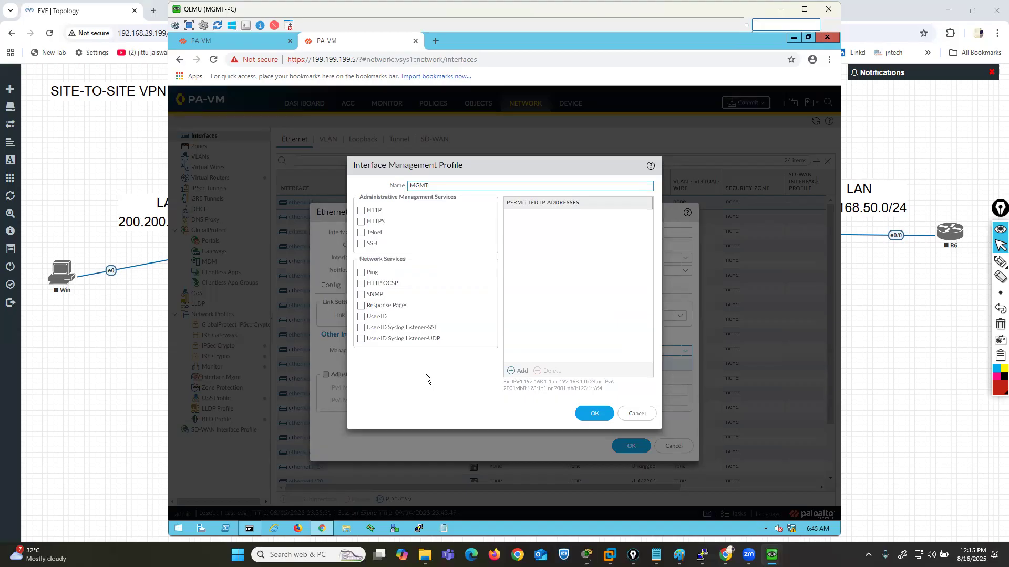
{"action": "left_click", "coordinate": [361, 273]}
{"action": "left_click", "coordinate": [593, 414]}
{"action": "left_click", "coordinate": [630, 447]}
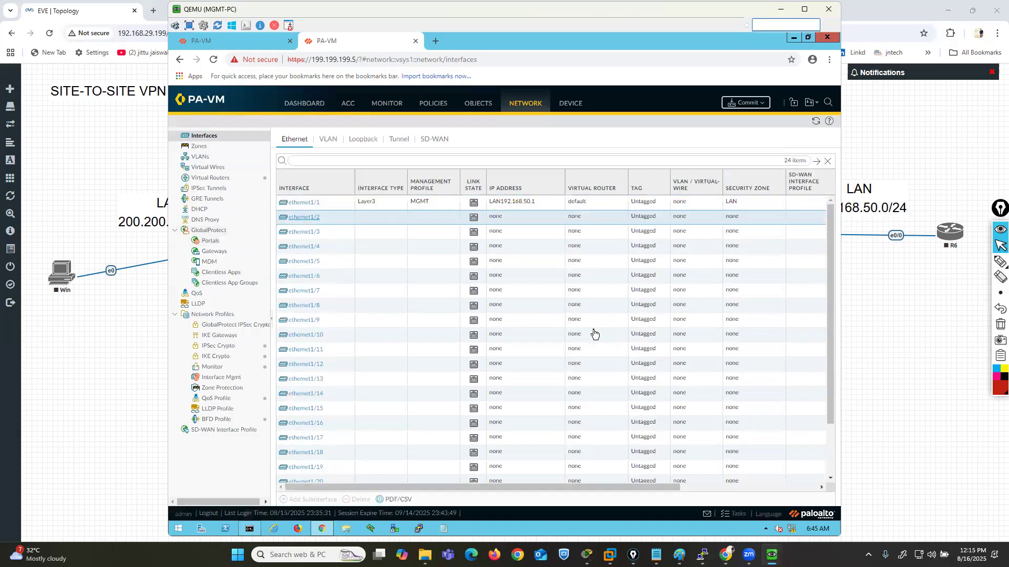
- Set ethernet1/2 to Layer3 on the default virtual router and assign it to a new security zone WAN
{"action": "left_click", "coordinate": [303, 217]}
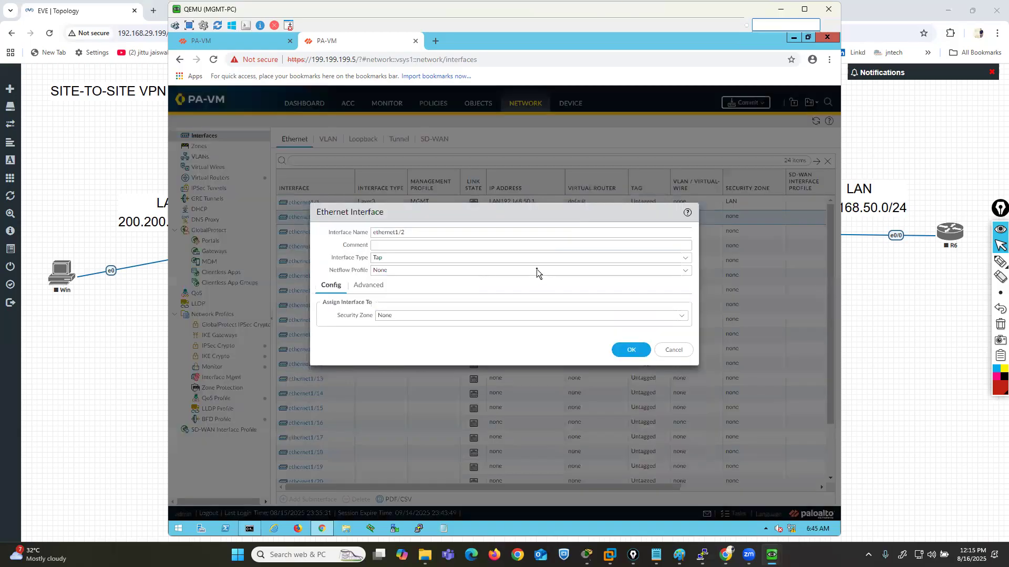
{"action": "left_click", "coordinate": [685, 258]}
{"action": "left_click", "coordinate": [384, 317]}
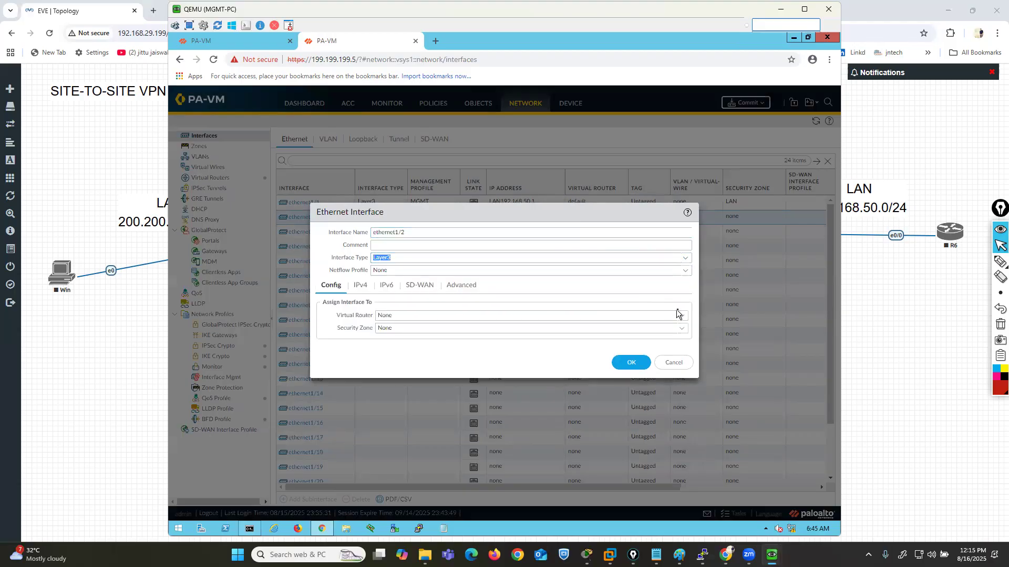
{"action": "left_click", "coordinate": [684, 317]}
{"action": "left_click", "coordinate": [390, 337]}
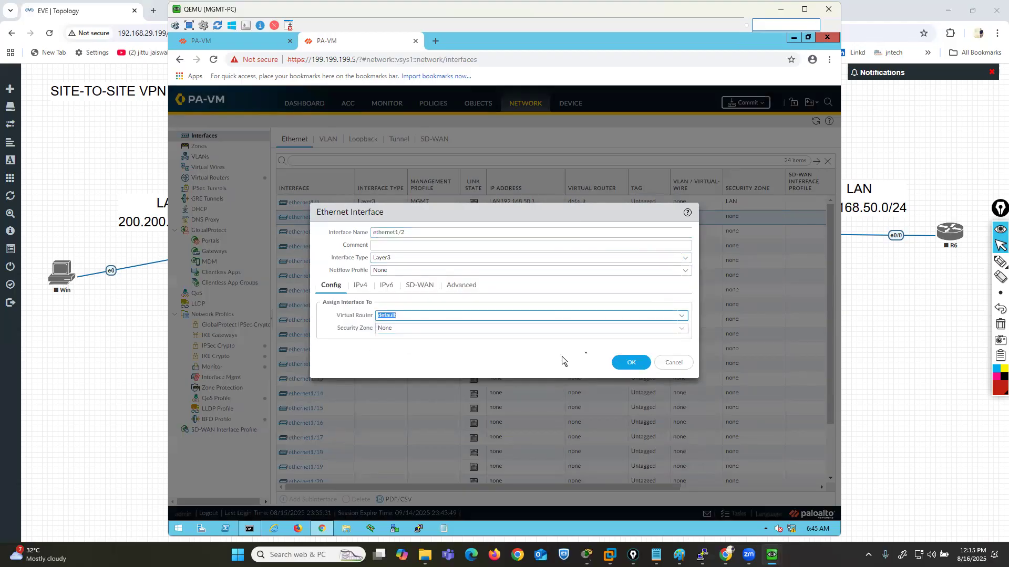
{"action": "left_click", "coordinate": [682, 329]}
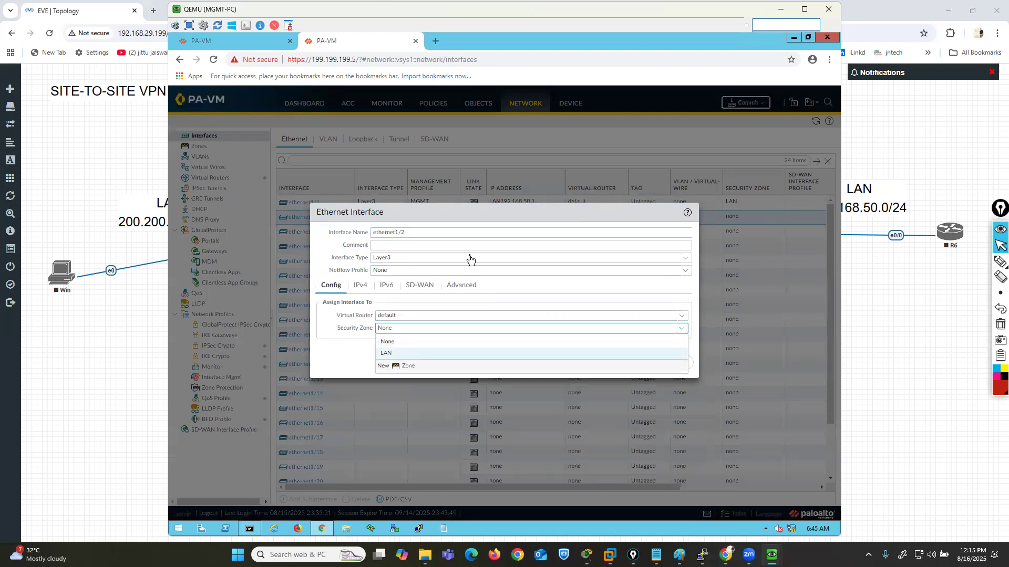
{"action": "type", "text": "WAN"}
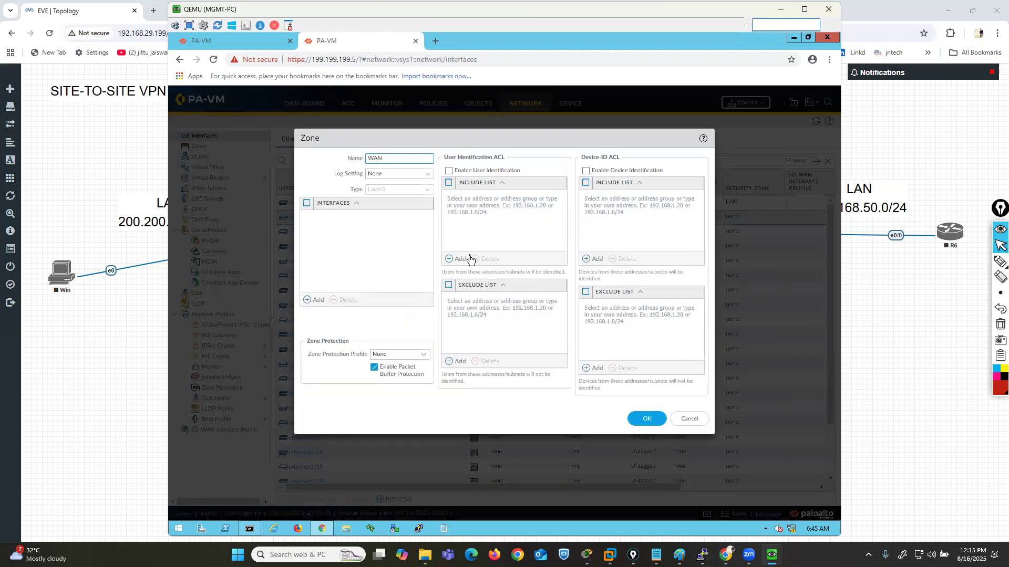
{"action": "left_click", "coordinate": [650, 424]}
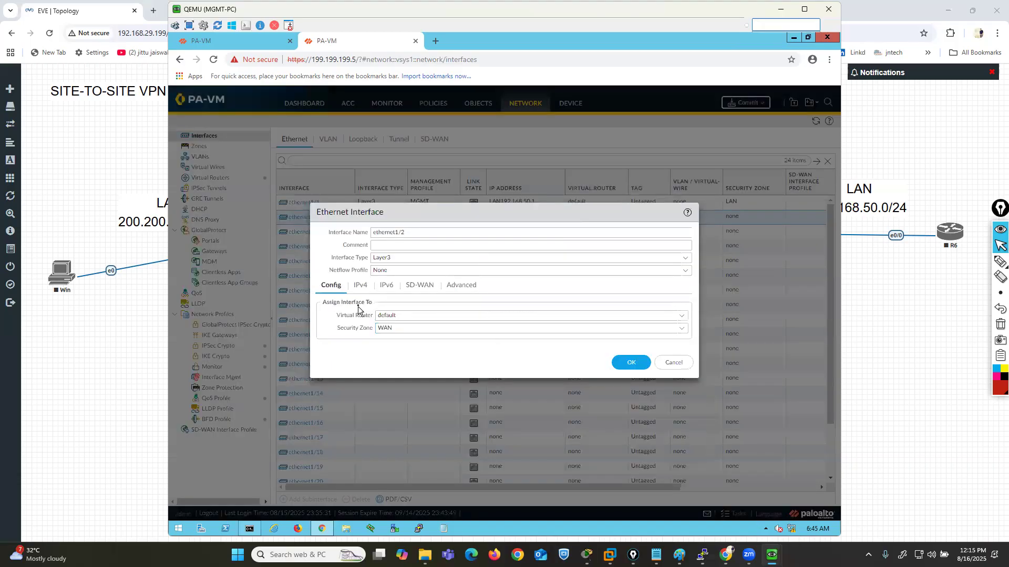
- Add a static IPv4 address to ethernet1/2 using a new IP Netmask address object WAN99.99.99.2 with value 99.99.99.2/24
{"action": "left_click", "coordinate": [361, 285]}
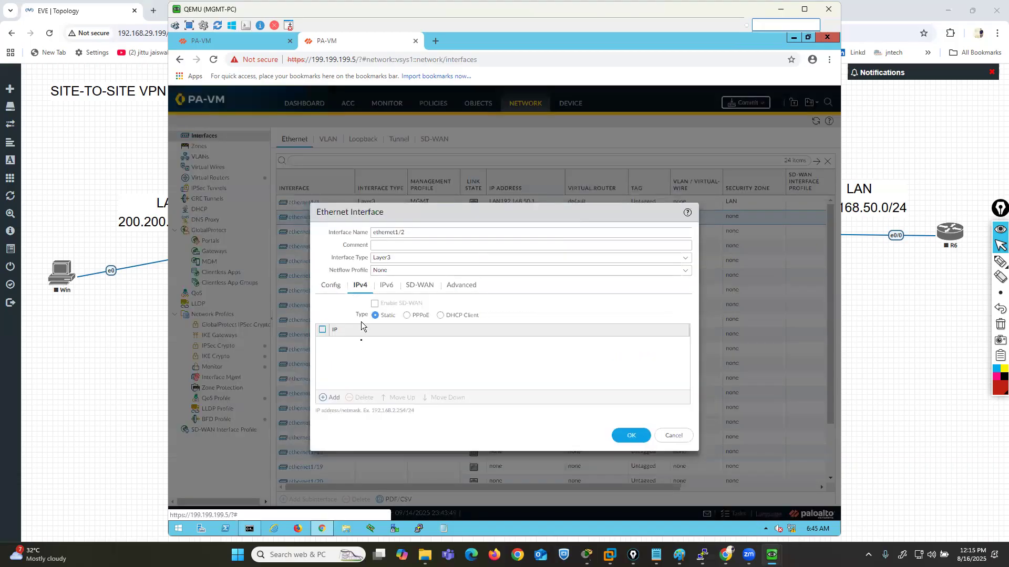
{"action": "left_click", "coordinate": [331, 398]}
{"action": "left_click", "coordinate": [356, 367]}
{"action": "type", "text": "WAN99.99.99.2"}
{"action": "key", "text": "Tab"}
{"action": "key", "text": "Tab"}
{"action": "key", "text": "Tab"}
{"action": "type", "text": "99.99.99.2"}
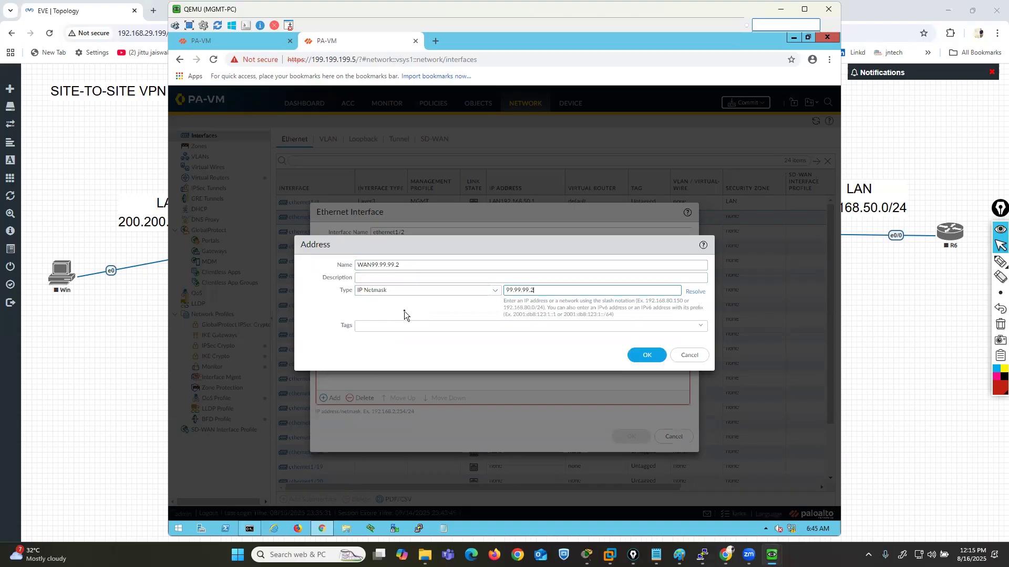
{"action": "type", "text": "/24"}
{"action": "left_click", "coordinate": [644, 355]}
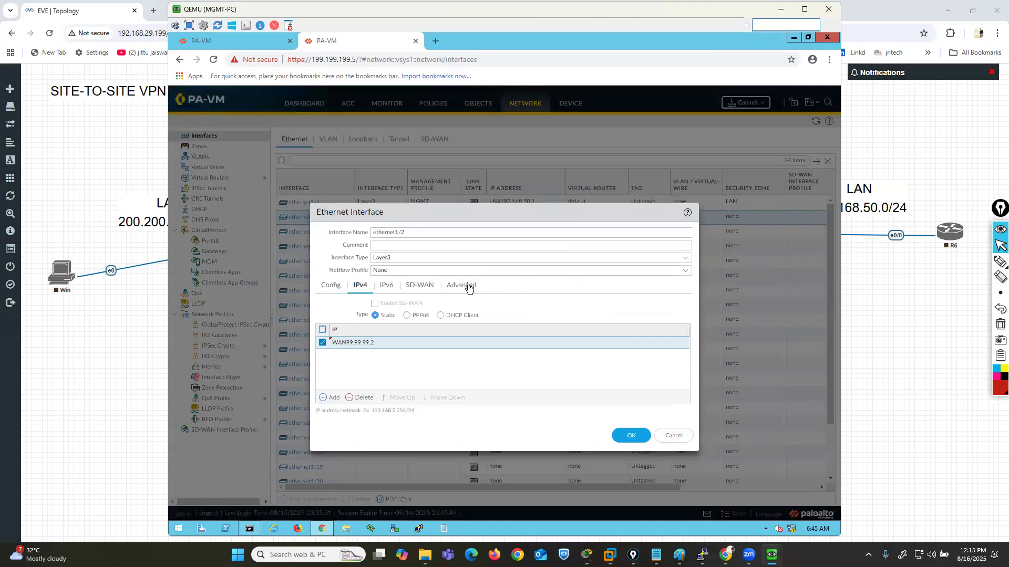
- Assign the MGMT management profile to ethernet1/2 and save the interface
{"action": "left_click", "coordinate": [468, 287]}
{"action": "left_click", "coordinate": [685, 353]}
{"action": "left_click", "coordinate": [404, 376]}
{"action": "left_click", "coordinate": [624, 446]}
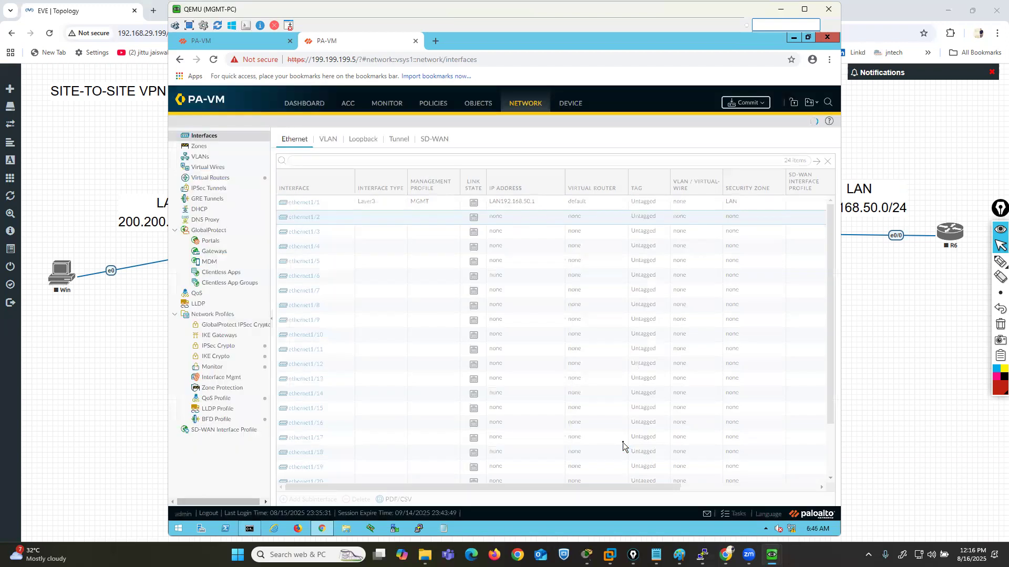
- Add an IPv4 static route DEFAULT-ROUTE to the default virtual router with destination 0.0.0.0 and interface ethernet1/2
{"action": "left_click", "coordinate": [210, 177]}
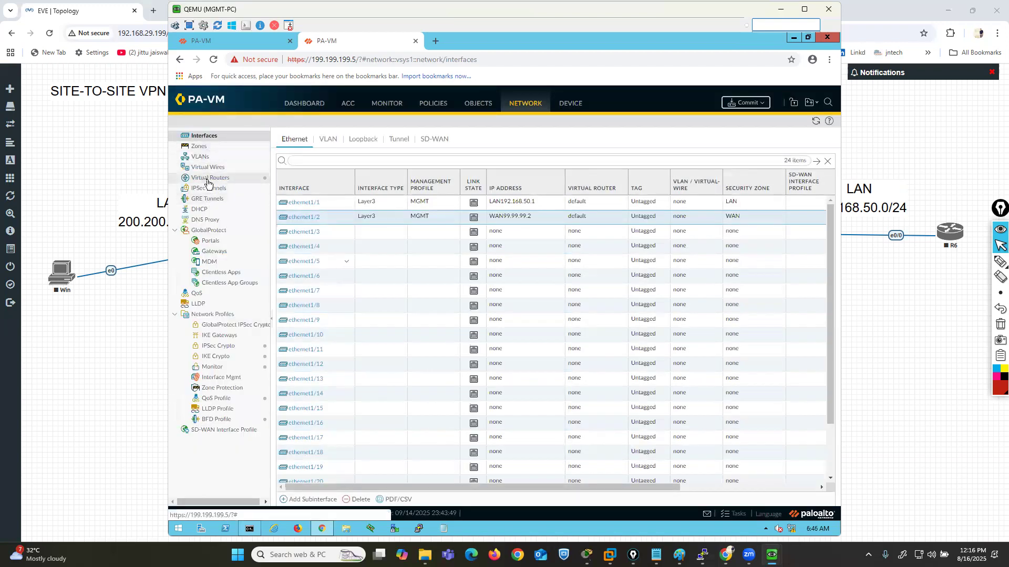
{"action": "left_click", "coordinate": [292, 162]}
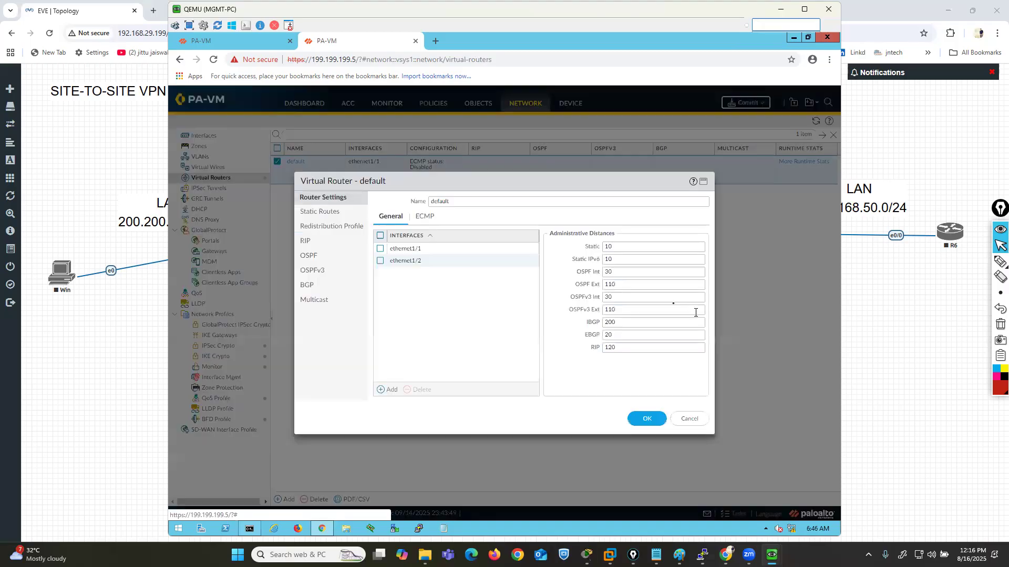
{"action": "left_click", "coordinate": [326, 212]}
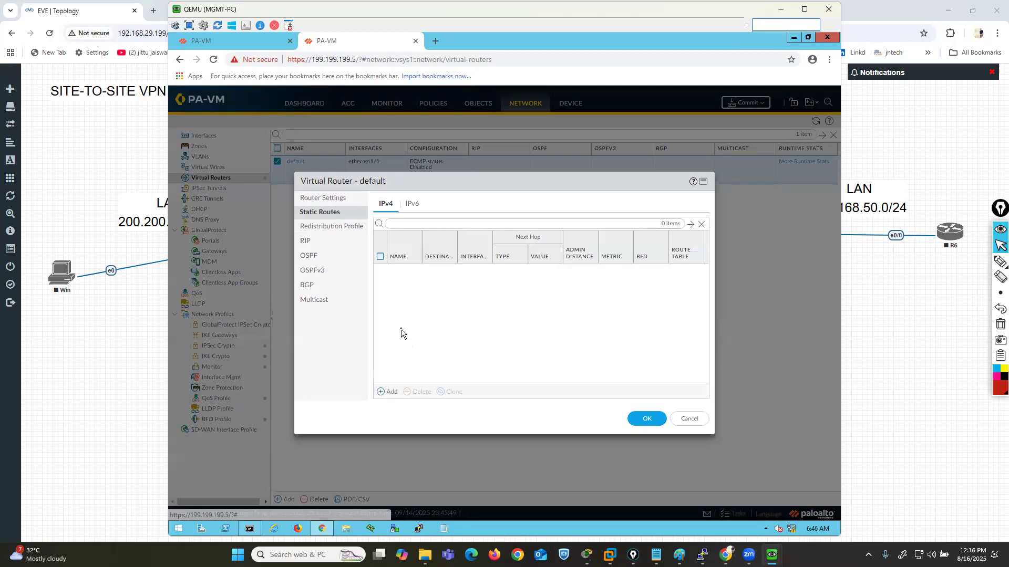
{"action": "left_click", "coordinate": [388, 392]}
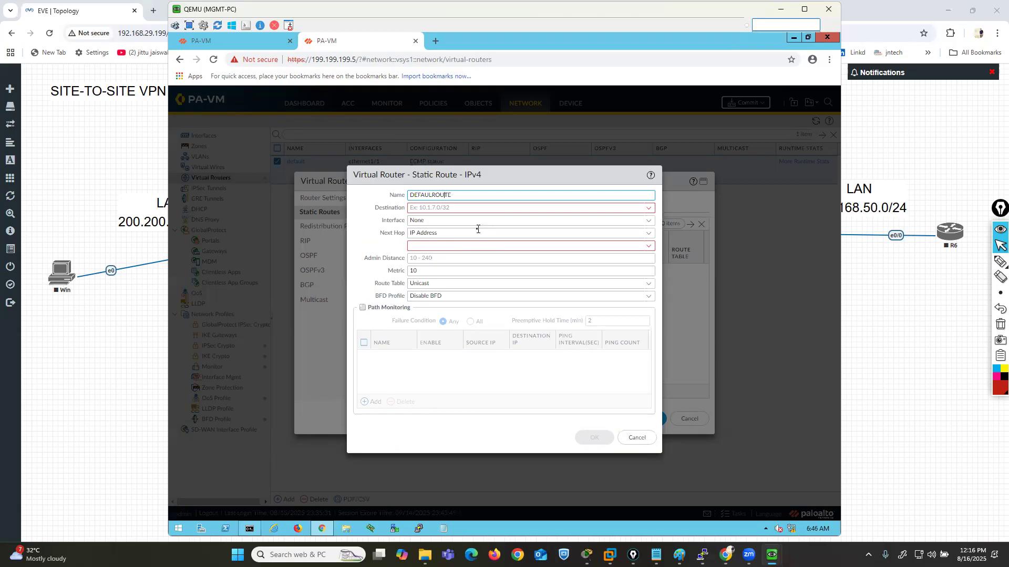
{"action": "type", "text": "T-"}
{"action": "key", "text": "Tab"}
{"action": "type", "text": "0.0.0.0"}
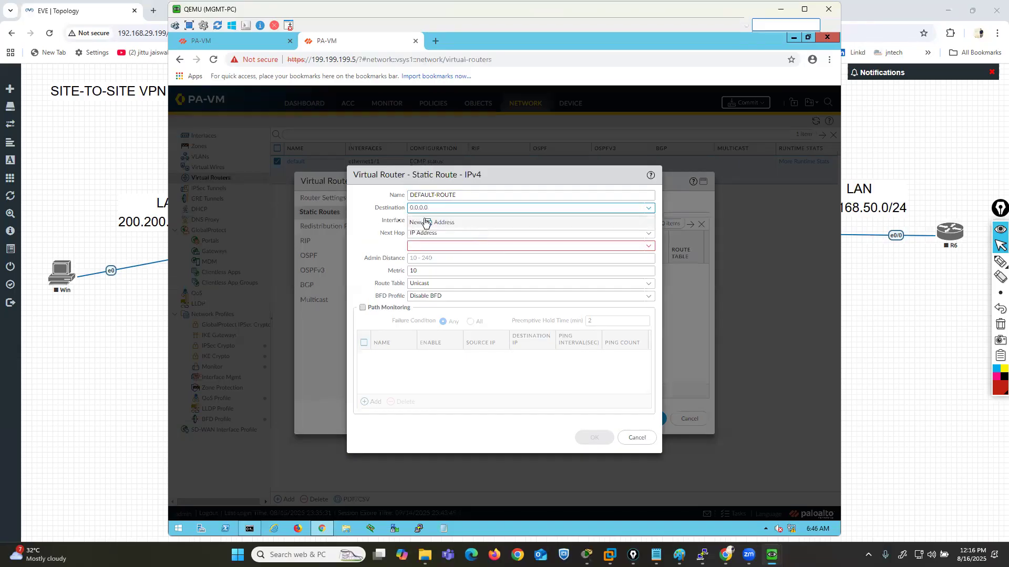
{"action": "left_click", "coordinate": [351, 227]}
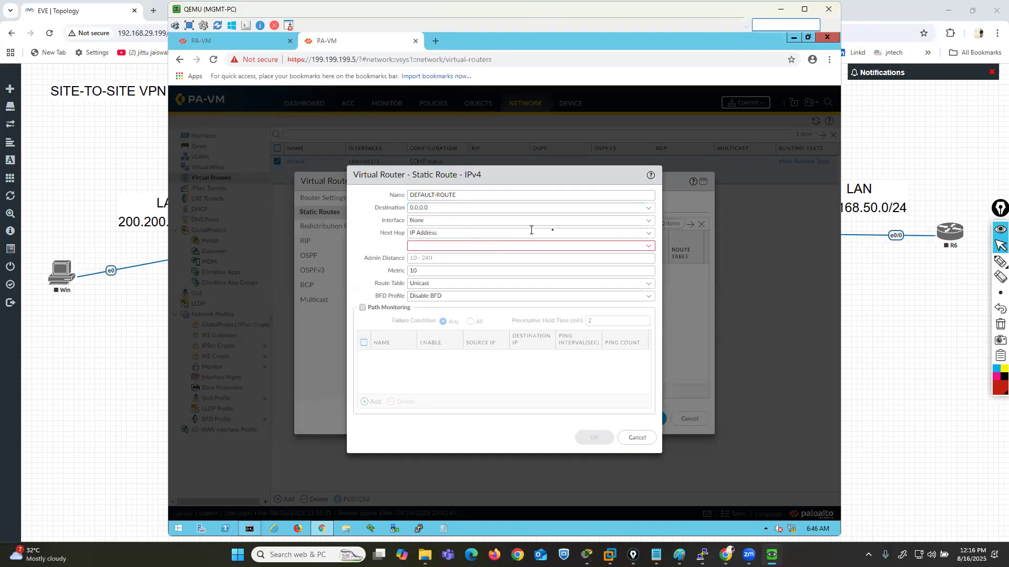
{"action": "left_click", "coordinate": [647, 221]}
{"action": "left_click", "coordinate": [445, 257]}
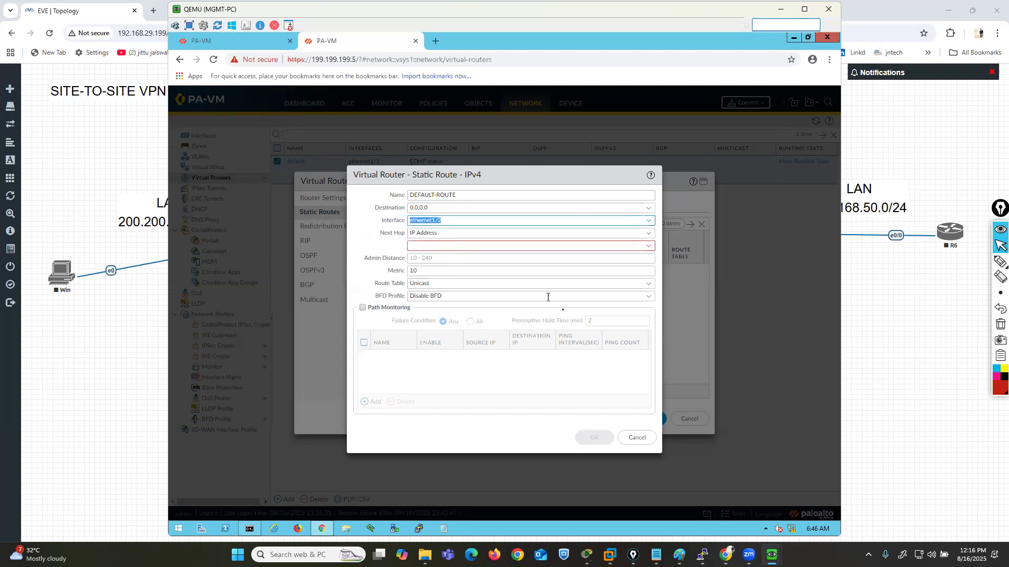
- Set DEFAULT-ROUTE's next hop IP address to 99.99.99.1 and accept the route
{"action": "left_click", "coordinate": [449, 245]}
{"action": "type", "text": "99.99.99.1"}
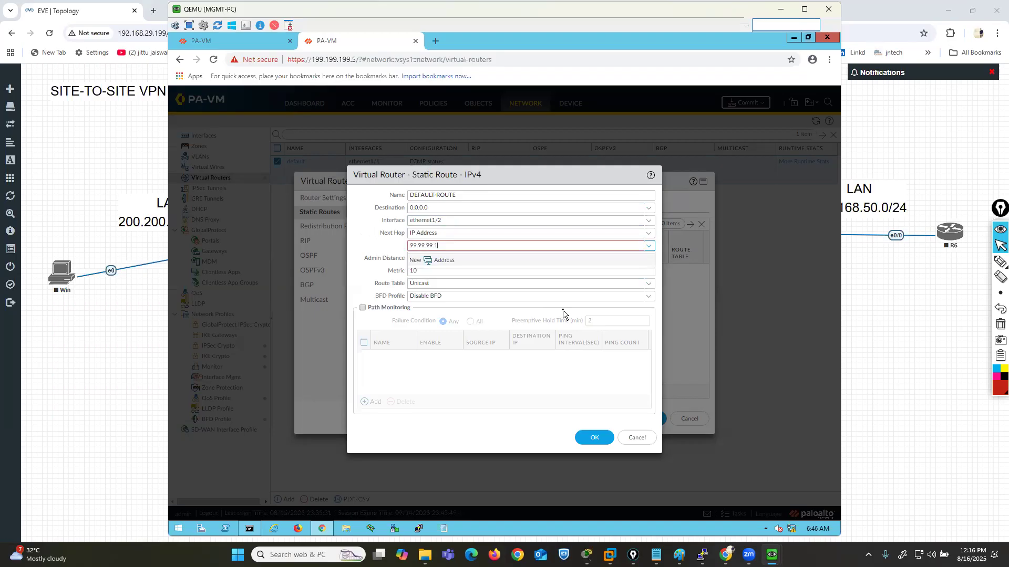
{"action": "left_click", "coordinate": [596, 437]}
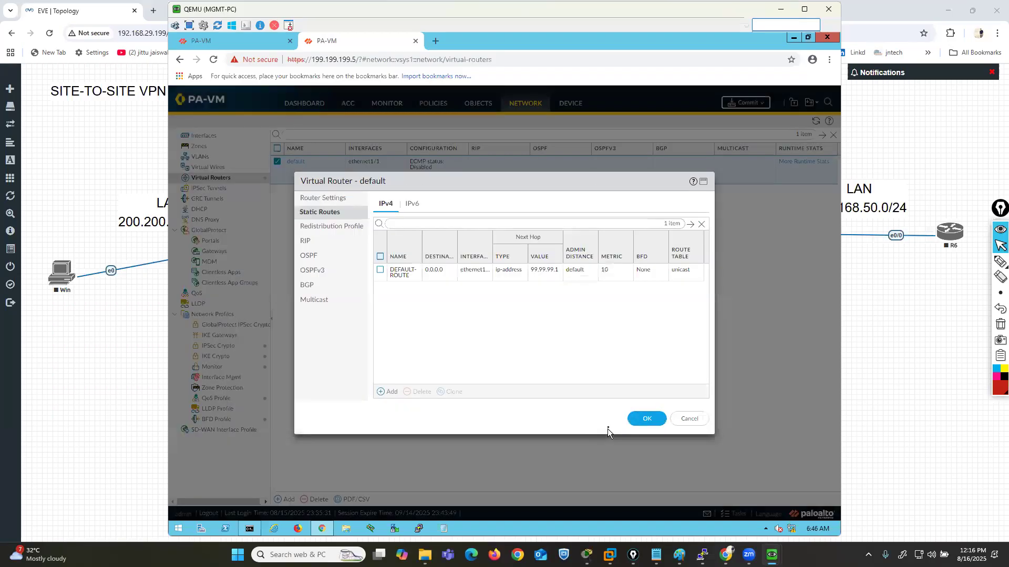
- Try to save the default virtual router with DEFAULT-ROUTE's destination given as 0.0.0.0
{"action": "left_click", "coordinate": [649, 421]}
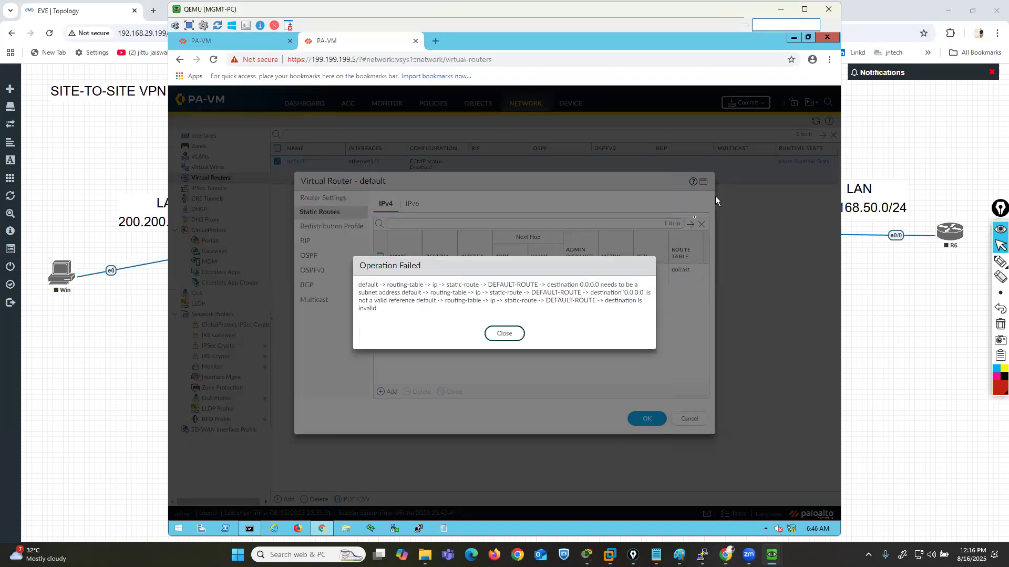
{"action": "left_click", "coordinate": [504, 333]}
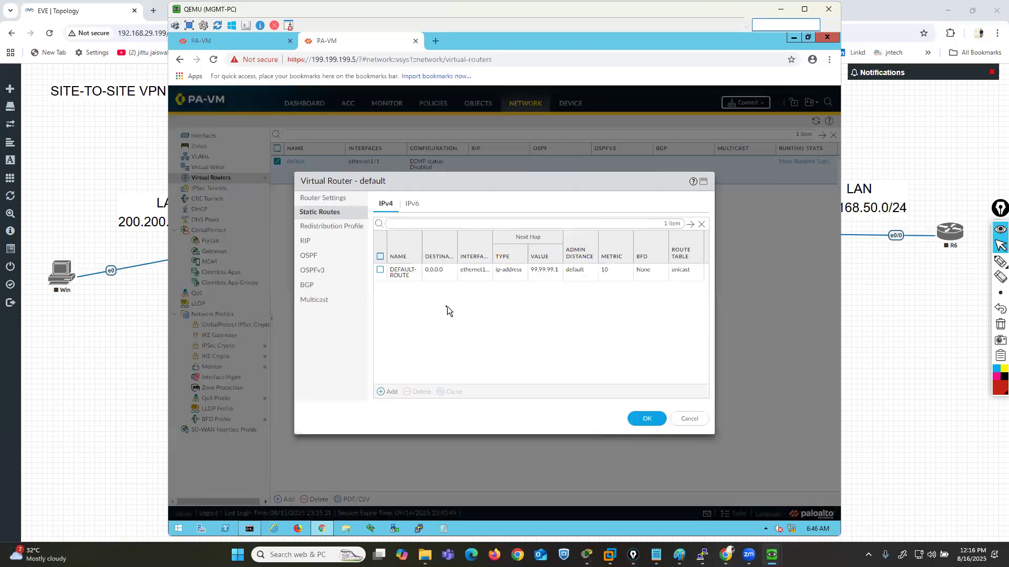
{"action": "left_click", "coordinate": [401, 274]}
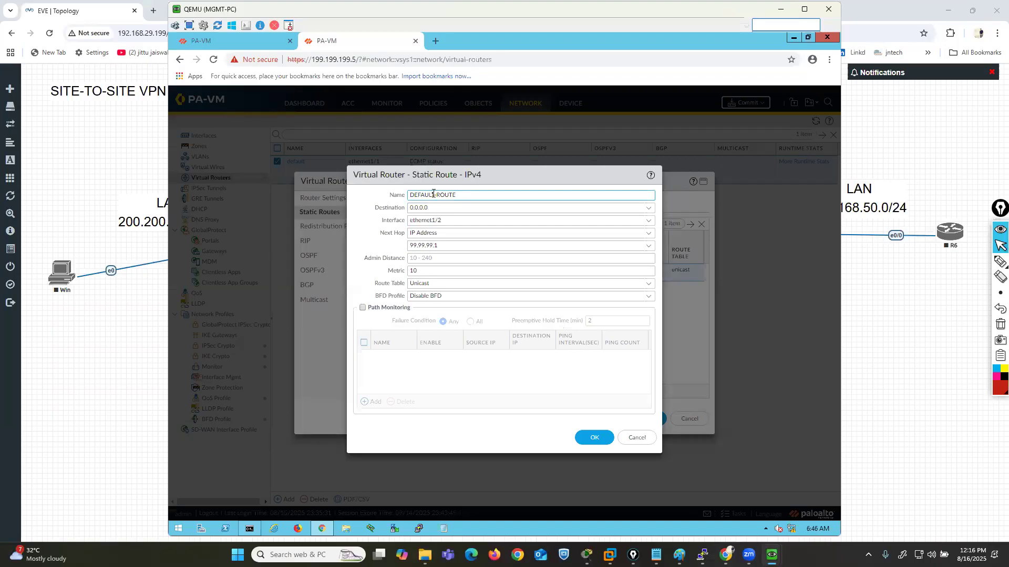
{"action": "left_click", "coordinate": [592, 437]}
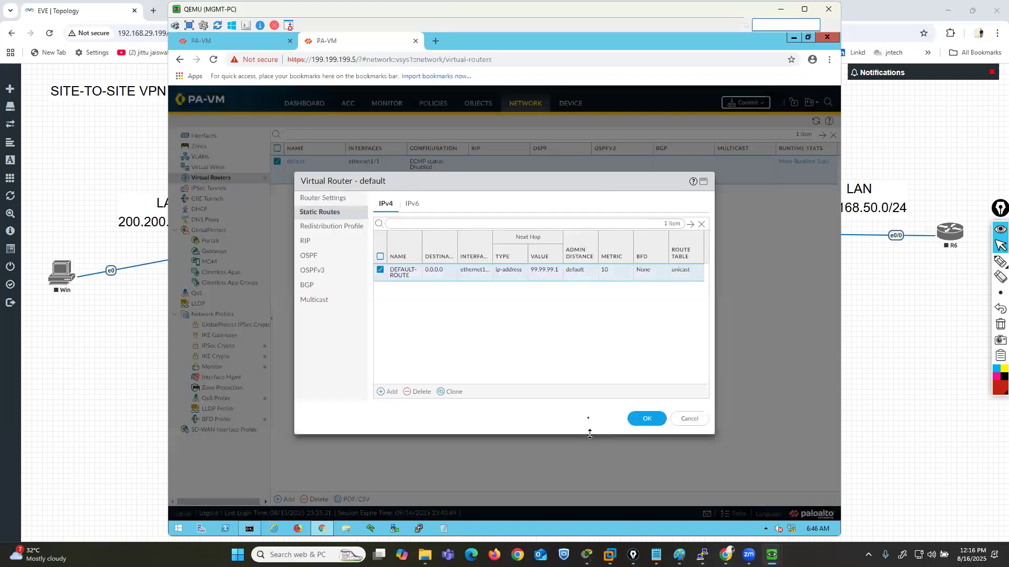
{"action": "left_click", "coordinate": [647, 419]}
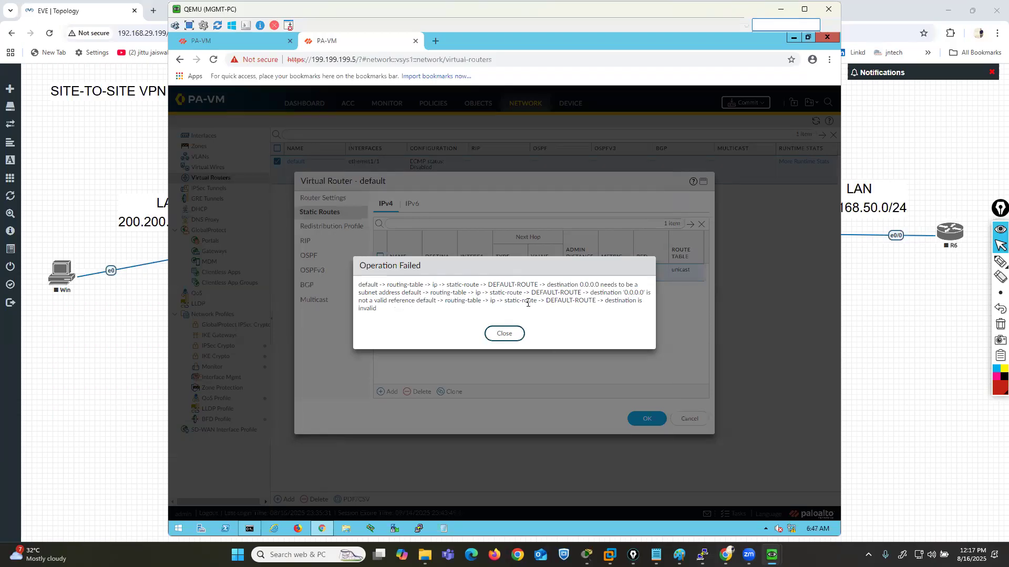
{"action": "left_click", "coordinate": [505, 334]}
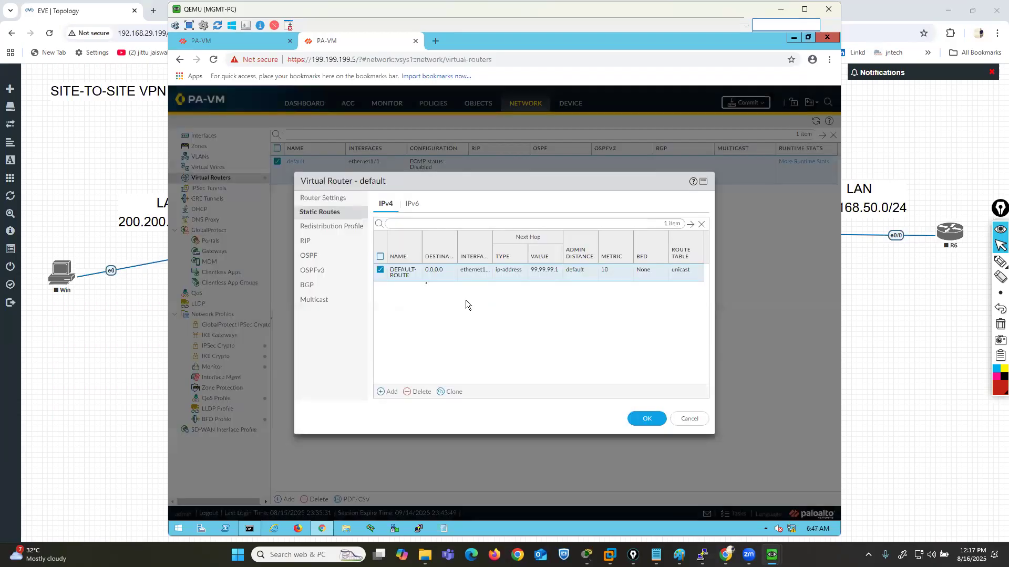
- Set DEFAULT-ROUTE's destination to 0.0.0.0/0 in the default virtual router and commit all changes
{"action": "left_click", "coordinate": [400, 279]}
{"action": "double_click", "coordinate": [445, 208]}
{"action": "left_click", "coordinate": [445, 208]}
{"action": "type", "text": "/0"}
{"action": "left_click", "coordinate": [593, 437]}
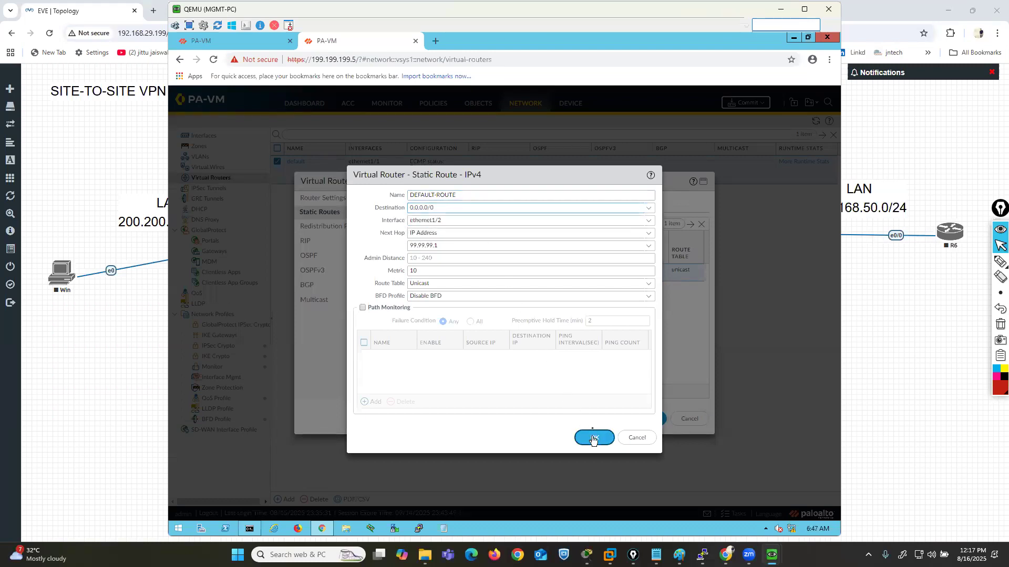
{"action": "left_click", "coordinate": [645, 419]}
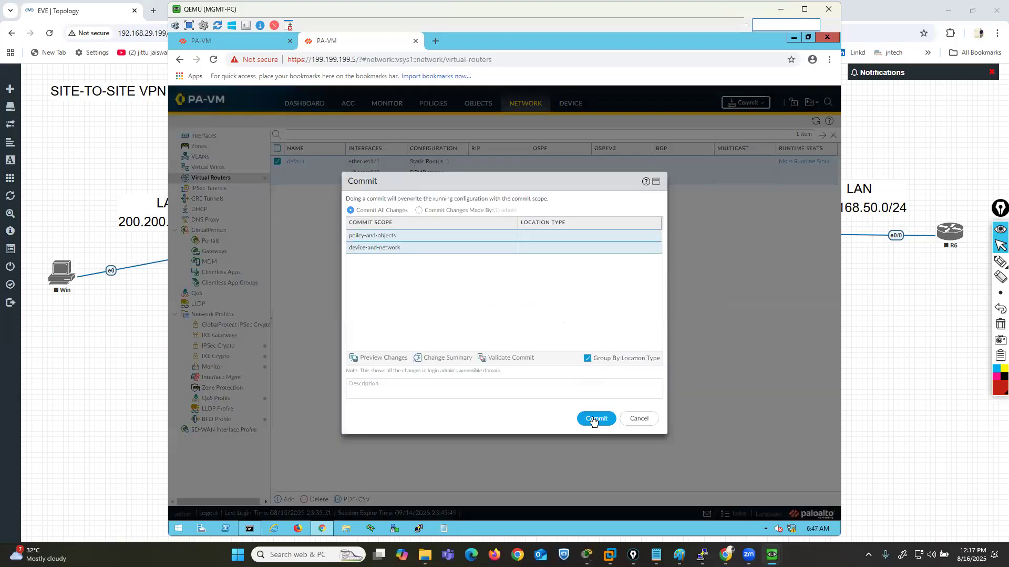
{"action": "left_click", "coordinate": [594, 419]}
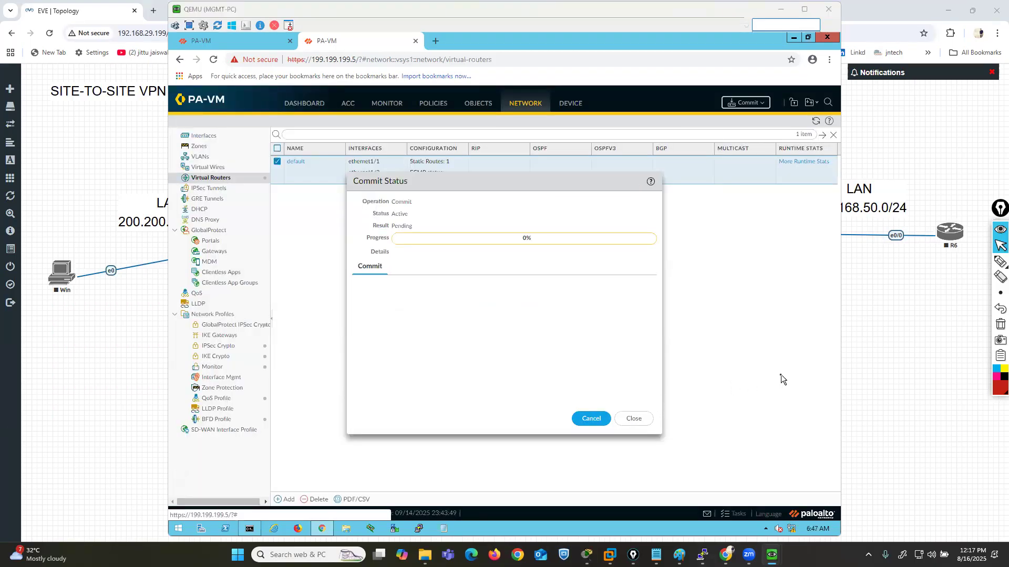
- Launch Paint, close the extra blank window and bring up the maximized Paint window with the black canvas
{"action": "key", "text": "super+r"}
{"action": "type", "text": "ms"}
{"action": "key", "text": "Up"}
{"action": "key", "text": "Up"}
{"action": "key", "text": "Up"}
{"action": "key", "text": "Return"}
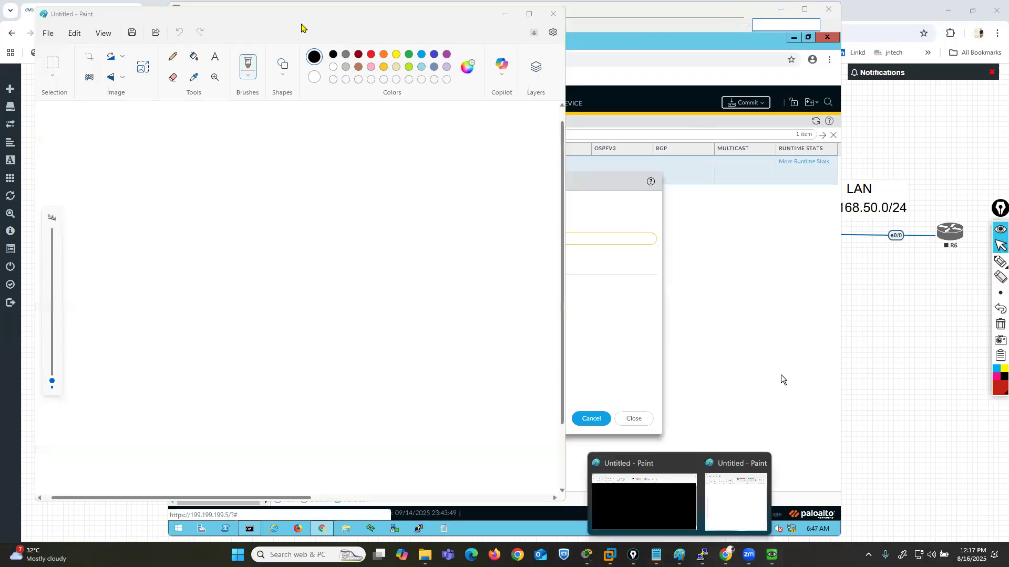
{"action": "left_click_drag", "start_coordinate": [267, 20], "coordinate": [188, 66]}
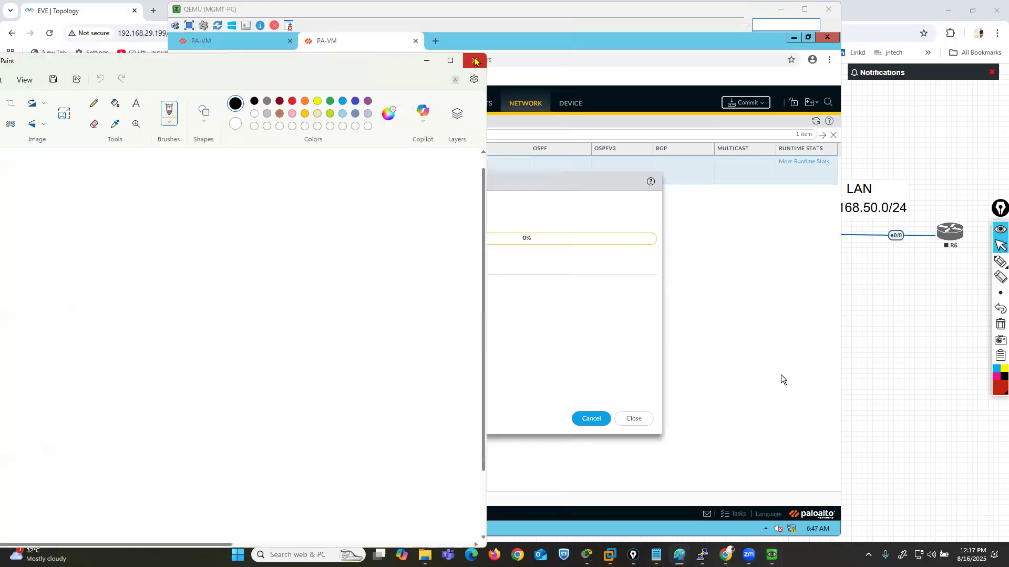
{"action": "left_click", "coordinate": [476, 61]}
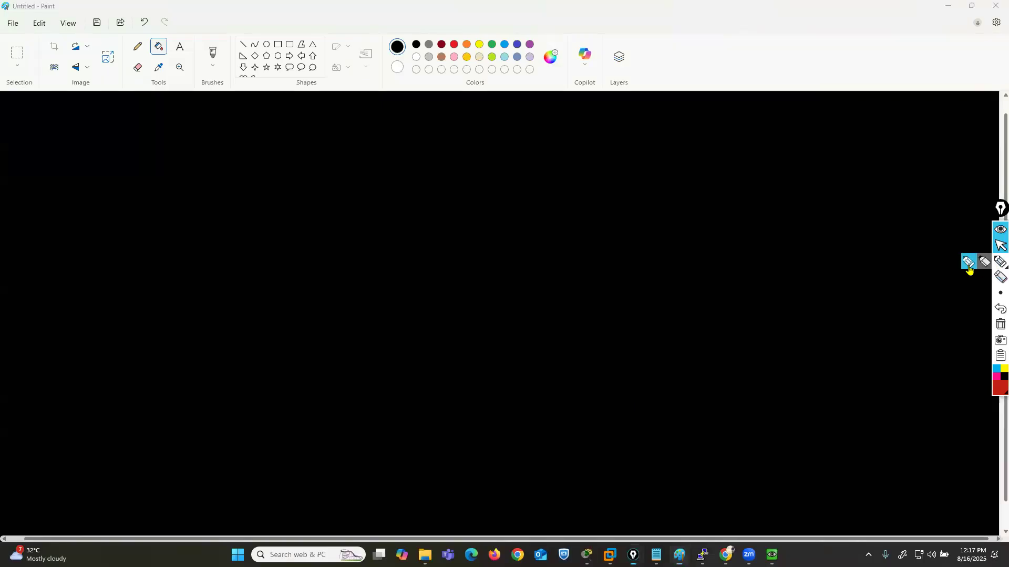
- Write VPN in red with the annotation pen near the canvas's upper-left corner and frame it
{"action": "left_click", "coordinate": [999, 261]}
{"action": "mouse_move", "coordinate": [140, 143]}
{"action": "left_mouse_down"}
{"action": "mouse_move", "coordinate": [189, 157]}
{"action": "mouse_move", "coordinate": [239, 148]}
{"action": "mouse_move", "coordinate": [252, 166]}
{"action": "left_mouse_up"}
{"action": "mouse_move", "coordinate": [244, 131]}
{"action": "left_mouse_down"}
{"action": "mouse_move", "coordinate": [131, 135]}
{"action": "mouse_move", "coordinate": [183, 183]}
{"action": "mouse_move", "coordinate": [247, 138]}
{"action": "left_mouse_up"}
- Draw red arrows from the VPN box down to the handwritten labels IPSEC and SSL
{"action": "mouse_move", "coordinate": [180, 185]}
{"action": "left_mouse_down"}
{"action": "mouse_move", "coordinate": [102, 276]}
{"action": "mouse_move", "coordinate": [118, 274]}
{"action": "mouse_move", "coordinate": [88, 311]}
{"action": "mouse_move", "coordinate": [97, 288]}
{"action": "left_mouse_up"}
{"action": "left_click_drag", "start_coordinate": [81, 312], "coordinate": [116, 313]}
{"action": "mouse_move", "coordinate": [115, 301]}
{"action": "left_mouse_down"}
{"action": "mouse_move", "coordinate": [139, 293]}
{"action": "mouse_move", "coordinate": [138, 310]}
{"action": "left_mouse_up"}
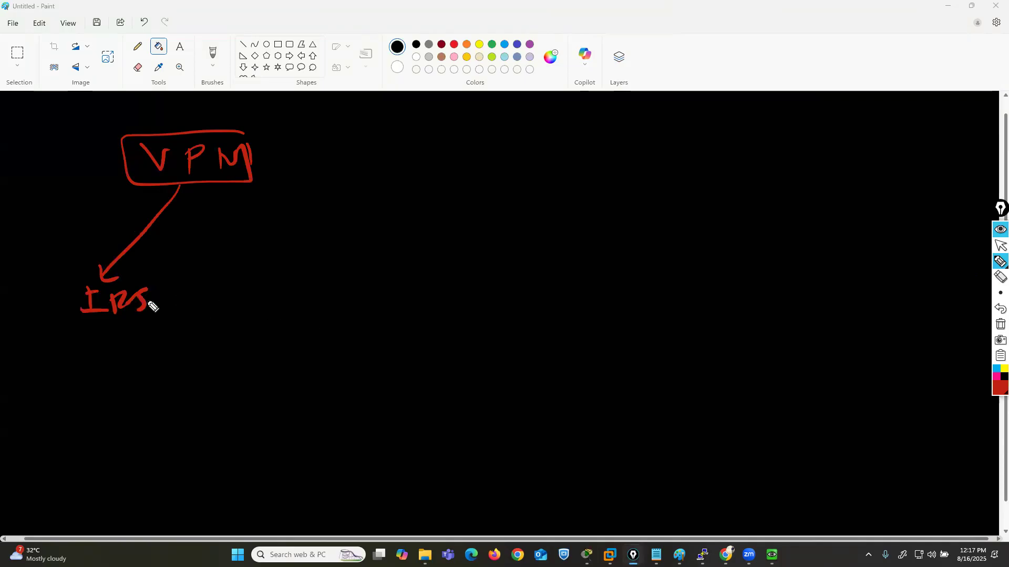
{"action": "left_click", "coordinate": [997, 313]}
{"action": "left_click_drag", "start_coordinate": [111, 296], "coordinate": [142, 308]}
{"action": "mouse_move", "coordinate": [171, 291]}
{"action": "left_mouse_down"}
{"action": "mouse_move", "coordinate": [171, 310]}
{"action": "mouse_move", "coordinate": [181, 291]}
{"action": "left_mouse_up"}
{"action": "left_click_drag", "start_coordinate": [169, 313], "coordinate": [183, 312]}
{"action": "left_click_drag", "start_coordinate": [172, 302], "coordinate": [212, 309]}
{"action": "mouse_move", "coordinate": [205, 198]}
{"action": "left_mouse_down"}
{"action": "mouse_move", "coordinate": [286, 223]}
{"action": "mouse_move", "coordinate": [344, 258]}
{"action": "mouse_move", "coordinate": [351, 284]}
{"action": "mouse_move", "coordinate": [423, 284]}
{"action": "left_mouse_up"}
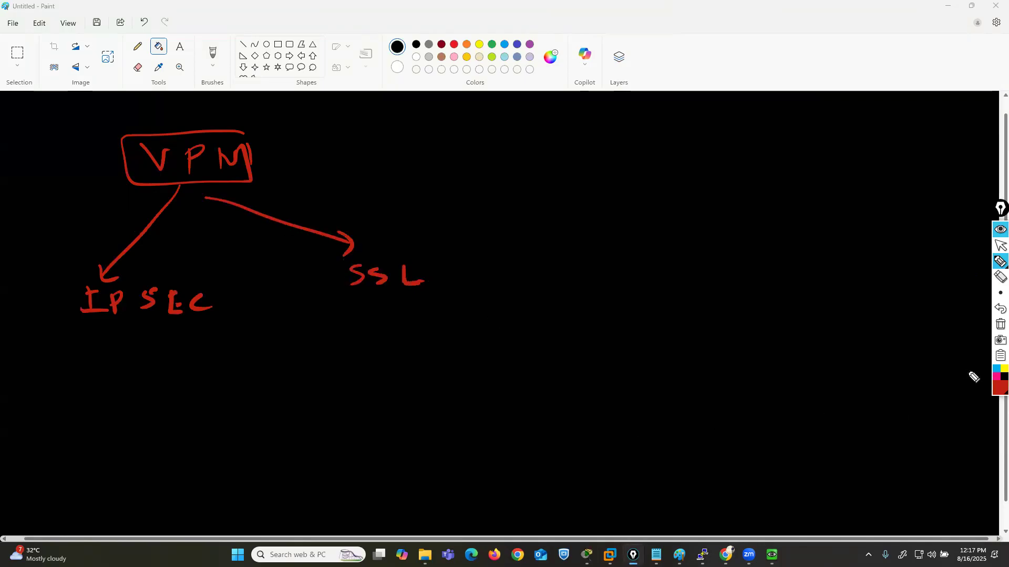
- Underline the IPSEC and SSL labels in light blue
{"action": "left_click", "coordinate": [996, 369]}
{"action": "left_click_drag", "start_coordinate": [75, 334], "coordinate": [177, 329]}
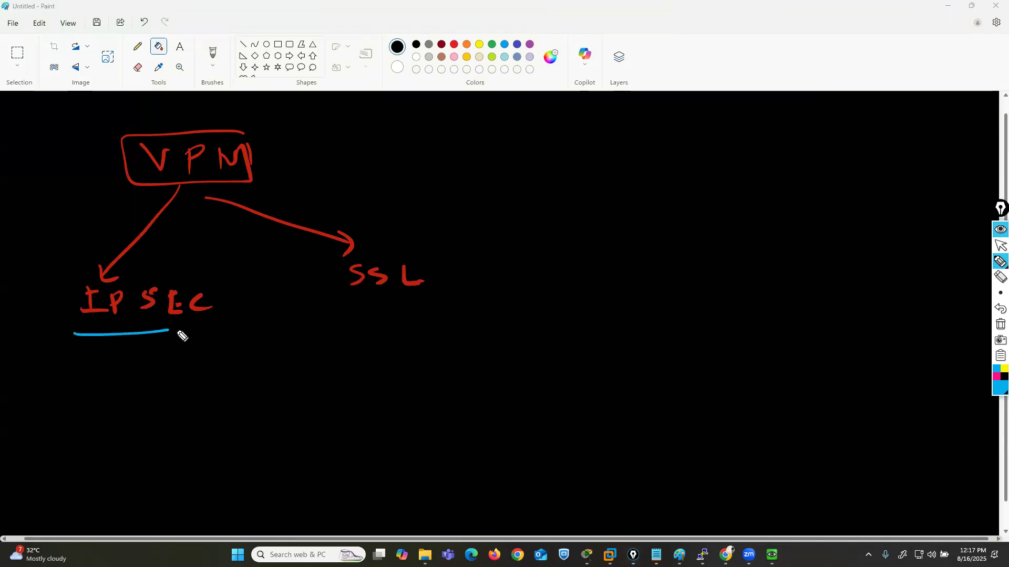
{"action": "left_click_drag", "start_coordinate": [347, 300], "coordinate": [409, 298]}
- Write Site-to-Site in light blue below the IPSEC and SSL labels and frame it
{"action": "mouse_move", "coordinate": [216, 374]}
{"action": "left_mouse_down"}
{"action": "mouse_move", "coordinate": [203, 397]}
{"action": "mouse_move", "coordinate": [255, 397]}
{"action": "left_mouse_up"}
{"action": "left_click", "coordinate": [232, 377]}
{"action": "left_click_drag", "start_coordinate": [244, 387], "coordinate": [279, 390]}
{"action": "mouse_move", "coordinate": [295, 378]}
{"action": "left_mouse_down"}
{"action": "mouse_move", "coordinate": [286, 398]}
{"action": "mouse_move", "coordinate": [315, 392]}
{"action": "left_mouse_up"}
{"action": "left_click_drag", "start_coordinate": [361, 375], "coordinate": [341, 392]}
{"action": "mouse_move", "coordinate": [355, 397]}
{"action": "left_mouse_down"}
{"action": "mouse_move", "coordinate": [381, 399]}
{"action": "mouse_move", "coordinate": [392, 388]}
{"action": "left_mouse_up"}
{"action": "left_click_drag", "start_coordinate": [395, 402], "coordinate": [415, 374]}
{"action": "mouse_move", "coordinate": [410, 361]}
{"action": "left_mouse_down"}
{"action": "mouse_move", "coordinate": [280, 356]}
{"action": "mouse_move", "coordinate": [175, 415]}
{"action": "mouse_move", "coordinate": [383, 419]}
{"action": "mouse_move", "coordinate": [424, 396]}
{"action": "left_mouse_up"}
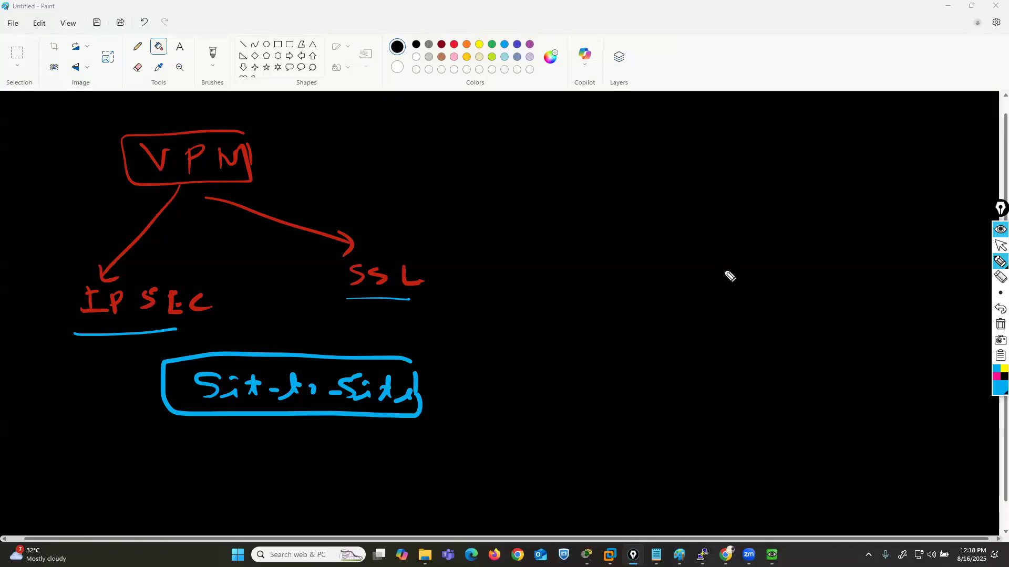
- Draw two yellow circled sites labelled A and B on the empty side of the canvas
{"action": "left_click", "coordinate": [1004, 369]}
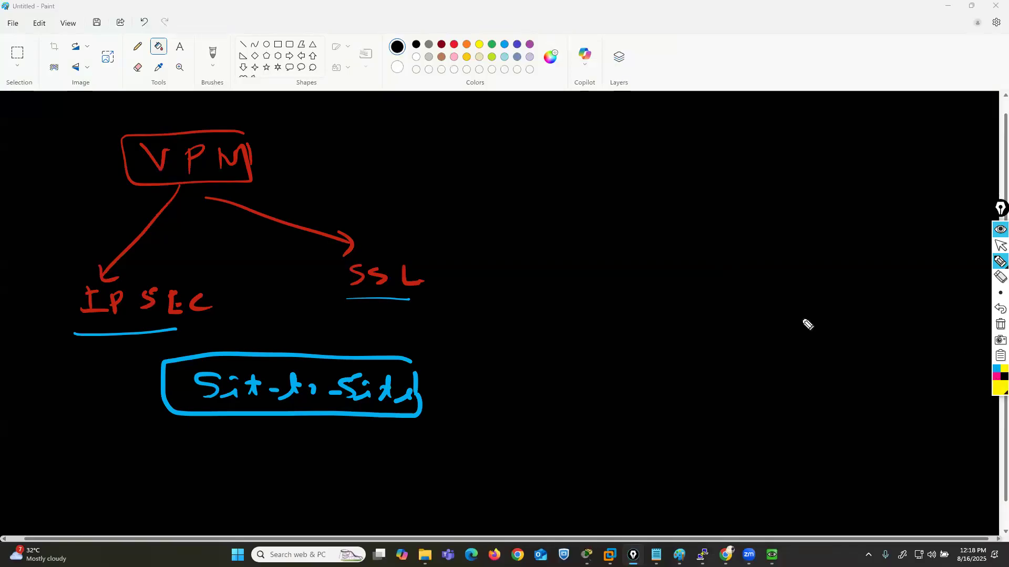
{"action": "left_click_drag", "start_coordinate": [558, 254], "coordinate": [560, 256]}
{"action": "mouse_move", "coordinate": [550, 296]}
{"action": "left_mouse_down"}
{"action": "mouse_move", "coordinate": [571, 296]}
{"action": "mouse_move", "coordinate": [571, 284]}
{"action": "left_mouse_up"}
{"action": "left_click_drag", "start_coordinate": [914, 227], "coordinate": [916, 256]}
{"action": "mouse_move", "coordinate": [927, 215]}
{"action": "left_mouse_down"}
{"action": "mouse_move", "coordinate": [912, 264]}
{"action": "mouse_move", "coordinate": [940, 216]}
{"action": "left_mouse_up"}
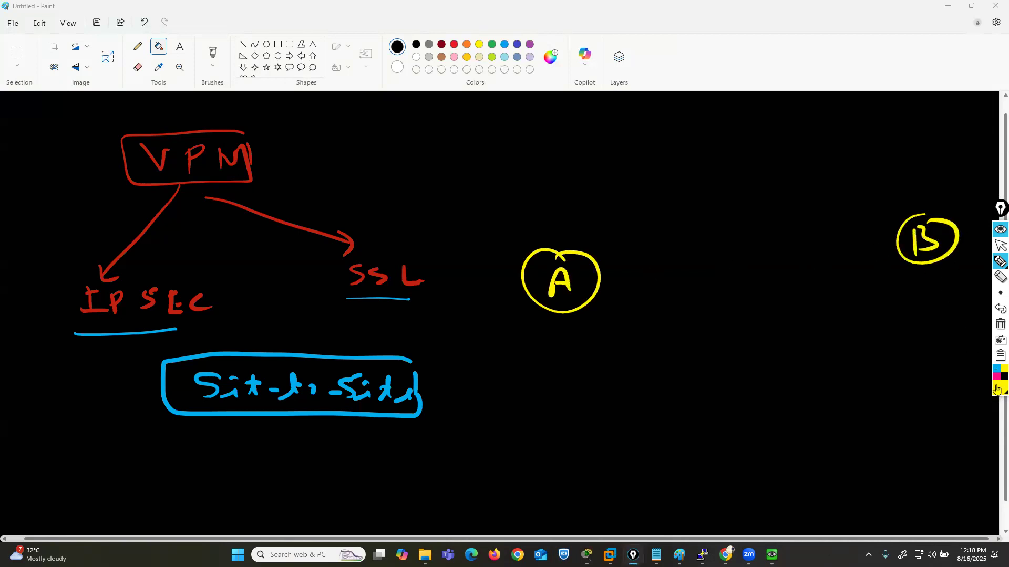
- Draw a purple ISP cloud between sites A and B and link it to both sites
{"action": "left_click", "coordinate": [997, 390]}
{"action": "left_click", "coordinate": [963, 331]}
{"action": "mouse_move", "coordinate": [731, 271]}
{"action": "left_mouse_down"}
{"action": "mouse_move", "coordinate": [703, 291]}
{"action": "mouse_move", "coordinate": [726, 359]}
{"action": "mouse_move", "coordinate": [820, 288]}
{"action": "mouse_move", "coordinate": [741, 274]}
{"action": "left_mouse_up"}
{"action": "left_click_drag", "start_coordinate": [738, 308], "coordinate": [775, 331]}
{"action": "mouse_move", "coordinate": [792, 319]}
{"action": "left_mouse_down"}
{"action": "mouse_move", "coordinate": [794, 327]}
{"action": "mouse_move", "coordinate": [791, 315]}
{"action": "left_mouse_up"}
{"action": "left_click_drag", "start_coordinate": [594, 289], "coordinate": [706, 302]}
{"action": "mouse_move", "coordinate": [805, 287]}
{"action": "left_mouse_down"}
{"action": "mouse_move", "coordinate": [858, 273]}
{"action": "mouse_move", "coordinate": [901, 237]}
{"action": "left_mouse_up"}
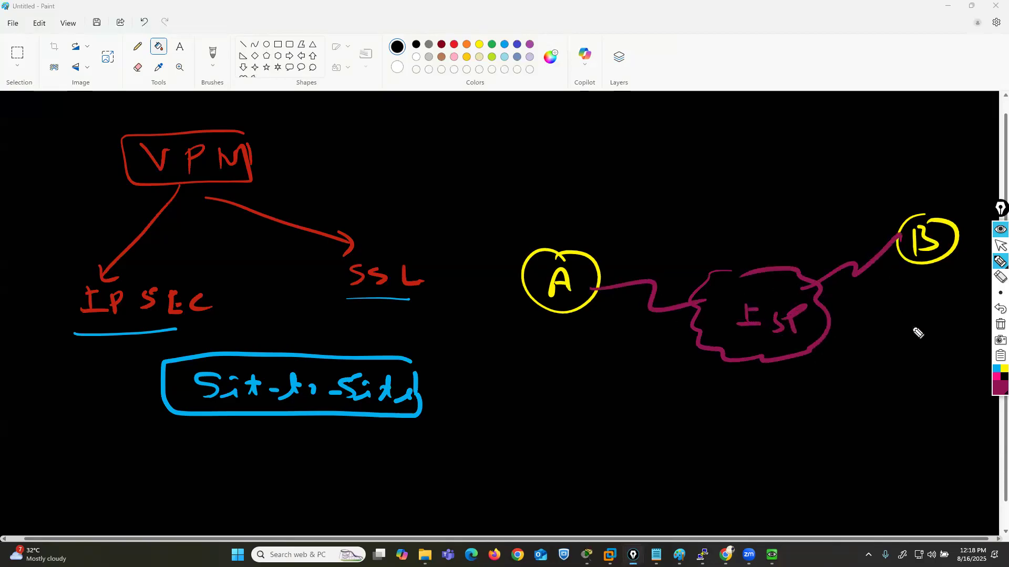
- Draw a light blue tunnel rectangle between A and B, then circle IPSEC with an arrow to Site-to-Site
{"action": "left_click", "coordinate": [996, 370]}
{"action": "mouse_move", "coordinate": [608, 266]}
{"action": "left_mouse_down"}
{"action": "mouse_move", "coordinate": [601, 257]}
{"action": "mouse_move", "coordinate": [773, 216]}
{"action": "mouse_move", "coordinate": [909, 235]}
{"action": "mouse_move", "coordinate": [867, 302]}
{"action": "mouse_move", "coordinate": [630, 335]}
{"action": "mouse_move", "coordinate": [610, 297]}
{"action": "left_mouse_up"}
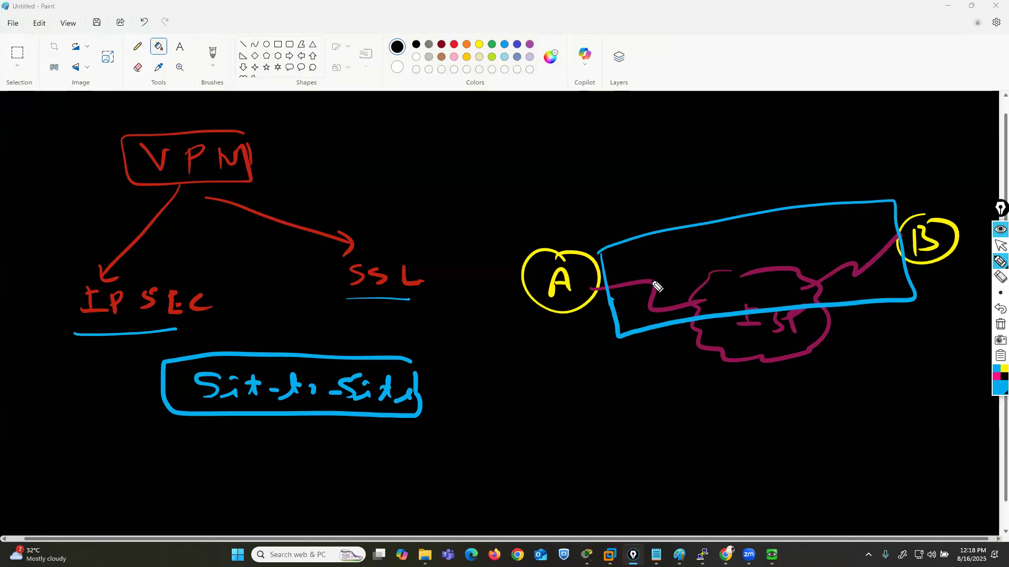
{"action": "mouse_move", "coordinate": [188, 260]}
{"action": "left_mouse_down"}
{"action": "mouse_move", "coordinate": [90, 263]}
{"action": "mouse_move", "coordinate": [160, 328]}
{"action": "mouse_move", "coordinate": [156, 269]}
{"action": "left_mouse_up"}
{"action": "mouse_move", "coordinate": [94, 331]}
{"action": "left_mouse_down"}
{"action": "mouse_move", "coordinate": [96, 396]}
{"action": "mouse_move", "coordinate": [141, 394]}
{"action": "mouse_move", "coordinate": [135, 406]}
{"action": "left_mouse_up"}
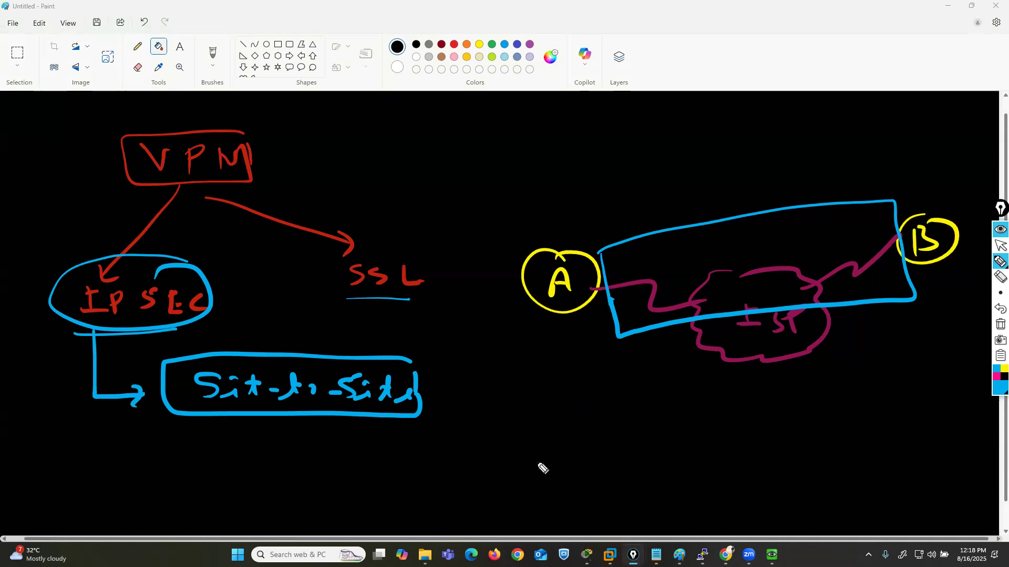
- Clear all annotations and write a framed IPSEC heading in light blue at the canvas's upper-left corner
{"action": "left_click", "coordinate": [997, 327]}
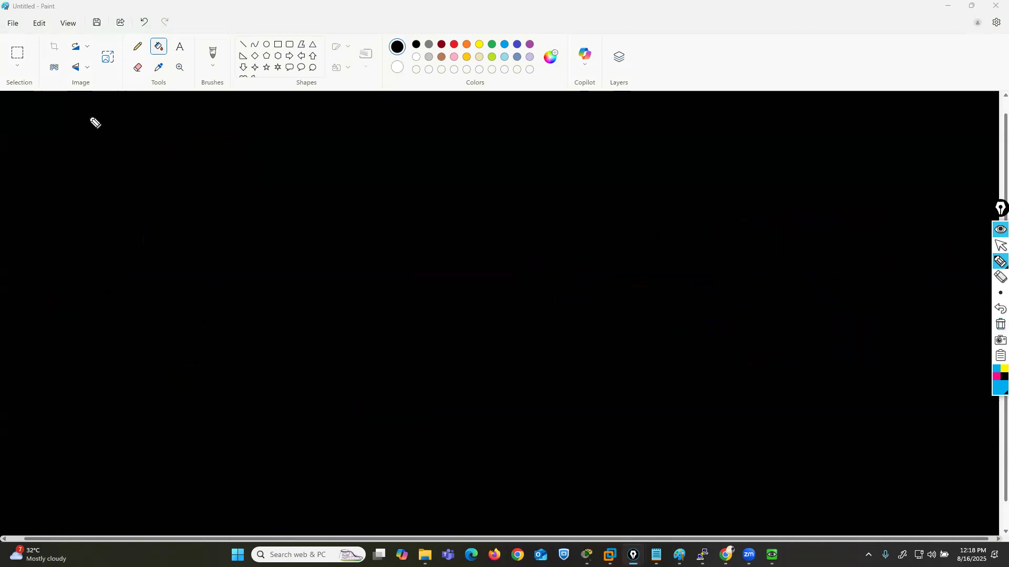
{"action": "mouse_move", "coordinate": [58, 106]}
{"action": "left_mouse_down"}
{"action": "mouse_move", "coordinate": [56, 122]}
{"action": "mouse_move", "coordinate": [73, 126]}
{"action": "left_mouse_up"}
{"action": "mouse_move", "coordinate": [51, 105]}
{"action": "left_mouse_down"}
{"action": "mouse_move", "coordinate": [149, 131]}
{"action": "mouse_move", "coordinate": [149, 108]}
{"action": "left_mouse_up"}
{"action": "left_click_drag", "start_coordinate": [133, 120], "coordinate": [167, 127]}
{"action": "mouse_move", "coordinate": [185, 127]}
{"action": "left_mouse_down"}
{"action": "mouse_move", "coordinate": [187, 119]}
{"action": "mouse_move", "coordinate": [33, 94]}
{"action": "mouse_move", "coordinate": [79, 147]}
{"action": "mouse_move", "coordinate": [194, 144]}
{"action": "mouse_move", "coordinate": [187, 117]}
{"action": "left_mouse_up"}
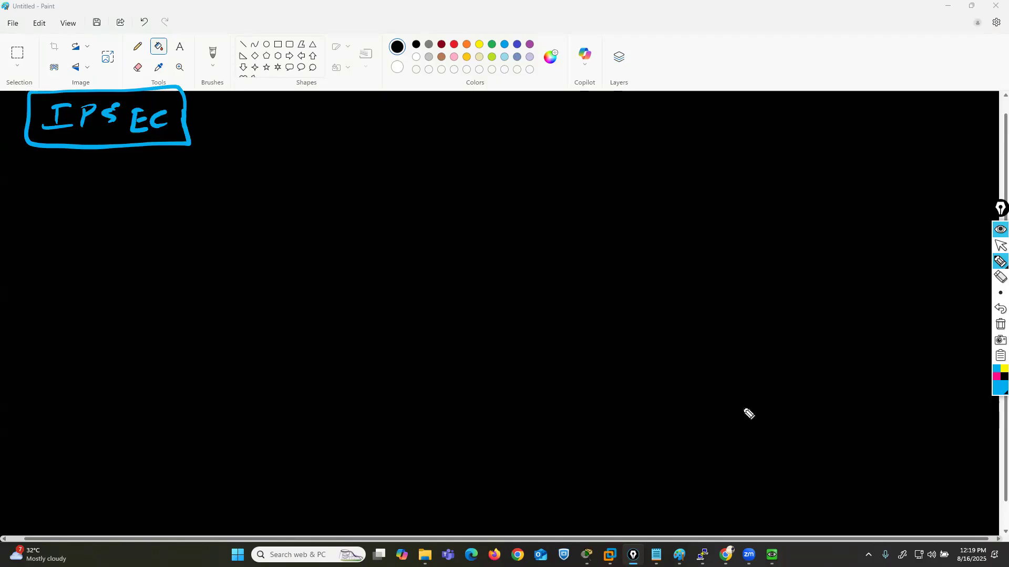
- Draw pink branching arrows from the IPSEC box to the handwritten labels Phase 1 and Phase 2
{"action": "left_click", "coordinate": [996, 377]}
{"action": "mouse_move", "coordinate": [158, 146]}
{"action": "left_mouse_down"}
{"action": "mouse_move", "coordinate": [308, 153]}
{"action": "mouse_move", "coordinate": [353, 137]}
{"action": "mouse_move", "coordinate": [358, 145]}
{"action": "left_mouse_up"}
{"action": "left_click_drag", "start_coordinate": [382, 107], "coordinate": [379, 134]}
{"action": "mouse_move", "coordinate": [376, 110]}
{"action": "left_mouse_down"}
{"action": "mouse_move", "coordinate": [411, 127]}
{"action": "mouse_move", "coordinate": [494, 133]}
{"action": "left_mouse_up"}
{"action": "mouse_move", "coordinate": [286, 181]}
{"action": "left_mouse_down"}
{"action": "mouse_move", "coordinate": [354, 487]}
{"action": "mouse_move", "coordinate": [387, 496]}
{"action": "left_mouse_up"}
{"action": "mouse_move", "coordinate": [384, 468]}
{"action": "left_mouse_down"}
{"action": "mouse_move", "coordinate": [413, 488]}
{"action": "mouse_move", "coordinate": [504, 487]}
{"action": "left_mouse_up"}
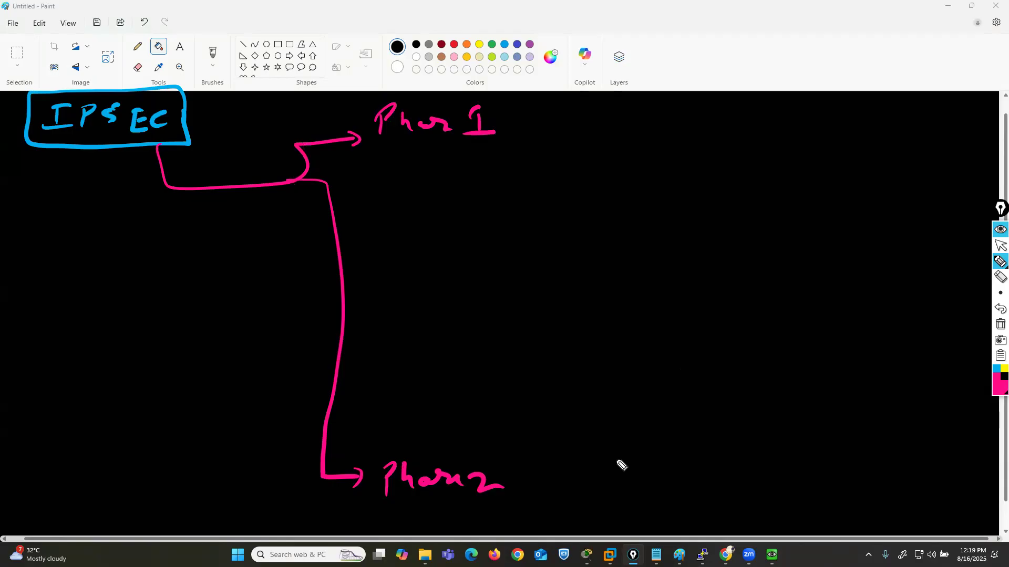
- Add an orange arrow from Phase 1 to item (i), with Session Key written in a frame
{"action": "left_click", "coordinate": [998, 392]}
{"action": "left_click", "coordinate": [961, 356]}
{"action": "left_click_drag", "start_coordinate": [505, 124], "coordinate": [526, 122]}
{"action": "left_click_drag", "start_coordinate": [519, 117], "coordinate": [523, 130]}
{"action": "mouse_move", "coordinate": [565, 117]}
{"action": "left_mouse_down"}
{"action": "mouse_move", "coordinate": [567, 140]}
{"action": "mouse_move", "coordinate": [547, 134]}
{"action": "left_mouse_up"}
{"action": "mouse_move", "coordinate": [654, 111]}
{"action": "left_mouse_down"}
{"action": "mouse_move", "coordinate": [642, 133]}
{"action": "mouse_move", "coordinate": [761, 124]}
{"action": "mouse_move", "coordinate": [813, 134]}
{"action": "left_mouse_up"}
{"action": "mouse_move", "coordinate": [809, 98]}
{"action": "left_mouse_down"}
{"action": "mouse_move", "coordinate": [725, 96]}
{"action": "mouse_move", "coordinate": [626, 162]}
{"action": "mouse_move", "coordinate": [784, 164]}
{"action": "mouse_move", "coordinate": [815, 126]}
{"action": "left_mouse_up"}
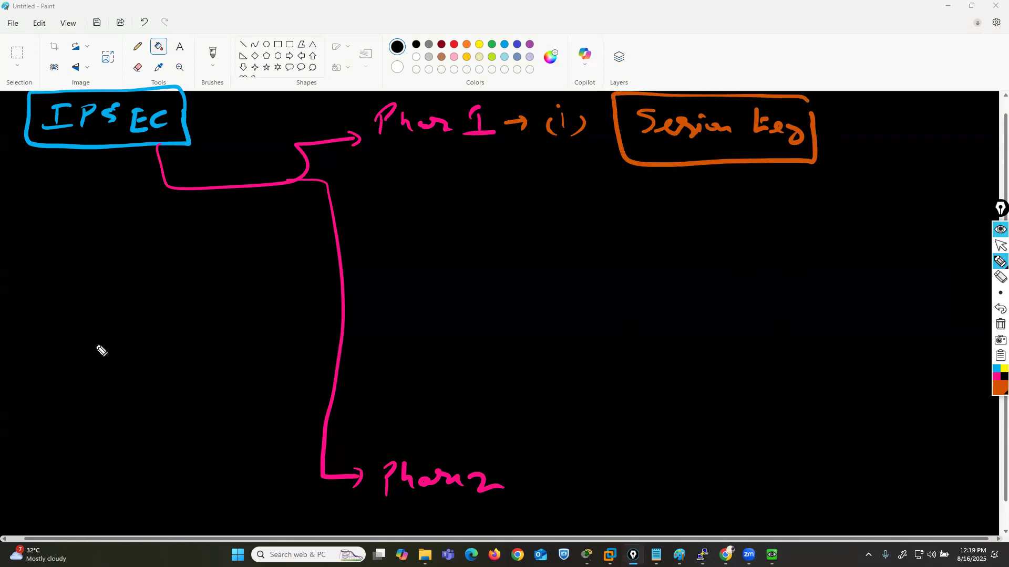
- Sketch orange circled sites A and B connected through an ISP cloud below the IPSEC heading
{"action": "mouse_move", "coordinate": [55, 335]}
{"action": "left_mouse_down"}
{"action": "mouse_move", "coordinate": [74, 317]}
{"action": "mouse_move", "coordinate": [50, 338]}
{"action": "mouse_move", "coordinate": [67, 302]}
{"action": "left_mouse_up"}
{"action": "left_click_drag", "start_coordinate": [331, 315], "coordinate": [342, 338]}
{"action": "mouse_move", "coordinate": [341, 299]}
{"action": "left_mouse_down"}
{"action": "mouse_move", "coordinate": [353, 342]}
{"action": "mouse_move", "coordinate": [343, 297]}
{"action": "left_mouse_up"}
{"action": "mouse_move", "coordinate": [172, 296]}
{"action": "left_mouse_down"}
{"action": "mouse_move", "coordinate": [176, 352]}
{"action": "mouse_move", "coordinate": [225, 298]}
{"action": "mouse_move", "coordinate": [189, 315]}
{"action": "mouse_move", "coordinate": [210, 322]}
{"action": "mouse_move", "coordinate": [202, 326]}
{"action": "left_mouse_up"}
{"action": "left_click_drag", "start_coordinate": [75, 322], "coordinate": [317, 322]}
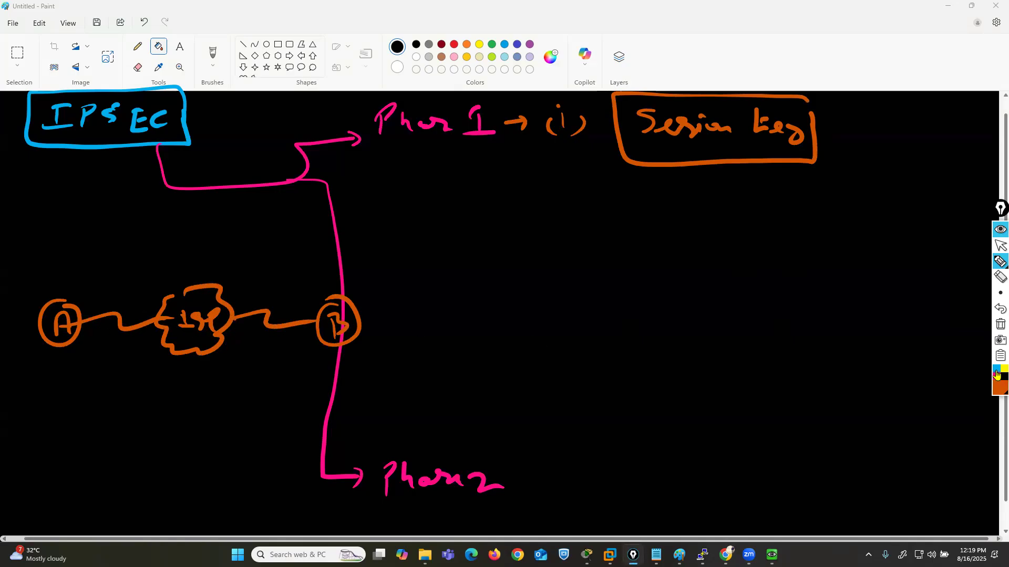
- Write CCIE in gold above both site A and site B and circle each one
{"action": "left_click", "coordinate": [997, 389]}
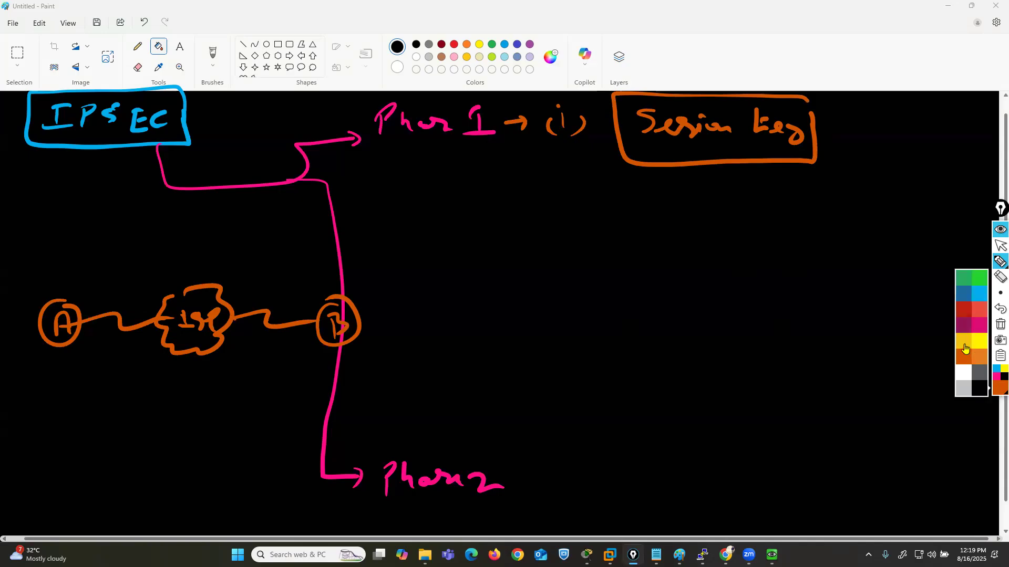
{"action": "left_click", "coordinate": [965, 346]}
{"action": "mouse_move", "coordinate": [35, 253]}
{"action": "left_mouse_down"}
{"action": "mouse_move", "coordinate": [34, 273]}
{"action": "mouse_move", "coordinate": [84, 263]}
{"action": "mouse_move", "coordinate": [91, 274]}
{"action": "left_mouse_up"}
{"action": "mouse_move", "coordinate": [314, 264]}
{"action": "left_mouse_down"}
{"action": "mouse_move", "coordinate": [308, 277]}
{"action": "mouse_move", "coordinate": [343, 279]}
{"action": "mouse_move", "coordinate": [351, 262]}
{"action": "mouse_move", "coordinate": [360, 283]}
{"action": "mouse_move", "coordinate": [369, 266]}
{"action": "left_mouse_up"}
{"action": "mouse_move", "coordinate": [359, 274]}
{"action": "left_mouse_down"}
{"action": "mouse_move", "coordinate": [386, 270]}
{"action": "mouse_move", "coordinate": [377, 251]}
{"action": "left_mouse_up"}
{"action": "mouse_move", "coordinate": [78, 243]}
{"action": "left_mouse_down"}
{"action": "mouse_move", "coordinate": [6, 273]}
{"action": "mouse_move", "coordinate": [83, 257]}
{"action": "left_mouse_up"}
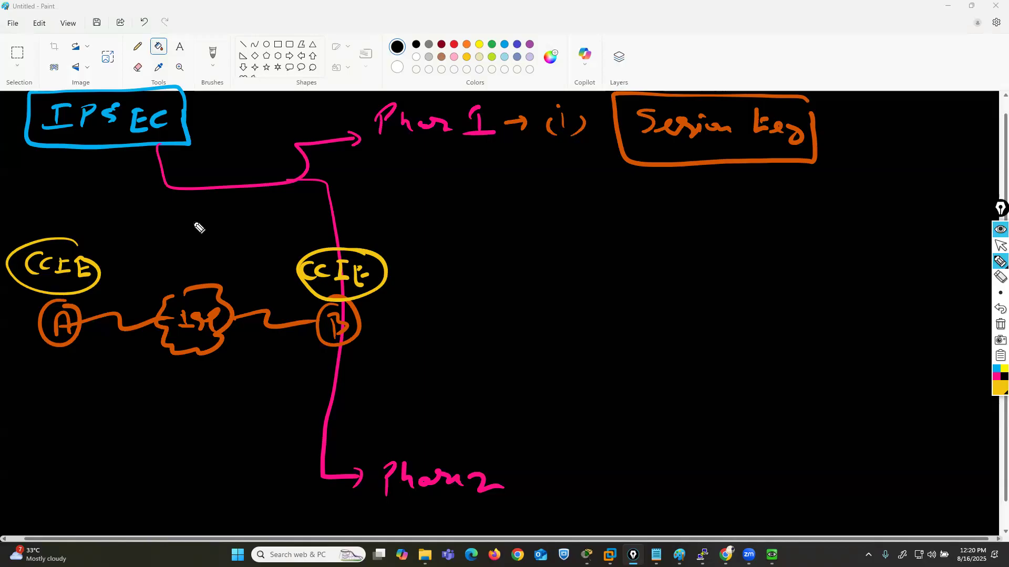
- Add item (ii) in gold below Phase 1, with Exchange Session written in a frame
{"action": "mouse_move", "coordinate": [431, 175]}
{"action": "left_mouse_down"}
{"action": "mouse_move", "coordinate": [428, 192]}
{"action": "mouse_move", "coordinate": [450, 199]}
{"action": "left_mouse_up"}
{"action": "left_click", "coordinate": [437, 162]}
{"action": "left_click", "coordinate": [419, 159]}
{"action": "left_click_drag", "start_coordinate": [406, 181], "coordinate": [417, 196]}
{"action": "mouse_move", "coordinate": [551, 175]}
{"action": "left_mouse_down"}
{"action": "mouse_move", "coordinate": [569, 199]}
{"action": "mouse_move", "coordinate": [570, 180]}
{"action": "left_mouse_up"}
{"action": "left_click_drag", "start_coordinate": [555, 191], "coordinate": [591, 203]}
{"action": "mouse_move", "coordinate": [590, 190]}
{"action": "left_mouse_down"}
{"action": "mouse_move", "coordinate": [573, 203]}
{"action": "mouse_move", "coordinate": [641, 201]}
{"action": "left_mouse_up"}
{"action": "mouse_move", "coordinate": [647, 196]}
{"action": "left_mouse_down"}
{"action": "mouse_move", "coordinate": [668, 203]}
{"action": "mouse_move", "coordinate": [669, 218]}
{"action": "mouse_move", "coordinate": [695, 205]}
{"action": "left_mouse_up"}
{"action": "mouse_move", "coordinate": [751, 182]}
{"action": "left_mouse_down"}
{"action": "mouse_move", "coordinate": [733, 203]}
{"action": "mouse_move", "coordinate": [844, 200]}
{"action": "left_mouse_up"}
{"action": "mouse_move", "coordinate": [838, 166]}
{"action": "left_mouse_down"}
{"action": "mouse_move", "coordinate": [557, 165]}
{"action": "mouse_move", "coordinate": [554, 232]}
{"action": "mouse_move", "coordinate": [824, 226]}
{"action": "mouse_move", "coordinate": [845, 192]}
{"action": "mouse_move", "coordinate": [840, 166]}
{"action": "left_mouse_up"}
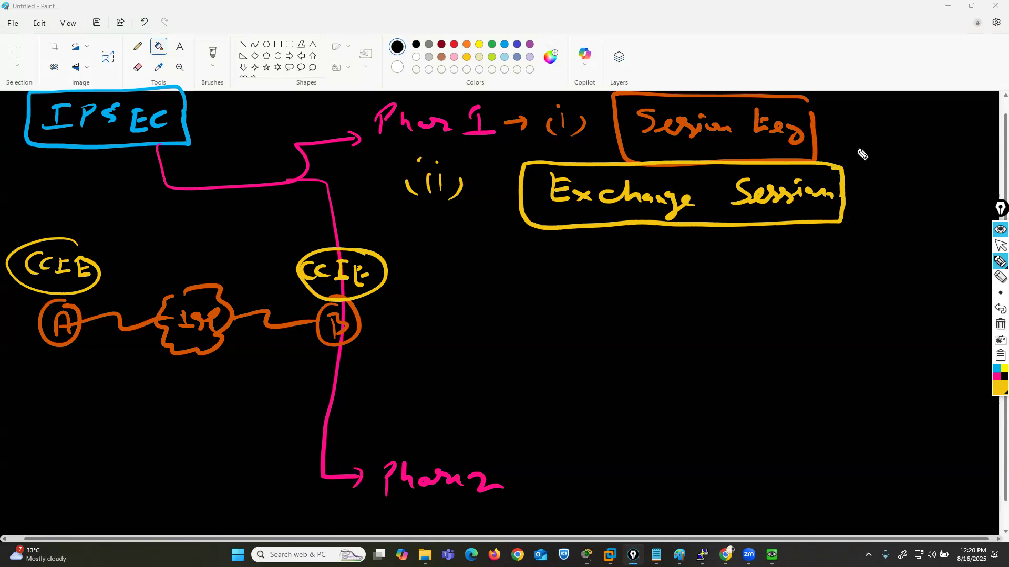
- Draw a green tunnel rectangle around the link between A and B, with an arrow pointing to it
{"action": "left_click", "coordinate": [998, 392]}
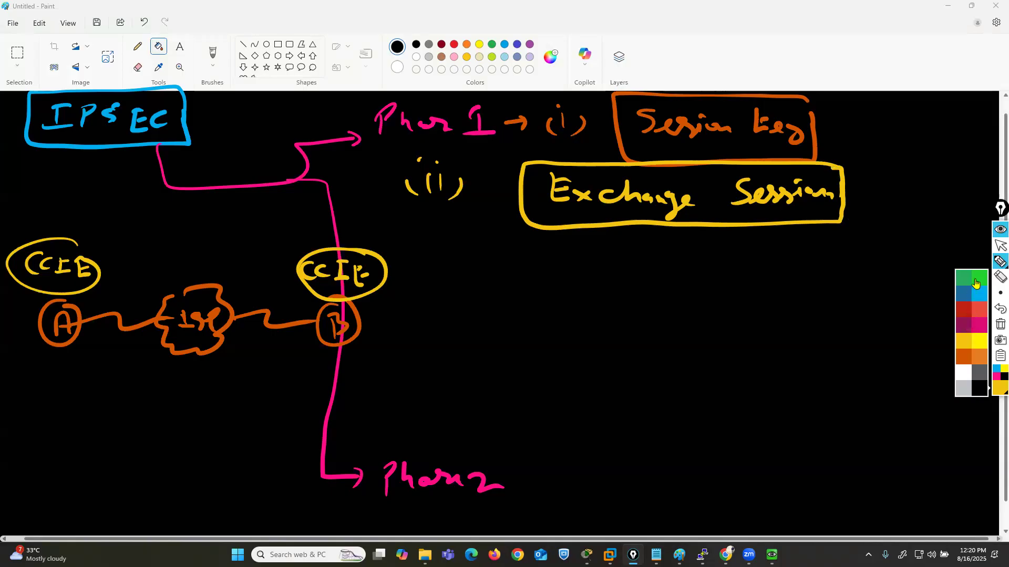
{"action": "left_click", "coordinate": [975, 284]}
{"action": "mouse_move", "coordinate": [315, 355]}
{"action": "left_mouse_down"}
{"action": "mouse_move", "coordinate": [317, 342]}
{"action": "mouse_move", "coordinate": [255, 292]}
{"action": "mouse_move", "coordinate": [105, 296]}
{"action": "mouse_move", "coordinate": [80, 336]}
{"action": "mouse_move", "coordinate": [127, 377]}
{"action": "mouse_move", "coordinate": [321, 381]}
{"action": "mouse_move", "coordinate": [316, 353]}
{"action": "left_mouse_up"}
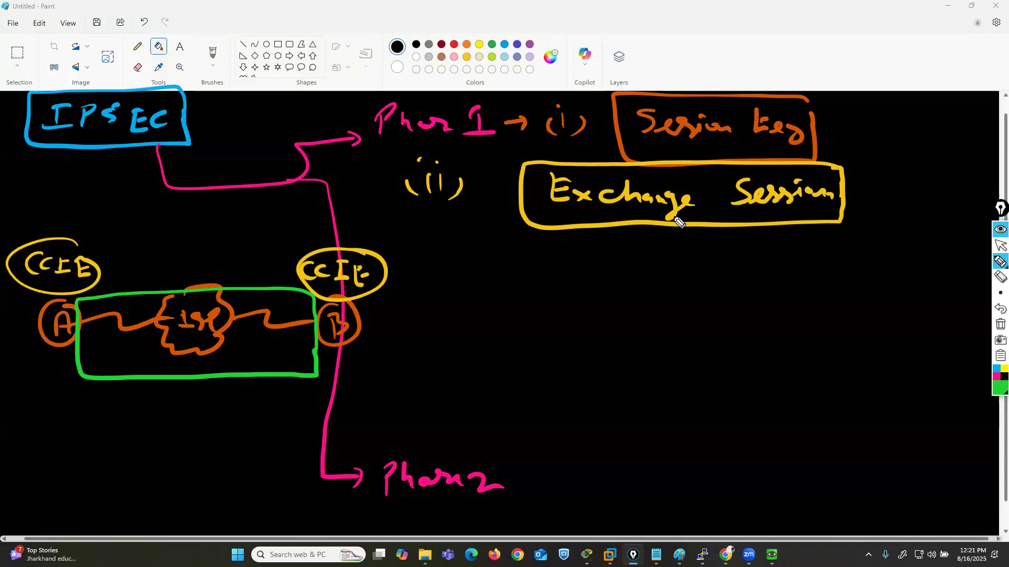
{"action": "mouse_move", "coordinate": [999, 262]}
{"action": "left_click", "coordinate": [968, 263]}
{"action": "left_click_drag", "start_coordinate": [34, 400], "coordinate": [74, 384]}
- List En, HASH and auth Key in green below the Exchange Session box
{"action": "mouse_move", "coordinate": [487, 231]}
{"action": "left_mouse_down"}
{"action": "mouse_move", "coordinate": [485, 257]}
{"action": "mouse_move", "coordinate": [502, 244]}
{"action": "mouse_move", "coordinate": [521, 255]}
{"action": "mouse_move", "coordinate": [486, 290]}
{"action": "mouse_move", "coordinate": [504, 283]}
{"action": "left_mouse_up"}
{"action": "mouse_move", "coordinate": [508, 276]}
{"action": "left_mouse_down"}
{"action": "mouse_move", "coordinate": [508, 290]}
{"action": "mouse_move", "coordinate": [534, 291]}
{"action": "left_mouse_up"}
{"action": "left_click_drag", "start_coordinate": [522, 285], "coordinate": [567, 294]}
{"action": "left_click_drag", "start_coordinate": [569, 285], "coordinate": [582, 283]}
{"action": "left_click_drag", "start_coordinate": [582, 273], "coordinate": [582, 293]}
{"action": "left_click_drag", "start_coordinate": [496, 324], "coordinate": [525, 331]}
{"action": "left_click_drag", "start_coordinate": [519, 323], "coordinate": [574, 339]}
{"action": "left_click_drag", "start_coordinate": [584, 318], "coordinate": [612, 353]}
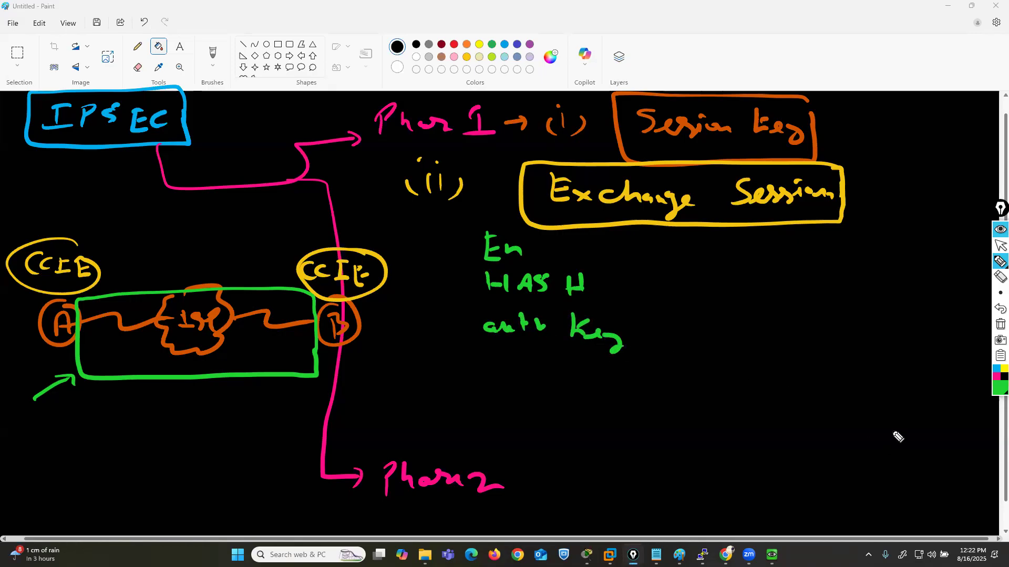
- Draw a white arrow beside En leading to the handwritten label DES
{"action": "left_click", "coordinate": [996, 391]}
{"action": "left_click", "coordinate": [973, 389]}
{"action": "mouse_move", "coordinate": [563, 247]}
{"action": "left_mouse_down"}
{"action": "mouse_move", "coordinate": [716, 251]}
{"action": "mouse_move", "coordinate": [701, 252]}
{"action": "left_mouse_up"}
{"action": "left_click", "coordinate": [1000, 309]}
- Frame DES in red and write a framed red 56 bit note above the canvas
{"action": "left_click", "coordinate": [998, 390]}
{"action": "left_click", "coordinate": [962, 319]}
{"action": "mouse_move", "coordinate": [641, 259]}
{"action": "left_mouse_down"}
{"action": "mouse_move", "coordinate": [714, 261]}
{"action": "mouse_move", "coordinate": [690, 221]}
{"action": "mouse_move", "coordinate": [642, 264]}
{"action": "left_mouse_up"}
{"action": "mouse_move", "coordinate": [734, 41]}
{"action": "left_mouse_down"}
{"action": "mouse_move", "coordinate": [721, 58]}
{"action": "mouse_move", "coordinate": [770, 62]}
{"action": "mouse_move", "coordinate": [799, 51]}
{"action": "mouse_move", "coordinate": [806, 62]}
{"action": "mouse_move", "coordinate": [731, 27]}
{"action": "mouse_move", "coordinate": [773, 68]}
{"action": "mouse_move", "coordinate": [812, 38]}
{"action": "left_mouse_up"}
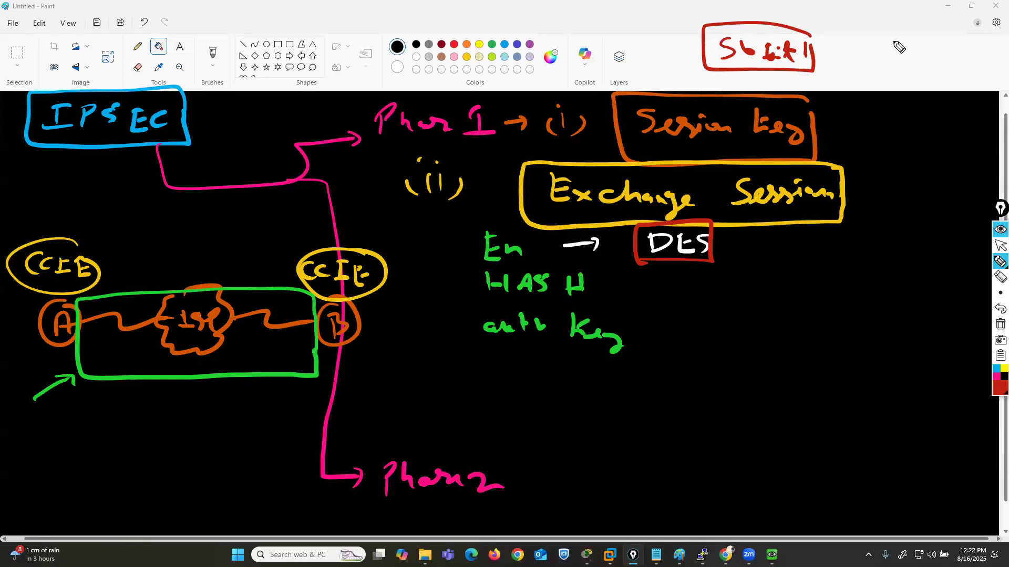
- Write 3DES and AES in red after DES, listing the AES variants -128, -192, -256 and -512
{"action": "mouse_move", "coordinate": [762, 236]}
{"action": "left_mouse_down"}
{"action": "mouse_move", "coordinate": [762, 249]}
{"action": "mouse_move", "coordinate": [837, 244]}
{"action": "mouse_move", "coordinate": [845, 268]}
{"action": "mouse_move", "coordinate": [894, 234]}
{"action": "mouse_move", "coordinate": [904, 257]}
{"action": "mouse_move", "coordinate": [941, 243]}
{"action": "mouse_move", "coordinate": [934, 257]}
{"action": "left_mouse_up"}
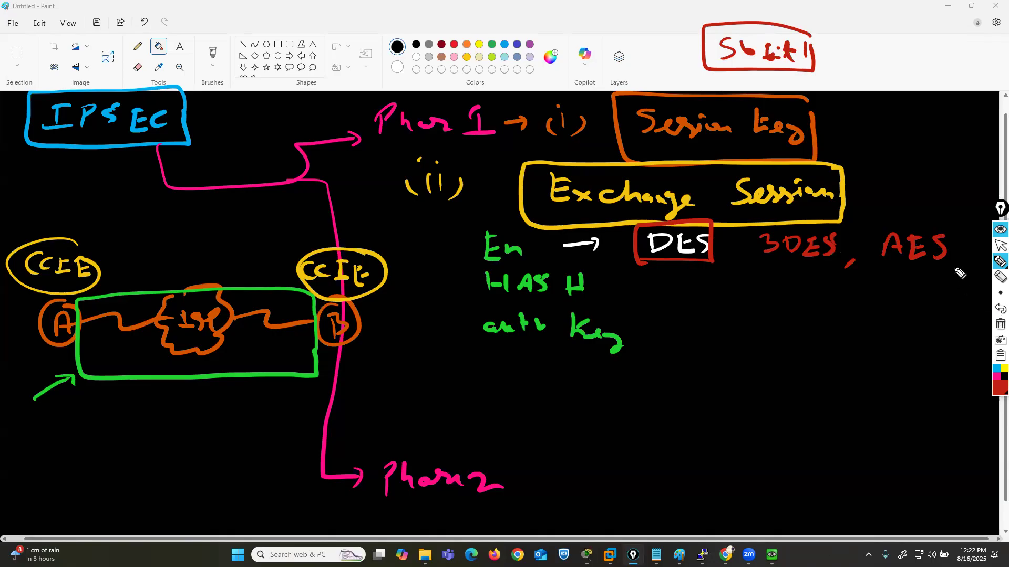
{"action": "left_click_drag", "start_coordinate": [948, 244], "coordinate": [987, 253]}
{"action": "left_click_drag", "start_coordinate": [925, 274], "coordinate": [980, 287]}
{"action": "left_click_drag", "start_coordinate": [913, 305], "coordinate": [976, 318]}
{"action": "left_click_drag", "start_coordinate": [907, 339], "coordinate": [920, 338]}
{"action": "left_click_drag", "start_coordinate": [937, 333], "coordinate": [931, 354]}
{"action": "mouse_move", "coordinate": [957, 339]}
{"action": "left_mouse_down"}
{"action": "mouse_move", "coordinate": [956, 351]}
{"action": "mouse_move", "coordinate": [980, 351]}
{"action": "left_mouse_up"}
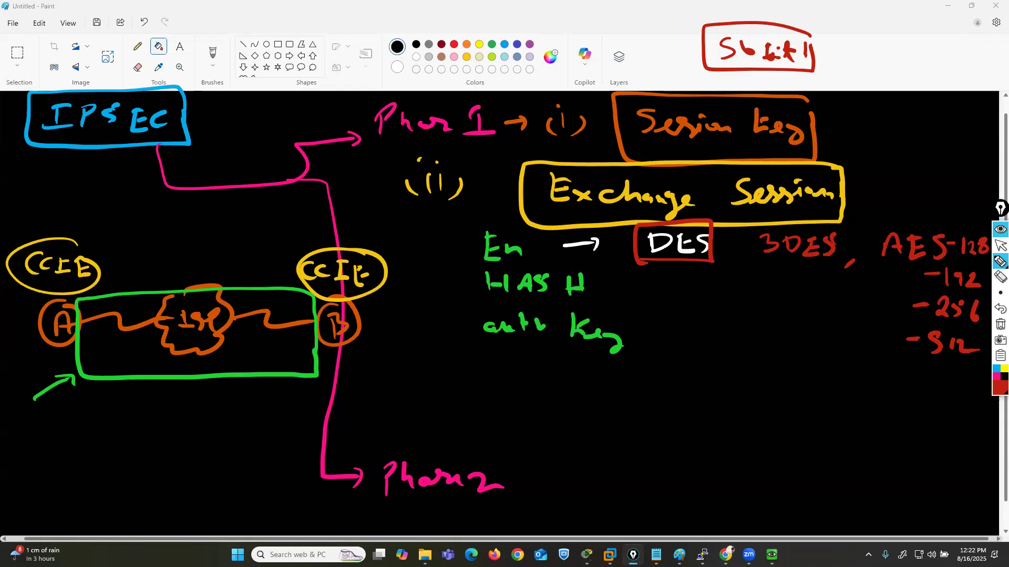
- Underline HASH in light blue and draw an arrow from it to the handwritten labels MD5 and SHA
{"action": "left_click", "coordinate": [995, 369]}
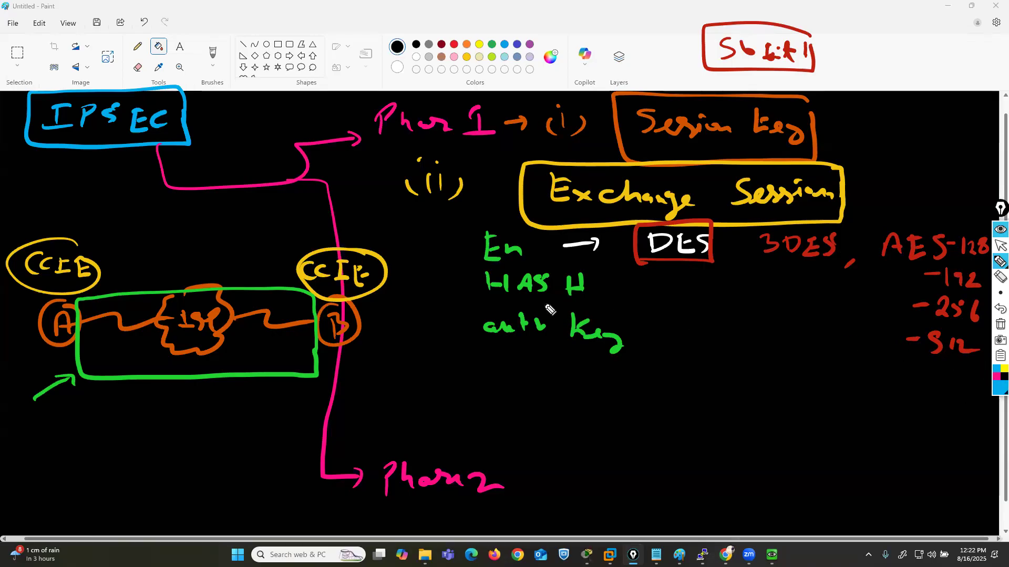
{"action": "mouse_move", "coordinate": [479, 302]}
{"action": "left_mouse_down"}
{"action": "mouse_move", "coordinate": [581, 305]}
{"action": "mouse_move", "coordinate": [629, 285]}
{"action": "left_mouse_up"}
{"action": "left_click_drag", "start_coordinate": [644, 303], "coordinate": [671, 298]}
{"action": "left_click_drag", "start_coordinate": [693, 292], "coordinate": [695, 308]}
{"action": "mouse_move", "coordinate": [714, 289]}
{"action": "left_mouse_down"}
{"action": "mouse_move", "coordinate": [701, 309]}
{"action": "mouse_move", "coordinate": [712, 331]}
{"action": "left_mouse_up"}
{"action": "mouse_move", "coordinate": [786, 294]}
{"action": "left_mouse_down"}
{"action": "mouse_move", "coordinate": [766, 314]}
{"action": "mouse_move", "coordinate": [797, 314]}
{"action": "left_mouse_up"}
{"action": "mouse_move", "coordinate": [809, 297]}
{"action": "left_mouse_down"}
{"action": "mouse_move", "coordinate": [811, 313]}
{"action": "mouse_move", "coordinate": [810, 303]}
{"action": "left_mouse_up"}
{"action": "mouse_move", "coordinate": [821, 315]}
{"action": "left_mouse_down"}
{"action": "mouse_move", "coordinate": [843, 314]}
{"action": "mouse_move", "coordinate": [838, 305]}
{"action": "left_mouse_up"}
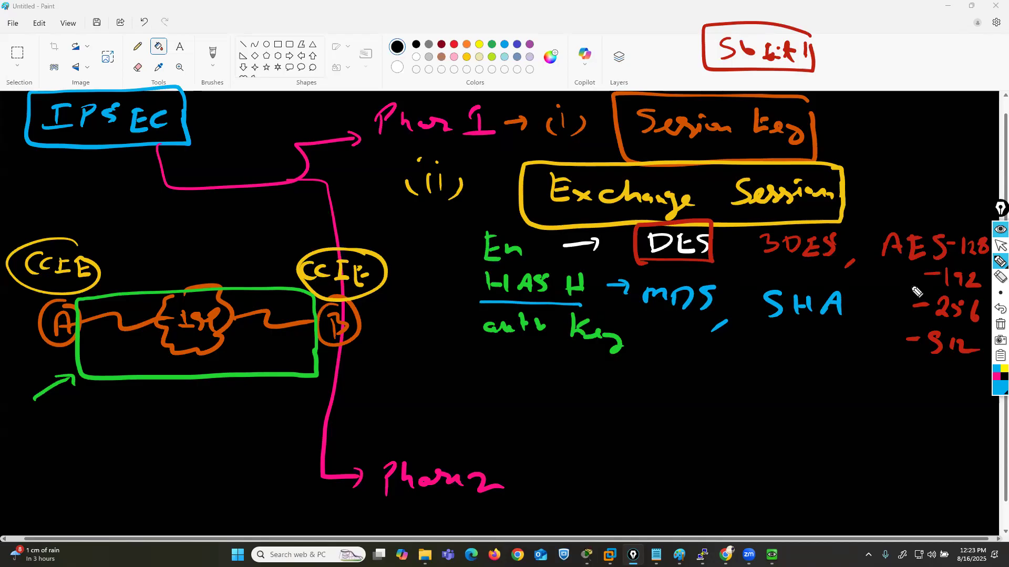
- Add the SHA variants -1, -256, -384 and -512 in light blue beside and below SHA
{"action": "left_click_drag", "start_coordinate": [851, 312], "coordinate": [872, 314]}
{"action": "left_click_drag", "start_coordinate": [828, 341], "coordinate": [883, 351]}
{"action": "mouse_move", "coordinate": [816, 381]}
{"action": "left_mouse_down"}
{"action": "mouse_move", "coordinate": [873, 386]}
{"action": "mouse_move", "coordinate": [885, 370]}
{"action": "mouse_move", "coordinate": [893, 384]}
{"action": "left_mouse_up"}
{"action": "left_click_drag", "start_coordinate": [809, 417], "coordinate": [843, 428]}
{"action": "mouse_move", "coordinate": [870, 410]}
{"action": "left_mouse_down"}
{"action": "mouse_move", "coordinate": [871, 427]}
{"action": "mouse_move", "coordinate": [906, 419]}
{"action": "left_mouse_up"}
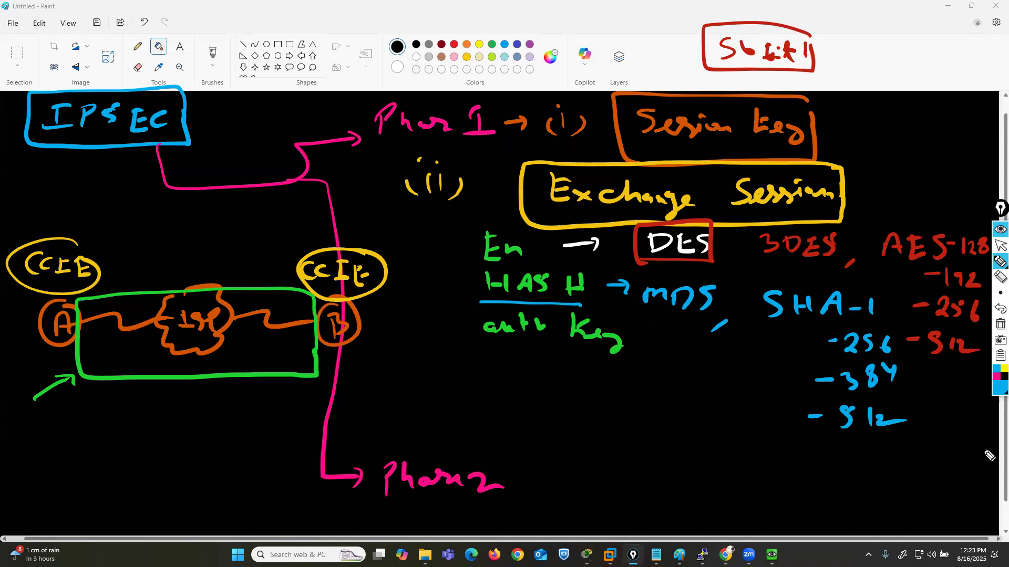
- Frame auth Key in dark blue and connect it to a framed PSK label written below
{"action": "left_click", "coordinate": [994, 392]}
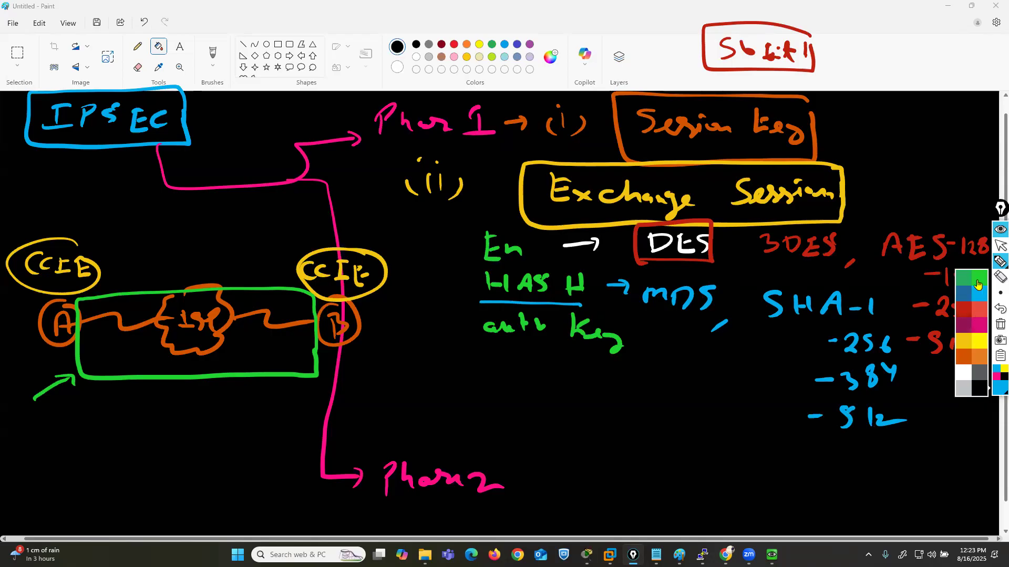
{"action": "left_click", "coordinate": [965, 295]}
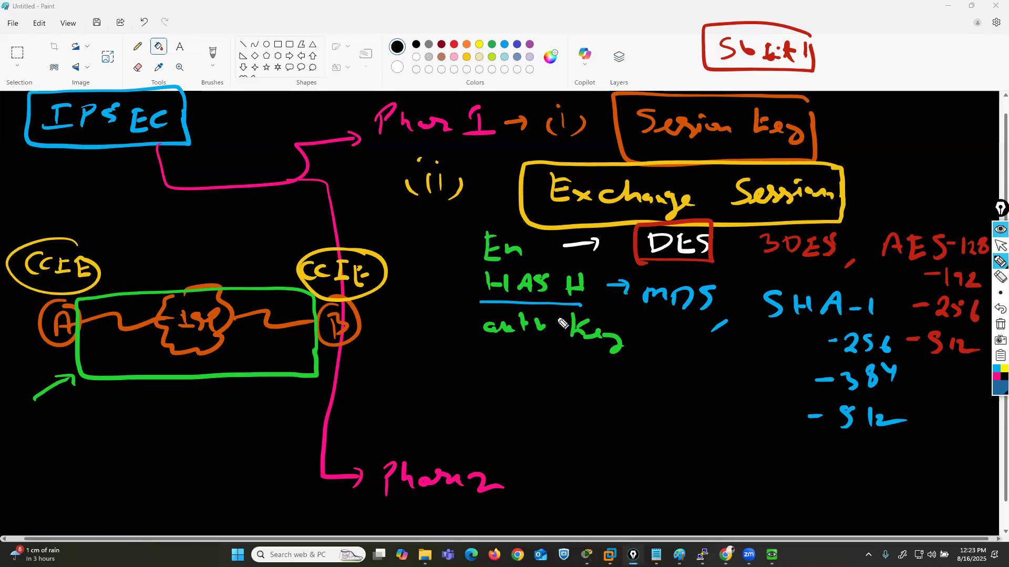
{"action": "mouse_move", "coordinate": [479, 303]}
{"action": "left_mouse_down"}
{"action": "mouse_move", "coordinate": [503, 351]}
{"action": "mouse_move", "coordinate": [578, 304]}
{"action": "left_mouse_up"}
{"action": "mouse_move", "coordinate": [508, 350]}
{"action": "left_mouse_down"}
{"action": "mouse_move", "coordinate": [488, 392]}
{"action": "mouse_move", "coordinate": [497, 381]}
{"action": "mouse_move", "coordinate": [527, 391]}
{"action": "left_mouse_up"}
{"action": "mouse_move", "coordinate": [529, 382]}
{"action": "left_mouse_down"}
{"action": "mouse_move", "coordinate": [542, 391]}
{"action": "mouse_move", "coordinate": [550, 374]}
{"action": "mouse_move", "coordinate": [475, 405]}
{"action": "mouse_move", "coordinate": [552, 390]}
{"action": "left_mouse_up"}
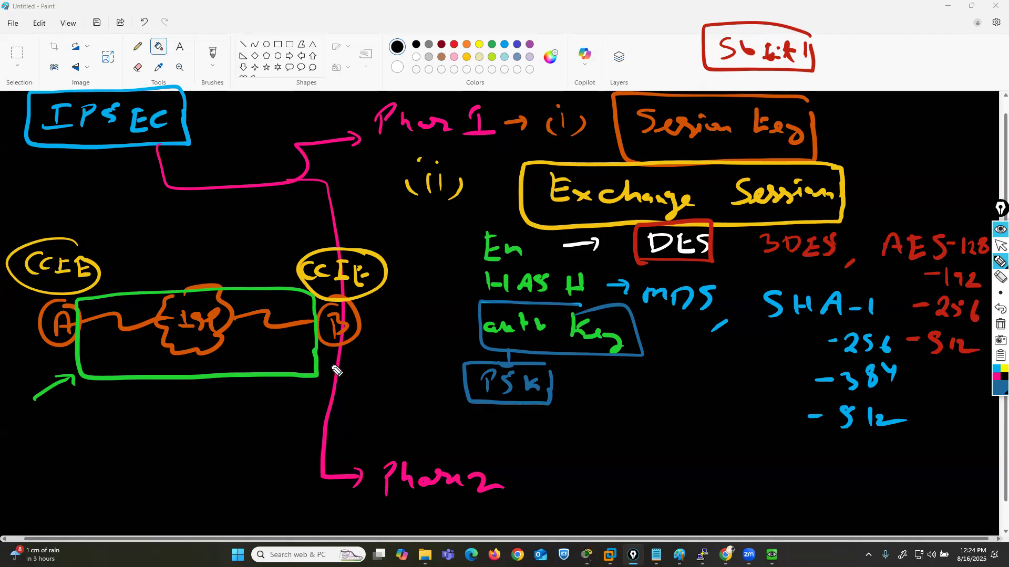
- Frame the A-to-B link in dark blue, and write point (iii) with a framed ISAKMP label below PSK
{"action": "mouse_move", "coordinate": [311, 375]}
{"action": "left_mouse_down"}
{"action": "mouse_move", "coordinate": [283, 283]}
{"action": "mouse_move", "coordinate": [102, 297]}
{"action": "mouse_move", "coordinate": [85, 364]}
{"action": "mouse_move", "coordinate": [187, 380]}
{"action": "mouse_move", "coordinate": [309, 380]}
{"action": "mouse_move", "coordinate": [309, 311]}
{"action": "mouse_move", "coordinate": [318, 315]}
{"action": "mouse_move", "coordinate": [317, 362]}
{"action": "left_mouse_up"}
{"action": "mouse_move", "coordinate": [399, 404]}
{"action": "left_mouse_down"}
{"action": "mouse_move", "coordinate": [400, 418]}
{"action": "mouse_move", "coordinate": [421, 415]}
{"action": "mouse_move", "coordinate": [409, 394]}
{"action": "left_mouse_up"}
{"action": "left_click", "coordinate": [396, 394]}
{"action": "left_click_drag", "start_coordinate": [416, 394], "coordinate": [421, 397]}
{"action": "mouse_move", "coordinate": [436, 404]}
{"action": "left_mouse_down"}
{"action": "mouse_move", "coordinate": [420, 430]}
{"action": "mouse_move", "coordinate": [392, 429]}
{"action": "left_mouse_up"}
{"action": "mouse_move", "coordinate": [522, 413]}
{"action": "left_mouse_down"}
{"action": "mouse_move", "coordinate": [523, 433]}
{"action": "mouse_move", "coordinate": [502, 435]}
{"action": "left_mouse_up"}
{"action": "mouse_move", "coordinate": [516, 414]}
{"action": "left_mouse_down"}
{"action": "mouse_move", "coordinate": [668, 438]}
{"action": "mouse_move", "coordinate": [675, 430]}
{"action": "left_mouse_up"}
{"action": "left_click_drag", "start_coordinate": [698, 412], "coordinate": [697, 429]}
{"action": "mouse_move", "coordinate": [693, 404]}
{"action": "left_mouse_down"}
{"action": "mouse_move", "coordinate": [631, 404]}
{"action": "mouse_move", "coordinate": [487, 428]}
{"action": "mouse_move", "coordinate": [645, 453]}
{"action": "mouse_move", "coordinate": [695, 414]}
{"action": "left_mouse_up"}
- Write /UDP/500 in yellow beside the ISAKMP label and underline ISAKMP in the same color
{"action": "left_click", "coordinate": [1004, 369]}
{"action": "left_click_drag", "start_coordinate": [744, 393], "coordinate": [706, 462]}
{"action": "mouse_move", "coordinate": [736, 428]}
{"action": "left_mouse_down"}
{"action": "mouse_move", "coordinate": [740, 439]}
{"action": "mouse_move", "coordinate": [783, 428]}
{"action": "mouse_move", "coordinate": [790, 444]}
{"action": "left_mouse_up"}
{"action": "mouse_move", "coordinate": [819, 430]}
{"action": "left_mouse_down"}
{"action": "mouse_move", "coordinate": [814, 459]}
{"action": "mouse_move", "coordinate": [842, 457]}
{"action": "left_mouse_up"}
{"action": "mouse_move", "coordinate": [847, 441]}
{"action": "left_mouse_down"}
{"action": "mouse_move", "coordinate": [856, 446]}
{"action": "mouse_move", "coordinate": [839, 462]}
{"action": "left_mouse_up"}
{"action": "left_click", "coordinate": [998, 311]}
{"action": "left_click", "coordinate": [999, 311]}
{"action": "left_click", "coordinate": [864, 455]}
{"action": "left_click", "coordinate": [887, 455]}
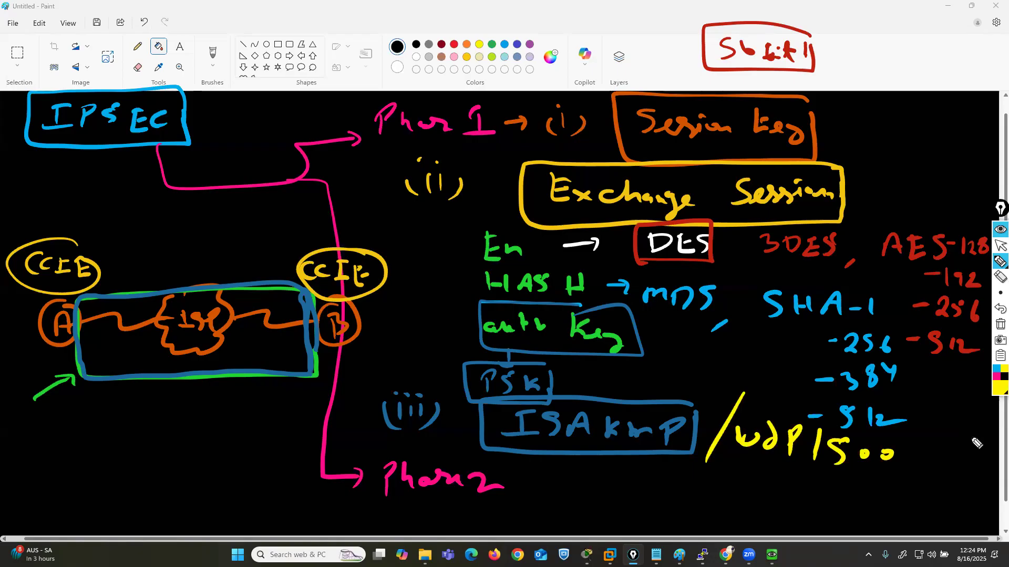
{"action": "left_click_drag", "start_coordinate": [495, 450], "coordinate": [679, 452]}
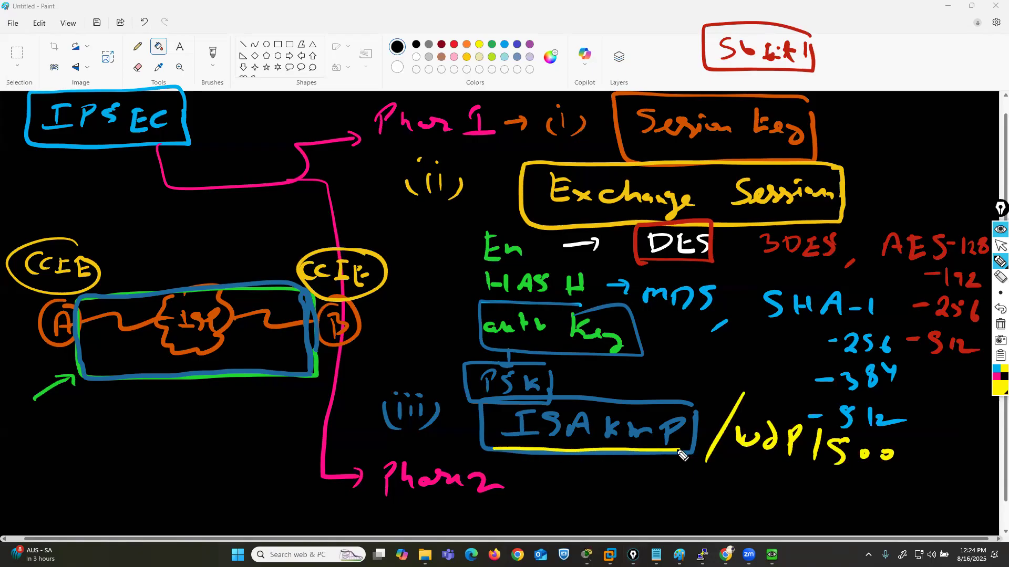
- Write IKE in yellow below the A-to-B diagram and draw a frame around it
{"action": "left_click_drag", "start_coordinate": [75, 439], "coordinate": [79, 467]}
{"action": "mouse_move", "coordinate": [50, 472]}
{"action": "left_mouse_down"}
{"action": "mouse_move", "coordinate": [96, 464]}
{"action": "mouse_move", "coordinate": [88, 435]}
{"action": "left_mouse_up"}
{"action": "mouse_move", "coordinate": [103, 436]}
{"action": "left_mouse_down"}
{"action": "mouse_move", "coordinate": [106, 460]}
{"action": "mouse_move", "coordinate": [156, 455]}
{"action": "mouse_move", "coordinate": [135, 413]}
{"action": "mouse_move", "coordinate": [111, 494]}
{"action": "mouse_move", "coordinate": [177, 440]}
{"action": "left_mouse_up"}
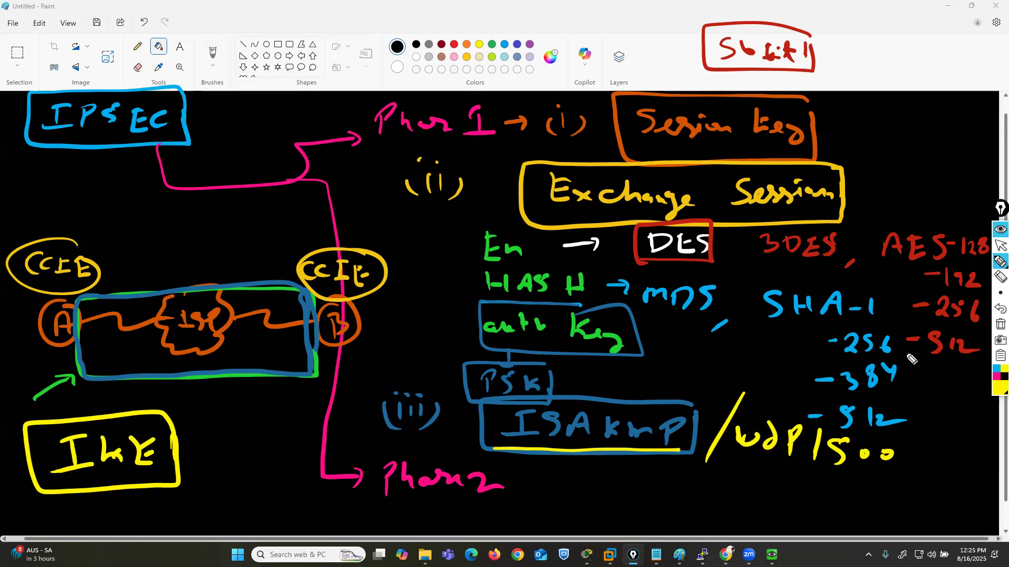
- Frame the Phase 2 label in red and draw a red inner tunnel box inside the A-to-B frame
{"action": "left_click", "coordinate": [997, 393]}
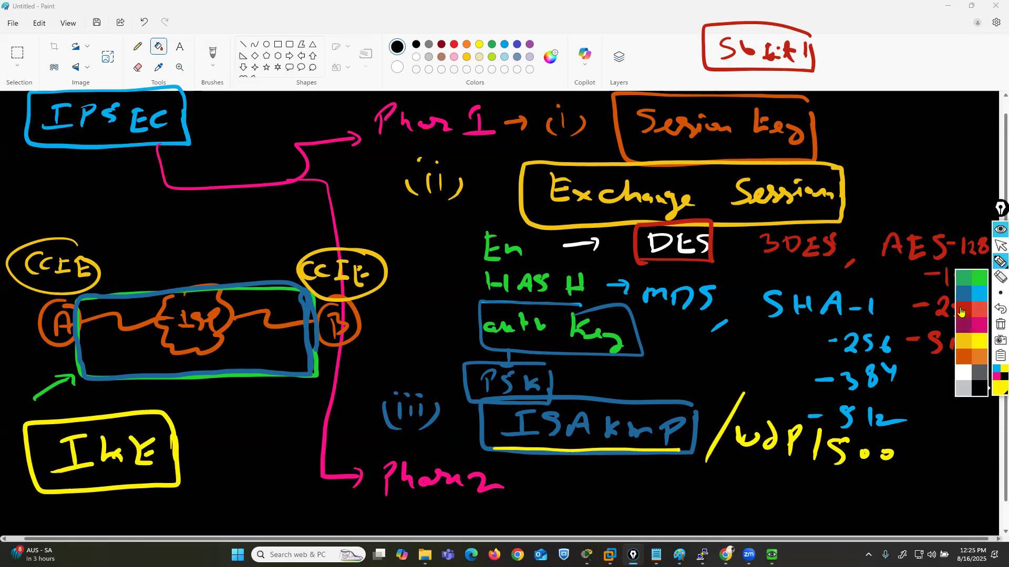
{"action": "left_click", "coordinate": [964, 310]}
{"action": "mouse_move", "coordinate": [497, 460]}
{"action": "left_mouse_down"}
{"action": "mouse_move", "coordinate": [420, 459]}
{"action": "mouse_move", "coordinate": [362, 499]}
{"action": "mouse_move", "coordinate": [479, 509]}
{"action": "mouse_move", "coordinate": [500, 473]}
{"action": "left_mouse_up"}
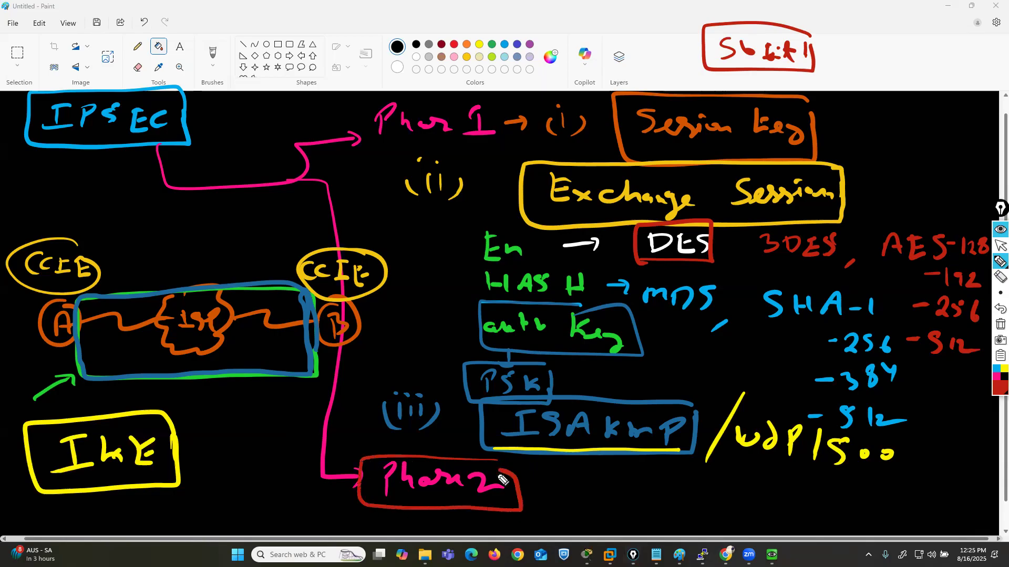
{"action": "mouse_move", "coordinate": [271, 353]}
{"action": "left_mouse_down"}
{"action": "mouse_move", "coordinate": [262, 311]}
{"action": "mouse_move", "coordinate": [131, 314]}
{"action": "mouse_move", "coordinate": [109, 342]}
{"action": "mouse_move", "coordinate": [174, 360]}
{"action": "mouse_move", "coordinate": [274, 351]}
{"action": "left_mouse_up"}
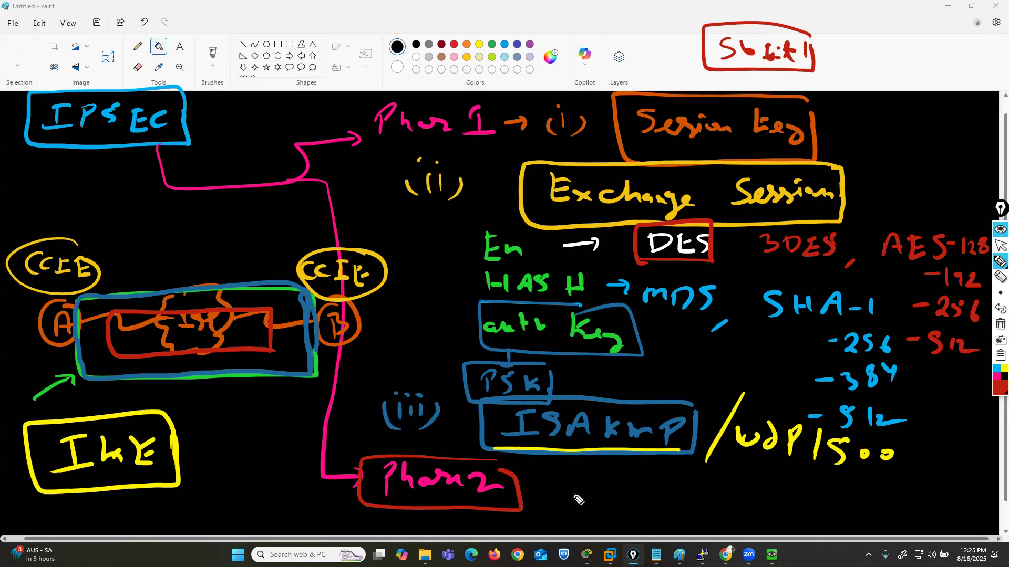
- Draw a red bracket beside Phase 2 and label its branches En and HASH
{"action": "mouse_move", "coordinate": [563, 498]}
{"action": "left_mouse_down"}
{"action": "mouse_move", "coordinate": [563, 480]}
{"action": "mouse_move", "coordinate": [595, 476]}
{"action": "mouse_move", "coordinate": [596, 506]}
{"action": "left_mouse_up"}
{"action": "mouse_move", "coordinate": [610, 463]}
{"action": "left_mouse_down"}
{"action": "mouse_move", "coordinate": [625, 480]}
{"action": "mouse_move", "coordinate": [625, 464]}
{"action": "left_mouse_up"}
{"action": "left_click_drag", "start_coordinate": [613, 471], "coordinate": [624, 471]}
{"action": "mouse_move", "coordinate": [630, 468]}
{"action": "left_mouse_down"}
{"action": "mouse_move", "coordinate": [643, 478]}
{"action": "mouse_move", "coordinate": [607, 517]}
{"action": "mouse_move", "coordinate": [619, 506]}
{"action": "left_mouse_up"}
{"action": "left_click_drag", "start_coordinate": [628, 513], "coordinate": [665, 519]}
{"action": "left_click_drag", "start_coordinate": [665, 509], "coordinate": [681, 519]}
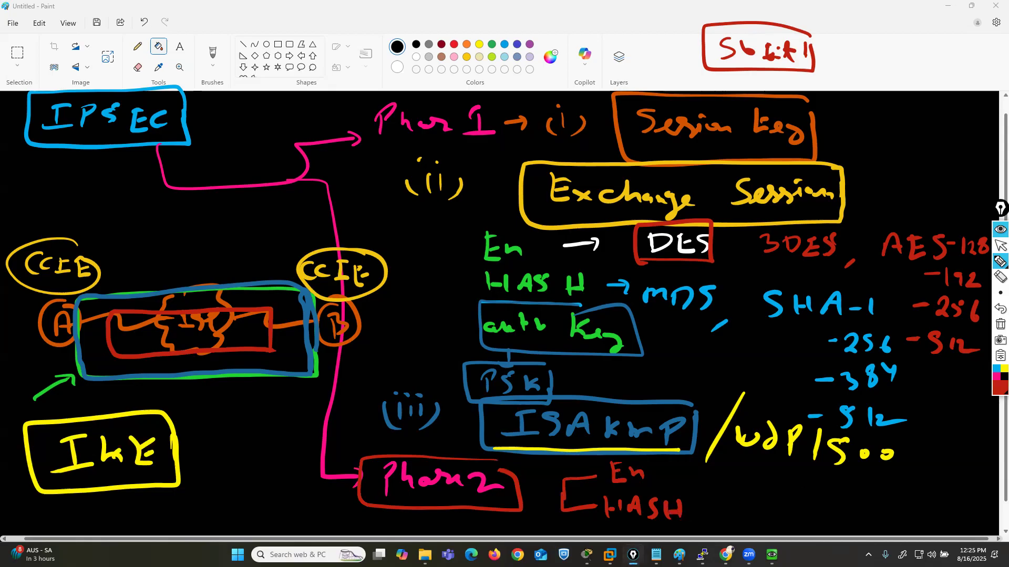
- Draw a green line from Phase 2 to a framed ESP label written in green
{"action": "left_click", "coordinate": [998, 390]}
{"action": "left_click", "coordinate": [979, 286]}
{"action": "mouse_move", "coordinate": [476, 507]}
{"action": "left_mouse_down"}
{"action": "mouse_move", "coordinate": [541, 542]}
{"action": "mouse_move", "coordinate": [763, 520]}
{"action": "mouse_move", "coordinate": [755, 527]}
{"action": "left_mouse_up"}
{"action": "mouse_move", "coordinate": [786, 510]}
{"action": "left_mouse_down"}
{"action": "mouse_move", "coordinate": [785, 530]}
{"action": "mouse_move", "coordinate": [805, 533]}
{"action": "left_mouse_up"}
{"action": "mouse_move", "coordinate": [784, 524]}
{"action": "left_mouse_down"}
{"action": "mouse_move", "coordinate": [799, 523]}
{"action": "mouse_move", "coordinate": [801, 510]}
{"action": "left_mouse_up"}
{"action": "left_click_drag", "start_coordinate": [828, 508], "coordinate": [815, 532]}
{"action": "mouse_move", "coordinate": [845, 517]}
{"action": "left_mouse_down"}
{"action": "mouse_move", "coordinate": [847, 542]}
{"action": "mouse_move", "coordinate": [852, 530]}
{"action": "left_mouse_up"}
{"action": "mouse_move", "coordinate": [880, 508]}
{"action": "left_mouse_down"}
{"action": "mouse_move", "coordinate": [878, 529]}
{"action": "mouse_move", "coordinate": [759, 520]}
{"action": "mouse_move", "coordinate": [824, 557]}
{"action": "mouse_move", "coordinate": [880, 525]}
{"action": "left_mouse_up"}
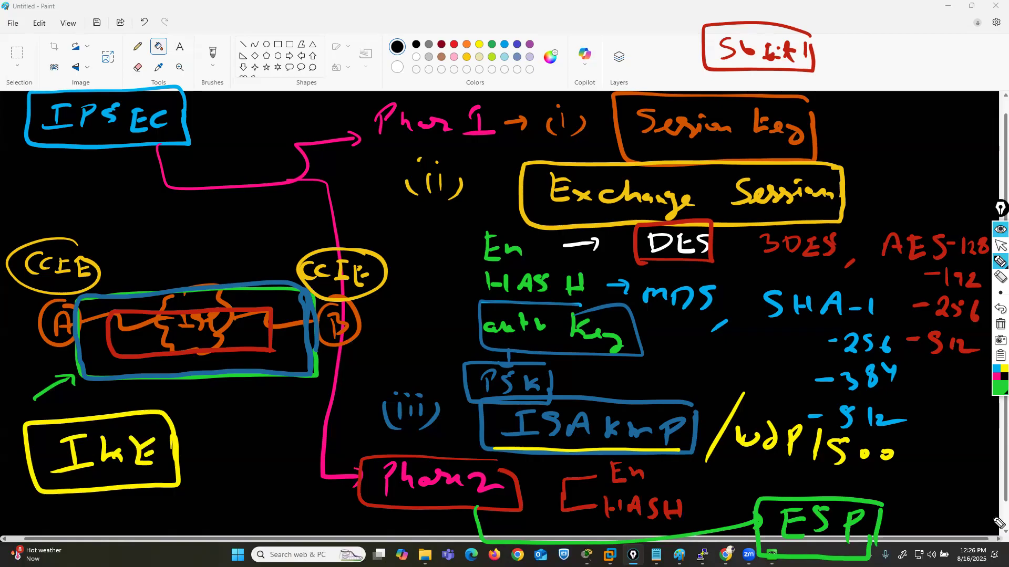
- Switch to the EVE-NG topology in Chrome and clear all the drawn annotations
{"action": "left_click", "coordinate": [998, 324]}
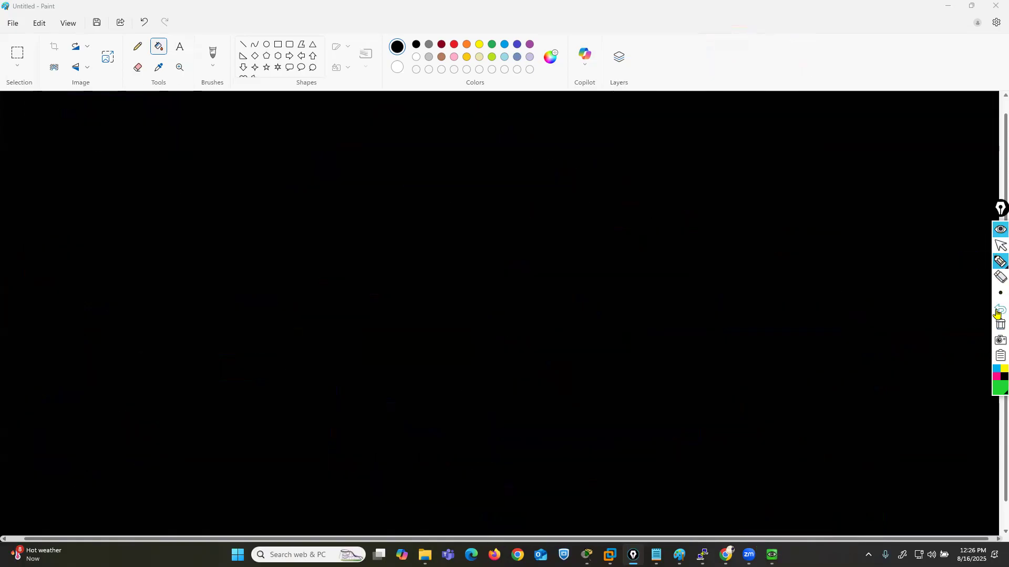
{"action": "left_click", "coordinate": [998, 311]}
{"action": "left_click", "coordinate": [998, 246]}
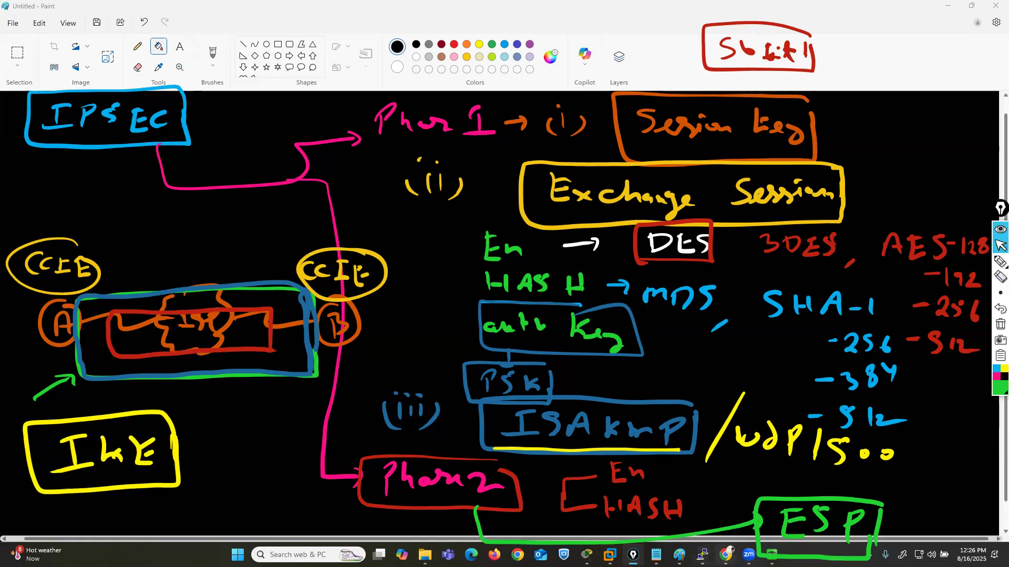
{"action": "left_click", "coordinate": [726, 555]}
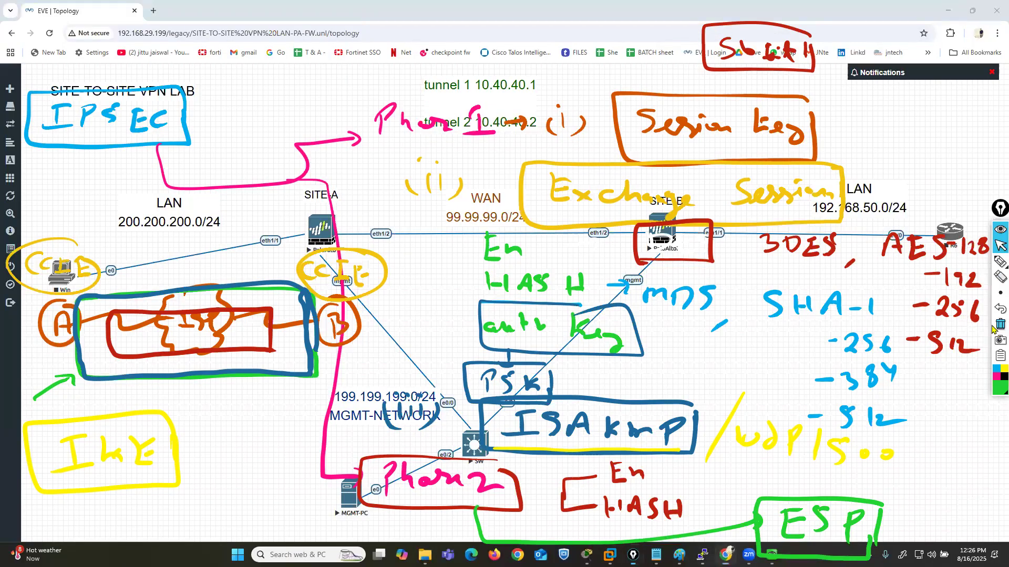
{"action": "left_click", "coordinate": [999, 324]}
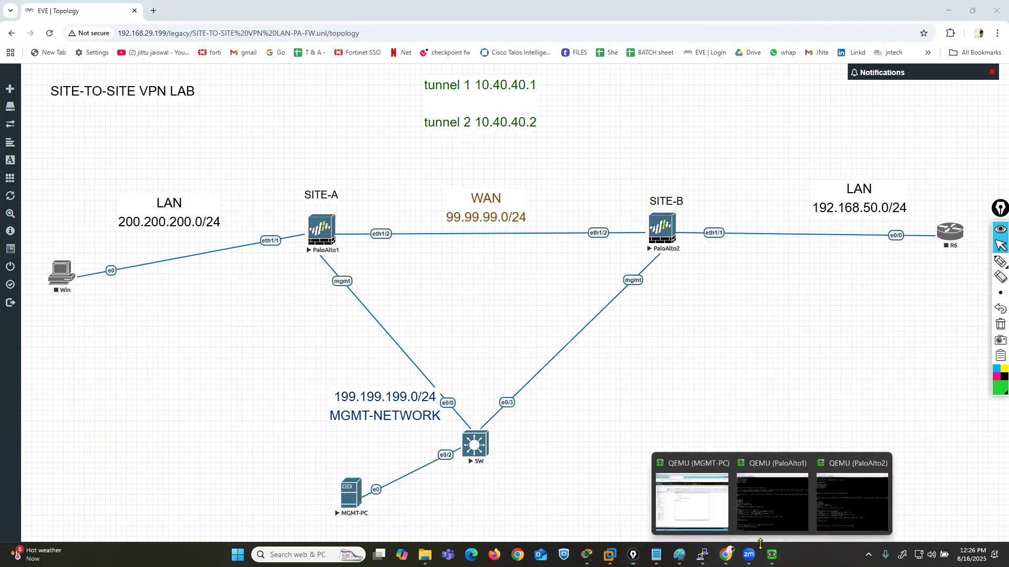
- Open the MGMT-PC console and close the commit status dialogs of both PA-VM firewalls, leaving the 199.199.199.1 firewall in view
{"action": "left_click", "coordinate": [686, 505]}
{"action": "left_click", "coordinate": [633, 419]}
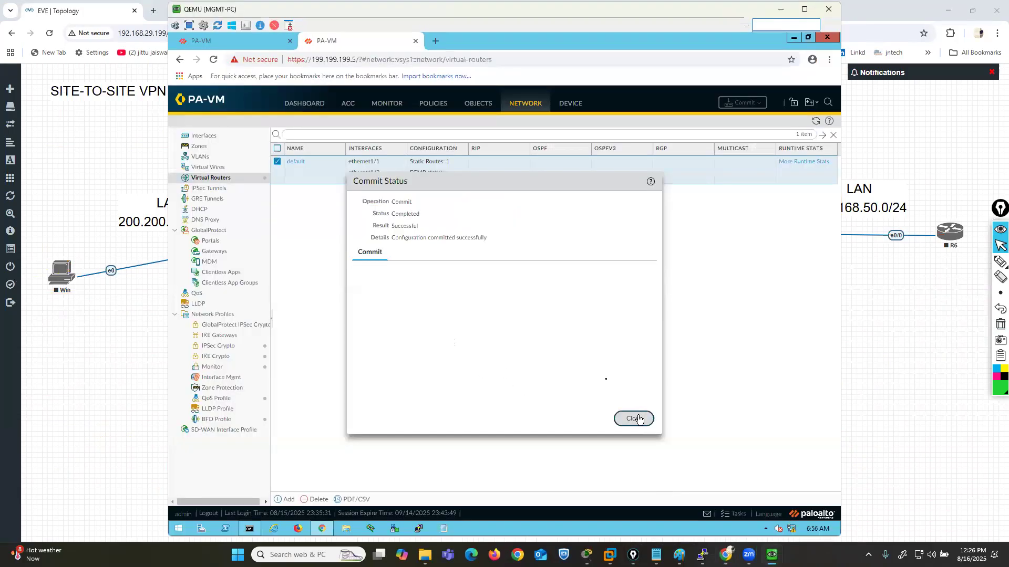
{"action": "left_click", "coordinate": [248, 38]}
{"action": "left_click", "coordinate": [640, 416]}
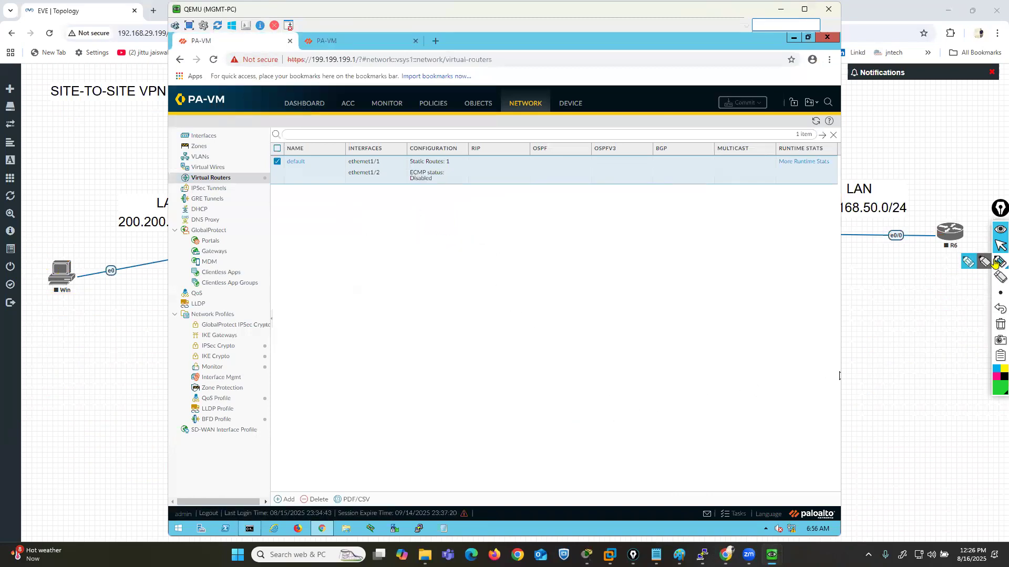
- Circle NETWORK in pink and draw pink lines out from IKE Gateways, IPSec Crypto and IKE Crypto
{"action": "left_click", "coordinate": [969, 263]}
{"action": "left_click", "coordinate": [996, 379]}
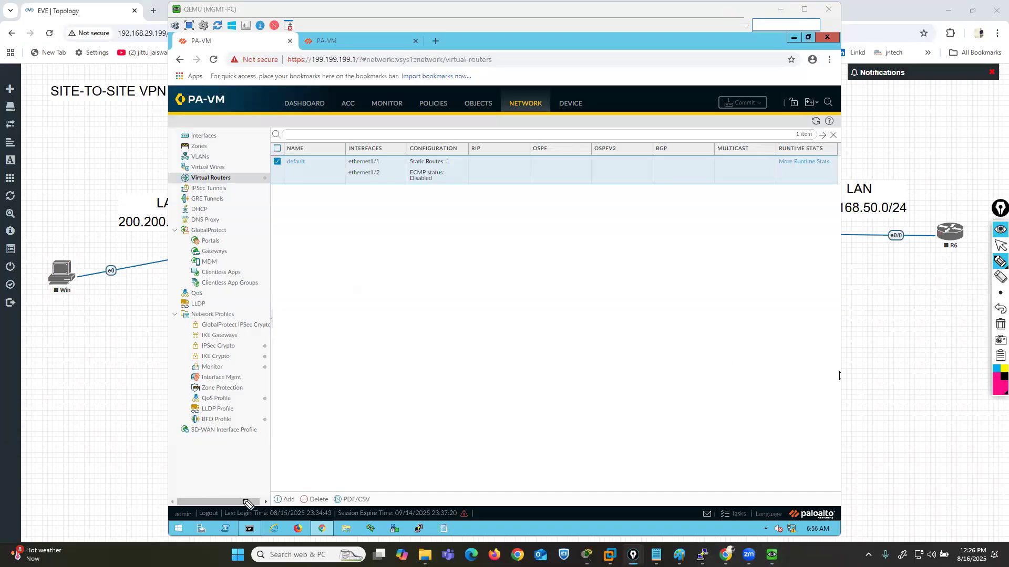
{"action": "mouse_move", "coordinate": [541, 86]}
{"action": "left_mouse_down"}
{"action": "mouse_move", "coordinate": [510, 88]}
{"action": "mouse_move", "coordinate": [528, 126]}
{"action": "mouse_move", "coordinate": [525, 77]}
{"action": "left_mouse_up"}
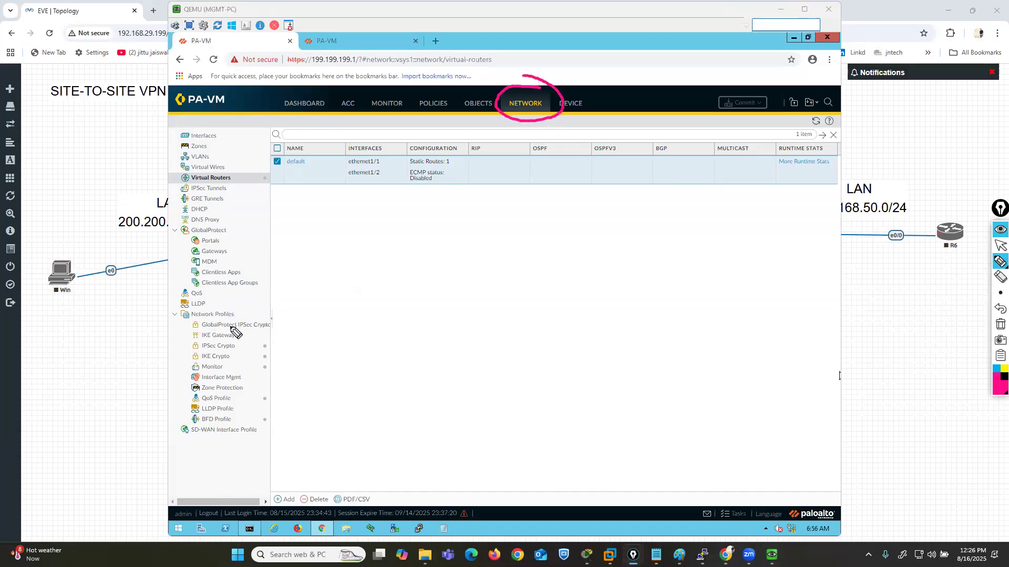
{"action": "left_click_drag", "start_coordinate": [242, 335], "coordinate": [355, 314]}
{"action": "left_click_drag", "start_coordinate": [237, 348], "coordinate": [411, 351]}
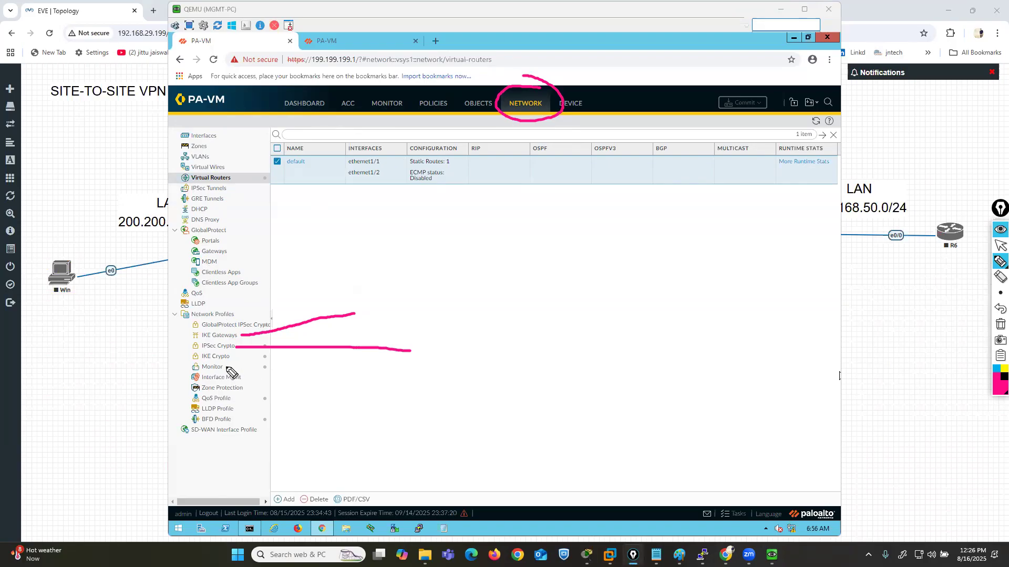
{"action": "left_click_drag", "start_coordinate": [233, 360], "coordinate": [390, 438]}
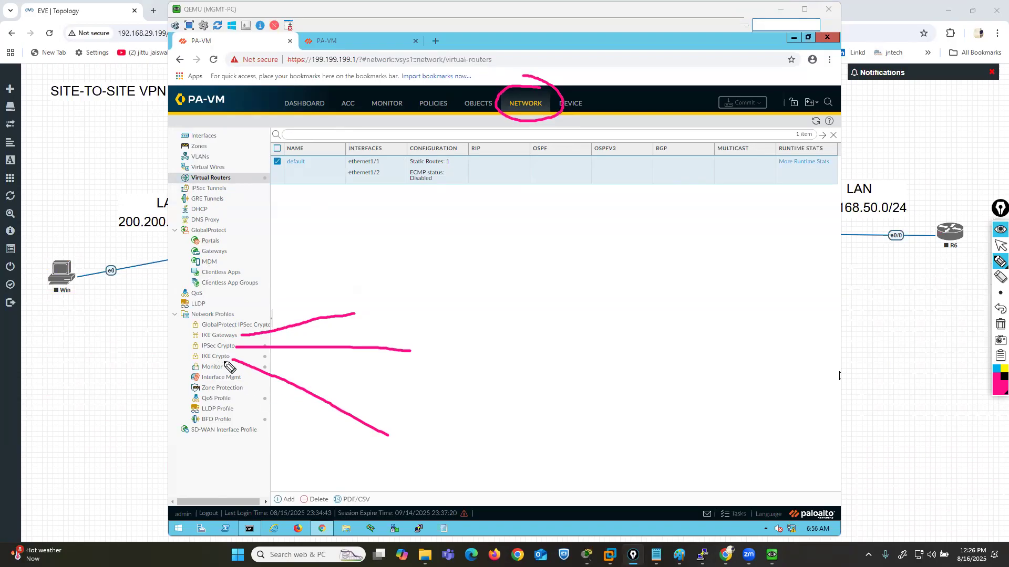
- Frame IKE Crypto in pink and write a framed Phase 1 label at the end of its line
{"action": "mouse_move", "coordinate": [232, 352]}
{"action": "left_mouse_down"}
{"action": "mouse_move", "coordinate": [187, 353]}
{"action": "mouse_move", "coordinate": [240, 368]}
{"action": "mouse_move", "coordinate": [231, 354]}
{"action": "left_mouse_up"}
{"action": "mouse_move", "coordinate": [398, 427]}
{"action": "left_mouse_down"}
{"action": "mouse_move", "coordinate": [402, 449]}
{"action": "mouse_move", "coordinate": [400, 440]}
{"action": "left_mouse_up"}
{"action": "mouse_move", "coordinate": [419, 425]}
{"action": "left_mouse_down"}
{"action": "mouse_move", "coordinate": [427, 441]}
{"action": "mouse_move", "coordinate": [500, 437]}
{"action": "mouse_move", "coordinate": [418, 422]}
{"action": "mouse_move", "coordinate": [466, 466]}
{"action": "mouse_move", "coordinate": [504, 443]}
{"action": "left_mouse_up"}
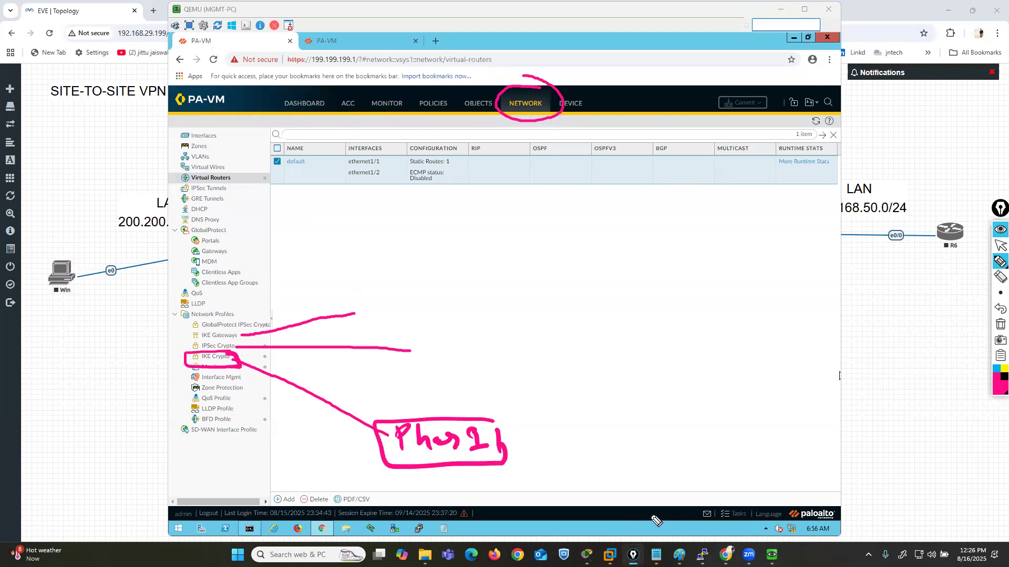
- Frame IPSec Crypto in dark blue and connect it to a framed Phase 2 label
{"action": "left_click", "coordinate": [997, 389]}
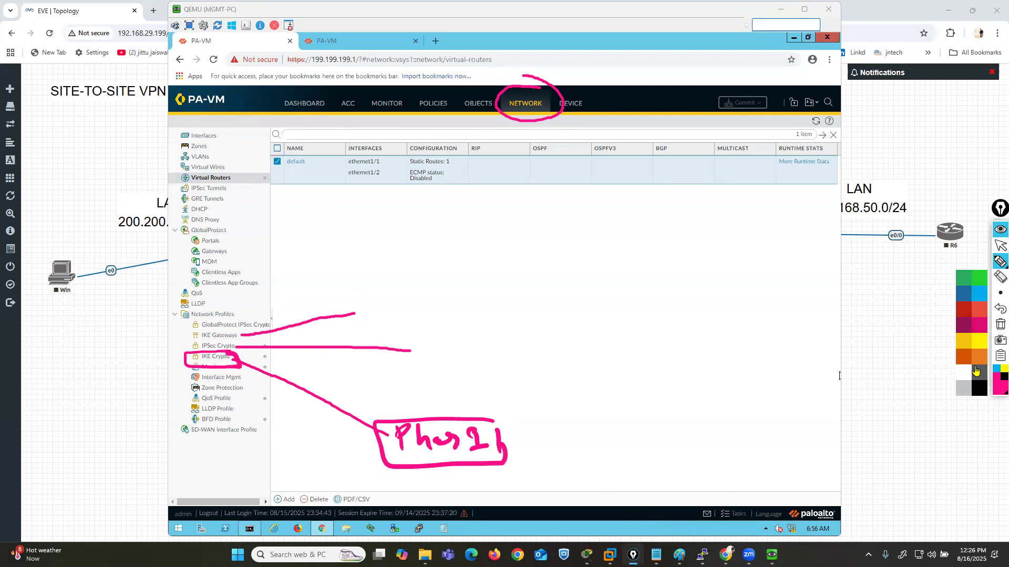
{"action": "left_click", "coordinate": [977, 356]}
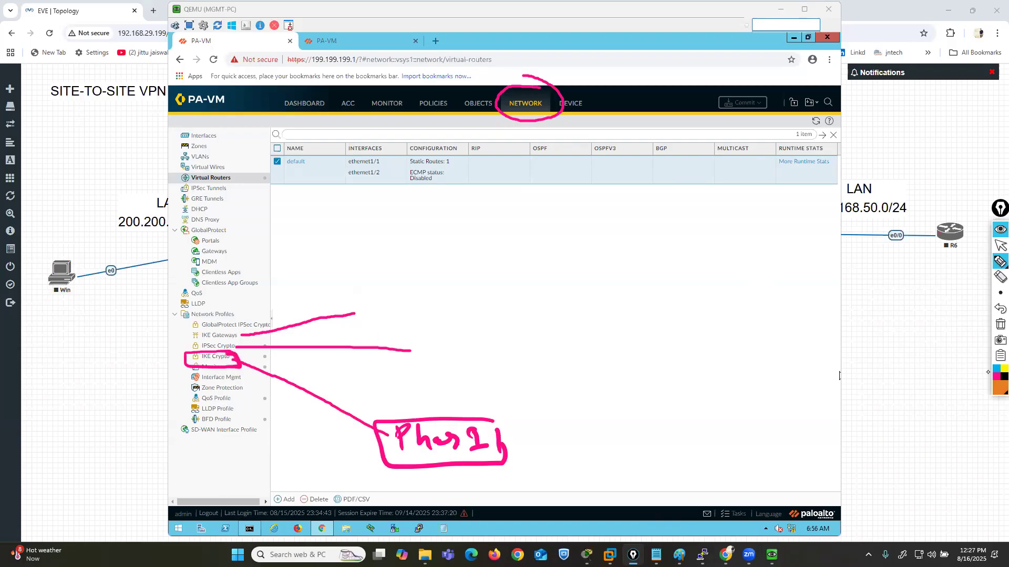
{"action": "left_click", "coordinate": [997, 389]}
{"action": "left_click", "coordinate": [965, 297]}
{"action": "mouse_move", "coordinate": [240, 347]}
{"action": "left_mouse_down"}
{"action": "mouse_move", "coordinate": [184, 350]}
{"action": "mouse_move", "coordinate": [220, 357]}
{"action": "mouse_move", "coordinate": [243, 357]}
{"action": "mouse_move", "coordinate": [241, 344]}
{"action": "mouse_move", "coordinate": [416, 345]}
{"action": "mouse_move", "coordinate": [433, 362]}
{"action": "mouse_move", "coordinate": [436, 347]}
{"action": "left_mouse_up"}
{"action": "mouse_move", "coordinate": [455, 334]}
{"action": "left_mouse_down"}
{"action": "mouse_move", "coordinate": [462, 356]}
{"action": "mouse_move", "coordinate": [496, 349]}
{"action": "mouse_move", "coordinate": [519, 360]}
{"action": "mouse_move", "coordinate": [518, 331]}
{"action": "mouse_move", "coordinate": [419, 375]}
{"action": "mouse_move", "coordinate": [552, 357]}
{"action": "mouse_move", "coordinate": [548, 345]}
{"action": "mouse_move", "coordinate": [549, 363]}
{"action": "left_mouse_up"}
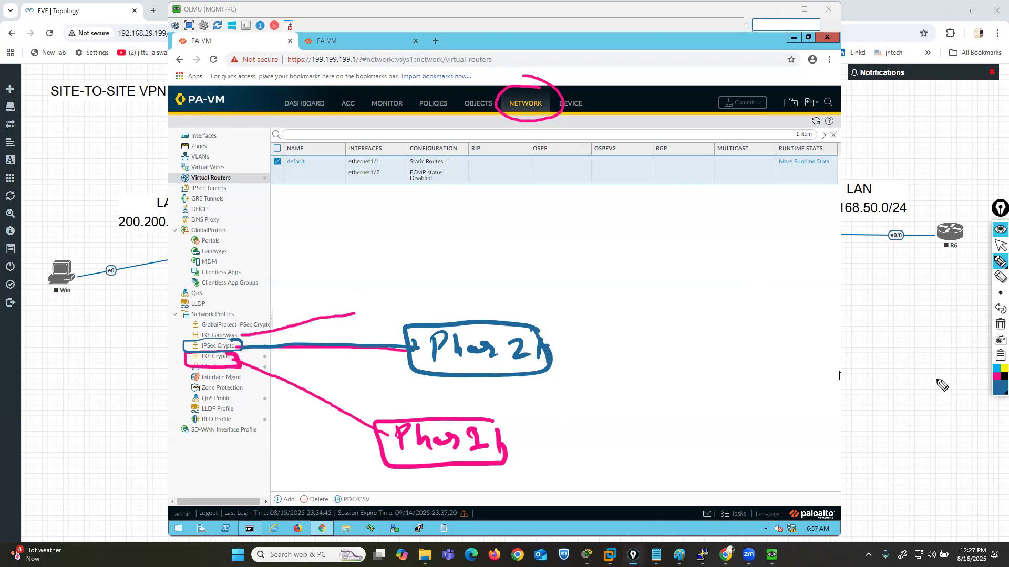
- Frame IKE Gateways in dark green and connect it to framed Session Key and Remote Peer labels joined by a plus sign
{"action": "left_click", "coordinate": [997, 391]}
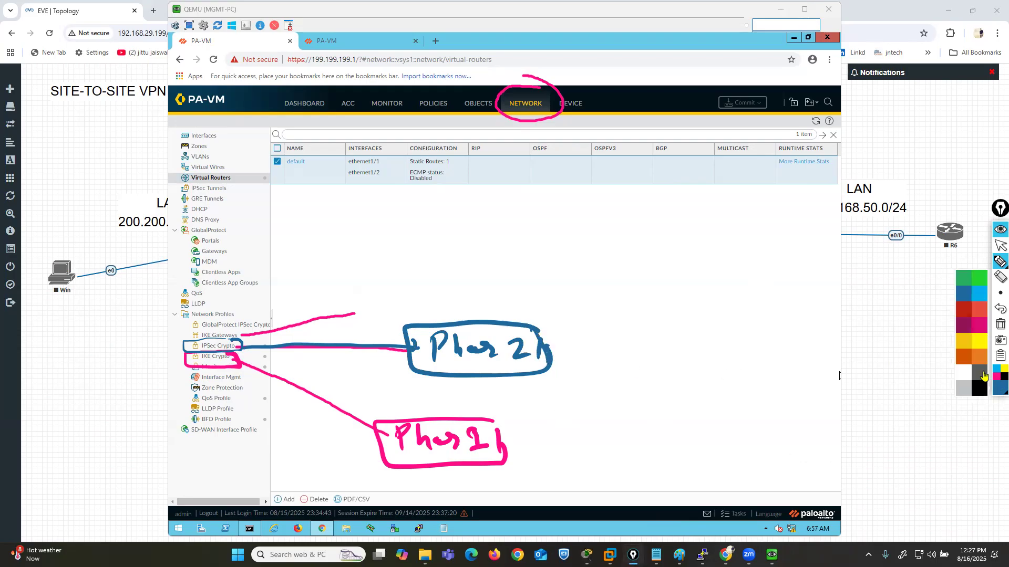
{"action": "left_click", "coordinate": [980, 316]}
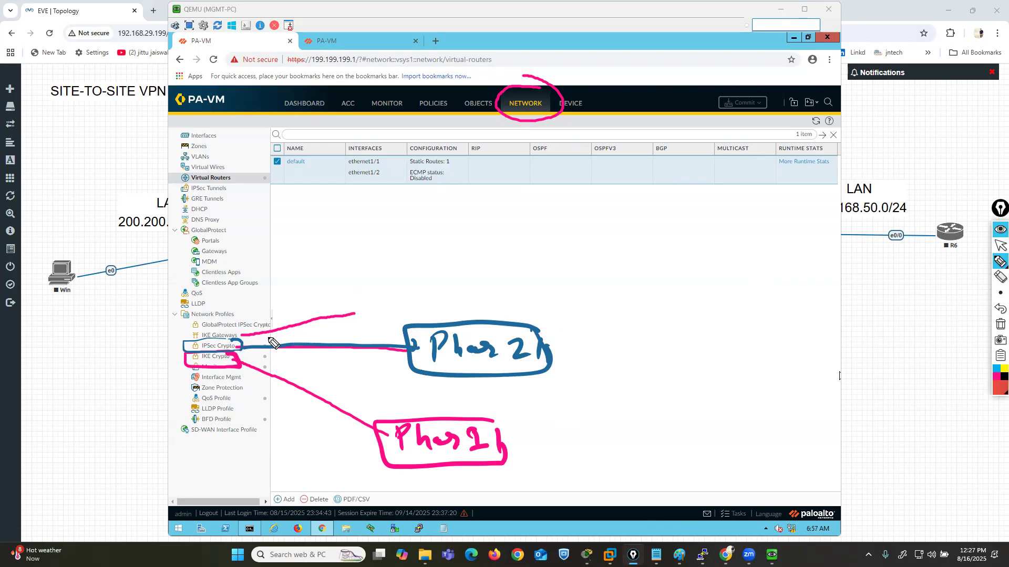
{"action": "left_click", "coordinate": [996, 395]}
{"action": "left_click", "coordinate": [967, 286]}
{"action": "mouse_move", "coordinate": [240, 348]}
{"action": "left_mouse_down"}
{"action": "mouse_move", "coordinate": [235, 329]}
{"action": "mouse_move", "coordinate": [202, 327]}
{"action": "mouse_move", "coordinate": [196, 347]}
{"action": "mouse_move", "coordinate": [259, 351]}
{"action": "mouse_move", "coordinate": [439, 292]}
{"action": "mouse_move", "coordinate": [438, 301]}
{"action": "left_mouse_up"}
{"action": "mouse_move", "coordinate": [469, 269]}
{"action": "left_mouse_down"}
{"action": "mouse_move", "coordinate": [451, 296]}
{"action": "mouse_move", "coordinate": [554, 275]}
{"action": "left_mouse_up"}
{"action": "left_click", "coordinate": [524, 259]}
{"action": "mouse_move", "coordinate": [579, 256]}
{"action": "left_mouse_down"}
{"action": "mouse_move", "coordinate": [581, 278]}
{"action": "mouse_move", "coordinate": [639, 268]}
{"action": "mouse_move", "coordinate": [427, 270]}
{"action": "mouse_move", "coordinate": [637, 286]}
{"action": "mouse_move", "coordinate": [641, 267]}
{"action": "mouse_move", "coordinate": [674, 254]}
{"action": "mouse_move", "coordinate": [663, 267]}
{"action": "mouse_move", "coordinate": [759, 265]}
{"action": "mouse_move", "coordinate": [820, 247]}
{"action": "mouse_move", "coordinate": [866, 259]}
{"action": "mouse_move", "coordinate": [735, 231]}
{"action": "mouse_move", "coordinate": [820, 286]}
{"action": "mouse_move", "coordinate": [876, 234]}
{"action": "left_mouse_up"}
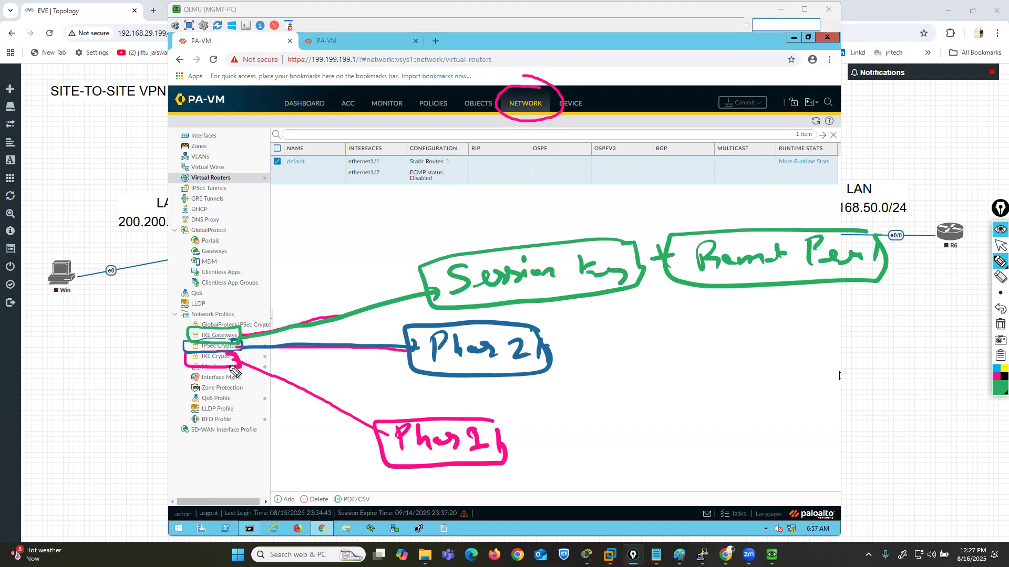
- Emphasize the three crypto entries and the Session Key and Remote Peer labels in green, and clear all annotations
{"action": "left_click_drag", "start_coordinate": [213, 362], "coordinate": [225, 359]}
{"action": "mouse_move", "coordinate": [194, 346]}
{"action": "left_mouse_down"}
{"action": "mouse_move", "coordinate": [179, 351]}
{"action": "mouse_move", "coordinate": [414, 350]}
{"action": "mouse_move", "coordinate": [409, 366]}
{"action": "mouse_move", "coordinate": [383, 375]}
{"action": "left_mouse_up"}
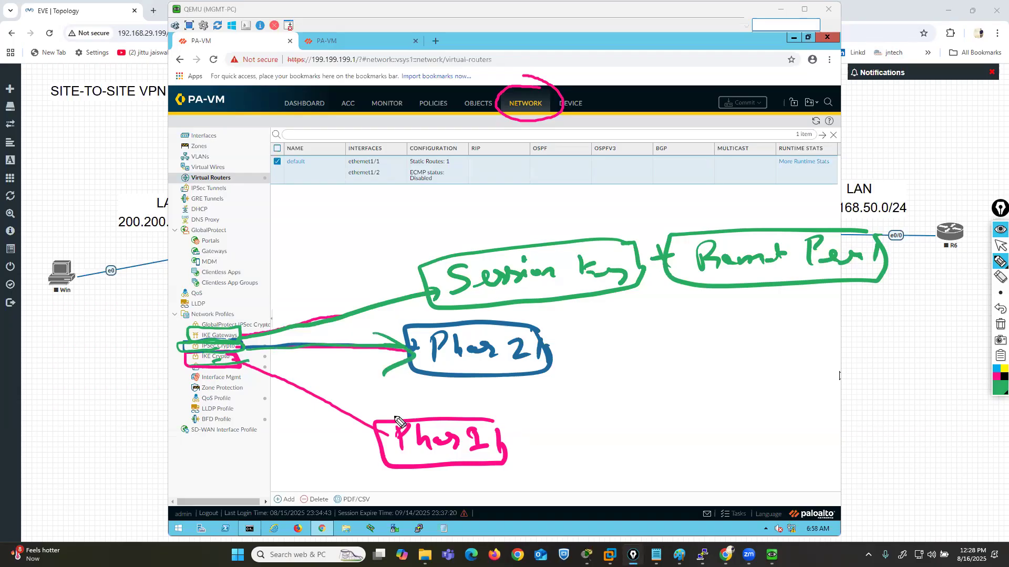
{"action": "left_click_drag", "start_coordinate": [179, 294], "coordinate": [196, 331]}
{"action": "left_click_drag", "start_coordinate": [576, 284], "coordinate": [524, 285]}
{"action": "left_click_drag", "start_coordinate": [853, 268], "coordinate": [828, 269]}
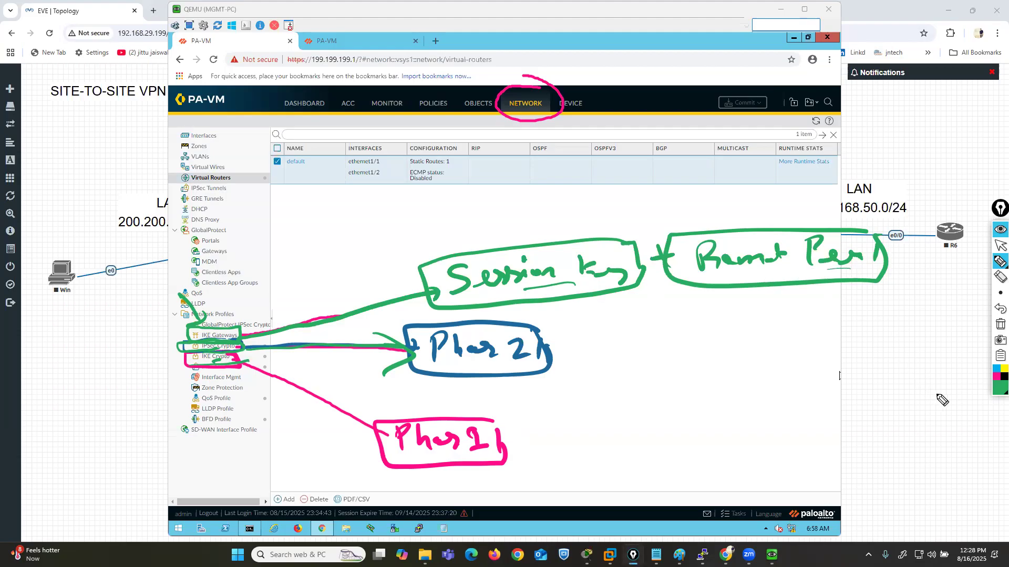
{"action": "left_click", "coordinate": [1001, 324]}
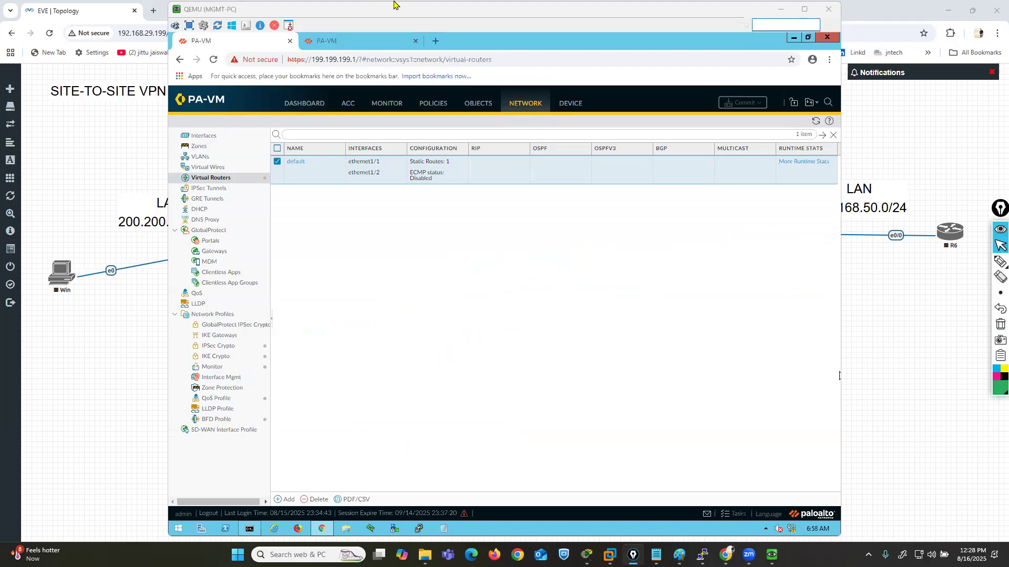
- Add an IKE crypto profile named ikeprof111 with DH group group2
{"action": "left_click", "coordinate": [214, 357]}
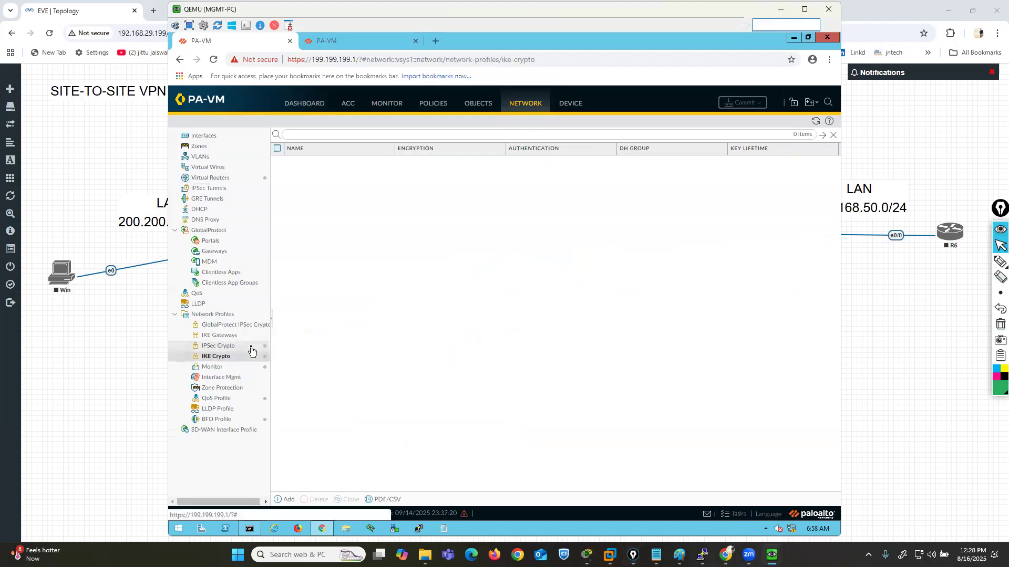
{"action": "left_click", "coordinate": [284, 499]}
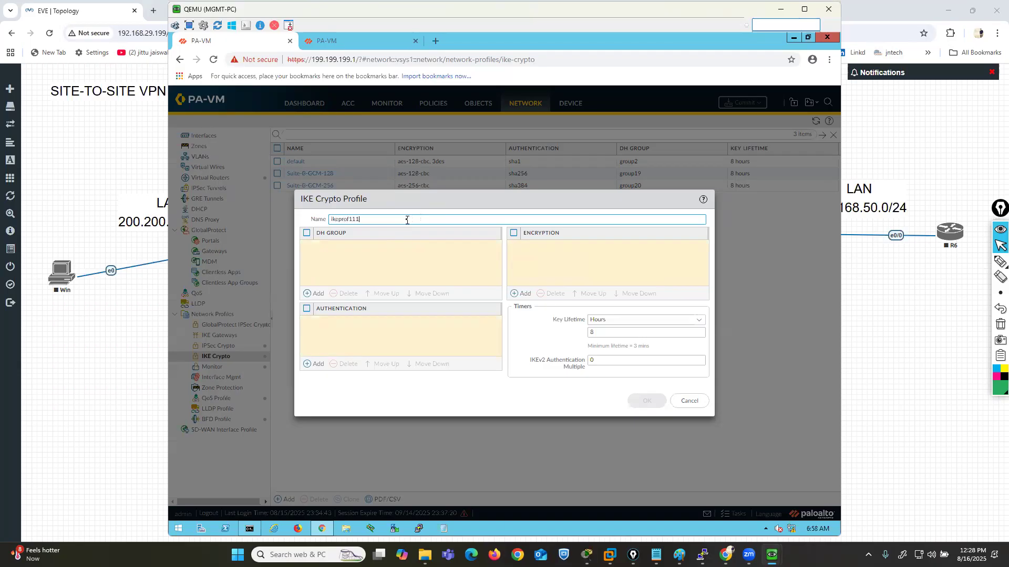
{"action": "left_click", "coordinate": [309, 295]}
{"action": "left_click", "coordinate": [339, 270]}
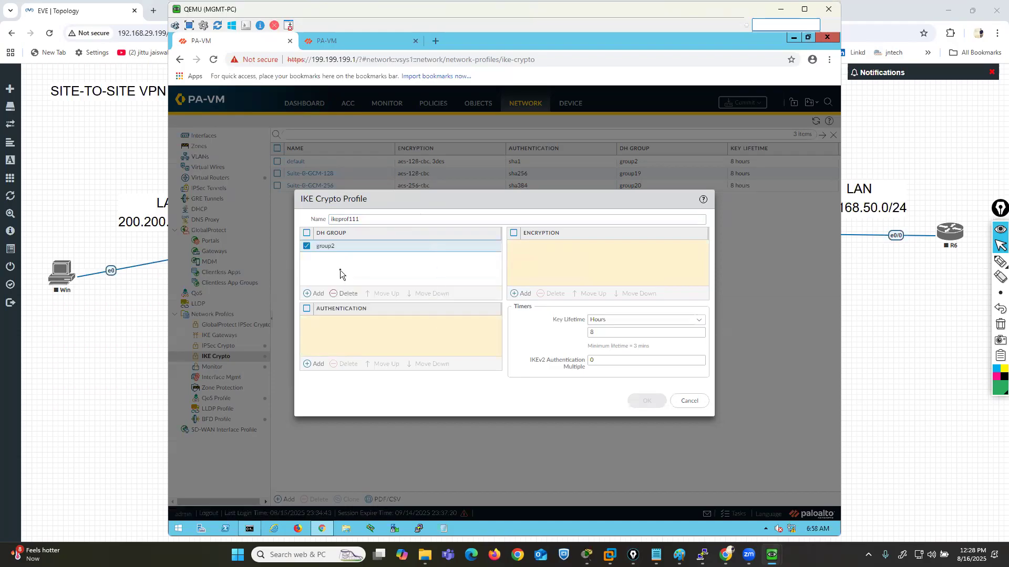
- Set the profile's authentication to md5 and its encryption to 3des
{"action": "left_click", "coordinate": [317, 364]}
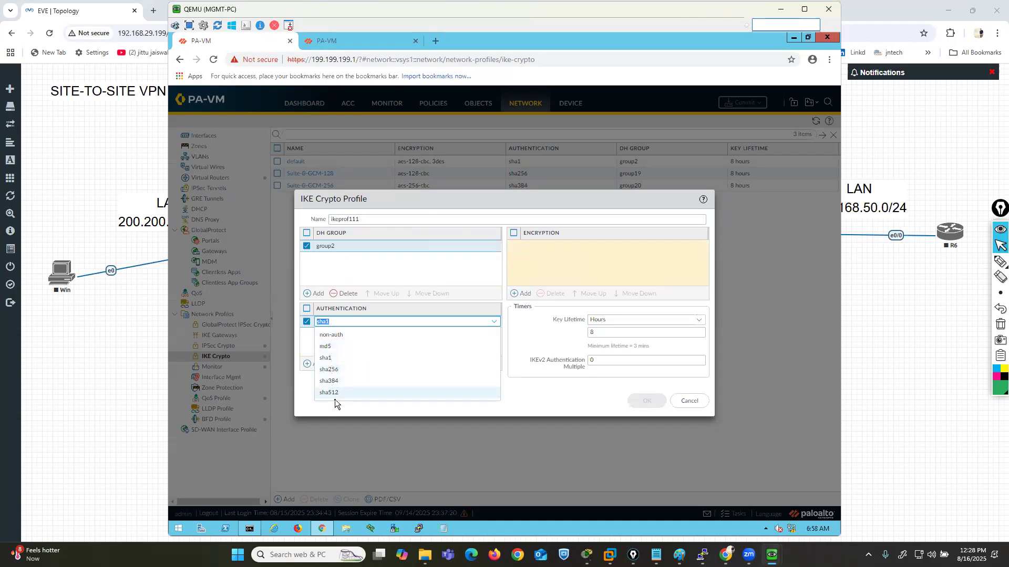
{"action": "left_click", "coordinate": [326, 347]}
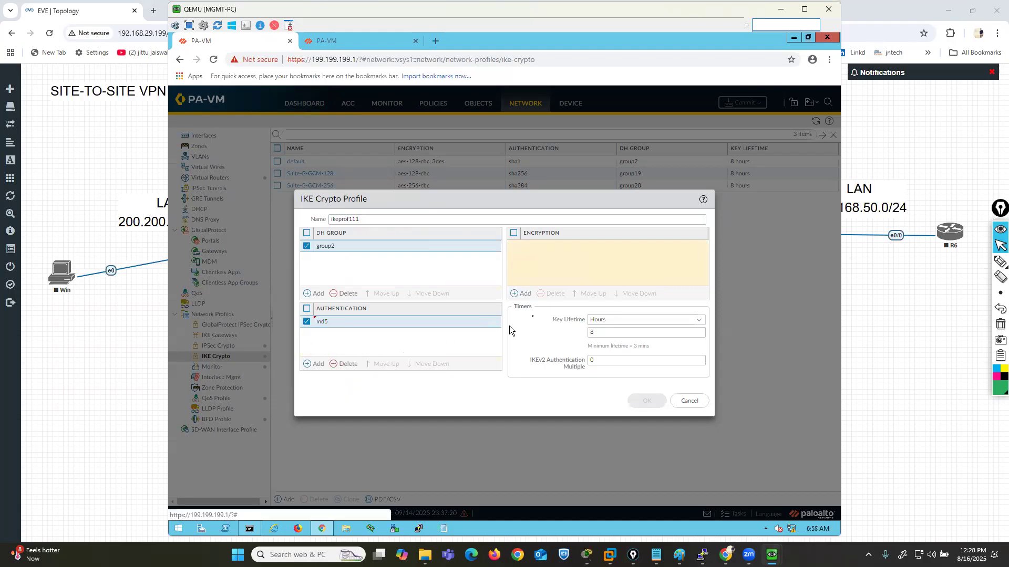
{"action": "left_click", "coordinate": [518, 293]}
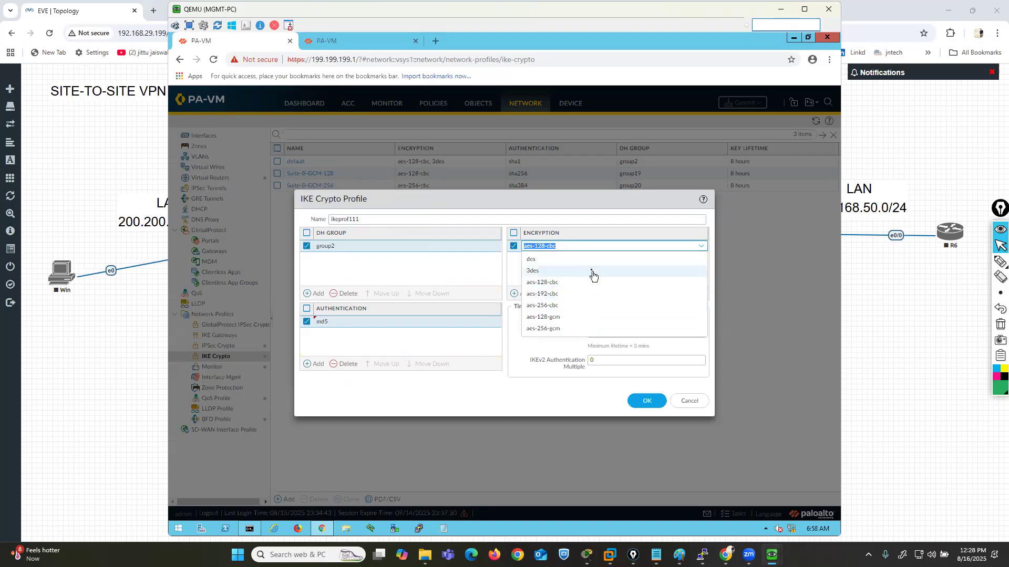
{"action": "left_click", "coordinate": [535, 273]}
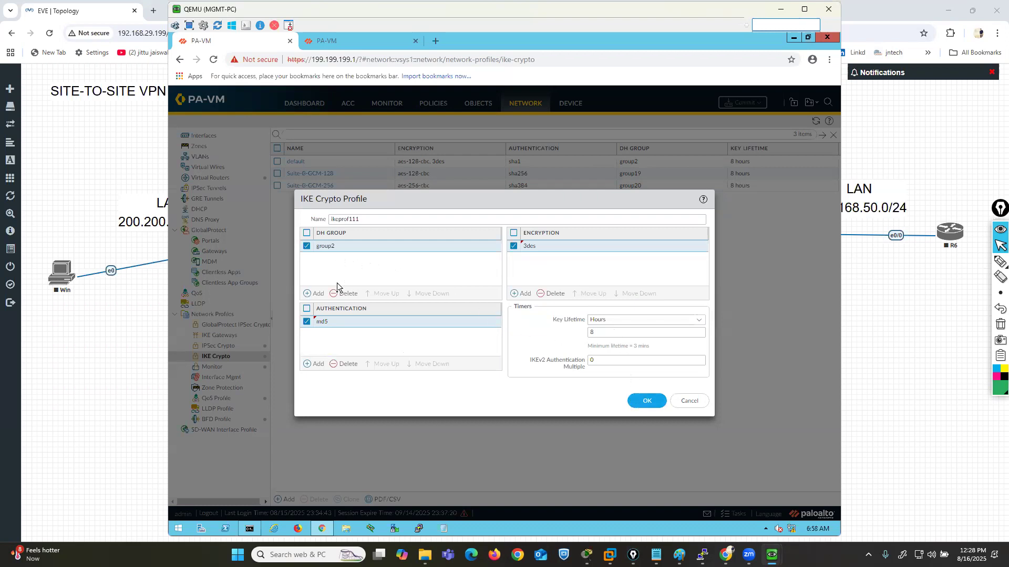
- Save the IKE crypto profile and start a new IPSec crypto profile named ipsec-crypto22
{"action": "left_click", "coordinate": [630, 398]}
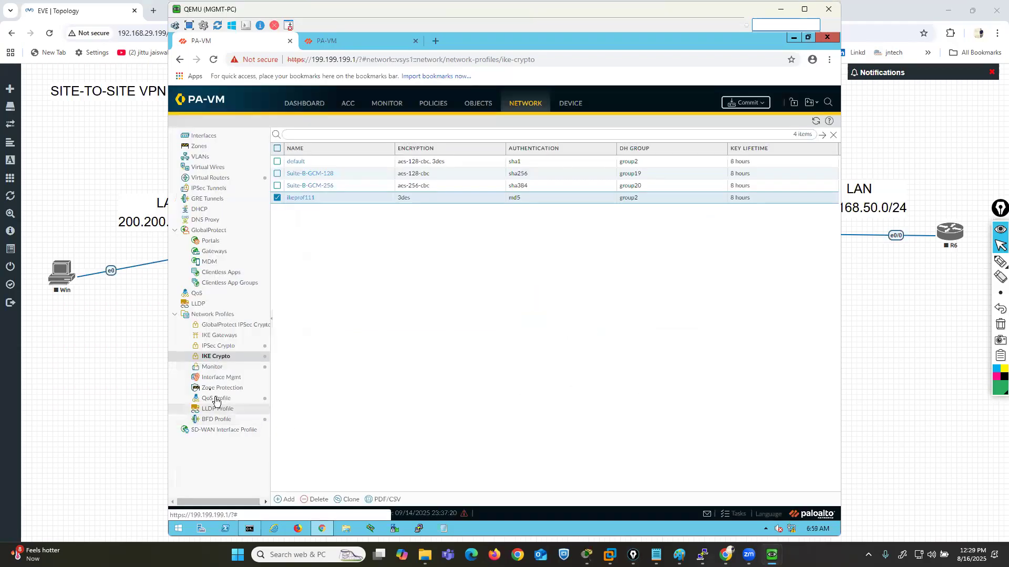
{"action": "left_click", "coordinate": [218, 346]}
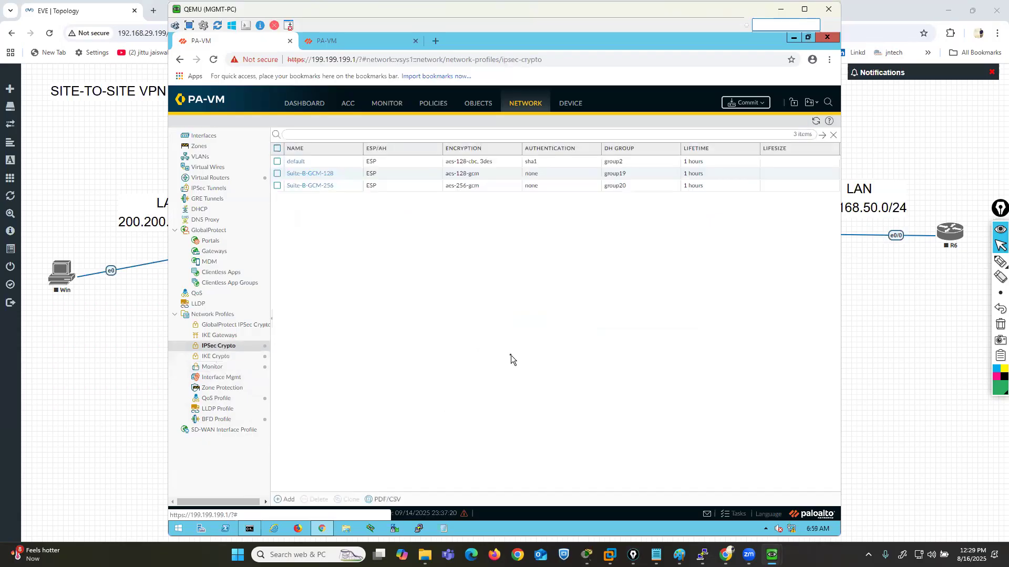
{"action": "left_click", "coordinate": [297, 491]}
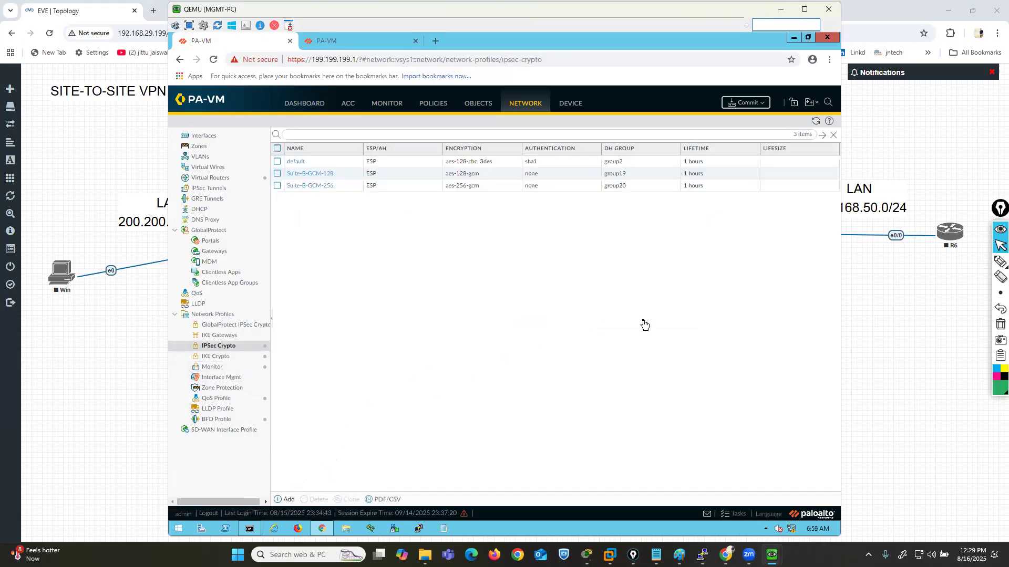
{"action": "type", "text": "ipsec-crypto22"}
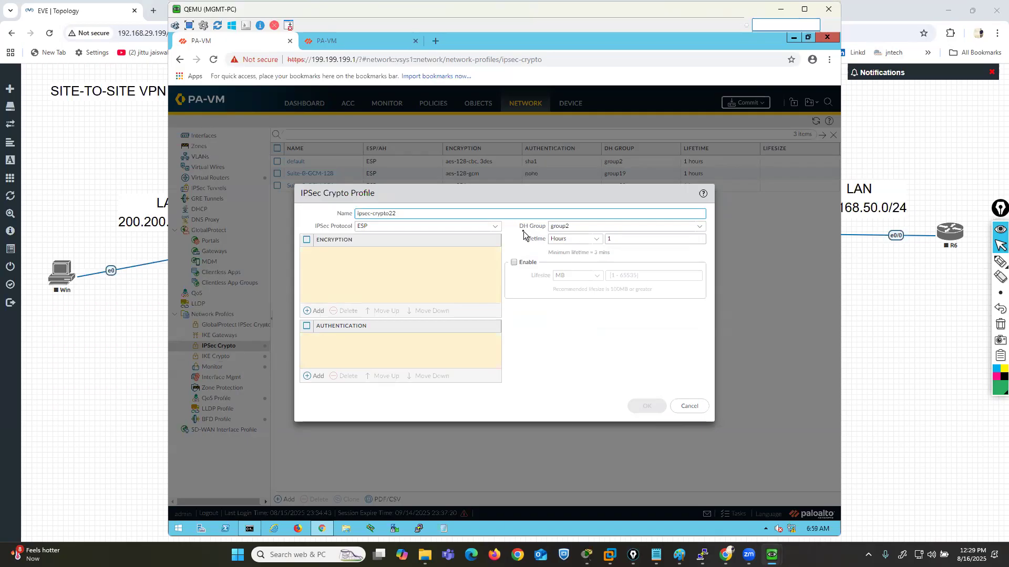
- Set the IPSec crypto profile's encryption to 3des and its authentication to md5, and save it
{"action": "left_click_drag", "start_coordinate": [317, 227], "coordinate": [342, 230]}
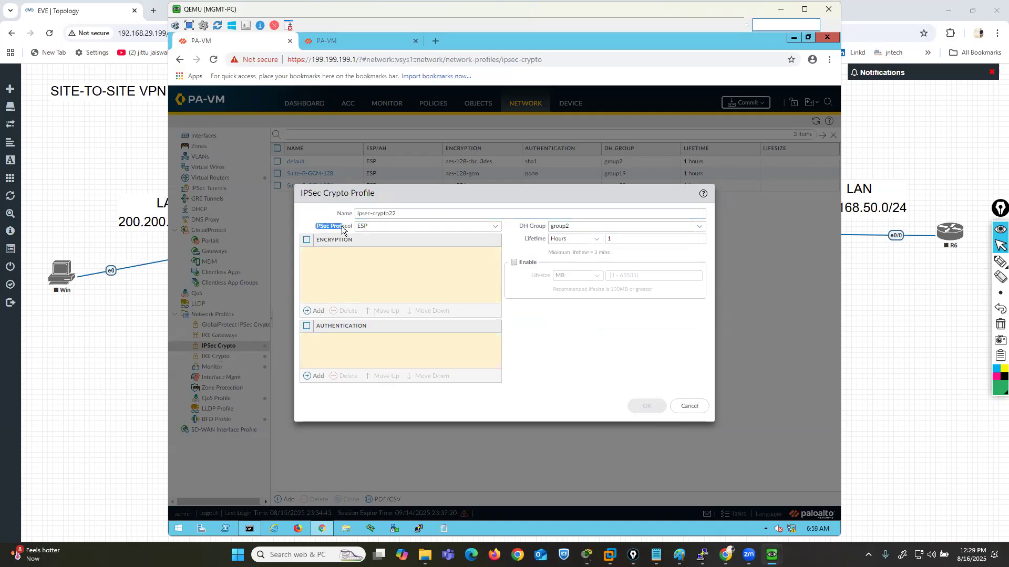
{"action": "left_click", "coordinate": [315, 311]}
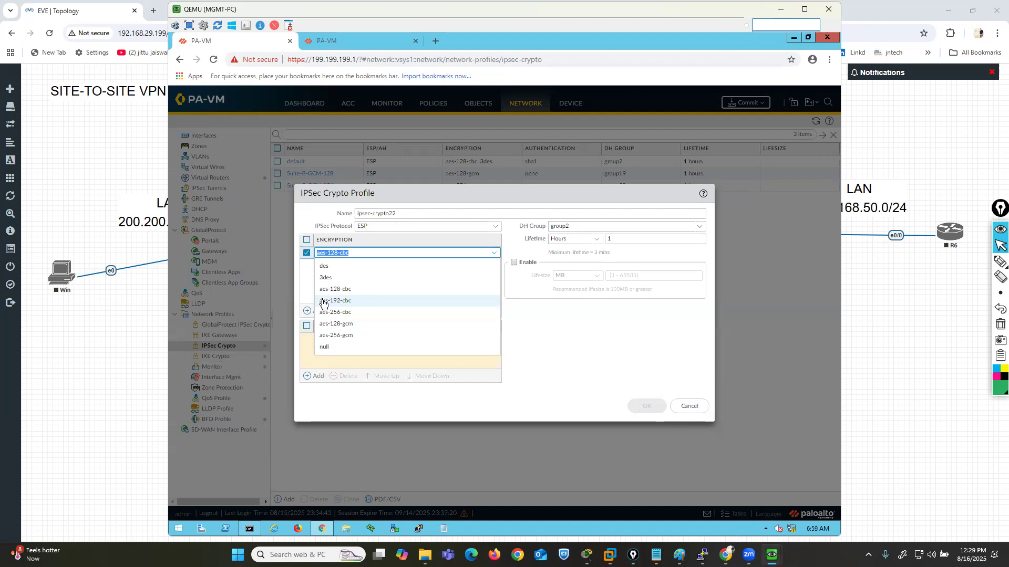
{"action": "left_click", "coordinate": [325, 280]}
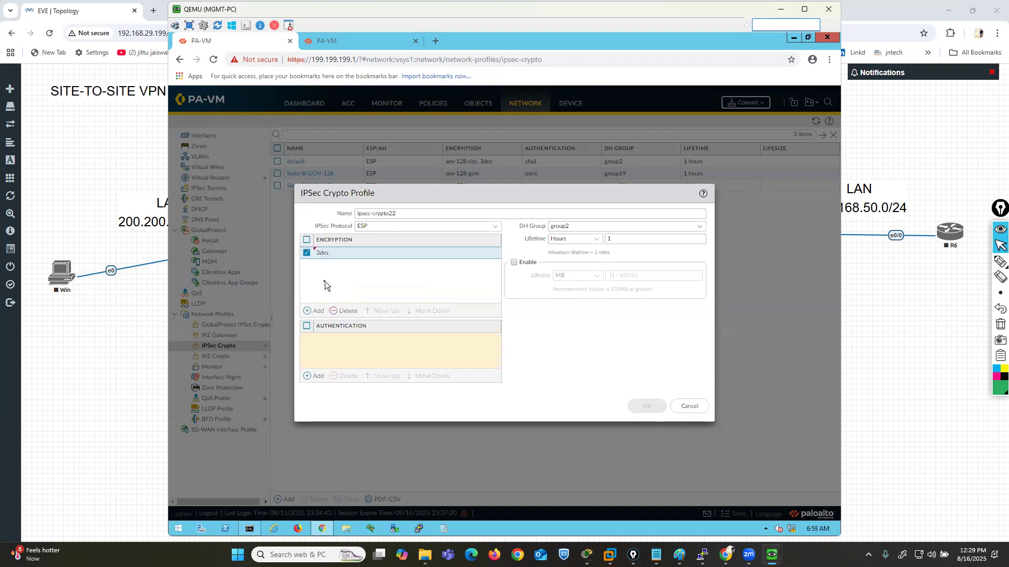
{"action": "left_click", "coordinate": [315, 375]}
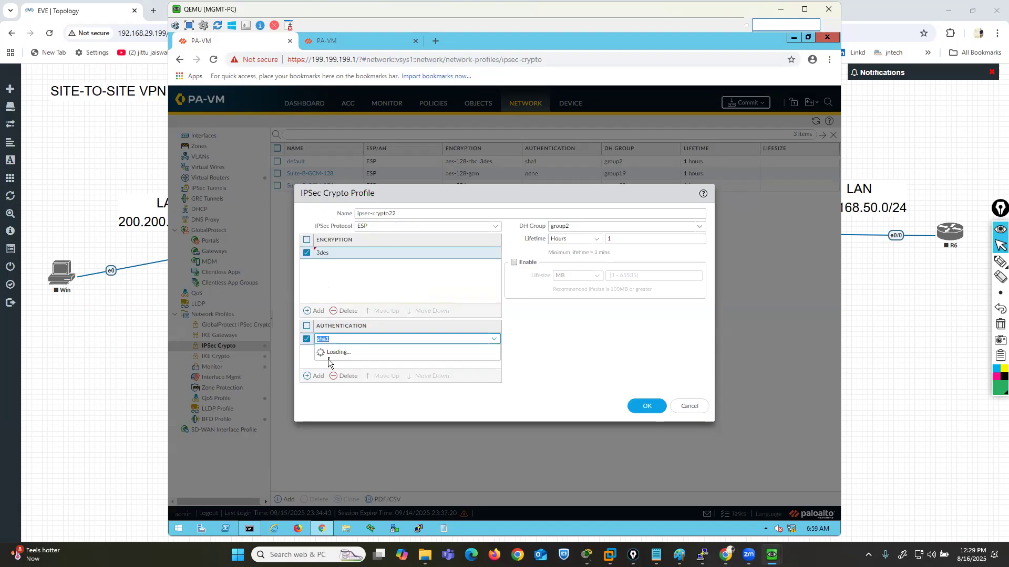
{"action": "left_click", "coordinate": [338, 350]}
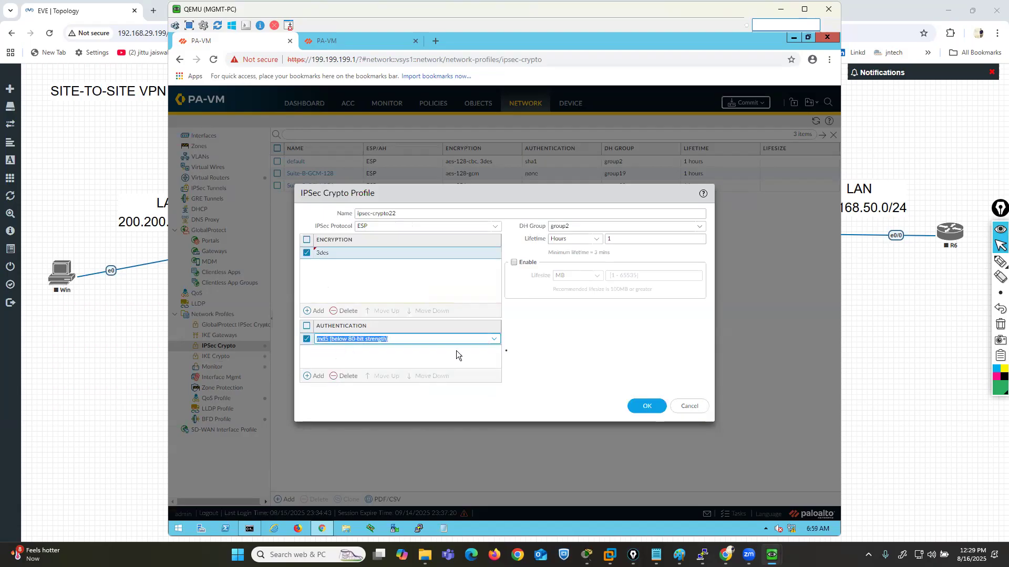
{"action": "left_click", "coordinate": [648, 405]}
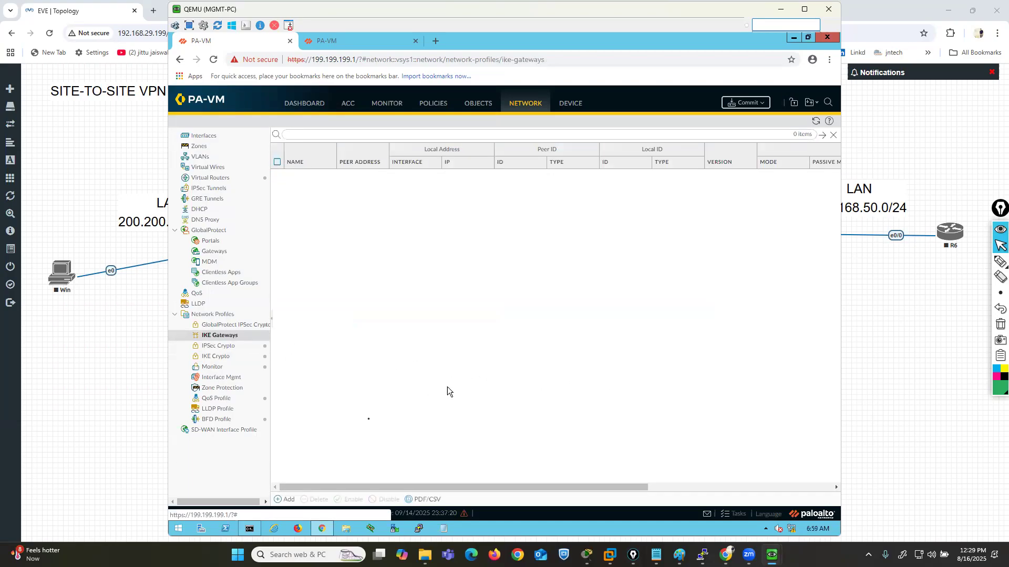
- Add an IKE gateway named ikegw33 on interface ethernet1/2 with local IP address WAN99.99.99.1
{"action": "left_click", "coordinate": [287, 500]}
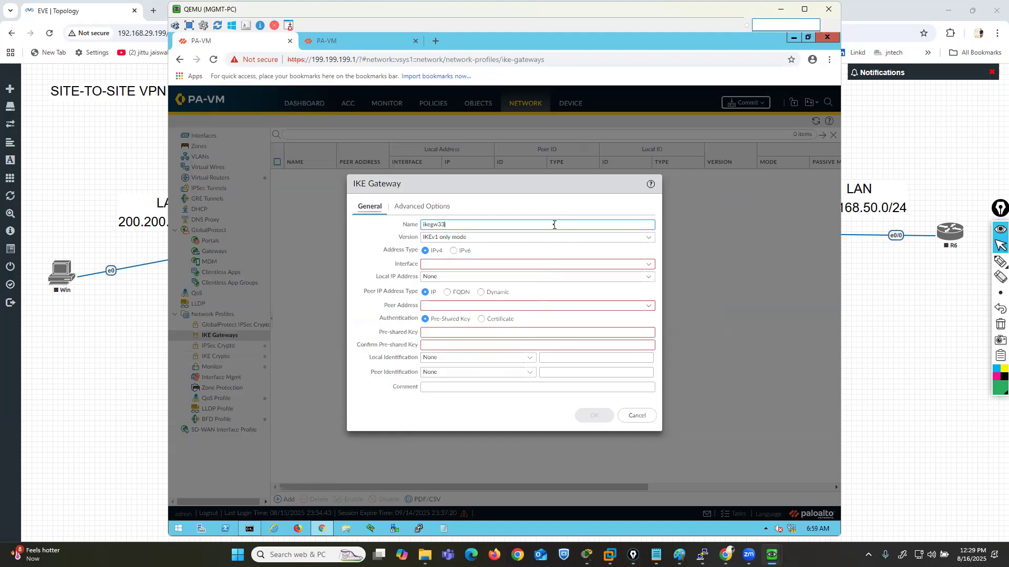
{"action": "left_click", "coordinate": [647, 265]}
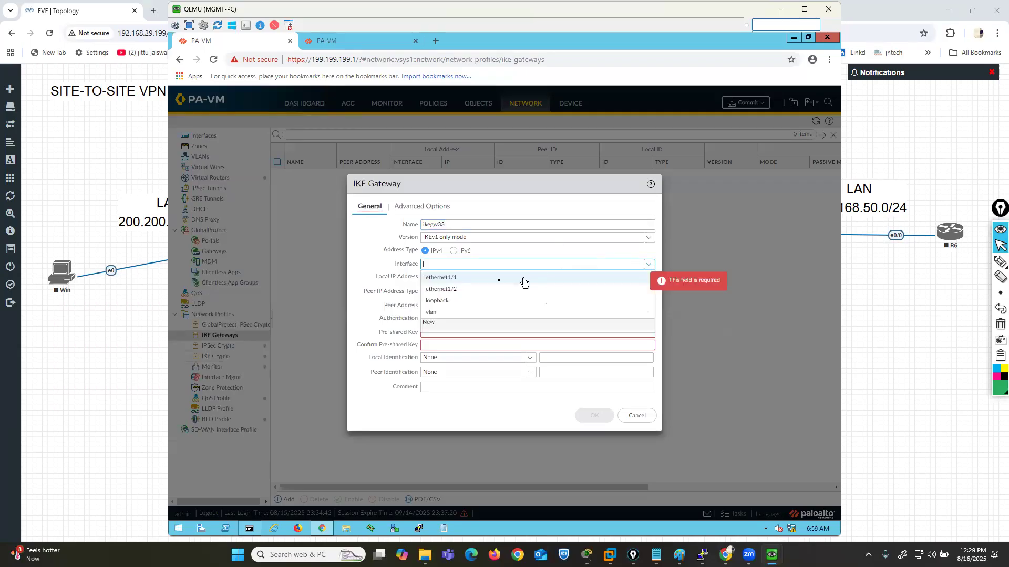
{"action": "left_click", "coordinate": [446, 289]}
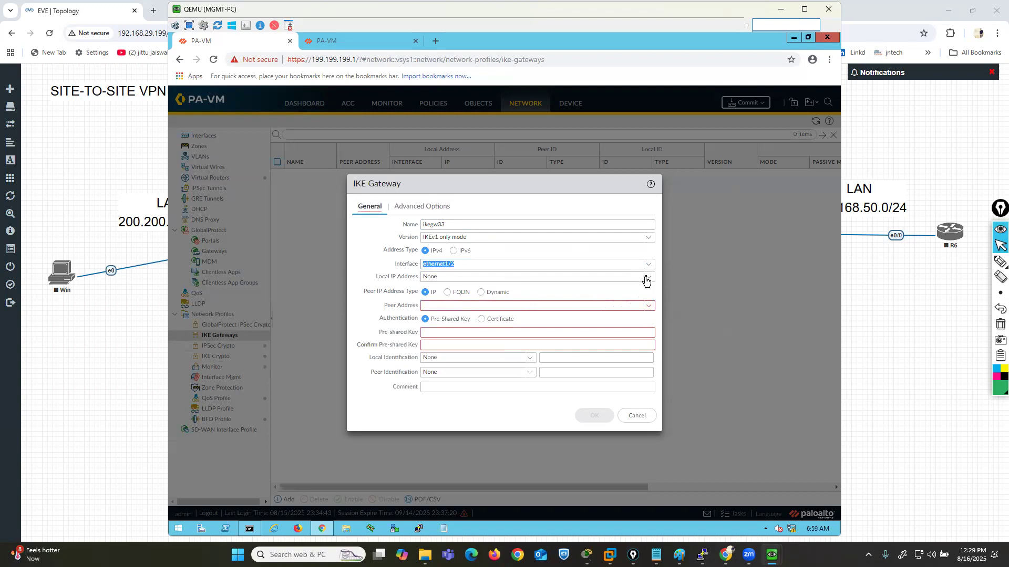
{"action": "left_click", "coordinate": [646, 281]}
{"action": "left_click", "coordinate": [442, 303]}
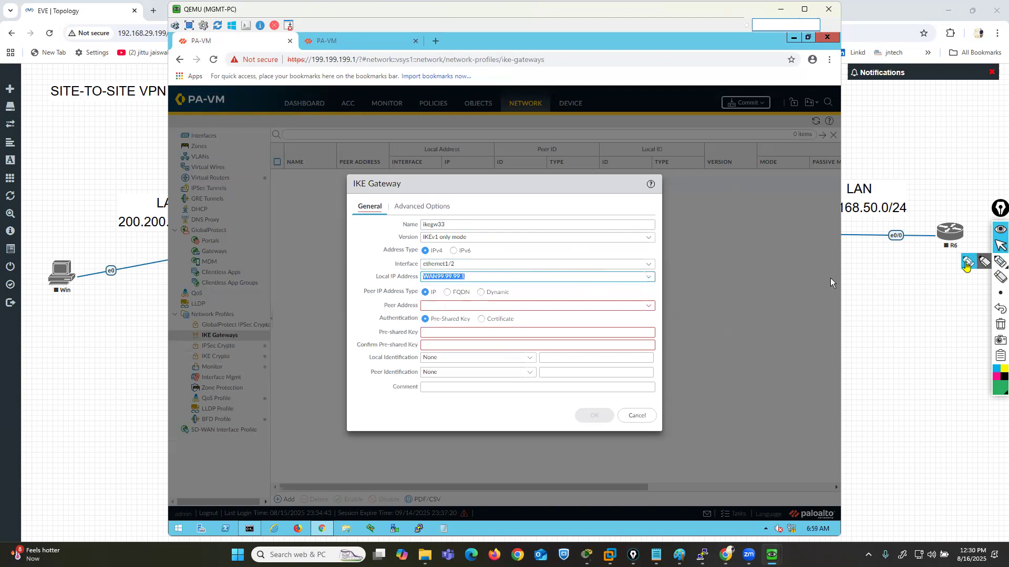
- Point a green arrow at the gateway's Peer Address field and set the peer address to 99.99.99.2
{"action": "left_click", "coordinate": [1000, 261]}
{"action": "mouse_move", "coordinate": [298, 327]}
{"action": "left_mouse_down"}
{"action": "mouse_move", "coordinate": [383, 309]}
{"action": "mouse_move", "coordinate": [363, 316]}
{"action": "left_mouse_up"}
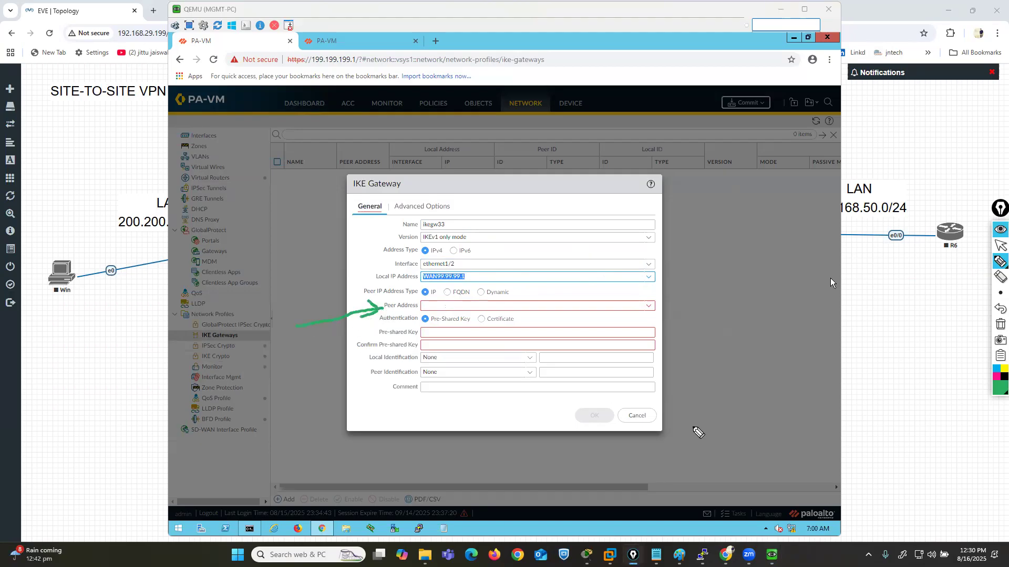
{"action": "left_click", "coordinate": [999, 245]}
{"action": "left_click", "coordinate": [535, 306]}
{"action": "type", "text": "99.99.99.2"}
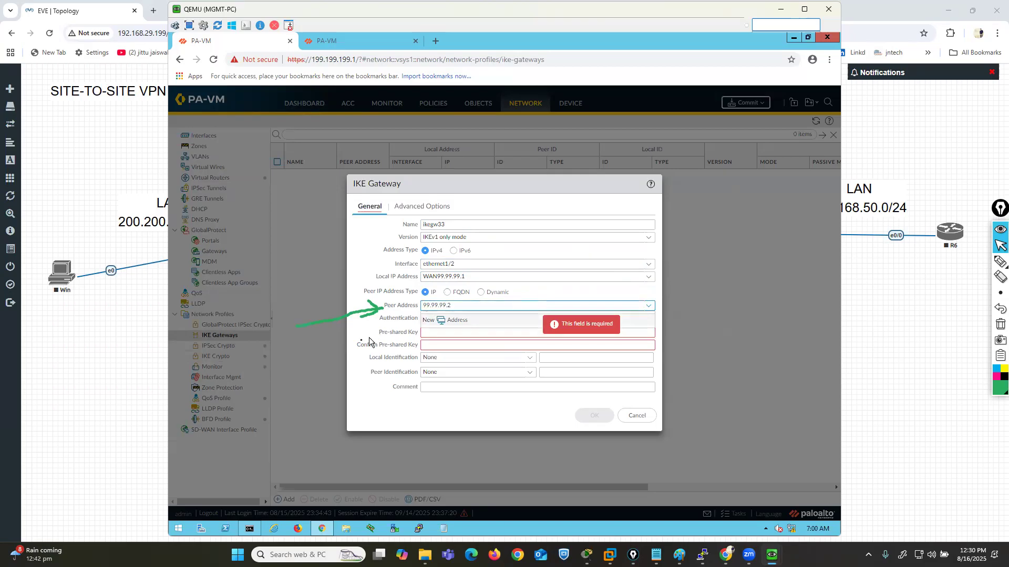
- Frame the Pre-Shared Key authentication option in pink, and clear all annotations
{"action": "left_click", "coordinate": [416, 333]}
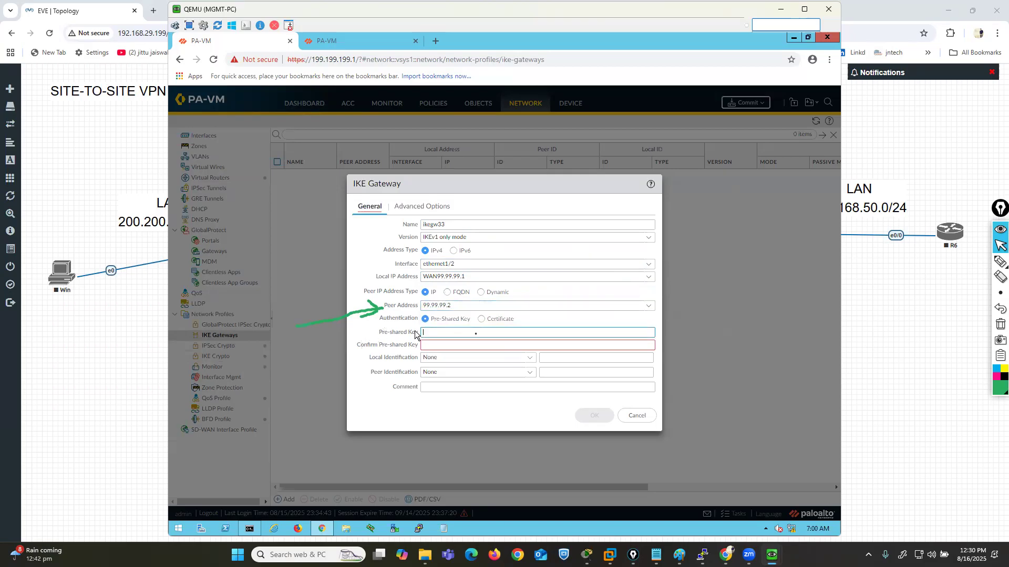
{"action": "left_click", "coordinate": [1000, 261]}
{"action": "left_click", "coordinate": [996, 376]}
{"action": "mouse_move", "coordinate": [405, 326]}
{"action": "left_mouse_down"}
{"action": "mouse_move", "coordinate": [471, 318]}
{"action": "mouse_move", "coordinate": [414, 314]}
{"action": "mouse_move", "coordinate": [413, 322]}
{"action": "left_mouse_up"}
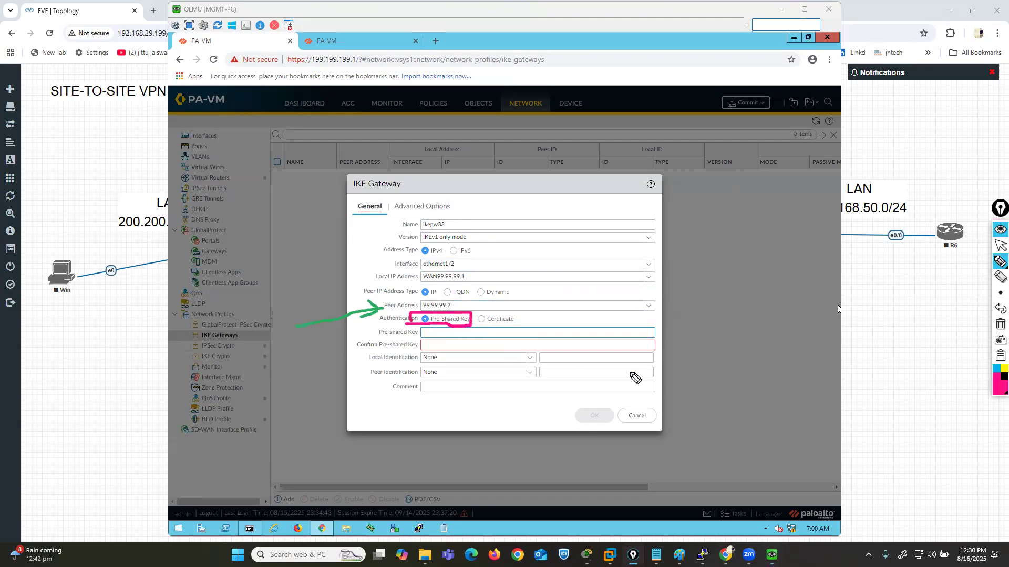
{"action": "left_click", "coordinate": [1000, 245]}
{"action": "left_click", "coordinate": [1000, 325]}
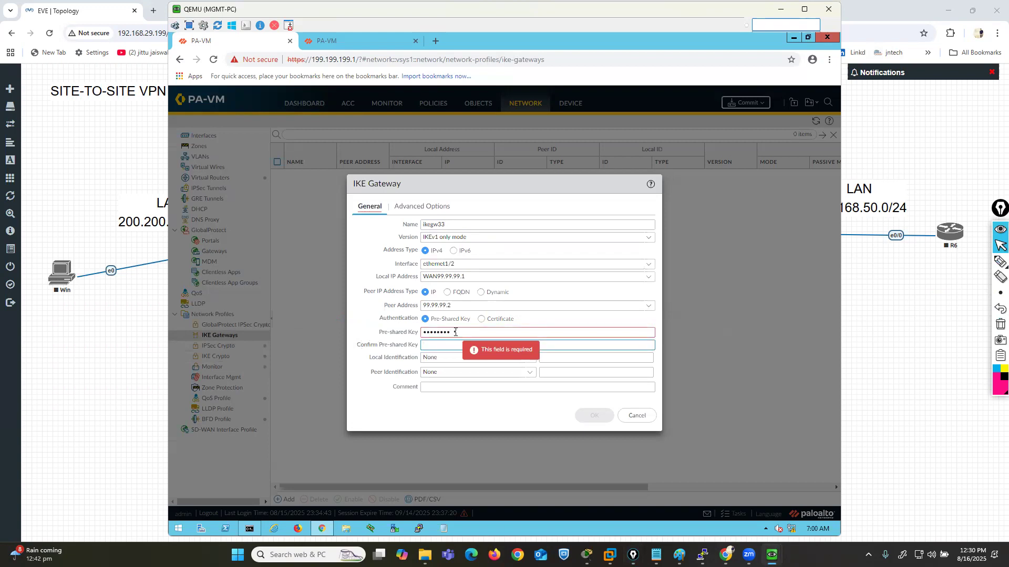
- Enter and confirm the gateway's pre-shared key, assign ikeprof111 as its IKE crypto profile, and save the gateway
{"action": "type", "text": "123"}
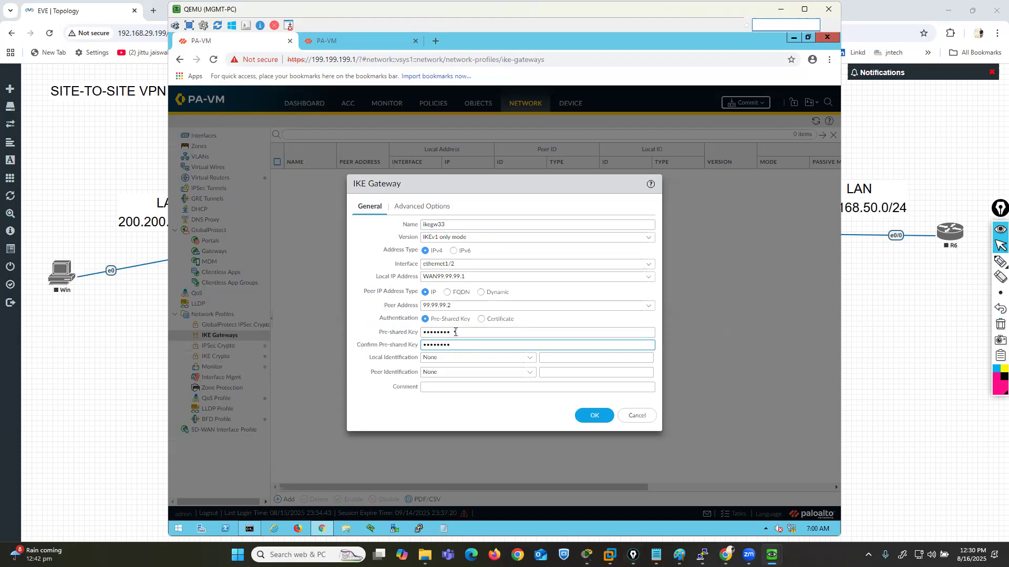
{"action": "left_click", "coordinate": [427, 206]}
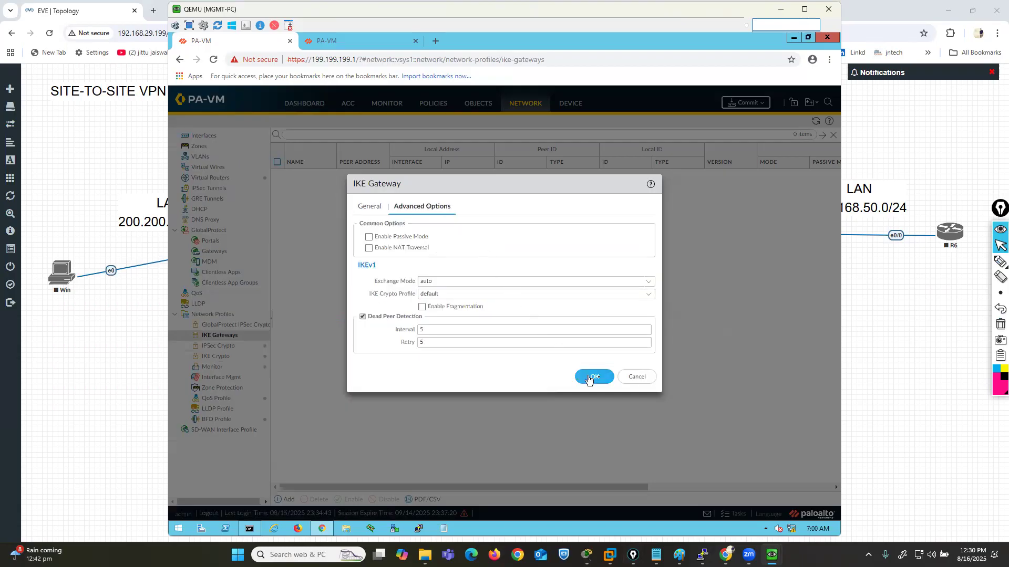
{"action": "left_click", "coordinate": [648, 295]}
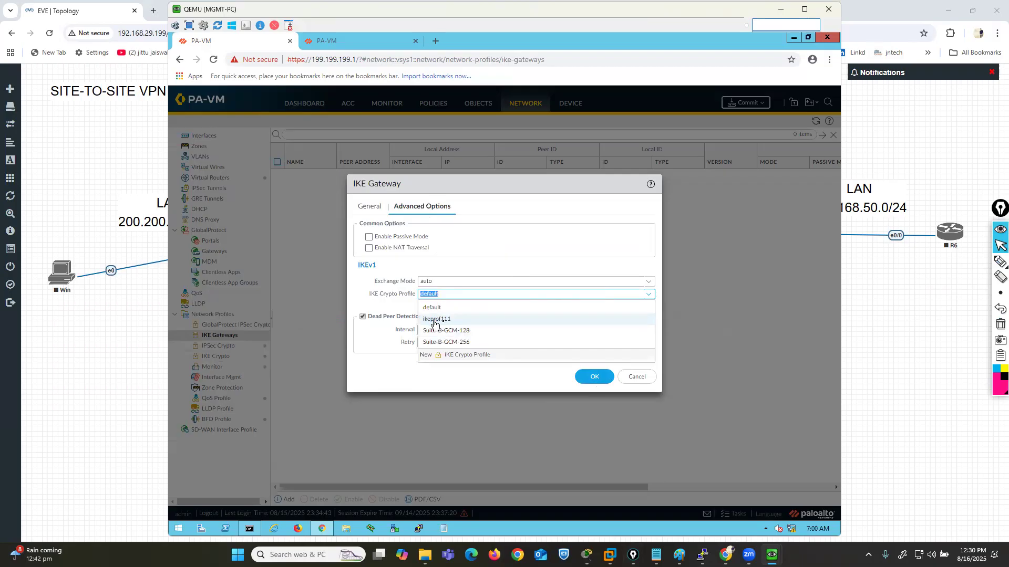
{"action": "left_click", "coordinate": [437, 320]}
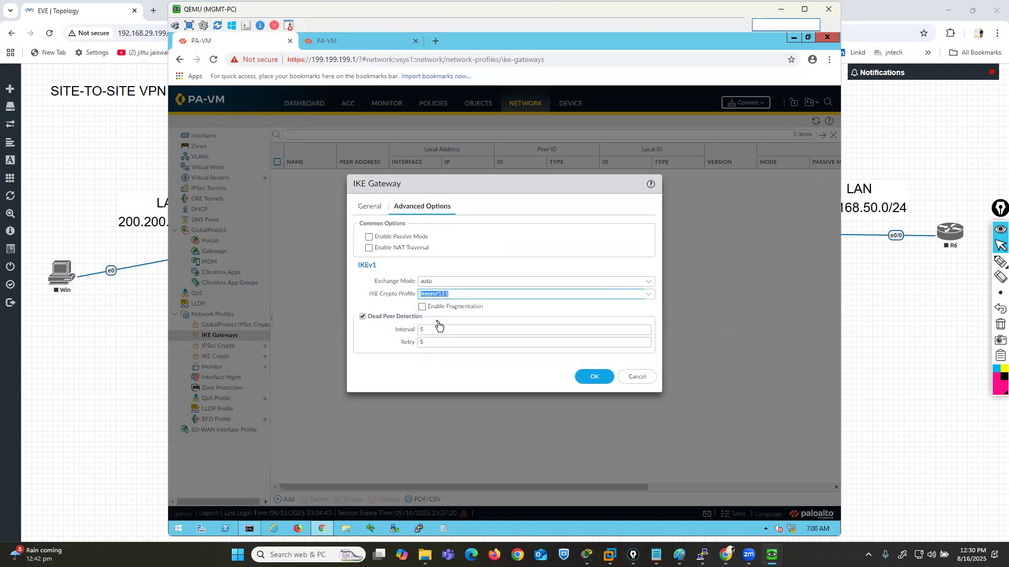
{"action": "left_click", "coordinate": [594, 376]}
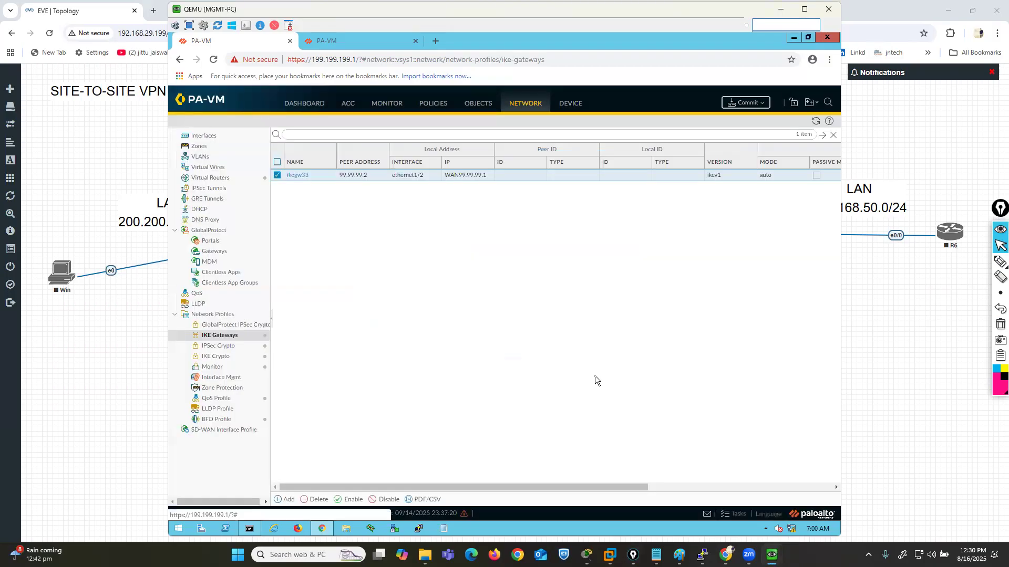
- Commit the configuration changes to the firewall and dismiss the commit status
{"action": "left_click", "coordinate": [747, 103]}
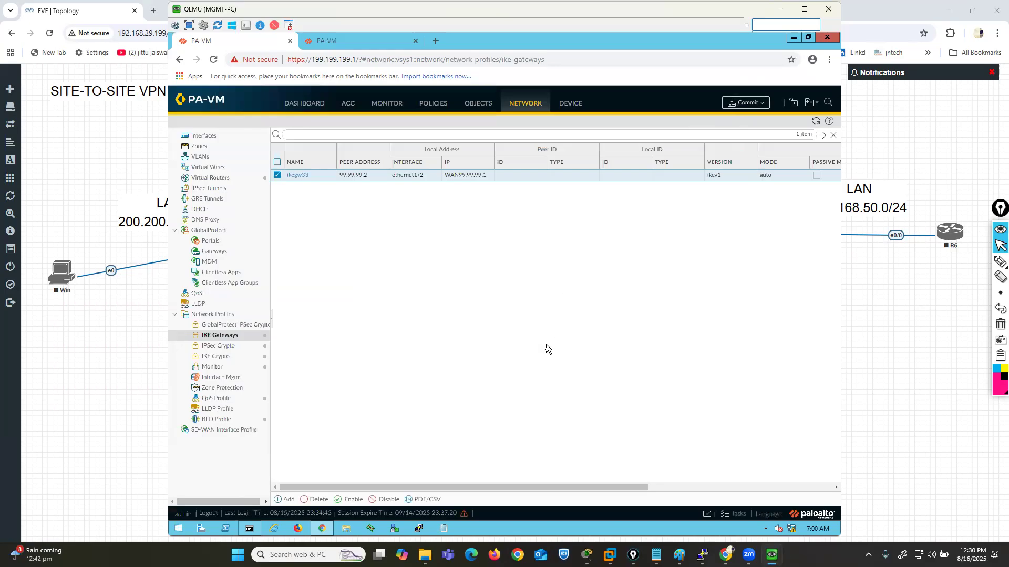
{"action": "left_click", "coordinate": [594, 420]}
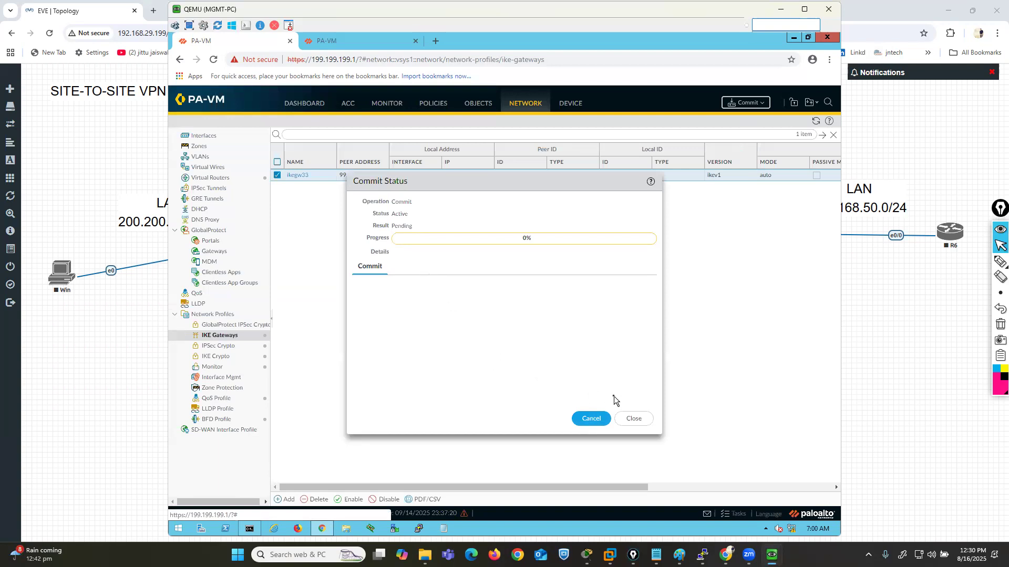
{"action": "left_click", "coordinate": [634, 419]}
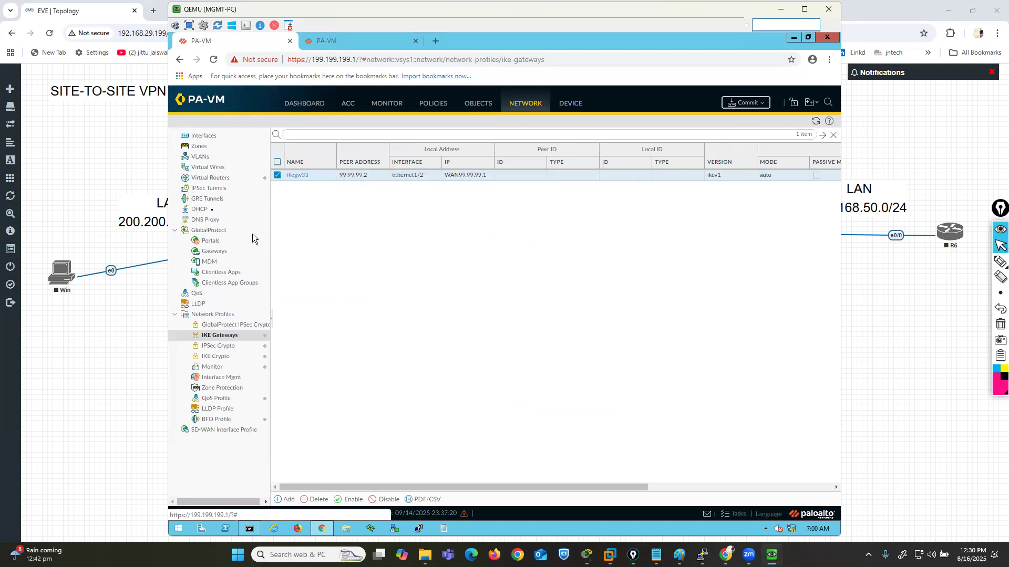
- Outline the Tunnel interface category in pink, clear the outline, and display the tunnel interfaces
{"action": "left_click", "coordinate": [196, 139]}
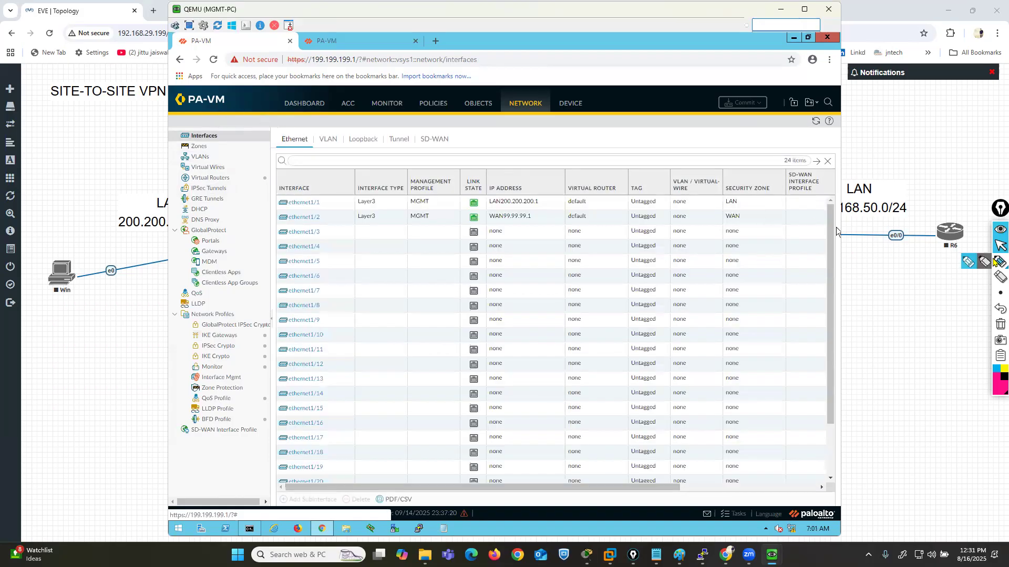
{"action": "left_click", "coordinate": [1000, 261]}
{"action": "mouse_move", "coordinate": [400, 152]}
{"action": "left_mouse_down"}
{"action": "mouse_move", "coordinate": [418, 149]}
{"action": "mouse_move", "coordinate": [418, 136]}
{"action": "mouse_move", "coordinate": [389, 138]}
{"action": "mouse_move", "coordinate": [396, 154]}
{"action": "left_mouse_up"}
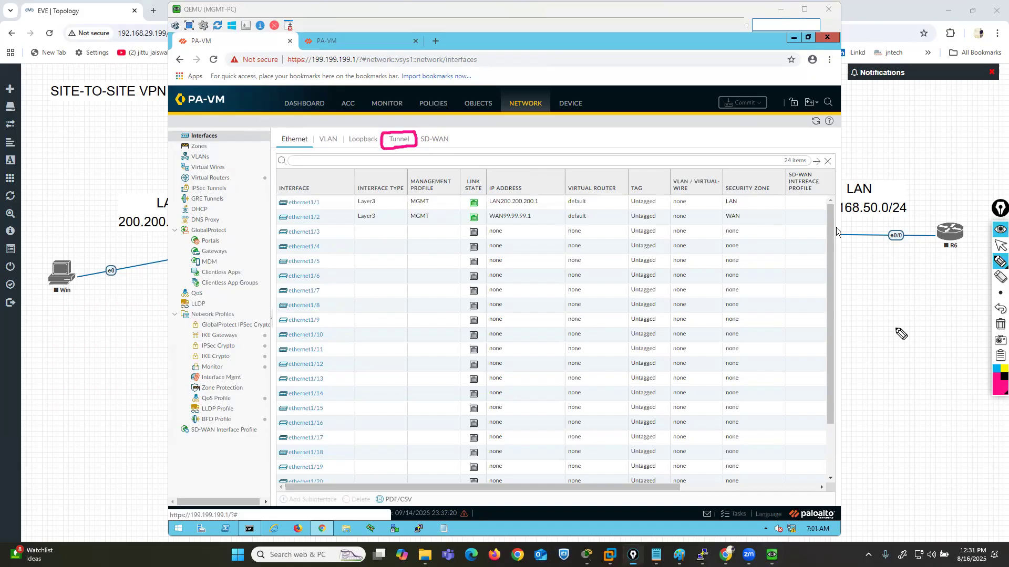
{"action": "left_click", "coordinate": [999, 324]}
{"action": "left_click", "coordinate": [998, 250]}
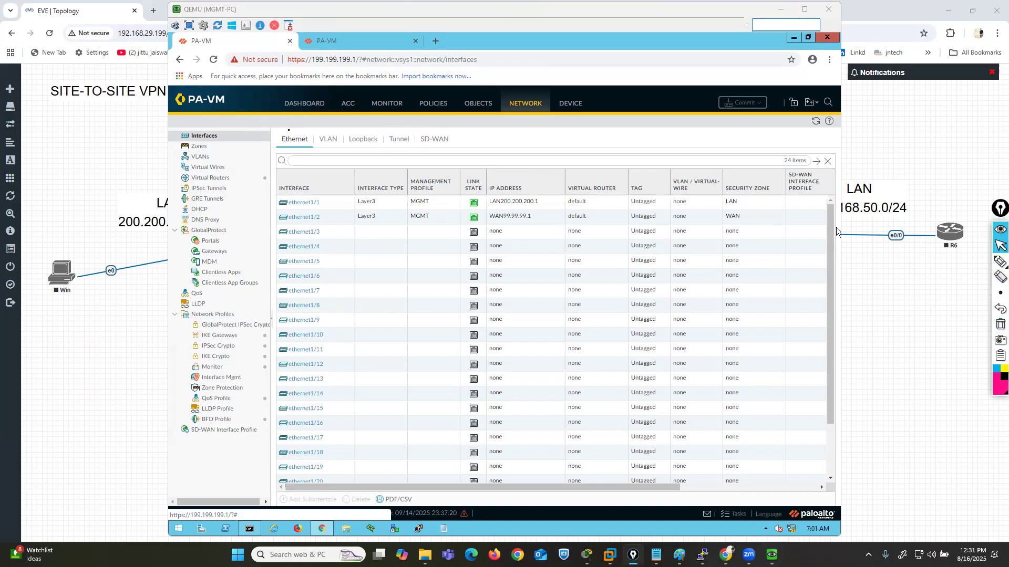
{"action": "left_click", "coordinate": [398, 140]}
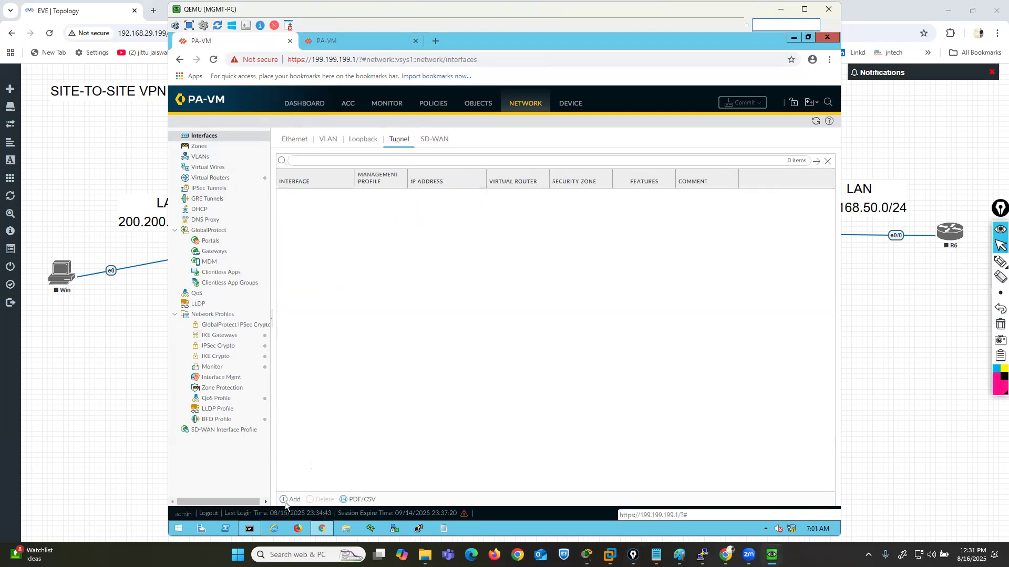
- Switch to the EVE-NG topology and frame the WAN link and the tunnel 1 10.40.40.1 label in pink, with an arrow to SITE-A
{"action": "left_click", "coordinate": [925, 349]}
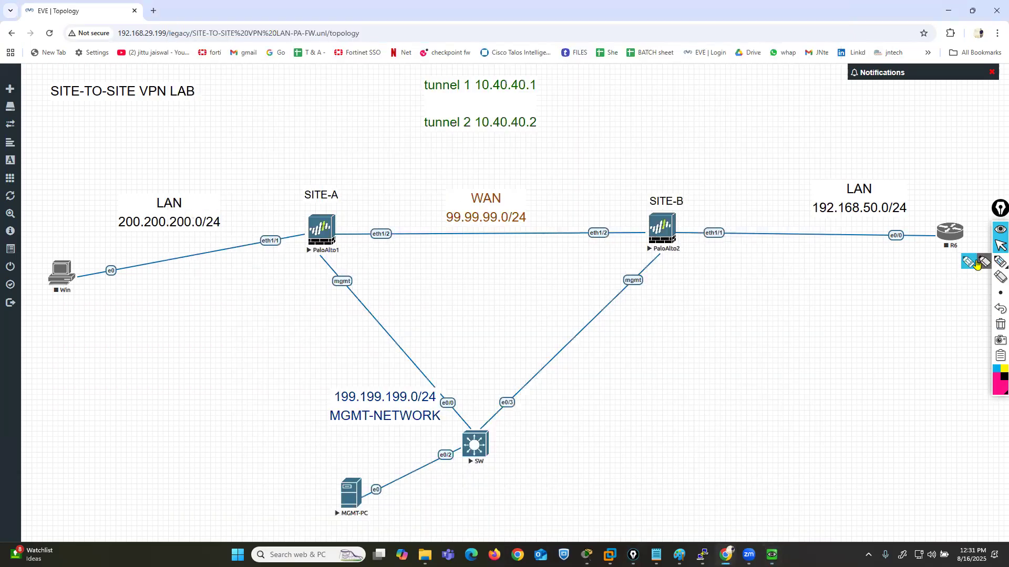
{"action": "left_click", "coordinate": [999, 261]}
{"action": "mouse_move", "coordinate": [650, 242]}
{"action": "left_mouse_down"}
{"action": "mouse_move", "coordinate": [650, 191]}
{"action": "mouse_move", "coordinate": [343, 180]}
{"action": "mouse_move", "coordinate": [342, 251]}
{"action": "mouse_move", "coordinate": [519, 261]}
{"action": "mouse_move", "coordinate": [652, 245]}
{"action": "left_mouse_up"}
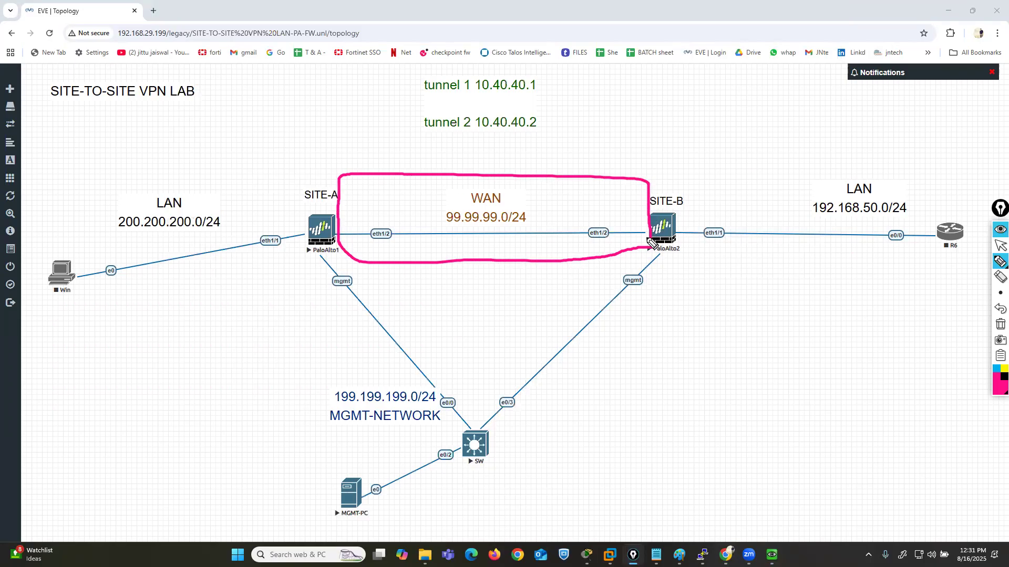
{"action": "mouse_move", "coordinate": [419, 97]}
{"action": "left_mouse_down"}
{"action": "mouse_move", "coordinate": [494, 99]}
{"action": "mouse_move", "coordinate": [548, 79]}
{"action": "mouse_move", "coordinate": [431, 68]}
{"action": "mouse_move", "coordinate": [415, 99]}
{"action": "mouse_move", "coordinate": [372, 85]}
{"action": "mouse_move", "coordinate": [338, 158]}
{"action": "mouse_move", "coordinate": [342, 190]}
{"action": "mouse_move", "coordinate": [332, 184]}
{"action": "mouse_move", "coordinate": [356, 167]}
{"action": "left_mouse_up"}
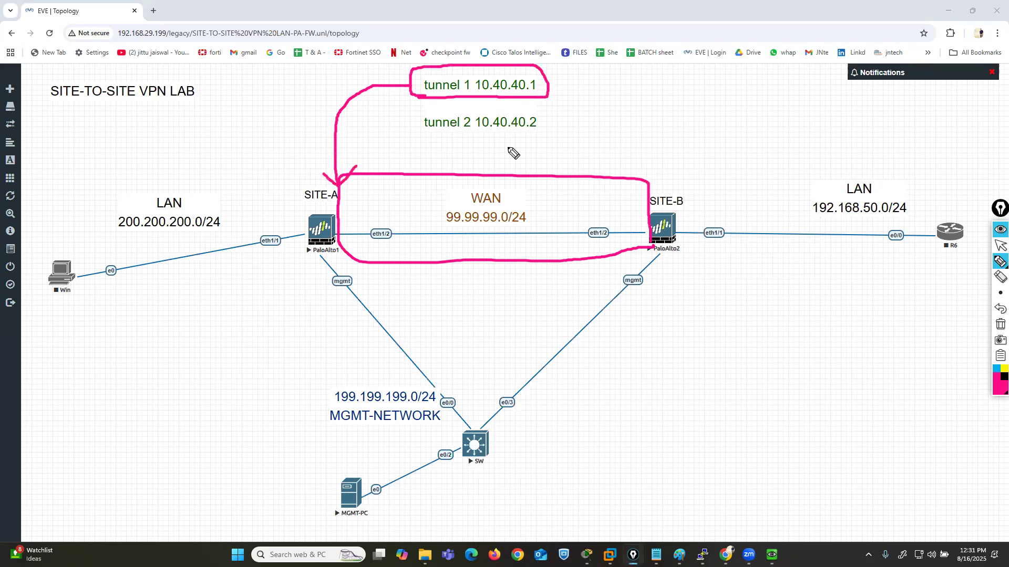
- Frame the tunnel 2 10.40.40.2 label in light blue and draw an arrow from it to SITE-B
{"action": "left_click", "coordinate": [994, 372]}
{"action": "left_click_drag", "start_coordinate": [458, 137], "coordinate": [413, 137]}
{"action": "mouse_move", "coordinate": [478, 139]}
{"action": "left_mouse_down"}
{"action": "mouse_move", "coordinate": [551, 130]}
{"action": "mouse_move", "coordinate": [514, 108]}
{"action": "mouse_move", "coordinate": [426, 109]}
{"action": "mouse_move", "coordinate": [414, 139]}
{"action": "left_mouse_up"}
{"action": "mouse_move", "coordinate": [547, 127]}
{"action": "left_mouse_down"}
{"action": "mouse_move", "coordinate": [648, 128]}
{"action": "mouse_move", "coordinate": [648, 166]}
{"action": "mouse_move", "coordinate": [638, 170]}
{"action": "mouse_move", "coordinate": [649, 179]}
{"action": "mouse_move", "coordinate": [689, 152]}
{"action": "left_mouse_up"}
{"action": "left_click", "coordinate": [999, 246]}
{"action": "mouse_move", "coordinate": [772, 554]}
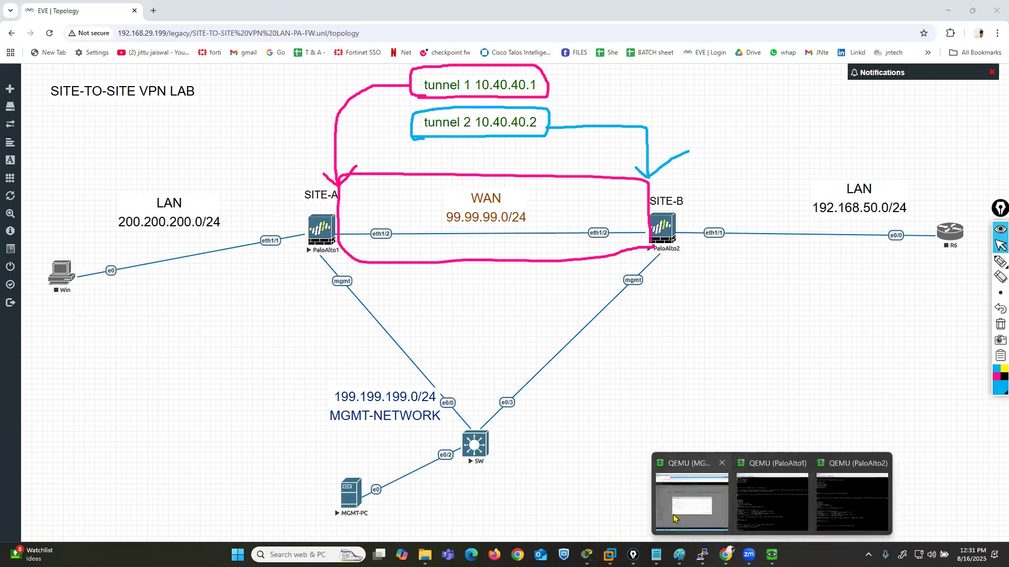
- Switch to the MGMT-PC console, clear the annotations, and frame the tunnel interface number field in light blue before removing that frame
{"action": "left_click", "coordinate": [688, 499]}
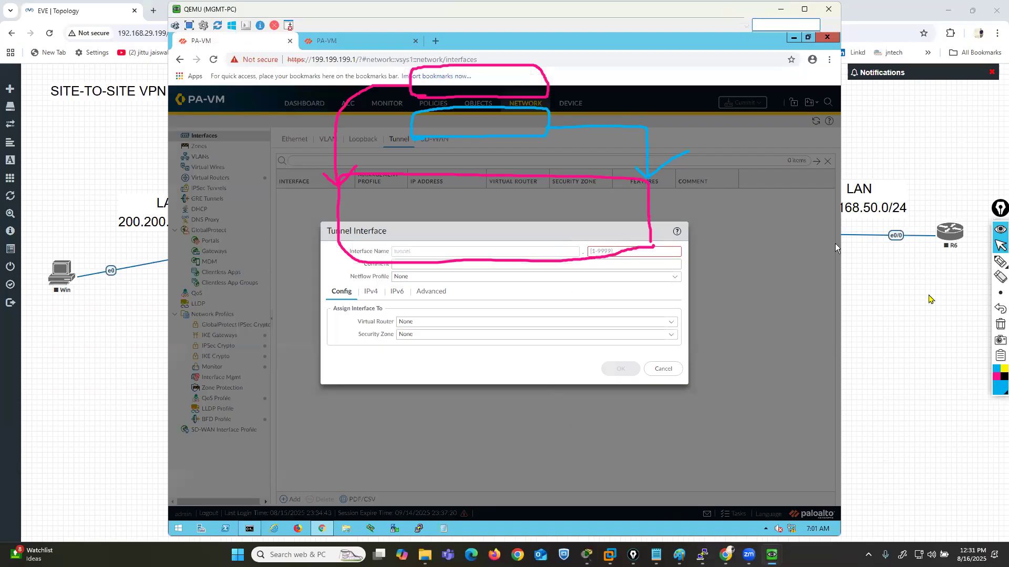
{"action": "left_click", "coordinate": [1000, 324]}
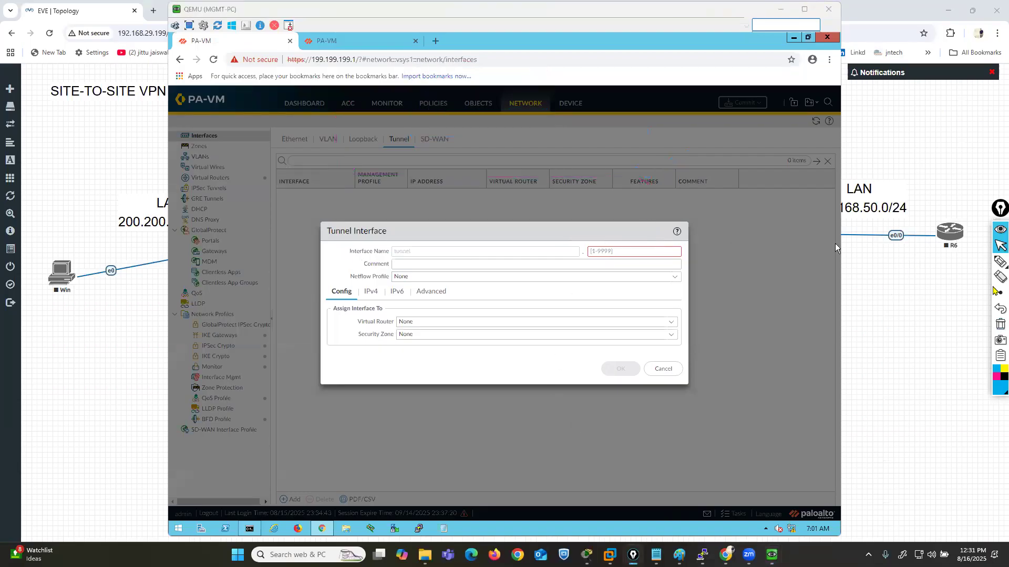
{"action": "left_click", "coordinate": [1000, 261]}
{"action": "mouse_move", "coordinate": [580, 257]}
{"action": "left_mouse_down"}
{"action": "mouse_move", "coordinate": [629, 251]}
{"action": "mouse_move", "coordinate": [568, 254]}
{"action": "mouse_move", "coordinate": [580, 259]}
{"action": "left_mouse_up"}
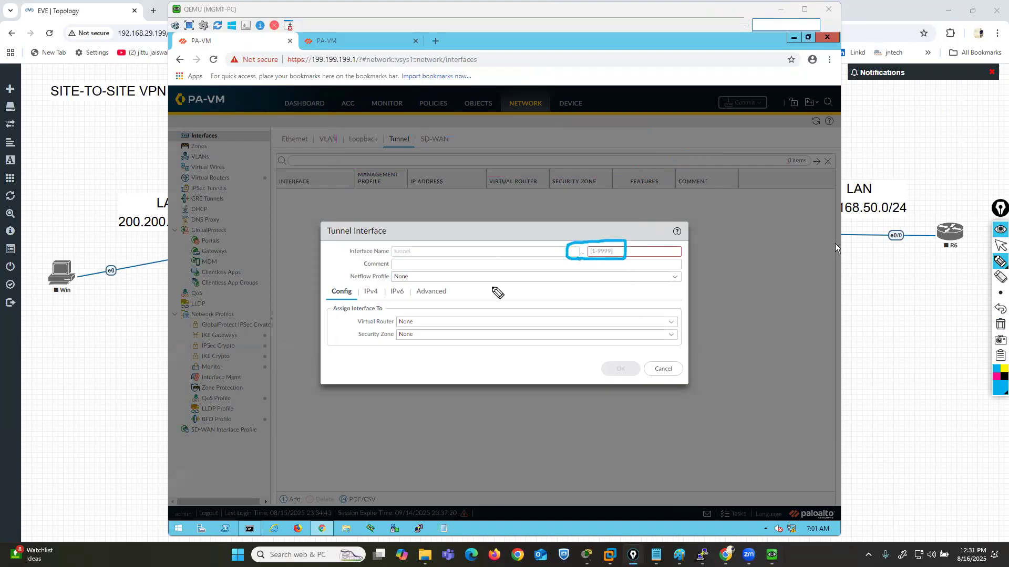
{"action": "left_click_drag", "start_coordinate": [590, 199], "coordinate": [583, 244]}
{"action": "left_click", "coordinate": [996, 326]}
{"action": "left_click", "coordinate": [1000, 245]}
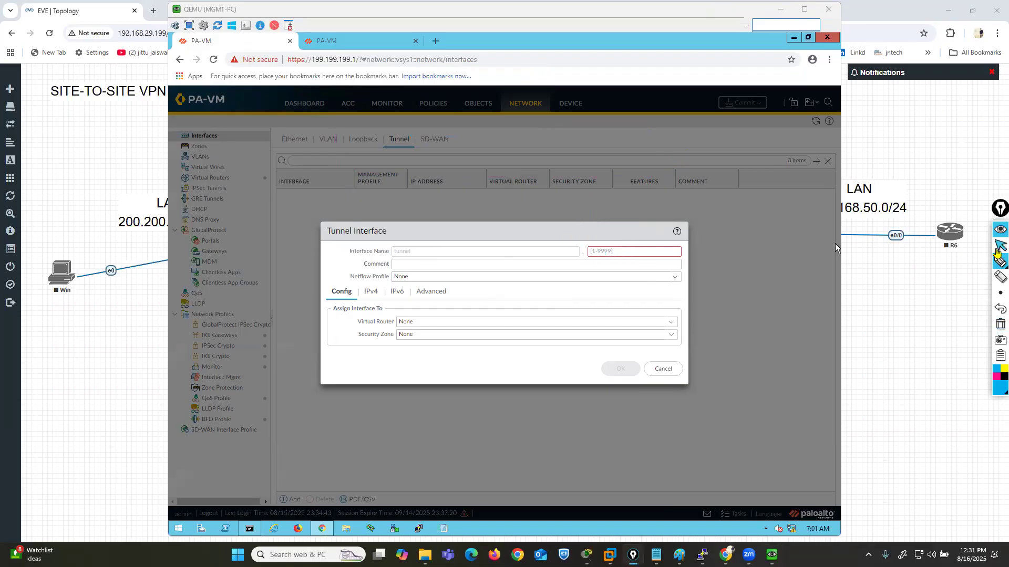
- Number the tunnel interface 10 and assign it to the default virtual router
{"action": "left_click", "coordinate": [610, 251]}
{"action": "type", "text": "10"}
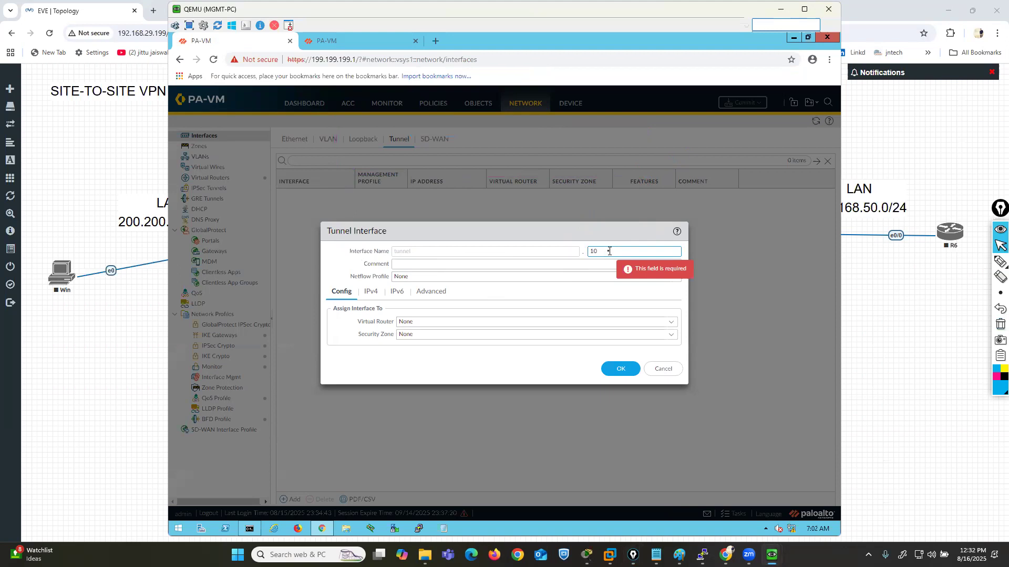
{"action": "left_click", "coordinate": [668, 322]}
{"action": "left_click", "coordinate": [418, 347]}
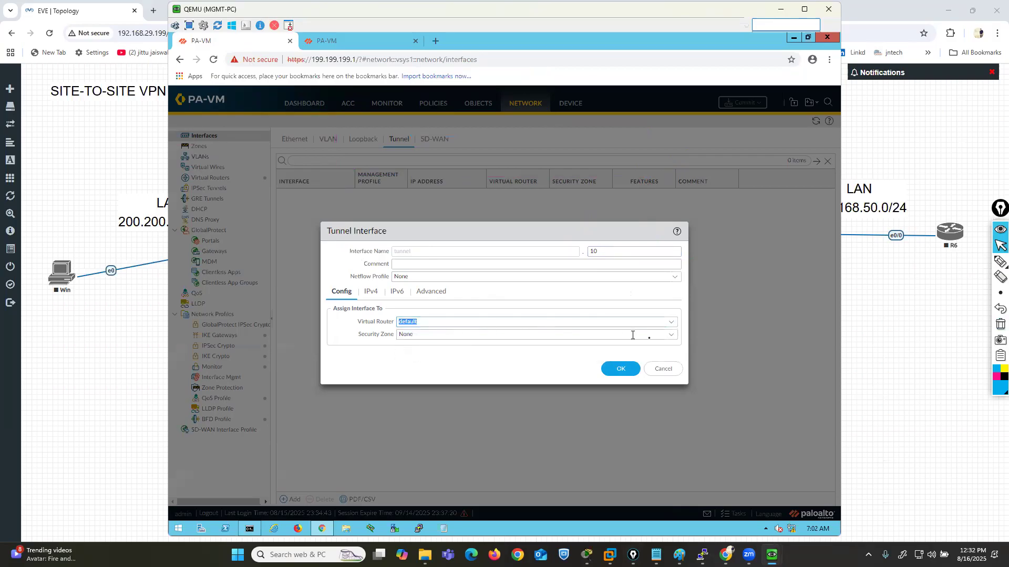
- Create a new security zone named VPN-ZONE and assign the tunnel interface to it
{"action": "left_click", "coordinate": [673, 337]}
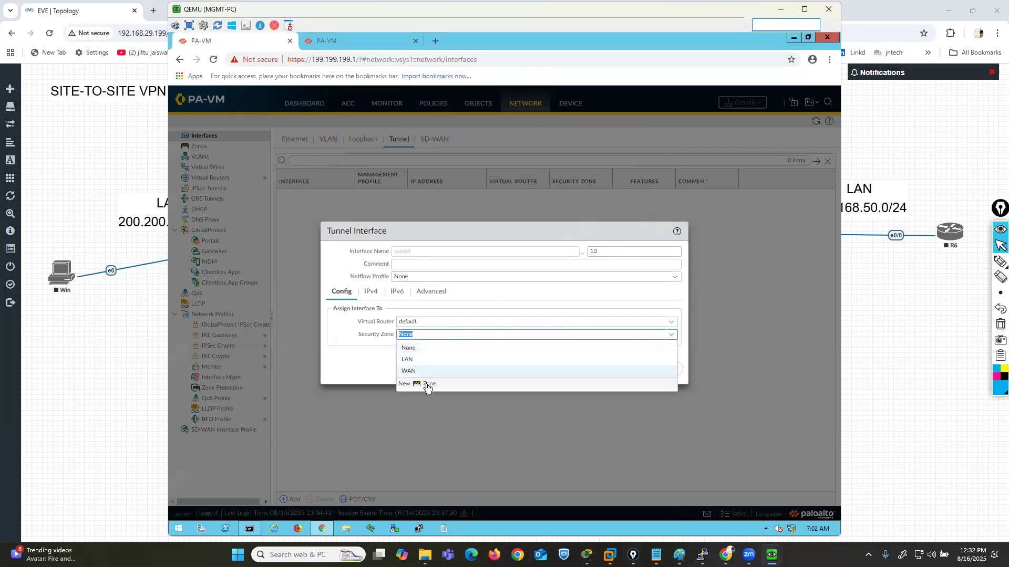
{"action": "left_click", "coordinate": [426, 386]}
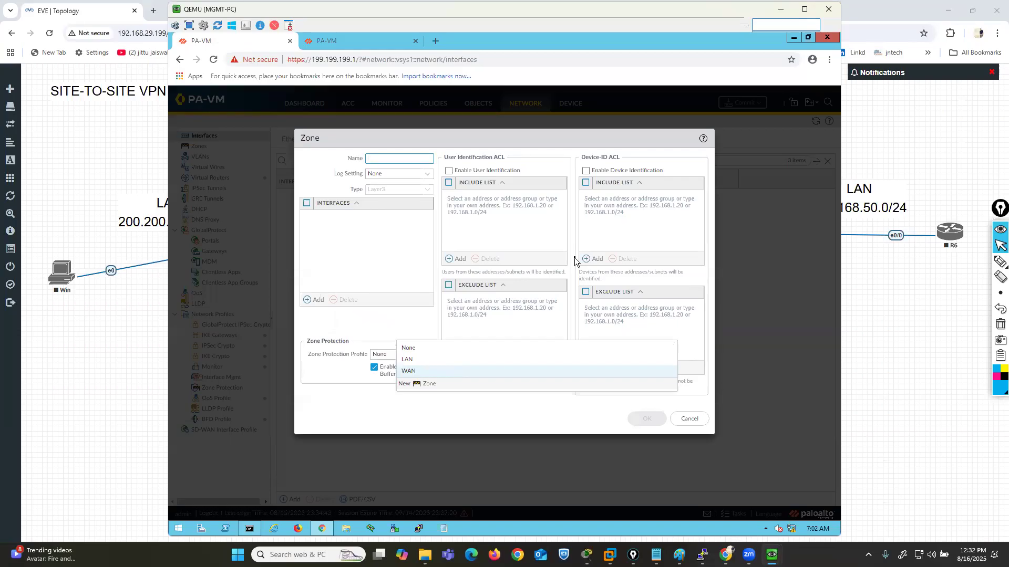
{"action": "type", "text": "VPN-ZONE"}
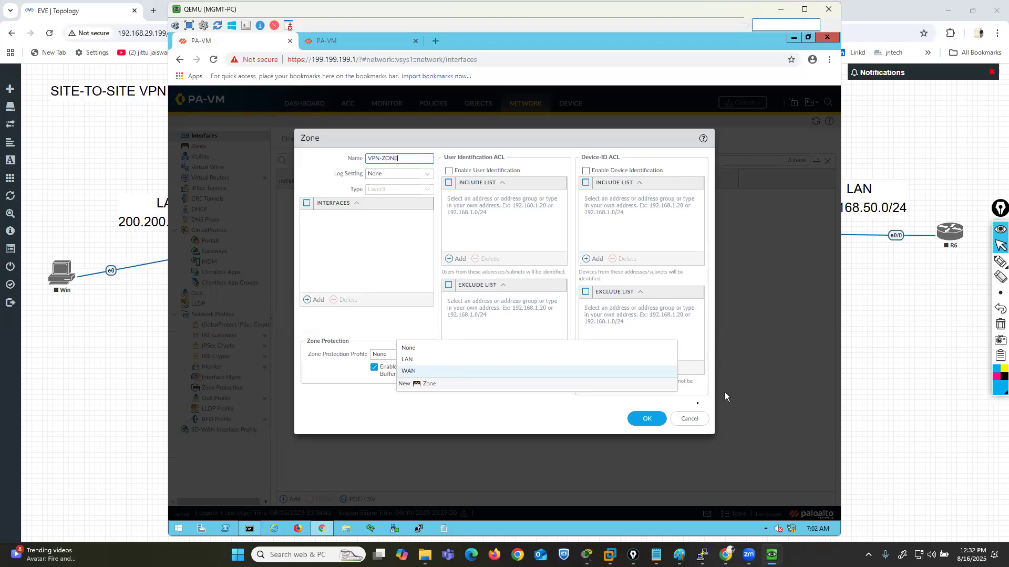
{"action": "left_click", "coordinate": [564, 416]}
{"action": "left_click", "coordinate": [631, 418]}
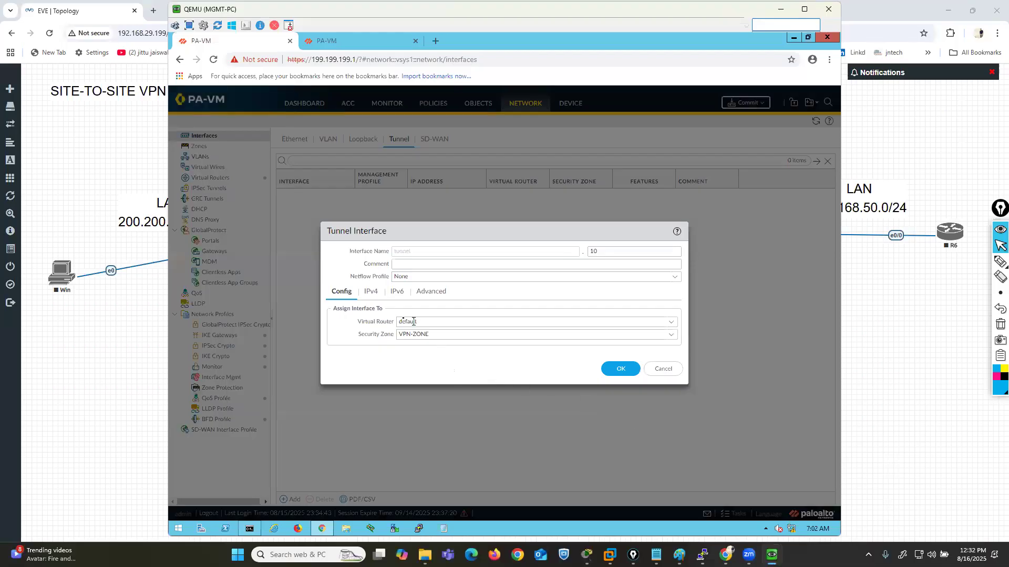
- Display the tunnel interface's IPv4 settings and restore the cleared annotations to check the tunnel addresses on the EVE-NG topology
{"action": "left_click", "coordinate": [371, 293]}
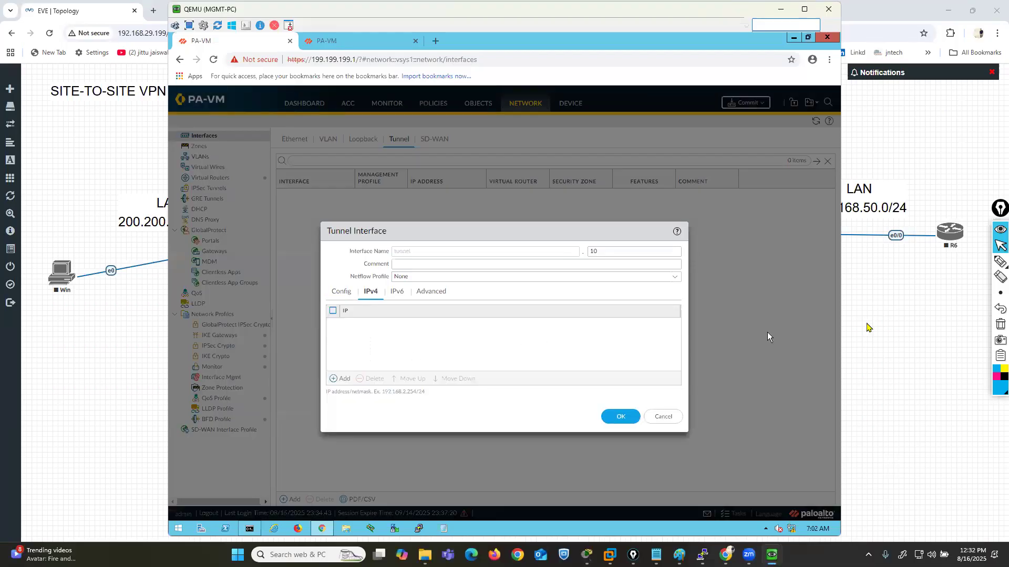
{"action": "left_click", "coordinate": [996, 309]}
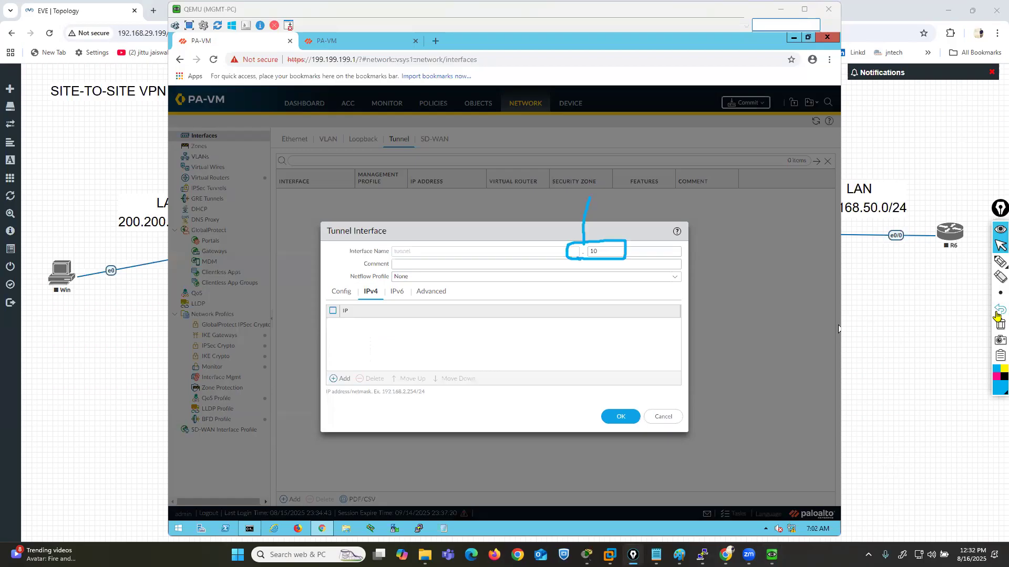
{"action": "left_click", "coordinate": [996, 311]}
{"action": "left_click", "coordinate": [996, 311]}
{"action": "left_click", "coordinate": [870, 315]}
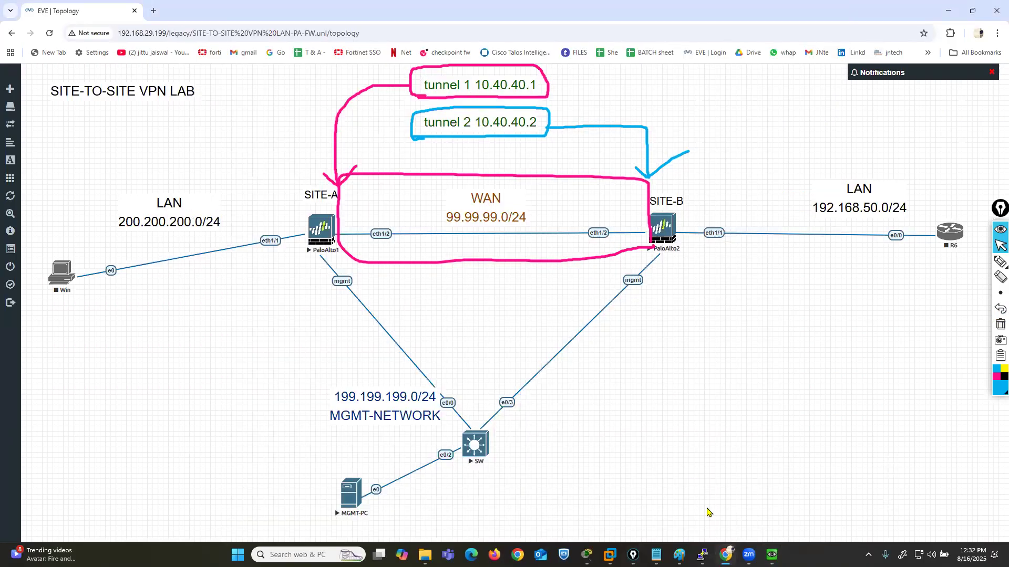
{"action": "mouse_move", "coordinate": [771, 554]}
{"action": "left_click", "coordinate": [693, 491]}
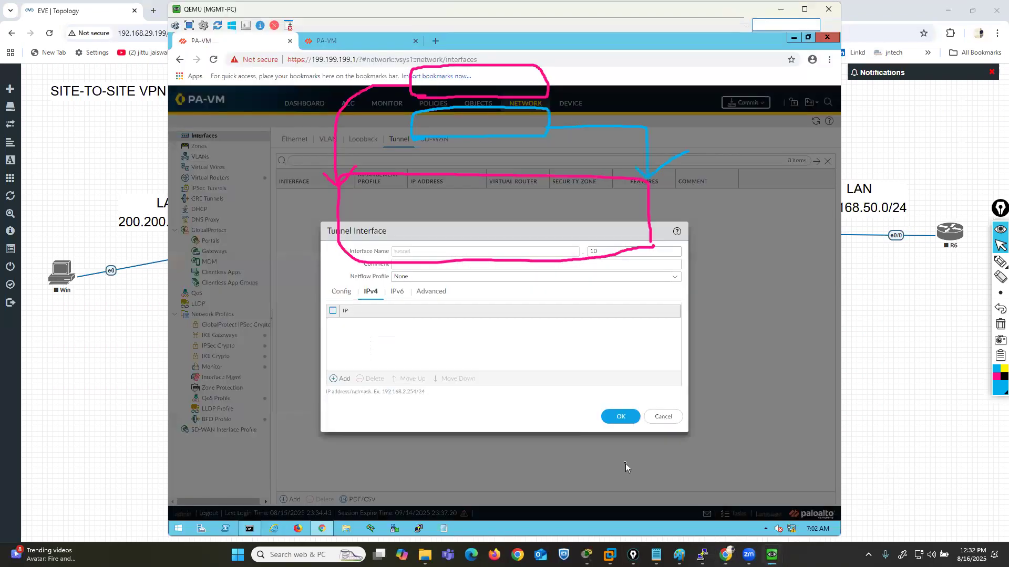
- Mark the tunnel 1 and tunnel 2 labels in light blue on the EVE-NG topology, undo the marks, and return to MGMT-PC
{"action": "left_click", "coordinate": [941, 357]}
{"action": "left_click", "coordinate": [1000, 261]}
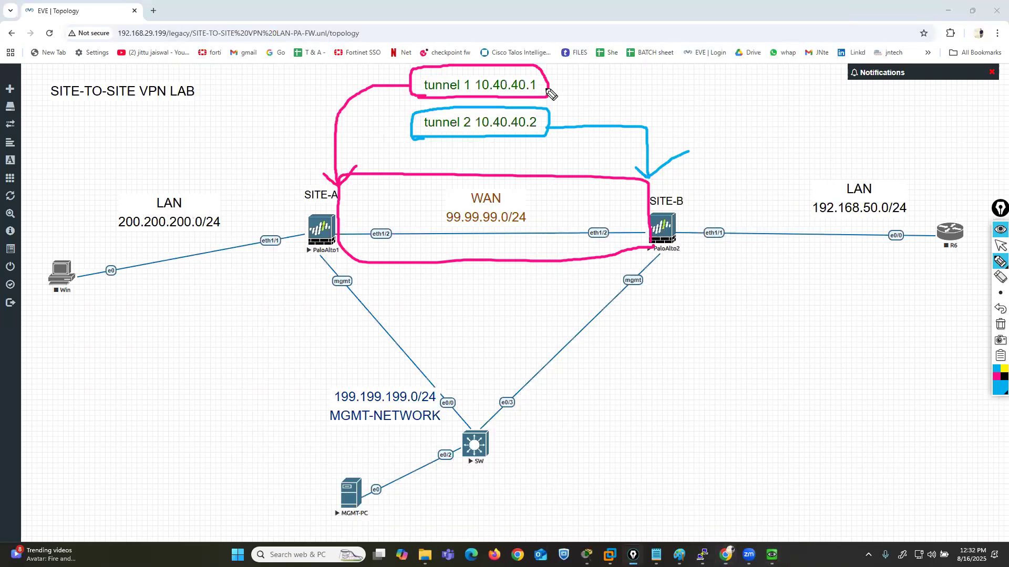
{"action": "mouse_move", "coordinate": [540, 78]}
{"action": "left_mouse_down"}
{"action": "mouse_move", "coordinate": [575, 80]}
{"action": "mouse_move", "coordinate": [597, 61]}
{"action": "left_mouse_up"}
{"action": "mouse_move", "coordinate": [536, 114]}
{"action": "left_mouse_down"}
{"action": "mouse_move", "coordinate": [583, 105]}
{"action": "mouse_move", "coordinate": [614, 83]}
{"action": "left_mouse_up"}
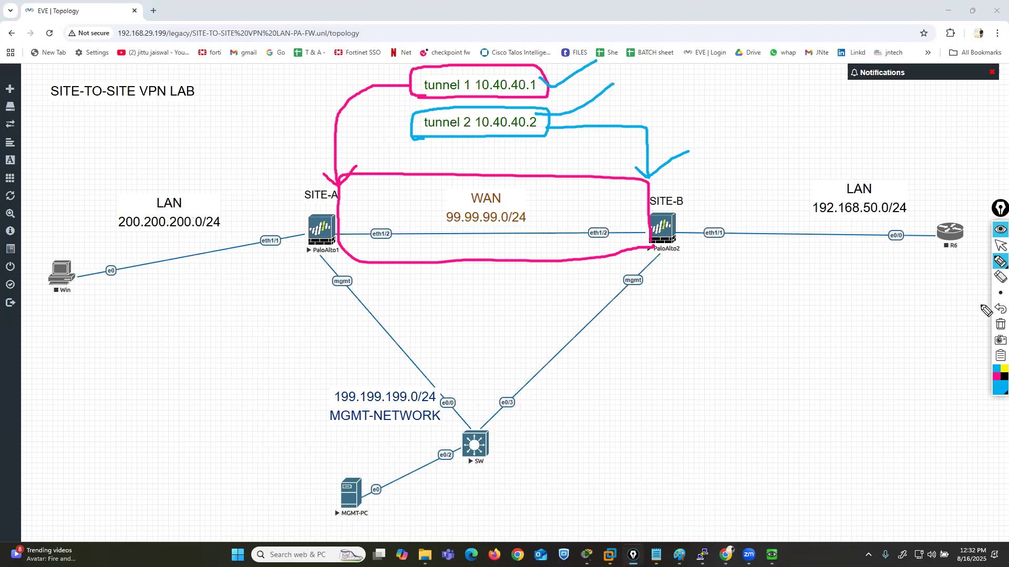
{"action": "left_click", "coordinate": [1000, 309]}
{"action": "left_click", "coordinate": [999, 309]}
{"action": "left_click", "coordinate": [1000, 246]}
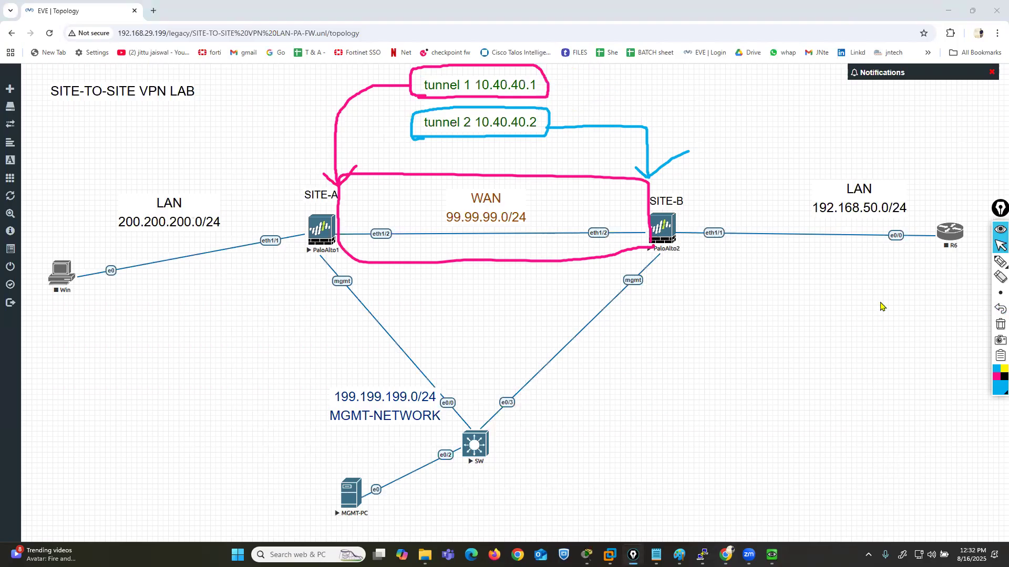
{"action": "mouse_move", "coordinate": [772, 555]}
{"action": "left_click", "coordinate": [689, 500]}
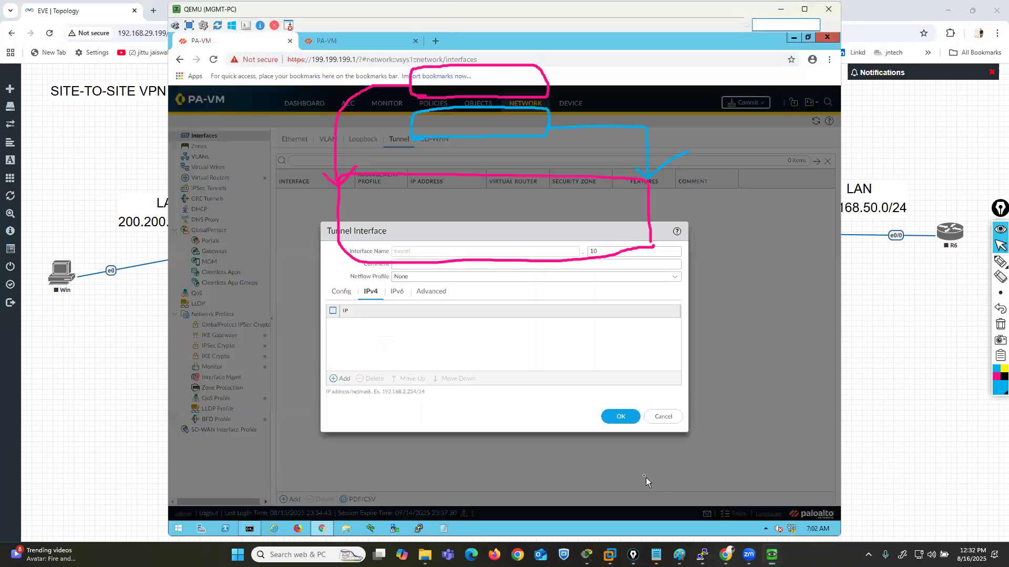
- Add a new address object named TUNNEL10.40.40.1 with IP netmask 10.40.40.1/24 as the tunnel interface's IPv4 address
{"action": "left_click", "coordinate": [339, 379]}
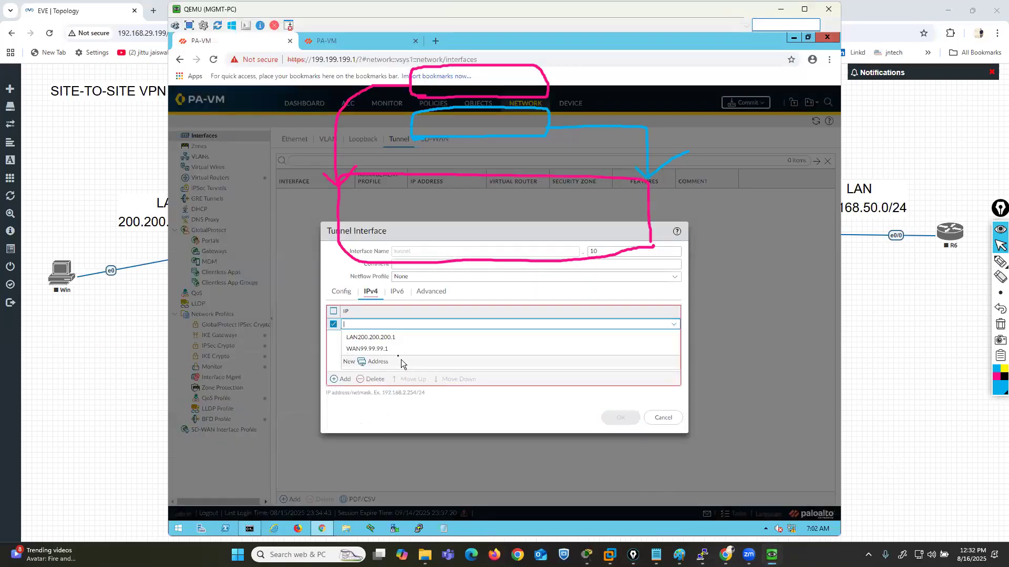
{"action": "left_click", "coordinate": [436, 362]}
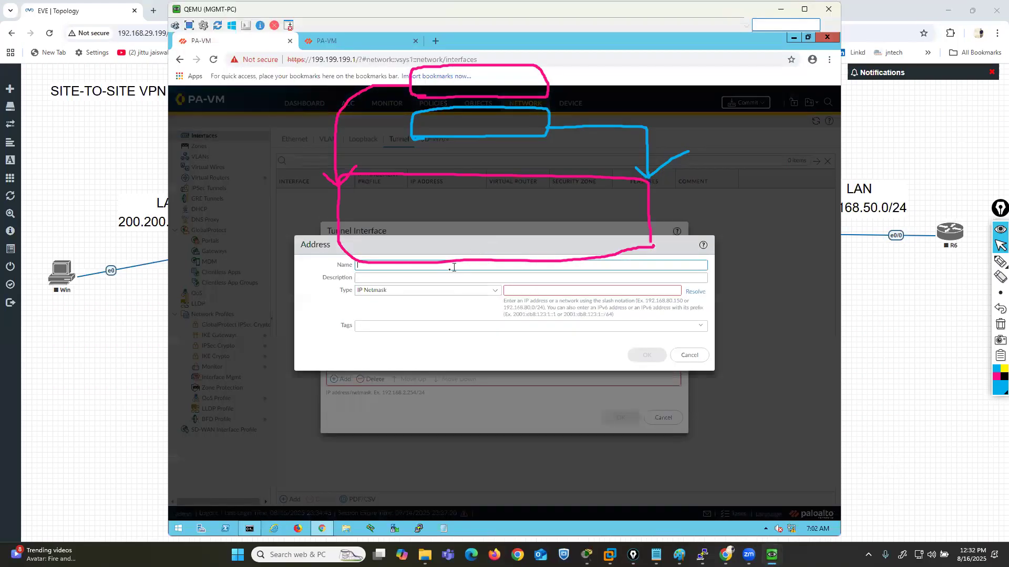
{"action": "left_click_drag", "start_coordinate": [448, 242], "coordinate": [452, 265]}
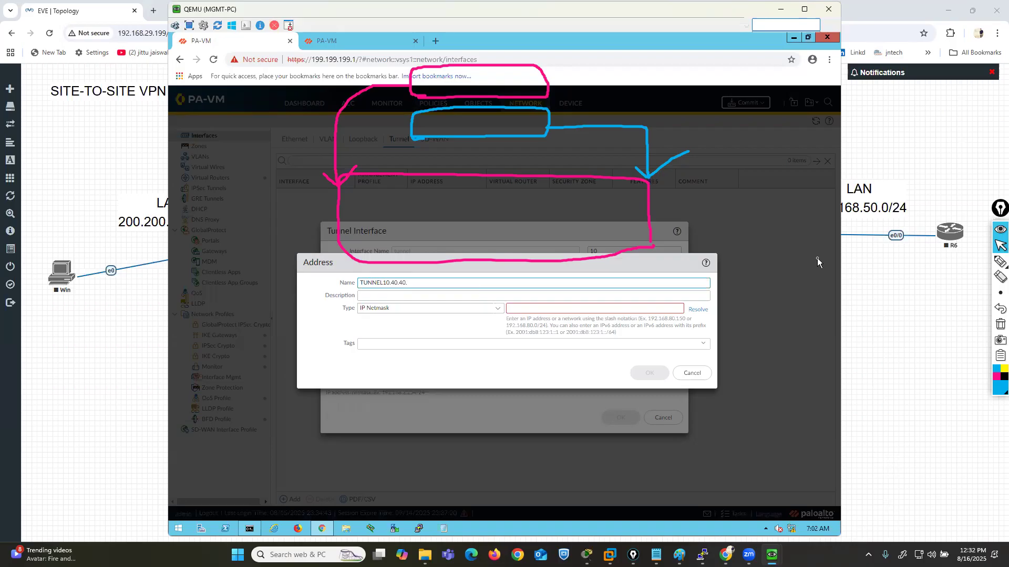
{"action": "left_click", "coordinate": [596, 308]}
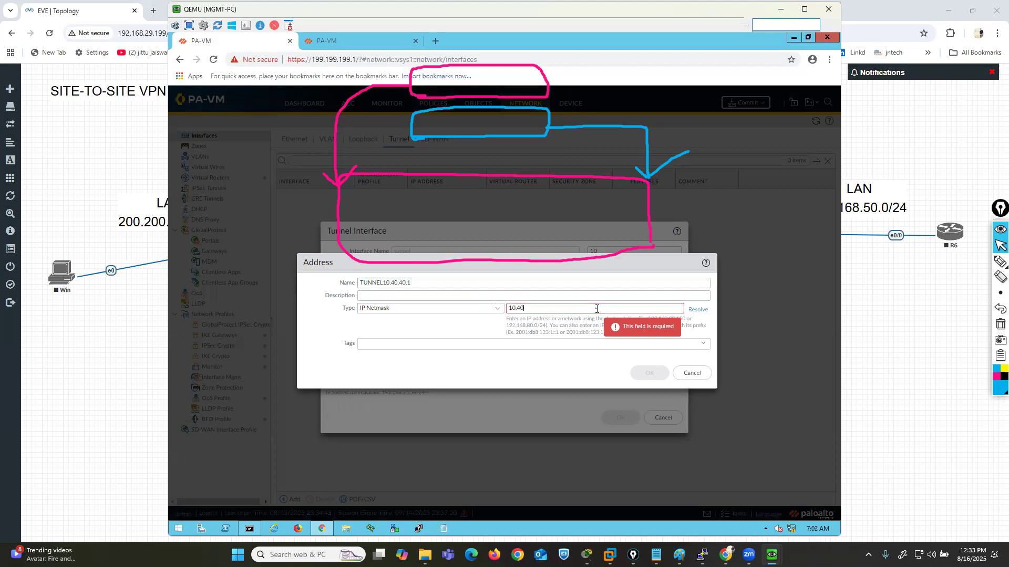
{"action": "type", "text": "10.40.40.1/24"}
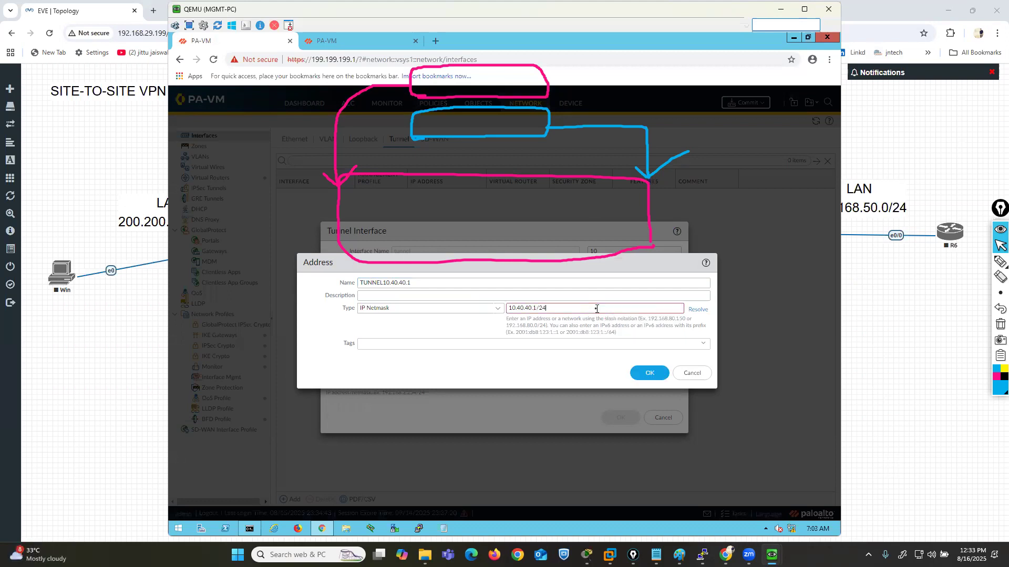
{"action": "left_click", "coordinate": [648, 373]}
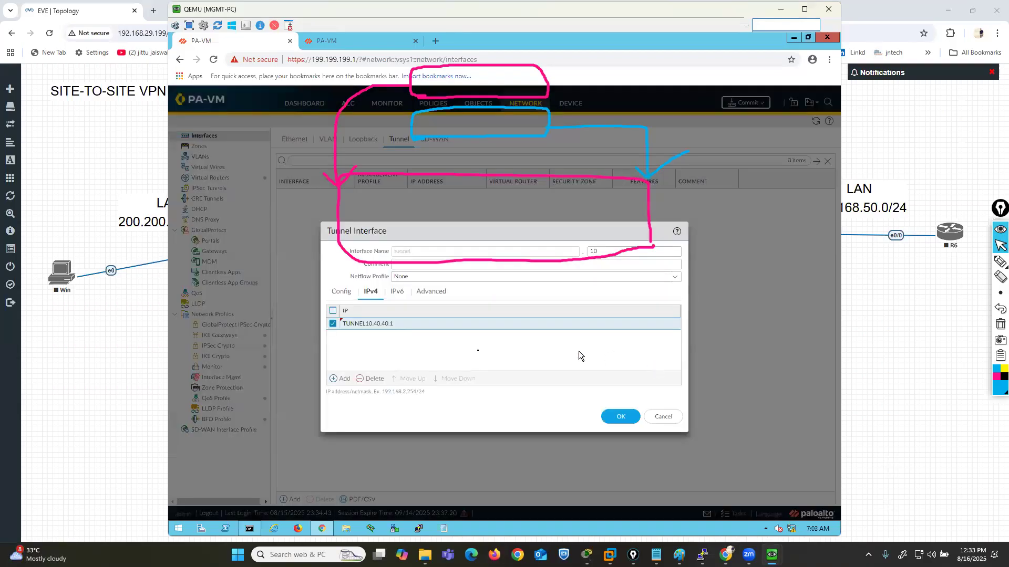
- Assign the MGMT management profile to the tunnel interface and save the interface
{"action": "left_click", "coordinate": [431, 292]}
{"action": "left_click", "coordinate": [667, 324]}
{"action": "left_click", "coordinate": [404, 346]}
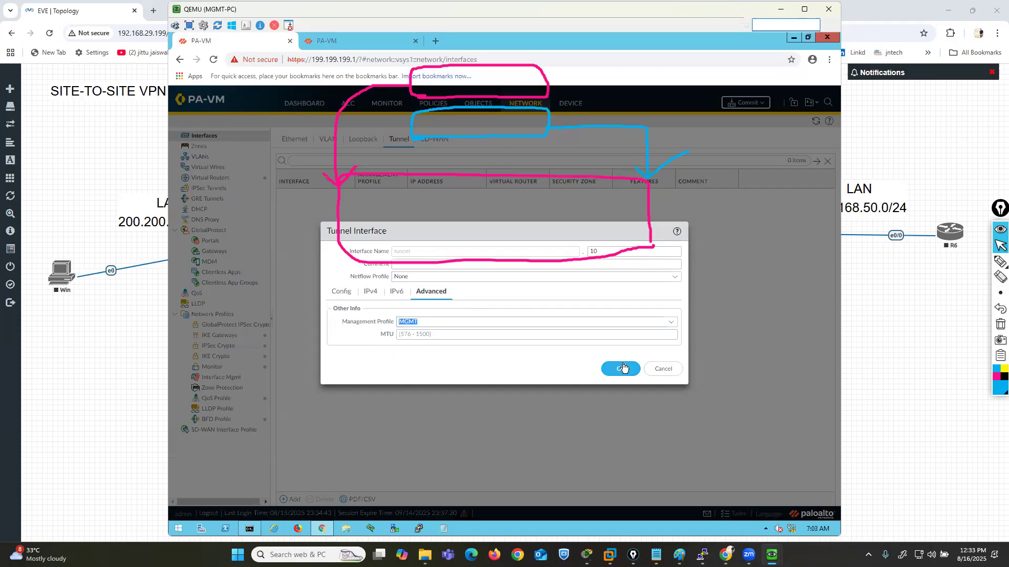
{"action": "left_click", "coordinate": [621, 369]}
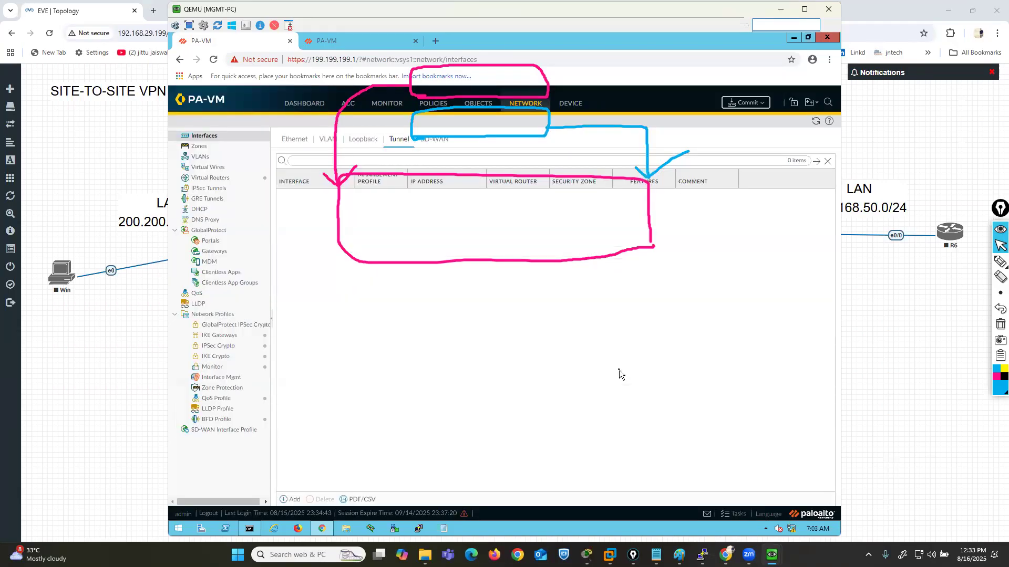
- Clear the topology annotations, then frame the IPSec Tunnels category in light blue and remove the frame
{"action": "left_click", "coordinate": [1000, 324]}
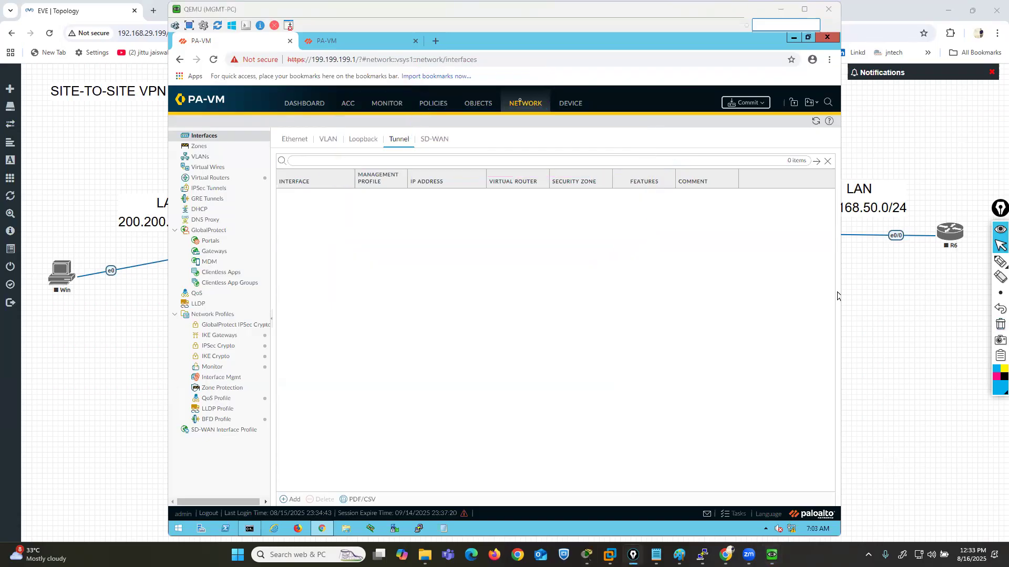
{"action": "left_click", "coordinate": [1001, 261]}
{"action": "mouse_move", "coordinate": [175, 199]}
{"action": "left_mouse_down"}
{"action": "mouse_move", "coordinate": [239, 191]}
{"action": "mouse_move", "coordinate": [225, 179]}
{"action": "mouse_move", "coordinate": [163, 185]}
{"action": "mouse_move", "coordinate": [167, 201]}
{"action": "mouse_move", "coordinate": [185, 203]}
{"action": "left_mouse_up"}
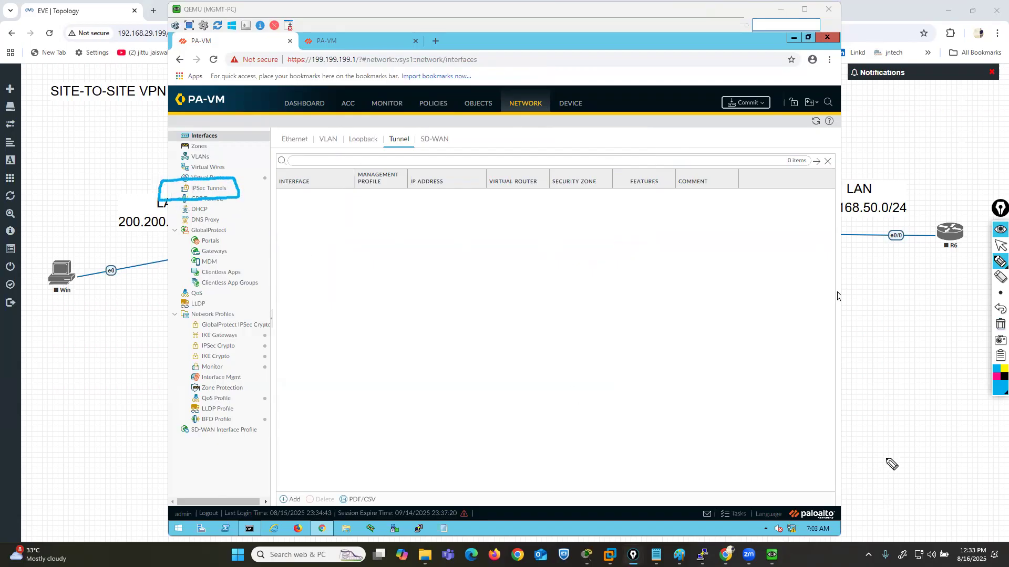
{"action": "left_click", "coordinate": [998, 326]}
{"action": "left_click", "coordinate": [1000, 246]}
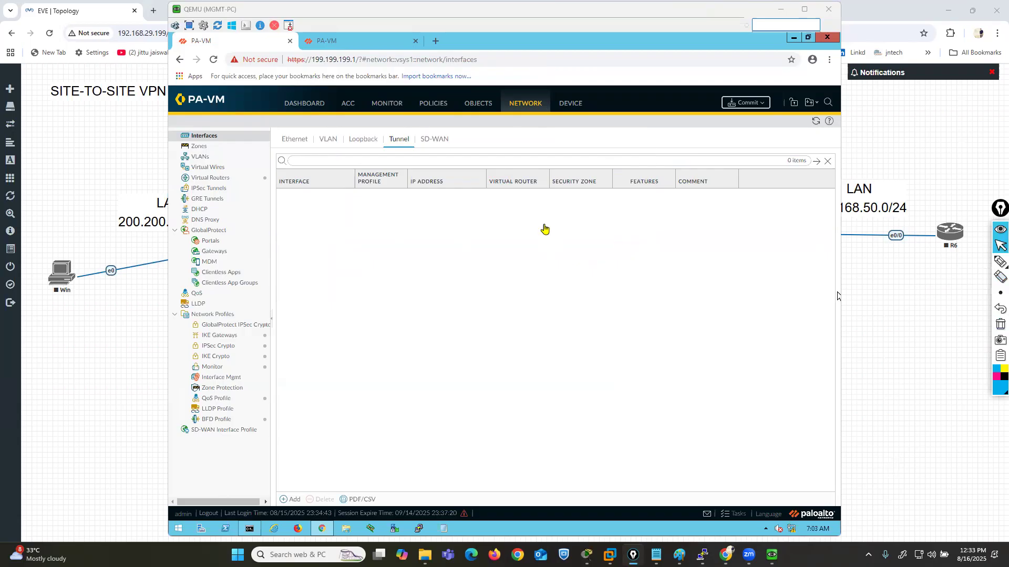
- Add a new IPSec tunnel named IPSEC-TUNN that uses the tunnel.10 interface
{"action": "left_click", "coordinate": [219, 192]}
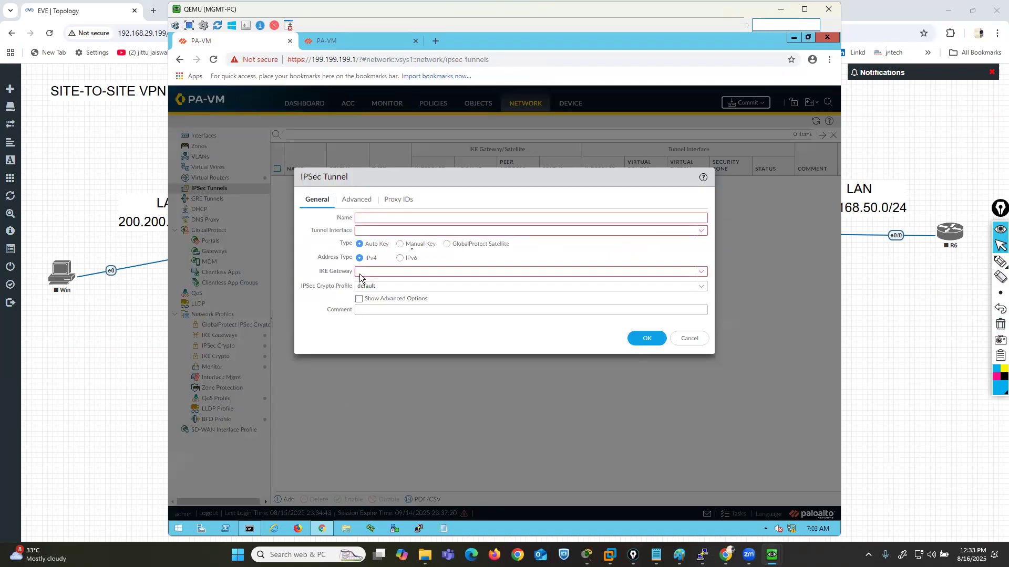
{"action": "left_click", "coordinate": [448, 216]}
{"action": "type", "text": "IPS"}
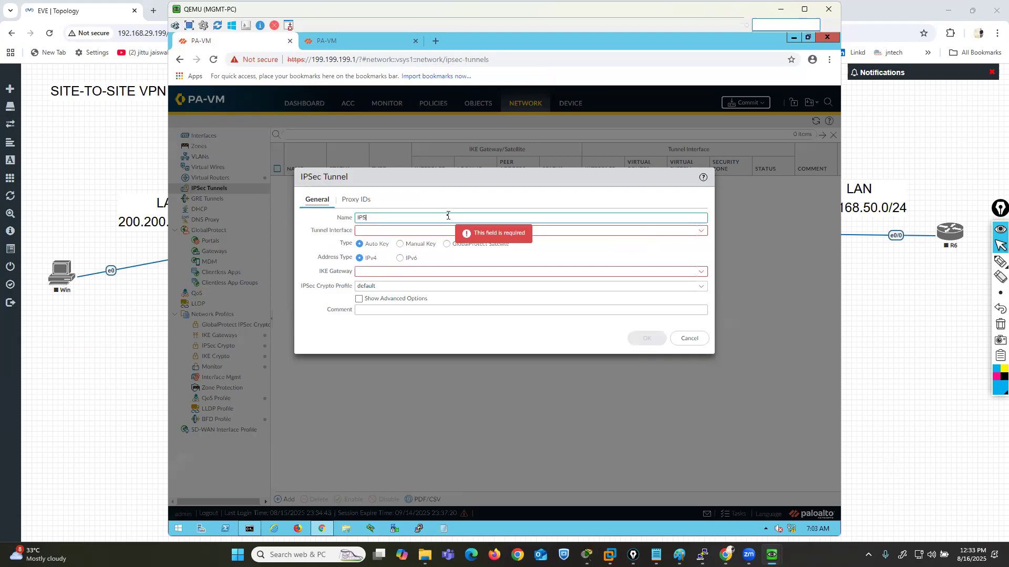
{"action": "type", "text": "EC-TUNN"}
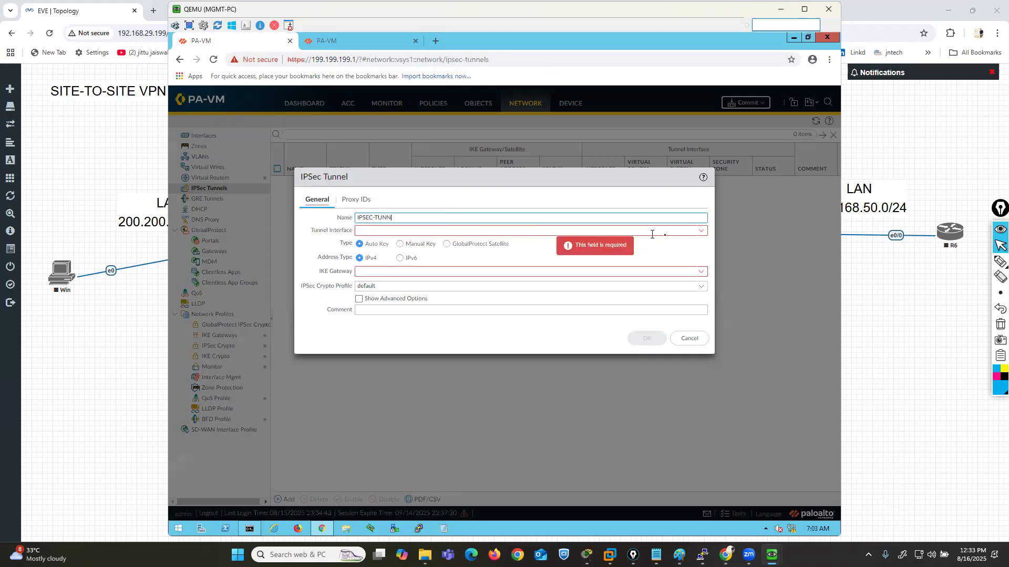
{"action": "left_click", "coordinate": [698, 234]}
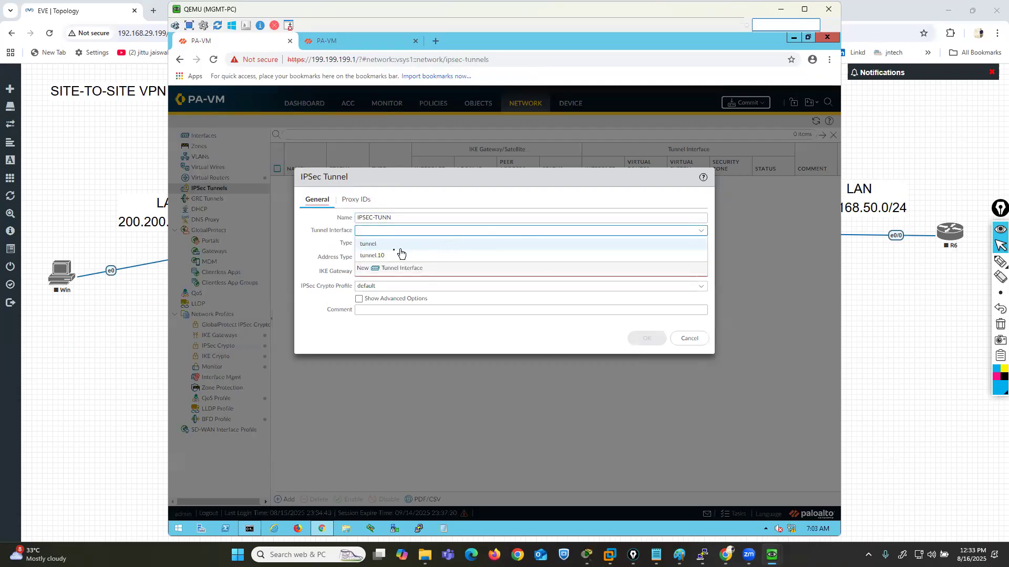
{"action": "left_click", "coordinate": [381, 255]}
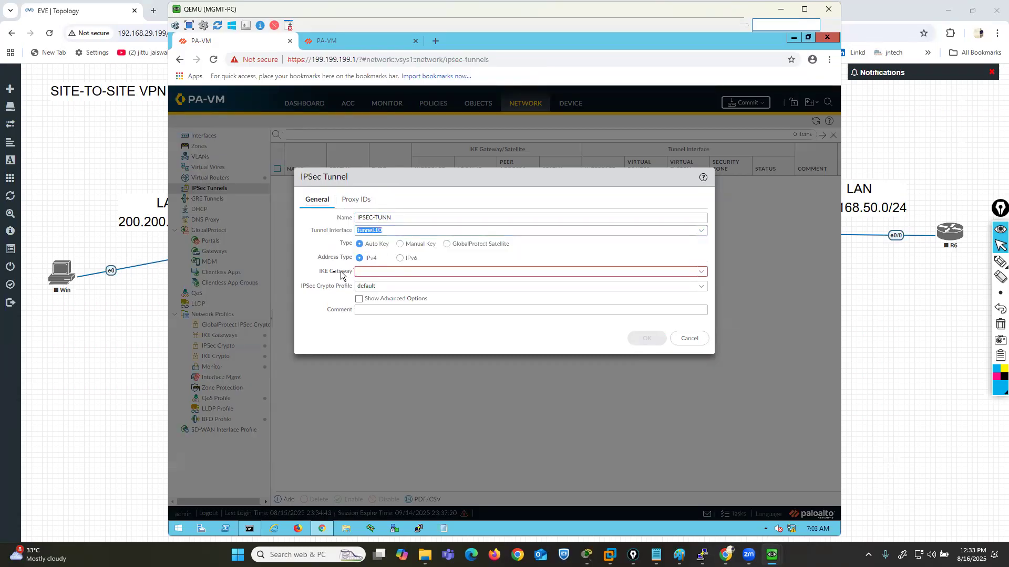
- Assign IKE gateway ikegw33 and IPSec crypto profile ipsec-crypto22 to the tunnel and save it
{"action": "left_click_drag", "start_coordinate": [320, 271], "coordinate": [350, 271]}
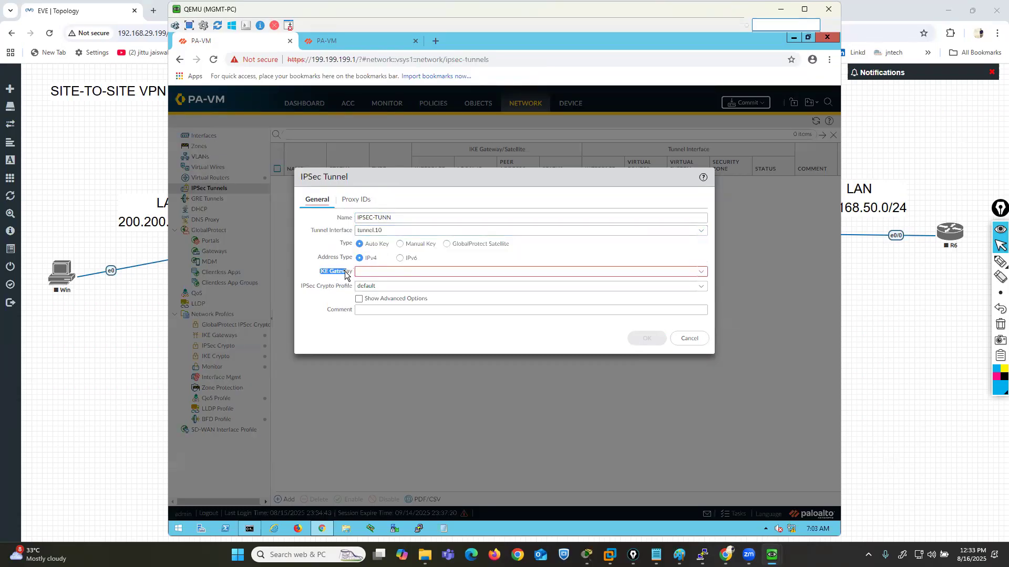
{"action": "left_click", "coordinate": [701, 272]}
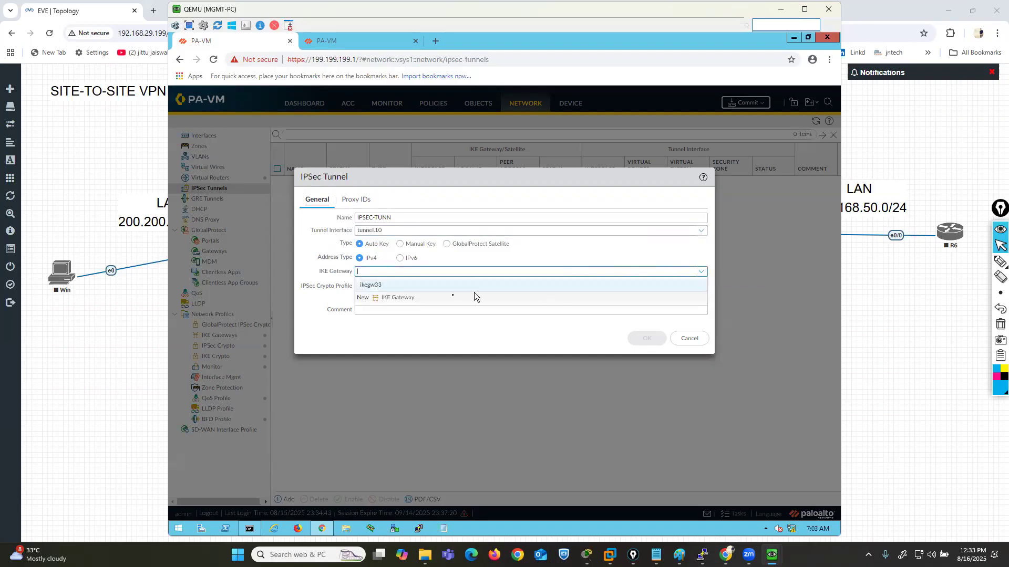
{"action": "left_click", "coordinate": [368, 287]}
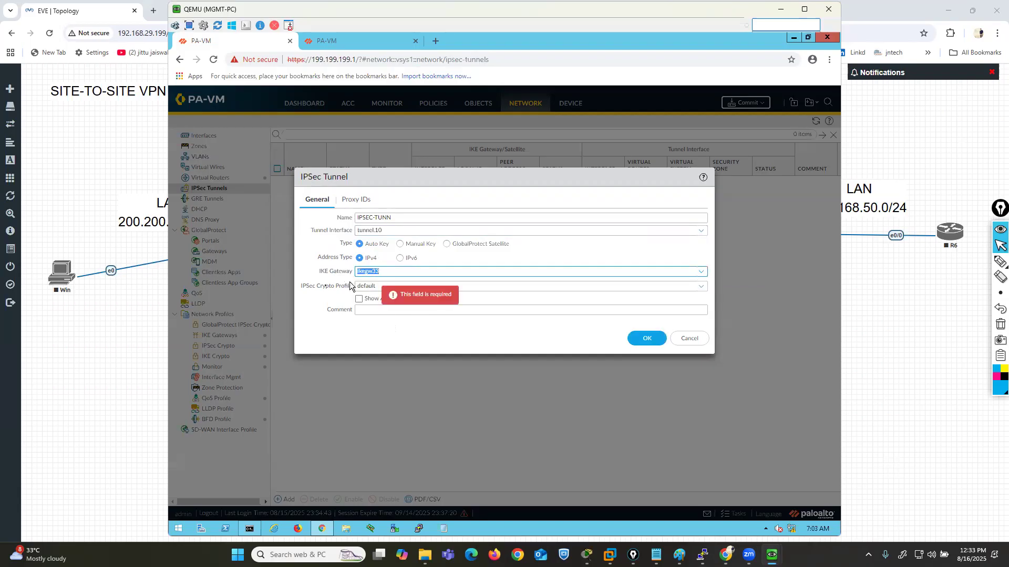
{"action": "left_click_drag", "start_coordinate": [300, 289], "coordinate": [350, 287]}
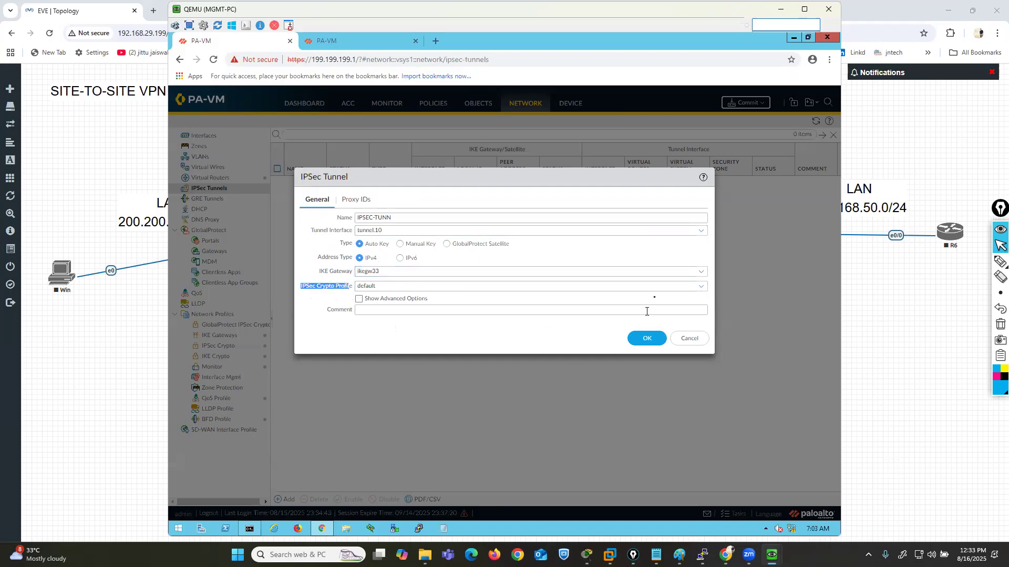
{"action": "left_click", "coordinate": [669, 286]}
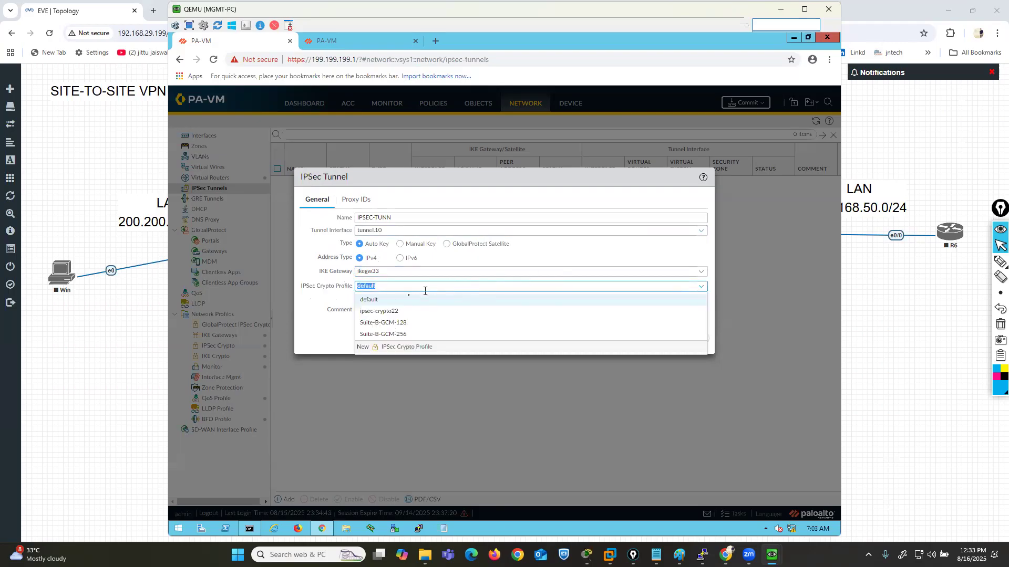
{"action": "left_click", "coordinate": [390, 316]}
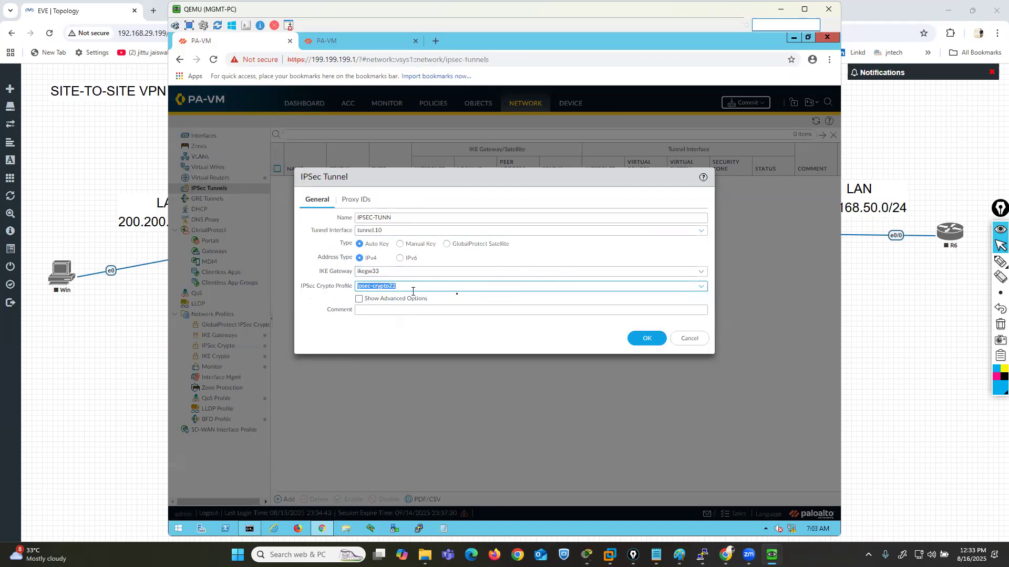
{"action": "left_click", "coordinate": [642, 339]}
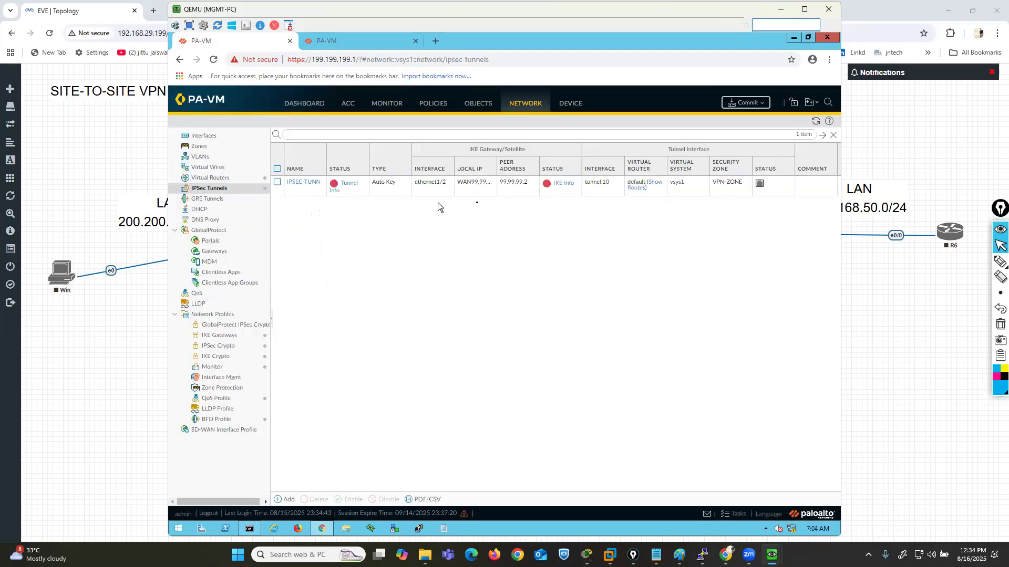
- Commit the configuration on the first firewall and move the Commit Status dialog clear of the IPSec tunnel row
{"action": "left_click", "coordinate": [745, 102]}
{"action": "left_click", "coordinate": [596, 418]}
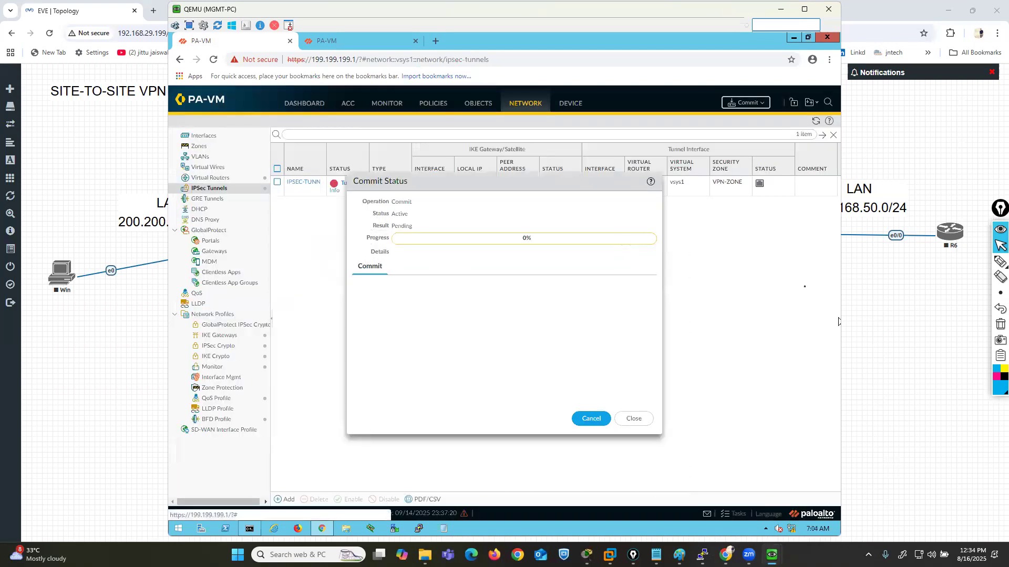
{"action": "left_click_drag", "start_coordinate": [575, 179], "coordinate": [624, 238]}
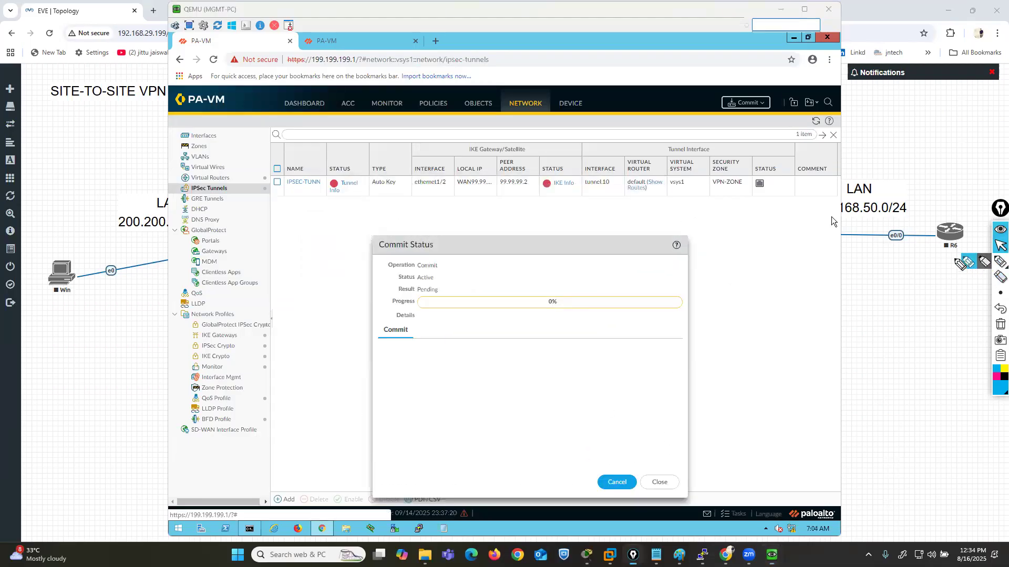
- Frame the tunnel status and IKE gateway status cells in light blue, and clear both frames
{"action": "mouse_move", "coordinate": [319, 213]}
{"action": "left_mouse_down"}
{"action": "mouse_move", "coordinate": [368, 210]}
{"action": "mouse_move", "coordinate": [347, 154]}
{"action": "mouse_move", "coordinate": [321, 206]}
{"action": "mouse_move", "coordinate": [331, 207]}
{"action": "left_mouse_up"}
{"action": "mouse_move", "coordinate": [535, 153]}
{"action": "left_mouse_down"}
{"action": "mouse_move", "coordinate": [536, 175]}
{"action": "mouse_move", "coordinate": [582, 195]}
{"action": "mouse_move", "coordinate": [537, 158]}
{"action": "left_mouse_up"}
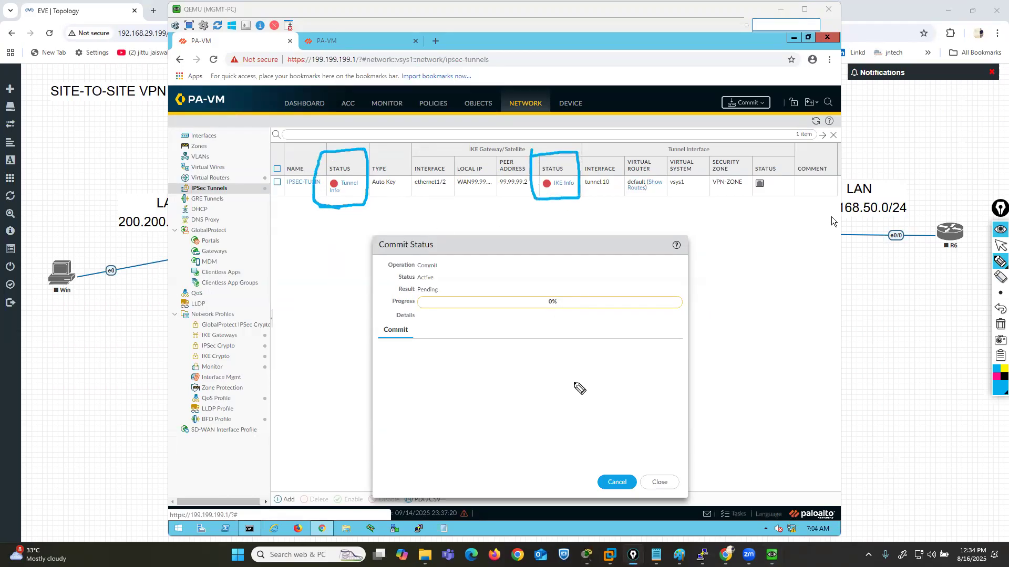
{"action": "left_click", "coordinate": [999, 326]}
{"action": "left_click", "coordinate": [998, 246]}
- On the second firewall at 199.199.199.5, add an IKE crypto profile named IKECRYPTO11111 with DH group2
{"action": "left_click", "coordinate": [331, 42]}
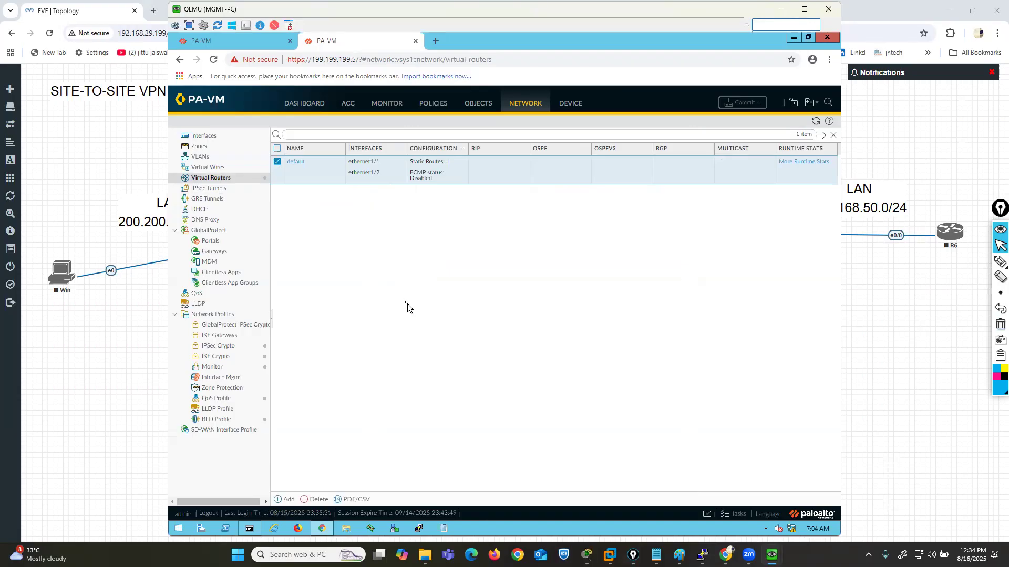
{"action": "left_click", "coordinate": [225, 357]}
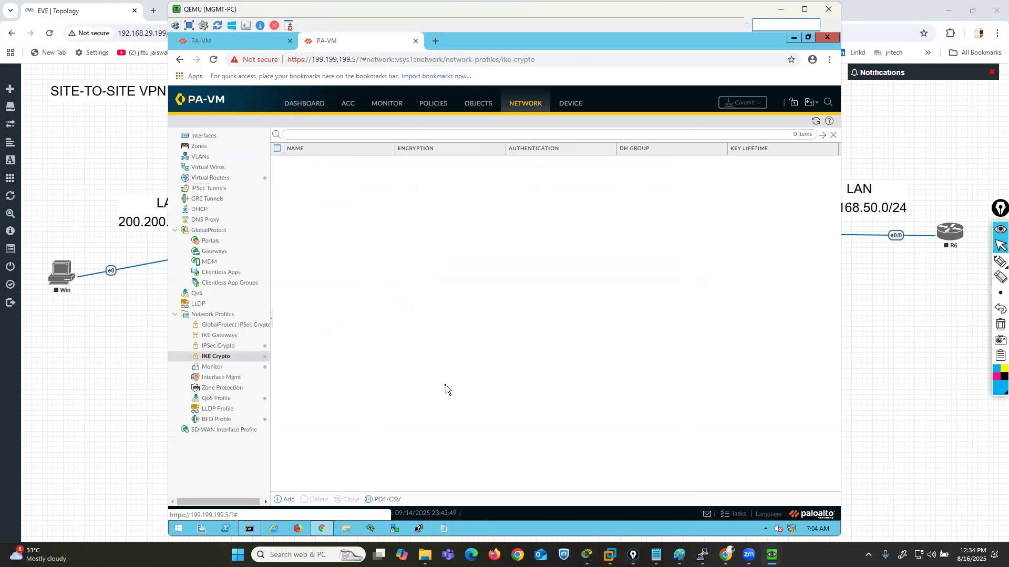
{"action": "left_click", "coordinate": [283, 499]}
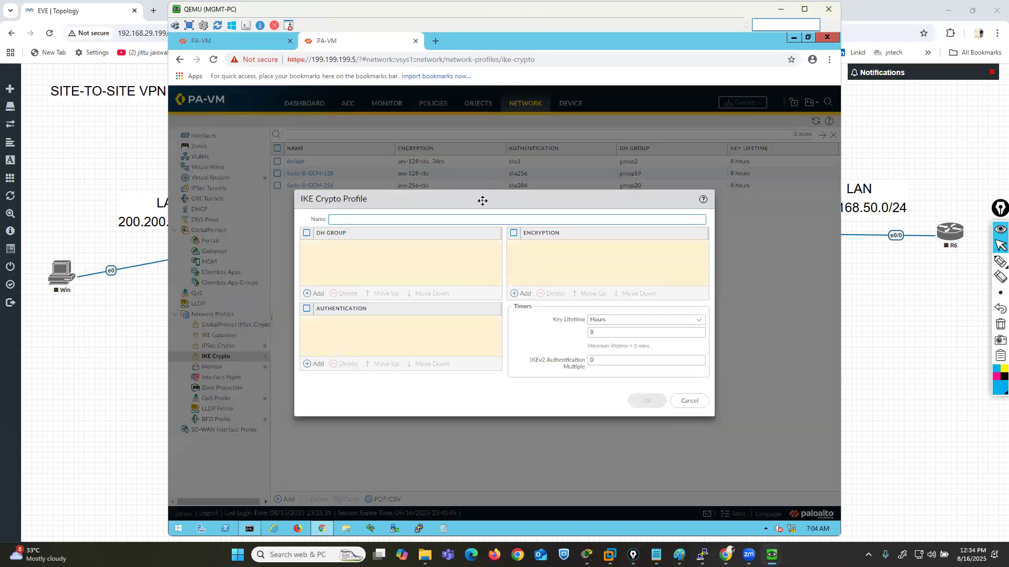
{"action": "type", "text": "IKECRYPTO11111"}
{"action": "left_click", "coordinate": [309, 292]}
{"action": "left_click", "coordinate": [352, 279]}
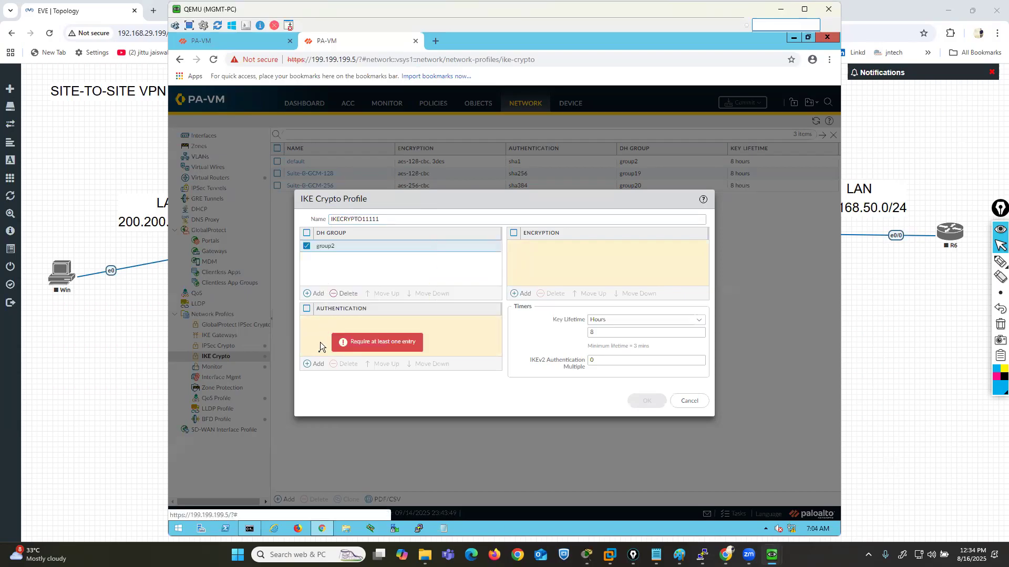
- Add md5 authentication and 3des encryption to the IKE crypto profile and save it
{"action": "left_click", "coordinate": [314, 363]}
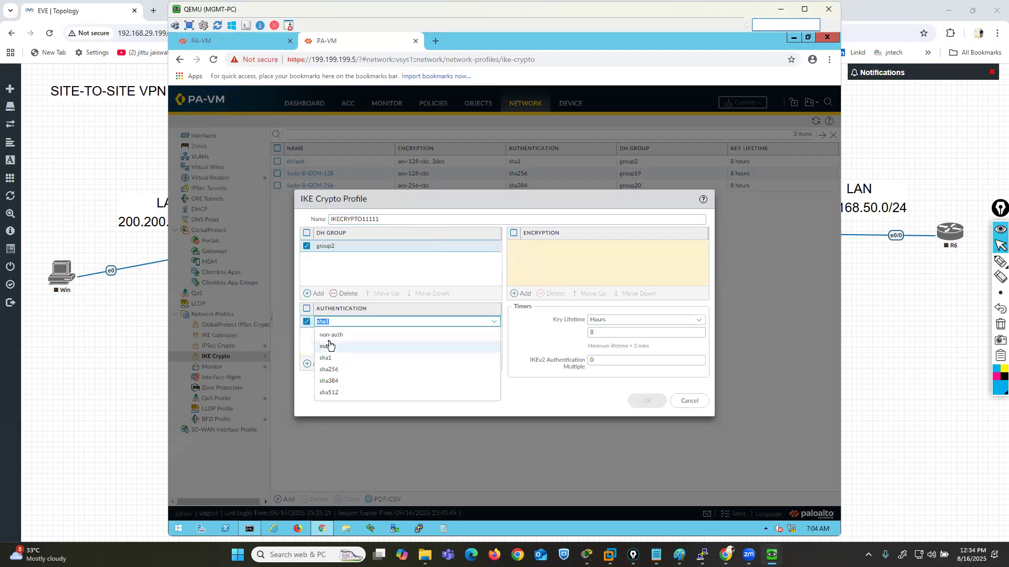
{"action": "left_click", "coordinate": [328, 347]}
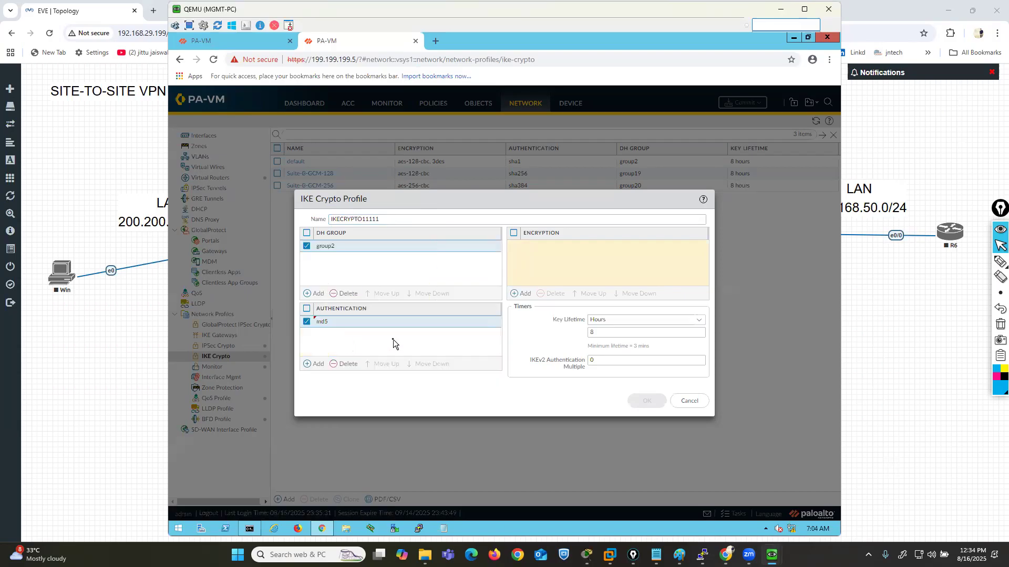
{"action": "left_click", "coordinate": [519, 295]}
{"action": "left_click", "coordinate": [547, 272]}
{"action": "left_click", "coordinate": [644, 401]}
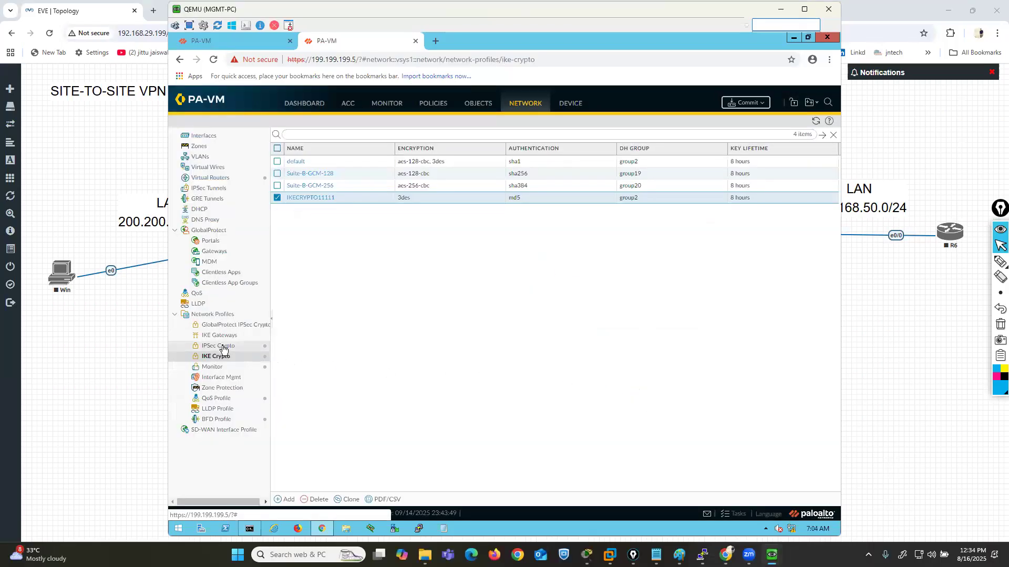
- Add a new IPSec crypto profile named IPSEC-CRYPTO2 on the second firewall
{"action": "left_click", "coordinate": [223, 347]}
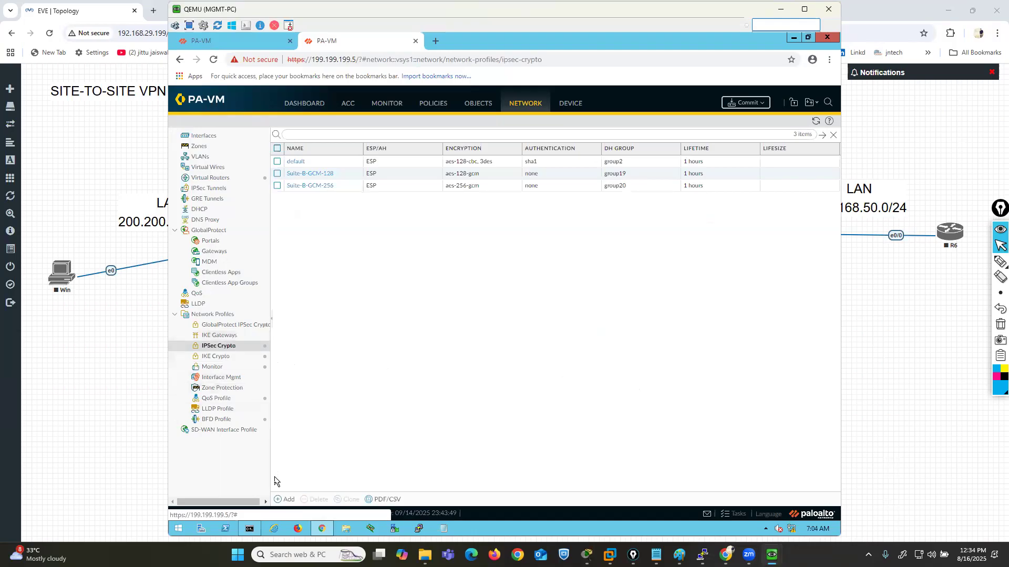
{"action": "left_click", "coordinate": [287, 501]}
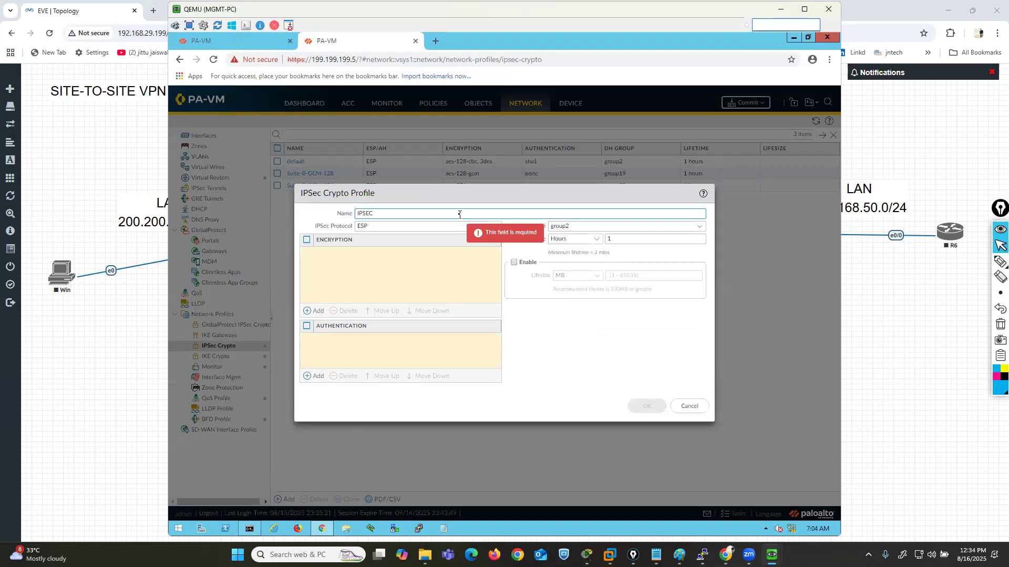
{"action": "type", "text": "IPSEC-CRP"}
{"action": "key", "text": "BackSpace"}
{"action": "type", "text": "YPTO2"}
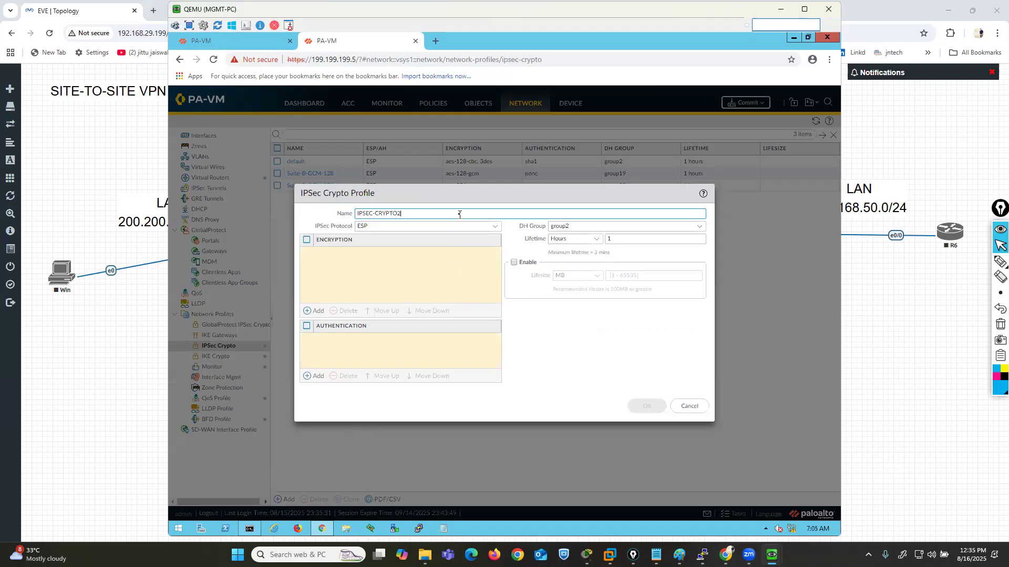
- Add 3des encryption and md5 authentication to the IPSec crypto profile and save it
{"action": "left_click", "coordinate": [305, 316]}
{"action": "left_click", "coordinate": [324, 283]}
{"action": "left_click", "coordinate": [323, 376]}
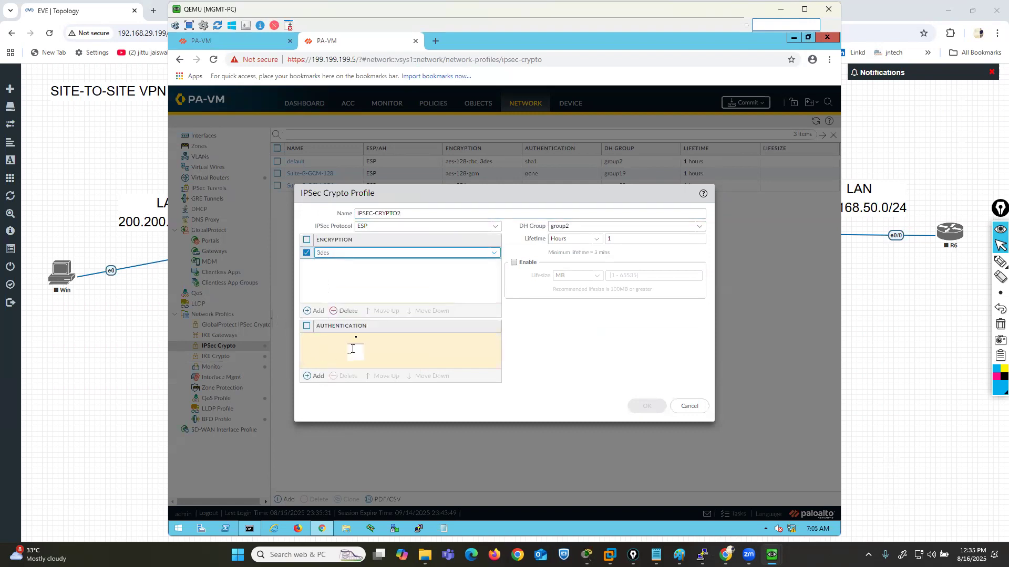
{"action": "left_click", "coordinate": [342, 357]}
{"action": "left_click", "coordinate": [601, 371]}
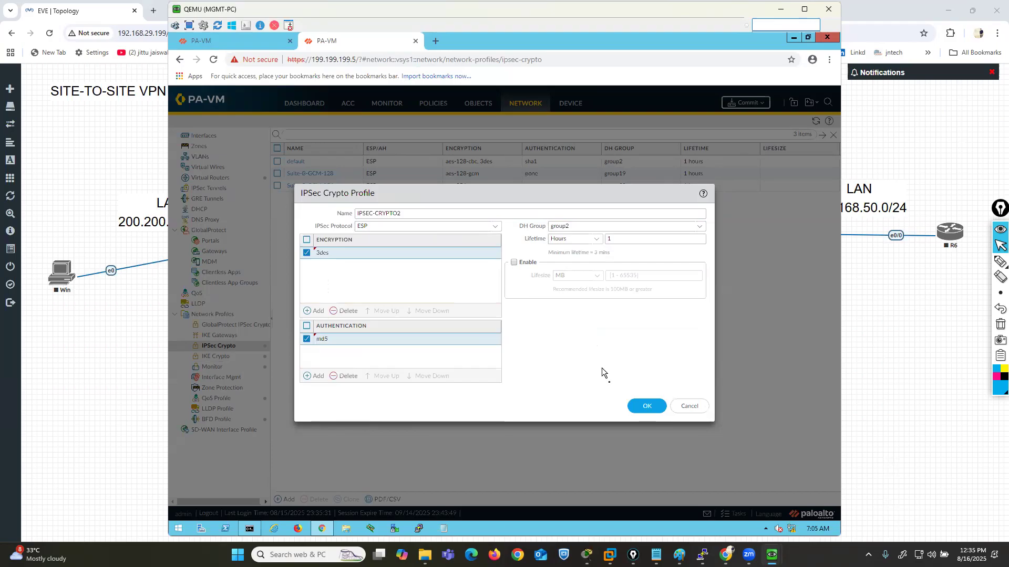
{"action": "left_click", "coordinate": [650, 414]}
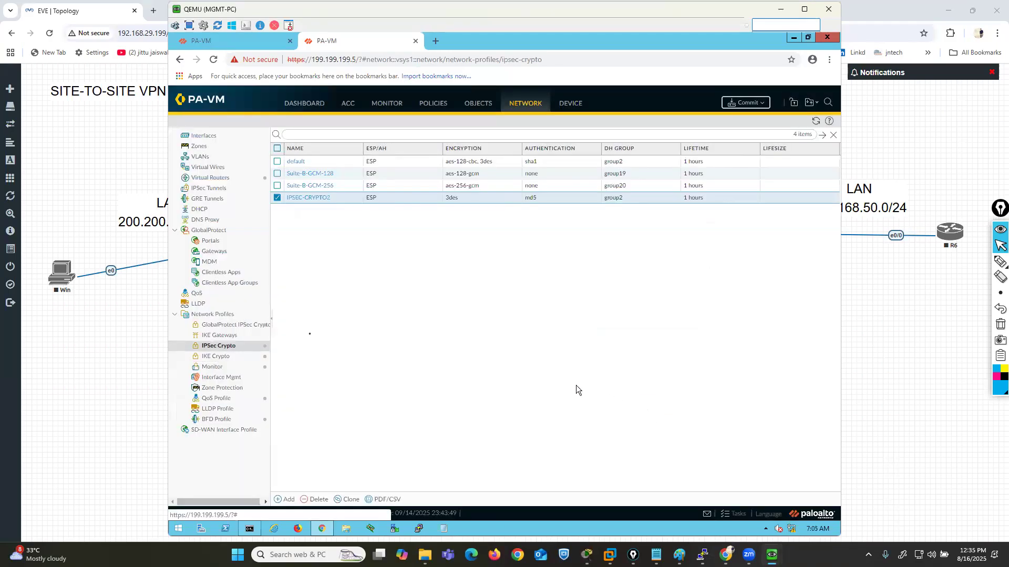
- Add an IKE gateway named IKEGW on interface ethernet1/2 with local IP address WAN99.99.99.2
{"action": "left_click", "coordinate": [219, 335]}
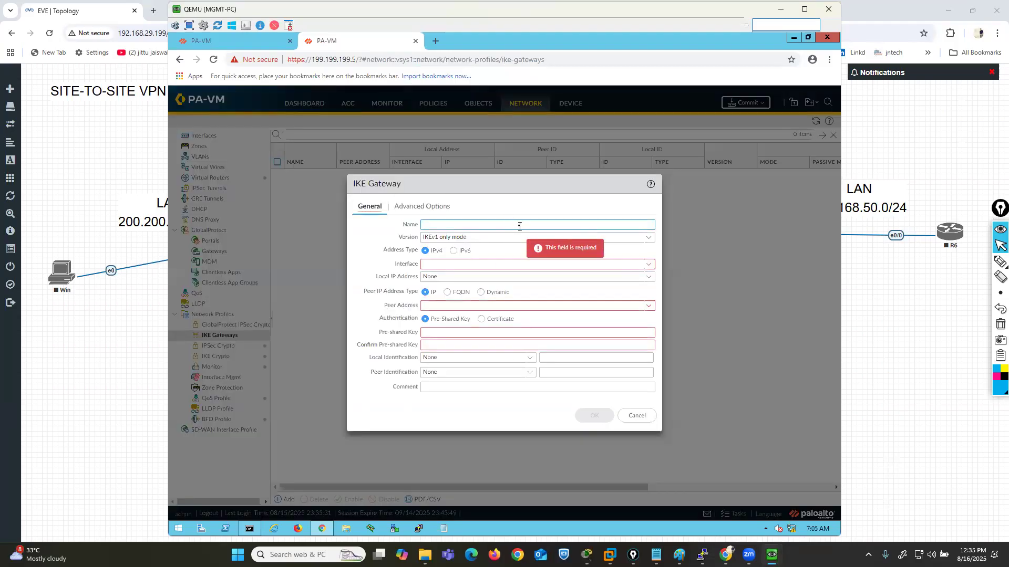
{"action": "type", "text": "IKE"}
{"action": "left_click", "coordinate": [648, 266]}
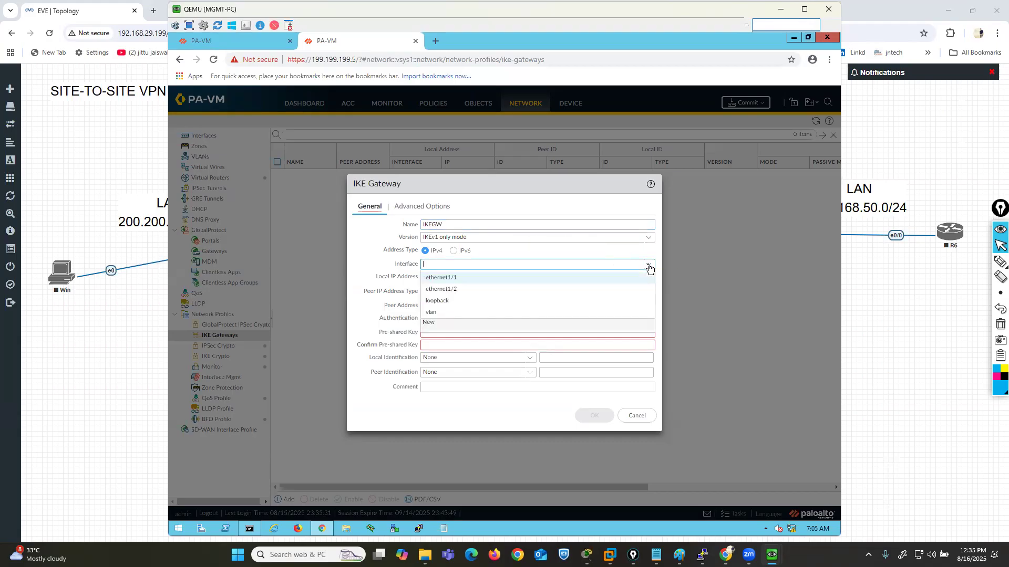
{"action": "left_click", "coordinate": [462, 292]}
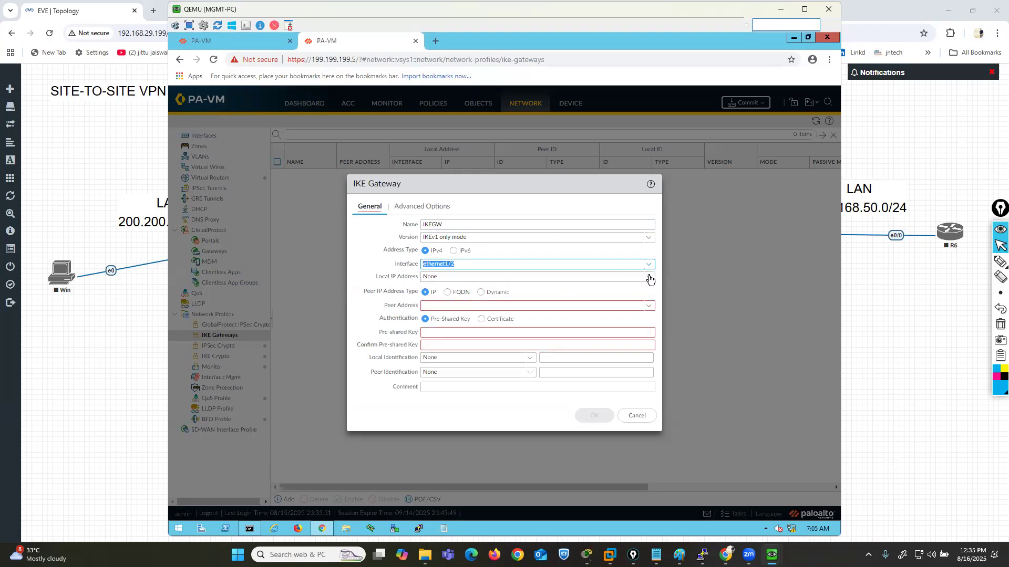
{"action": "left_click", "coordinate": [649, 277]}
{"action": "left_click", "coordinate": [445, 301]}
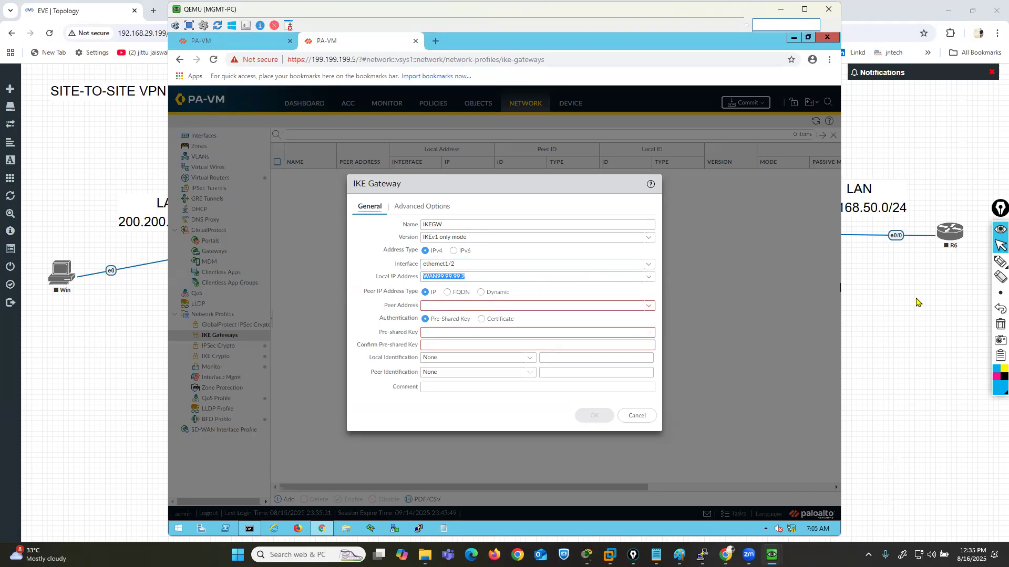
- Draw a light blue line to the gateway's Peer Address label and set the peer address to 99.99.99.1
{"action": "left_click", "coordinate": [985, 262]}
{"action": "left_click_drag", "start_coordinate": [261, 370], "coordinate": [371, 305]}
{"action": "left_click", "coordinate": [999, 246]}
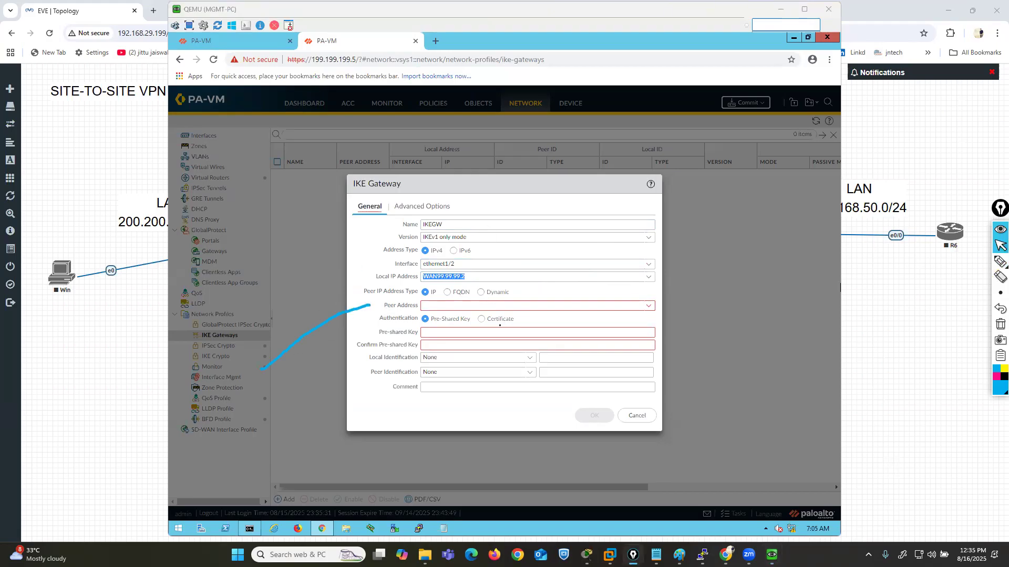
{"action": "left_click", "coordinate": [498, 307]}
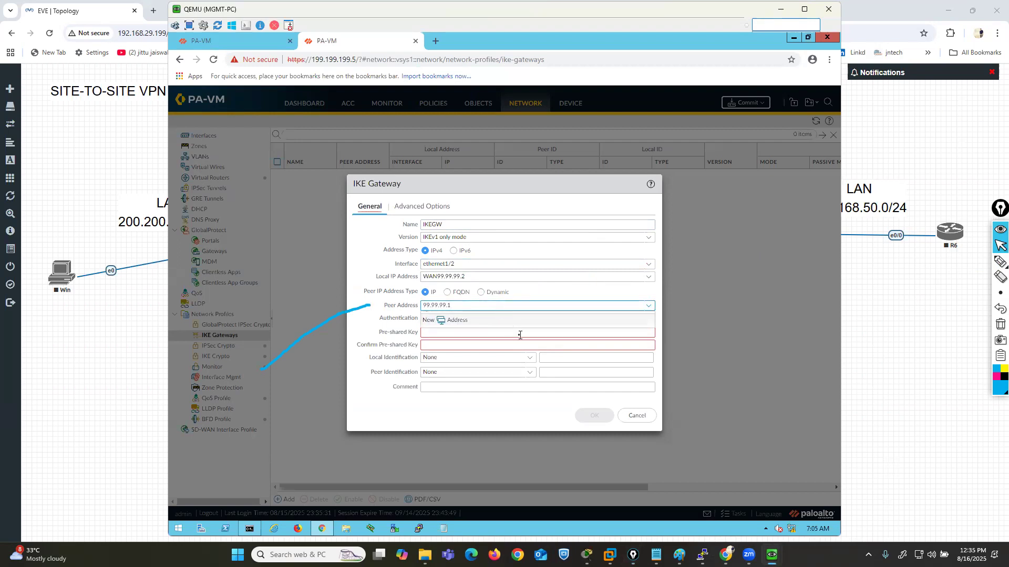
{"action": "left_click", "coordinate": [460, 339]}
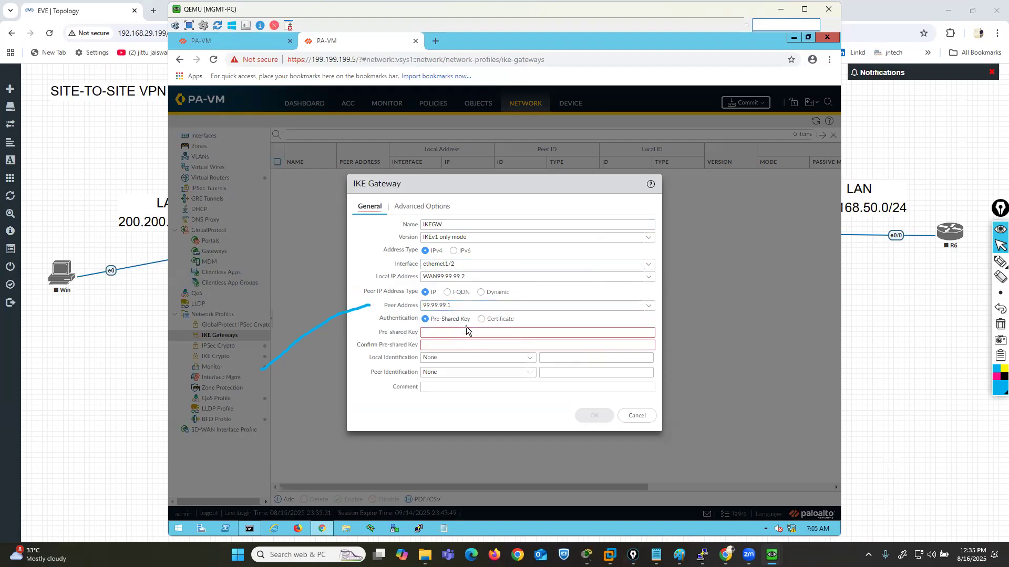
- Enter and confirm the IKE gateway's pre-shared key and set its IKE crypto profile to IKECRYPTO11111
{"action": "left_click", "coordinate": [467, 331]}
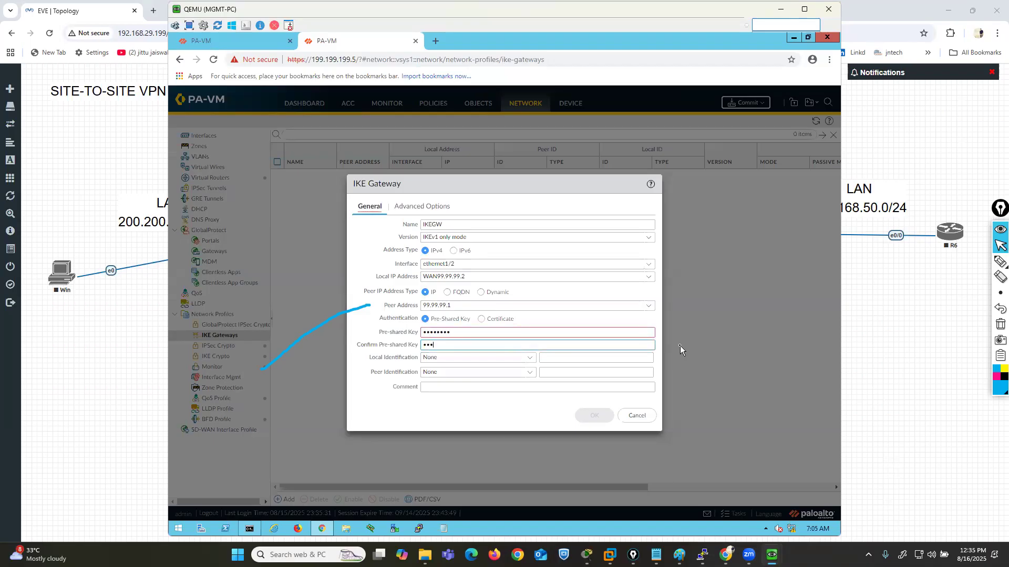
{"action": "type", "text": "o"}
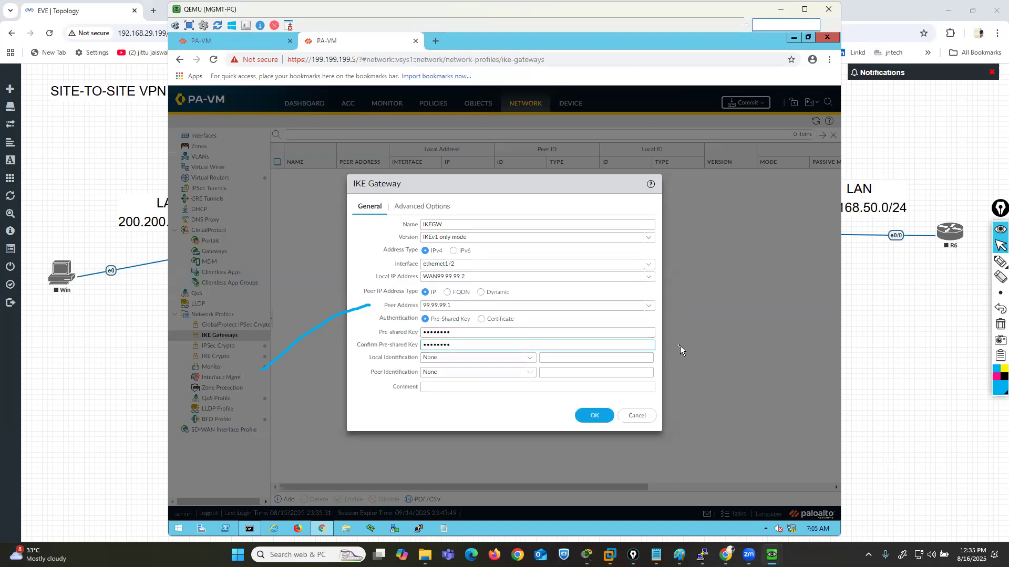
{"action": "left_click", "coordinate": [424, 206]}
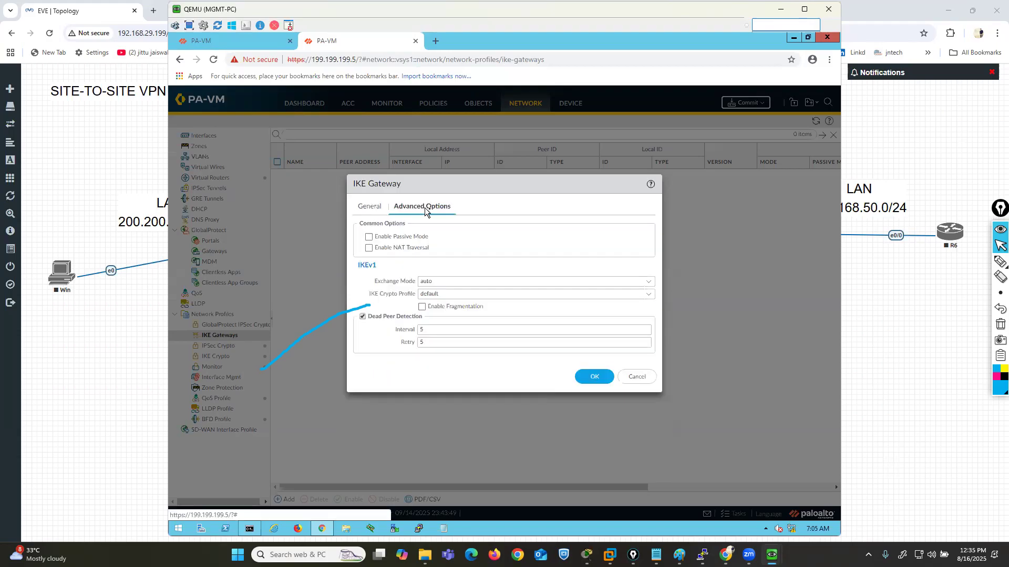
{"action": "left_click", "coordinate": [649, 295]}
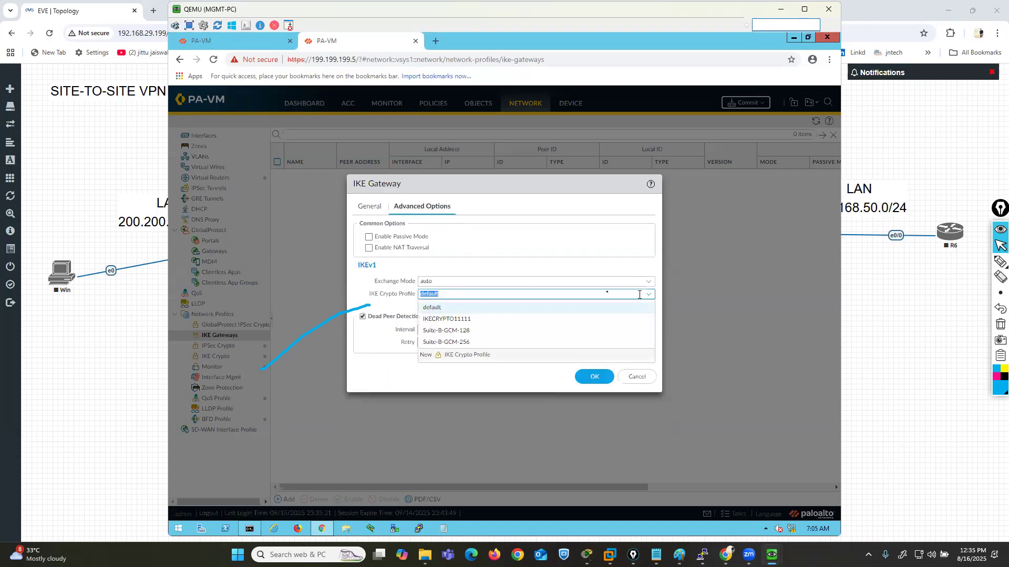
{"action": "left_click", "coordinate": [460, 320]}
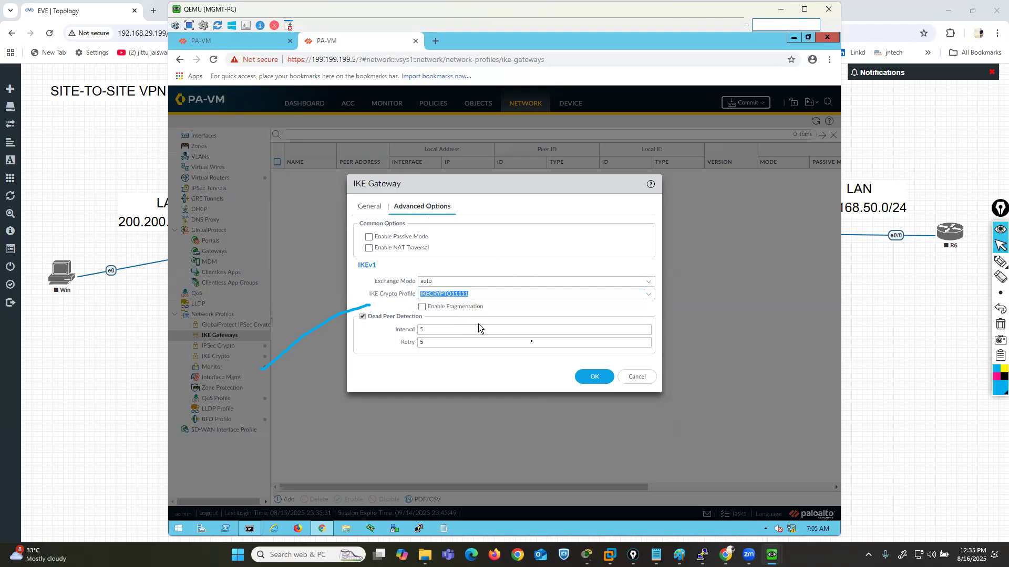
- Save the IKE gateway, commit all changes on the second firewall and dismiss the commit status
{"action": "left_click", "coordinate": [582, 377]}
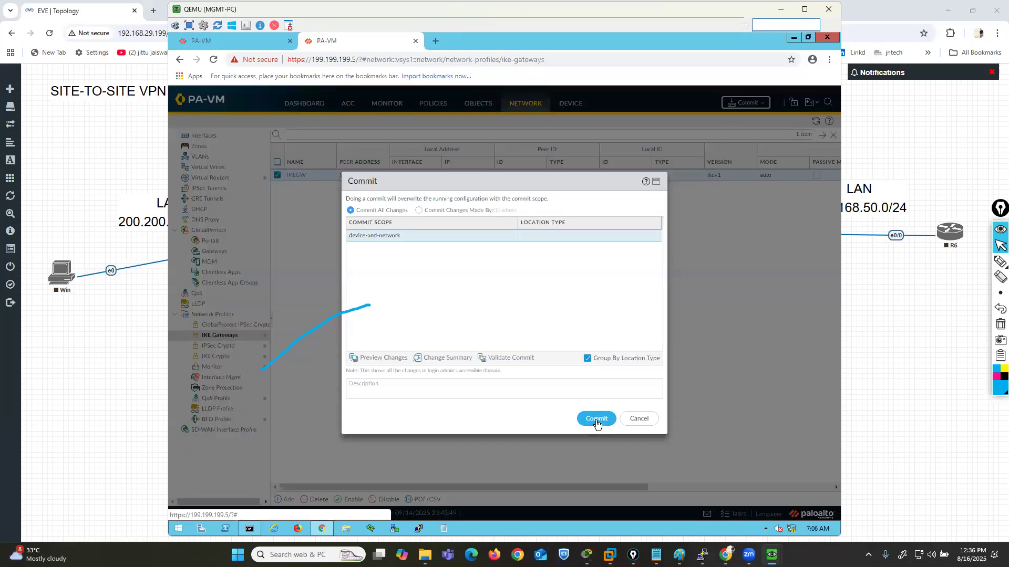
{"action": "left_click", "coordinate": [597, 419]}
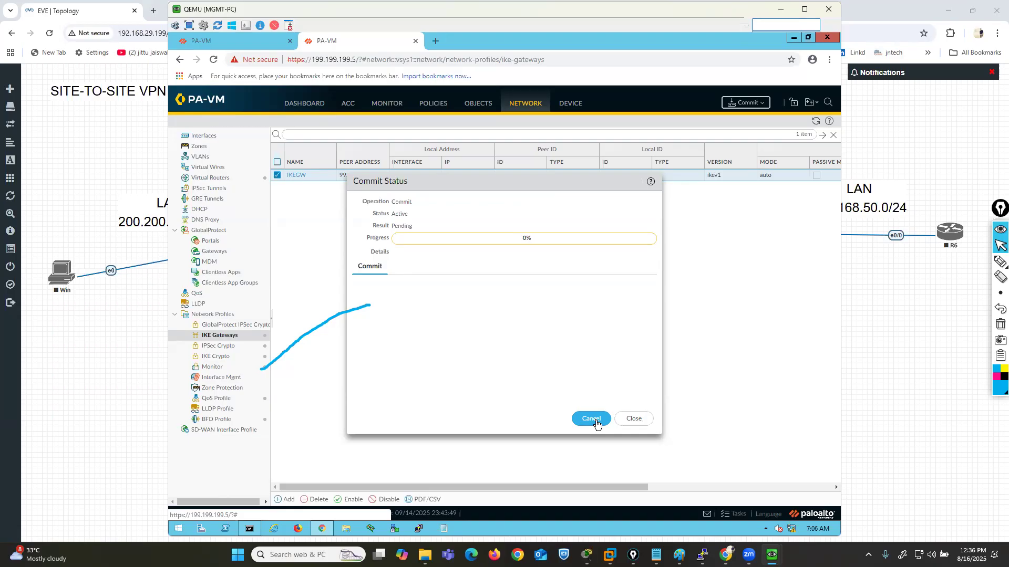
{"action": "left_click", "coordinate": [642, 420]}
- Add a tunnel interface numbered 10 and assign it to the default virtual router
{"action": "left_click", "coordinate": [208, 136]}
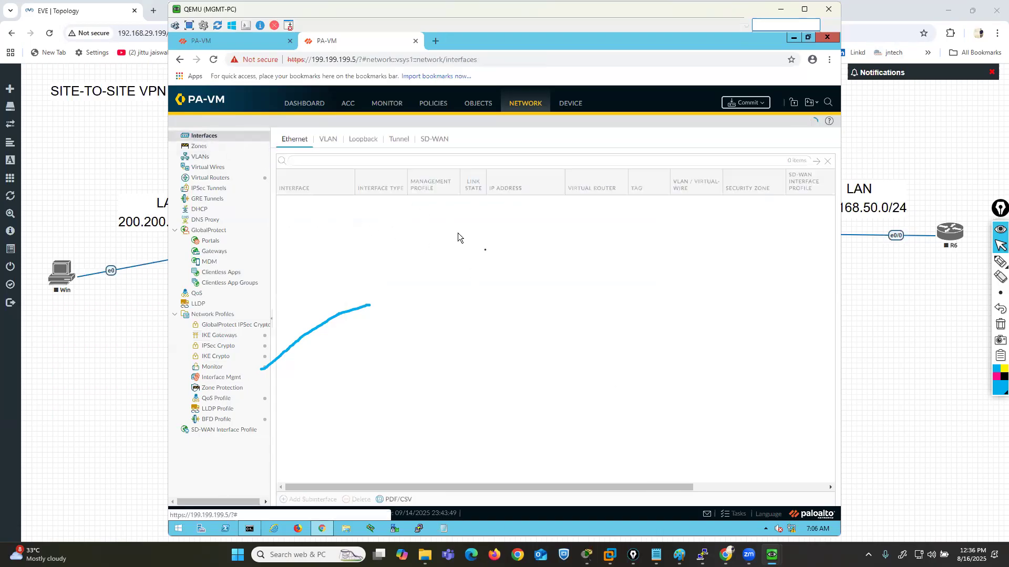
{"action": "left_click", "coordinate": [397, 140]}
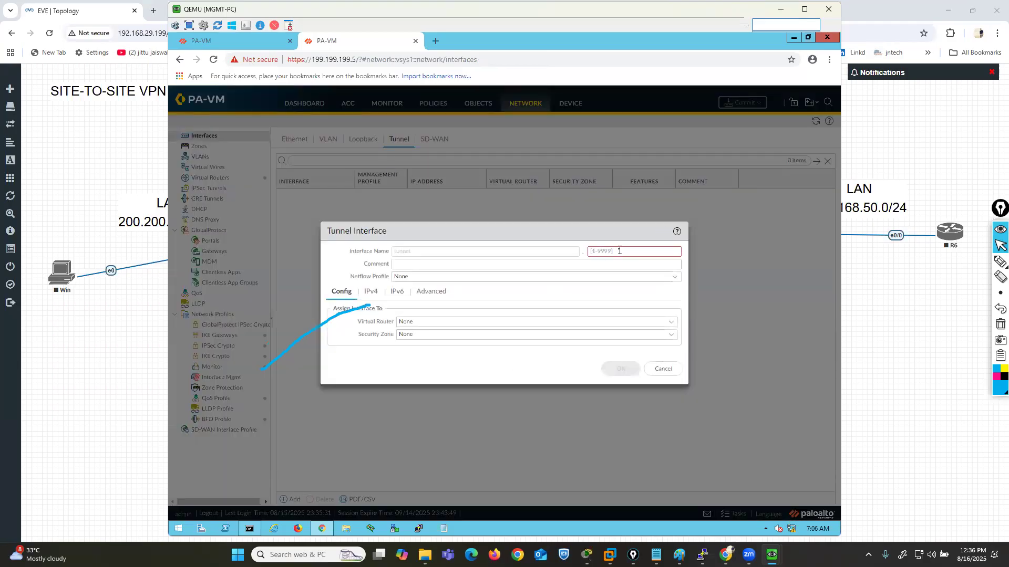
{"action": "left_click", "coordinate": [620, 251]}
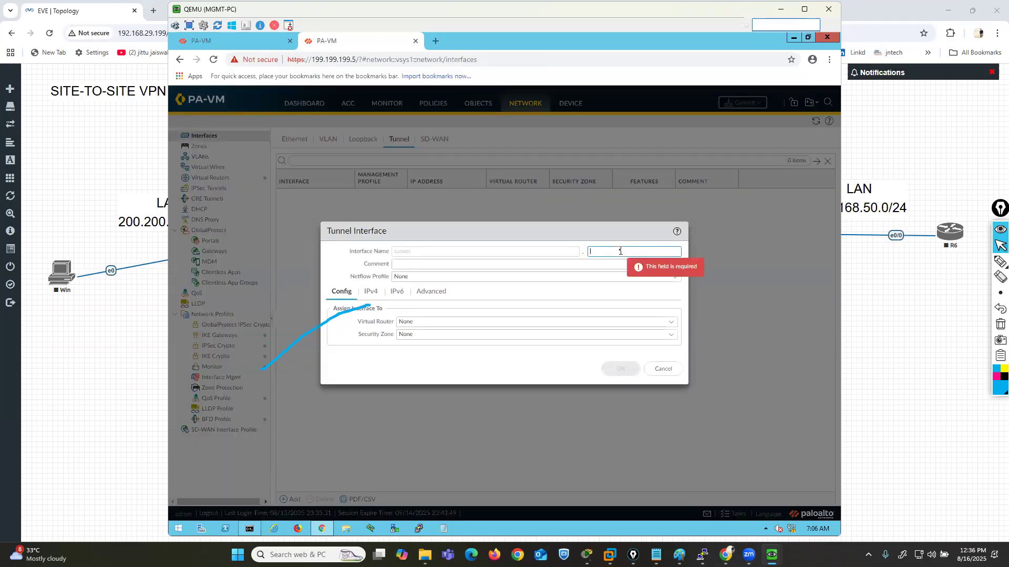
{"action": "type", "text": "10"}
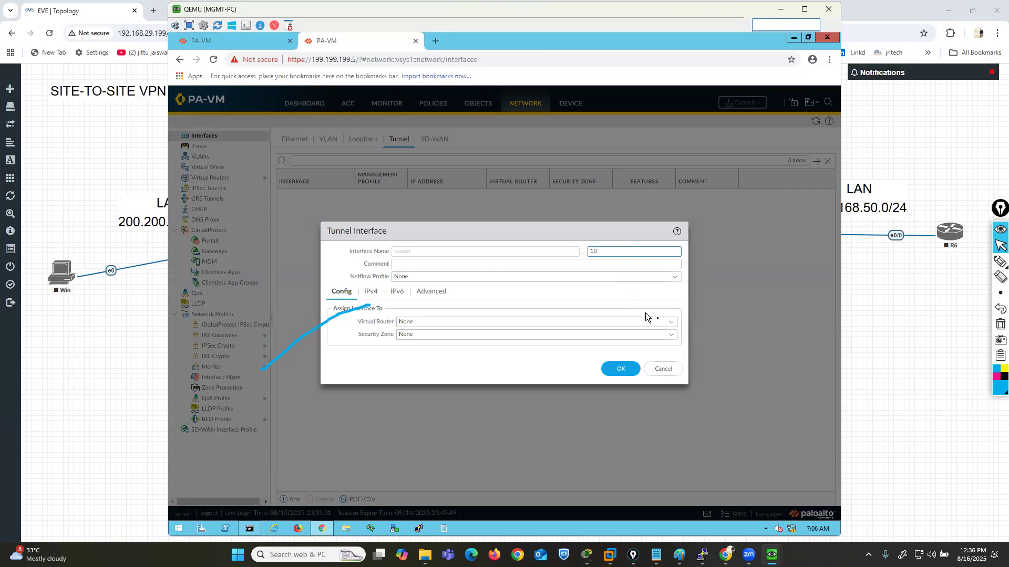
{"action": "left_click", "coordinate": [671, 321]}
{"action": "left_click", "coordinate": [415, 348]}
- Create a new security zone named VPN for the tunnel interface
{"action": "left_click", "coordinate": [671, 335]}
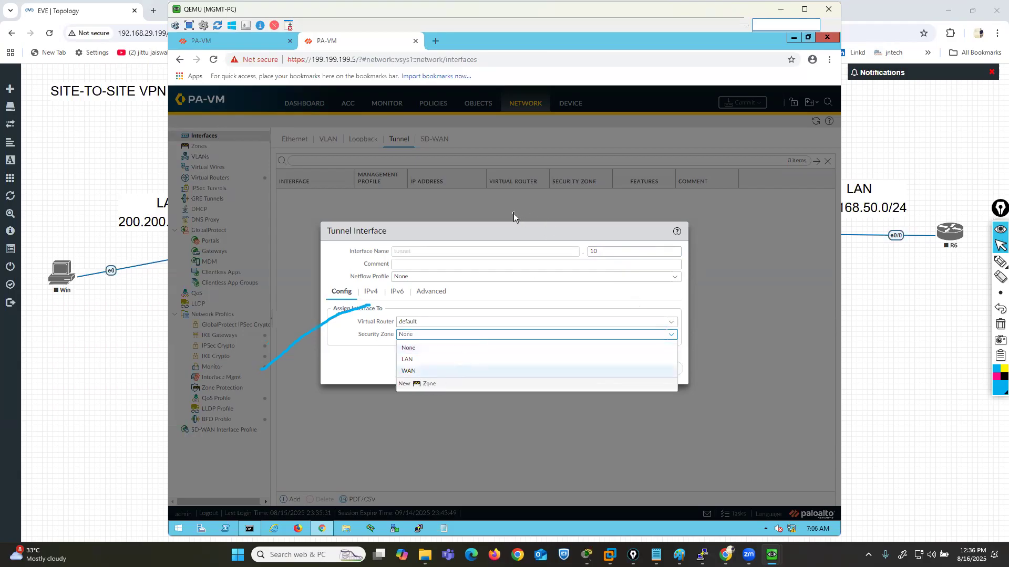
{"action": "type", "text": "VPN"}
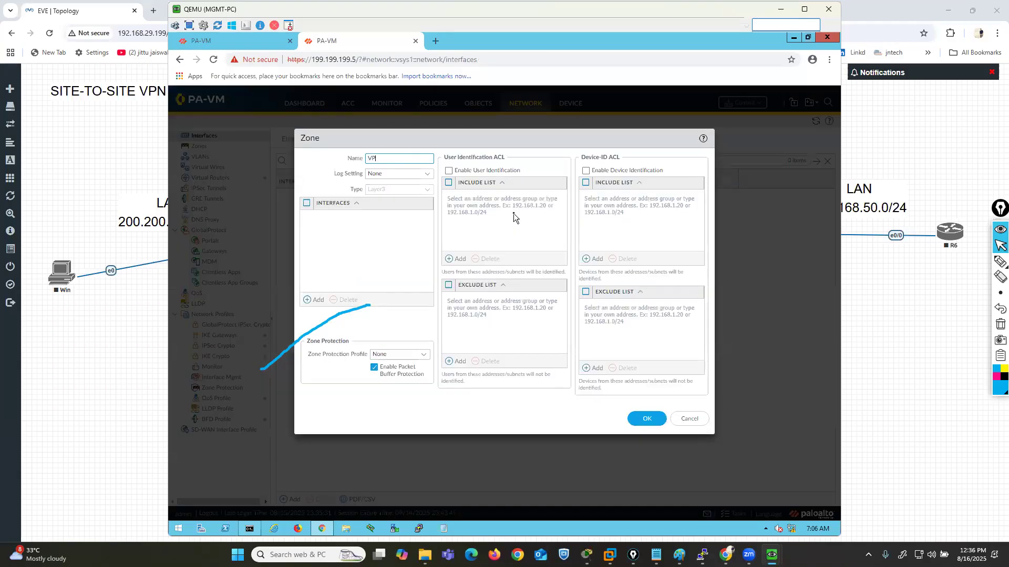
{"action": "left_click", "coordinate": [648, 419]}
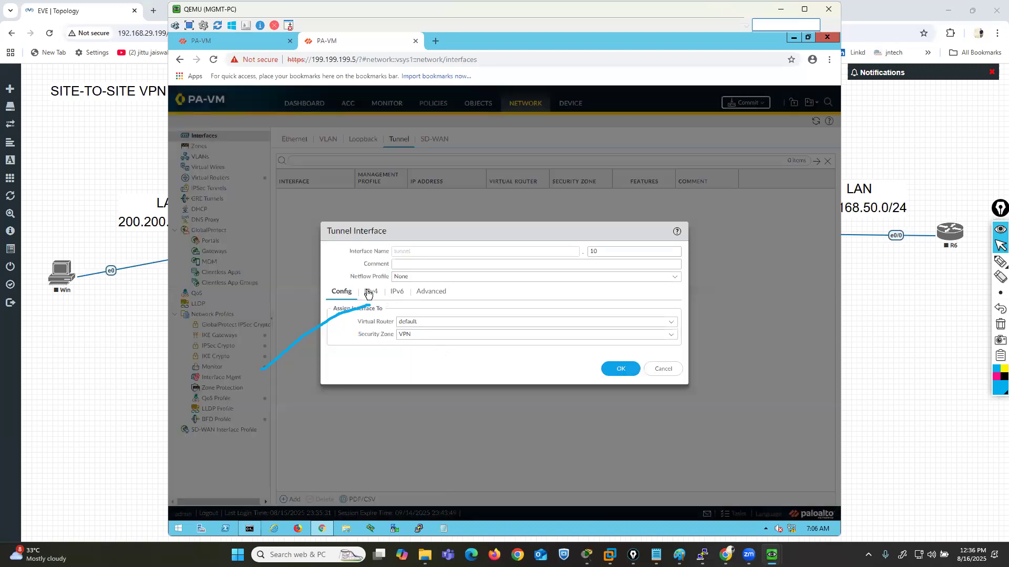
- Assign the tunnel interface a new IPv4 address object named TUNNEL2 with IP netmask 10.40.40.2/24
{"action": "left_click", "coordinate": [370, 292]}
{"action": "left_click", "coordinate": [342, 381]}
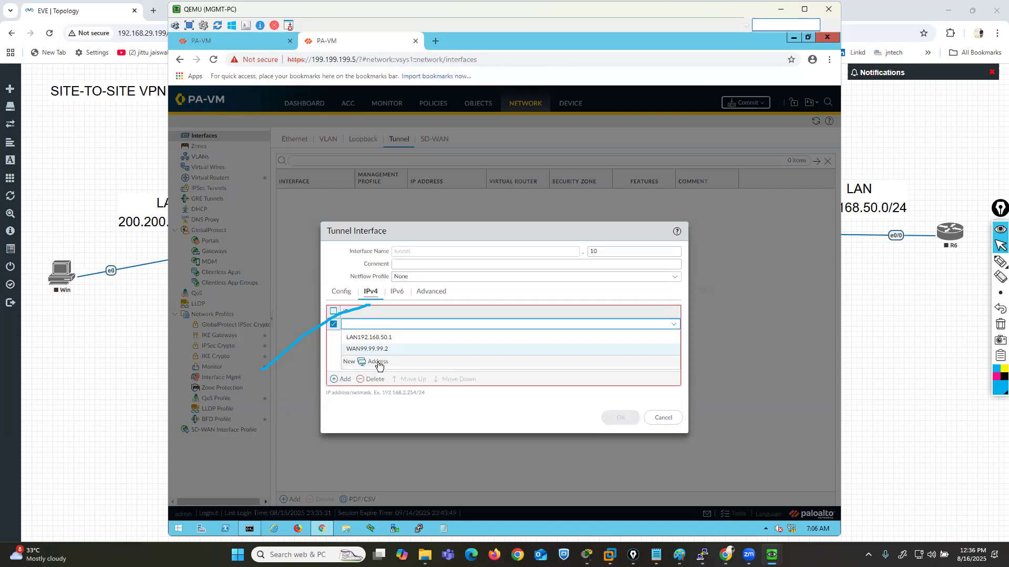
{"action": "left_click", "coordinate": [377, 362]}
{"action": "type", "text": "TUNNEL2"}
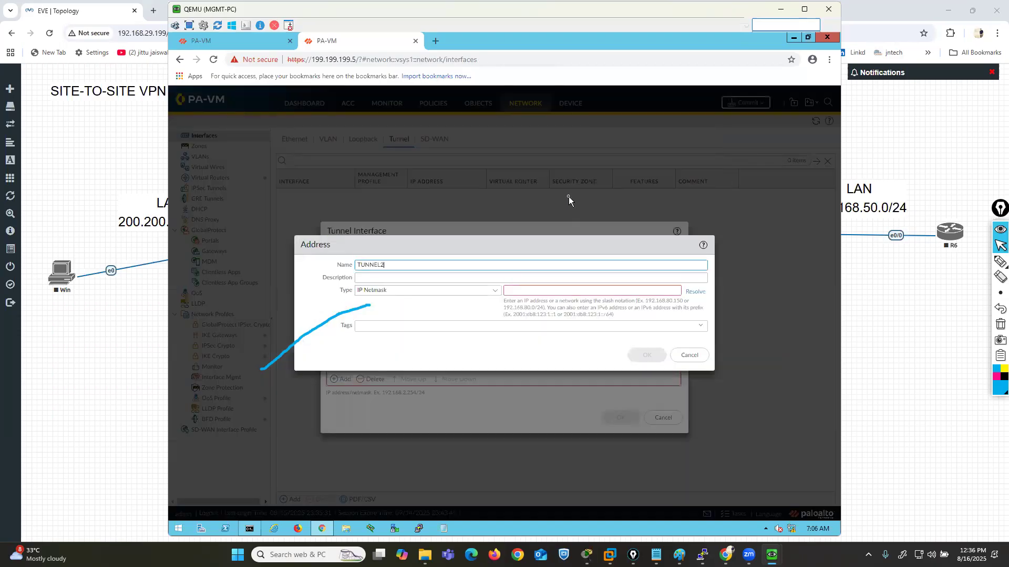
{"action": "left_click", "coordinate": [616, 291]}
{"action": "type", "text": "10"}
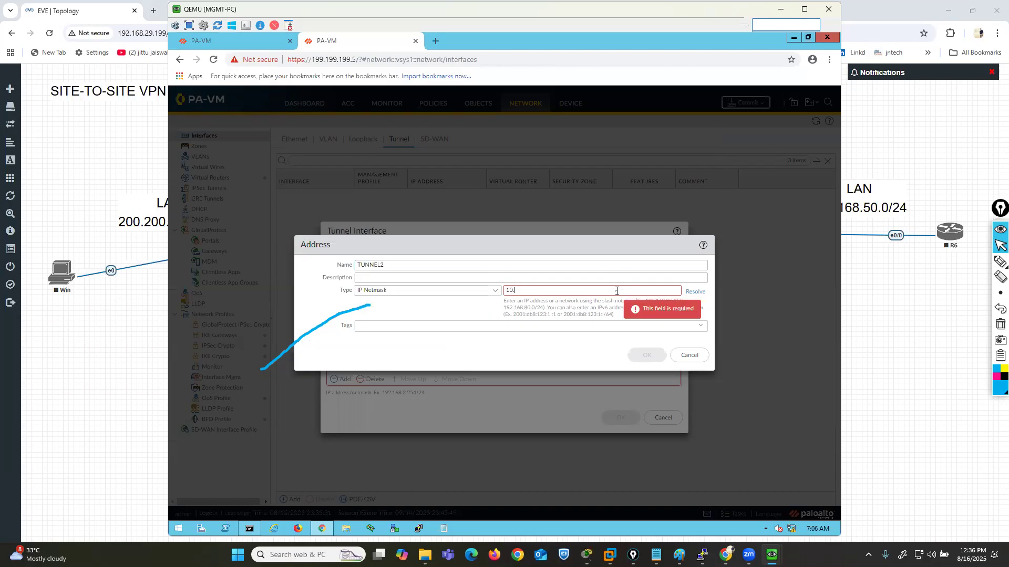
{"action": "type", "text": ".40.40.2/24"}
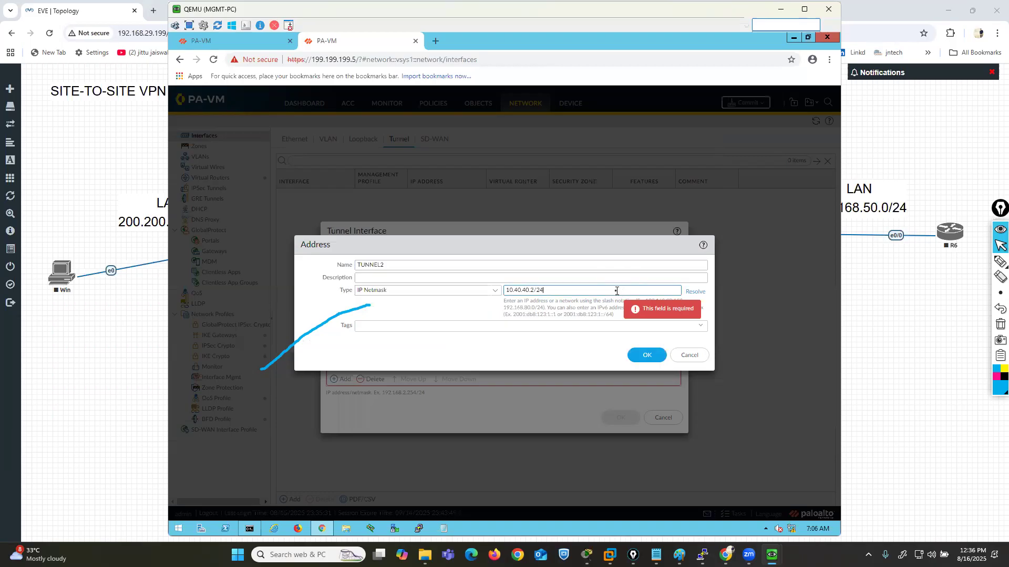
{"action": "left_click", "coordinate": [646, 357]}
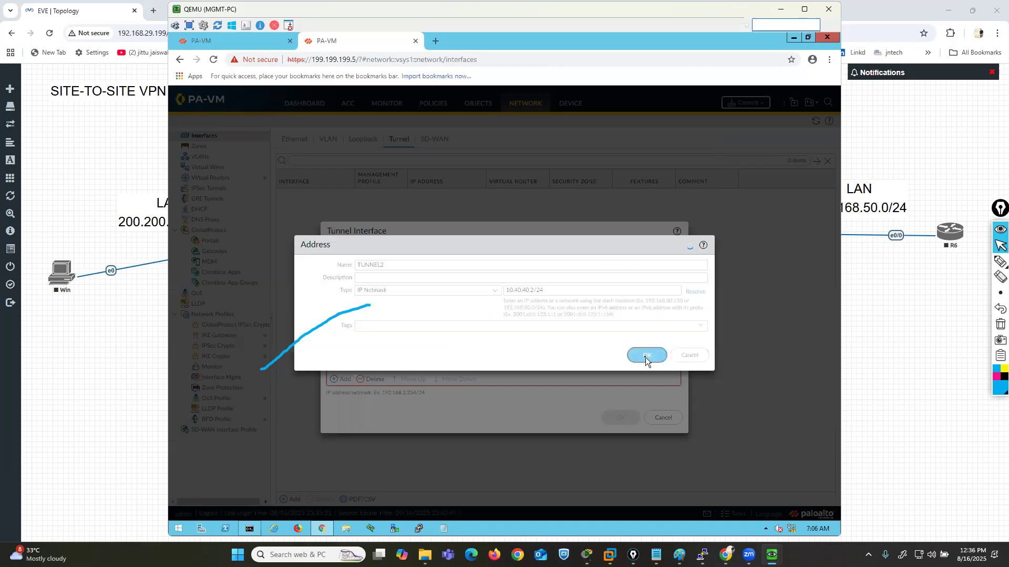
- Set the tunnel interface's management profile to MGMT and save the interface
{"action": "left_click", "coordinate": [431, 292]}
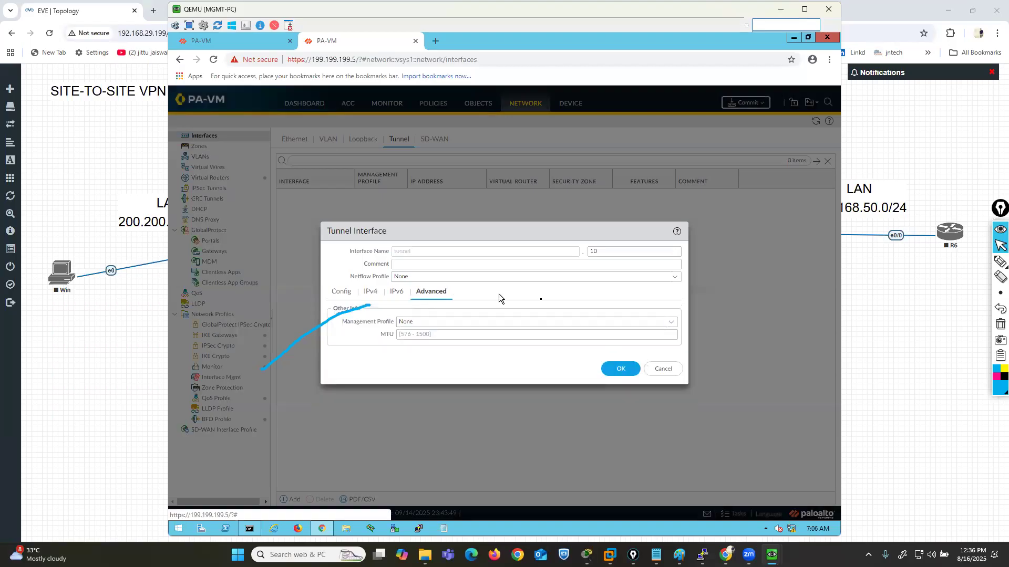
{"action": "left_click", "coordinate": [674, 323]}
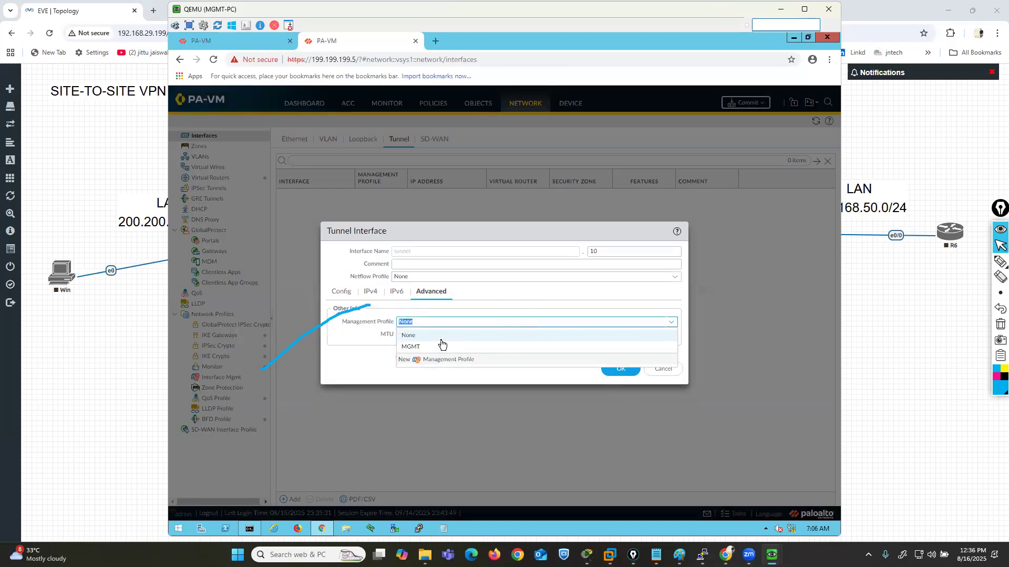
{"action": "left_click", "coordinate": [465, 344]}
{"action": "left_click", "coordinate": [616, 369]}
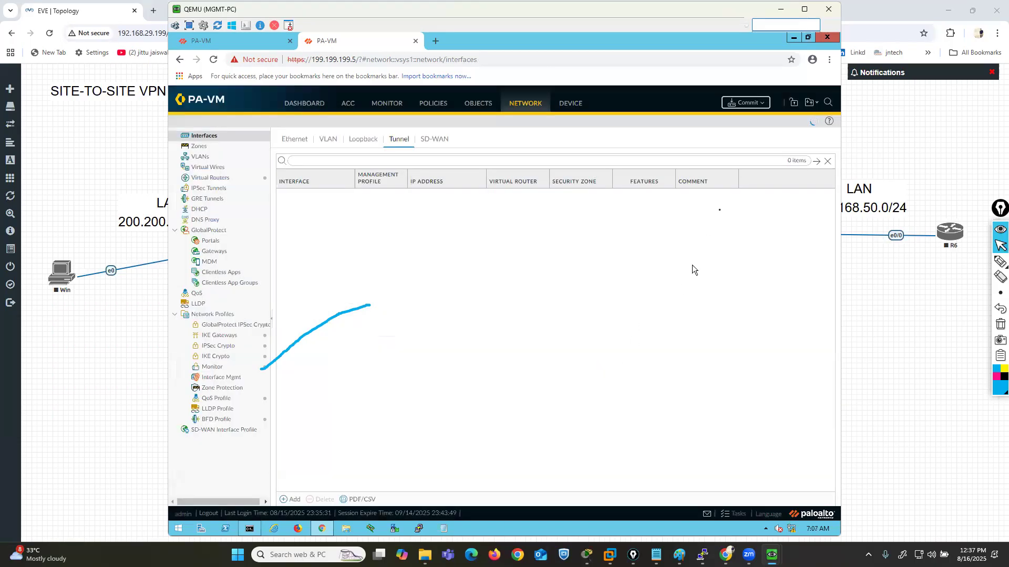
- Commit all pending policy, object, device and network changes for the new tunnel interface
{"action": "left_click", "coordinate": [745, 104]}
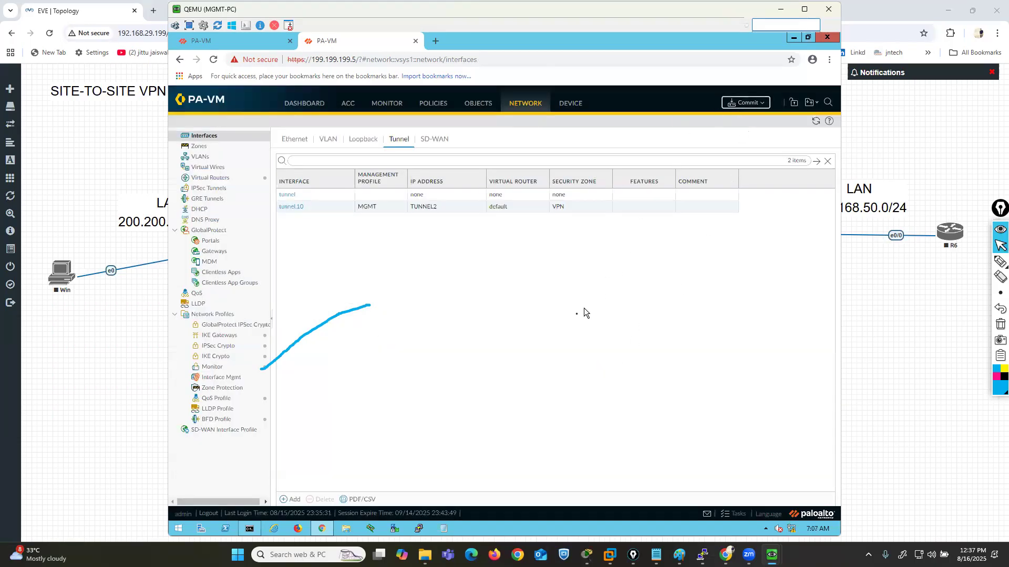
{"action": "left_click", "coordinate": [593, 419]}
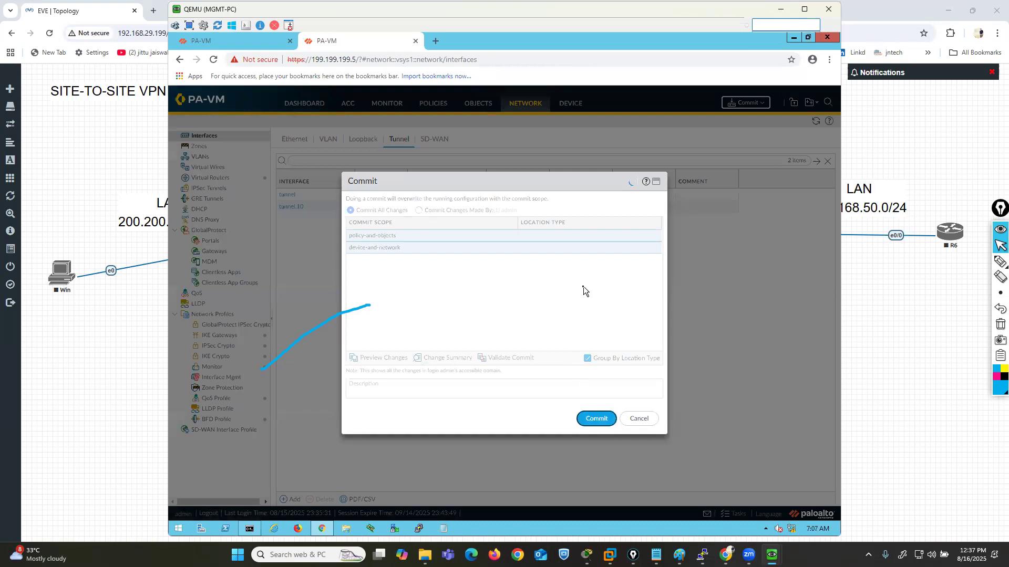
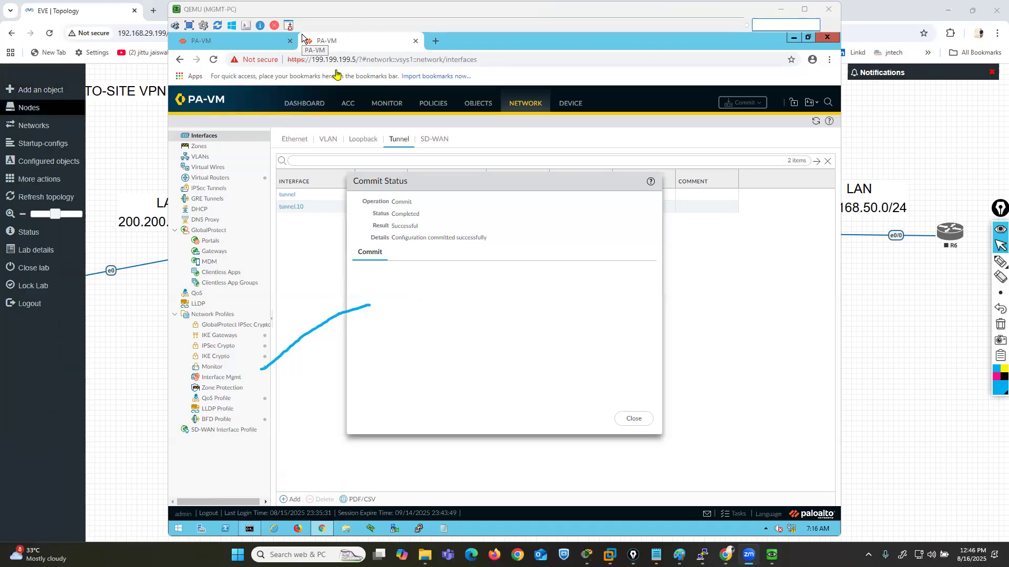
- Close the finished commit status and start a new IPSec tunnel named IPSECTUNNEL2 on tunnel interface tunnel.10
{"action": "left_click", "coordinate": [999, 325]}
{"action": "left_click", "coordinate": [557, 330]}
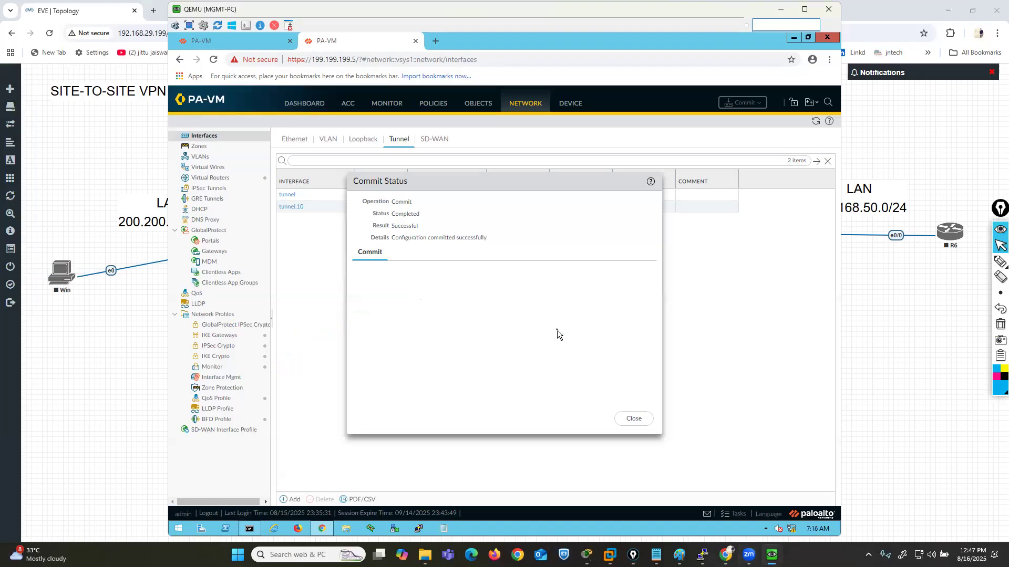
{"action": "left_click", "coordinate": [644, 425]}
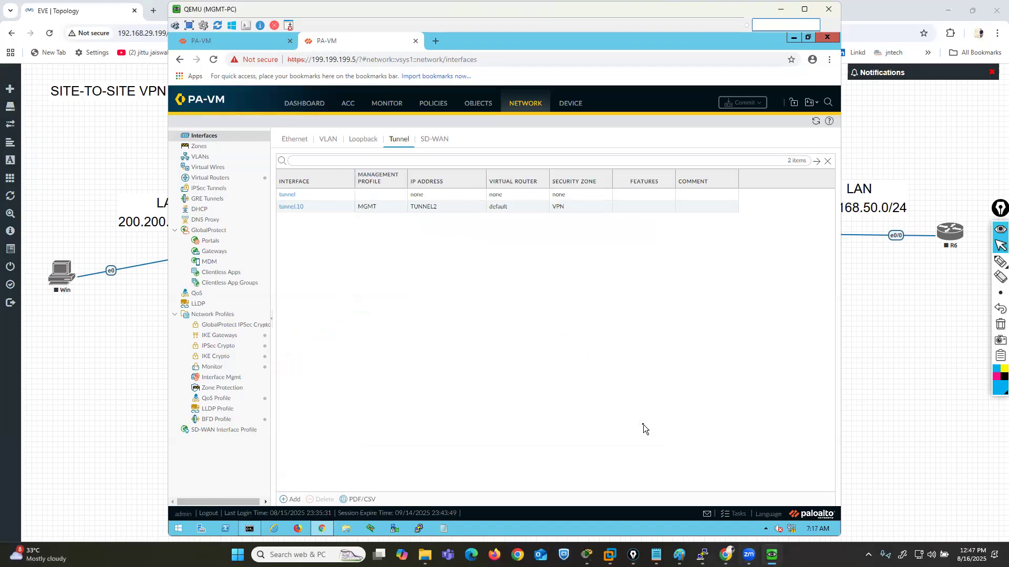
{"action": "left_click", "coordinate": [208, 189]}
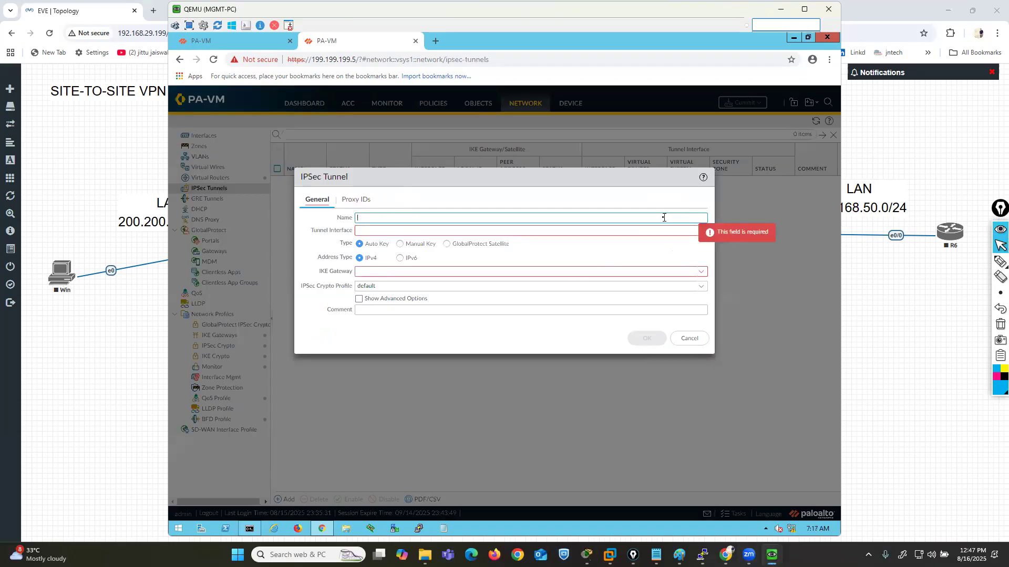
{"action": "type", "text": "IPSECTUNNEL2"}
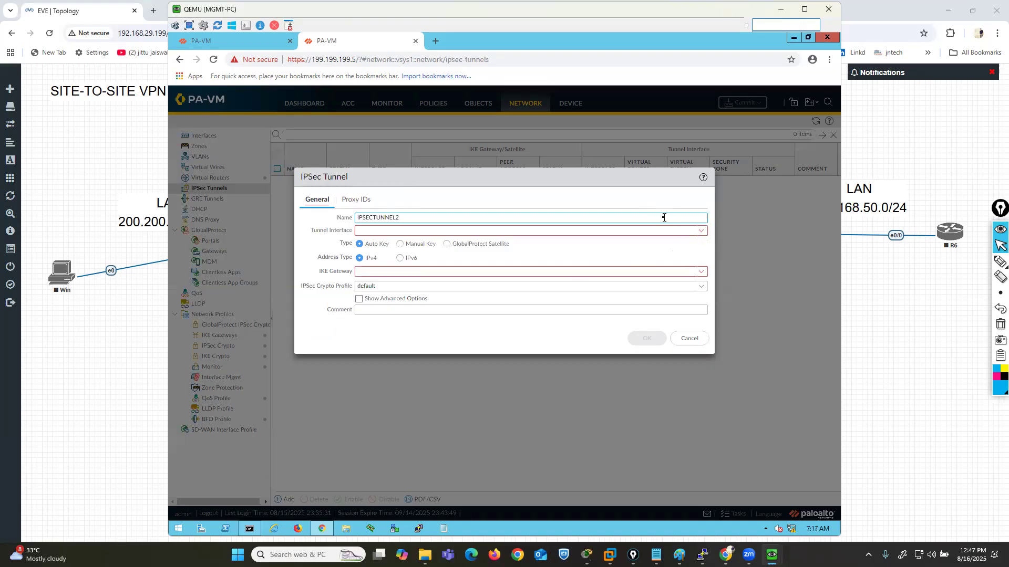
{"action": "left_click", "coordinate": [701, 231]}
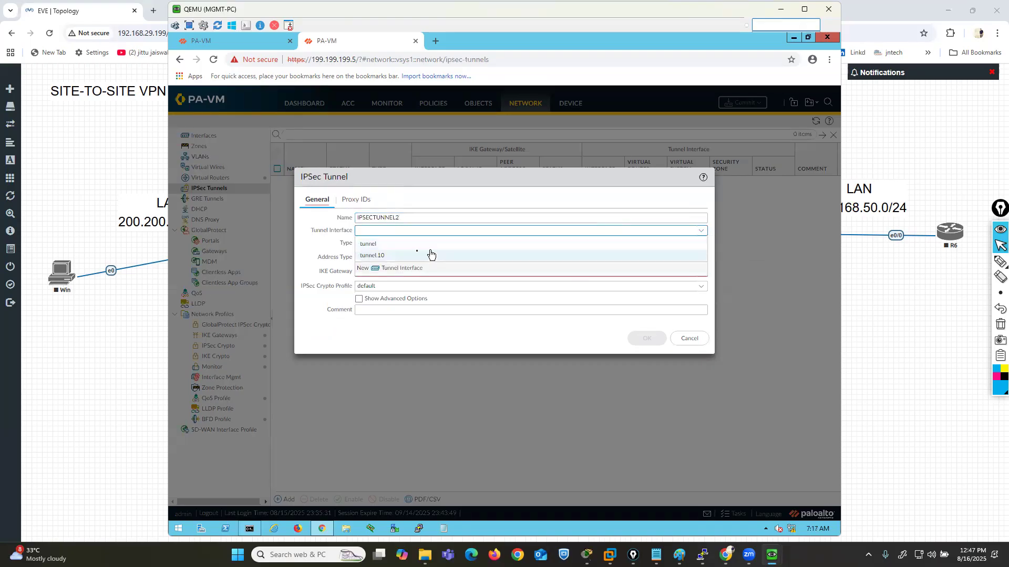
{"action": "left_click", "coordinate": [389, 258]}
- Assign IKE gateway IKEGW and IPSec crypto profile IPSEC-CRYPTO2 to the IPSec tunnel and save it
{"action": "left_click", "coordinate": [700, 272]}
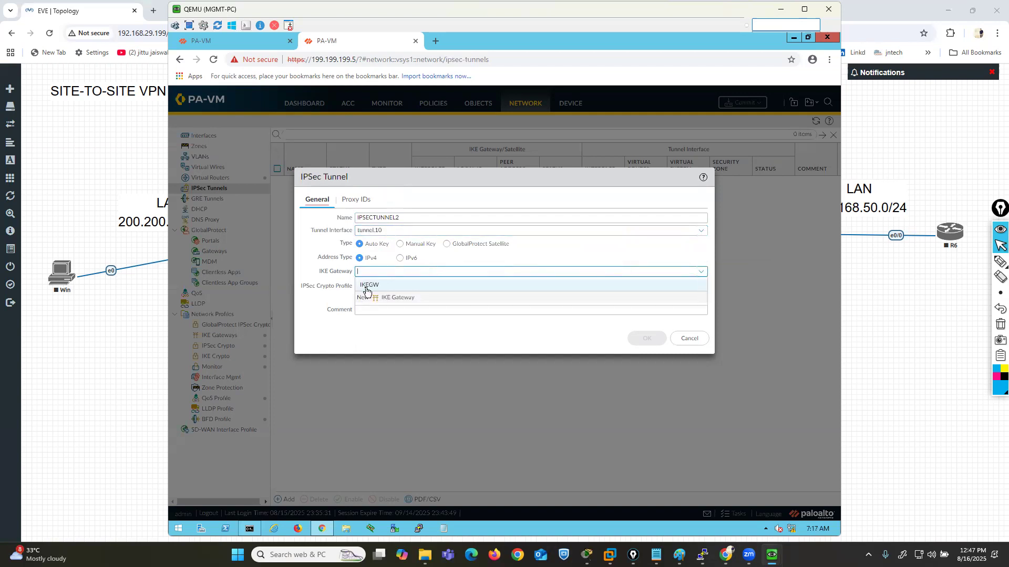
{"action": "left_click", "coordinate": [376, 287]}
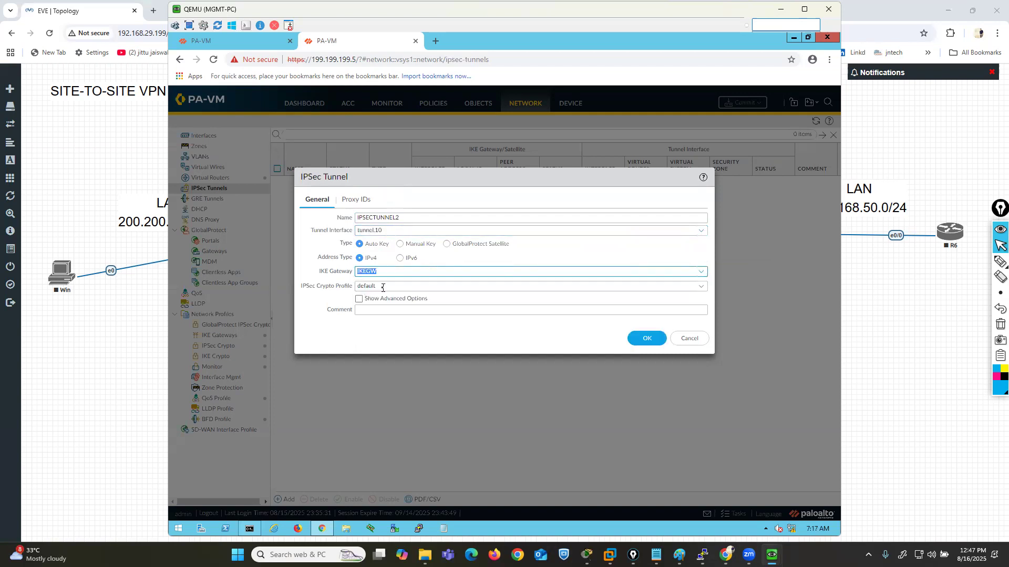
{"action": "left_click", "coordinate": [702, 286]}
{"action": "left_click", "coordinate": [385, 313]}
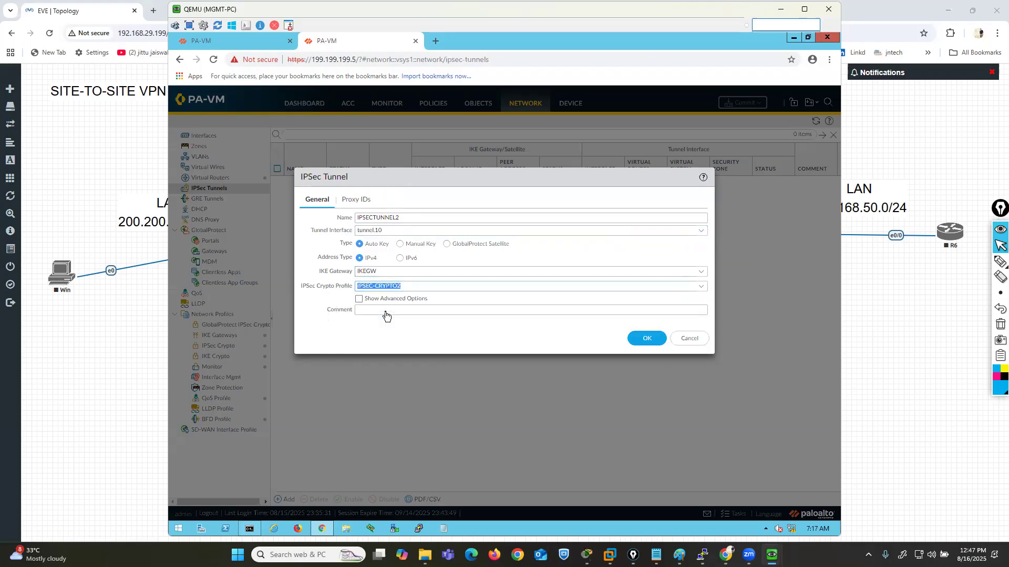
{"action": "left_click", "coordinate": [636, 340]}
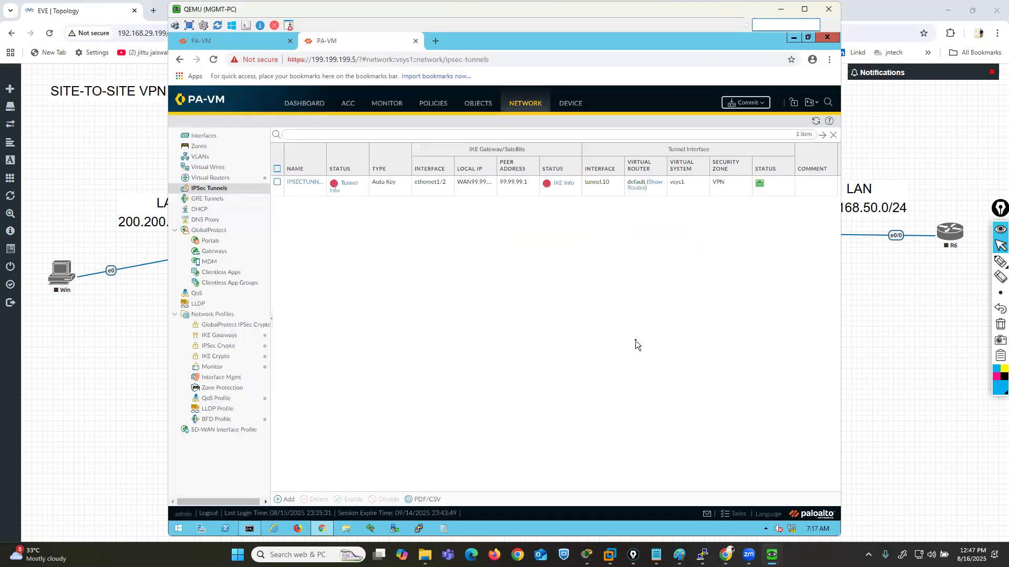
- Commit the pending device and network changes for the new IPSec tunnel
{"action": "left_click", "coordinate": [746, 103]}
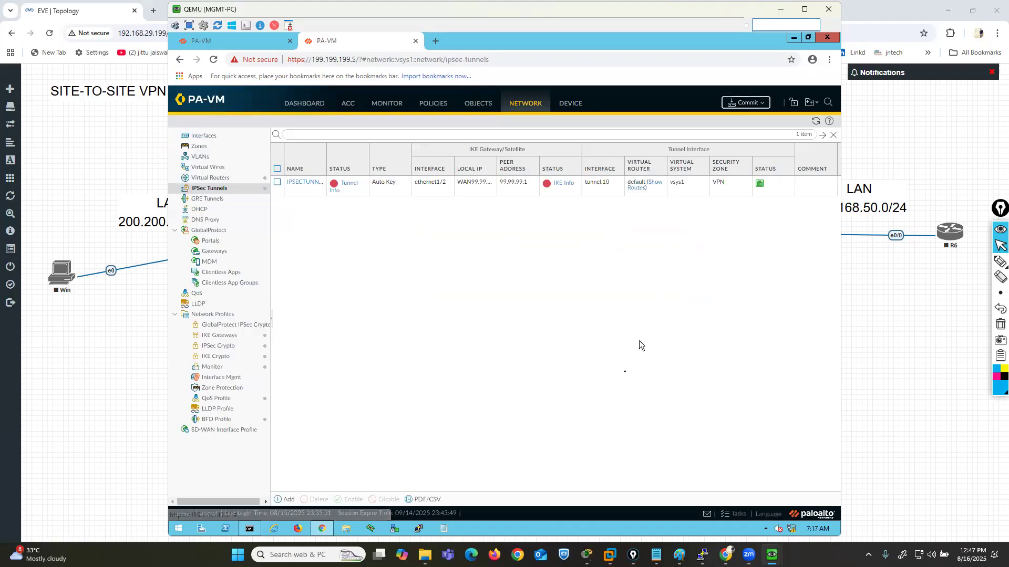
{"action": "left_click", "coordinate": [598, 419]}
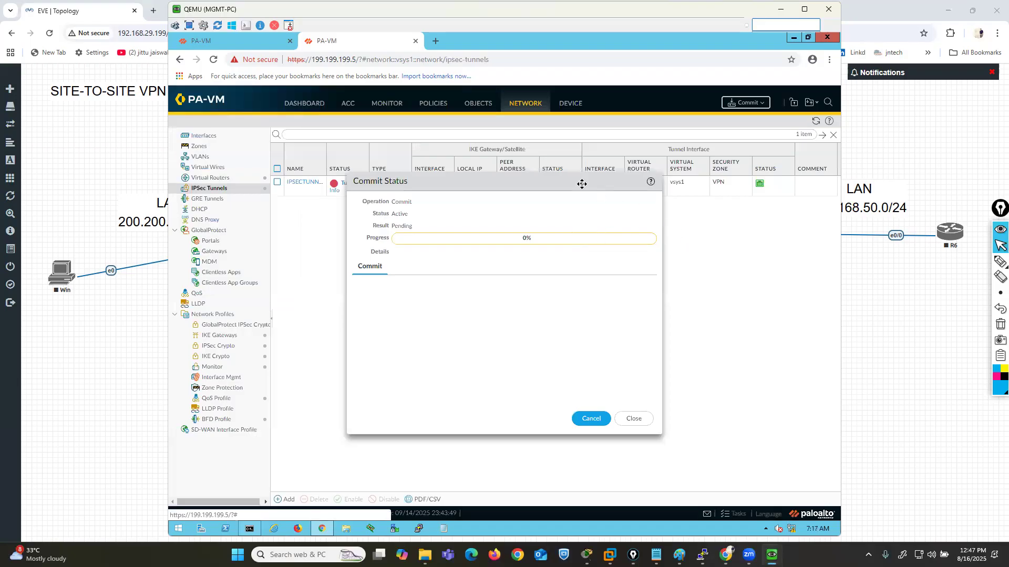
{"action": "left_click_drag", "start_coordinate": [583, 240], "coordinate": [615, 235]}
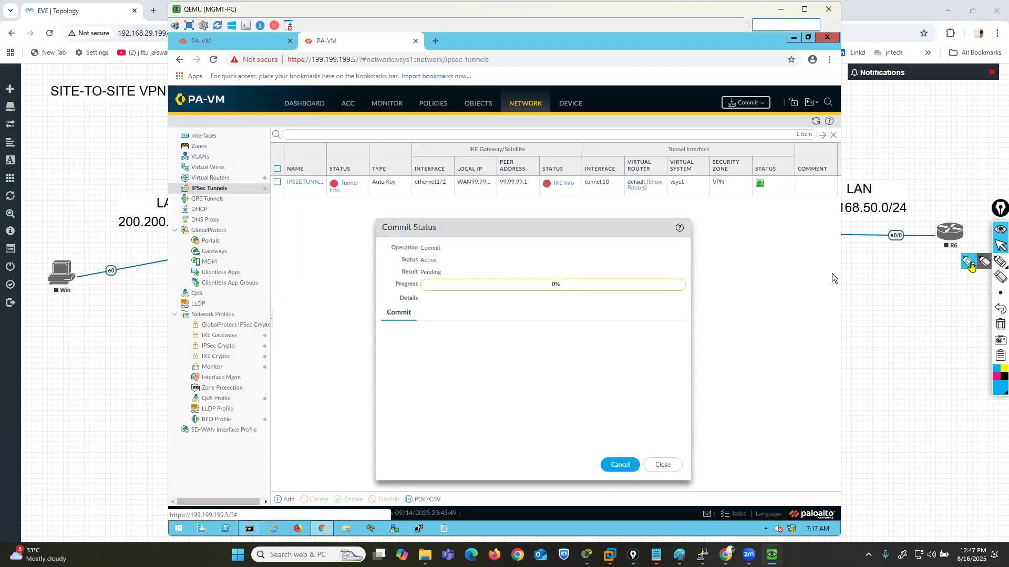
{"action": "mouse_move", "coordinate": [326, 204]}
{"action": "left_mouse_down"}
{"action": "mouse_move", "coordinate": [347, 204]}
{"action": "mouse_move", "coordinate": [371, 179]}
{"action": "mouse_move", "coordinate": [328, 164]}
{"action": "mouse_move", "coordinate": [325, 202]}
{"action": "left_mouse_up"}
{"action": "mouse_move", "coordinate": [537, 170]}
{"action": "left_mouse_down"}
{"action": "mouse_move", "coordinate": [541, 199]}
{"action": "mouse_move", "coordinate": [577, 197]}
{"action": "mouse_move", "coordinate": [587, 164]}
{"action": "left_mouse_up"}
{"action": "left_click", "coordinate": [1000, 324]}
{"action": "left_click", "coordinate": [1000, 246]}
- Switch to the EVE-NG topology and start the R6 router and the Win host
{"action": "left_click", "coordinate": [905, 298]}
{"action": "right_click", "coordinate": [953, 233]}
{"action": "left_click", "coordinate": [917, 256]}
{"action": "right_click", "coordinate": [62, 274]}
{"action": "left_click", "coordinate": [75, 297]}
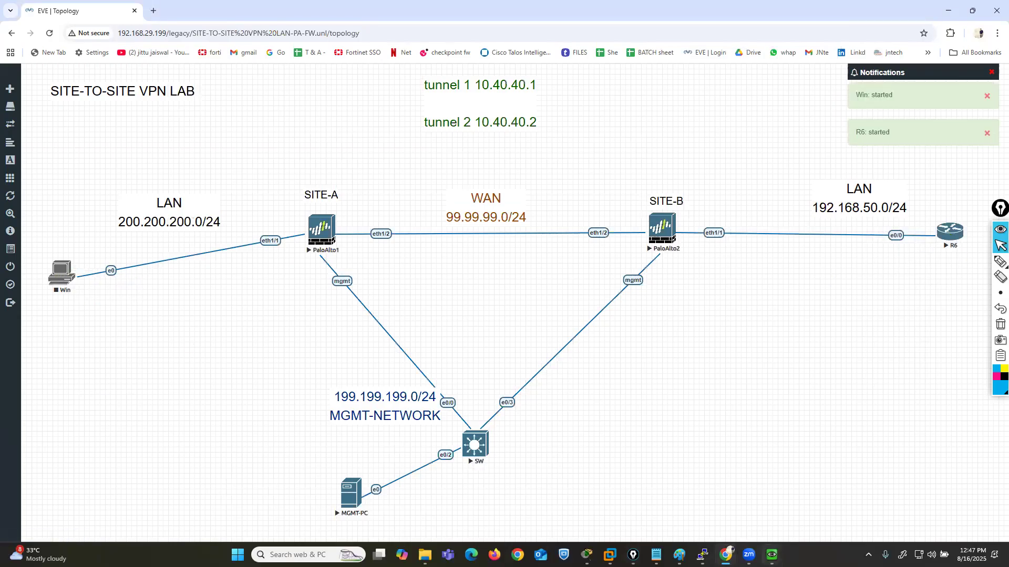
- Return to the MGMT-PC console, dismiss the commit status on the 199.199.199.1 firewall and open its security policies
{"action": "mouse_move", "coordinate": [772, 555]}
{"action": "left_click", "coordinate": [677, 497]}
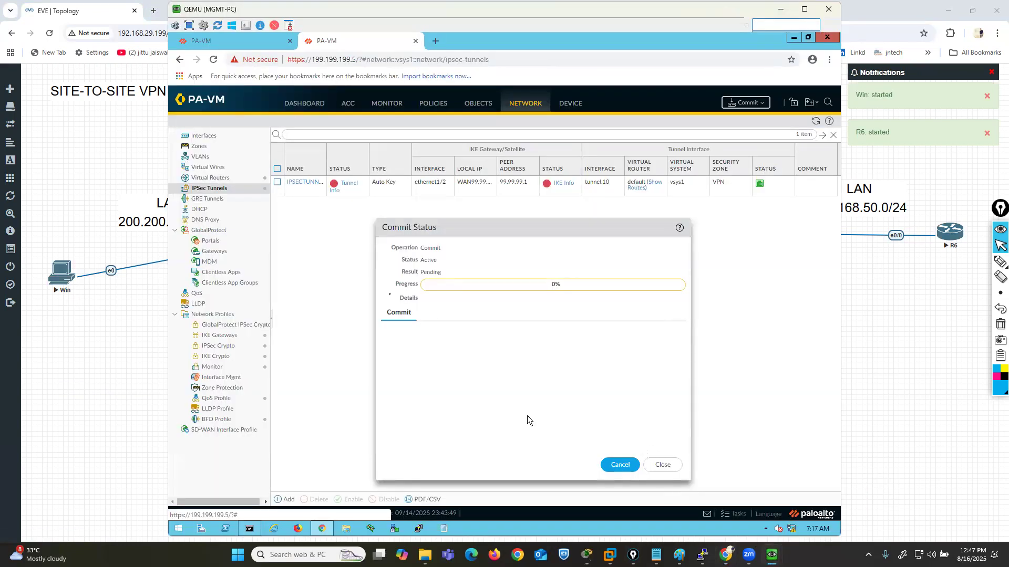
{"action": "left_click", "coordinate": [220, 41]}
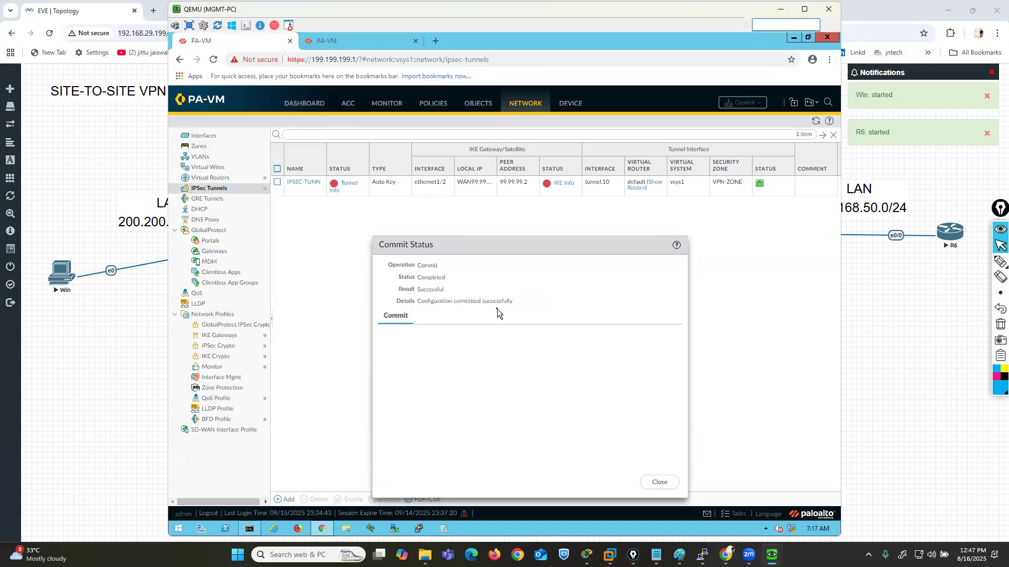
{"action": "left_click", "coordinate": [663, 483]}
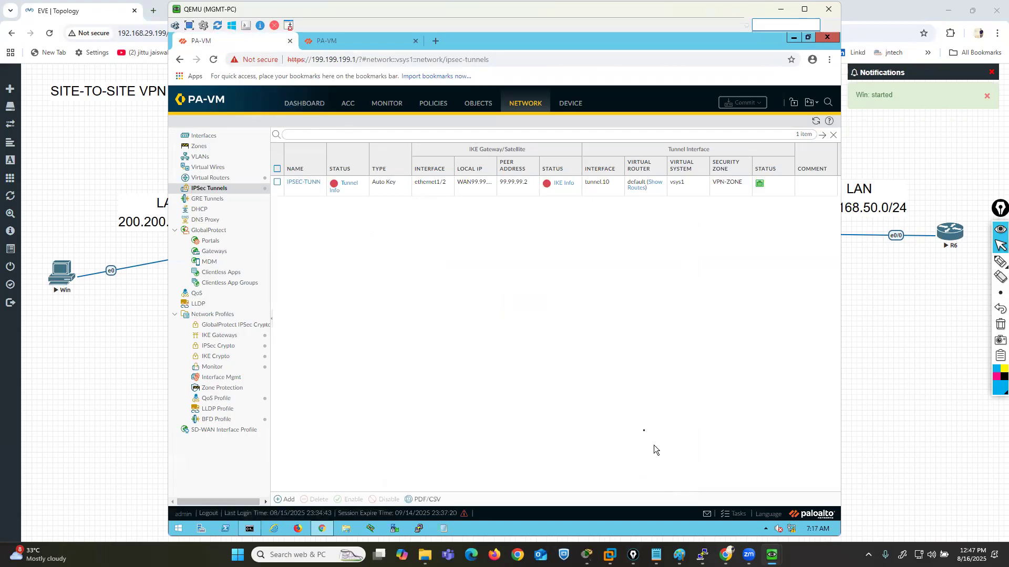
{"action": "left_click", "coordinate": [435, 107]}
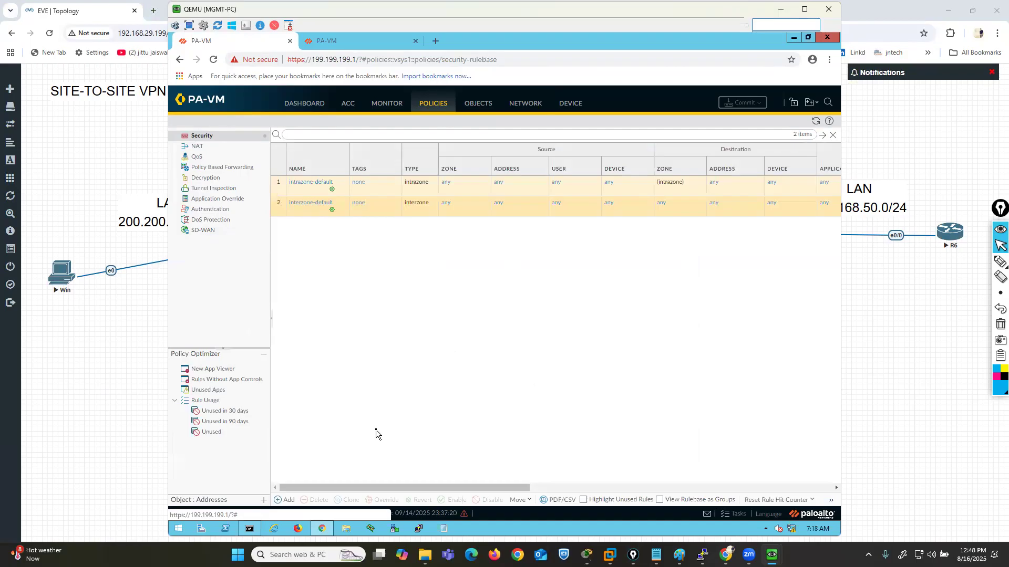
- Start a new security policy rule named vpn-rule with rule type interzone
{"action": "left_click", "coordinate": [286, 499]}
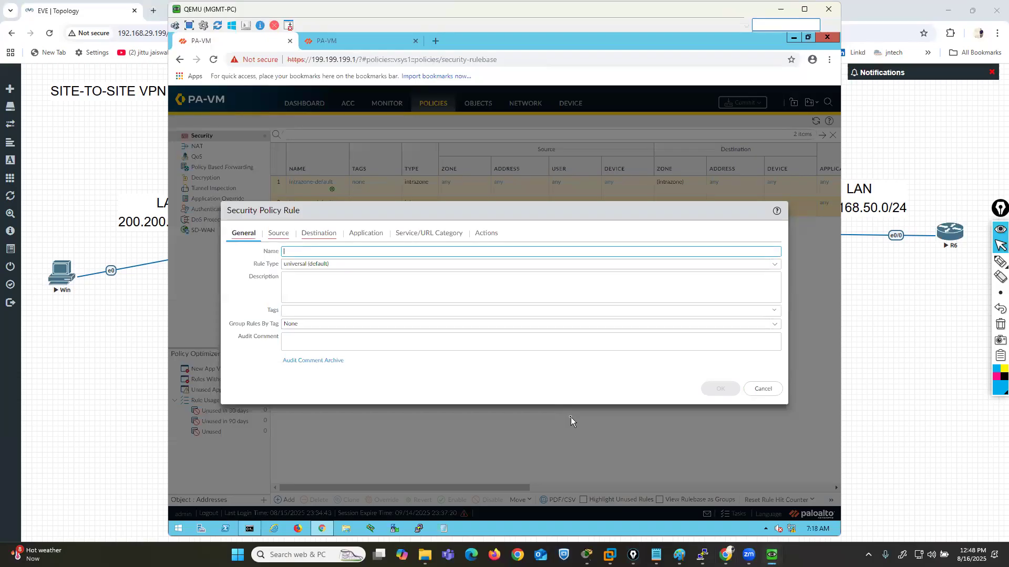
{"action": "type", "text": "vpn-rule"}
{"action": "left_click", "coordinate": [741, 264]}
{"action": "left_click", "coordinate": [304, 301]}
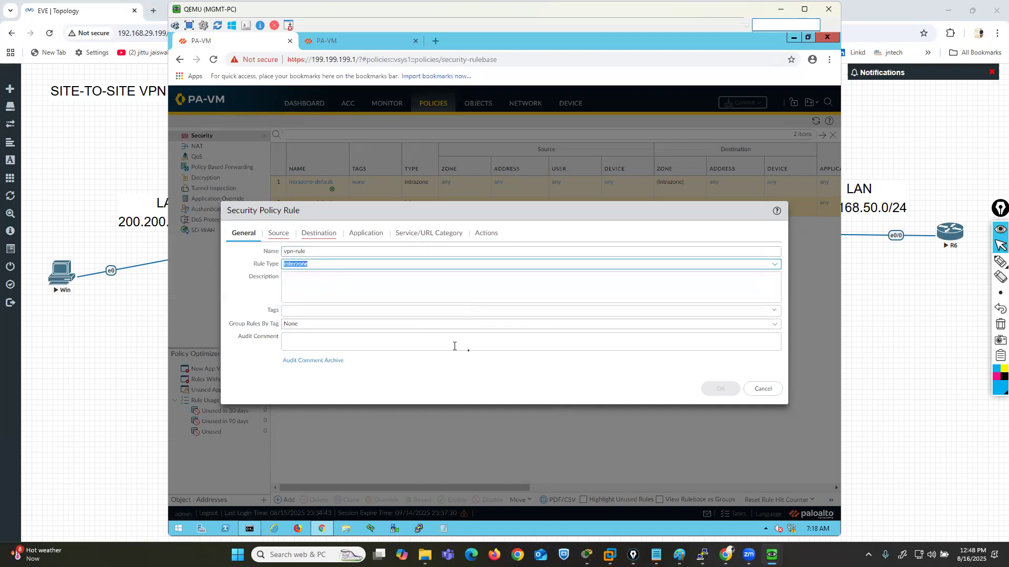
- Set the rule's source zone to LAN and its destination zone to VPN-ZONE
{"action": "left_click", "coordinate": [274, 238]}
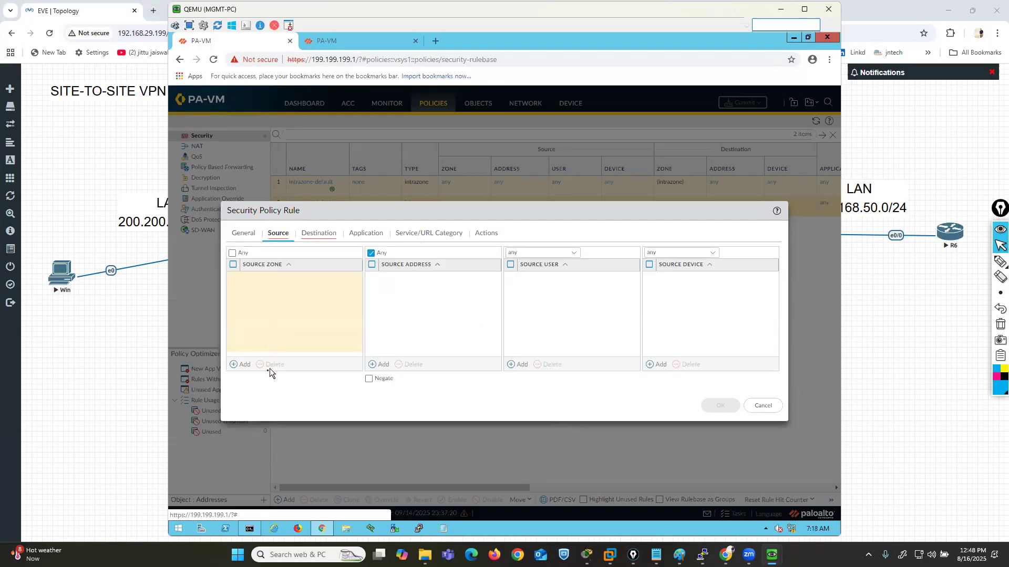
{"action": "left_click", "coordinate": [242, 364]}
{"action": "left_click", "coordinate": [253, 292]}
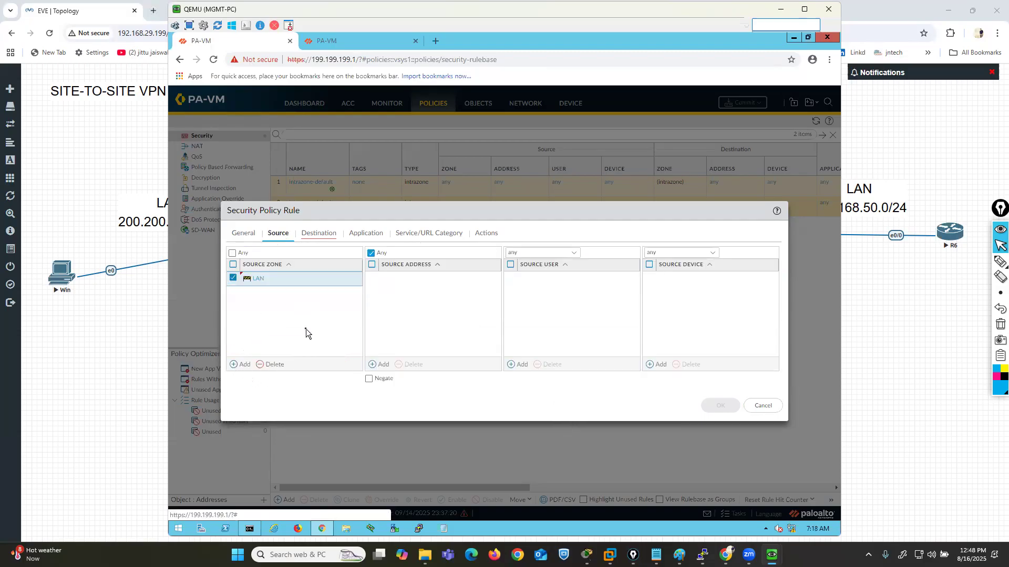
{"action": "left_click", "coordinate": [306, 239]}
{"action": "left_click", "coordinate": [245, 364]}
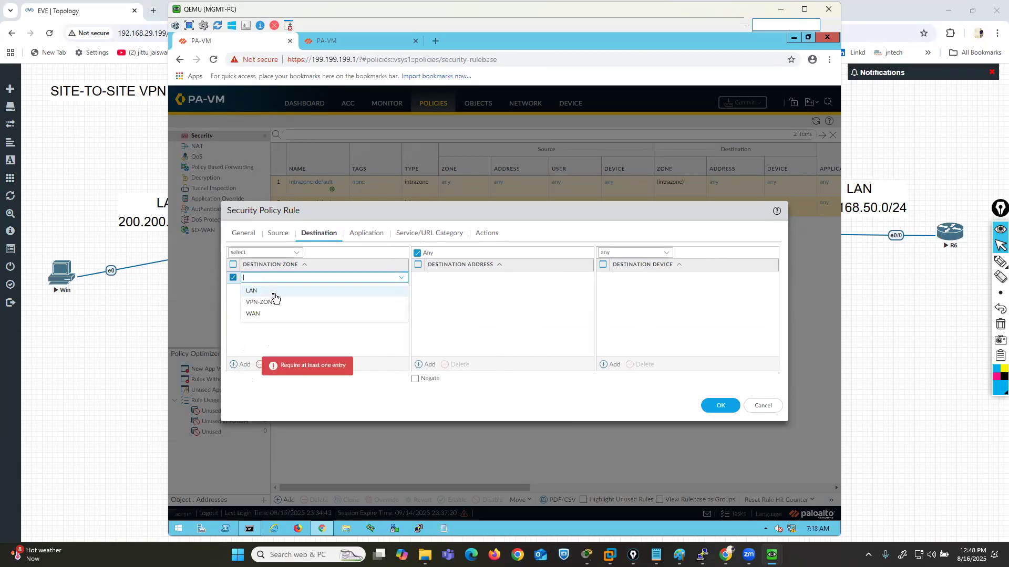
{"action": "left_click", "coordinate": [277, 303]}
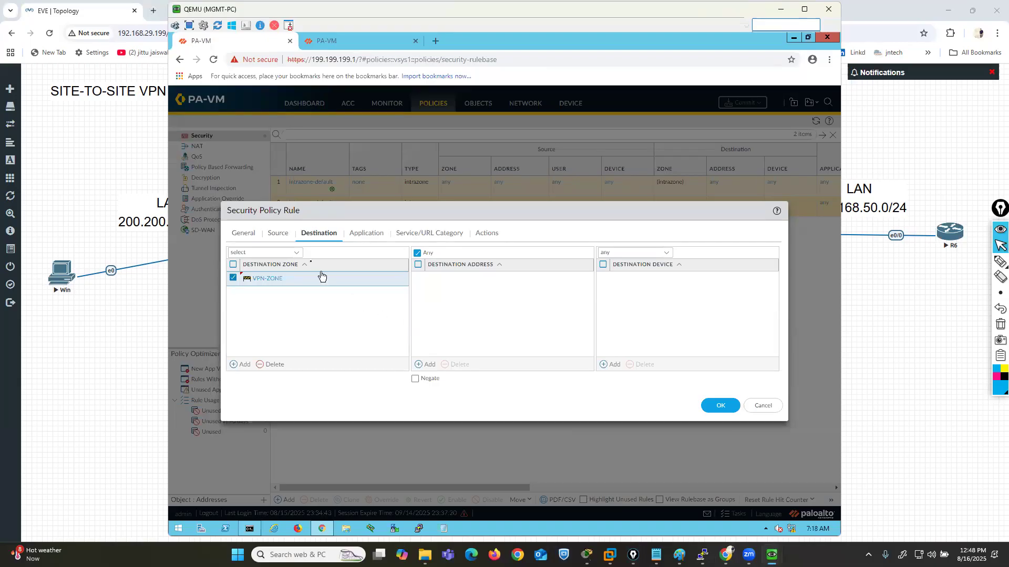
- Add VPN-ZONE as a second source zone and LAN as a second destination zone of the rule
{"action": "left_click", "coordinate": [277, 233]}
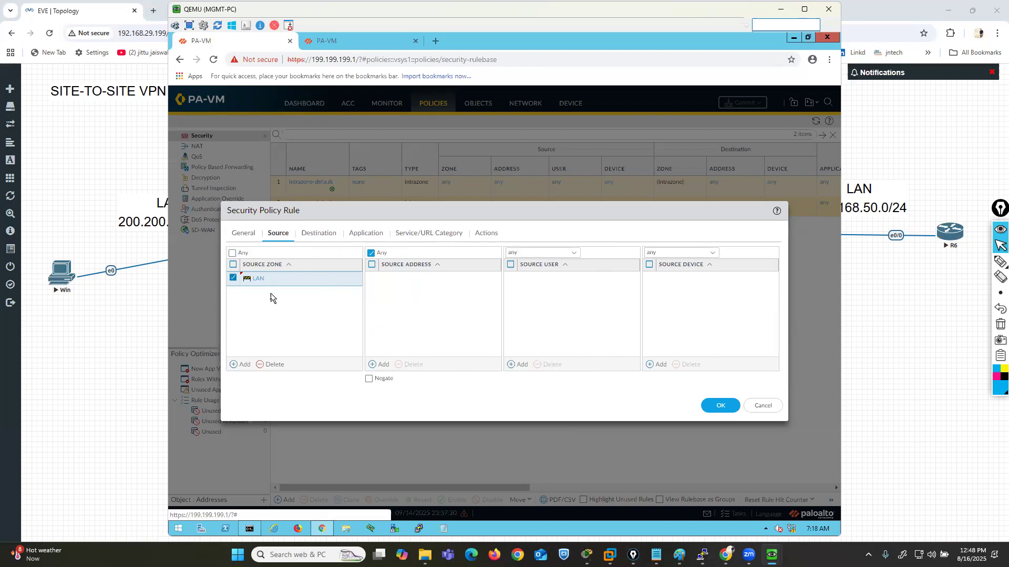
{"action": "left_click", "coordinate": [314, 235]}
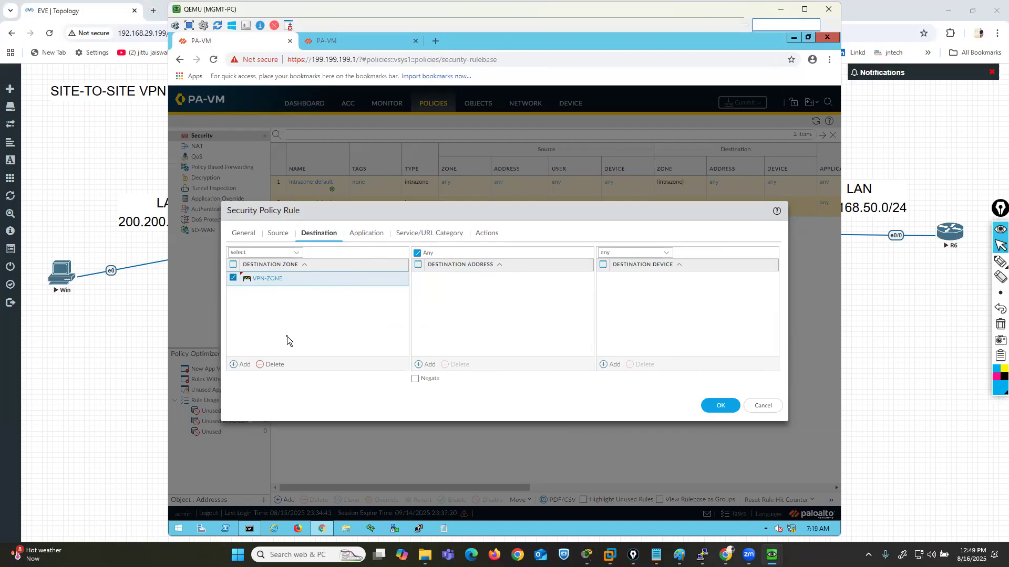
{"action": "left_click", "coordinate": [279, 234]}
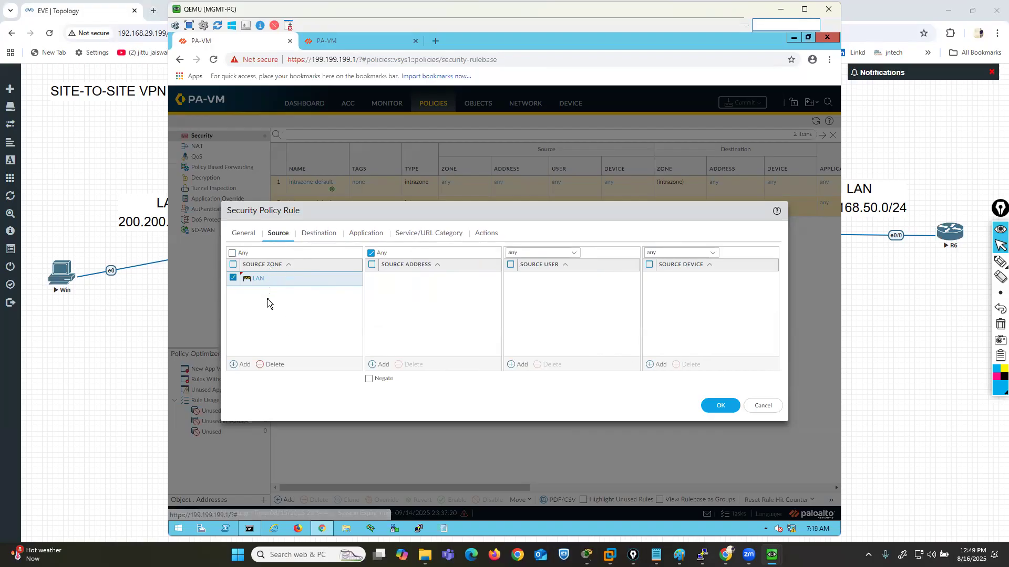
{"action": "left_click", "coordinate": [319, 233]}
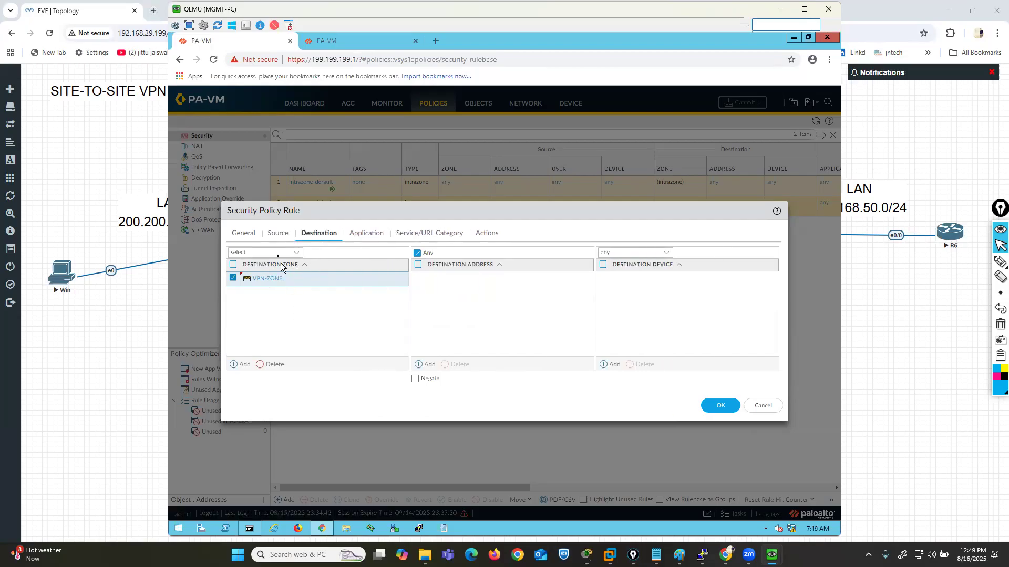
{"action": "left_click", "coordinate": [277, 233]}
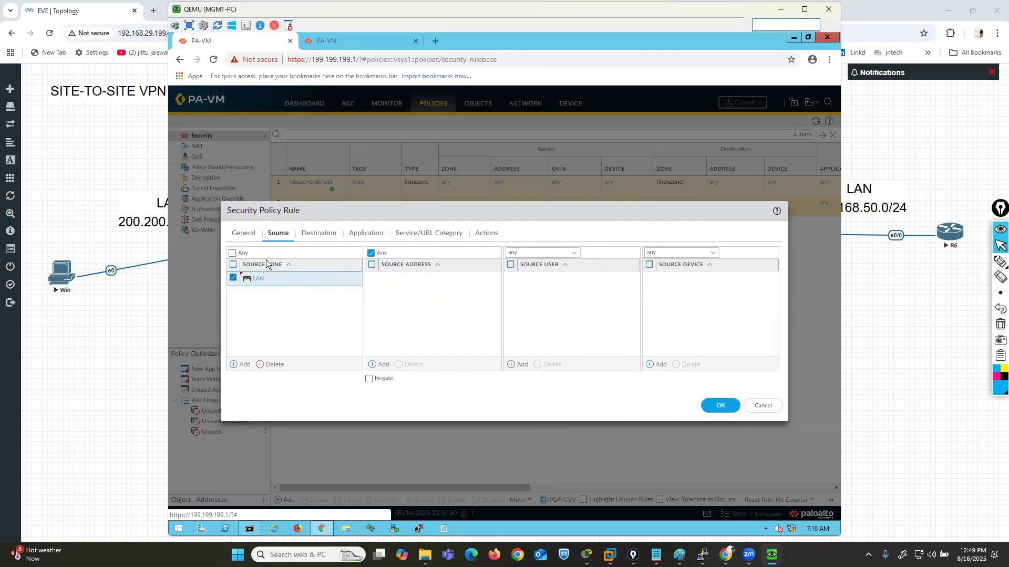
{"action": "left_click", "coordinate": [244, 365]}
{"action": "left_click", "coordinate": [270, 317]}
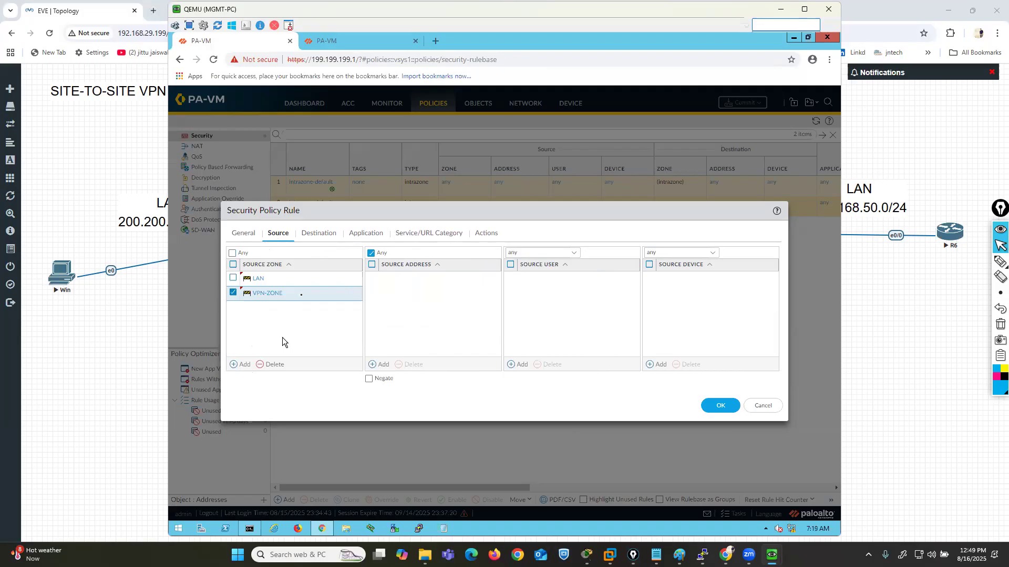
{"action": "left_click", "coordinate": [318, 233]}
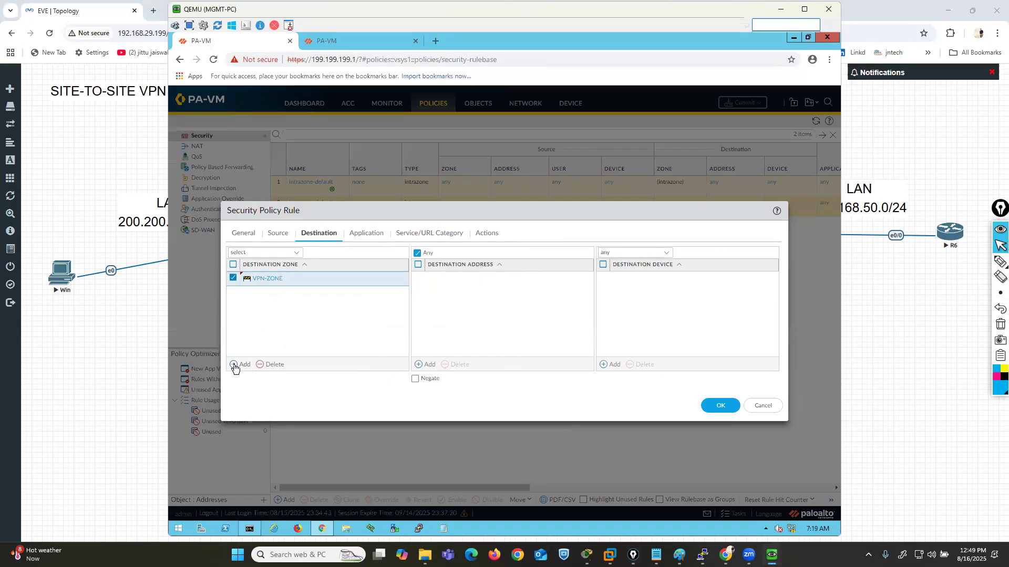
{"action": "left_click", "coordinate": [234, 364]}
{"action": "left_click", "coordinate": [253, 310]}
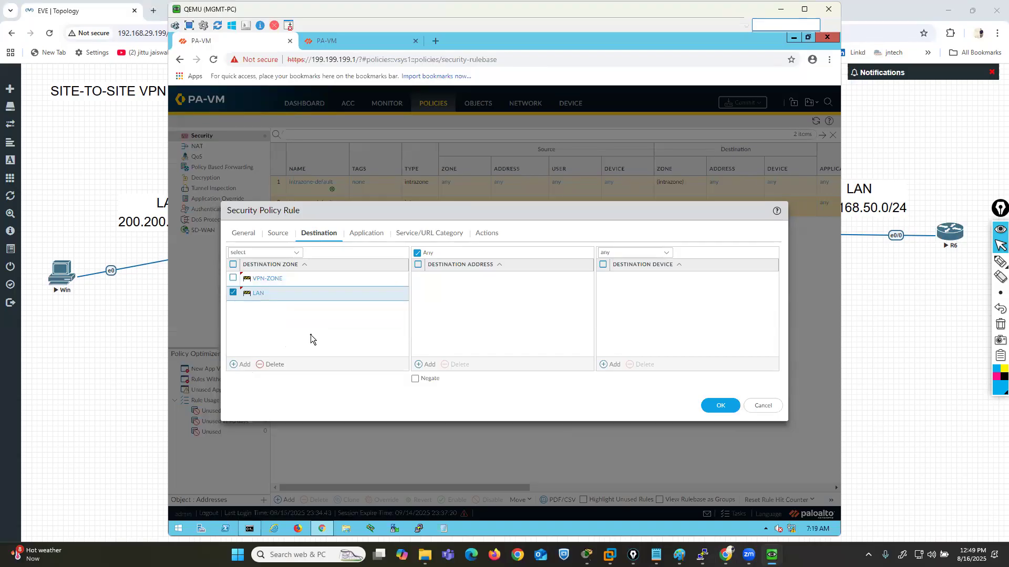
- Compare the rule's source zones with its destination zones
{"action": "left_click", "coordinate": [279, 235]}
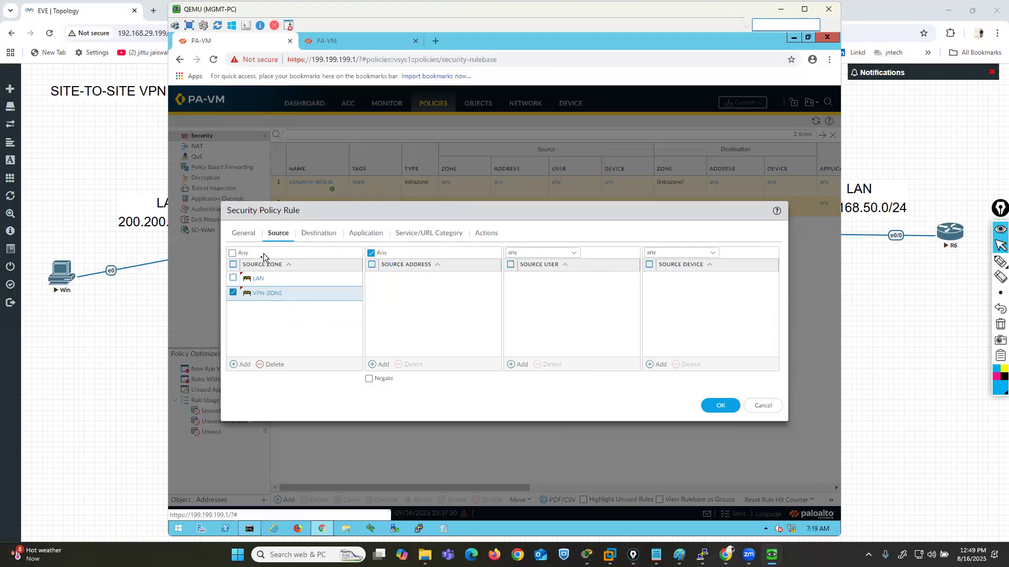
{"action": "left_click", "coordinate": [256, 280]}
{"action": "left_click", "coordinate": [267, 342]}
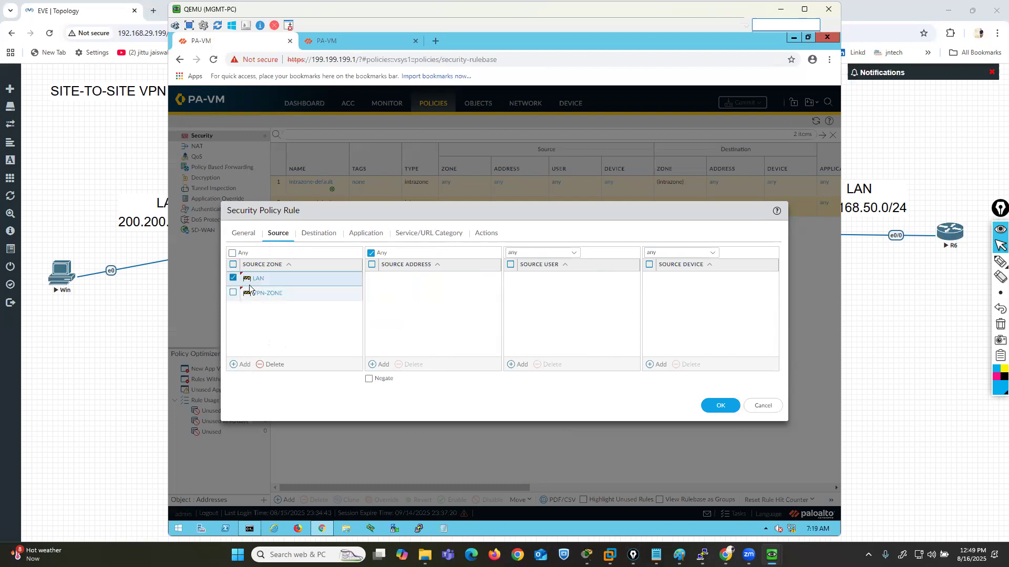
{"action": "left_click", "coordinate": [318, 233]}
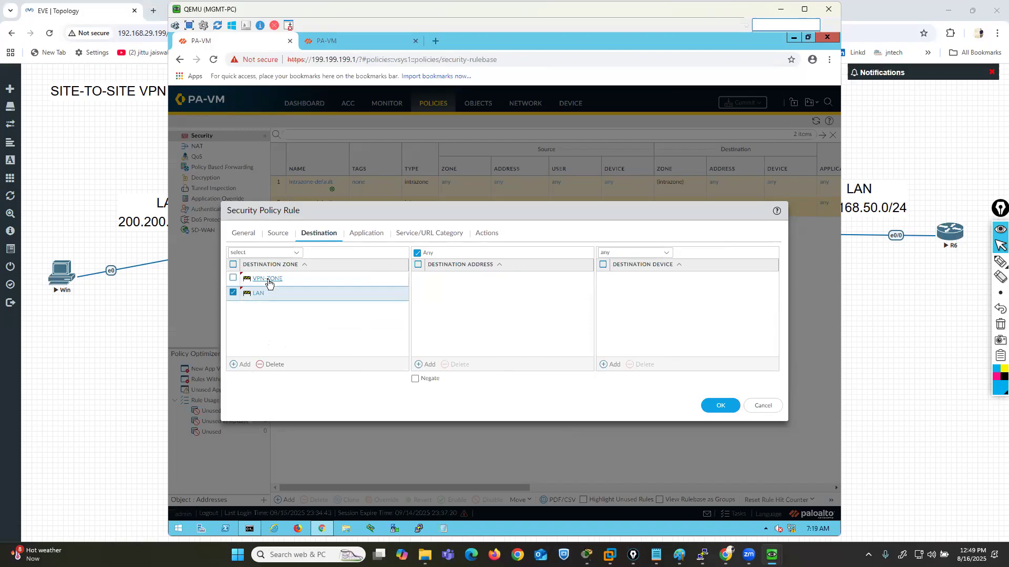
{"action": "left_click", "coordinate": [274, 232]}
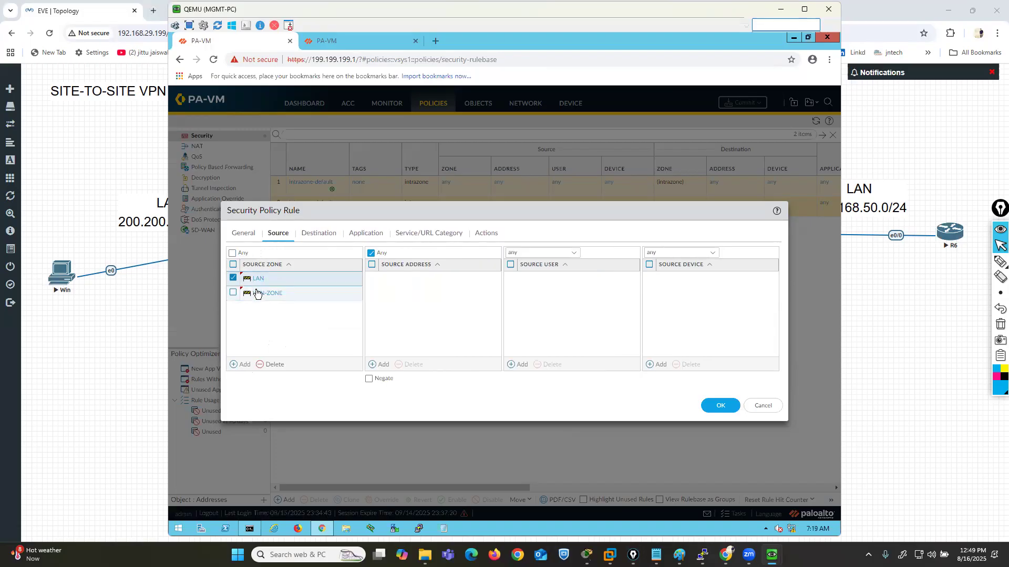
{"action": "left_click", "coordinate": [317, 233]}
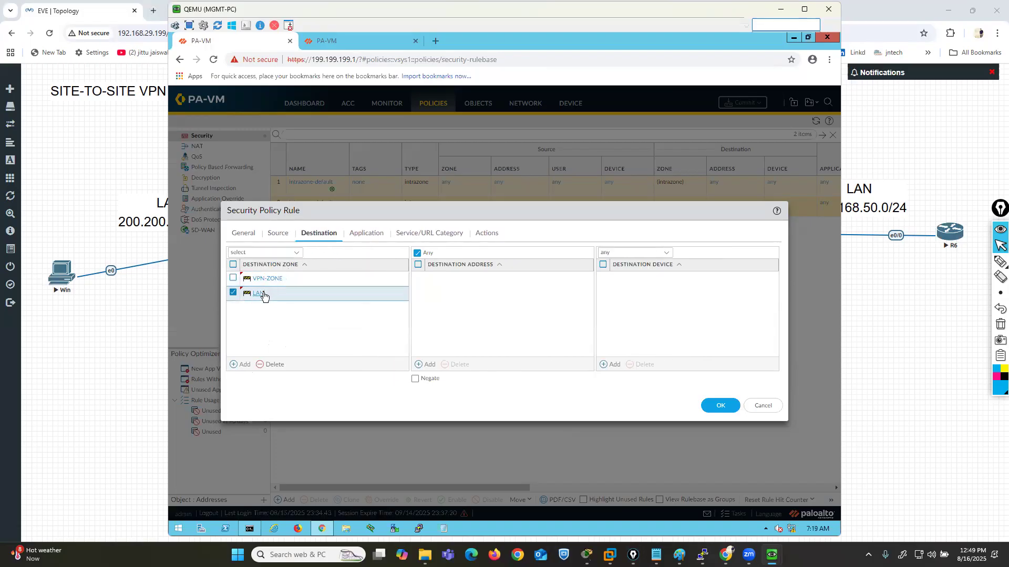
{"action": "left_click", "coordinate": [274, 234]}
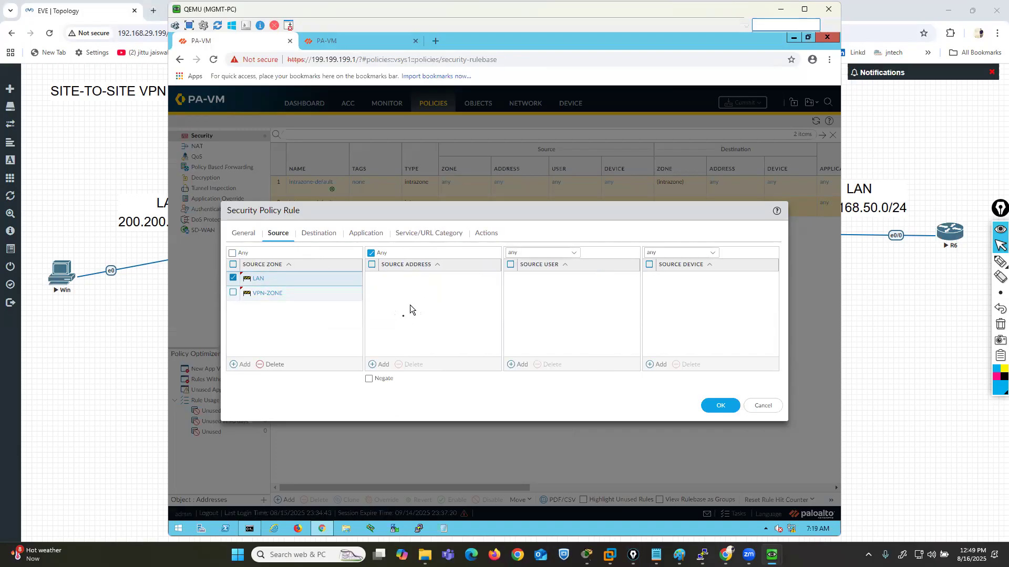
{"action": "left_click", "coordinate": [378, 364]}
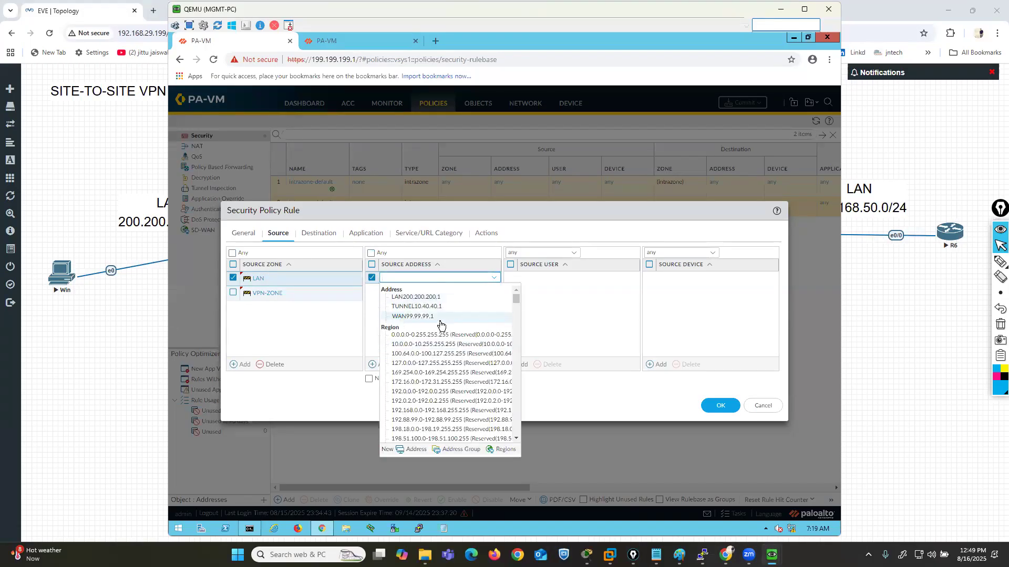
{"action": "left_click", "coordinate": [570, 302]}
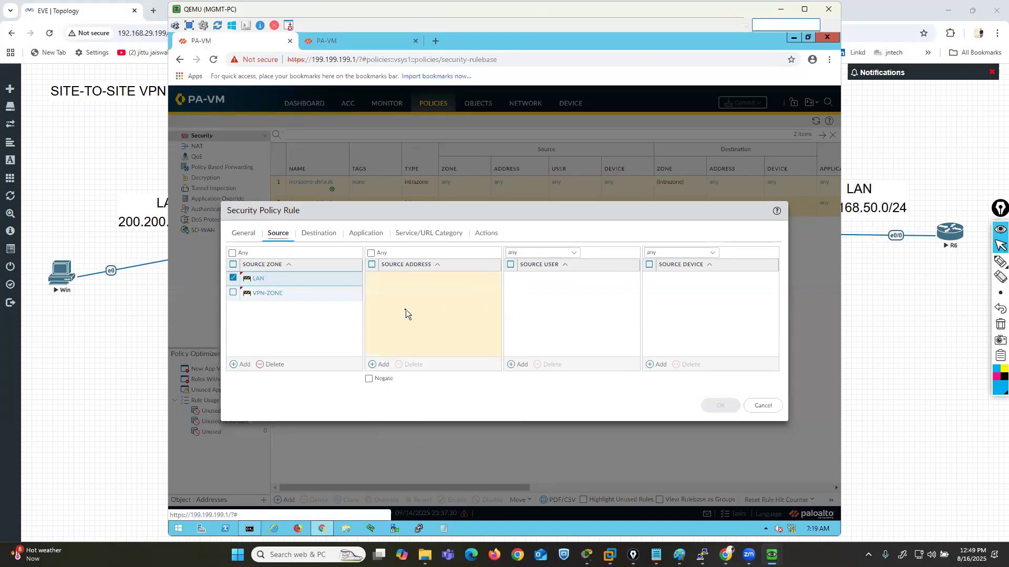
{"action": "left_click", "coordinate": [371, 252]}
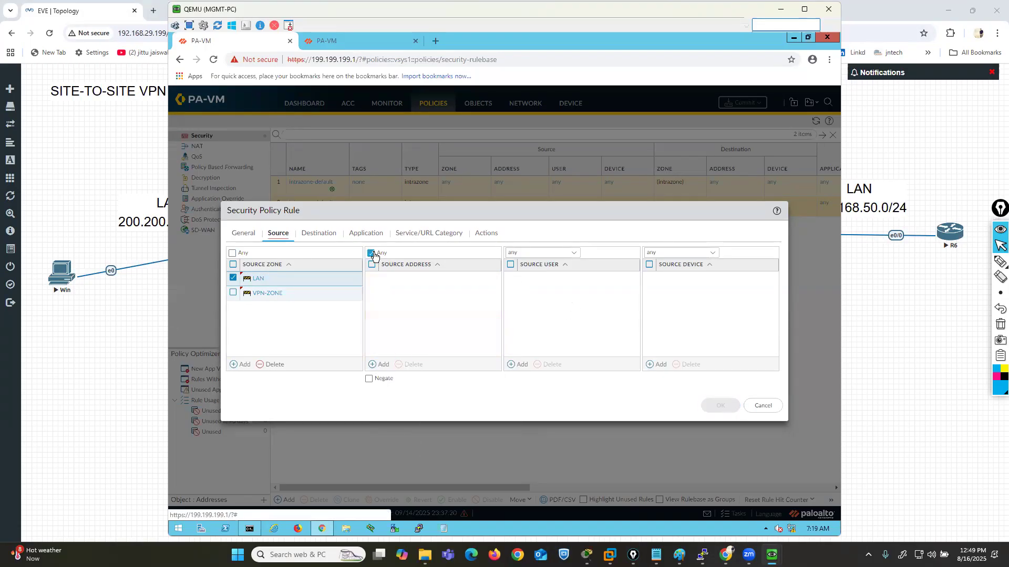
- Circle the two LAN networks on the topology with the annotation pen and erase the markings
{"action": "left_click", "coordinate": [318, 233]}
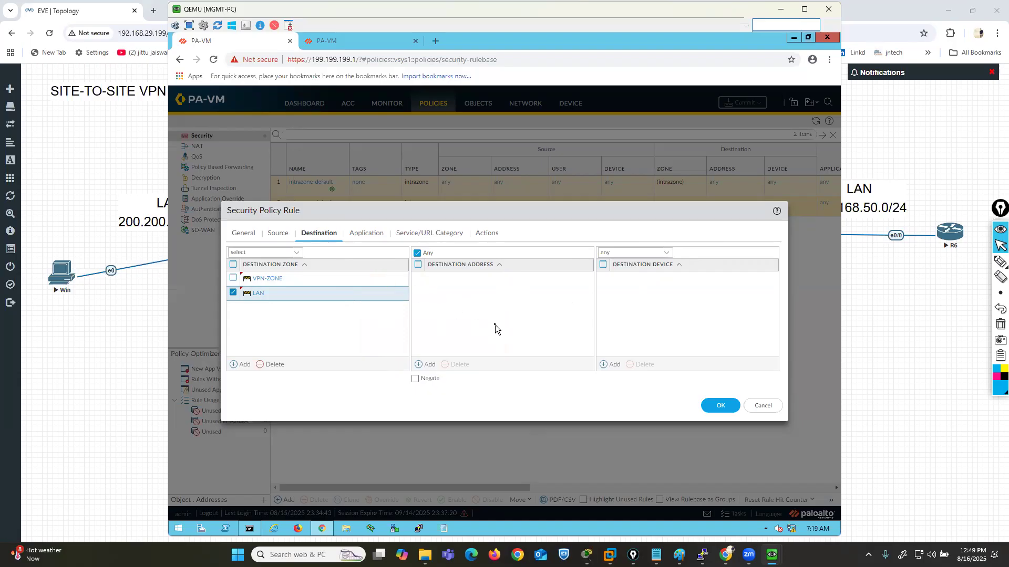
{"action": "left_click", "coordinate": [1000, 261]}
{"action": "mouse_move", "coordinate": [927, 218]}
{"action": "left_mouse_down"}
{"action": "mouse_move", "coordinate": [926, 184]}
{"action": "mouse_move", "coordinate": [785, 226]}
{"action": "mouse_move", "coordinate": [938, 218]}
{"action": "mouse_move", "coordinate": [933, 206]}
{"action": "left_mouse_up"}
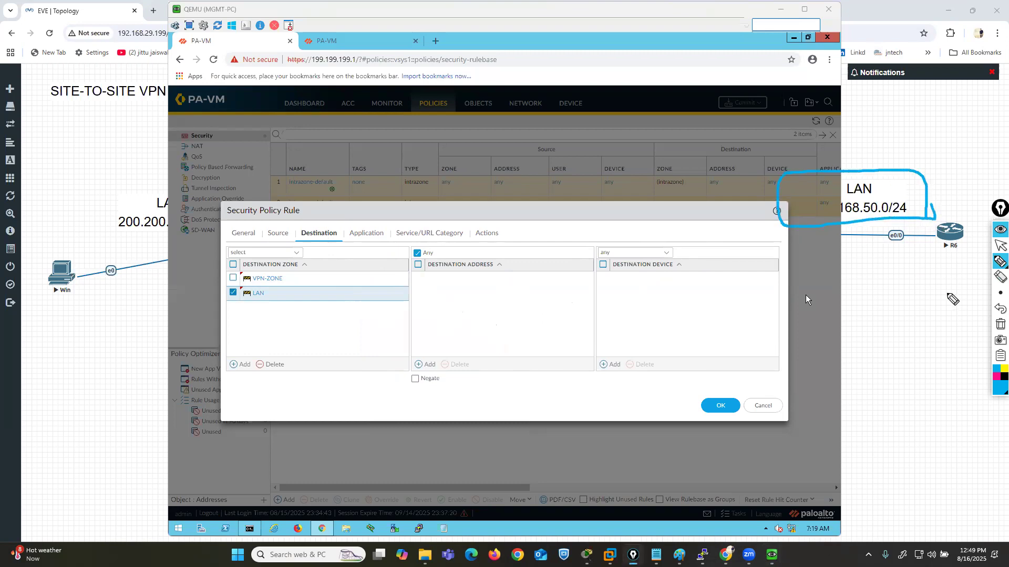
{"action": "mouse_move", "coordinate": [188, 182]}
{"action": "left_mouse_down"}
{"action": "mouse_move", "coordinate": [113, 215]}
{"action": "mouse_move", "coordinate": [208, 215]}
{"action": "left_mouse_up"}
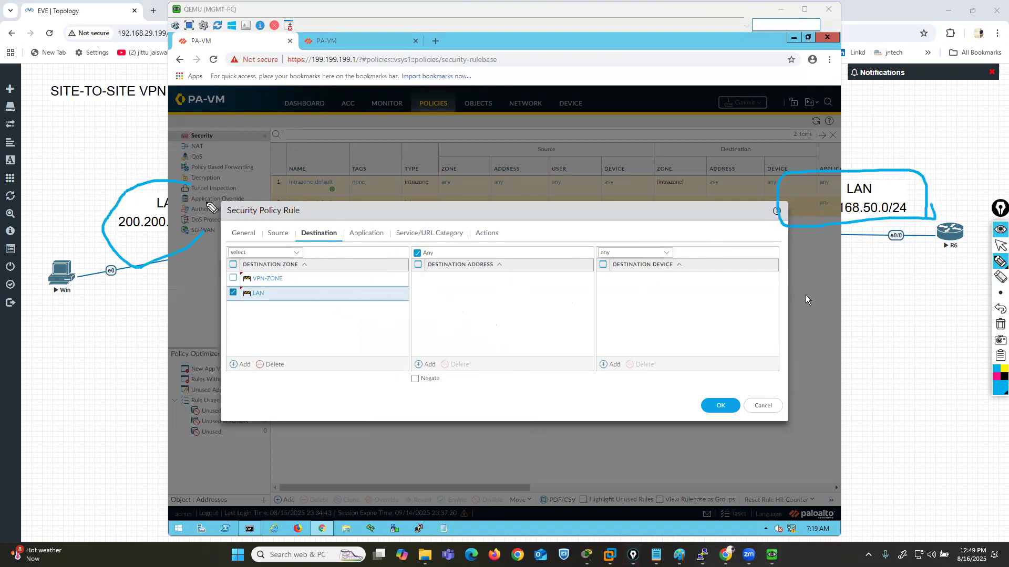
{"action": "left_click", "coordinate": [999, 324]}
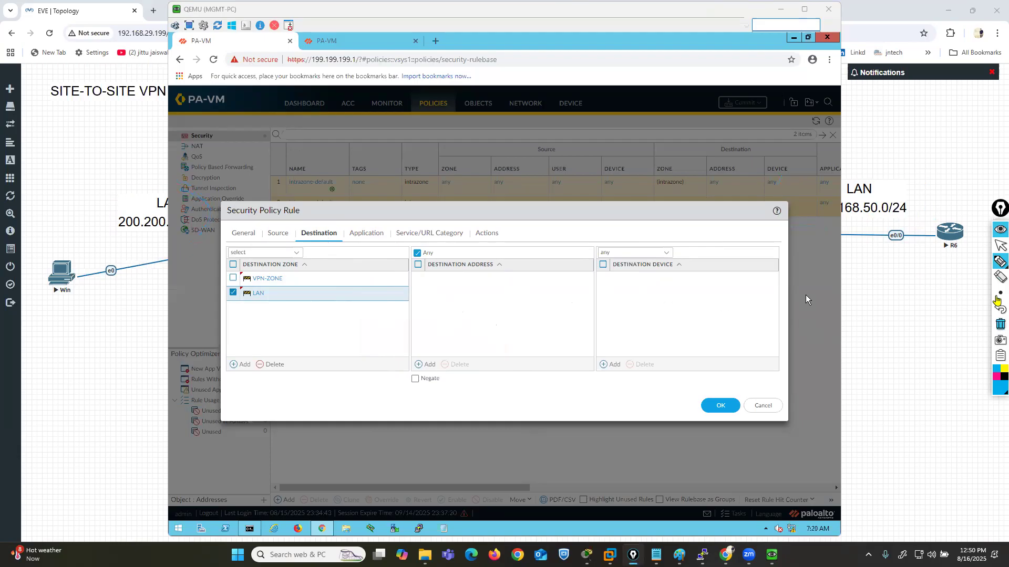
{"action": "left_click", "coordinate": [999, 245]}
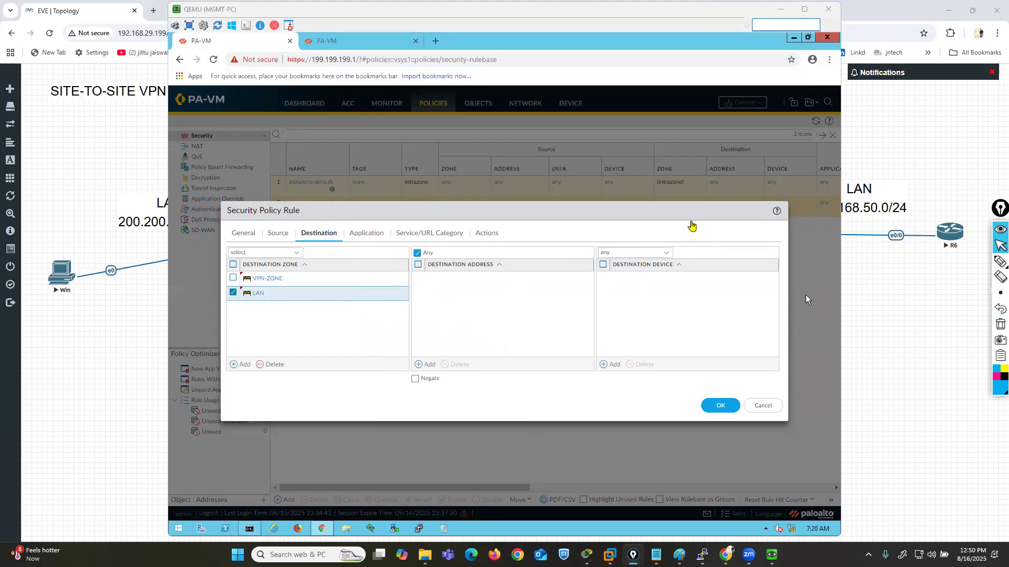
- Enable logging at session start for vpn-rule, keeping the Allow action, and save the rule
{"action": "left_click", "coordinate": [363, 235]}
{"action": "left_click", "coordinate": [426, 234]}
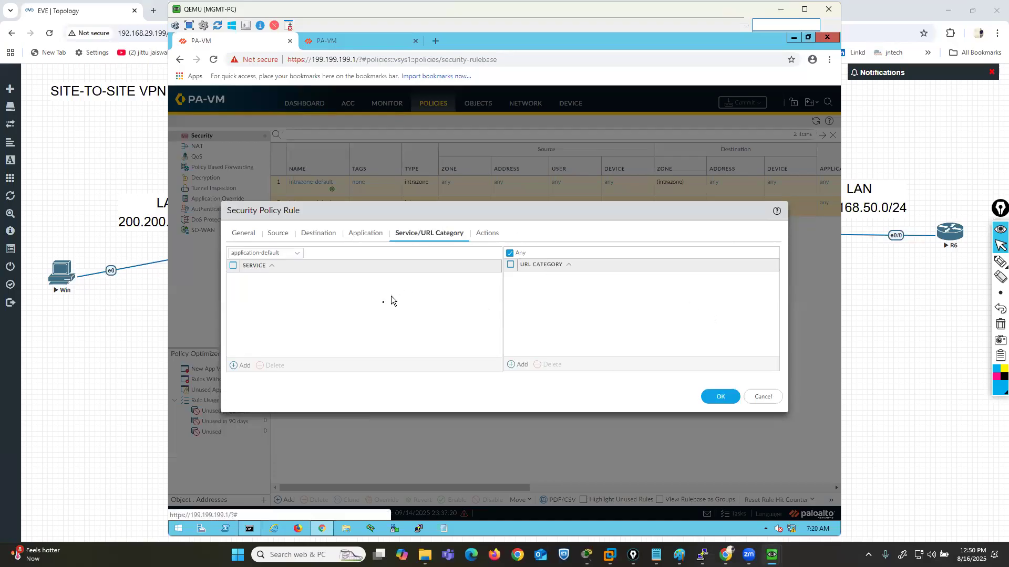
{"action": "left_click", "coordinate": [487, 233]}
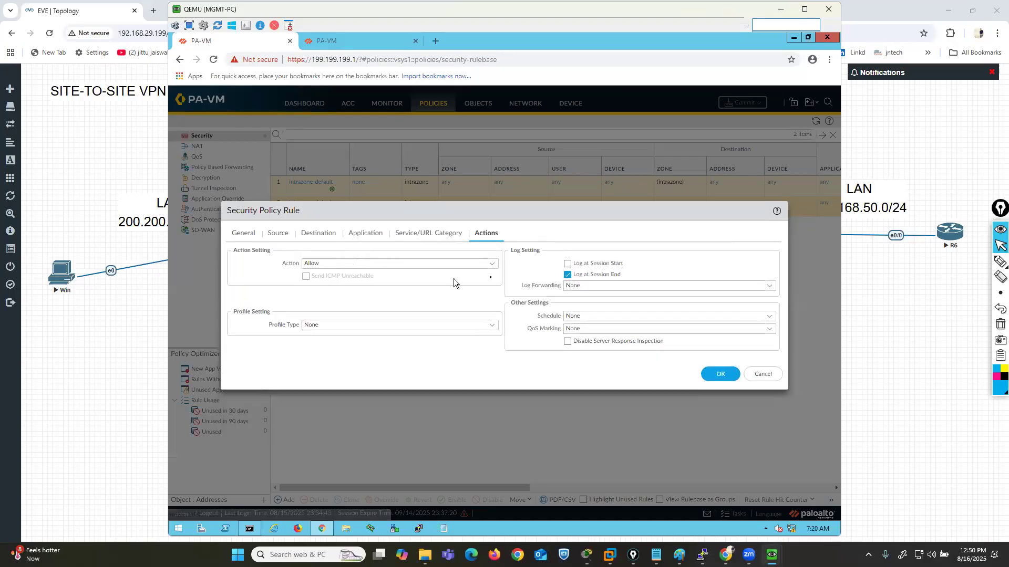
{"action": "left_click", "coordinate": [568, 263]}
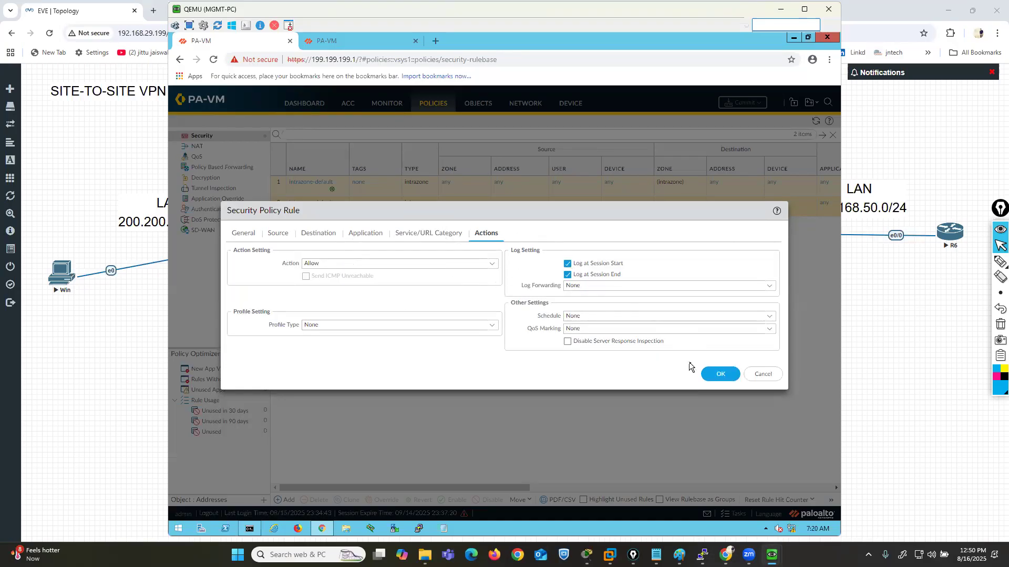
{"action": "left_click", "coordinate": [713, 375]}
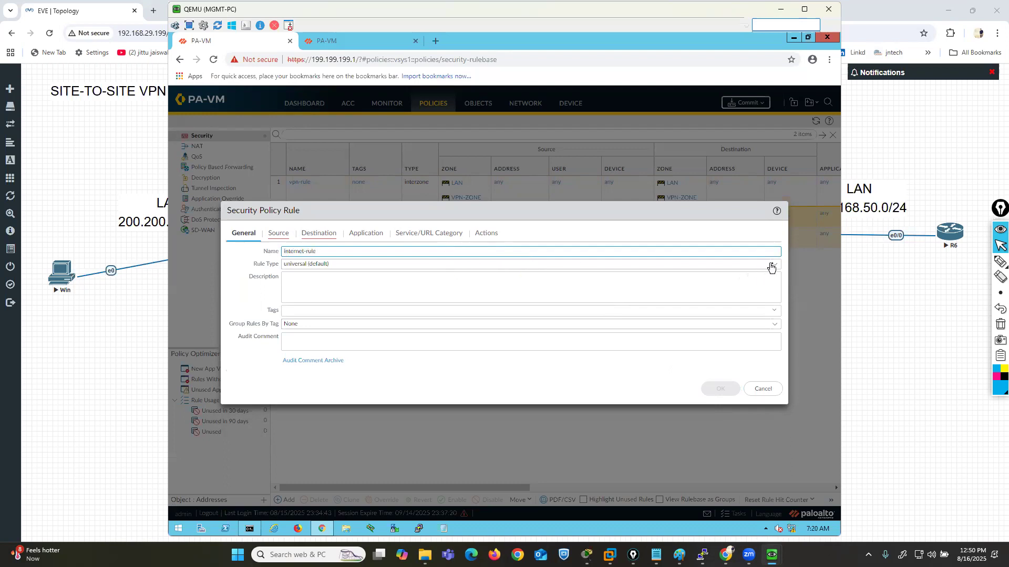
- Start a new security policy rule named internet-rule with rule type interzone
{"action": "key", "text": "Tab"}
{"action": "left_click", "coordinate": [748, 264]}
{"action": "left_click", "coordinate": [302, 303]}
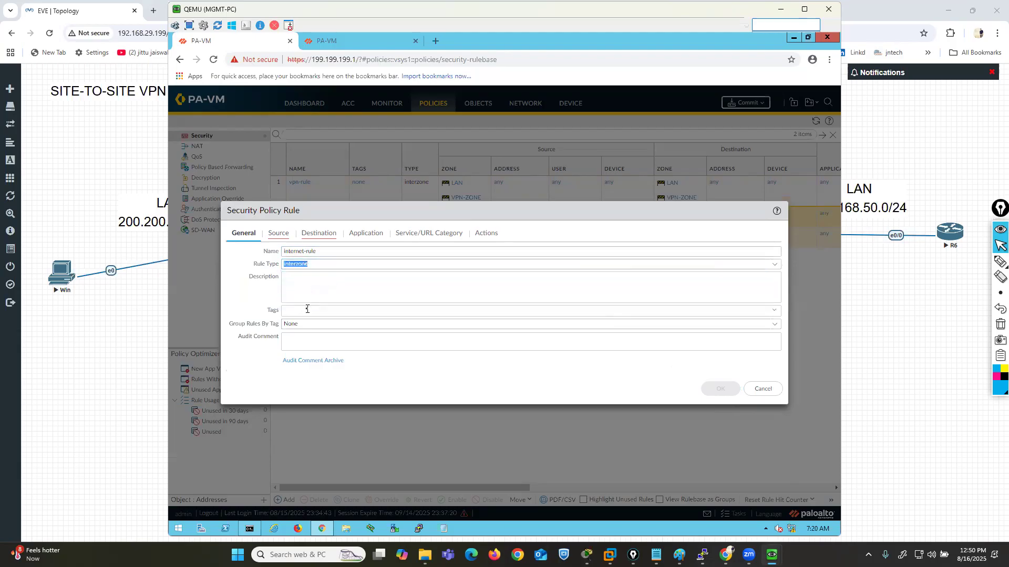
- Set internet-rule's source zone to LAN and its destination zone to WAN
{"action": "left_click", "coordinate": [278, 234]}
{"action": "left_click", "coordinate": [239, 365]}
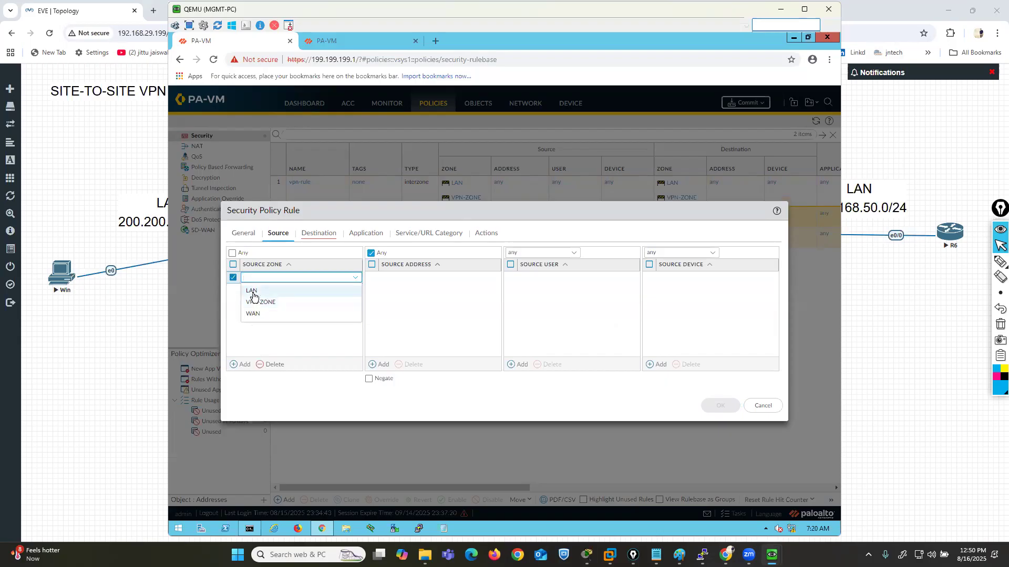
{"action": "left_click", "coordinate": [254, 292]}
{"action": "left_click", "coordinate": [310, 234]}
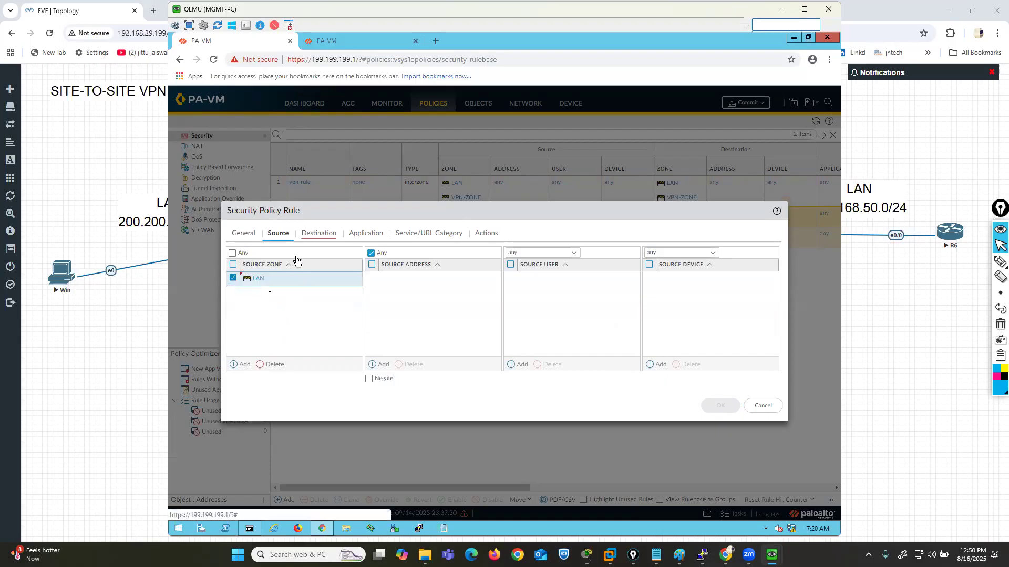
{"action": "left_click", "coordinate": [231, 364]}
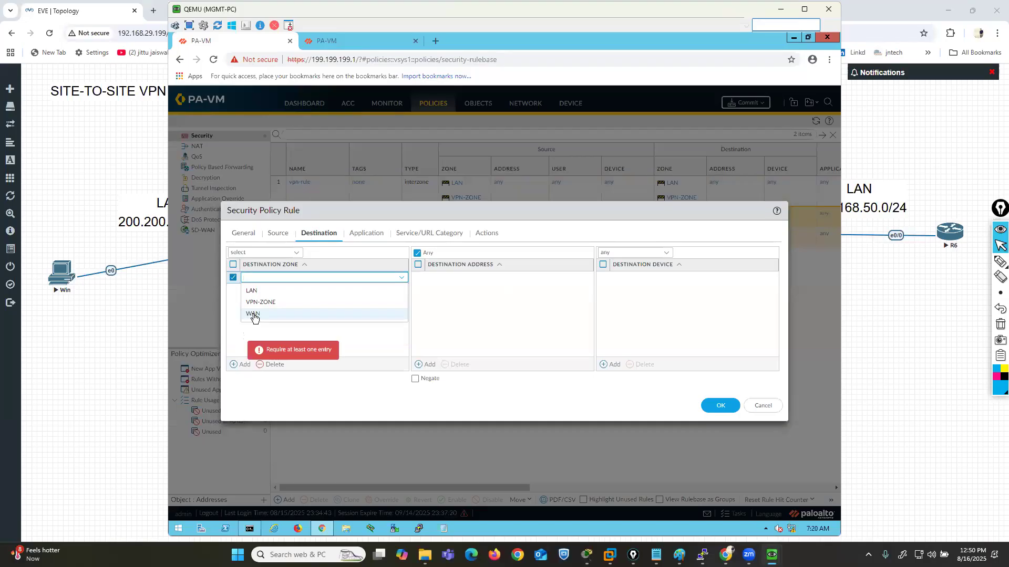
{"action": "left_click", "coordinate": [252, 316]}
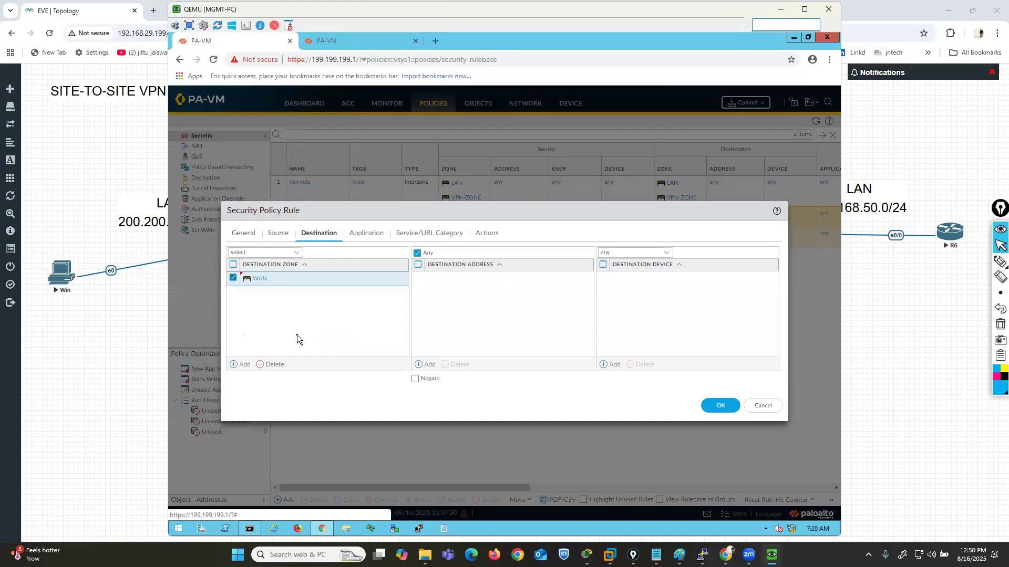
- Check internet-rule's remaining settings, enable logging at session start and save the rule
{"action": "left_click", "coordinate": [275, 234]}
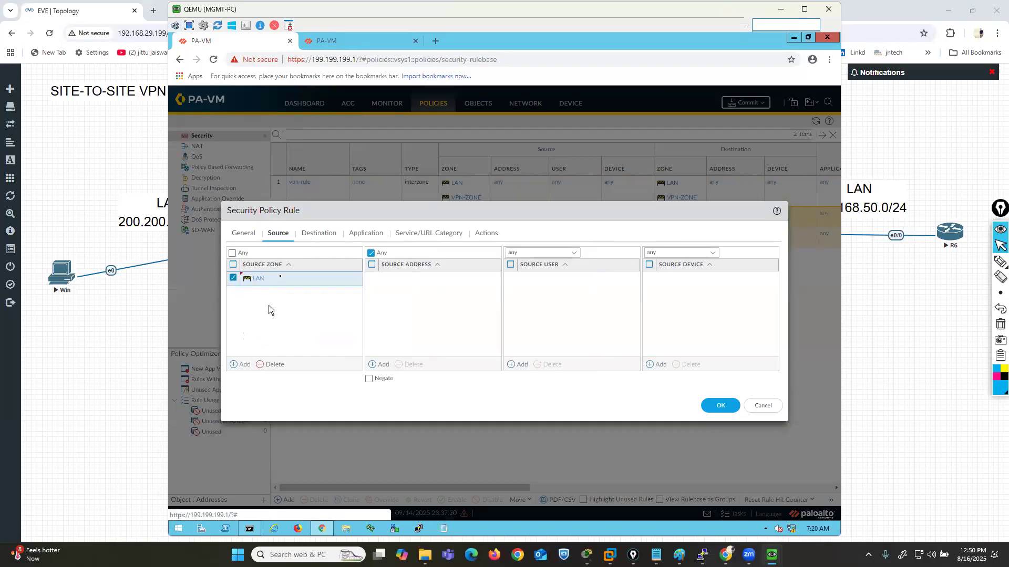
{"action": "left_click", "coordinate": [312, 235]}
{"action": "left_click", "coordinate": [366, 233]}
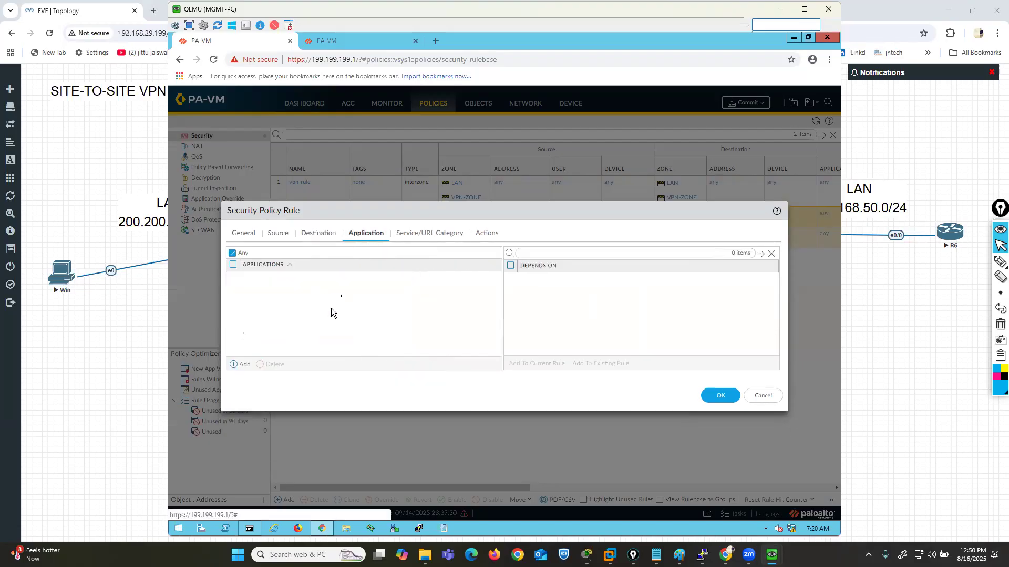
{"action": "left_click", "coordinate": [445, 233]}
{"action": "left_click", "coordinate": [488, 234]}
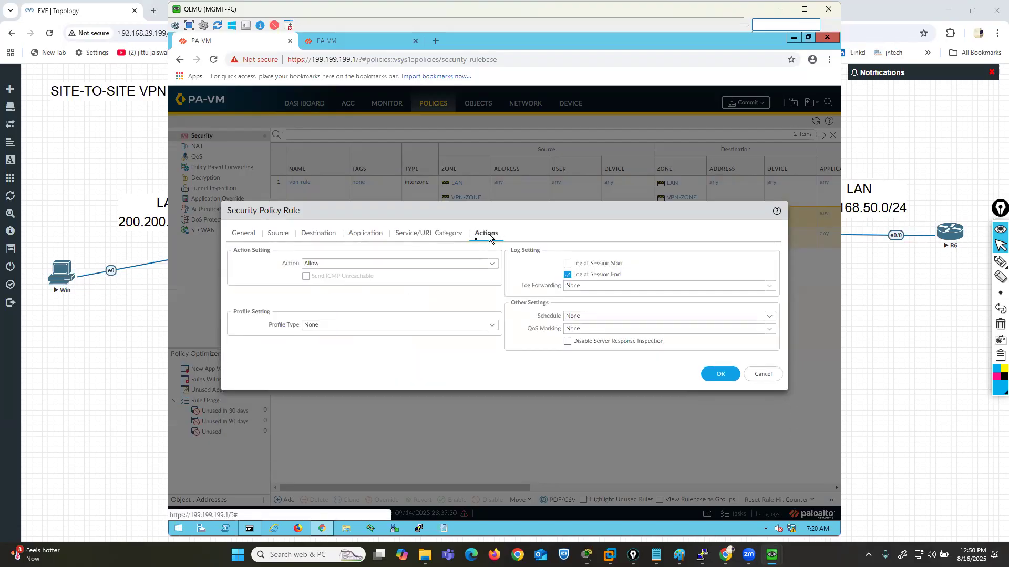
{"action": "left_click", "coordinate": [567, 263]}
{"action": "left_click", "coordinate": [717, 374]}
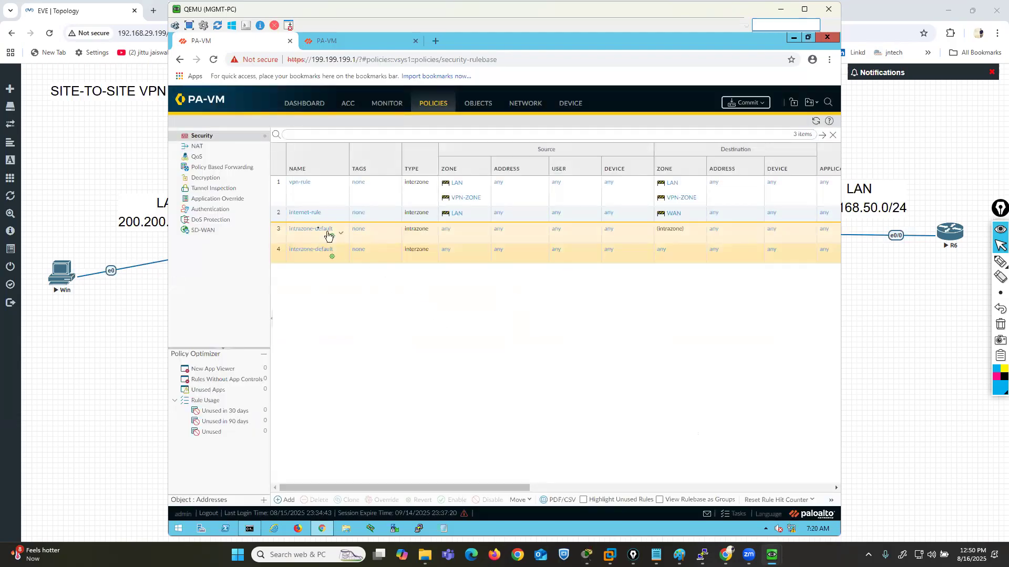
- Check vpn-rule and internet-rule against the lab topology and commit the configuration on the 199.199.199.1 firewall
{"action": "left_click", "coordinate": [301, 197]}
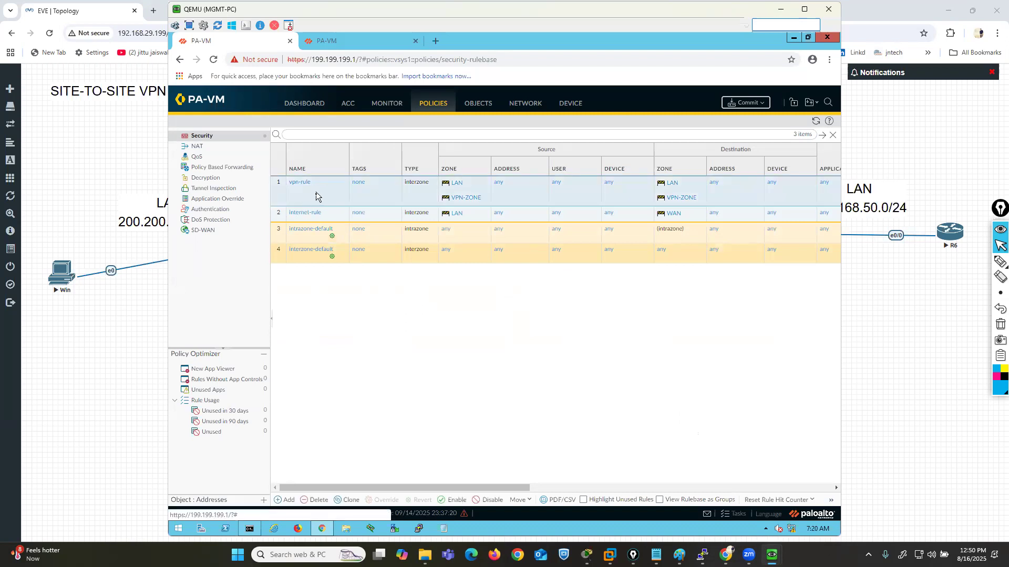
{"action": "left_click", "coordinate": [329, 214]}
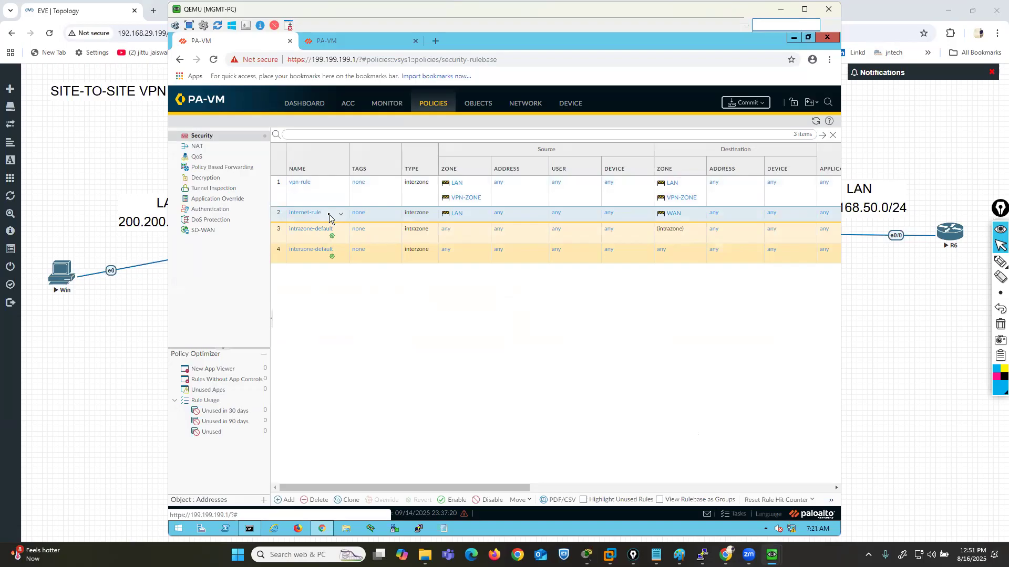
{"action": "left_click", "coordinate": [876, 324]}
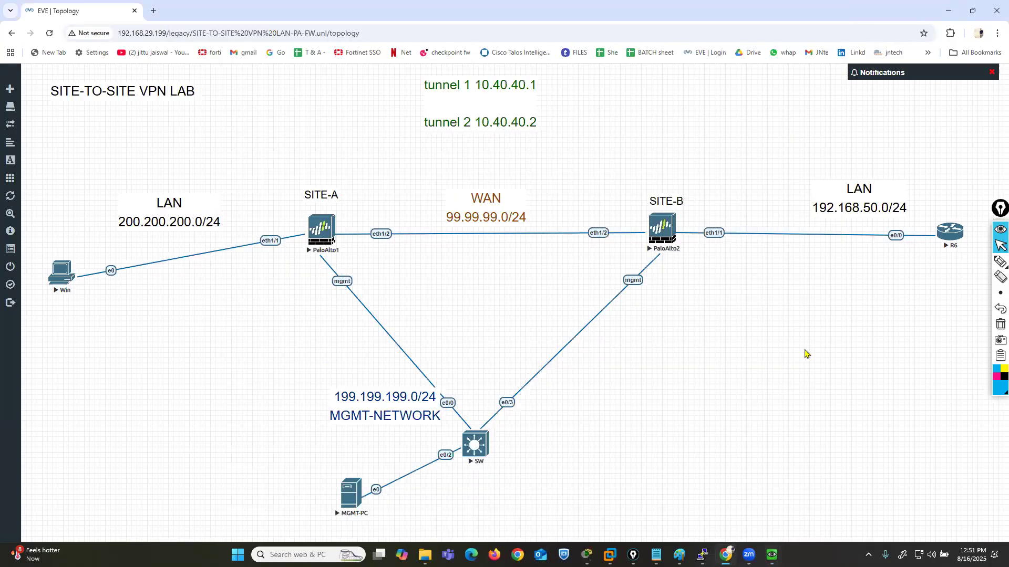
{"action": "mouse_move", "coordinate": [772, 555]}
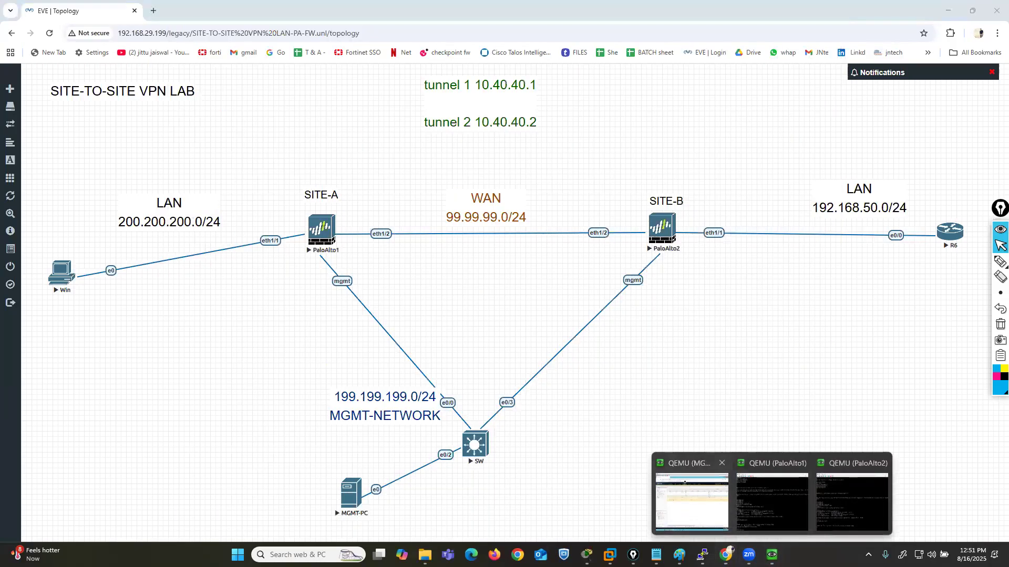
{"action": "left_click", "coordinate": [684, 482]}
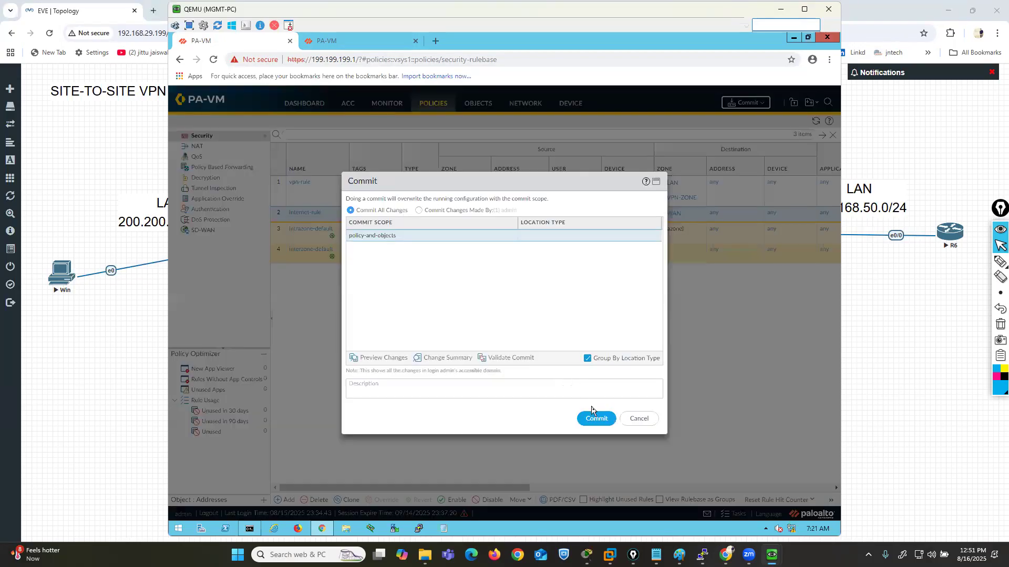
{"action": "left_click", "coordinate": [598, 418]}
- On the 199.199.199.5 firewall, dismiss the commit status and start a security policy rule named vpn-rule1 with rule type interzone
{"action": "left_click", "coordinate": [367, 37]}
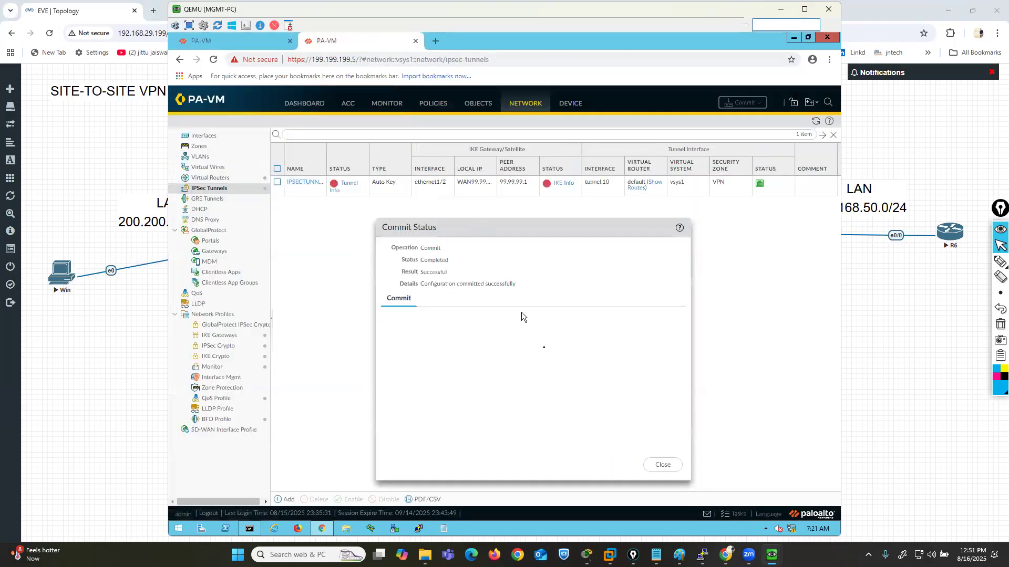
{"action": "left_click", "coordinate": [662, 465]}
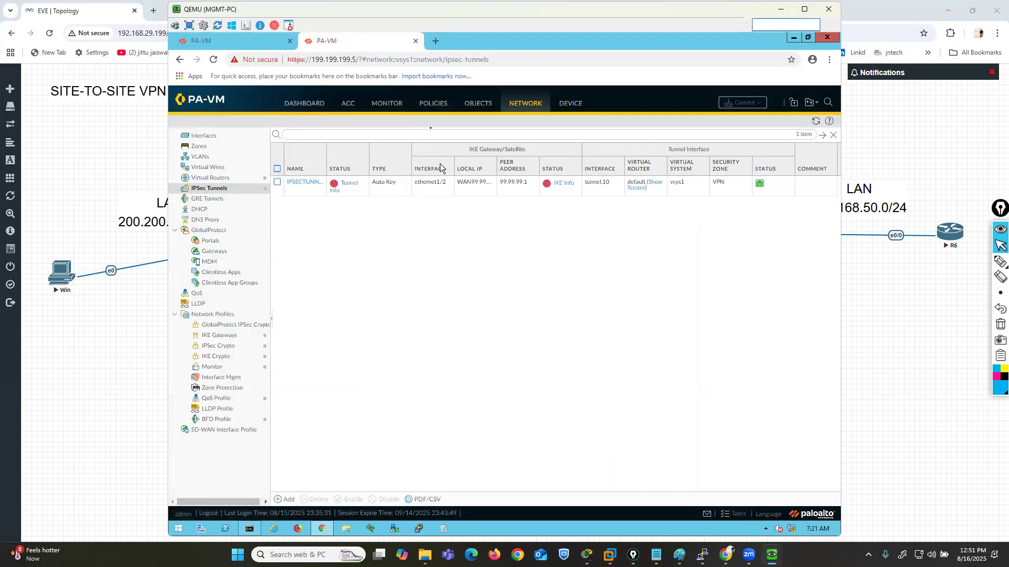
{"action": "left_click", "coordinate": [431, 104]}
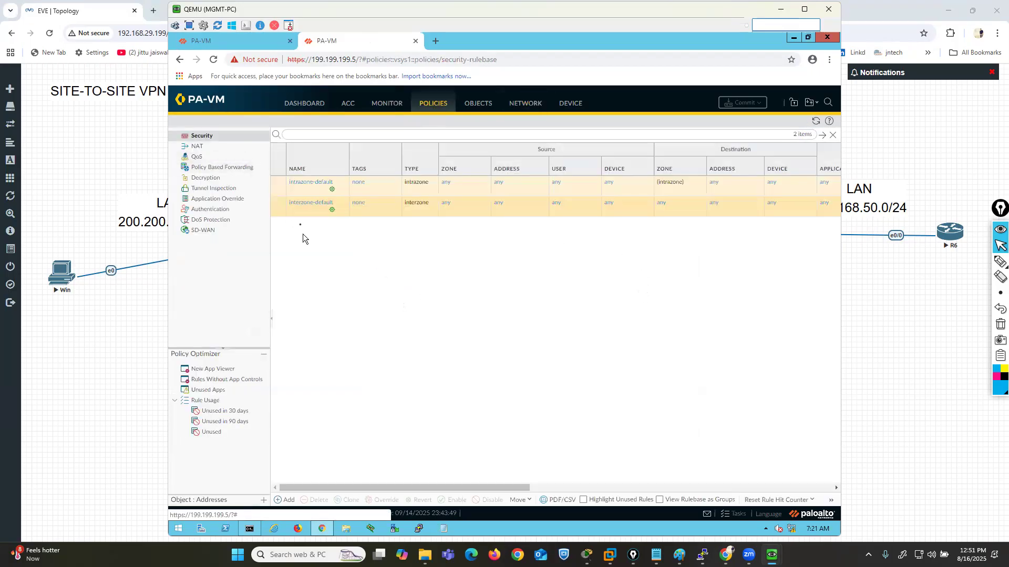
{"action": "left_click", "coordinate": [288, 500]}
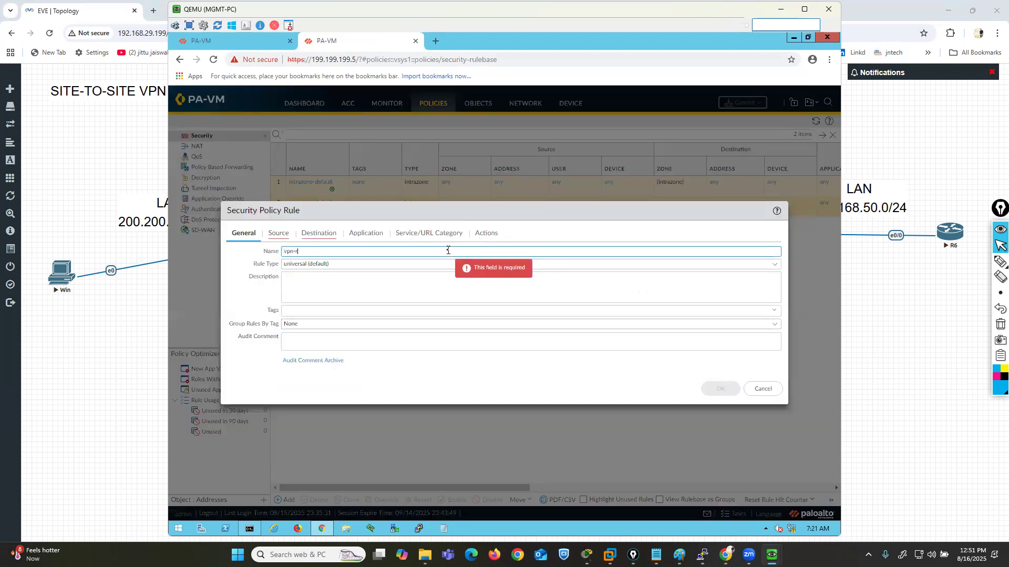
{"action": "left_click", "coordinate": [773, 266]}
{"action": "left_click", "coordinate": [310, 300]}
- Set vpn-rule1's source zone to LAN and its destination zone to VPN
{"action": "left_click", "coordinate": [278, 233]}
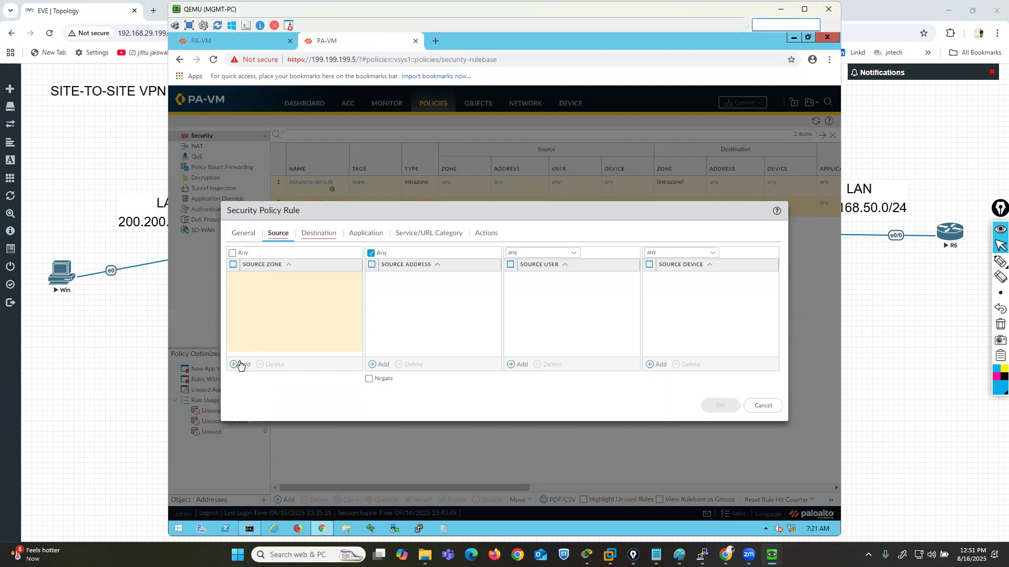
{"action": "left_click", "coordinate": [241, 364]}
{"action": "left_click", "coordinate": [260, 292]}
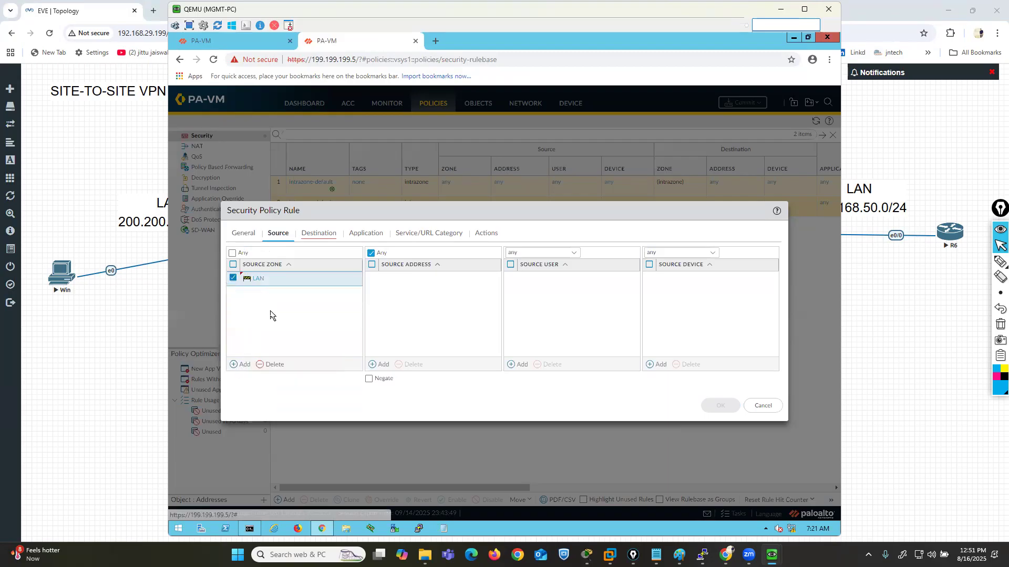
{"action": "left_click", "coordinate": [318, 232]}
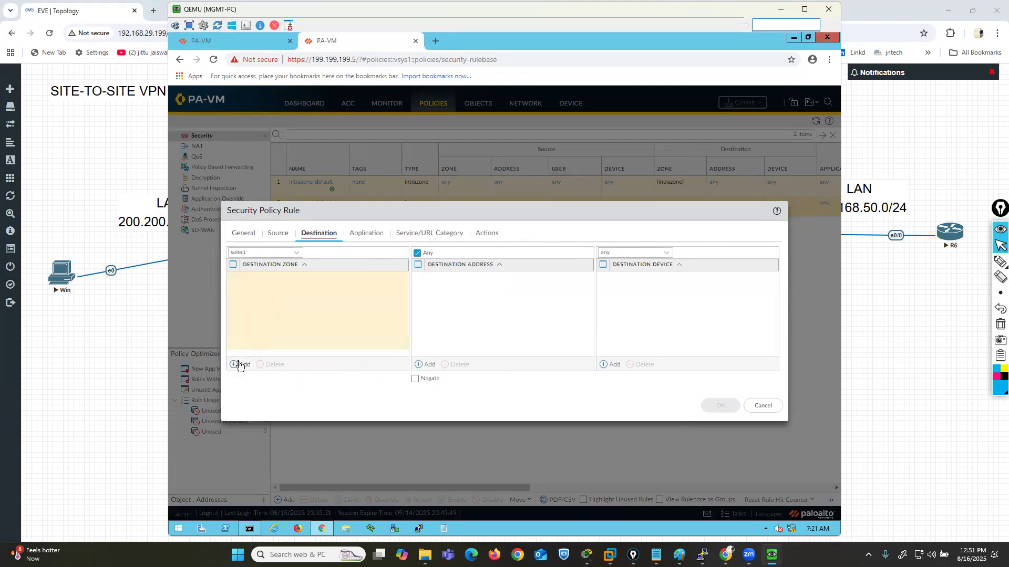
{"action": "left_click", "coordinate": [240, 364]}
{"action": "left_click", "coordinate": [259, 302]}
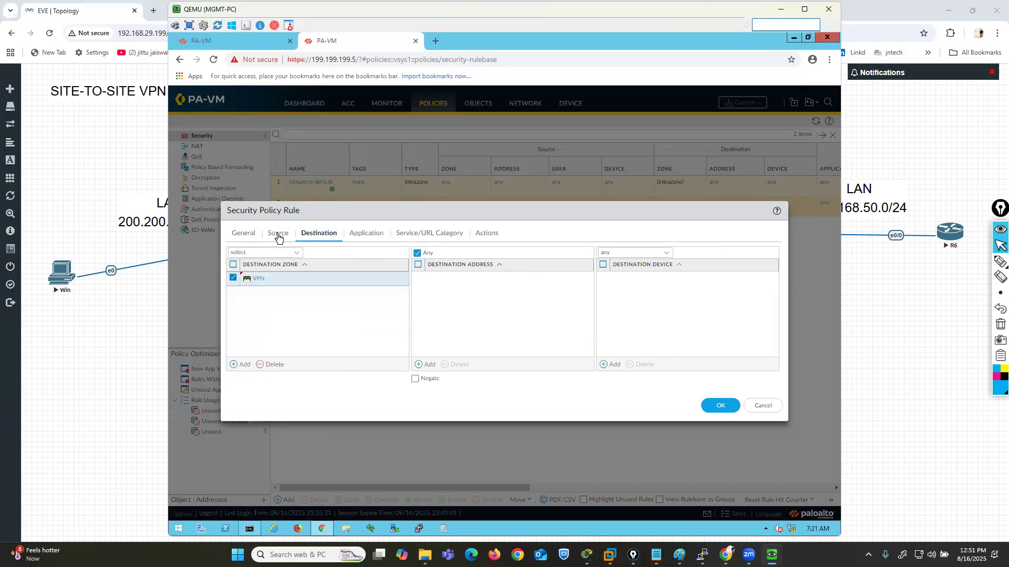
- Add VPN as a second source zone and LAN as a second destination zone on vpn-rule1
{"action": "left_click", "coordinate": [278, 233]}
{"action": "left_click", "coordinate": [243, 364]}
{"action": "left_click", "coordinate": [251, 317]}
{"action": "left_click", "coordinate": [318, 233]}
{"action": "left_click", "coordinate": [244, 364]}
{"action": "left_click", "coordinate": [262, 304]}
{"action": "left_click", "coordinate": [278, 310]}
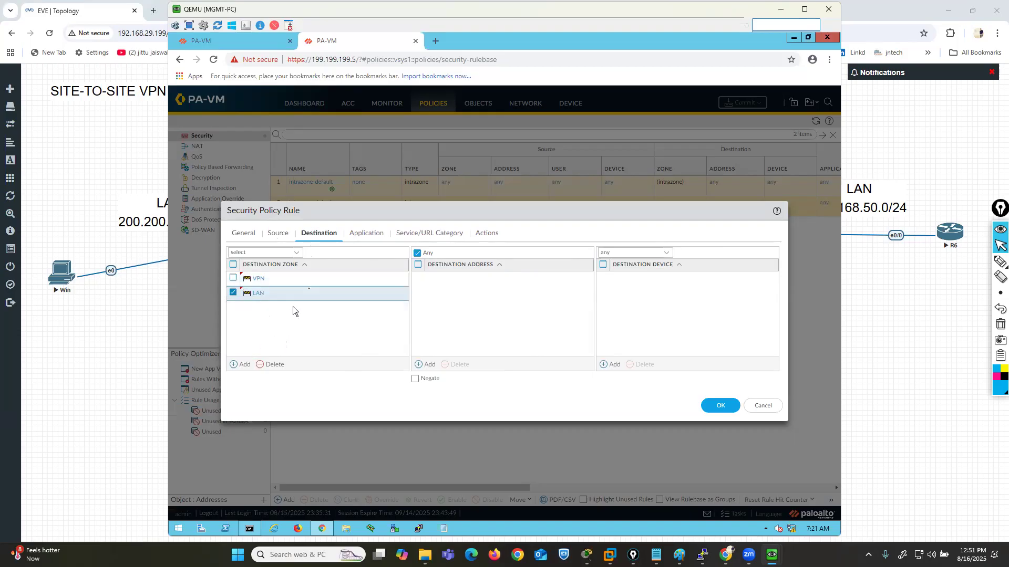
- Check vpn-rule1's application and service settings, enable logging at session start and save the rule
{"action": "left_click", "coordinate": [376, 233]}
{"action": "left_click", "coordinate": [421, 236]}
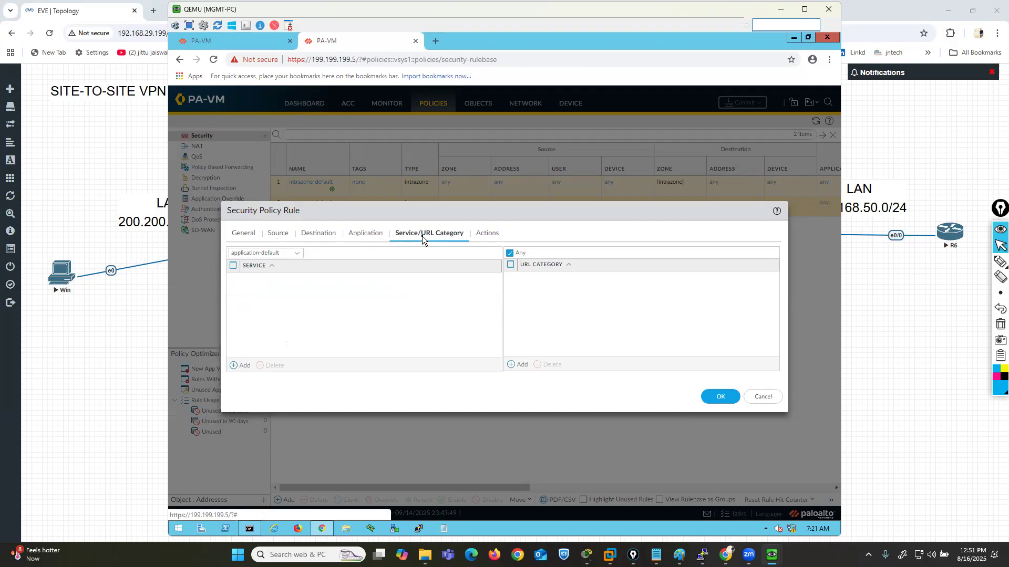
{"action": "left_click", "coordinate": [489, 234]}
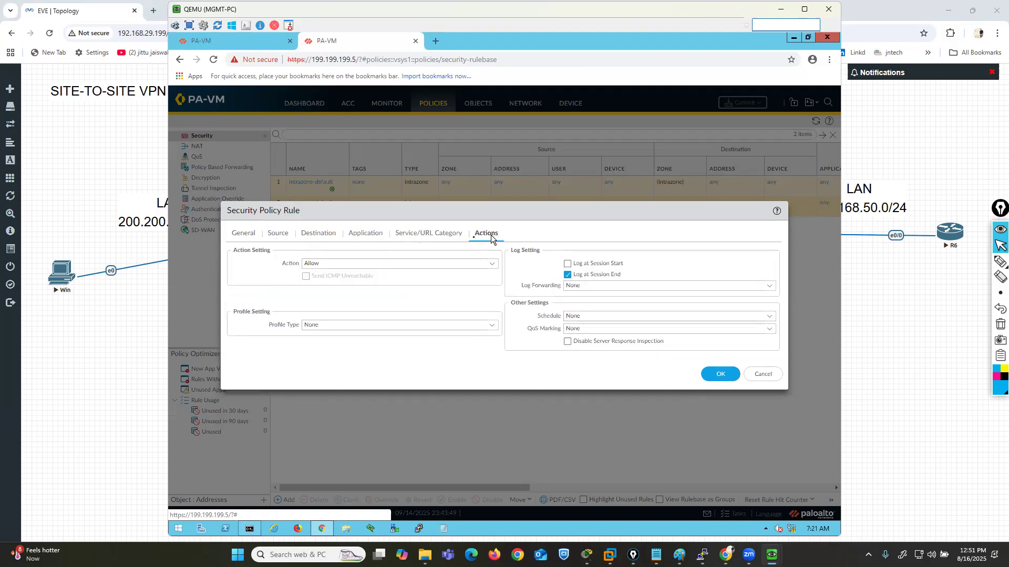
{"action": "left_click", "coordinate": [567, 263]}
{"action": "left_click", "coordinate": [720, 374]}
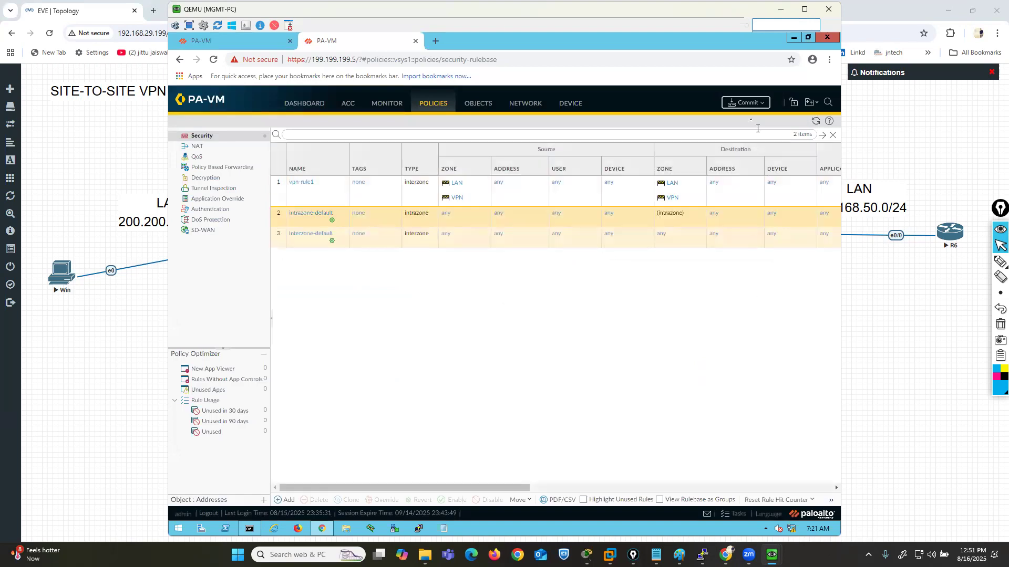
- Commit all changes on the 199.199.199.5 firewall and return to the lab topology
{"action": "left_click", "coordinate": [746, 103]}
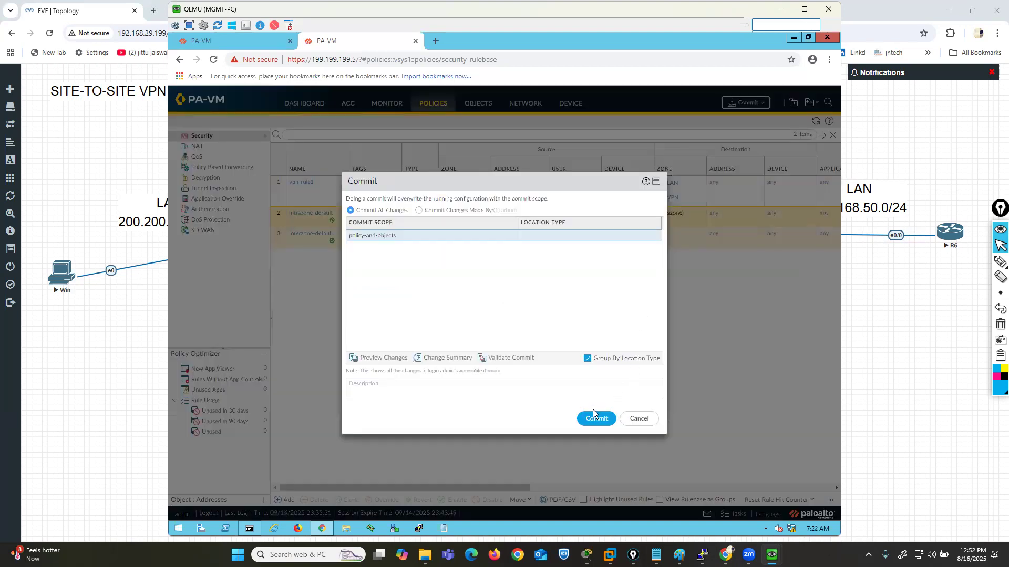
{"action": "left_click", "coordinate": [595, 413]}
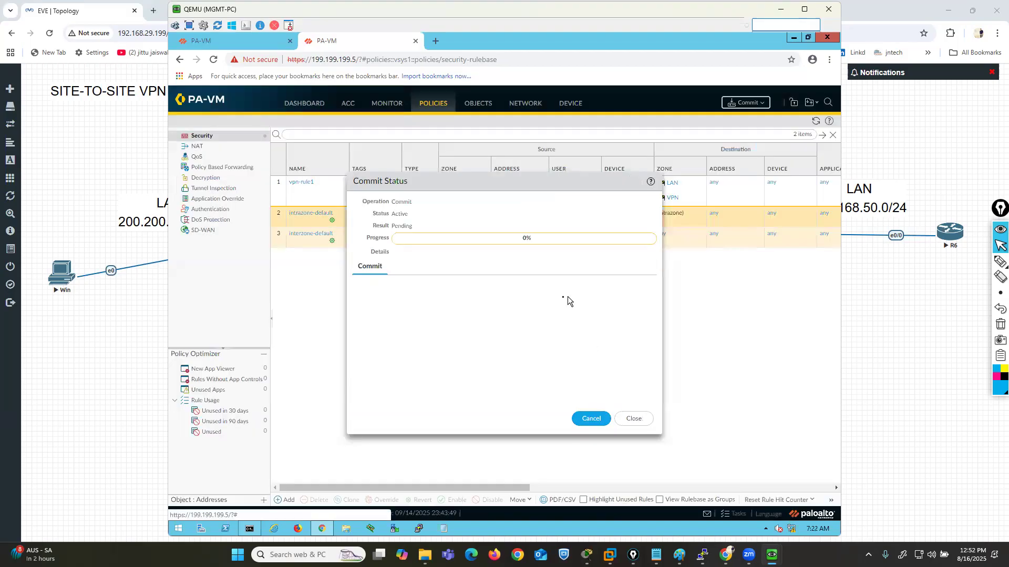
{"action": "left_click", "coordinate": [889, 417]}
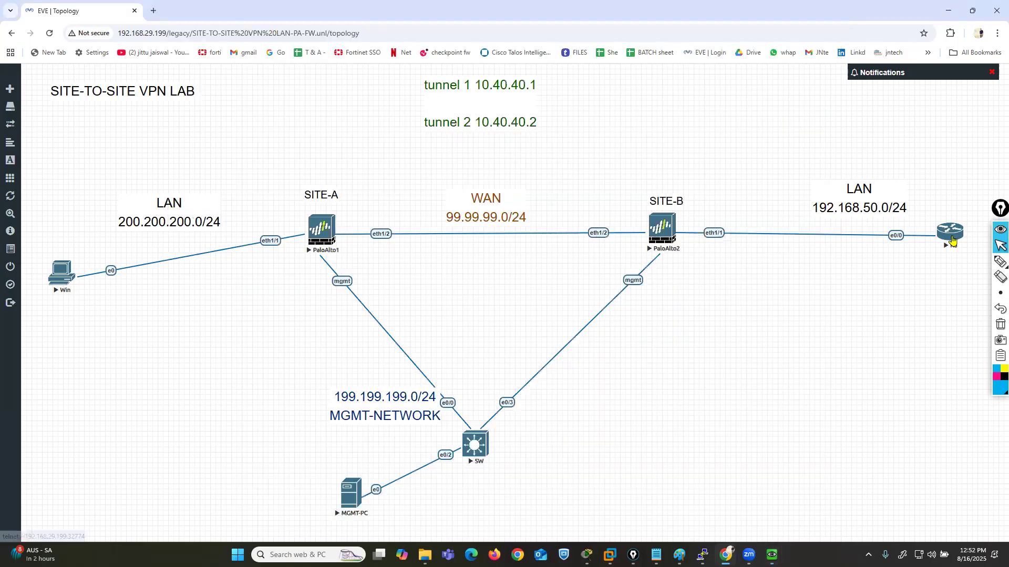
- Bring up the old R5 console session and close it
{"action": "left_click", "coordinate": [950, 233]}
{"action": "left_click", "coordinate": [582, 115]}
{"action": "left_click", "coordinate": [702, 554]}
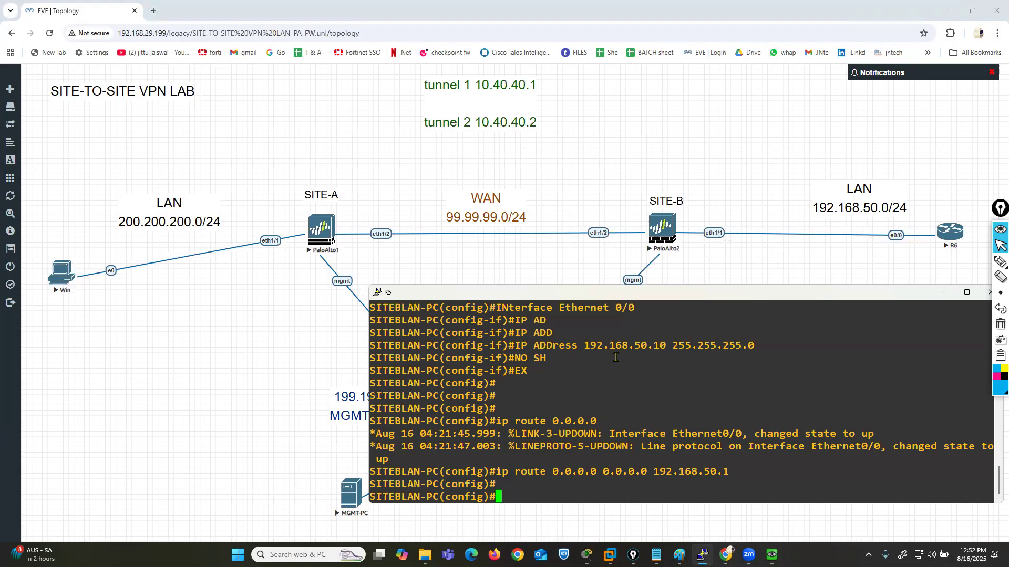
{"action": "left_click_drag", "start_coordinate": [918, 294], "coordinate": [800, 298]}
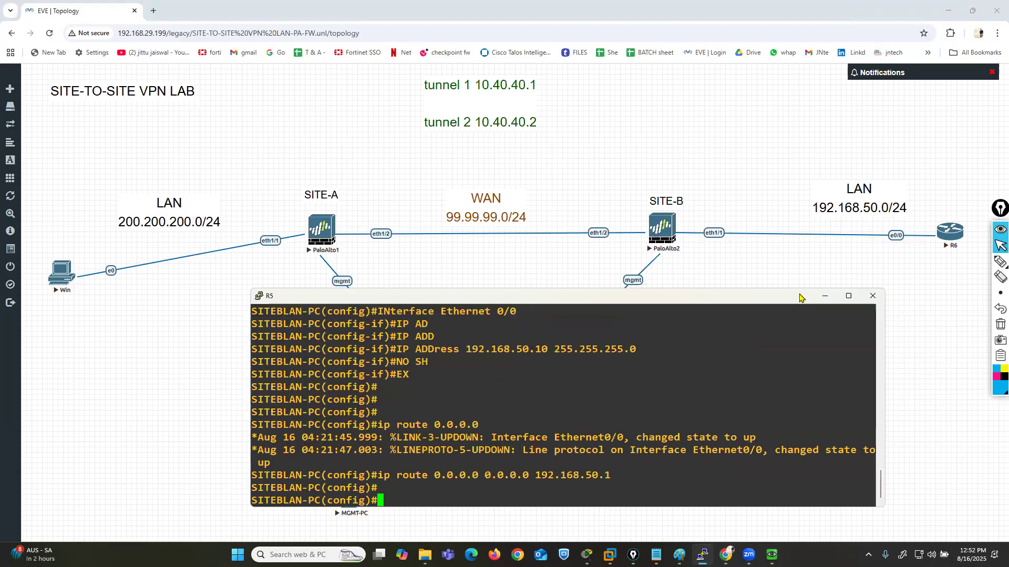
{"action": "left_click", "coordinate": [872, 296]}
{"action": "left_click", "coordinate": [522, 310]}
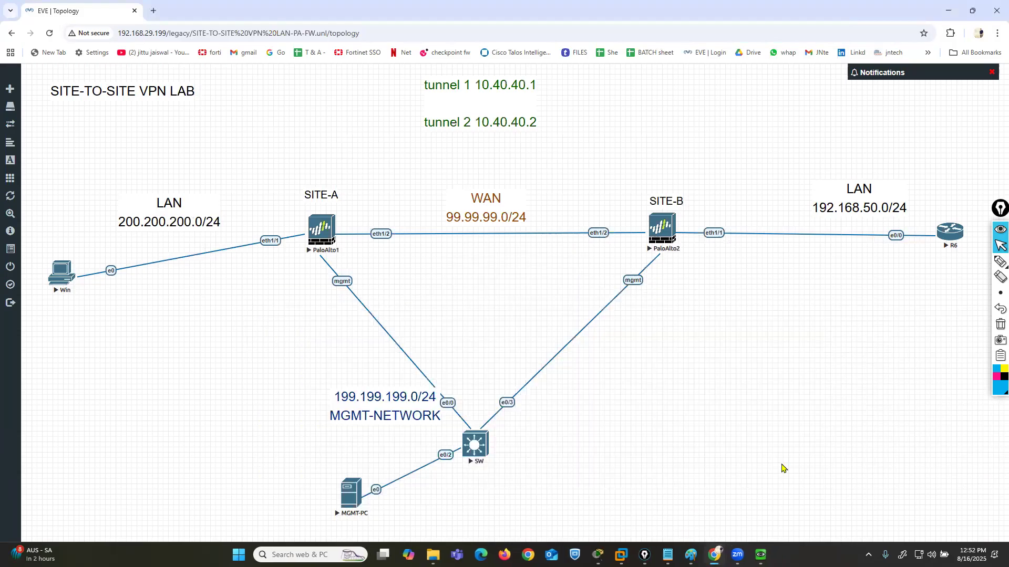
- Open R6's console from the topology and answer no to the initial configuration dialog
{"action": "left_click", "coordinate": [943, 233]}
{"action": "left_click", "coordinate": [528, 119]}
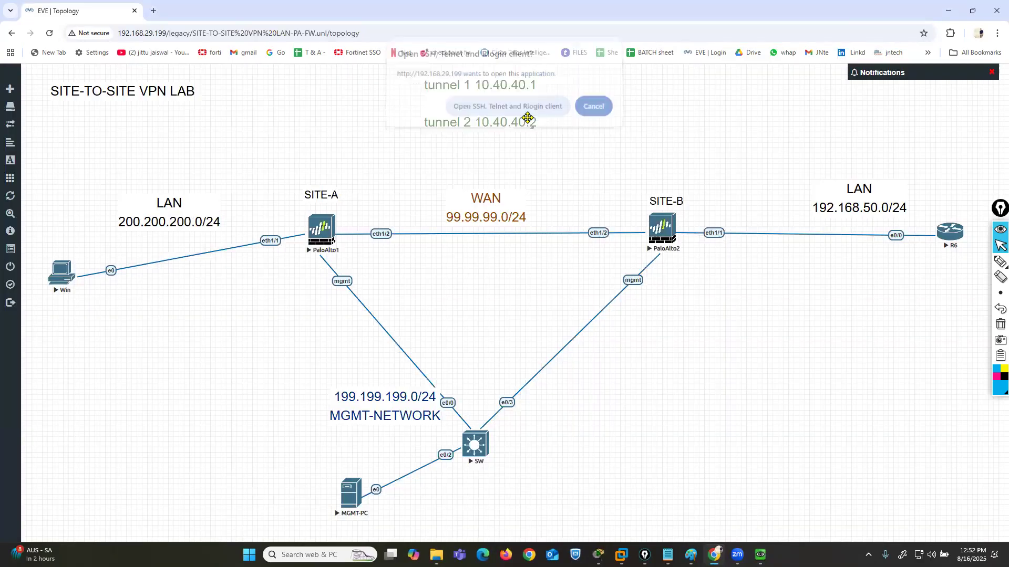
{"action": "left_click_drag", "start_coordinate": [284, 103], "coordinate": [541, 287]}
{"action": "key", "text": "Return"}
{"action": "key", "text": "Return"}
{"action": "key", "text": "Return"}
{"action": "key", "text": "Return"}
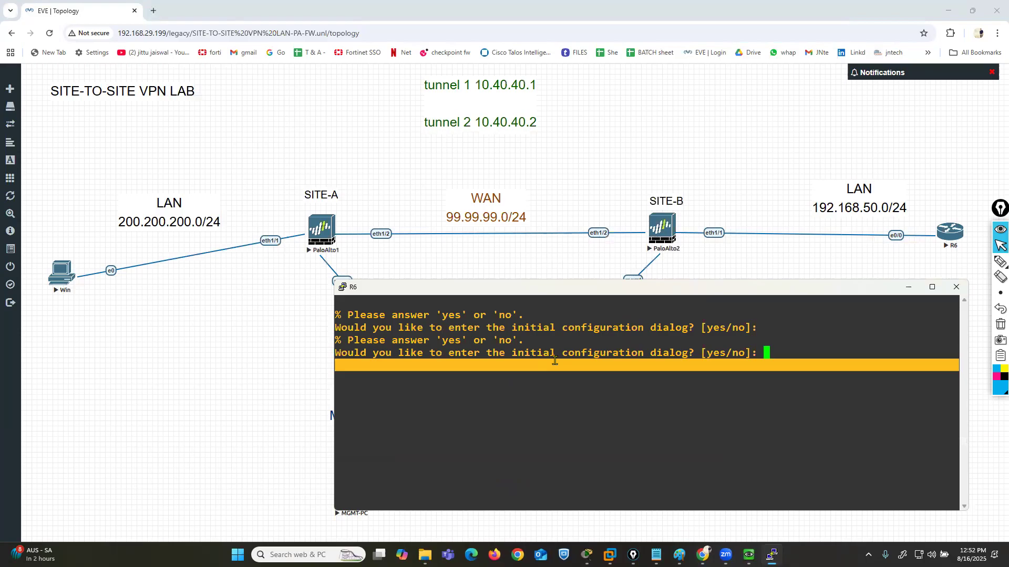
{"action": "type", "text": "no"}
{"action": "key", "text": "Return"}
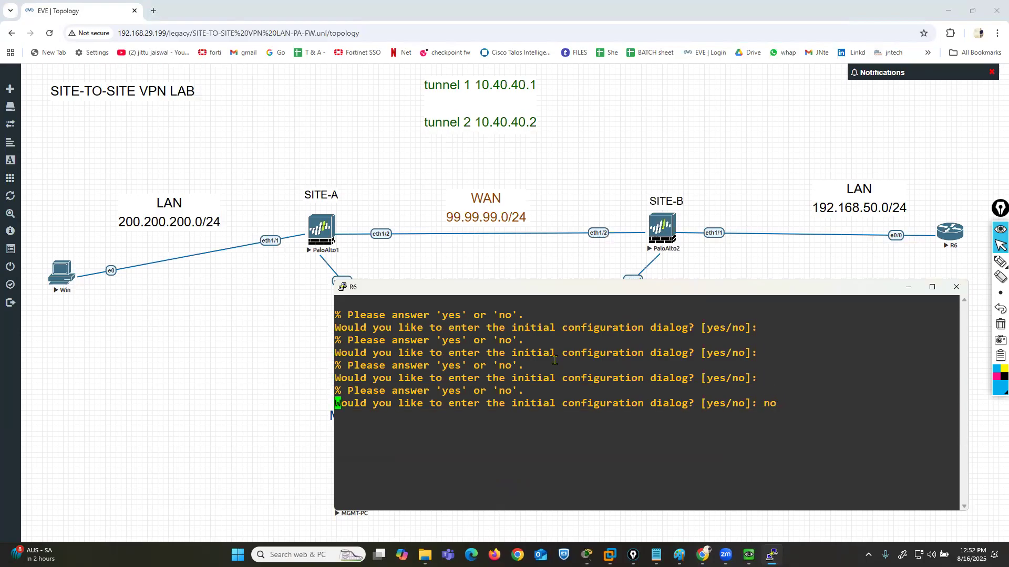
- Switch to Cisco Packet Tracer and close it
{"action": "left_click", "coordinate": [586, 555]}
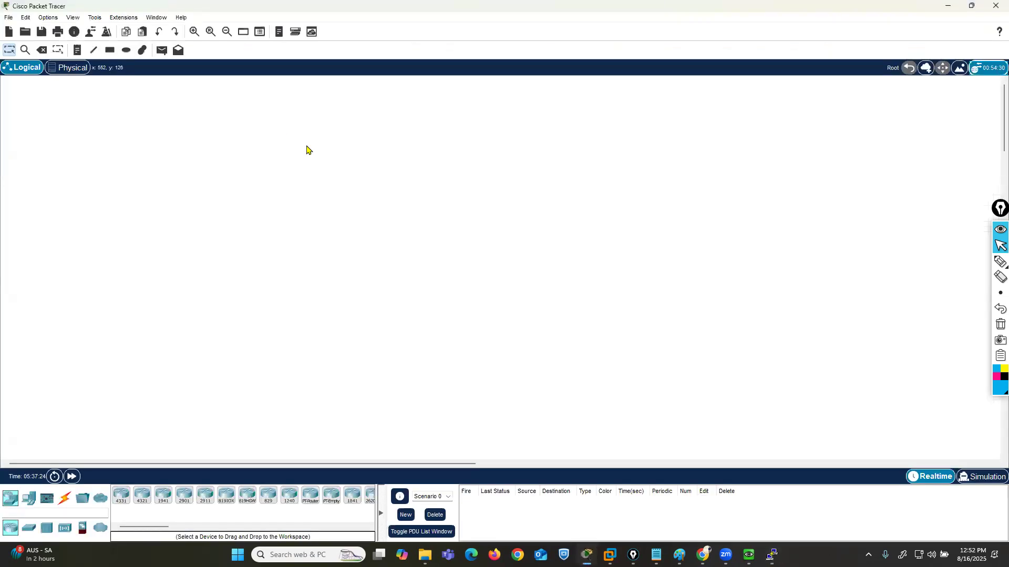
{"action": "left_click", "coordinate": [996, 5]}
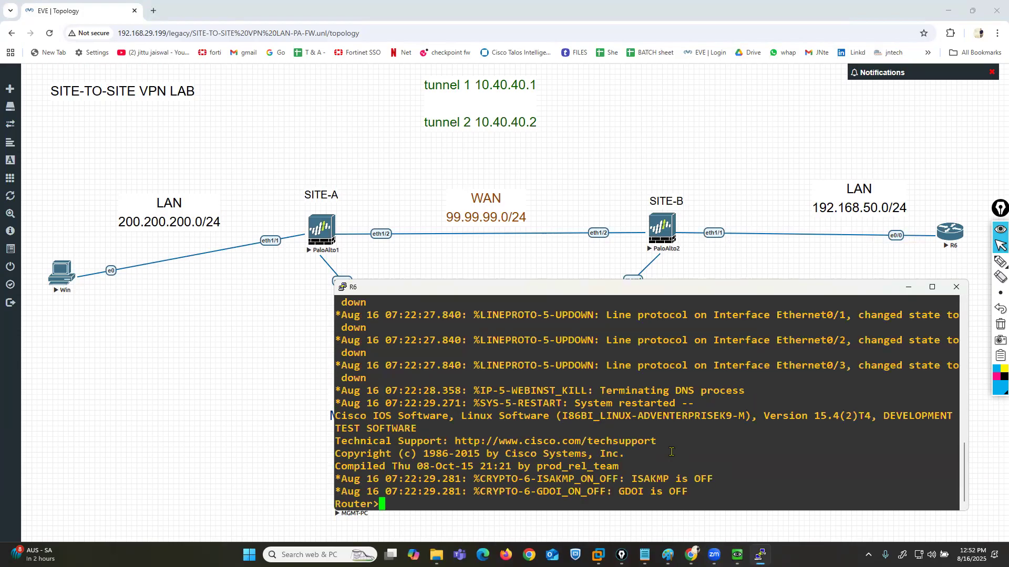
- Enter global configuration mode on R6 and set its hostname to SITEBLANPC
{"action": "type", "text": "ENA"}
{"action": "key", "text": "Return"}
{"action": "key", "text": "Return"}
{"action": "key", "text": "Return"}
{"action": "type", "text": "CONF T"}
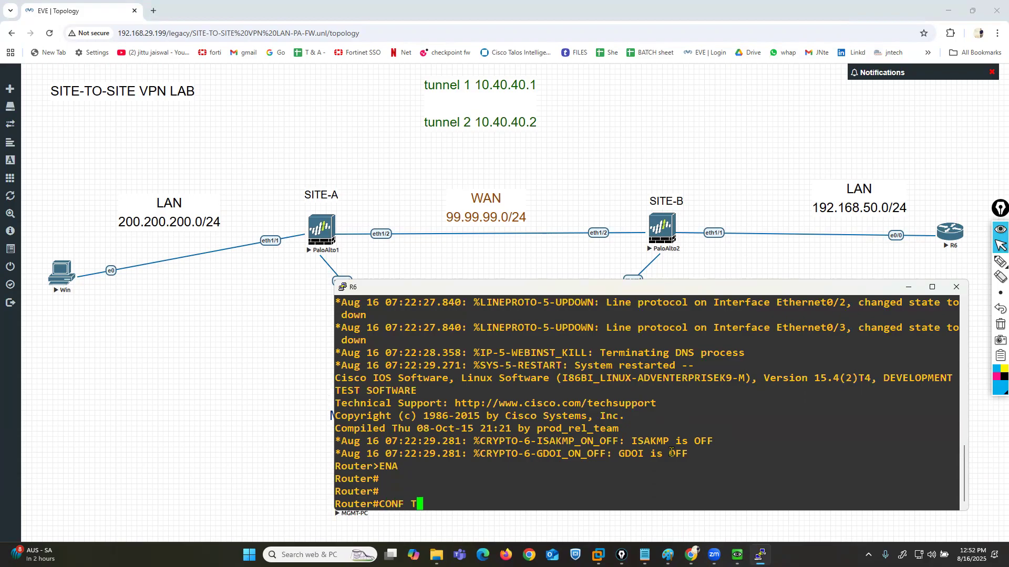
{"action": "key", "text": "Return"}
{"action": "type", "text": "HO"}
{"action": "key", "text": "Tab"}
{"action": "type", "text": "sit"}
{"action": "key", "text": "BackSpace"}
{"action": "key", "text": "BackSpace"}
{"action": "key", "text": "BackSpace"}
{"action": "type", "text": "SITEBLANPC"}
{"action": "key", "text": "Return"}
{"action": "key", "text": "Return"}
- Assign 192.168.50.10 255.255.255.0 to R6's Ethernet 0/0, enable the interface and exit interface configuration
{"action": "type", "text": "IN"}
{"action": "key", "text": "Tab"}
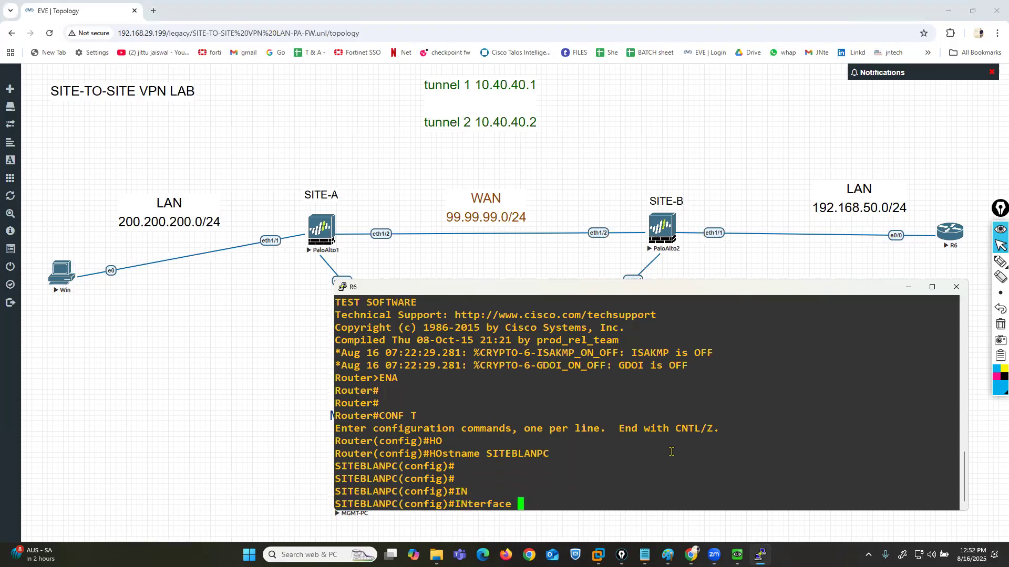
{"action": "type", "text": "E"}
{"action": "key", "text": "Tab"}
{"action": "type", "text": "0/0"}
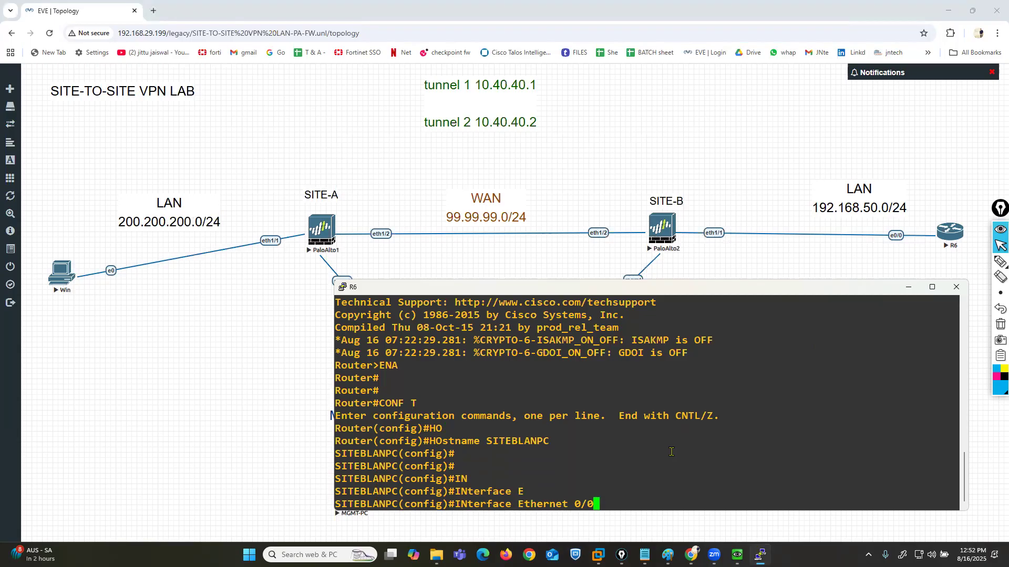
{"action": "key", "text": "Return"}
{"action": "type", "text": "IP AD"}
{"action": "key", "text": "Tab"}
{"action": "type", "text": "D"}
{"action": "key", "text": "Tab"}
{"action": "type", "text": "192.168.50.10 255.255.255.0"}
{"action": "key", "text": "Return"}
{"action": "type", "text": "NO SH"}
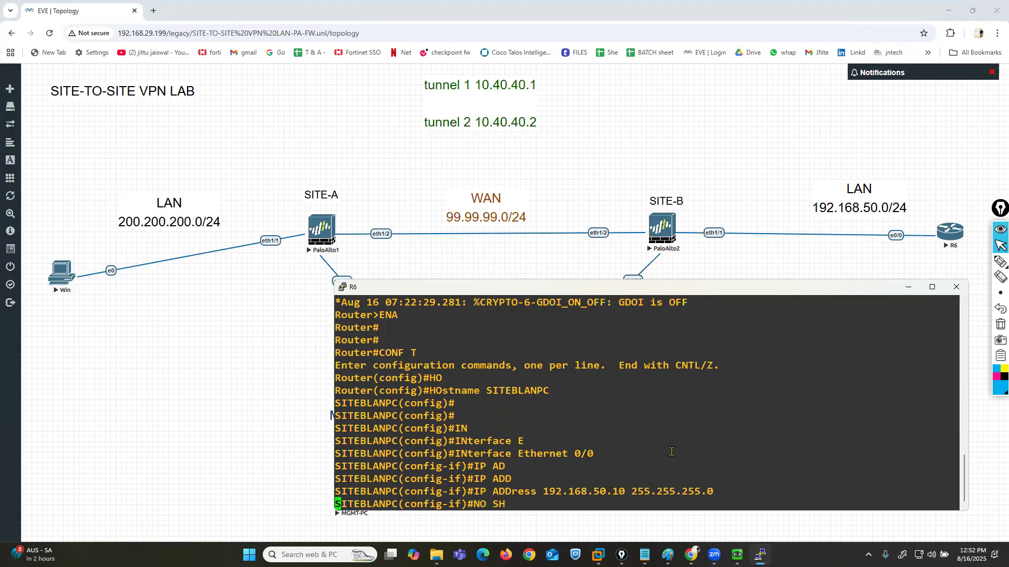
{"action": "key", "text": "Return"}
{"action": "type", "text": "EX"}
{"action": "key", "text": "Return"}
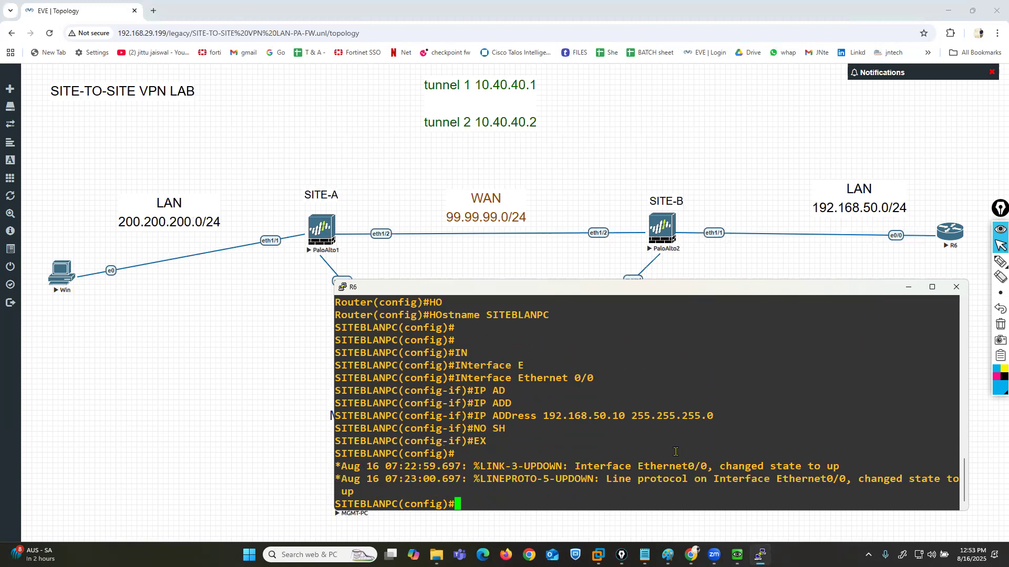
- Add a default route on R6 (0.0.0.0 0.0.0.0) via 192.168.50.1
{"action": "type", "text": "IOP"}
{"action": "key", "text": "BackSpace"}
{"action": "key", "text": "BackSpace"}
{"action": "key", "text": "BackSpace"}
{"action": "type", "text": "i"}
{"action": "key", "text": "BackSpace"}
{"action": "type", "text": "p route 0.0.0.0 0"}
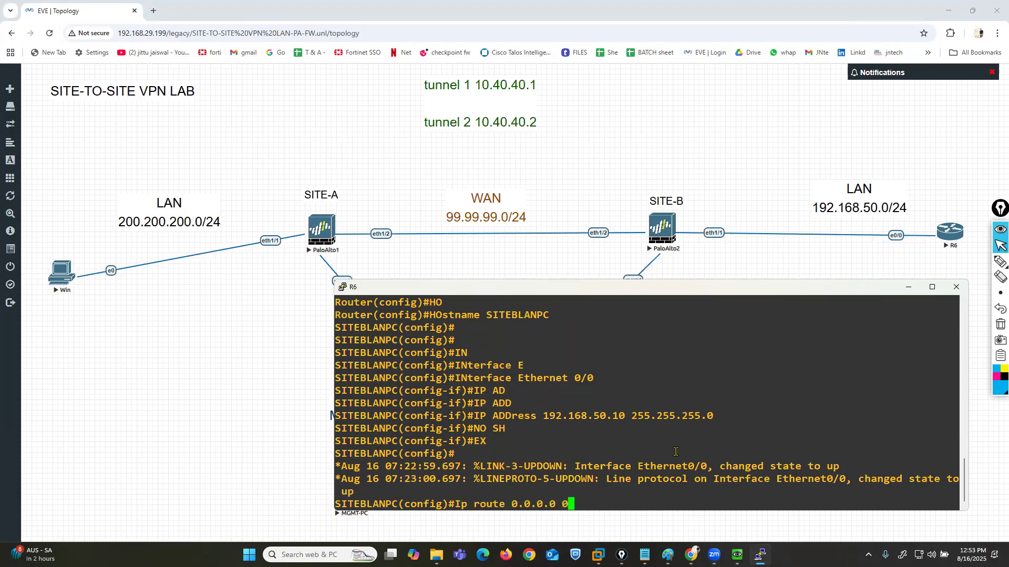
{"action": "type", "text": ".0.0.0 192.168.50.1"}
{"action": "key", "text": "Return"}
{"action": "key", "text": "Return"}
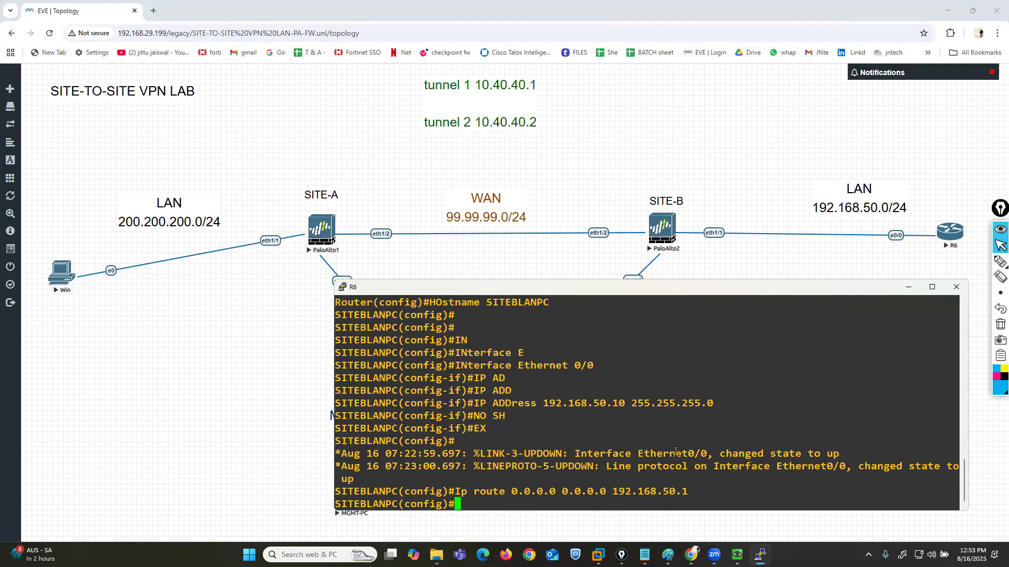
- Open the console of the Win PC in the Site-A LAN
{"action": "left_click", "coordinate": [738, 555]}
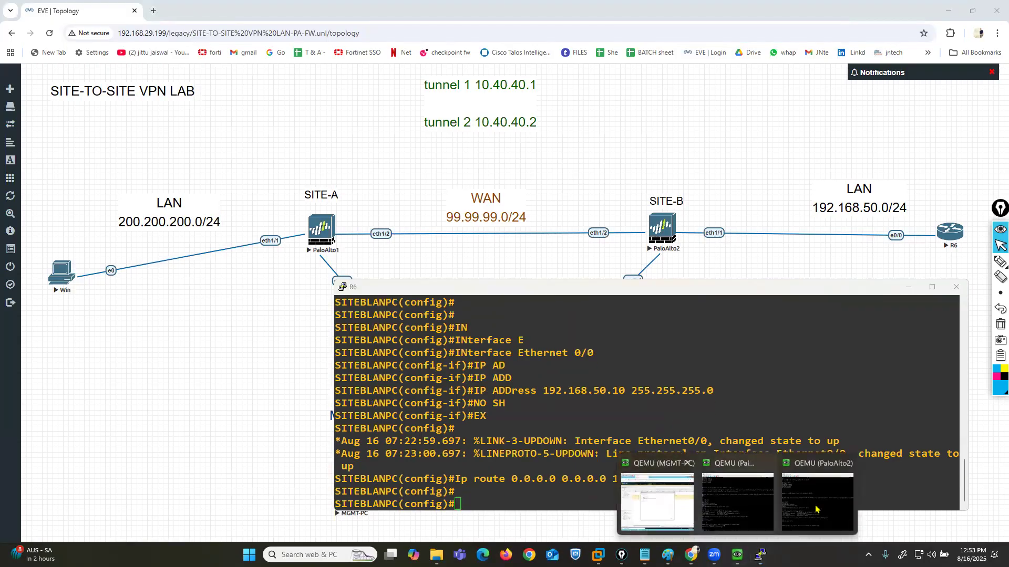
{"action": "left_click", "coordinate": [133, 338]}
{"action": "left_click", "coordinate": [61, 271]}
{"action": "left_click", "coordinate": [532, 118]}
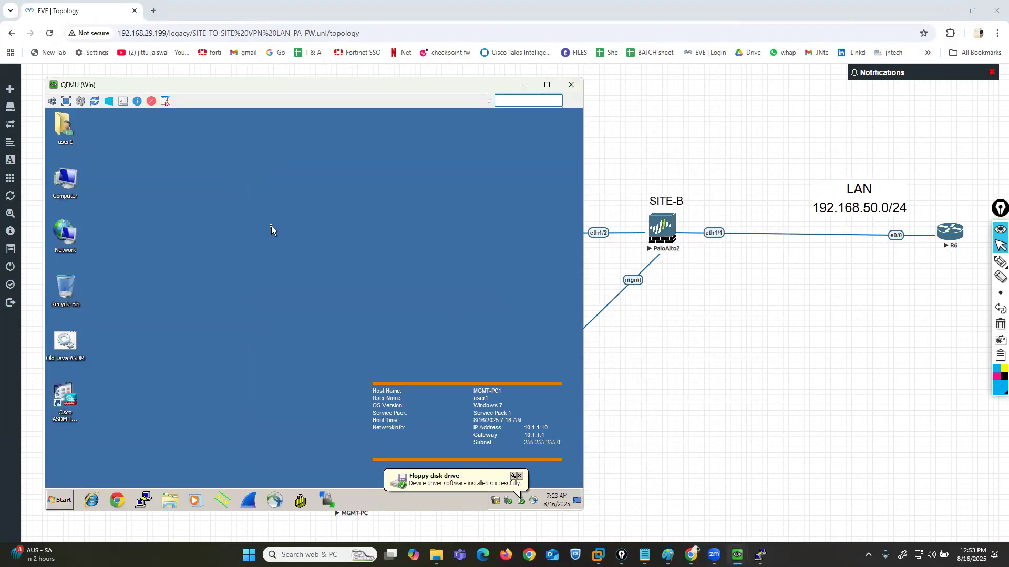
- Change the Win PC's screen resolution to 800 × 600 and apply it
{"action": "right_click", "coordinate": [271, 226]}
{"action": "left_click", "coordinate": [304, 301]}
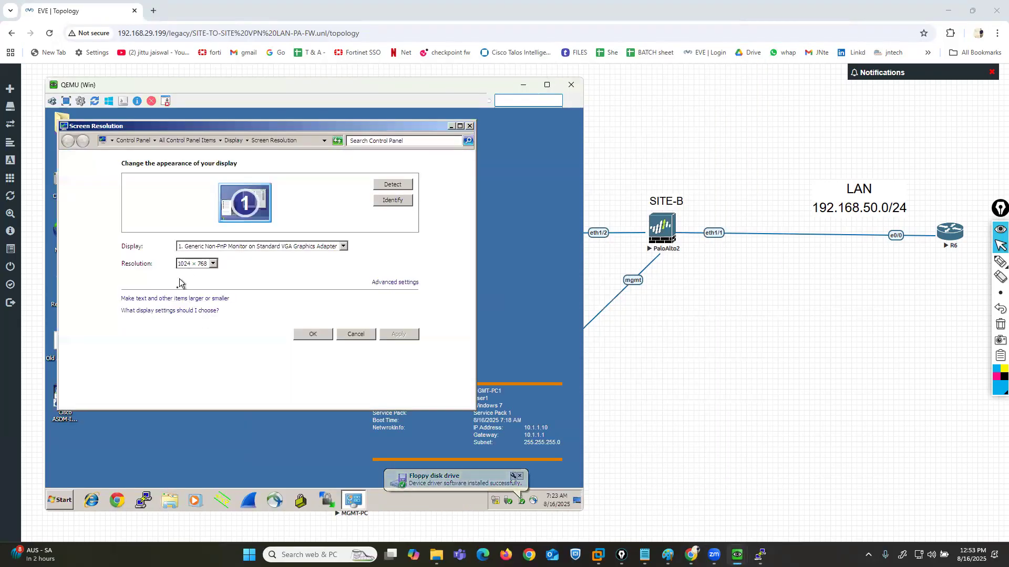
{"action": "left_click", "coordinate": [190, 265]}
{"action": "left_click", "coordinate": [209, 393]}
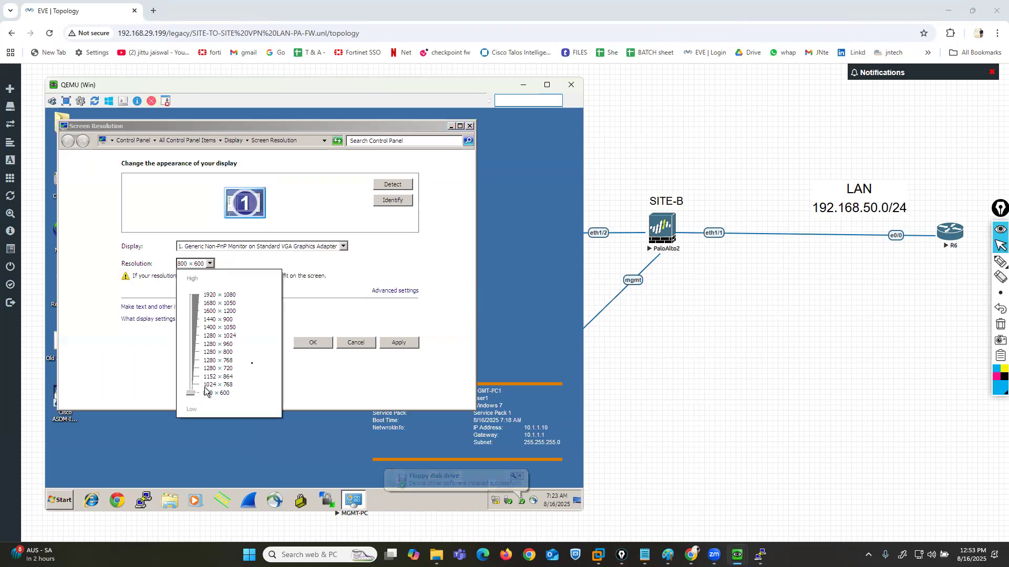
{"action": "left_click", "coordinate": [397, 342]}
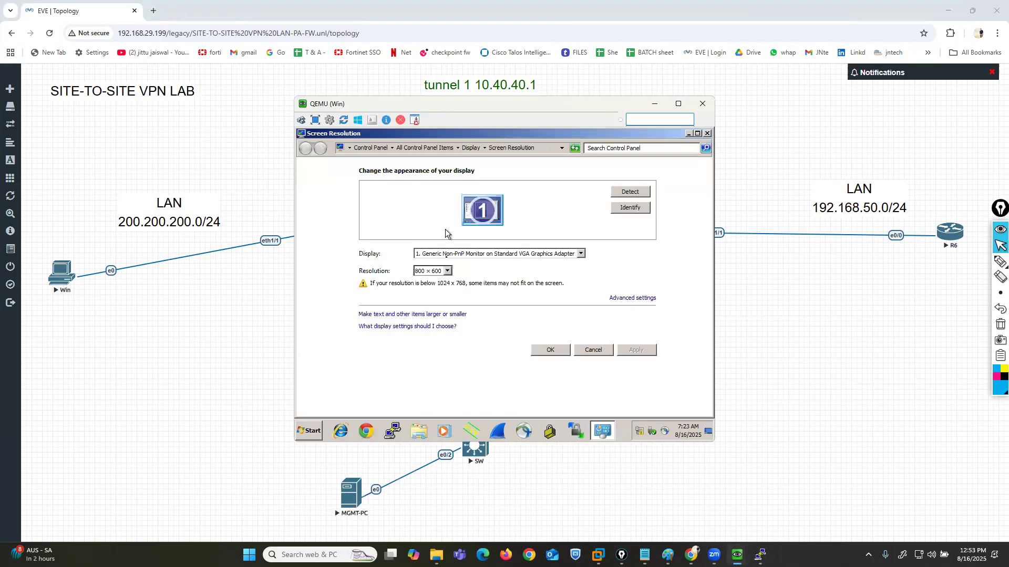
{"action": "left_click", "coordinate": [550, 350]}
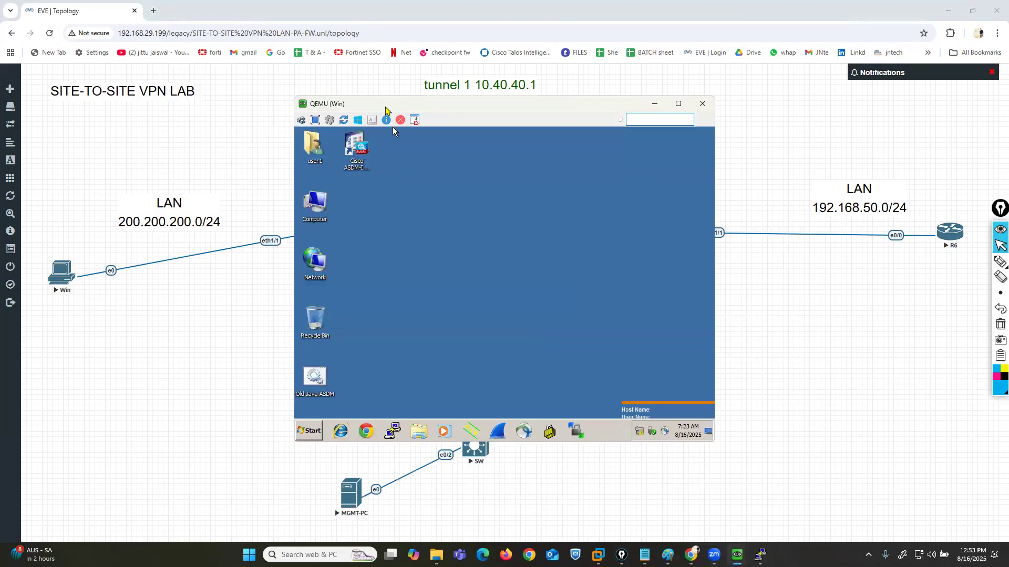
- Open a command prompt on the Win PC and check its IP configuration with ipconfig
{"action": "left_click_drag", "start_coordinate": [386, 110], "coordinate": [125, 142]}
{"action": "left_click", "coordinate": [48, 463]}
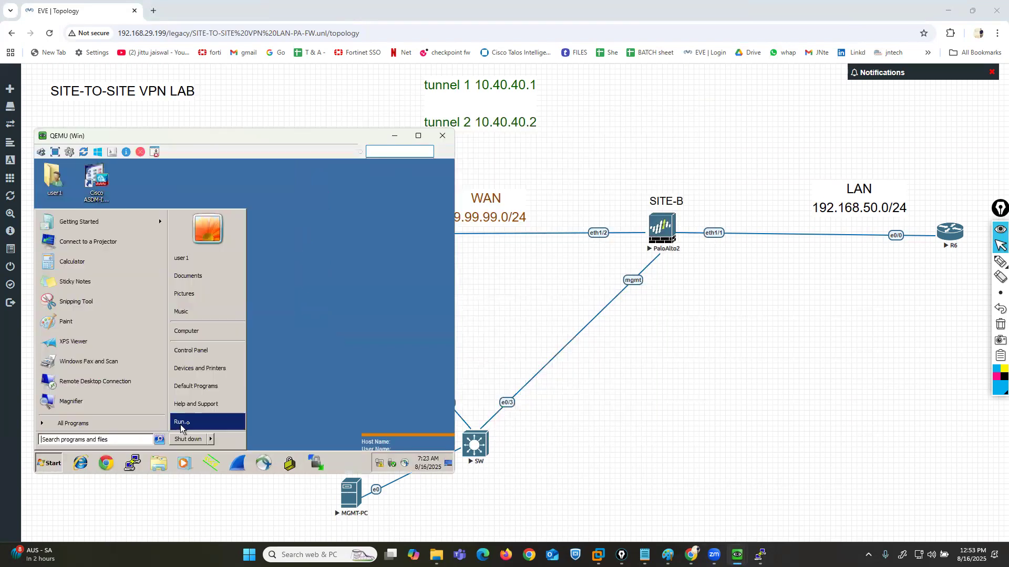
{"action": "left_click", "coordinate": [191, 423]}
{"action": "type", "text": "cmd"}
{"action": "key", "text": "Return"}
{"action": "type", "text": "ipconfig"}
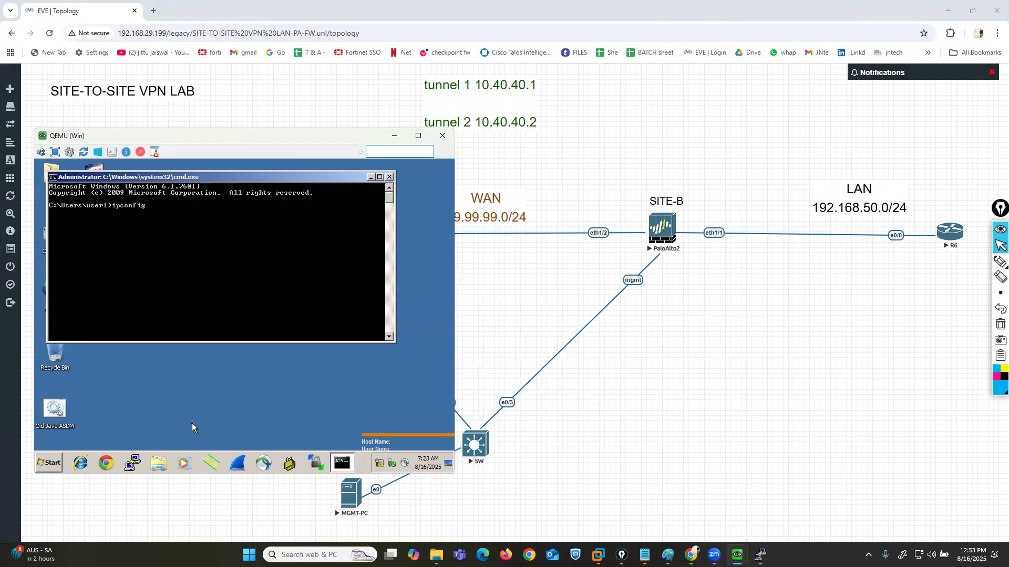
{"action": "key", "text": "Return"}
- Open the IPv4 properties of the Win PC's Local Area Connection by way of ncpa.cpl
{"action": "type", "text": "ncpa.cpl"}
{"action": "key", "text": "Return"}
{"action": "right_click", "coordinate": [78, 217]}
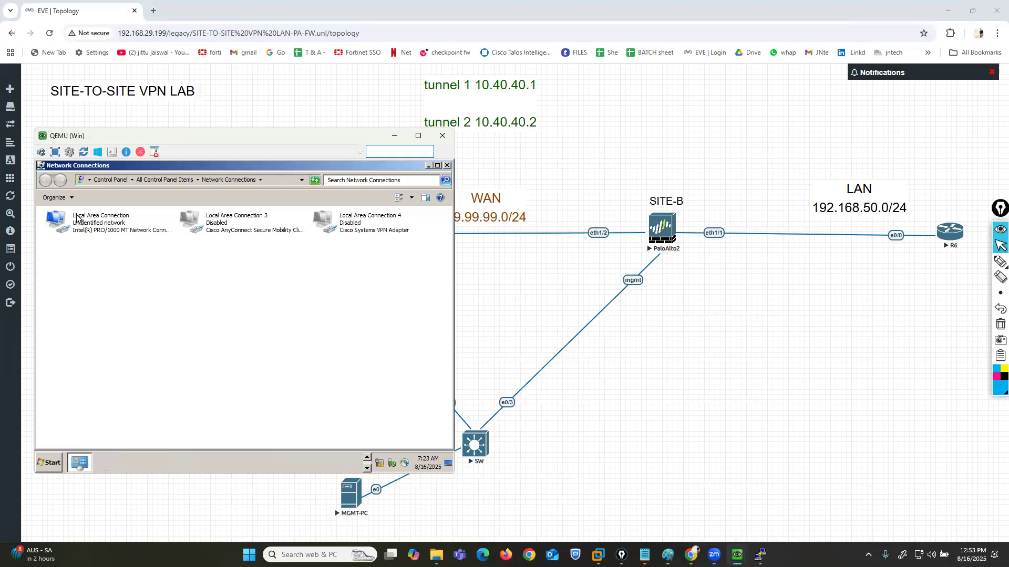
{"action": "left_click", "coordinate": [97, 293]}
{"action": "left_click", "coordinate": [153, 332]}
{"action": "left_click", "coordinate": [194, 364]}
- Assign the Win PC static IP 200.200.200.24, mask 255.255.255.0 and gateway 200.200.200.1, and close the network connections
{"action": "left_click", "coordinate": [88, 282]}
{"action": "left_click", "coordinate": [90, 294]}
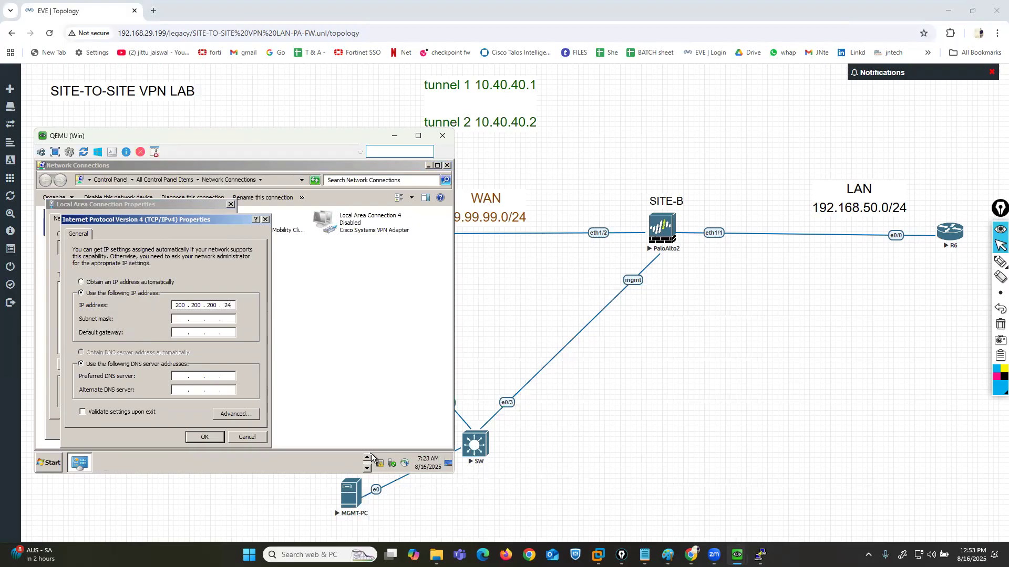
{"action": "key", "text": "Tab"}
{"action": "key", "text": "Tab"}
{"action": "left_click", "coordinate": [205, 438]}
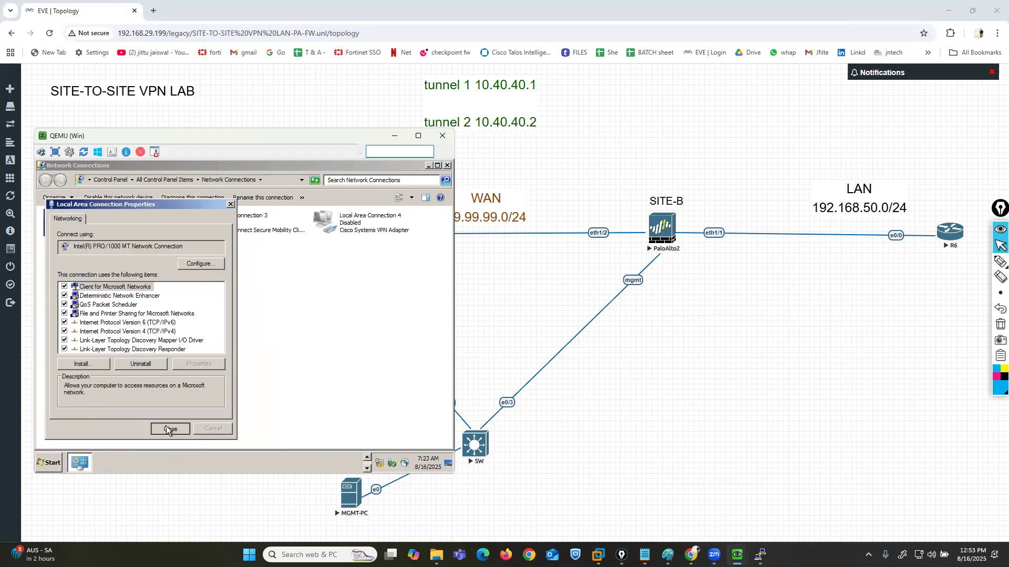
{"action": "left_click", "coordinate": [447, 167]}
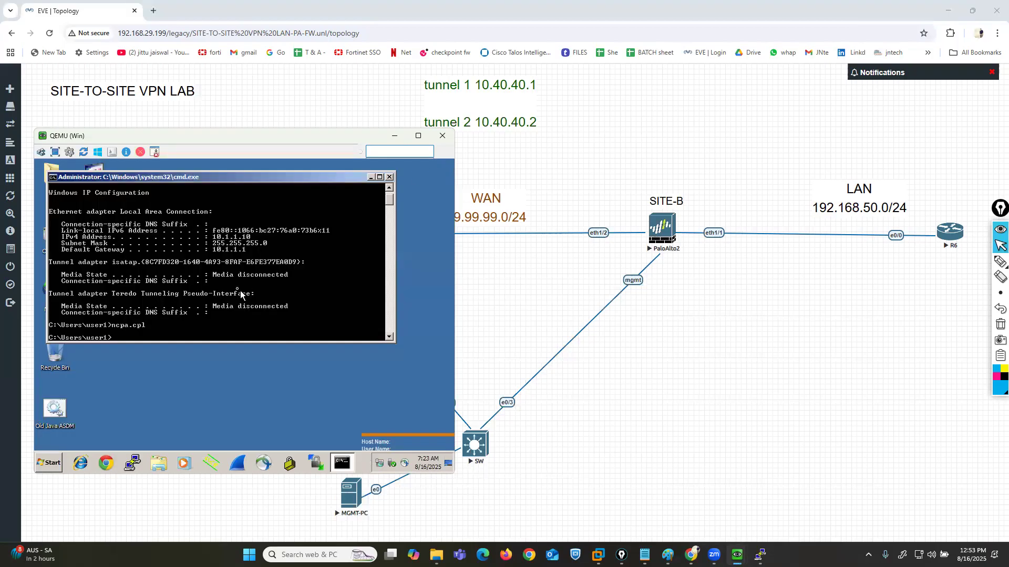
- Recheck the Win PC's IP configuration with ipconfig and set the new network's location to Work network
{"action": "type", "text": "uipconfi"}
{"action": "key", "text": "Return"}
{"action": "key", "text": "Return"}
{"action": "key", "text": "Return"}
{"action": "key", "text": "Return"}
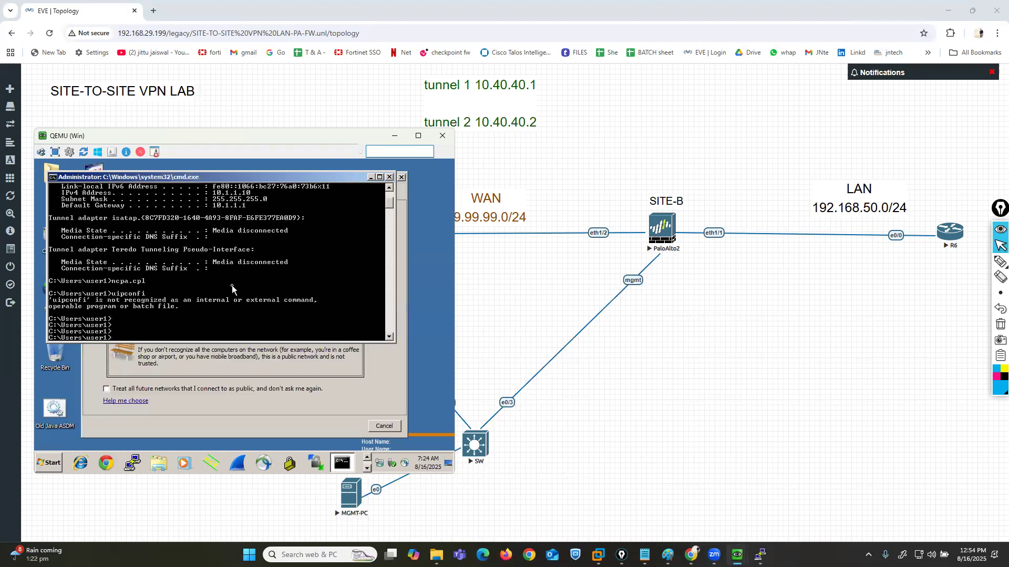
{"action": "key", "text": "Return"}
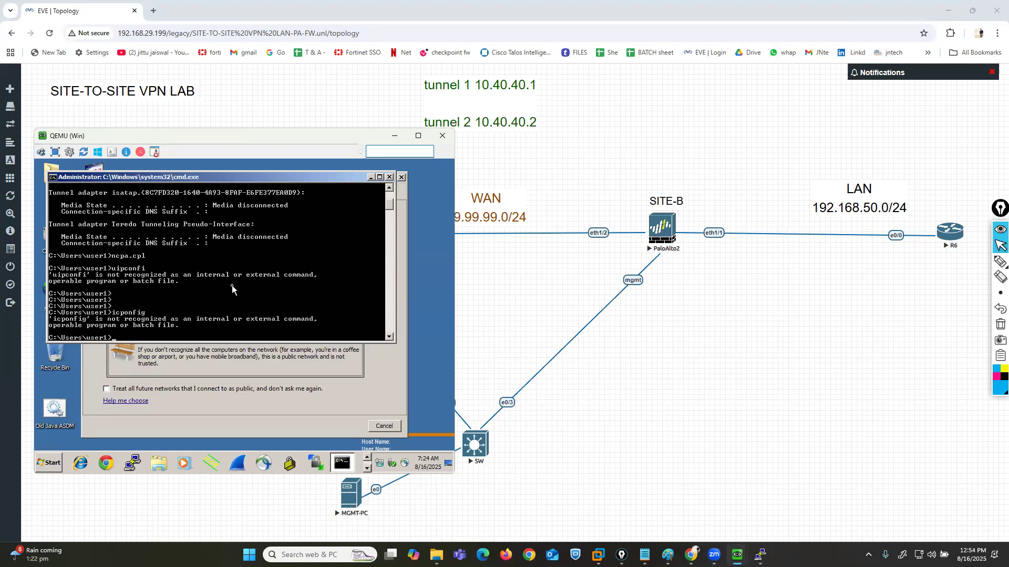
{"action": "type", "text": "ipconfig"}
{"action": "key", "text": "Return"}
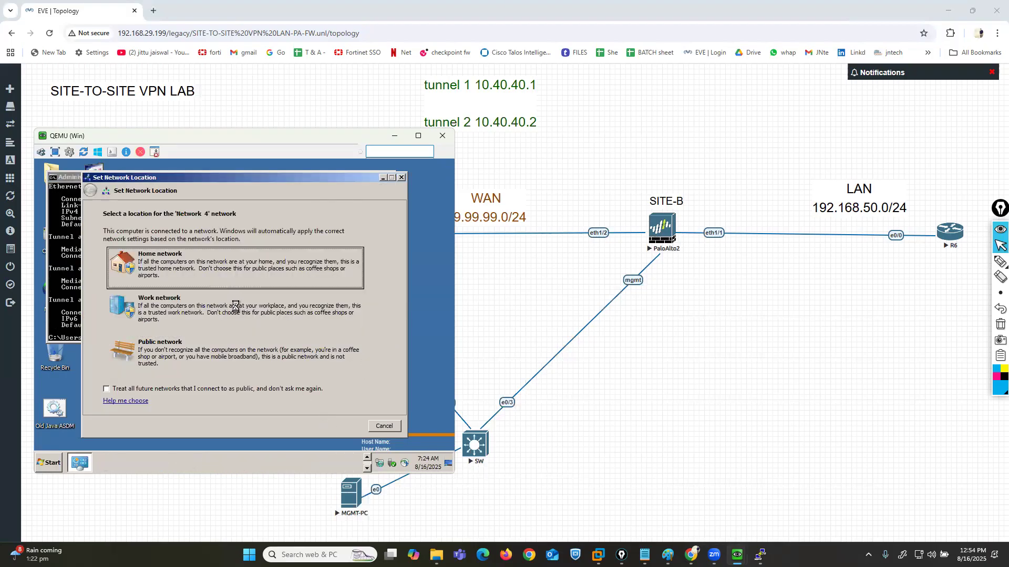
{"action": "left_click", "coordinate": [273, 314]}
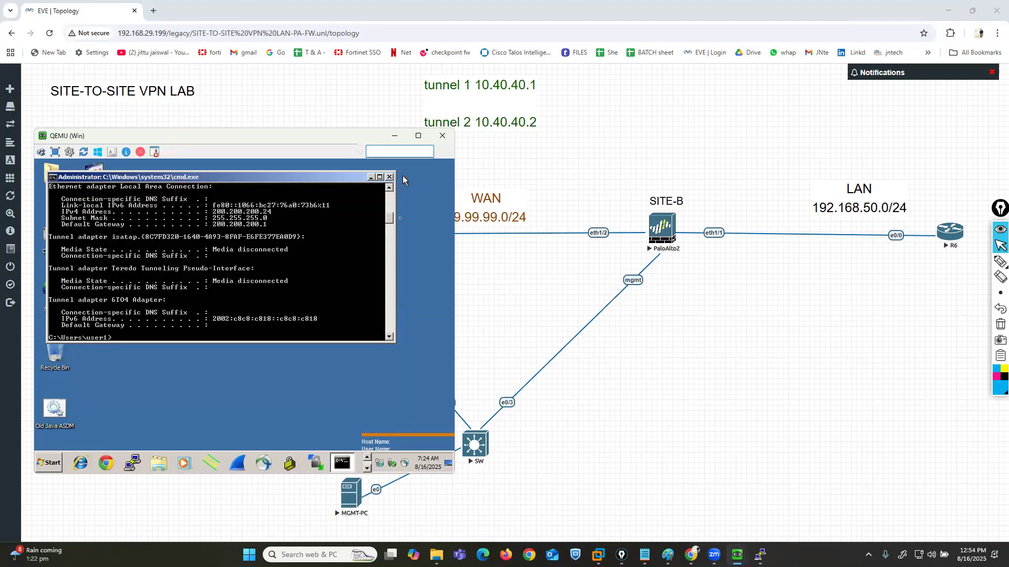
- On the MGMT-PC, dismiss the commit status of firewall 199.199.199.5 and view its IPSec tunnel status
{"action": "mouse_move", "coordinate": [737, 554]}
{"action": "left_click", "coordinate": [630, 498]}
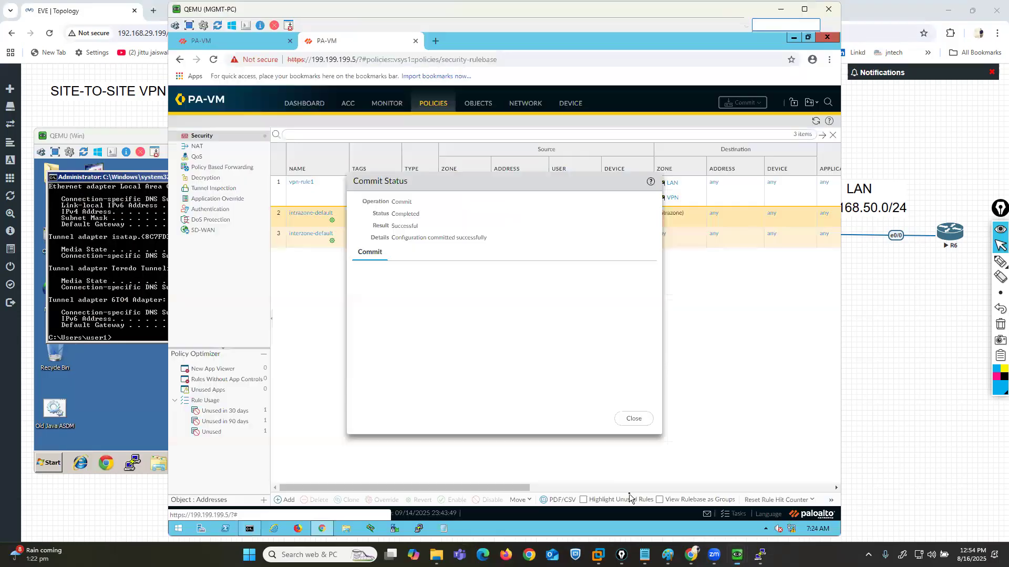
{"action": "left_click", "coordinate": [636, 424]}
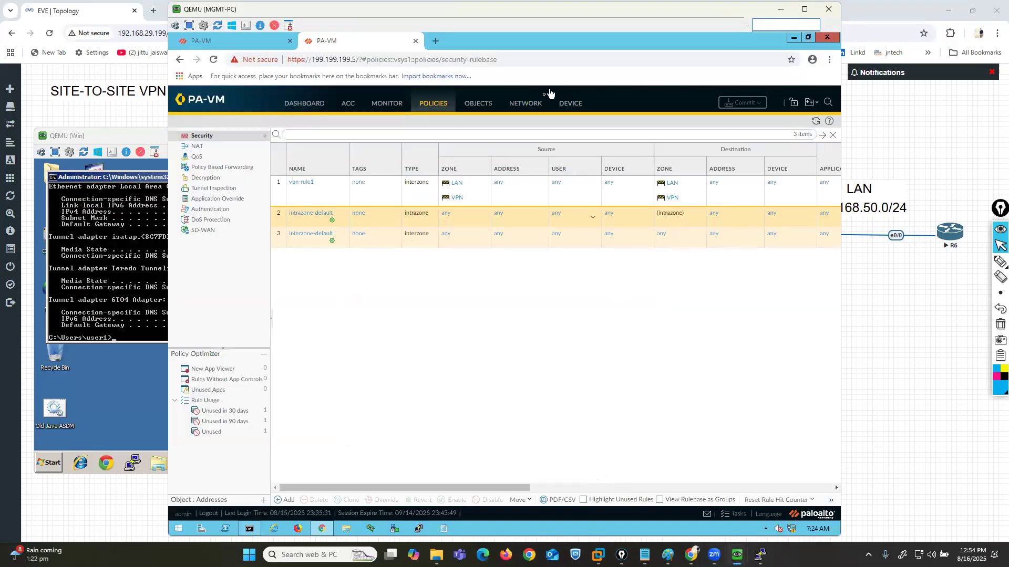
{"action": "left_click", "coordinate": [525, 103]}
{"action": "left_click", "coordinate": [210, 189]}
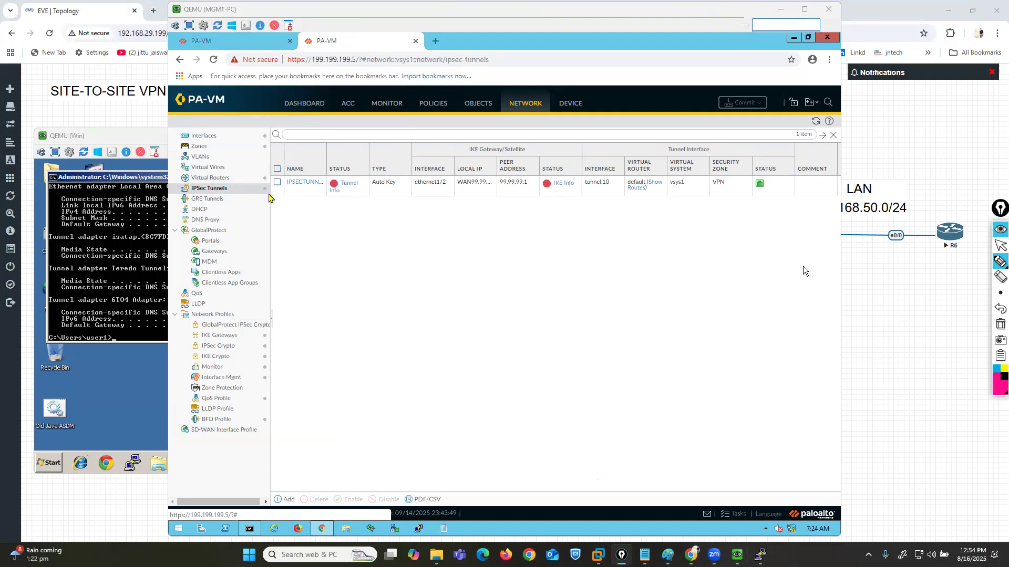
- Annotate the firewall's address with a box and its tunnel and IKE statuses with arrows
{"action": "mouse_move", "coordinate": [360, 84]}
{"action": "left_mouse_down"}
{"action": "mouse_move", "coordinate": [374, 49]}
{"action": "mouse_move", "coordinate": [258, 53]}
{"action": "mouse_move", "coordinate": [360, 84]}
{"action": "left_mouse_up"}
{"action": "mouse_move", "coordinate": [343, 276]}
{"action": "left_mouse_down"}
{"action": "mouse_move", "coordinate": [344, 237]}
{"action": "mouse_move", "coordinate": [339, 216]}
{"action": "mouse_move", "coordinate": [333, 222]}
{"action": "mouse_move", "coordinate": [352, 214]}
{"action": "left_mouse_up"}
{"action": "mouse_move", "coordinate": [557, 275]}
{"action": "left_mouse_down"}
{"action": "mouse_move", "coordinate": [564, 194]}
{"action": "mouse_move", "coordinate": [557, 203]}
{"action": "mouse_move", "coordinate": [582, 209]}
{"action": "left_mouse_up"}
{"action": "left_click", "coordinate": [1000, 245]}
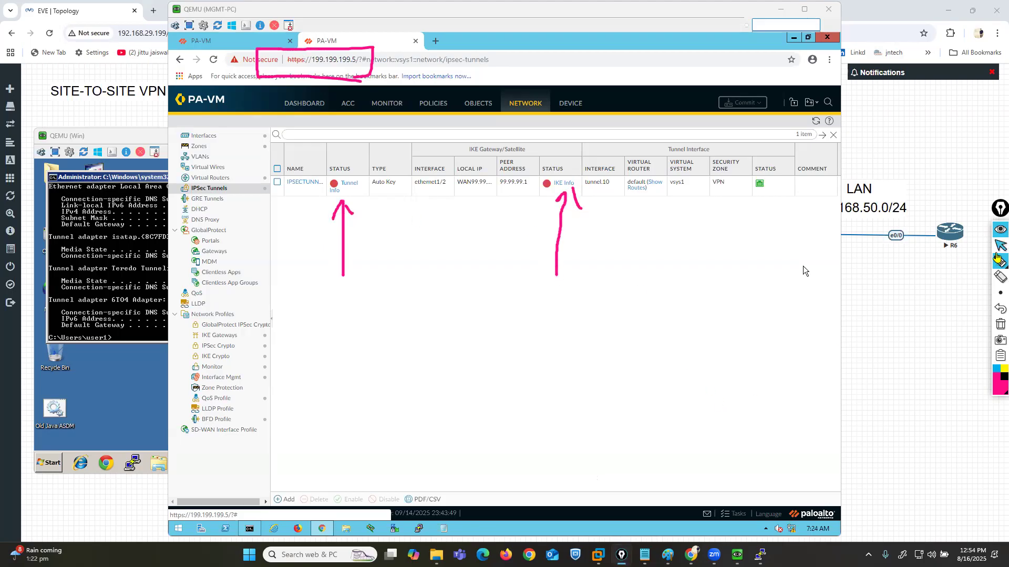
- Dismiss the commit dialog on firewall 199.199.199.1 and view its IPSec tunnel status
{"action": "left_click", "coordinate": [213, 40]}
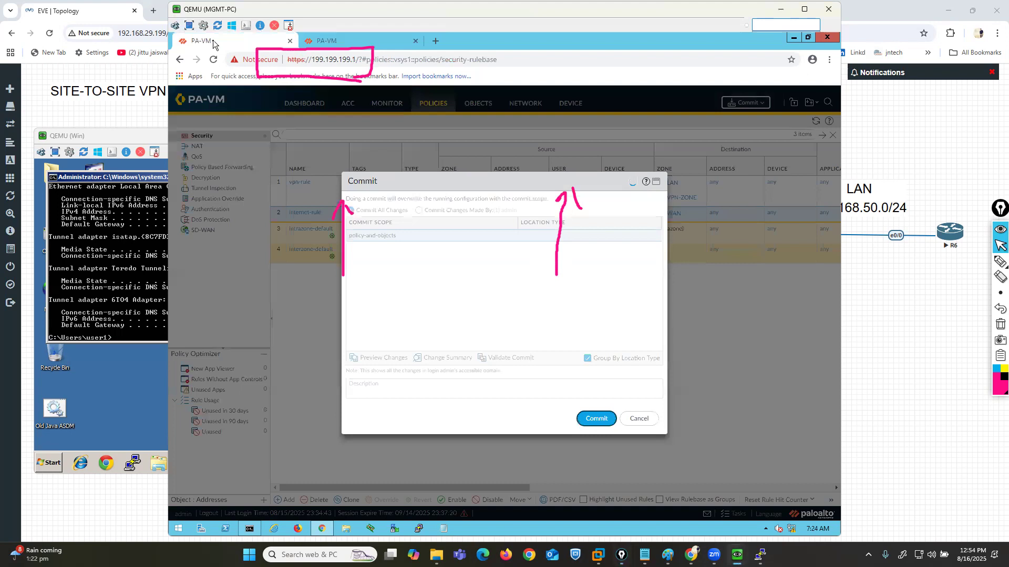
{"action": "left_click", "coordinate": [634, 418]}
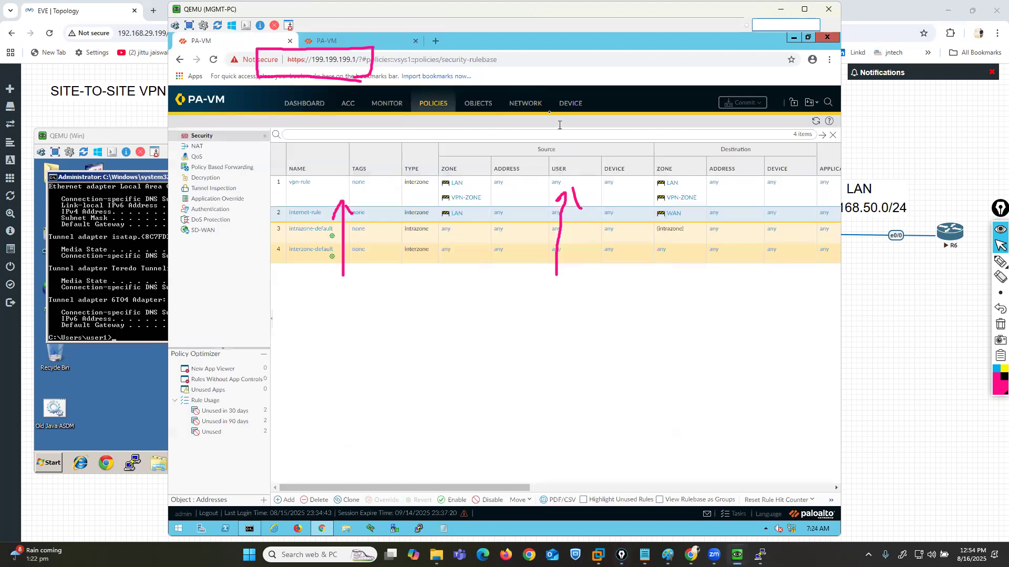
{"action": "left_click", "coordinate": [527, 103]}
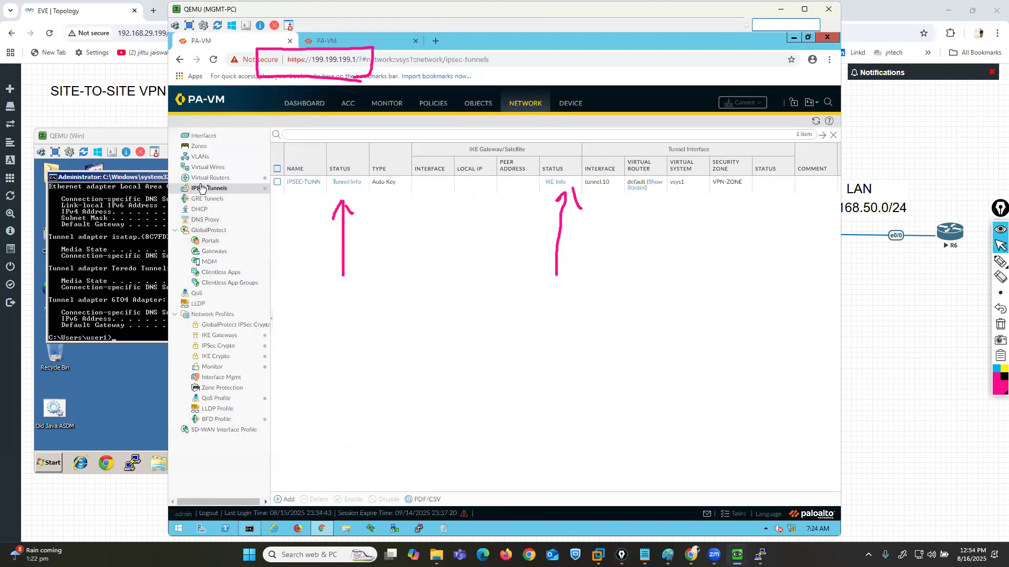
- Outline the tunnel and IKE statuses of firewall 199.199.199.1 with the pen and undo both outlines
{"action": "left_click", "coordinate": [985, 261]}
{"action": "mouse_move", "coordinate": [330, 199]}
{"action": "left_mouse_down"}
{"action": "mouse_move", "coordinate": [373, 198]}
{"action": "mouse_move", "coordinate": [334, 165]}
{"action": "mouse_move", "coordinate": [314, 201]}
{"action": "left_mouse_up"}
{"action": "mouse_move", "coordinate": [537, 206]}
{"action": "left_mouse_down"}
{"action": "mouse_move", "coordinate": [593, 176]}
{"action": "mouse_move", "coordinate": [527, 186]}
{"action": "left_mouse_up"}
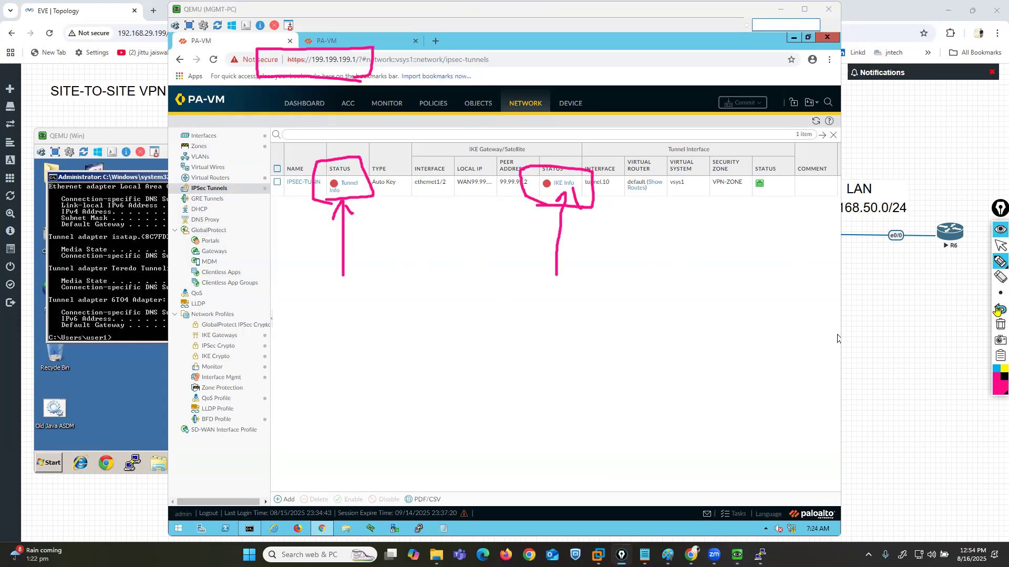
{"action": "left_click", "coordinate": [999, 308]}
{"action": "left_click", "coordinate": [1000, 309]}
{"action": "left_click", "coordinate": [1000, 246]}
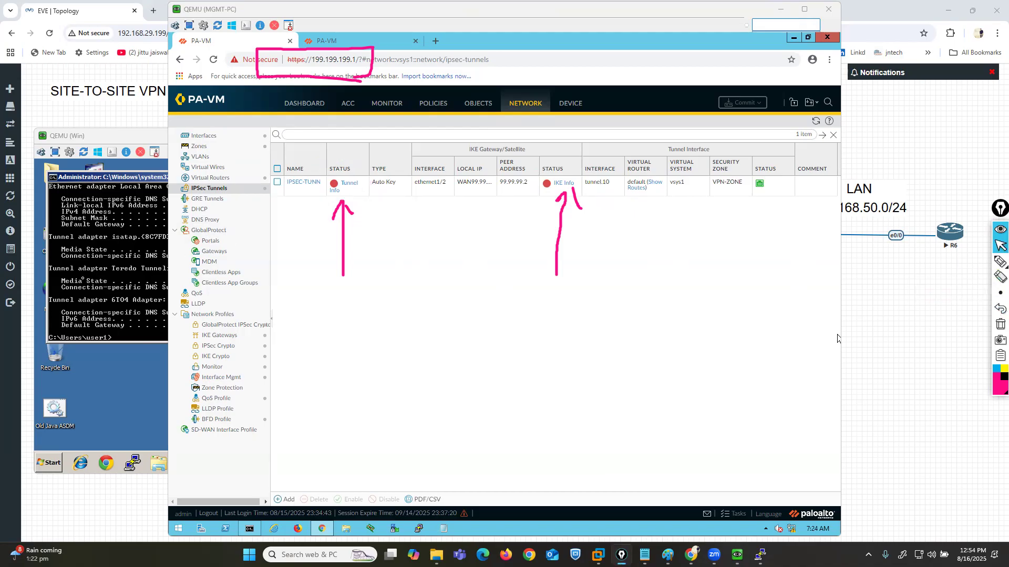
- Start a continuous ping from the Win PC to 192.168.50.10 and mark R6 as its target
{"action": "left_click", "coordinate": [101, 281]}
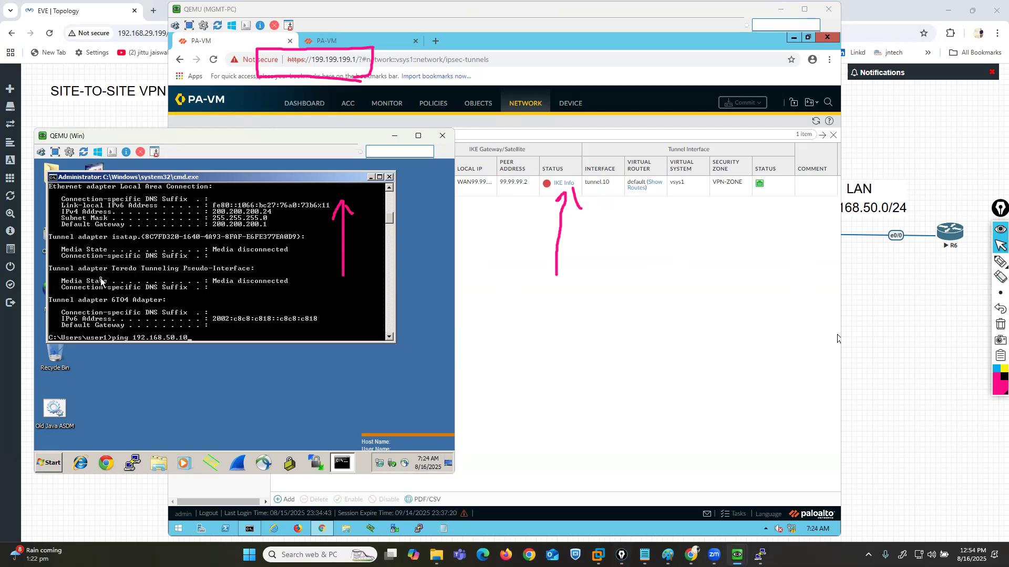
{"action": "left_click", "coordinate": [1000, 261]}
{"action": "mouse_move", "coordinate": [966, 201]}
{"action": "left_mouse_down"}
{"action": "mouse_move", "coordinate": [946, 275]}
{"action": "mouse_move", "coordinate": [957, 234]}
{"action": "mouse_move", "coordinate": [959, 263]}
{"action": "mouse_move", "coordinate": [966, 254]}
{"action": "left_mouse_up"}
{"action": "left_click", "coordinate": [1000, 246]}
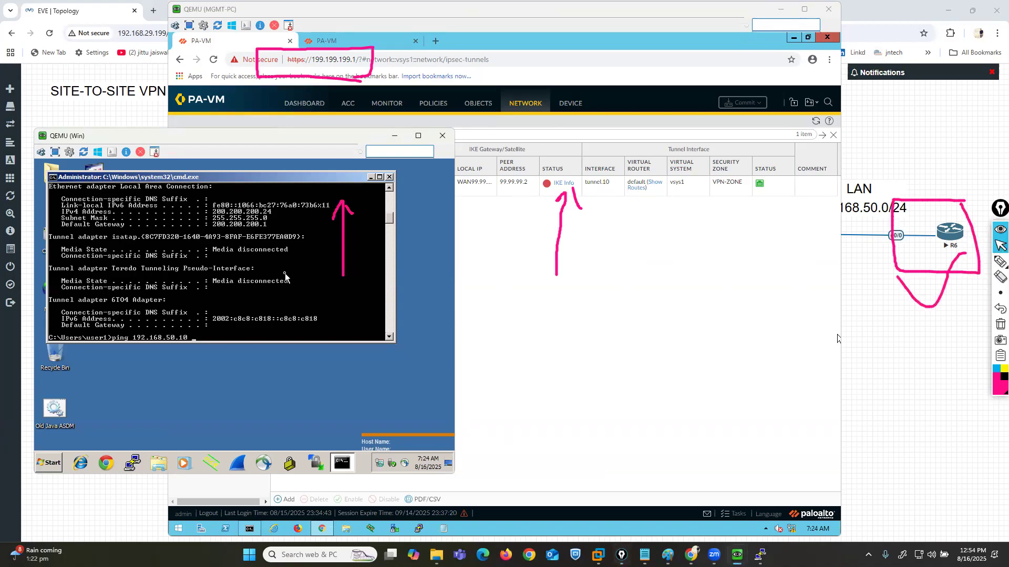
{"action": "key", "text": "Return"}
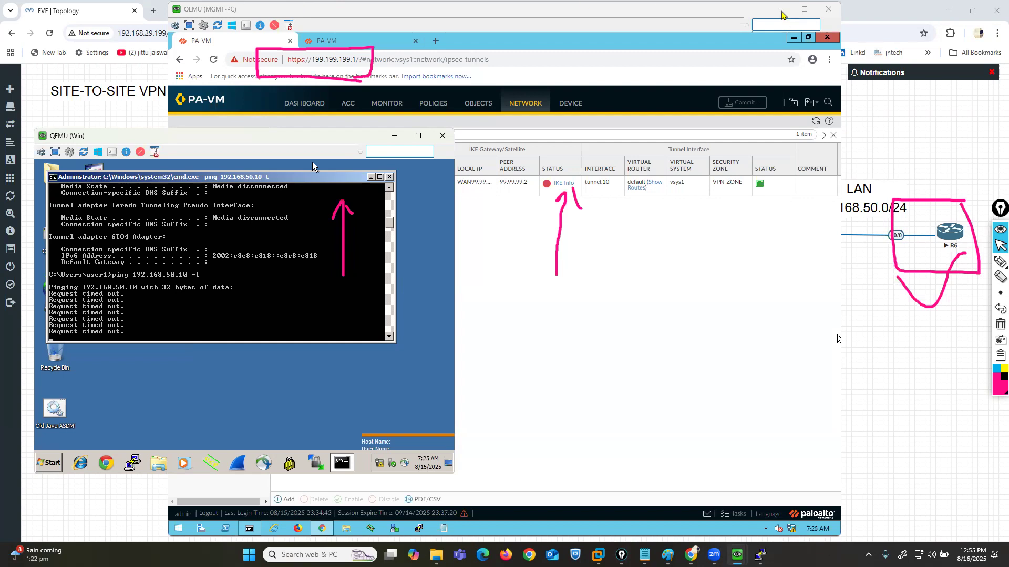
- Minimize the MGMT-PC console and move the Win console lower to uncover the Site-A part of the topology
{"action": "left_click", "coordinate": [781, 11]}
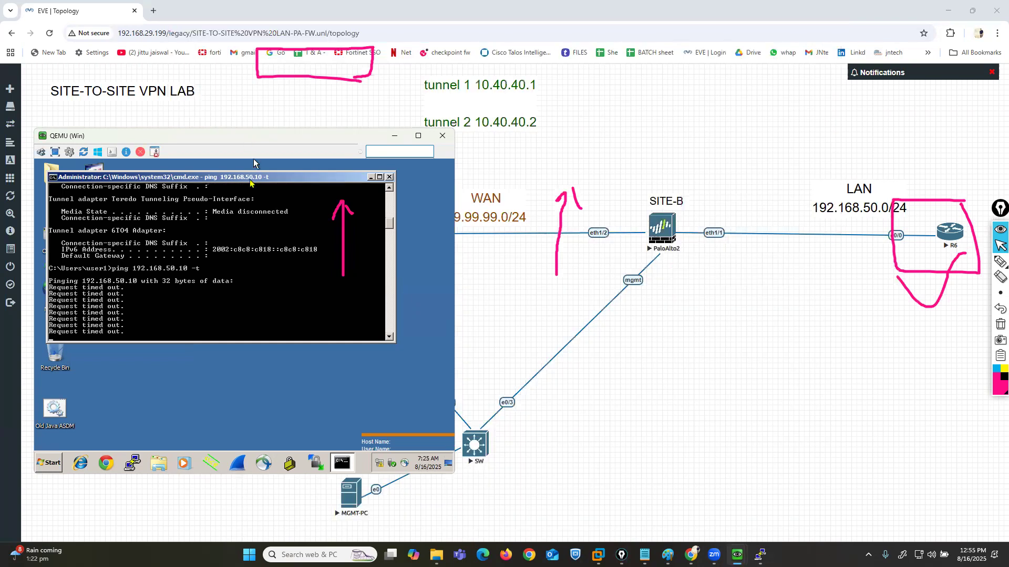
{"action": "left_click_drag", "start_coordinate": [254, 163], "coordinate": [253, 220]}
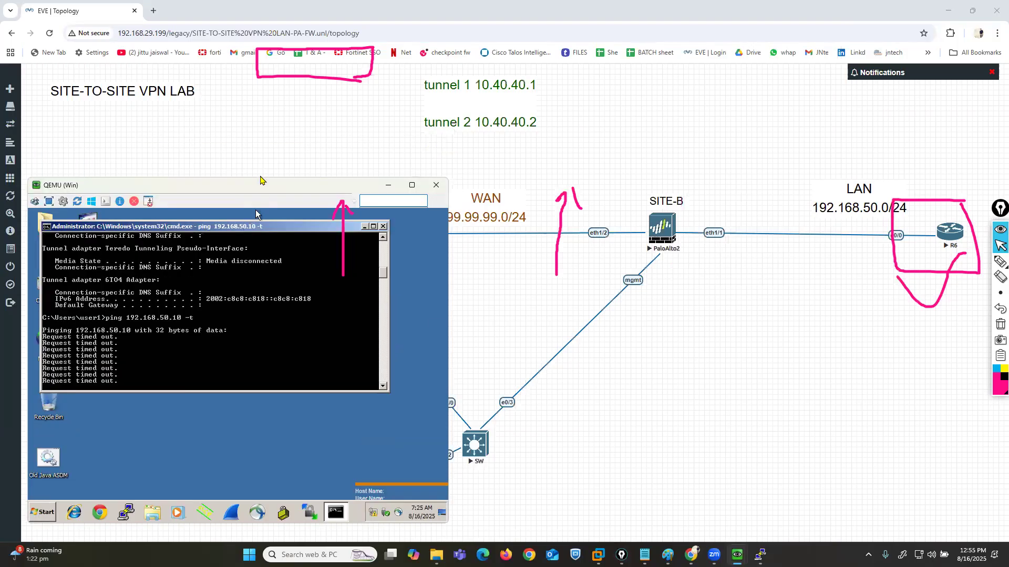
{"action": "left_click_drag", "start_coordinate": [261, 179], "coordinate": [262, 171]}
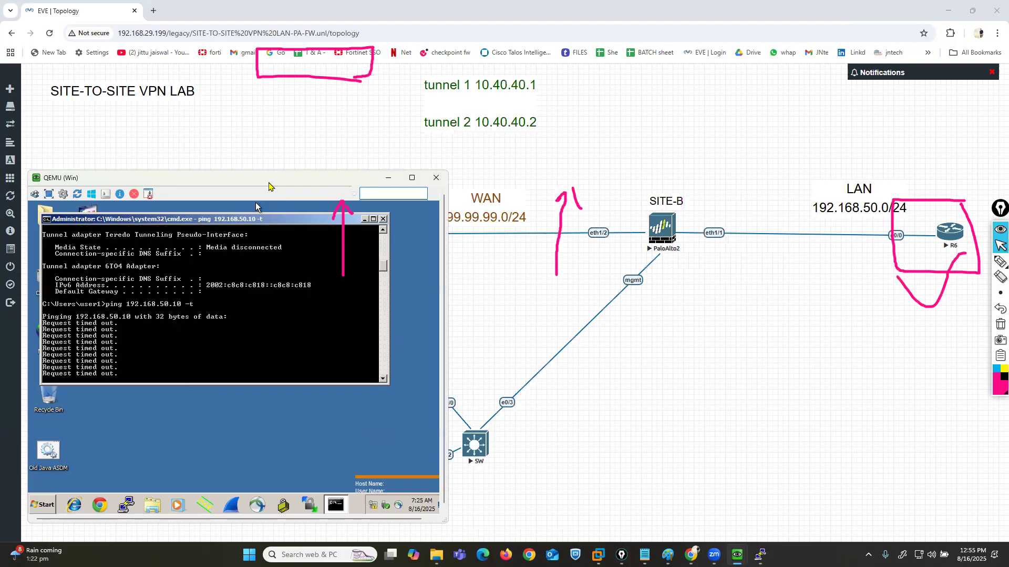
{"action": "left_click_drag", "start_coordinate": [269, 183], "coordinate": [281, 275]}
{"action": "left_click", "coordinate": [210, 237]}
{"action": "left_click_drag", "start_coordinate": [61, 269], "coordinate": [61, 179]}
{"action": "left_click", "coordinate": [60, 180]}
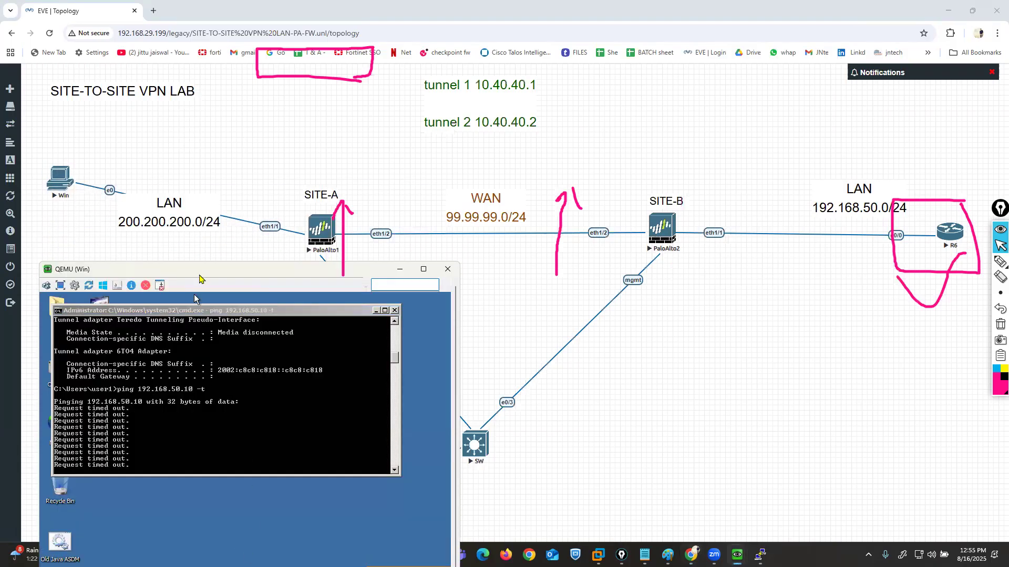
{"action": "left_click_drag", "start_coordinate": [196, 282], "coordinate": [182, 255]}
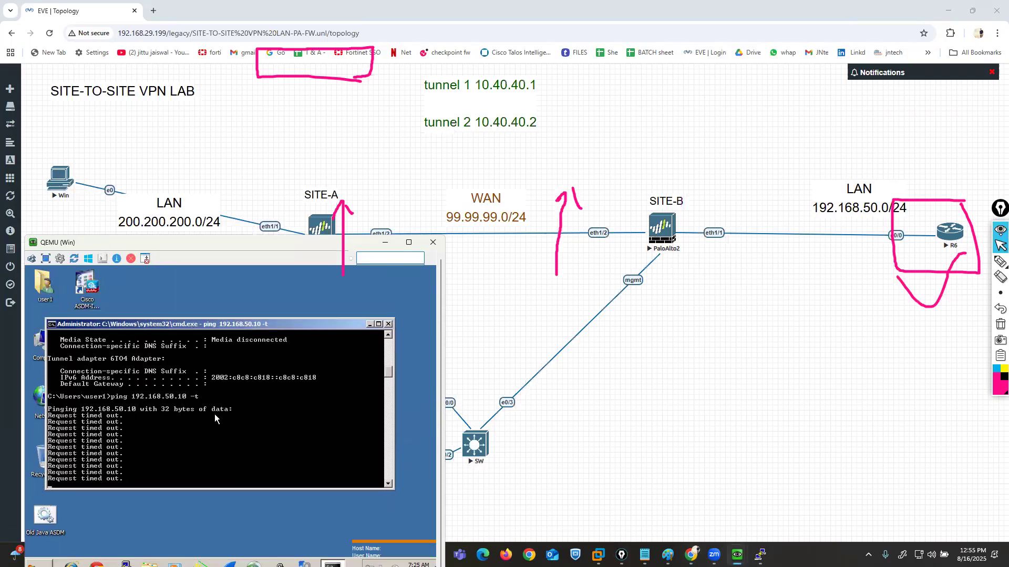
- Clear all pen marks, circle the Win PC and draw a curved arrow from it to the Site-A firewall
{"action": "left_click", "coordinate": [1000, 324]}
{"action": "left_click", "coordinate": [1000, 261]}
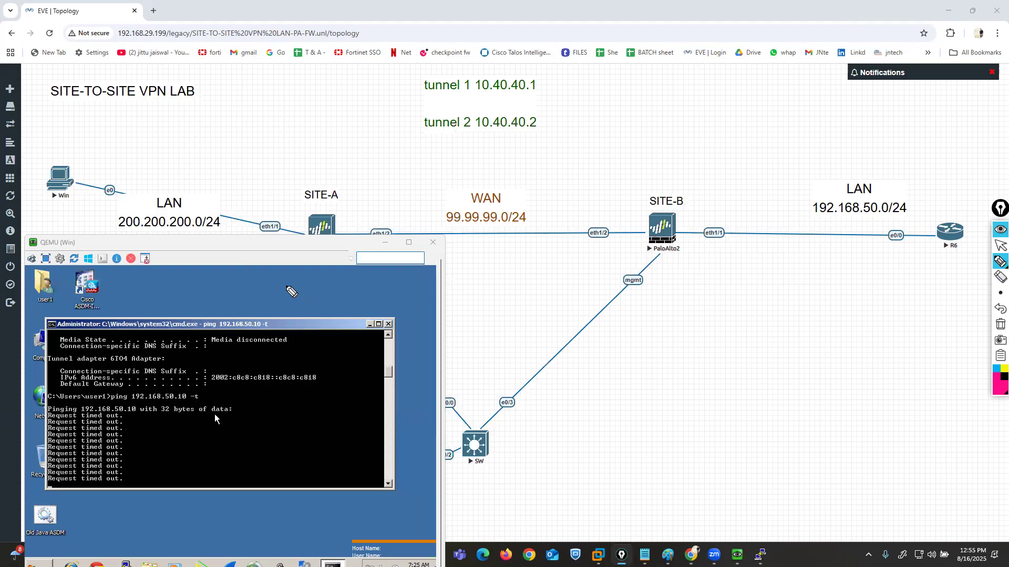
{"action": "mouse_move", "coordinate": [72, 149]}
{"action": "left_mouse_down"}
{"action": "mouse_move", "coordinate": [18, 176]}
{"action": "mouse_move", "coordinate": [80, 227]}
{"action": "mouse_move", "coordinate": [66, 153]}
{"action": "mouse_move", "coordinate": [215, 140]}
{"action": "mouse_move", "coordinate": [317, 209]}
{"action": "mouse_move", "coordinate": [303, 200]}
{"action": "left_mouse_up"}
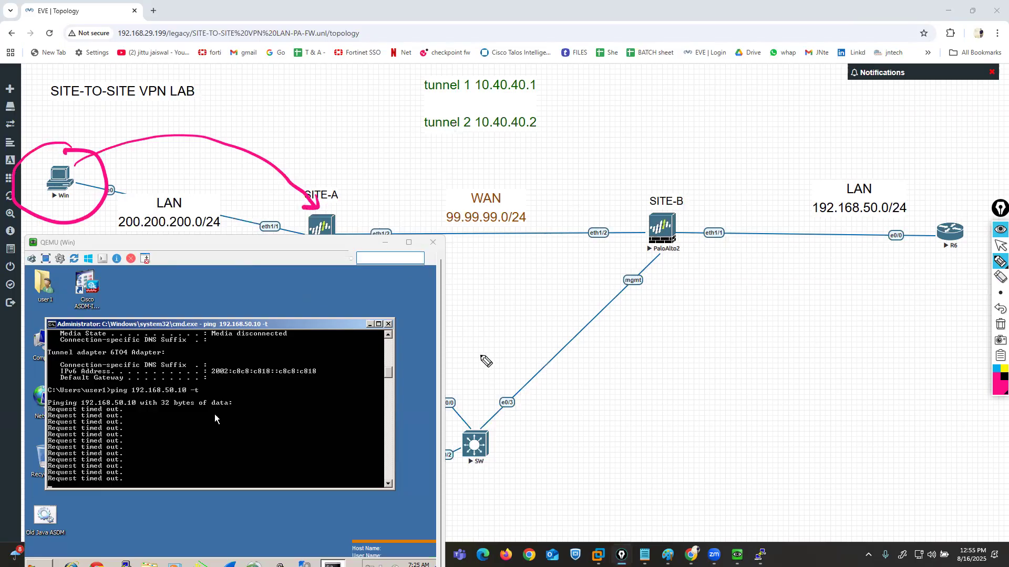
- In dark purple, sketch a cloud around the WAN, join it to both firewalls and link it to a larger labelled cloud
{"action": "left_click", "coordinate": [996, 391]}
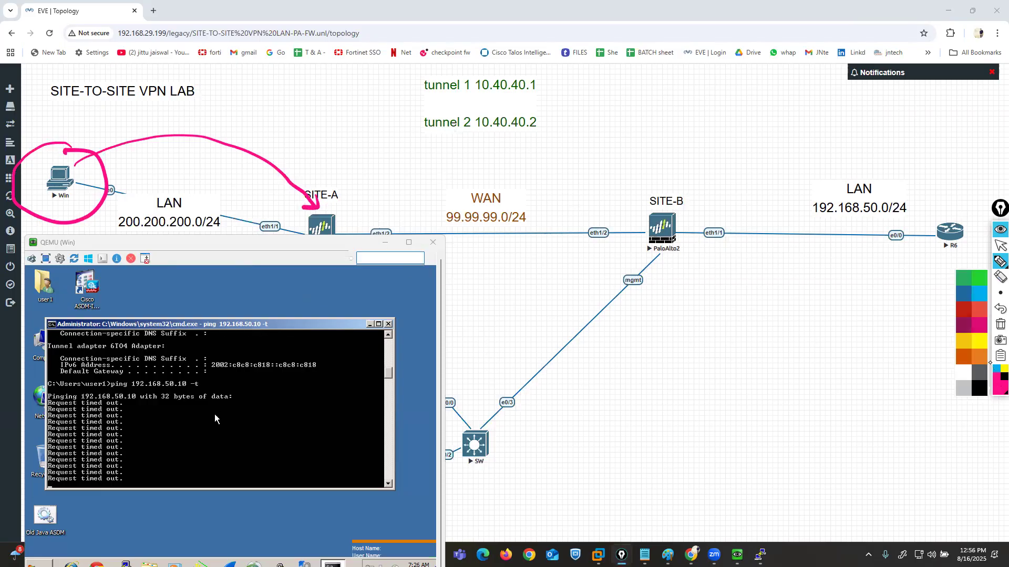
{"action": "left_click", "coordinate": [964, 326]}
{"action": "mouse_move", "coordinate": [491, 159]}
{"action": "left_mouse_down"}
{"action": "mouse_move", "coordinate": [459, 170]}
{"action": "mouse_move", "coordinate": [443, 236]}
{"action": "mouse_move", "coordinate": [557, 239]}
{"action": "mouse_move", "coordinate": [493, 152]}
{"action": "left_mouse_up"}
{"action": "mouse_move", "coordinate": [351, 235]}
{"action": "left_mouse_down"}
{"action": "mouse_move", "coordinate": [389, 234]}
{"action": "mouse_move", "coordinate": [441, 192]}
{"action": "left_mouse_up"}
{"action": "mouse_move", "coordinate": [654, 235]}
{"action": "left_mouse_down"}
{"action": "mouse_move", "coordinate": [550, 183]}
{"action": "mouse_move", "coordinate": [653, 72]}
{"action": "mouse_move", "coordinate": [625, 58]}
{"action": "mouse_move", "coordinate": [696, 117]}
{"action": "mouse_move", "coordinate": [808, 1]}
{"action": "mouse_move", "coordinate": [739, 0]}
{"action": "left_mouse_up"}
{"action": "left_click_drag", "start_coordinate": [694, 31], "coordinate": [712, 31]}
{"action": "left_click_drag", "start_coordinate": [703, 32], "coordinate": [701, 59]}
{"action": "mouse_move", "coordinate": [695, 59]}
{"action": "left_mouse_down"}
{"action": "mouse_move", "coordinate": [726, 59]}
{"action": "mouse_move", "coordinate": [760, 35]}
{"action": "mouse_move", "coordinate": [761, 57]}
{"action": "left_mouse_up"}
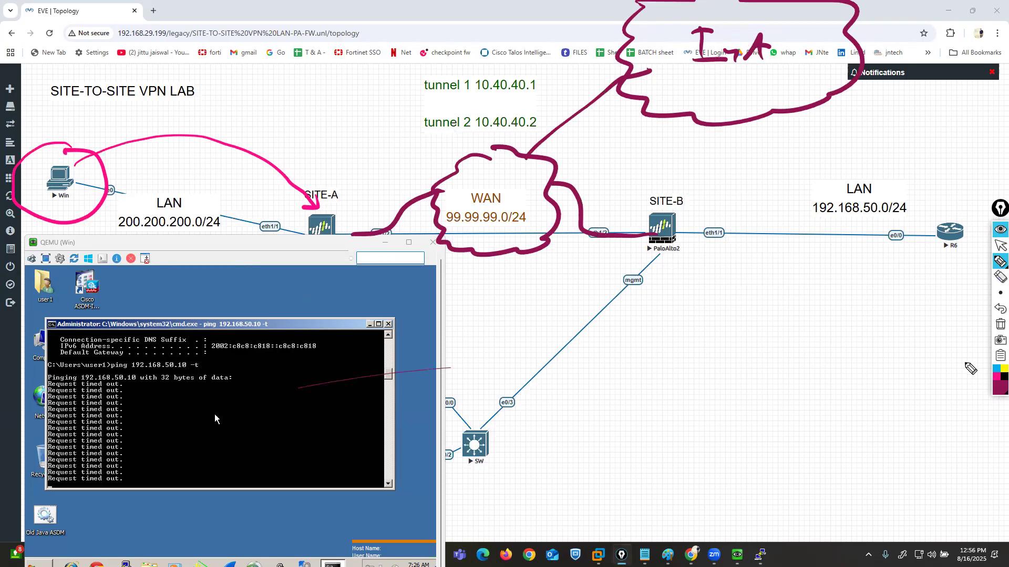
- Mark the Site-A firewall with red pen strokes and an arrow, and put the pen away
{"action": "left_click", "coordinate": [996, 390]}
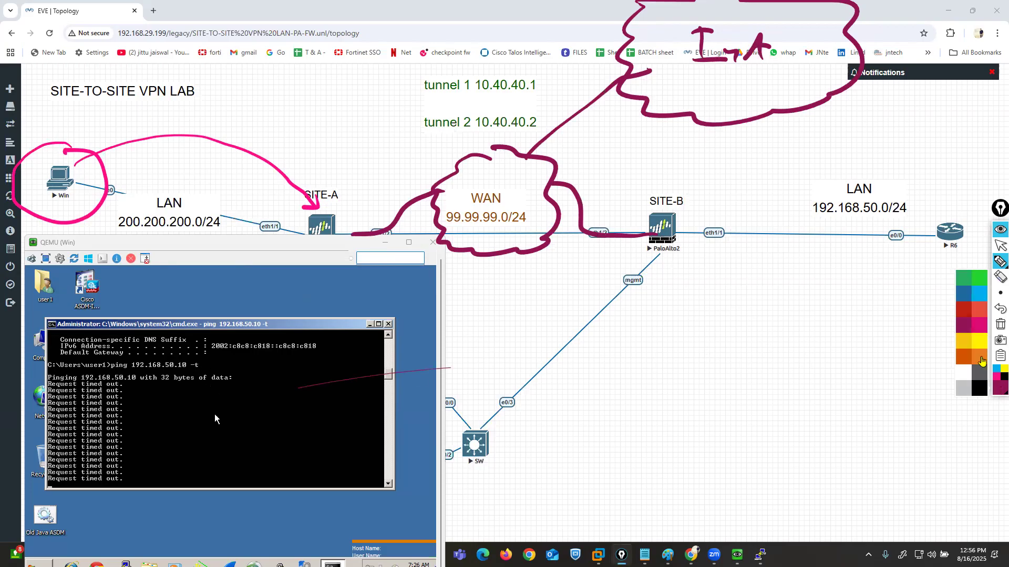
{"action": "left_click", "coordinate": [964, 311]}
{"action": "left_click", "coordinate": [969, 261]}
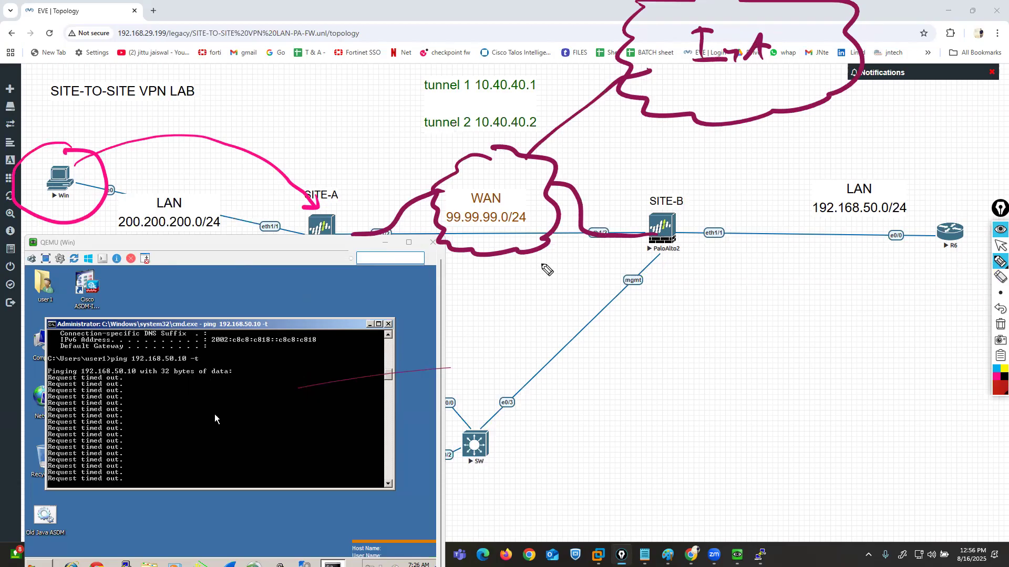
{"action": "mouse_move", "coordinate": [318, 188]}
{"action": "left_mouse_down"}
{"action": "mouse_move", "coordinate": [317, 207]}
{"action": "mouse_move", "coordinate": [294, 207]}
{"action": "left_mouse_up"}
{"action": "mouse_move", "coordinate": [317, 118]}
{"action": "left_mouse_down"}
{"action": "mouse_move", "coordinate": [322, 182]}
{"action": "mouse_move", "coordinate": [346, 171]}
{"action": "left_mouse_up"}
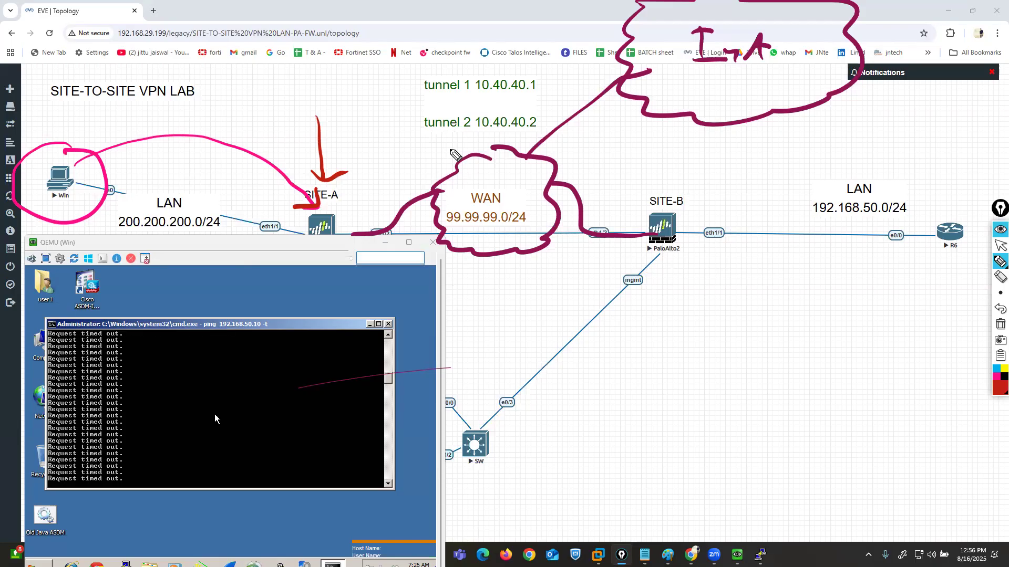
{"action": "left_click", "coordinate": [1000, 245]}
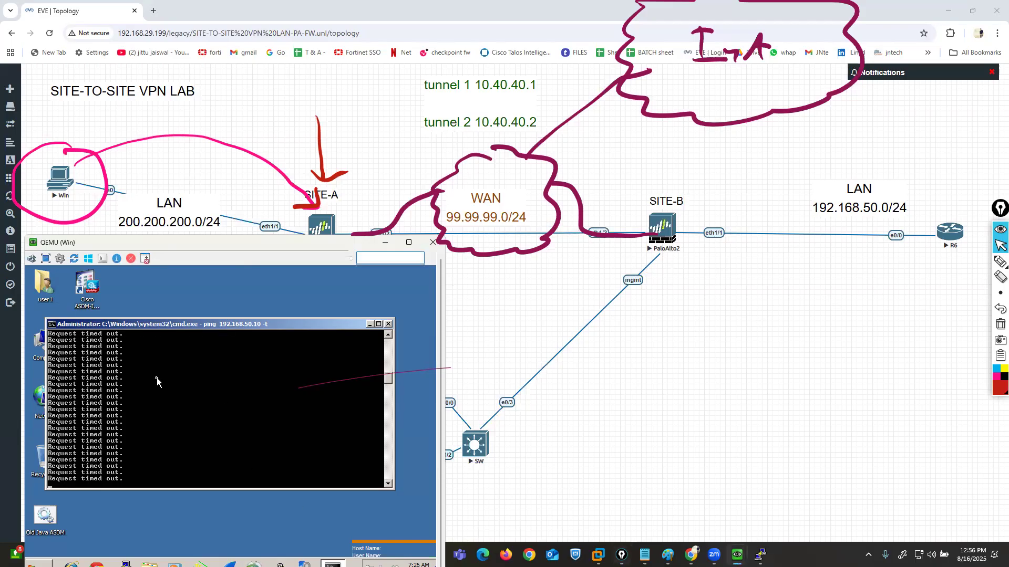
- Stop the running ping, restart the continuous ping to 192.168.50.10 and maximize the command prompt window
{"action": "key", "text": "ctrl+c"}
{"action": "key", "text": "Return"}
{"action": "key", "text": "Return"}
{"action": "key", "text": "Return"}
{"action": "key", "text": "Up"}
{"action": "key", "text": "Return"}
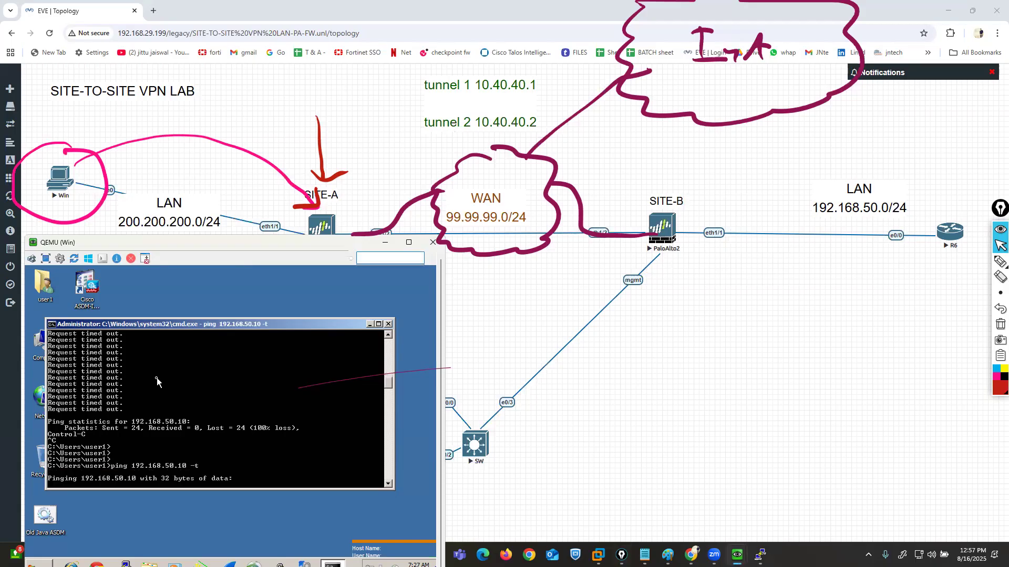
{"action": "double_click", "coordinate": [191, 322]}
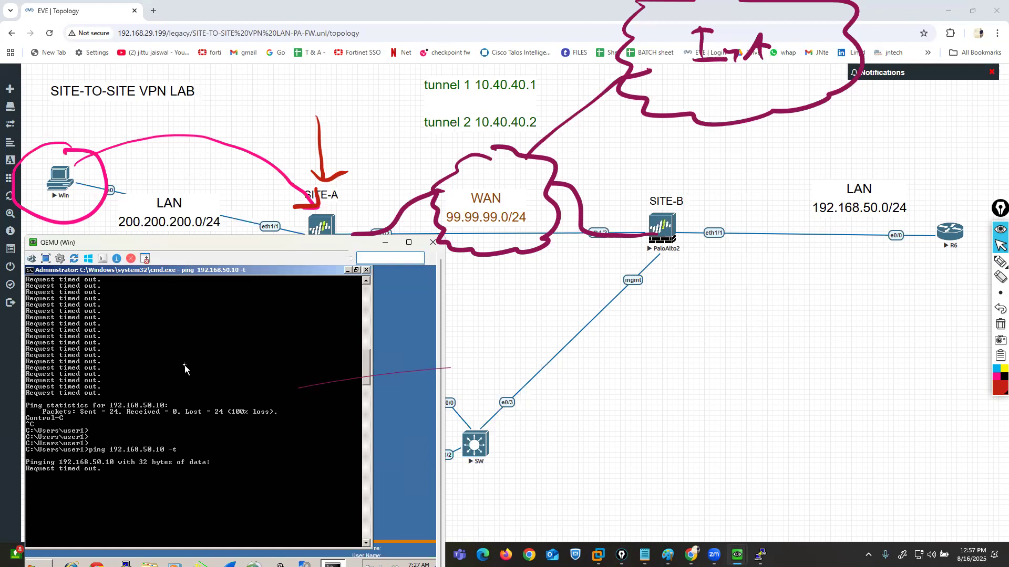
- With the red pen, mark the ping command in the Win command prompt and draw a box around the Site-A firewall
{"action": "left_click", "coordinate": [1000, 261]}
{"action": "left_click_drag", "start_coordinate": [172, 443], "coordinate": [184, 450]}
{"action": "left_click_drag", "start_coordinate": [95, 440], "coordinate": [69, 455]}
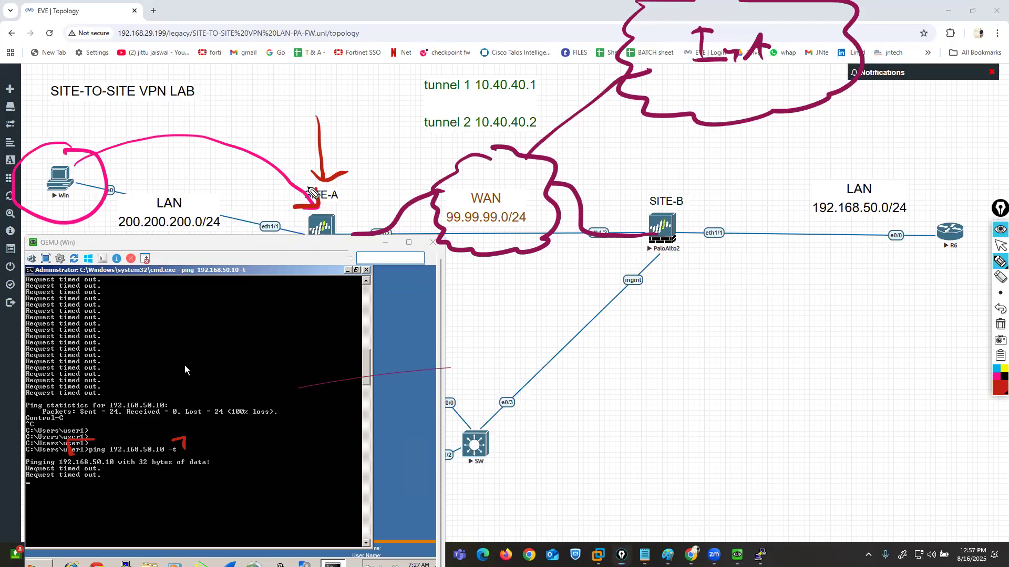
{"action": "mouse_move", "coordinate": [315, 204]}
{"action": "left_mouse_down"}
{"action": "mouse_move", "coordinate": [288, 209]}
{"action": "mouse_move", "coordinate": [352, 258]}
{"action": "mouse_move", "coordinate": [340, 206]}
{"action": "left_mouse_up"}
- Draw a light blue curved arrow from the Site-A firewall into the WAN cloud and put the pen away
{"action": "left_click", "coordinate": [998, 376]}
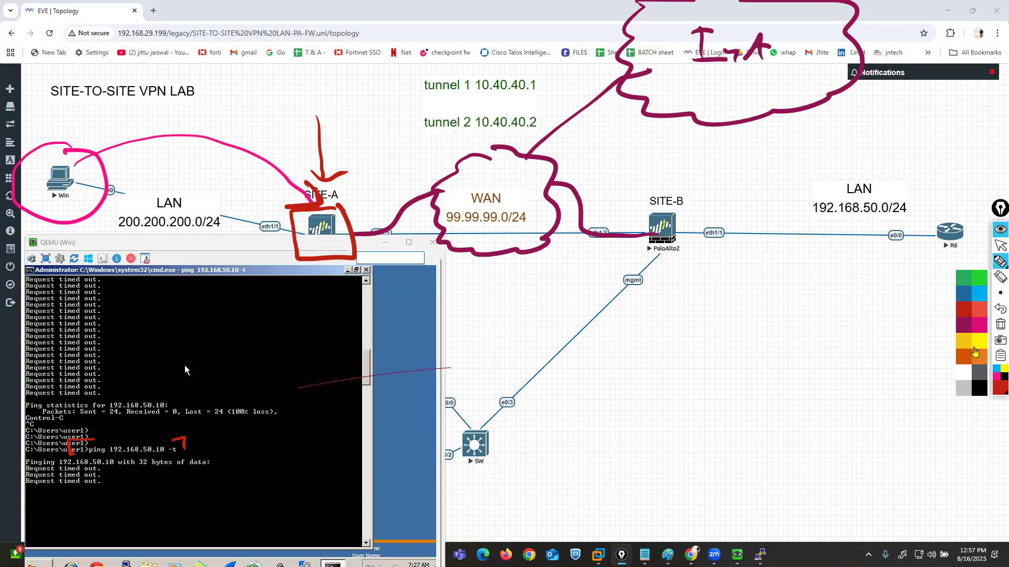
{"action": "left_click", "coordinate": [979, 293]}
{"action": "mouse_move", "coordinate": [344, 224]}
{"action": "left_mouse_down"}
{"action": "mouse_move", "coordinate": [407, 168]}
{"action": "mouse_move", "coordinate": [486, 166]}
{"action": "mouse_move", "coordinate": [479, 177]}
{"action": "left_mouse_up"}
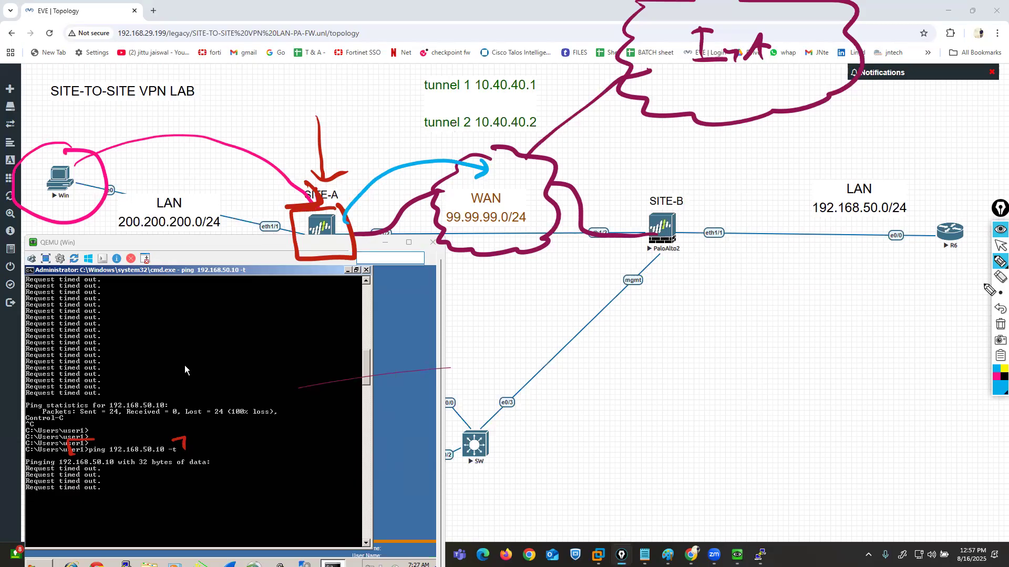
{"action": "left_click", "coordinate": [999, 246]}
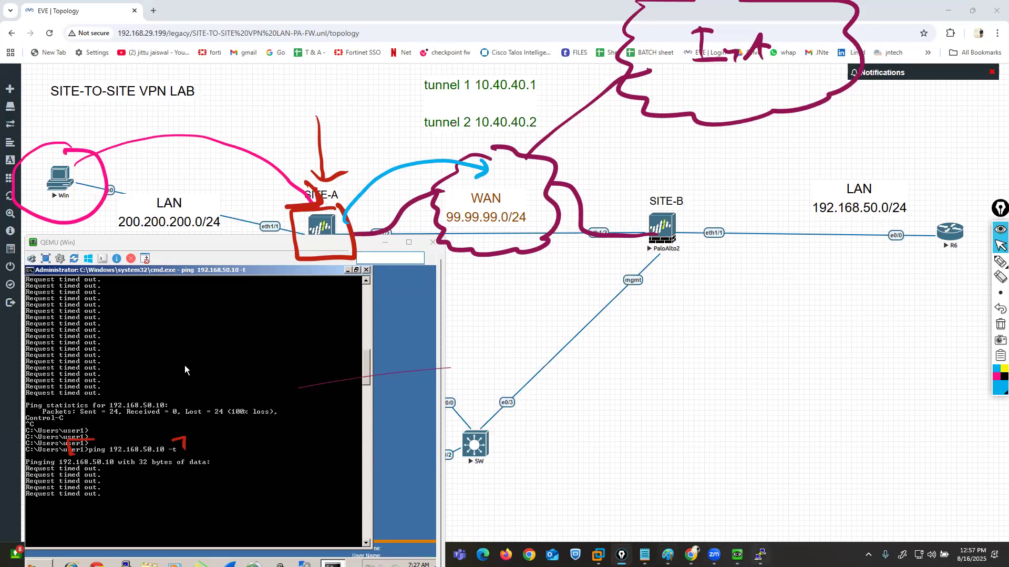
- Bring up the MGMT-PC window beside the ping window and view the route table of the Site-A firewall's default virtual router
{"action": "mouse_move", "coordinate": [737, 555]}
{"action": "left_click", "coordinate": [621, 496]}
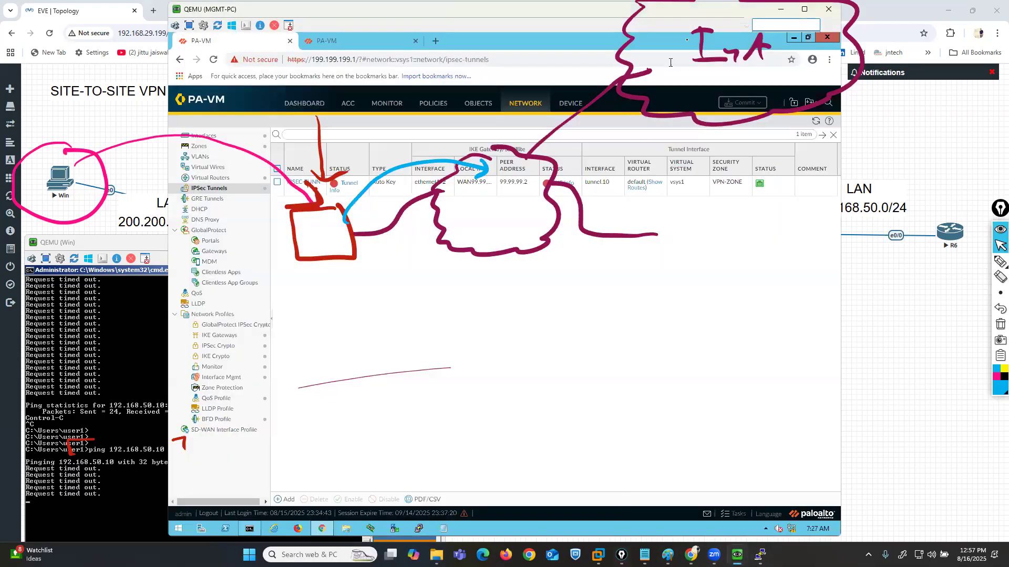
{"action": "left_click_drag", "start_coordinate": [683, 11], "coordinate": [817, 14]}
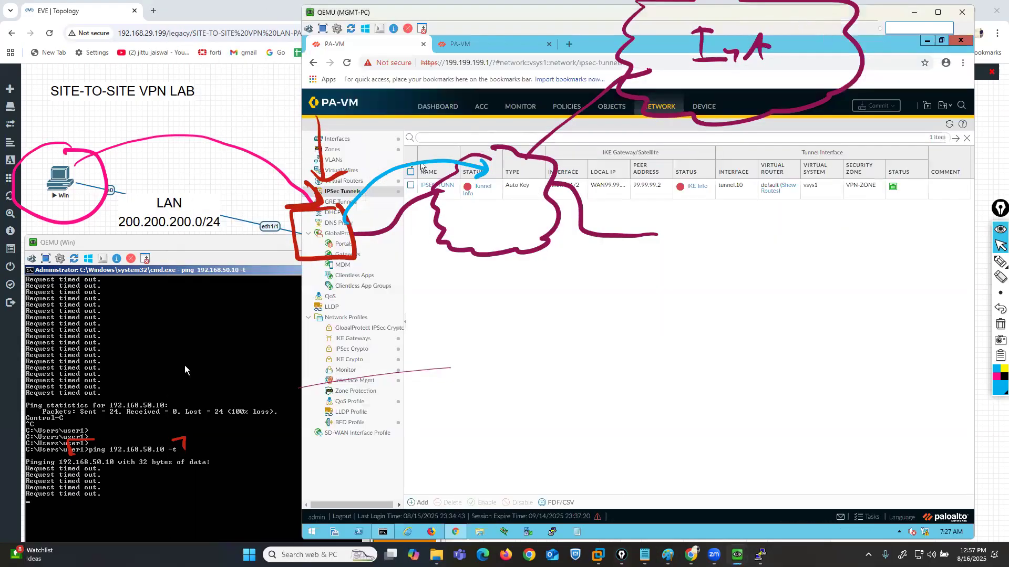
{"action": "left_click", "coordinate": [332, 171]}
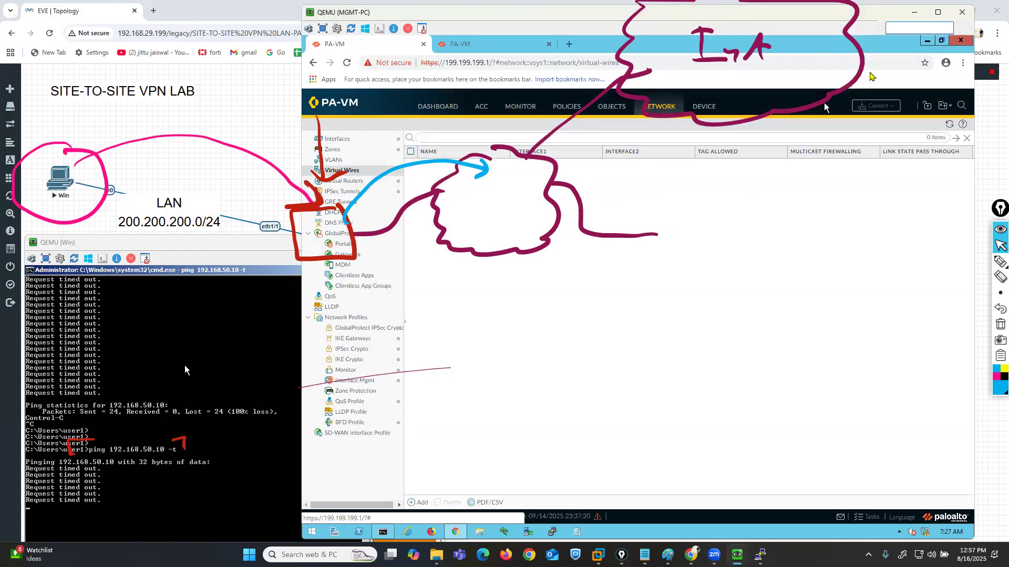
{"action": "left_click", "coordinate": [995, 32]}
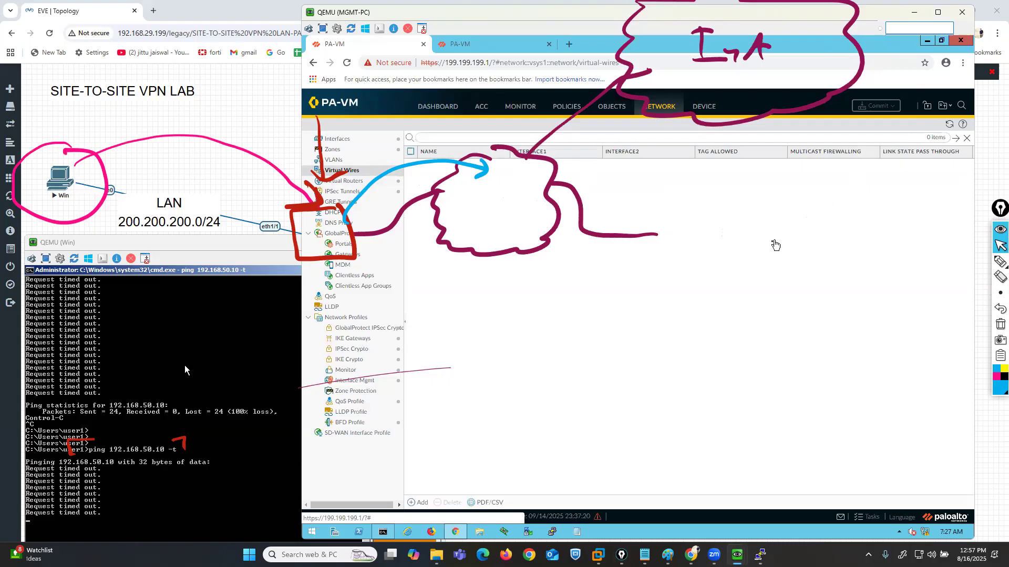
{"action": "left_click", "coordinate": [949, 124]}
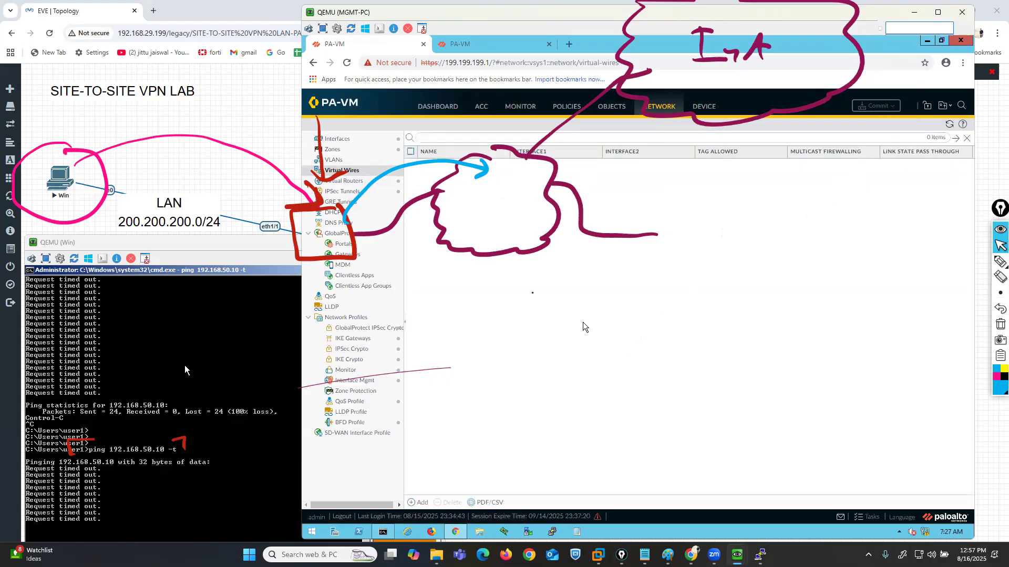
{"action": "left_click", "coordinate": [347, 180]}
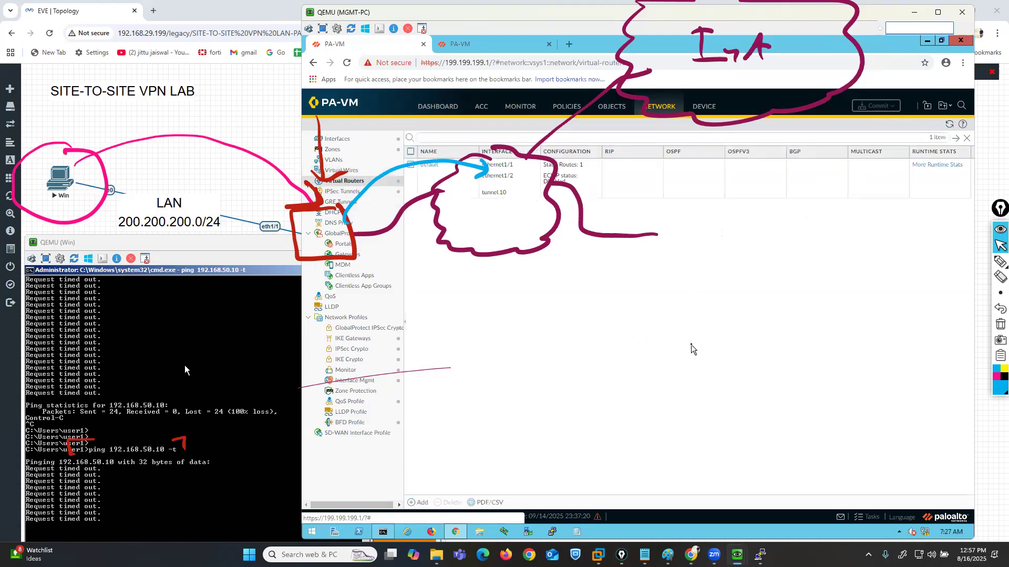
{"action": "left_click", "coordinate": [940, 171]}
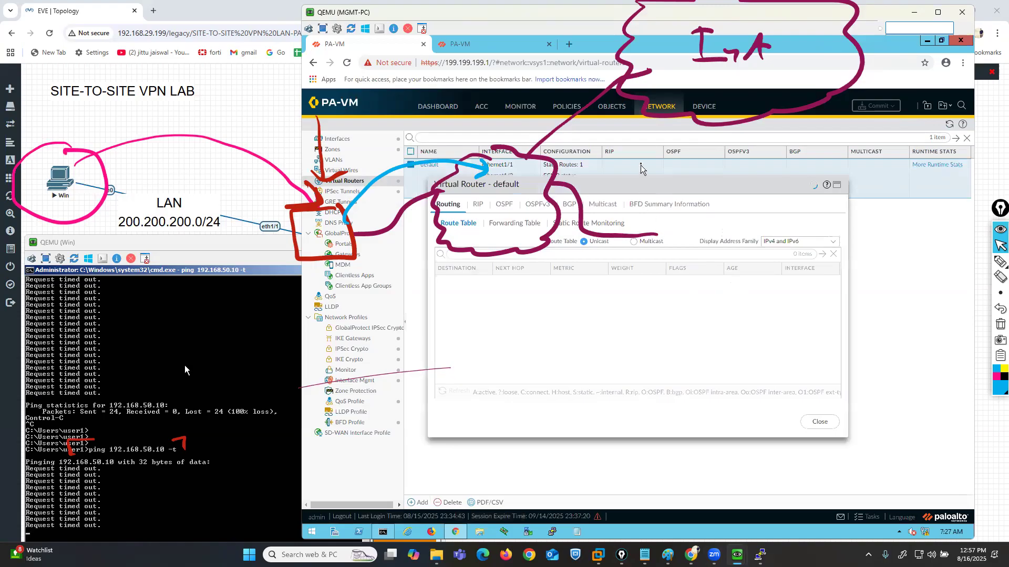
{"action": "left_click_drag", "start_coordinate": [641, 175], "coordinate": [699, 233]}
- In light blue, box the 0.0.0.0/0 route and draw an arrow from Site-A to the larger cloud, closing the route table and clearing the marks
{"action": "left_click", "coordinate": [1000, 262]}
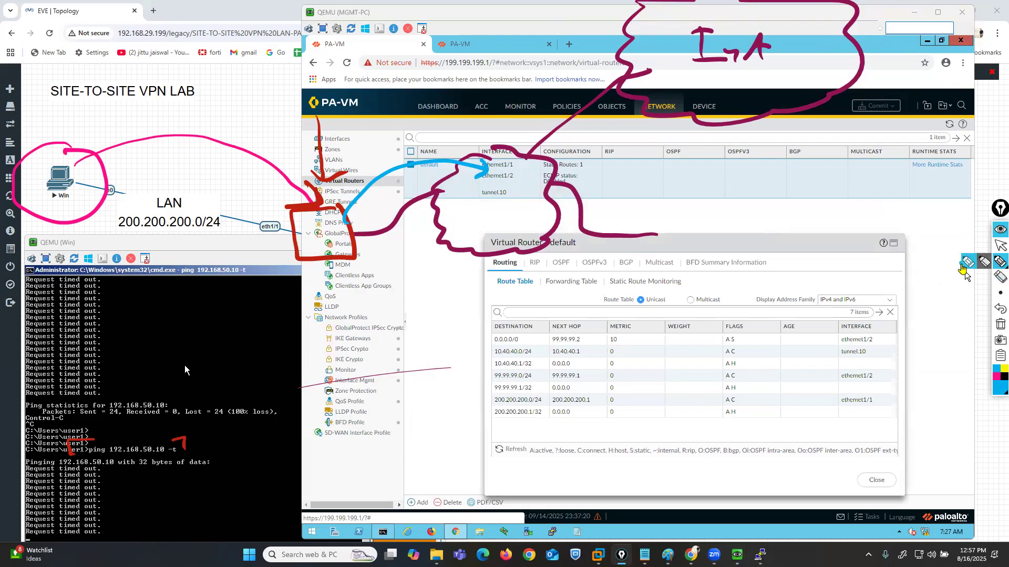
{"action": "mouse_move", "coordinate": [497, 357]}
{"action": "left_mouse_down"}
{"action": "mouse_move", "coordinate": [481, 351]}
{"action": "mouse_move", "coordinate": [525, 350]}
{"action": "mouse_move", "coordinate": [528, 329]}
{"action": "mouse_move", "coordinate": [504, 355]}
{"action": "left_mouse_up"}
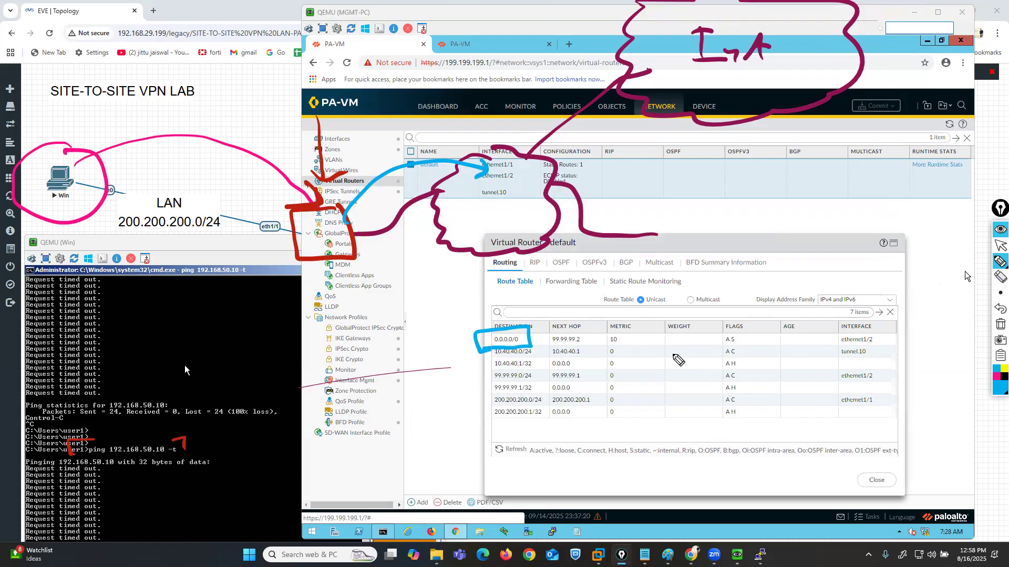
{"action": "mouse_move", "coordinate": [350, 226]}
{"action": "left_mouse_down"}
{"action": "mouse_move", "coordinate": [399, 172]}
{"action": "mouse_move", "coordinate": [518, 163]}
{"action": "mouse_move", "coordinate": [735, 22]}
{"action": "mouse_move", "coordinate": [750, 34]}
{"action": "left_mouse_up"}
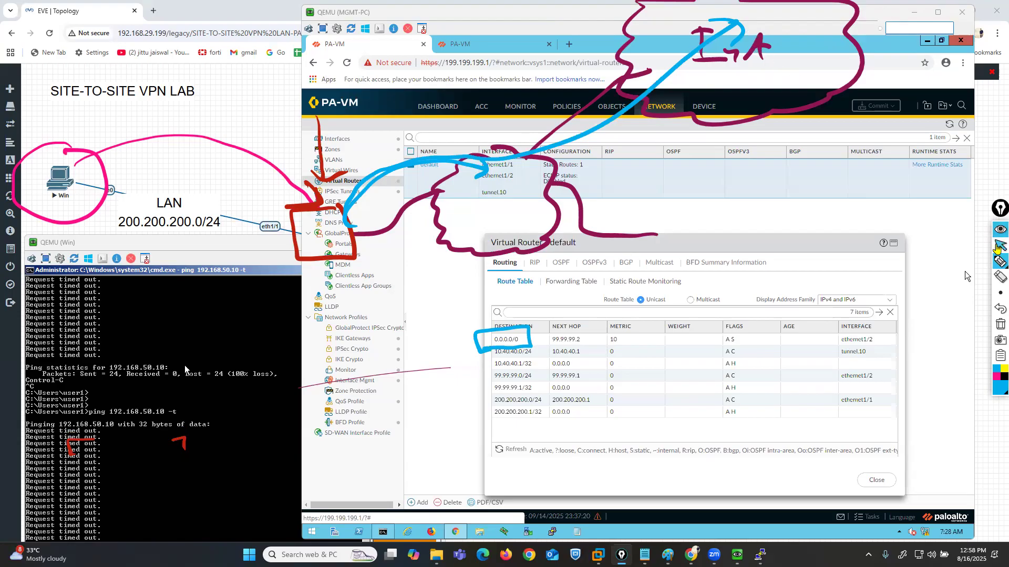
{"action": "left_click", "coordinate": [1000, 246]}
{"action": "left_click", "coordinate": [876, 480]}
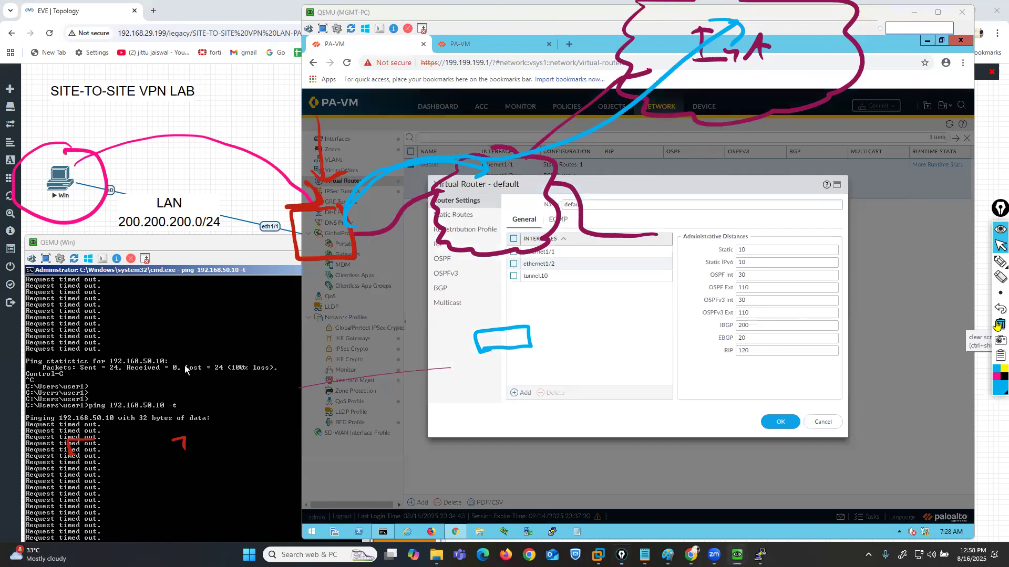
{"action": "left_click", "coordinate": [1000, 325]}
- In the default virtual router, add an IPv4 static route named vpn-route with destination 192.168.50.0/24
{"action": "left_click", "coordinate": [996, 260]}
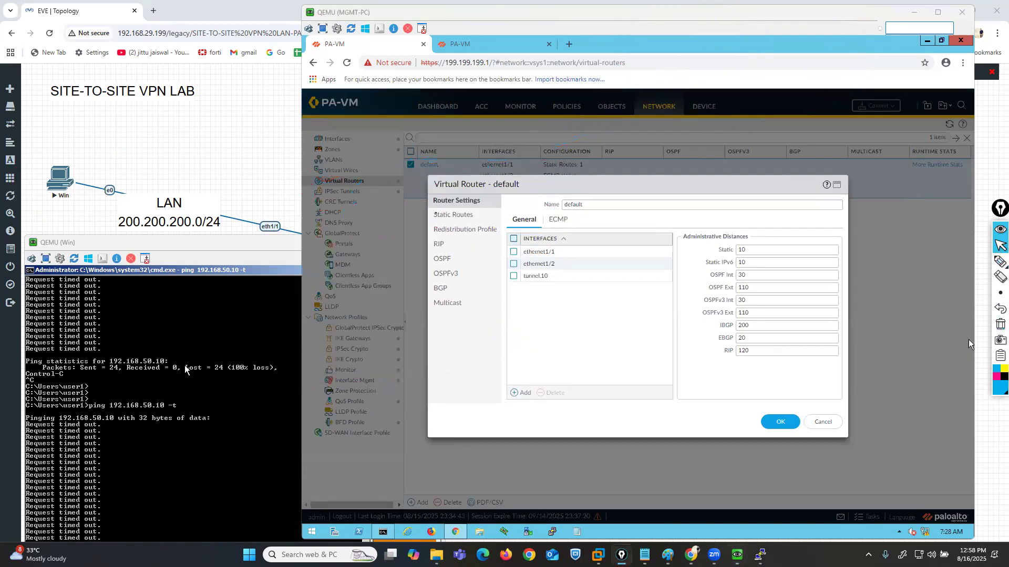
{"action": "left_click", "coordinate": [439, 215]}
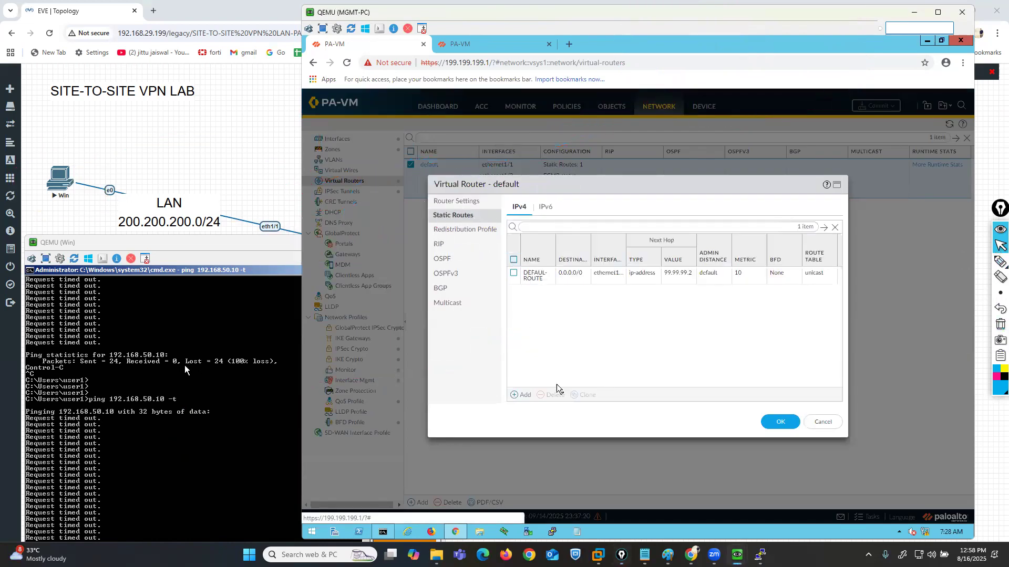
{"action": "left_click", "coordinate": [518, 396]}
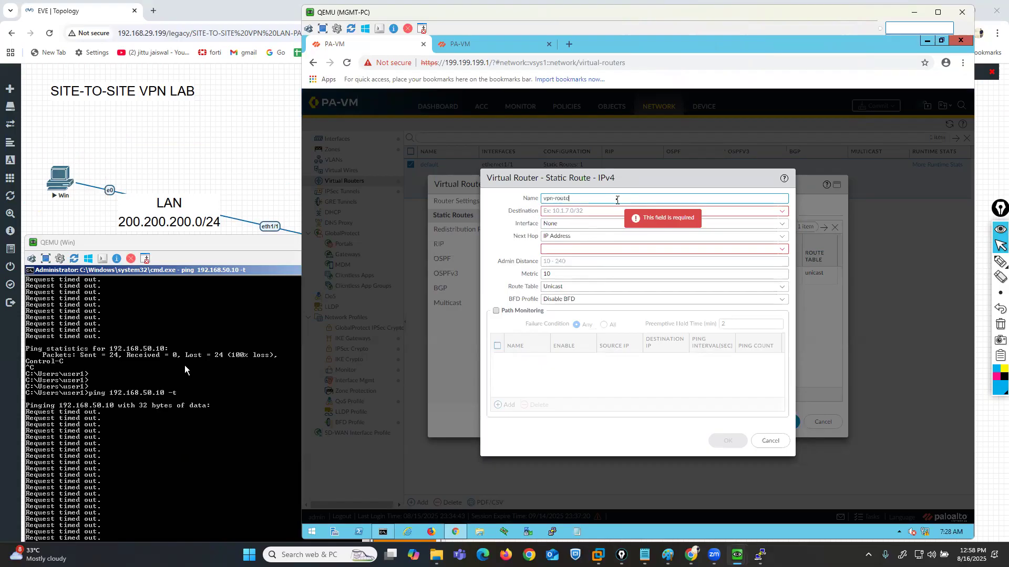
{"action": "left_click", "coordinate": [624, 212]}
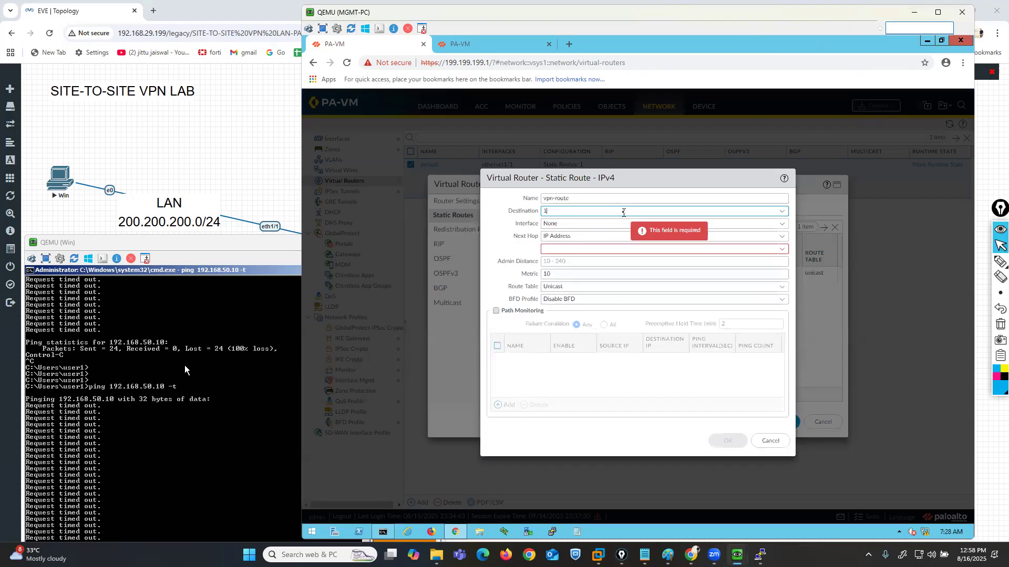
{"action": "type", "text": "192.168.50.0/24"}
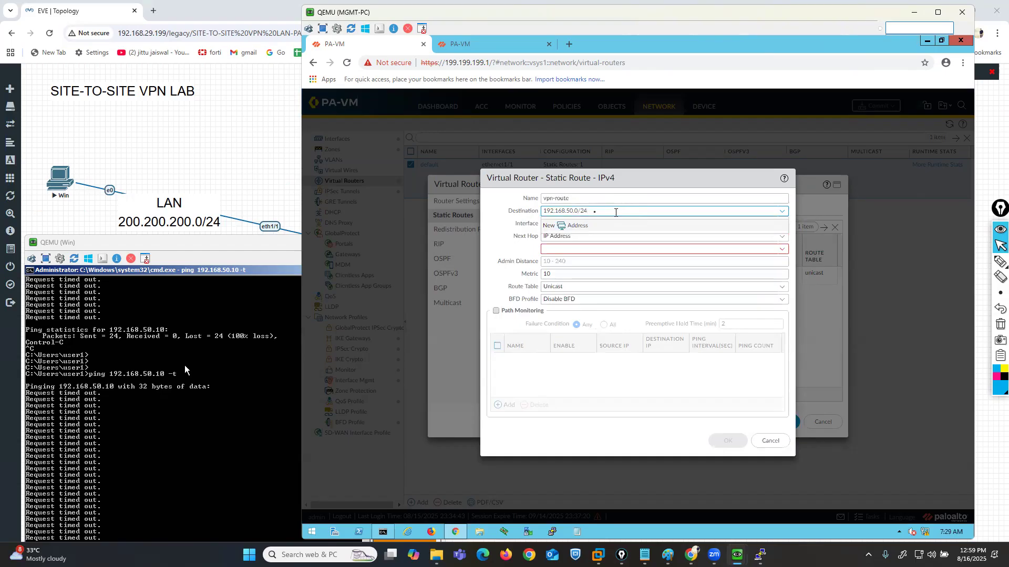
{"action": "left_click", "coordinate": [486, 229]}
- Set the vpn-route interface to tunnel.10 and its next hop IP address to 10.40.40.2, and confirm the route
{"action": "left_click", "coordinate": [782, 227]}
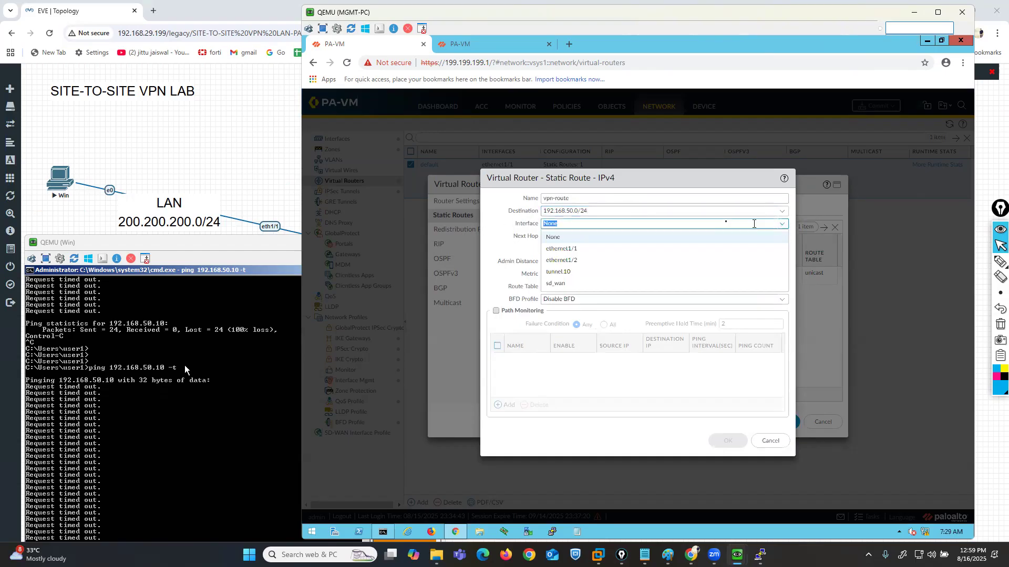
{"action": "left_click", "coordinate": [565, 273]}
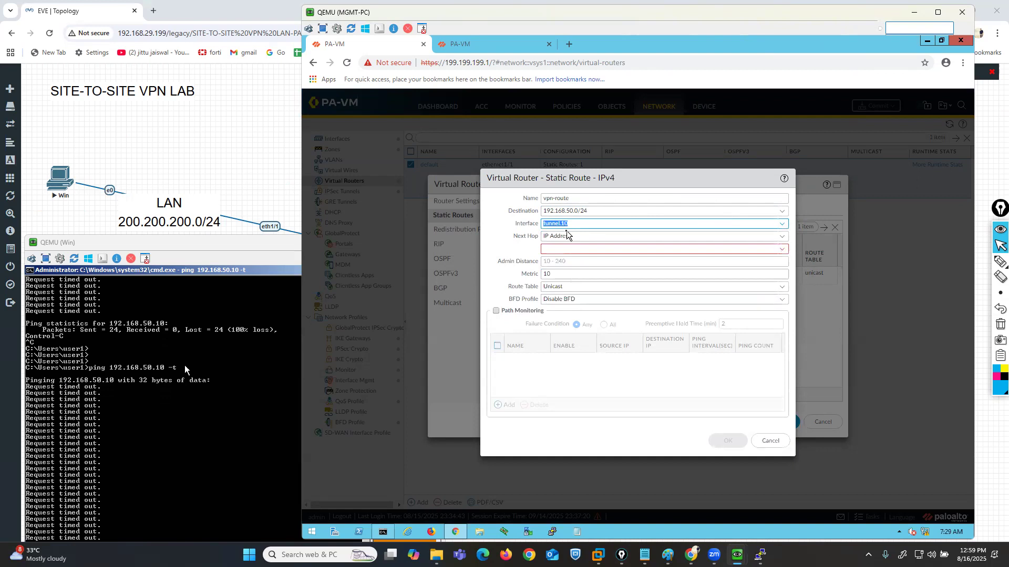
{"action": "left_click", "coordinate": [612, 249]}
{"action": "type", "text": "10.40.40.2"}
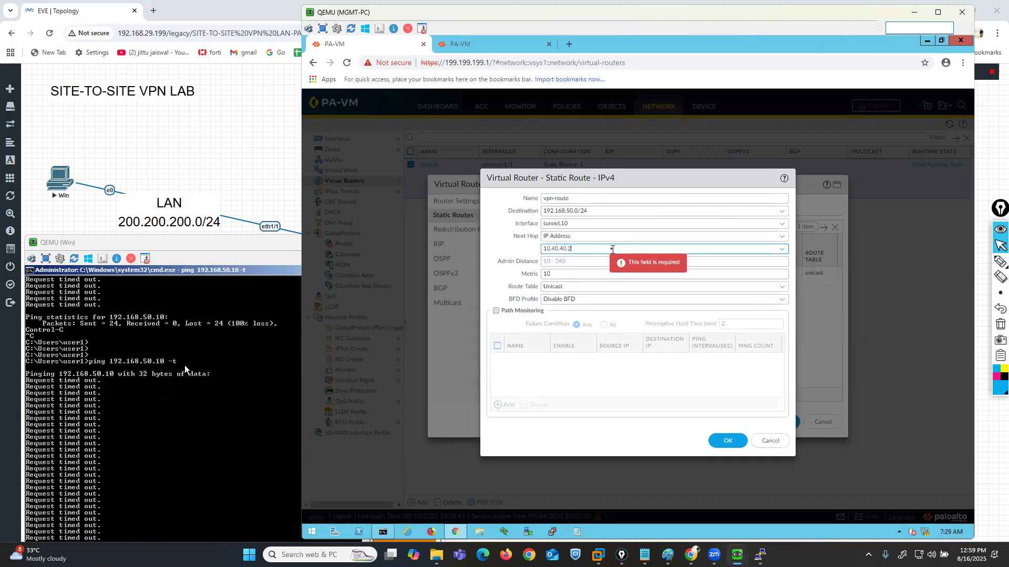
{"action": "left_click", "coordinate": [731, 440]}
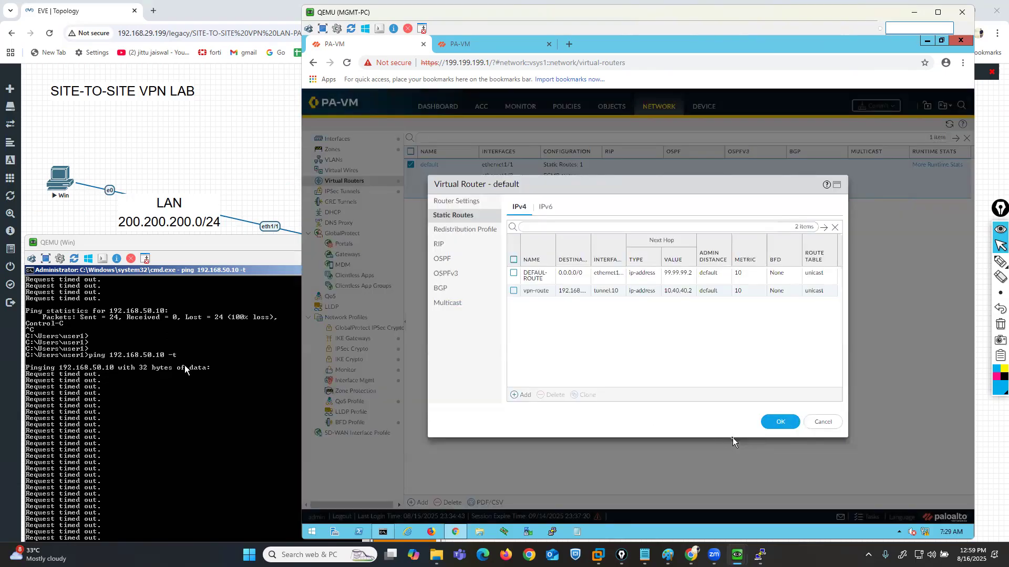
- In pink, outline the larger cloud, the Win PC and both static routes' destinations with arrows to the tunnel and next hop, and clear the marks
{"action": "left_click", "coordinate": [1000, 261]}
{"action": "left_click", "coordinate": [996, 378]}
{"action": "left_click_drag", "start_coordinate": [458, 274], "coordinate": [504, 274]}
{"action": "mouse_move", "coordinate": [79, 148]}
{"action": "left_mouse_down"}
{"action": "mouse_move", "coordinate": [44, 207]}
{"action": "mouse_move", "coordinate": [101, 201]}
{"action": "left_mouse_up"}
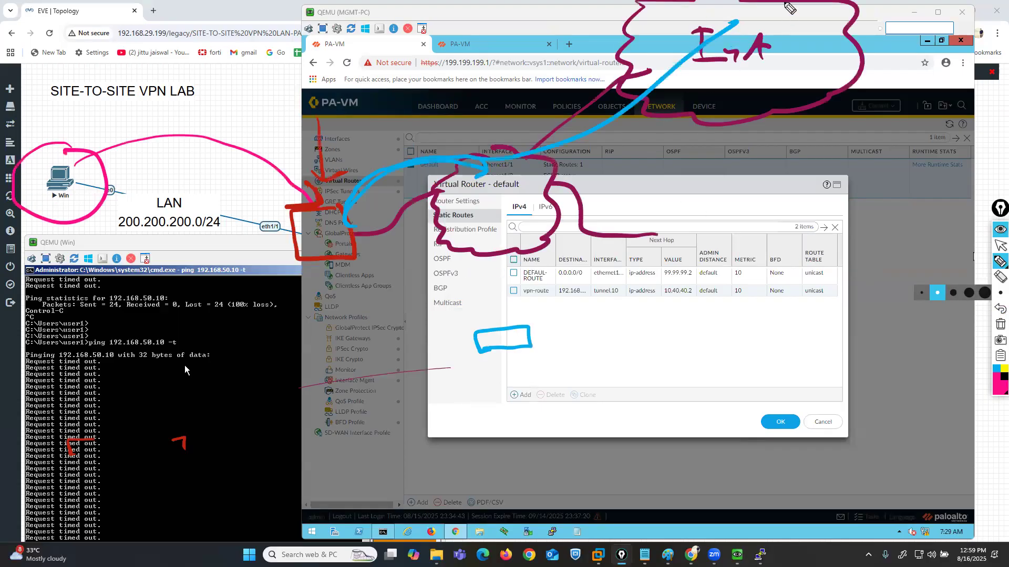
{"action": "mouse_move", "coordinate": [741, 7]}
{"action": "left_mouse_down"}
{"action": "mouse_move", "coordinate": [643, 8]}
{"action": "mouse_move", "coordinate": [664, 126]}
{"action": "mouse_move", "coordinate": [873, 103]}
{"action": "mouse_move", "coordinate": [728, 7]}
{"action": "left_mouse_up"}
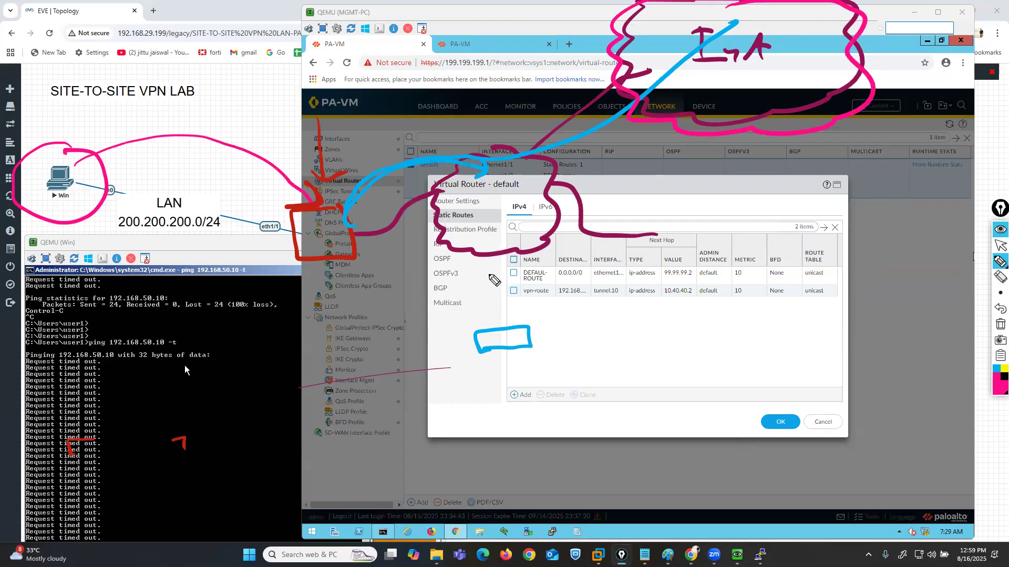
{"action": "mouse_move", "coordinate": [453, 273]}
{"action": "left_mouse_down"}
{"action": "mouse_move", "coordinate": [504, 277]}
{"action": "mouse_move", "coordinate": [494, 284]}
{"action": "mouse_move", "coordinate": [586, 281]}
{"action": "mouse_move", "coordinate": [591, 249]}
{"action": "mouse_move", "coordinate": [557, 268]}
{"action": "left_mouse_up"}
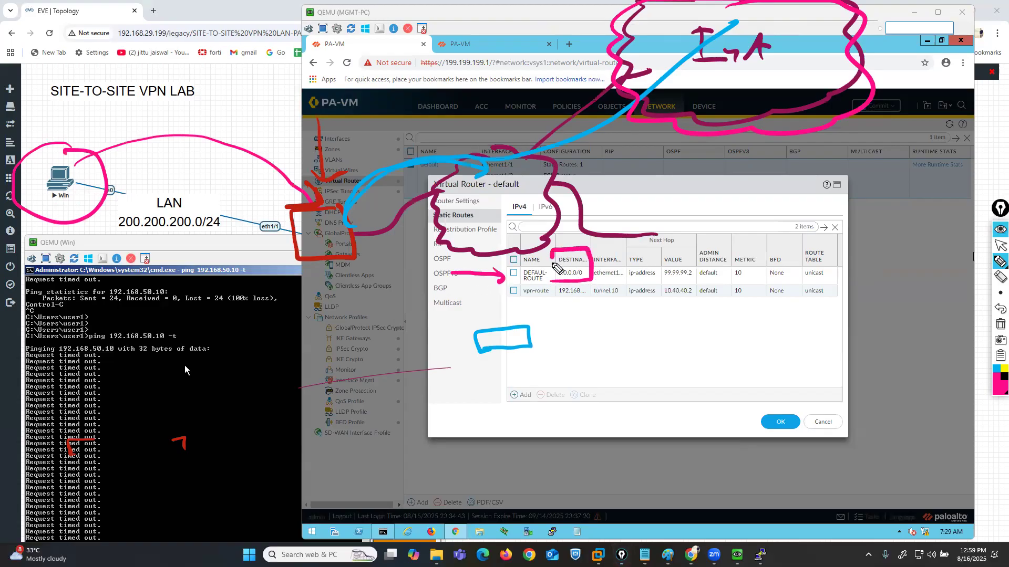
{"action": "mouse_move", "coordinate": [102, 129]}
{"action": "left_mouse_down"}
{"action": "mouse_move", "coordinate": [22, 236]}
{"action": "mouse_move", "coordinate": [108, 113]}
{"action": "mouse_move", "coordinate": [81, 266]}
{"action": "mouse_move", "coordinate": [140, 318]}
{"action": "mouse_move", "coordinate": [92, 234]}
{"action": "left_mouse_up"}
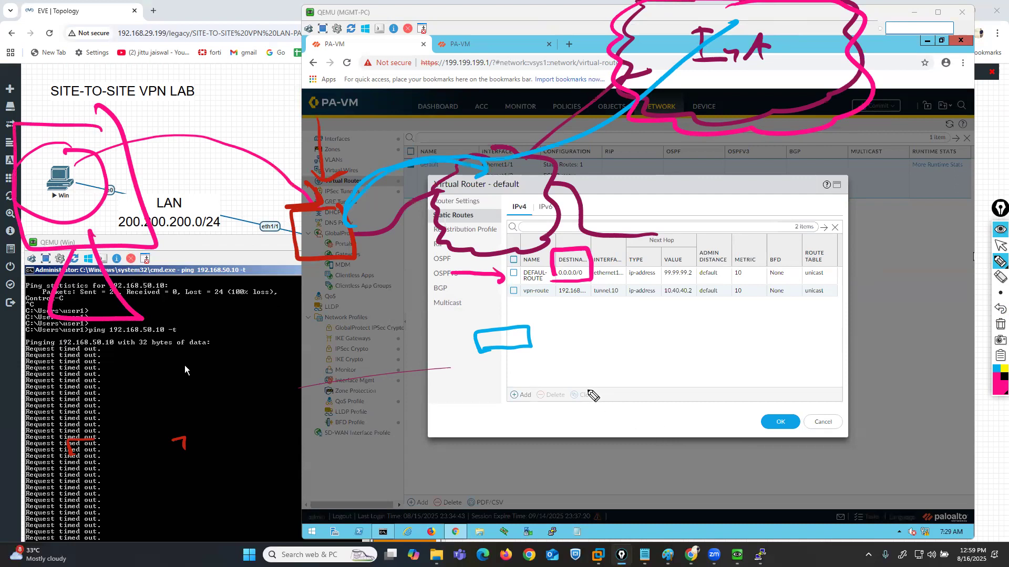
{"action": "mouse_move", "coordinate": [545, 302]}
{"action": "left_mouse_down"}
{"action": "mouse_move", "coordinate": [586, 297]}
{"action": "mouse_move", "coordinate": [574, 281]}
{"action": "mouse_move", "coordinate": [549, 302]}
{"action": "mouse_move", "coordinate": [578, 304]}
{"action": "mouse_move", "coordinate": [582, 332]}
{"action": "mouse_move", "coordinate": [623, 312]}
{"action": "mouse_move", "coordinate": [627, 330]}
{"action": "mouse_move", "coordinate": [687, 307]}
{"action": "left_mouse_up"}
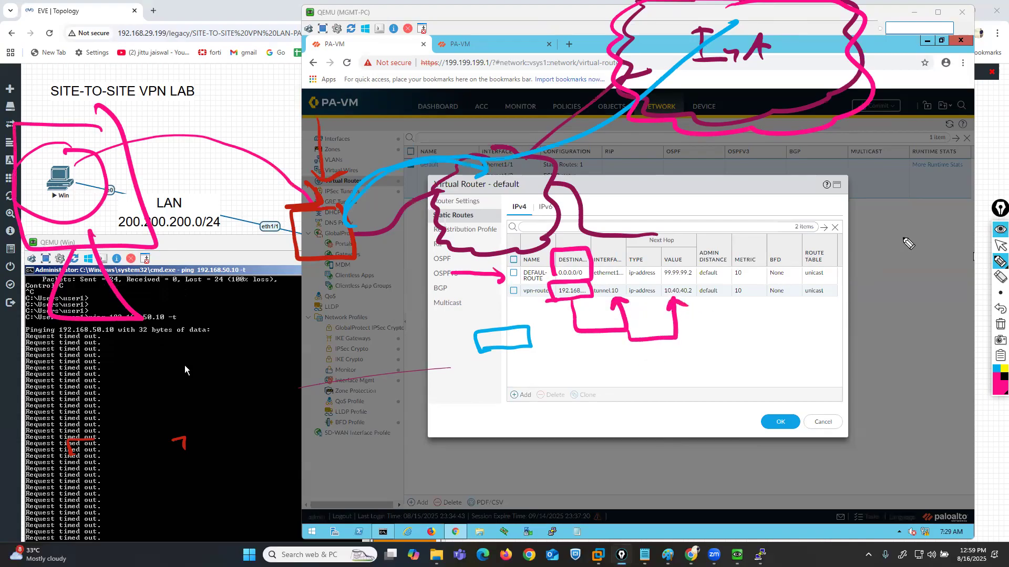
{"action": "left_click", "coordinate": [1000, 324]}
{"action": "left_click", "coordinate": [1000, 245]}
- Save the default virtual router's changes and commit all changes on the Site-A firewall
{"action": "left_click", "coordinate": [779, 422]}
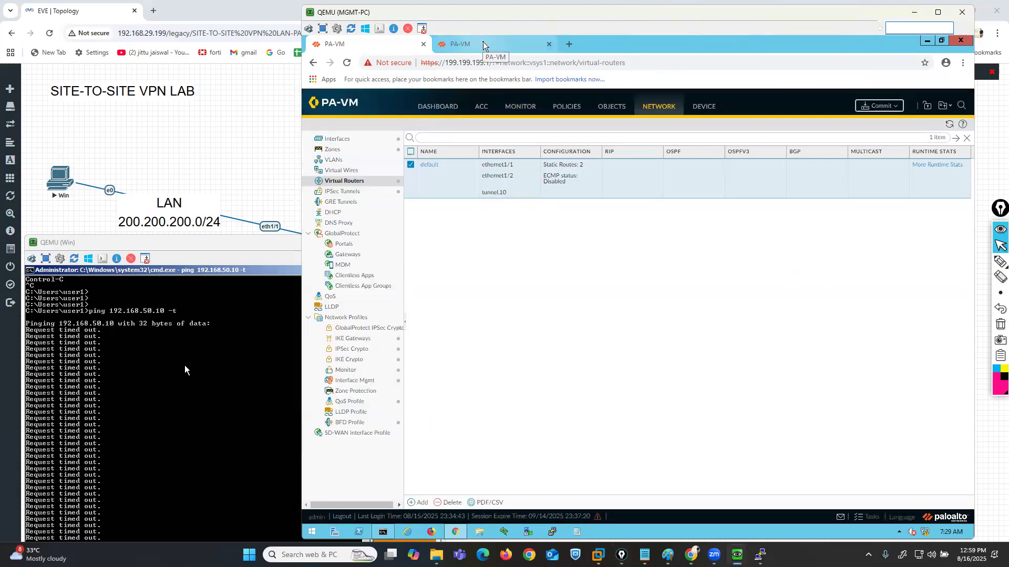
{"action": "left_click", "coordinate": [483, 47]}
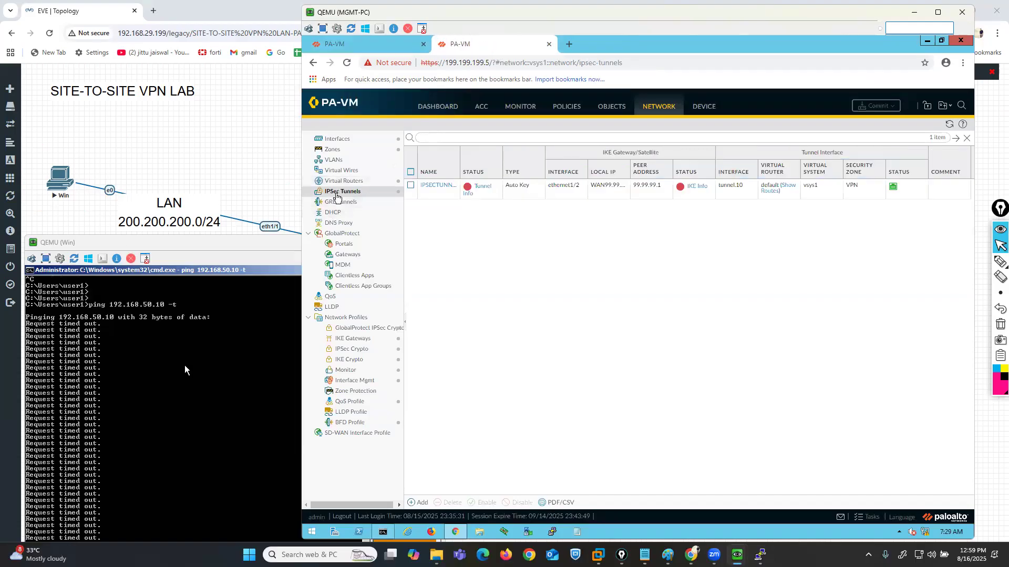
{"action": "left_click", "coordinate": [356, 44]}
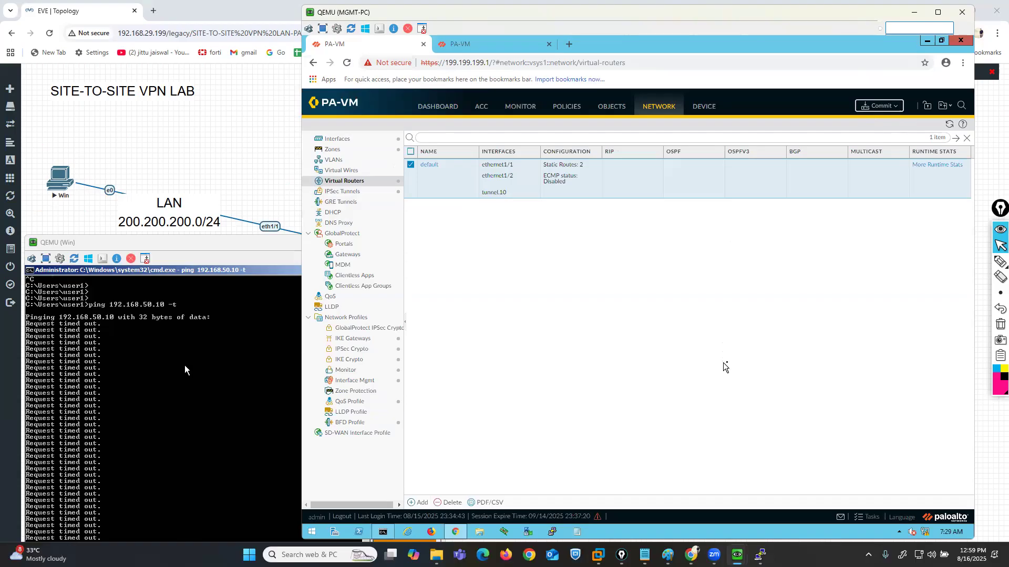
{"action": "left_click", "coordinate": [879, 105]}
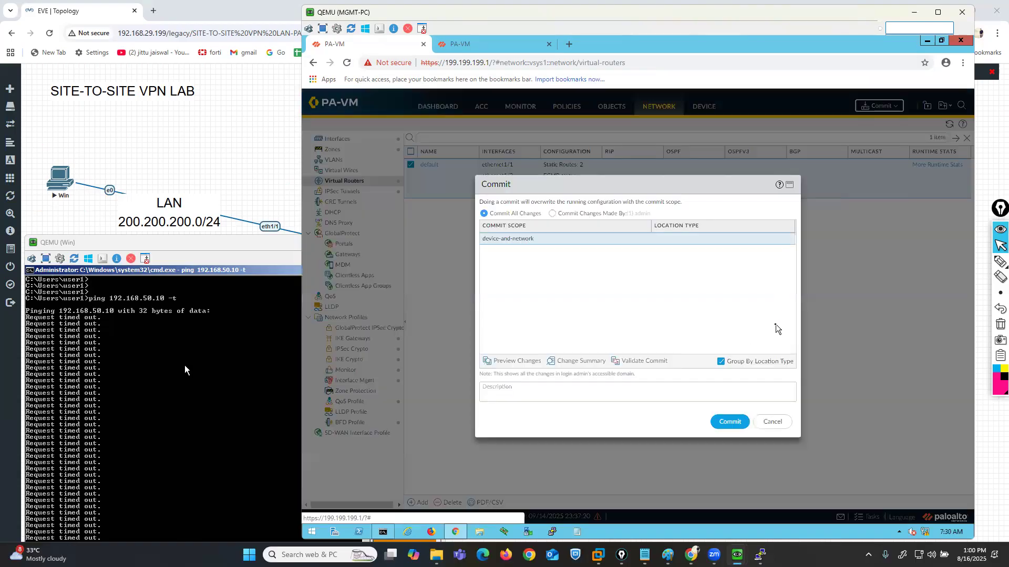
{"action": "left_click", "coordinate": [730, 420]}
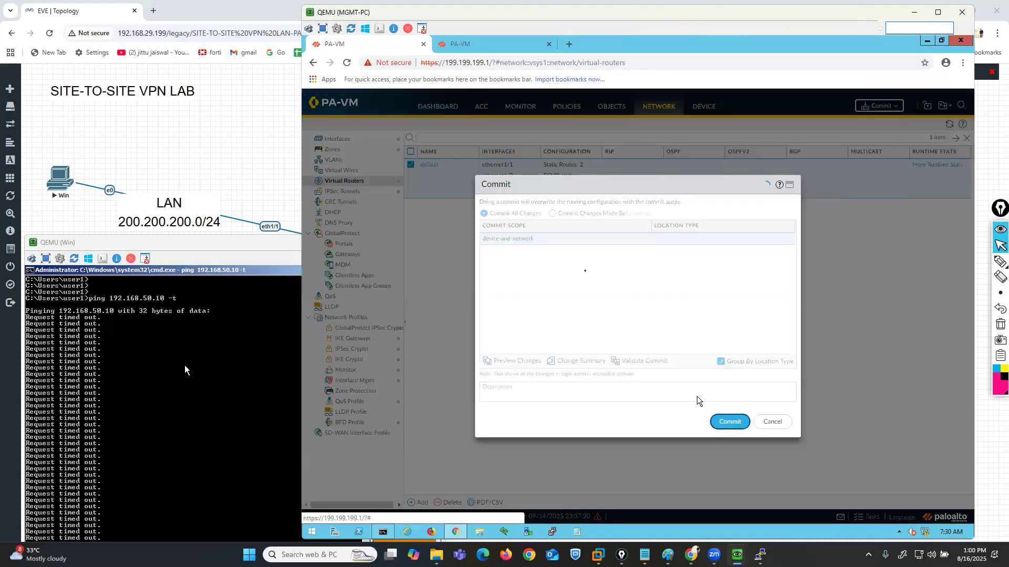
- On the Site-B firewall's default virtual router, add an IPv4 static route named vpn-routes with destination 200.200.200.0/24
{"action": "left_click", "coordinate": [466, 48]}
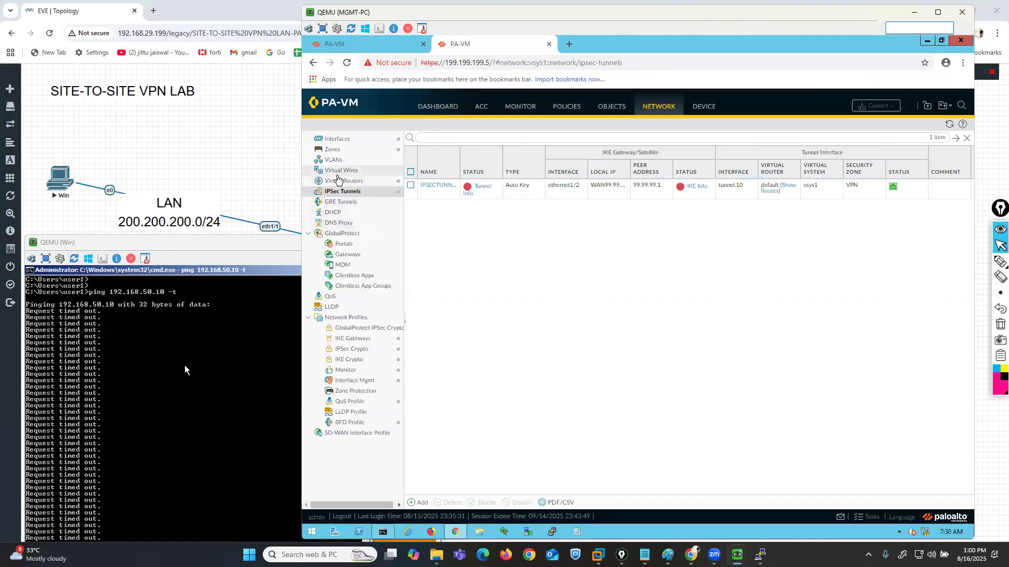
{"action": "left_click", "coordinate": [338, 181]}
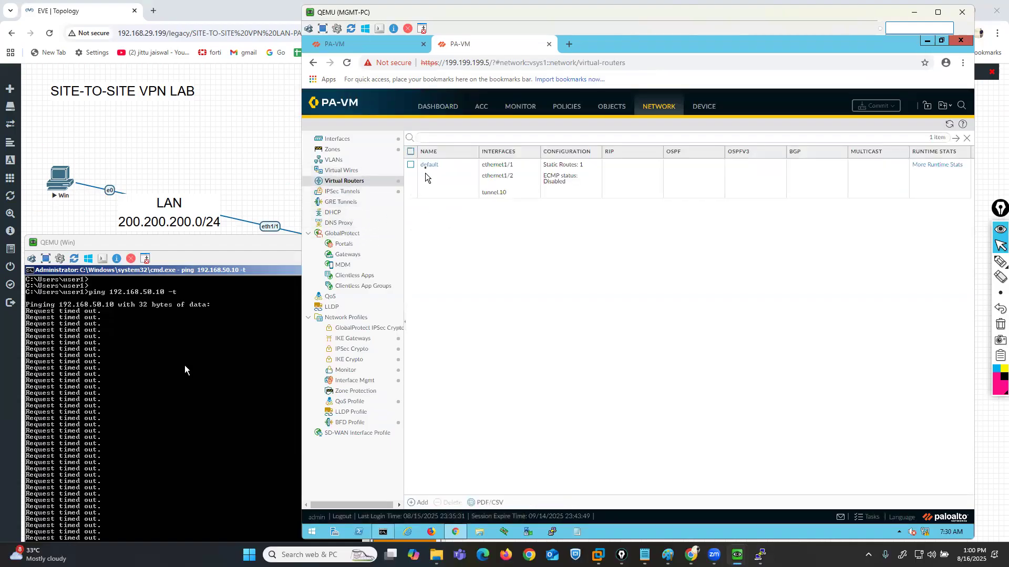
{"action": "left_click", "coordinate": [426, 167]}
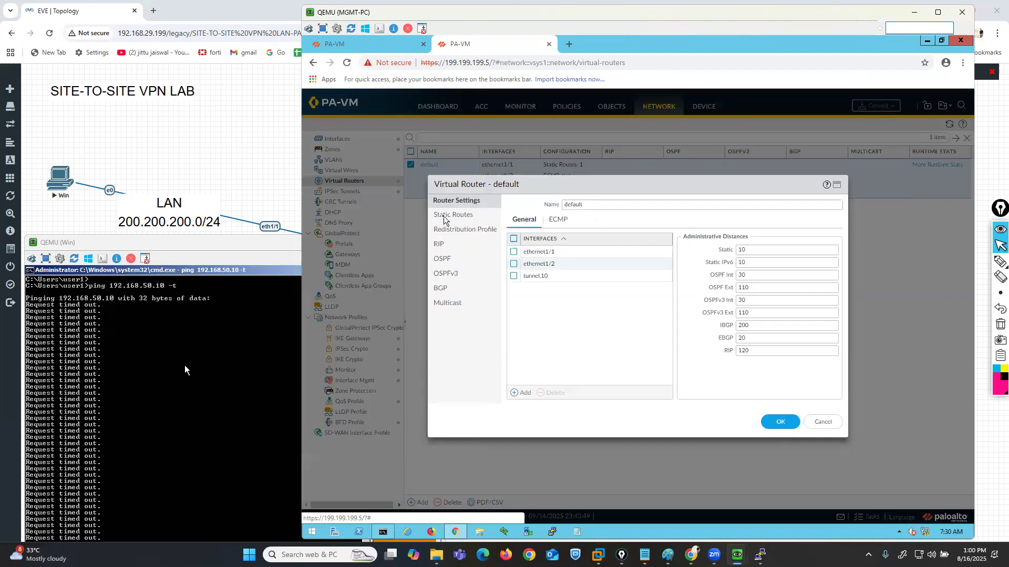
{"action": "left_click", "coordinate": [444, 216]}
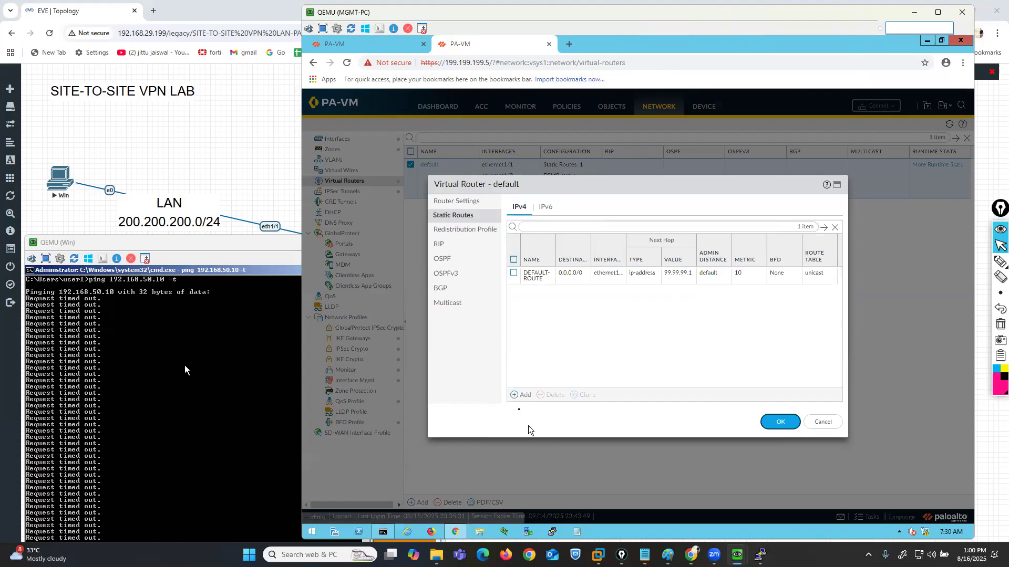
{"action": "left_click", "coordinate": [524, 397]}
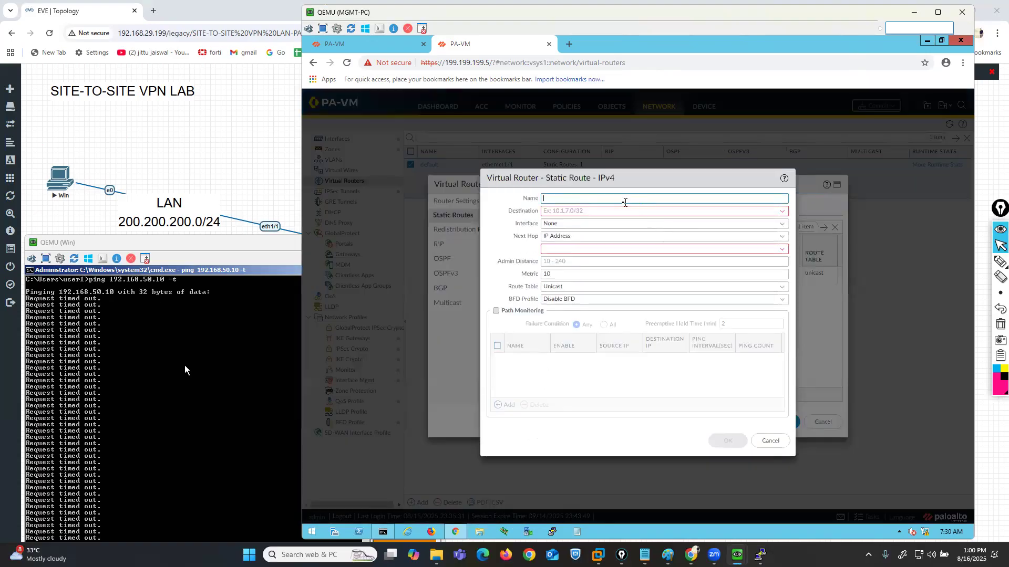
{"action": "type", "text": "vpn-routes"}
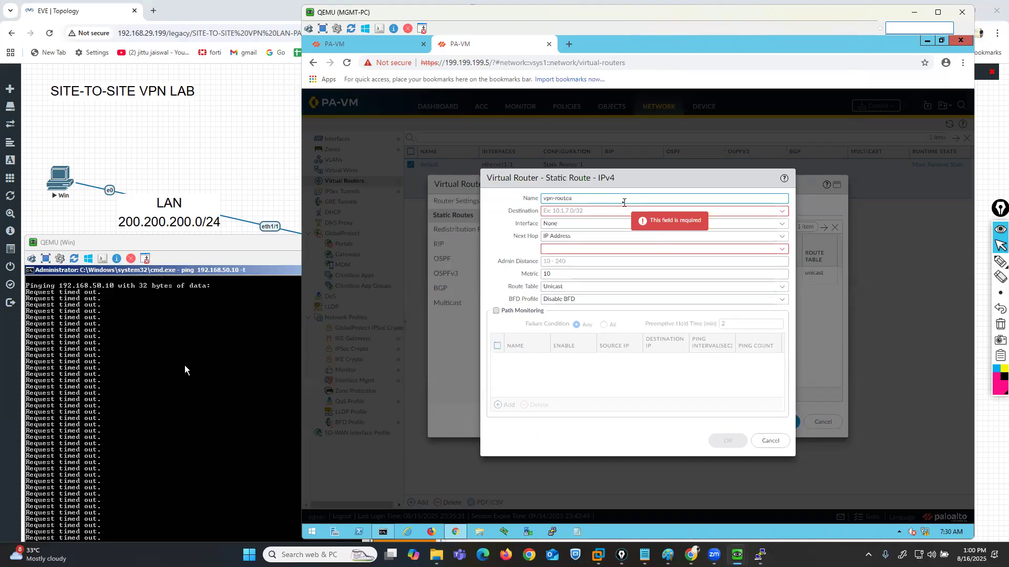
{"action": "key", "text": "Tab"}
{"action": "type", "text": "200"}
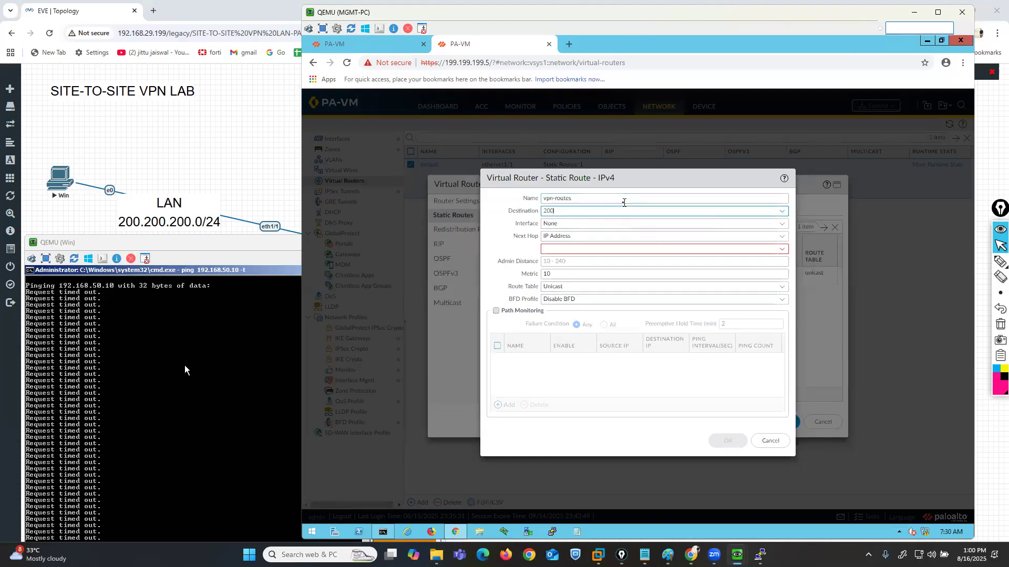
{"action": "type", "text": ".200.200.0/"}
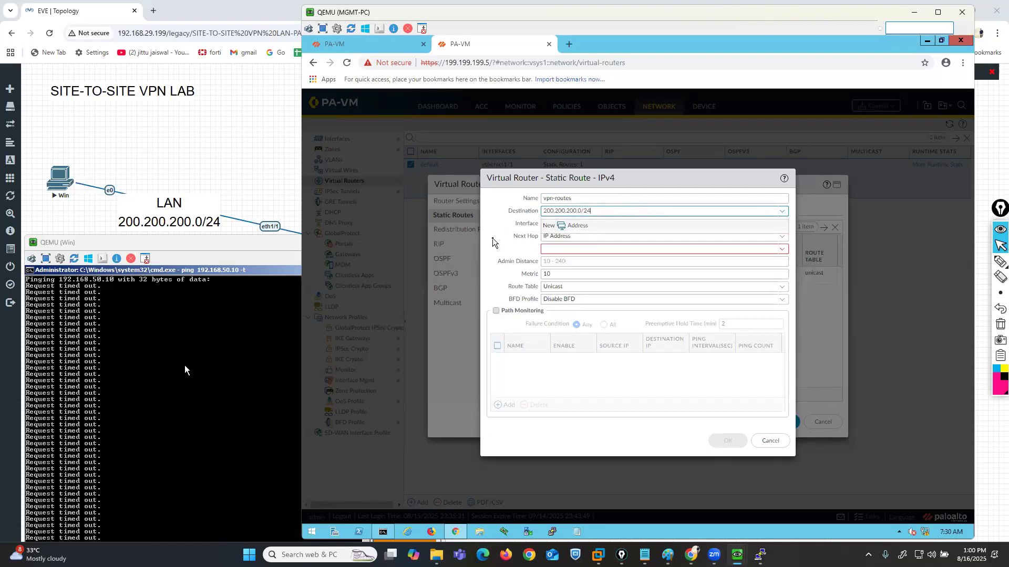
{"action": "type", "text": "24"}
{"action": "key", "text": "Tab"}
{"action": "key", "text": "Tab"}
- Set the vpn-routes interface to tunnel.10 and its next hop IP address to 10.40.40.1, and confirm the route
{"action": "left_click", "coordinate": [780, 225]}
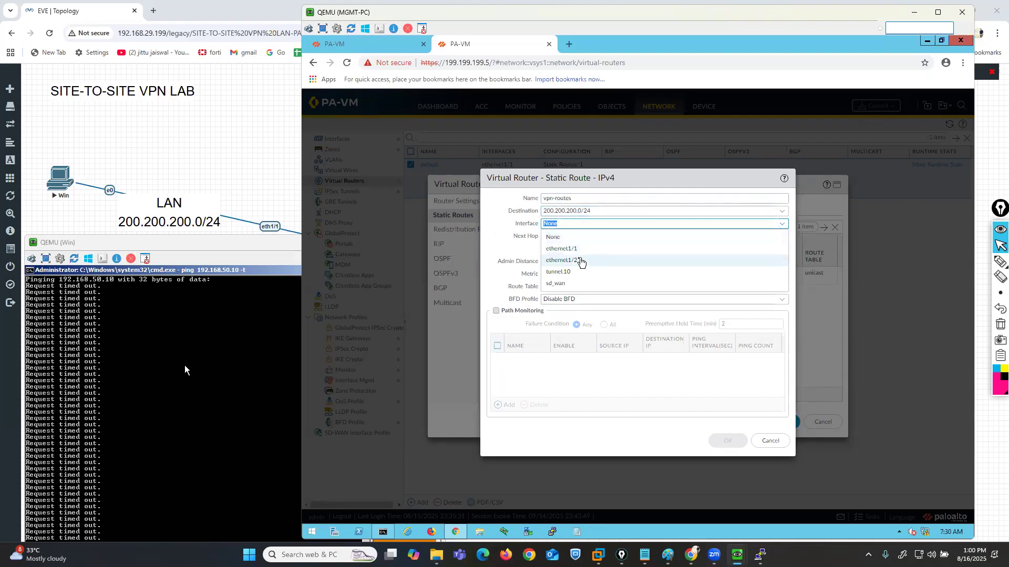
{"action": "left_click", "coordinate": [565, 271]}
{"action": "left_click", "coordinate": [629, 250]}
{"action": "type", "text": "10.40.40.1"}
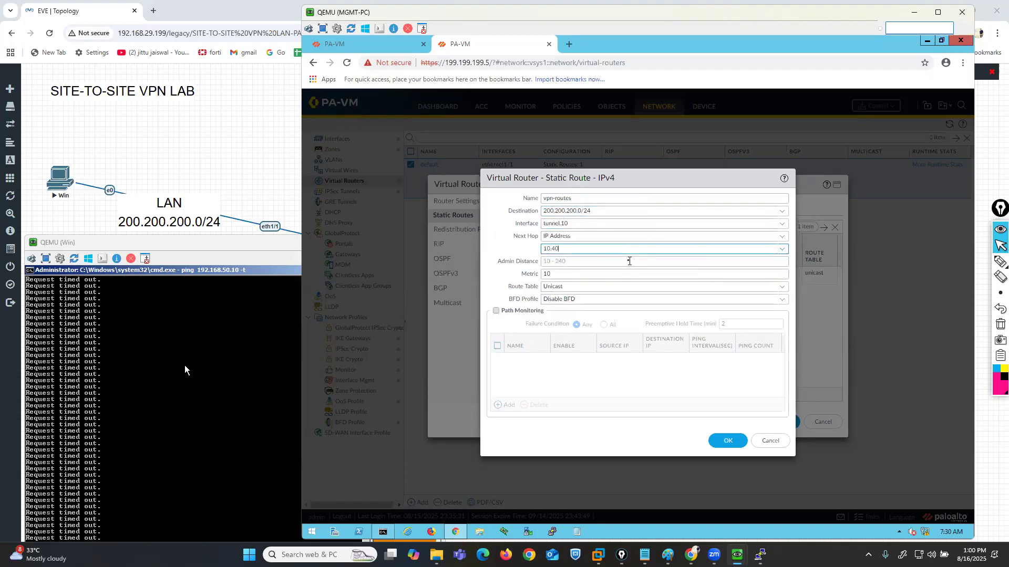
{"action": "left_click", "coordinate": [728, 441]}
- Save the default virtual router's changes and commit all changes on the Site-B firewall
{"action": "left_click", "coordinate": [779, 423]}
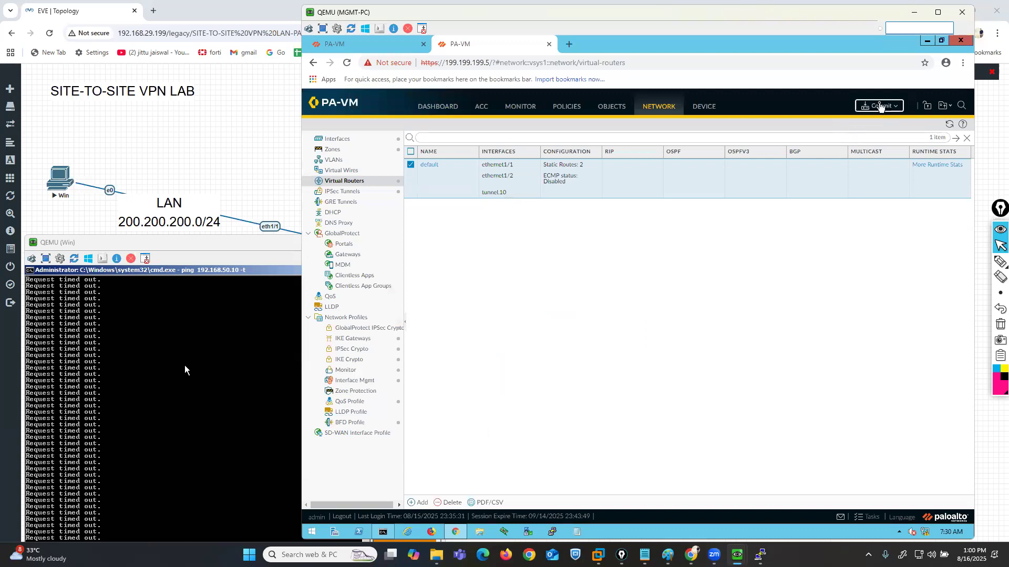
{"action": "left_click", "coordinate": [881, 106]}
{"action": "left_click", "coordinate": [729, 421]}
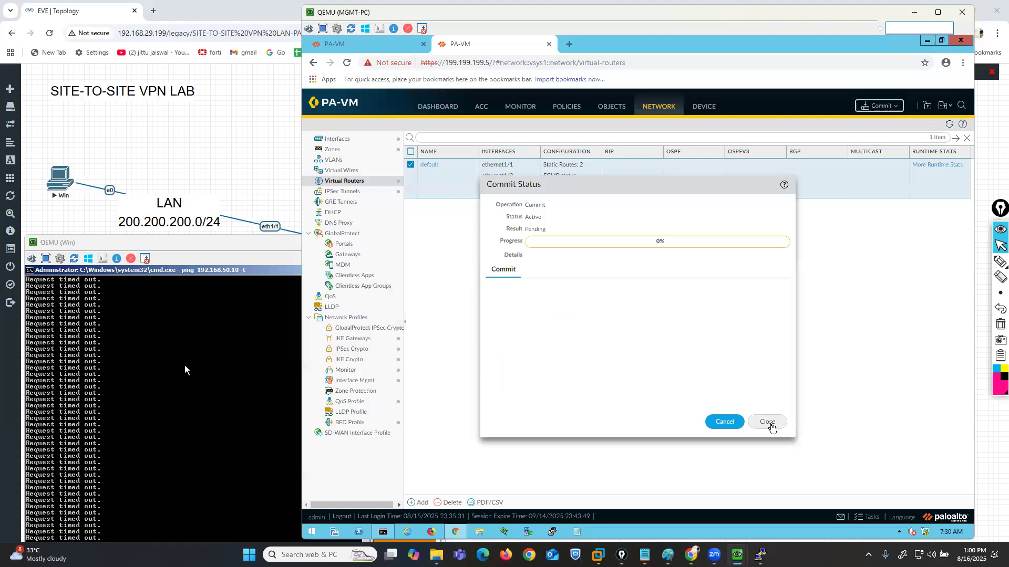
{"action": "left_click", "coordinate": [772, 422]}
- Check the IPSec tunnel status on both firewalls, dismissing Site-A's commit status, and look at the Win PC's running ping
{"action": "left_click", "coordinate": [354, 196]}
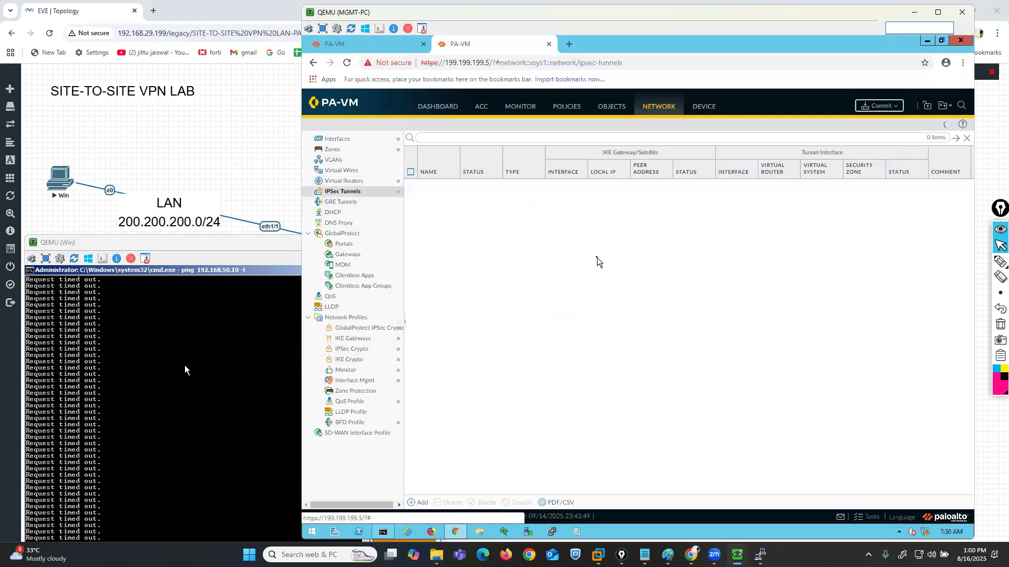
{"action": "left_click", "coordinate": [374, 45]}
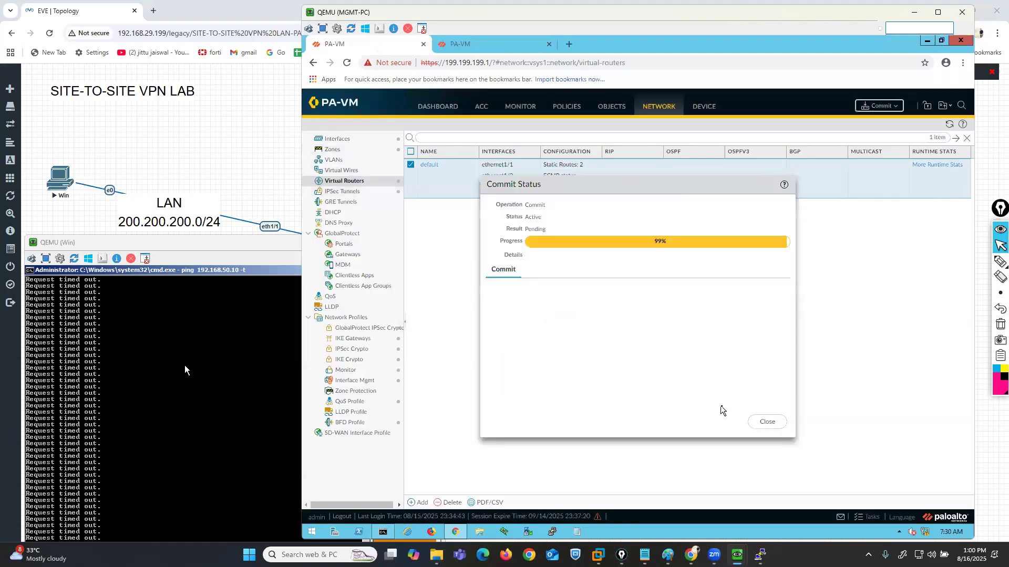
{"action": "left_click", "coordinate": [765, 422]}
{"action": "left_click", "coordinate": [351, 192]}
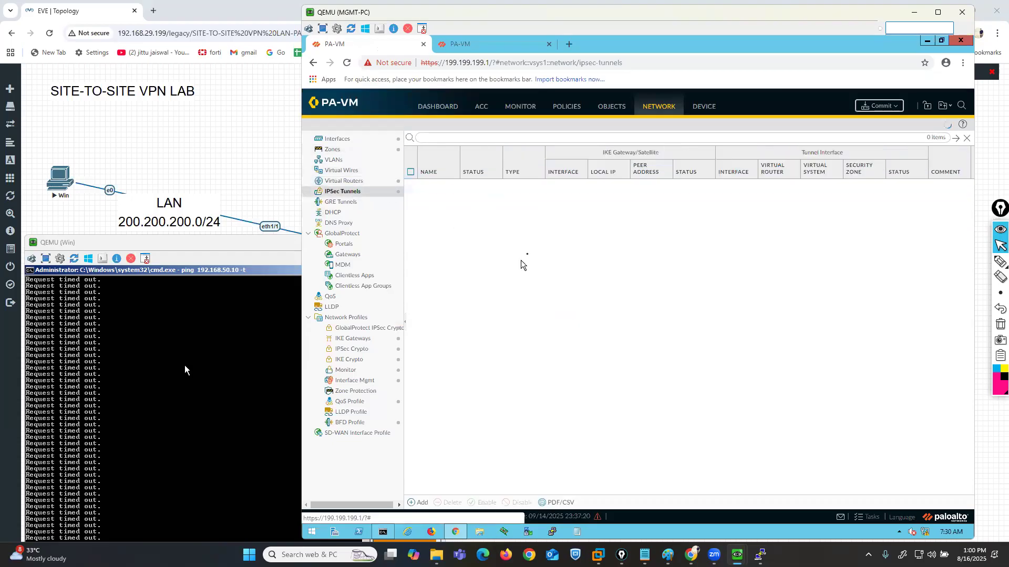
{"action": "left_click_drag", "start_coordinate": [185, 365], "coordinate": [184, 326]}
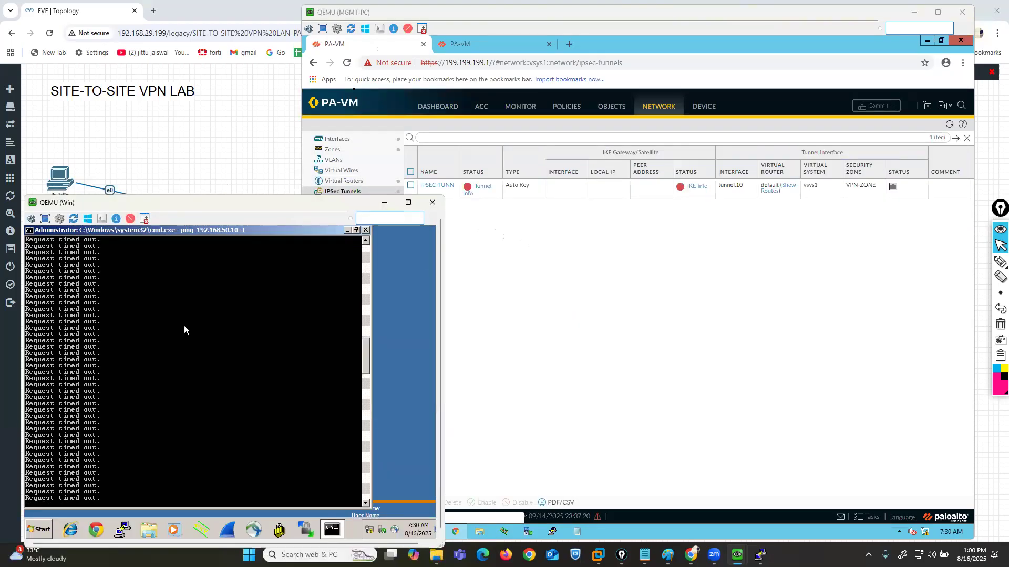
{"action": "left_click", "coordinate": [463, 44]}
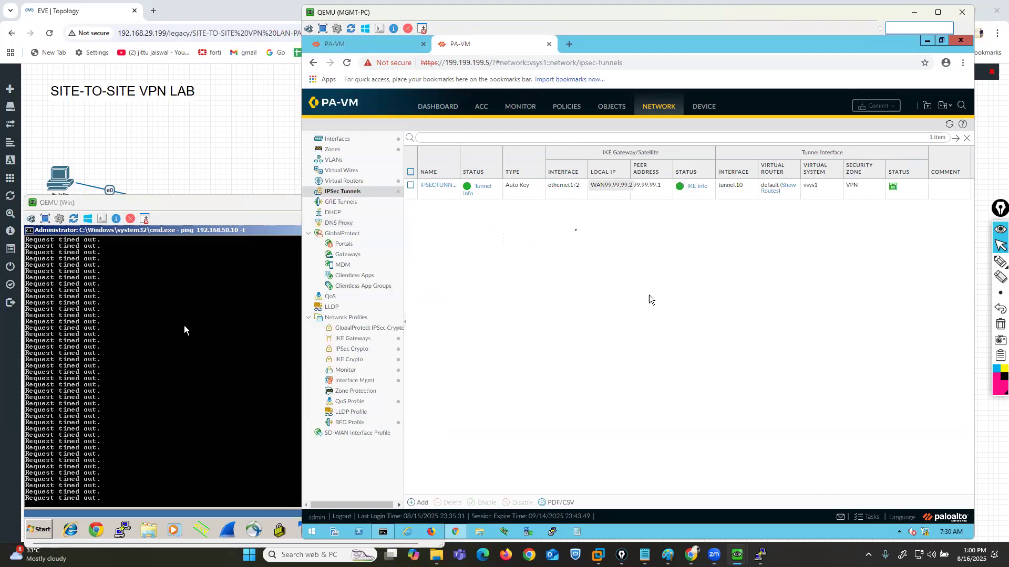
- Open the running commit job in Site-B's task list and monitor it alongside Site-A's tunnel status and the Win PC's ping
{"action": "left_click", "coordinate": [869, 521]}
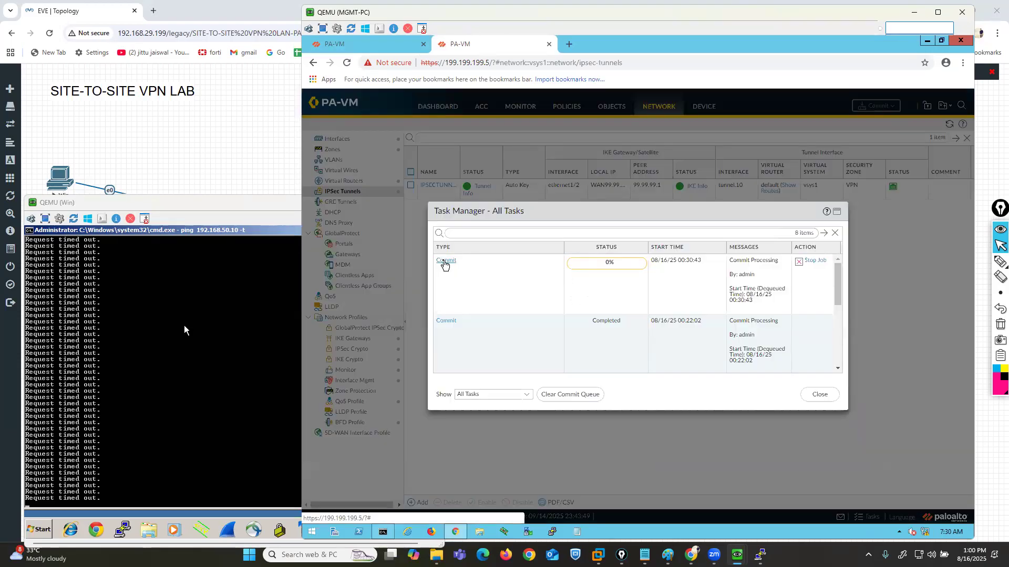
{"action": "left_click", "coordinate": [438, 260]}
{"action": "left_click_drag", "start_coordinate": [640, 186], "coordinate": [643, 231]}
{"action": "left_click", "coordinate": [368, 41]}
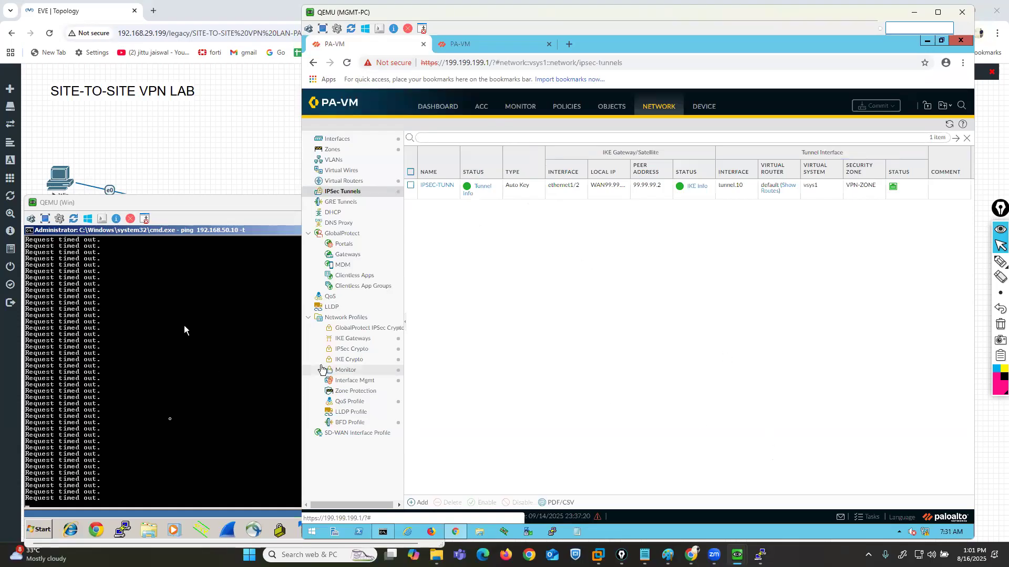
{"action": "left_click", "coordinate": [183, 329]}
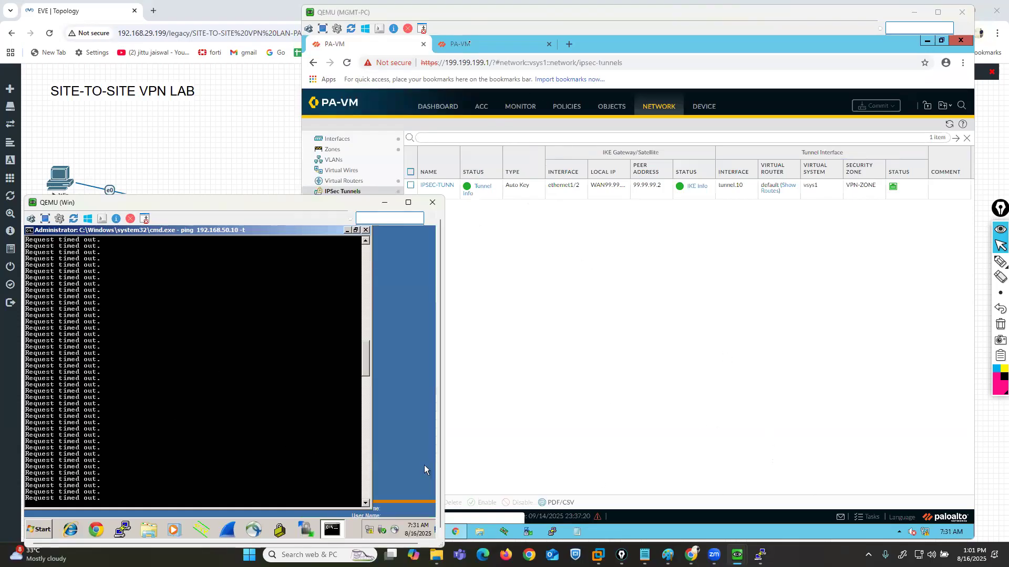
{"action": "left_click", "coordinate": [482, 45]}
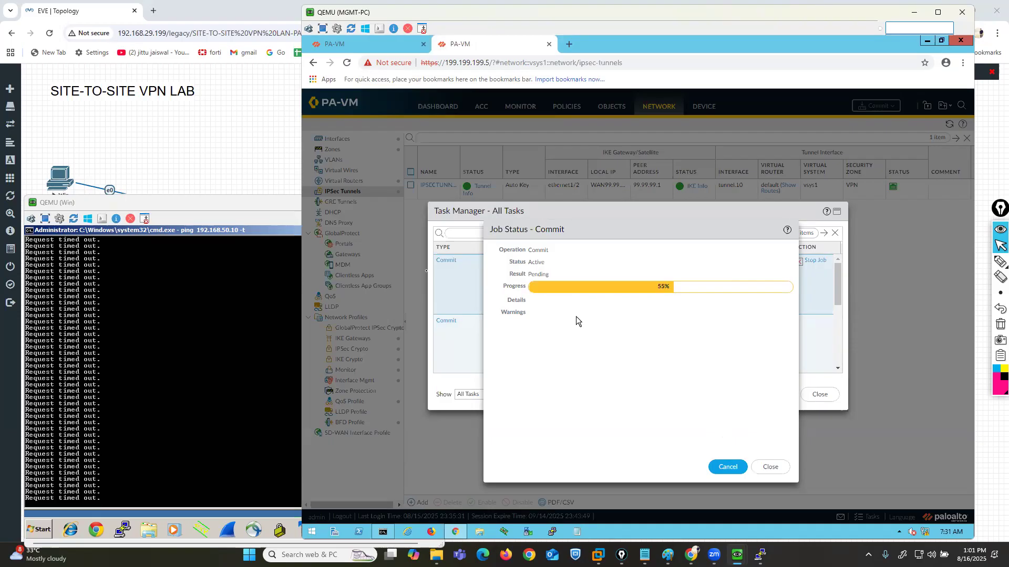
{"action": "left_click", "coordinate": [297, 264]}
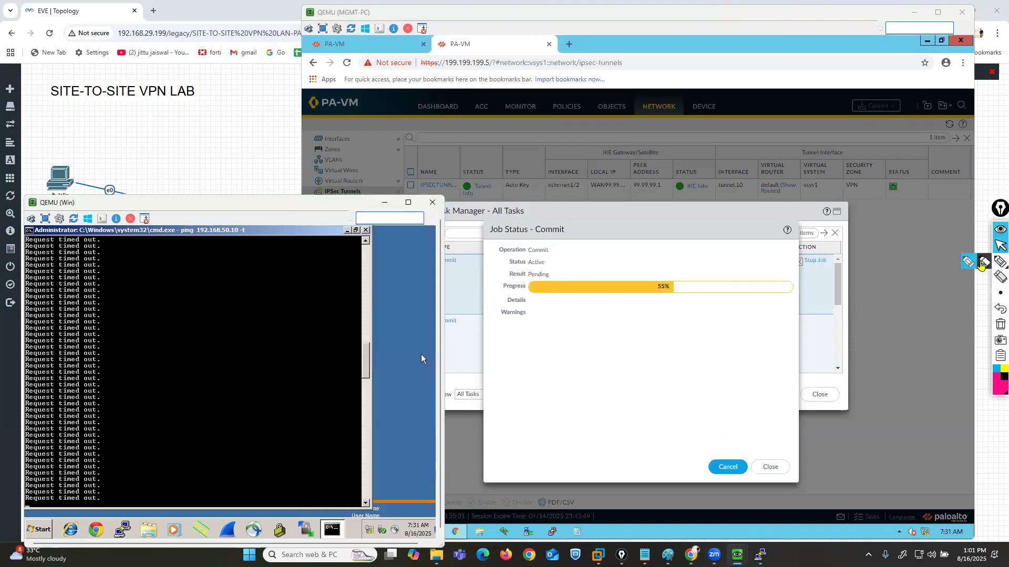
- Draw a pink check mark beside the ping output on the Win PC
{"action": "left_click", "coordinate": [1001, 261]}
{"action": "left_click_drag", "start_coordinate": [305, 430], "coordinate": [384, 397]}
{"action": "left_click", "coordinate": [1001, 246]}
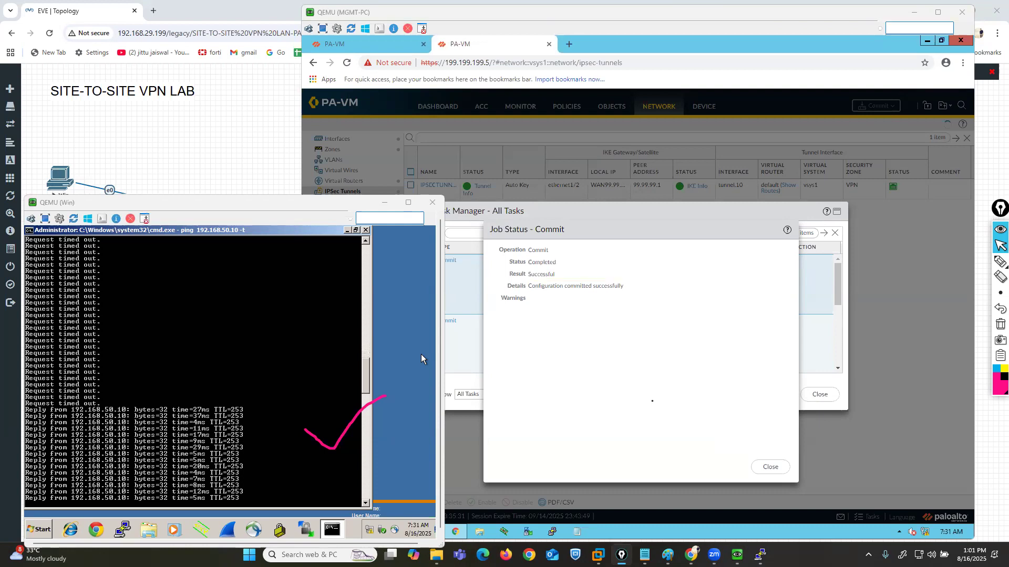
- Close Site-B's commit job and task list, and expand a LAN to VPN-ZONE ping session in Site-A's session browser after viewing the traffic log
{"action": "left_click", "coordinate": [771, 469]}
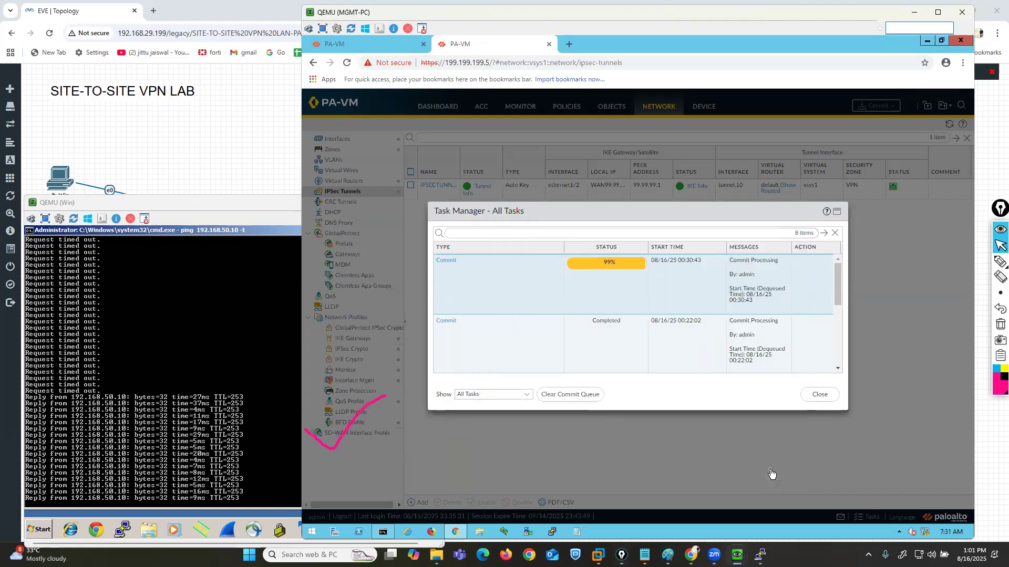
{"action": "left_click", "coordinate": [812, 397]}
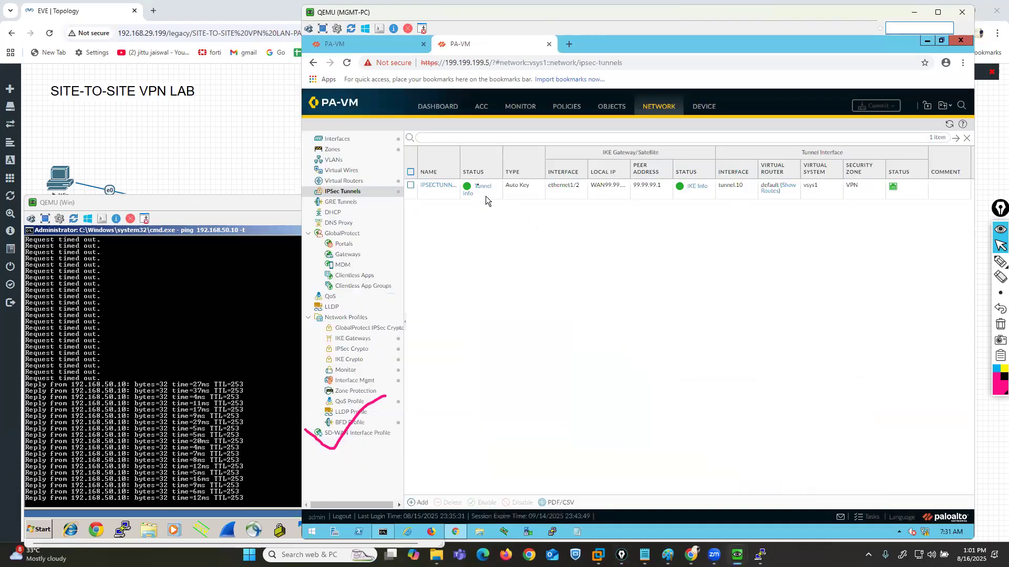
{"action": "left_click", "coordinate": [375, 47]}
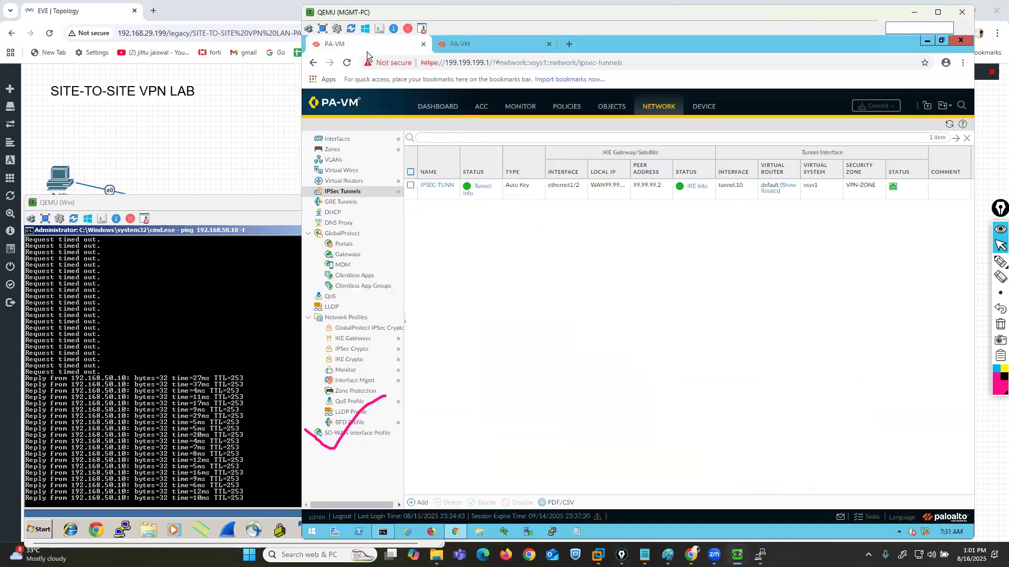
{"action": "left_click", "coordinate": [513, 110]}
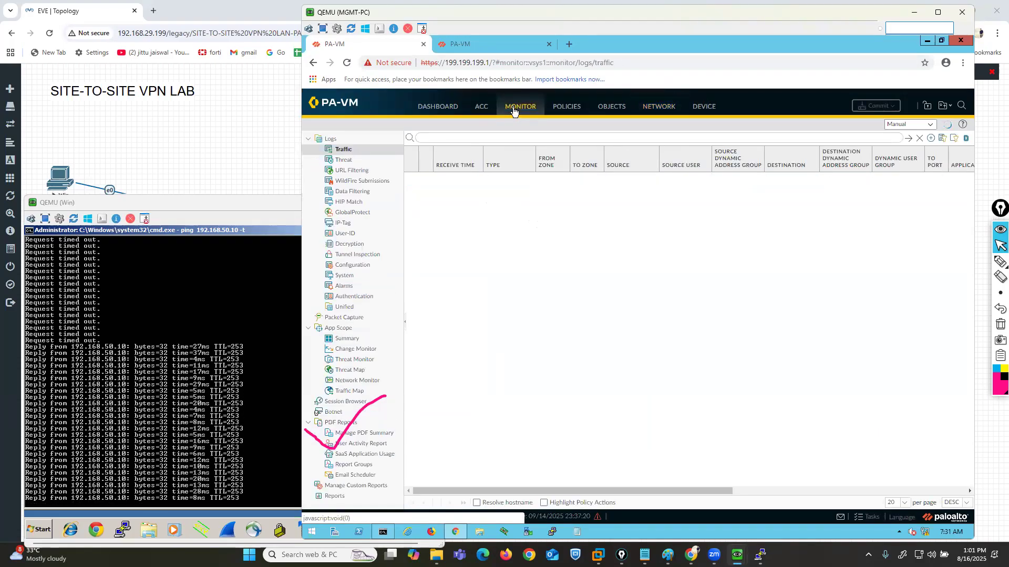
{"action": "left_click", "coordinate": [357, 403]}
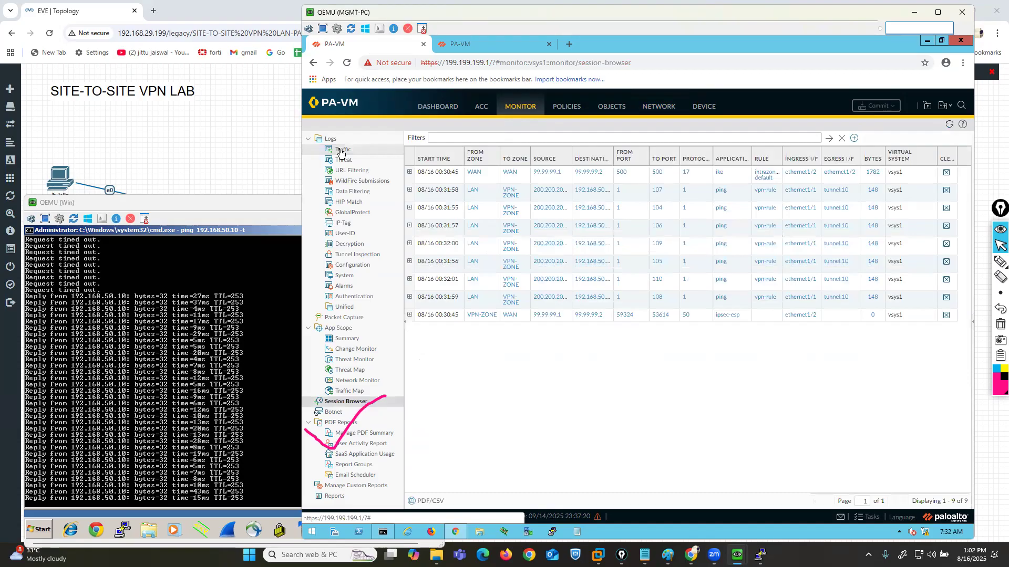
{"action": "left_click", "coordinate": [409, 190]}
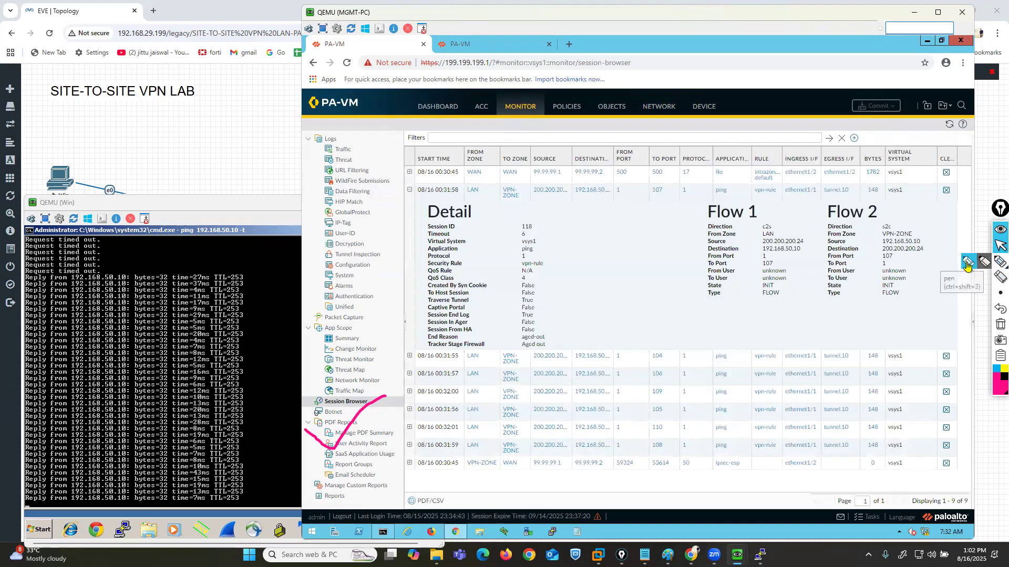
- In pink, mark Flow 1's source, destination and zone, Flow 2's zone and the session's security rule, and clear all marks
{"action": "left_click", "coordinate": [967, 262]}
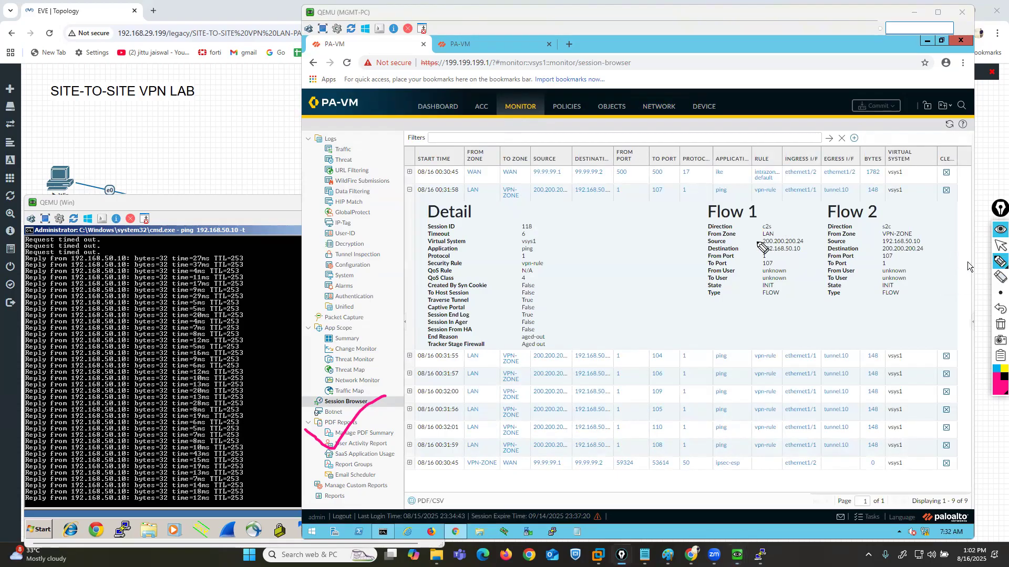
{"action": "mouse_move", "coordinate": [758, 239]}
{"action": "left_mouse_down"}
{"action": "mouse_move", "coordinate": [741, 241]}
{"action": "mouse_move", "coordinate": [745, 251]}
{"action": "left_mouse_up"}
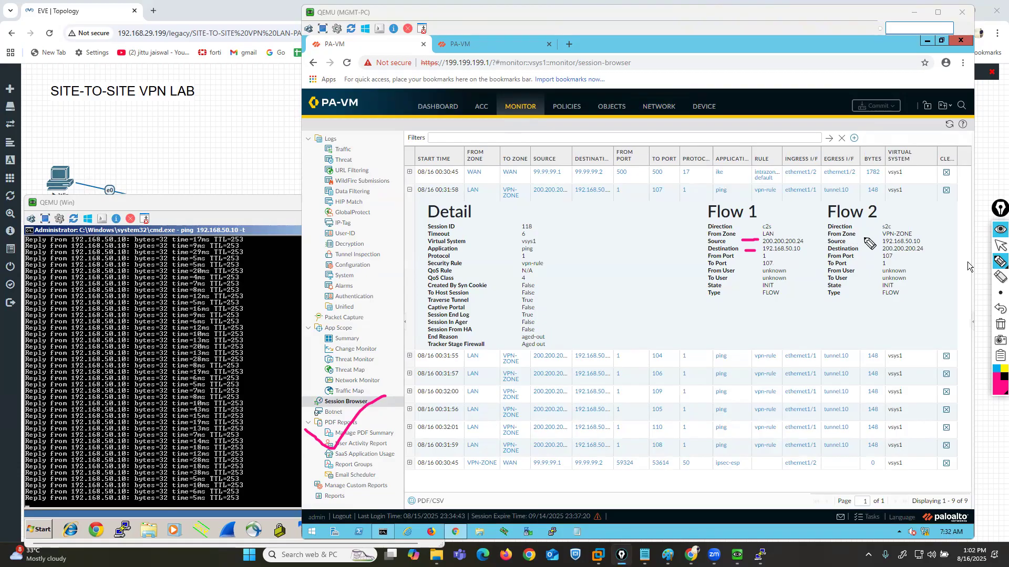
{"action": "left_click_drag", "start_coordinate": [778, 231], "coordinate": [802, 228]}
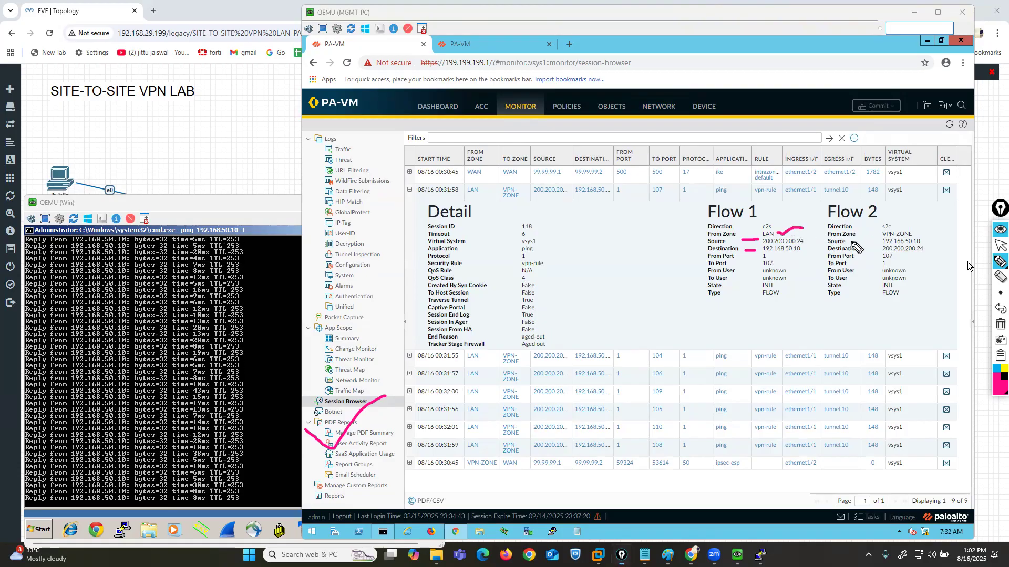
{"action": "left_click_drag", "start_coordinate": [862, 233], "coordinate": [875, 238]}
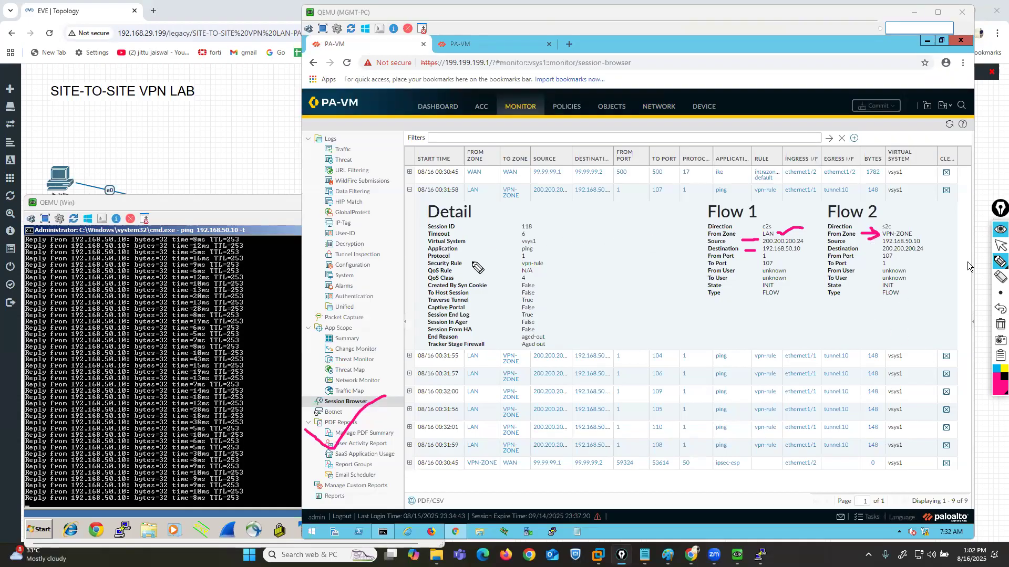
{"action": "mouse_move", "coordinate": [465, 264]}
{"action": "left_mouse_down"}
{"action": "mouse_move", "coordinate": [550, 263]}
{"action": "mouse_move", "coordinate": [520, 266]}
{"action": "mouse_move", "coordinate": [531, 270]}
{"action": "left_mouse_up"}
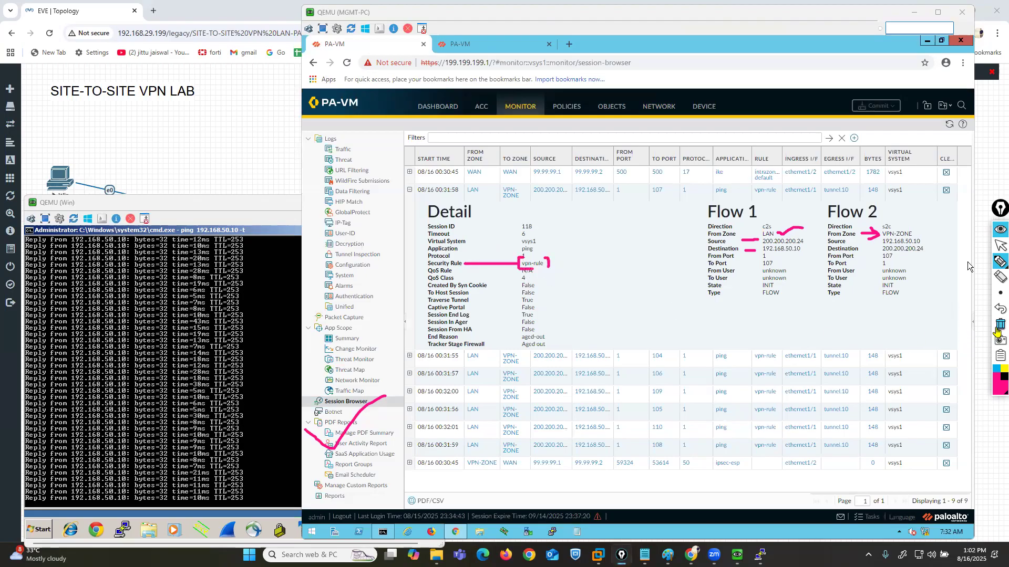
{"action": "left_click", "coordinate": [999, 326]}
{"action": "left_click", "coordinate": [1000, 244]}
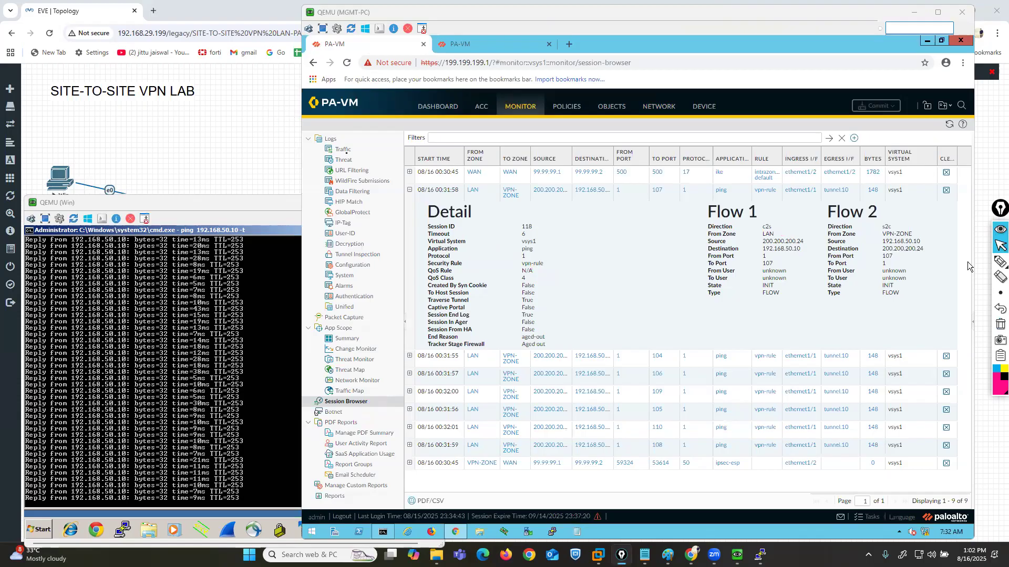
- Open Site-A's traffic log, mark the newest entry's application, source, destination and from and to zones in pink, and clear all marks
{"action": "left_click", "coordinate": [343, 149]}
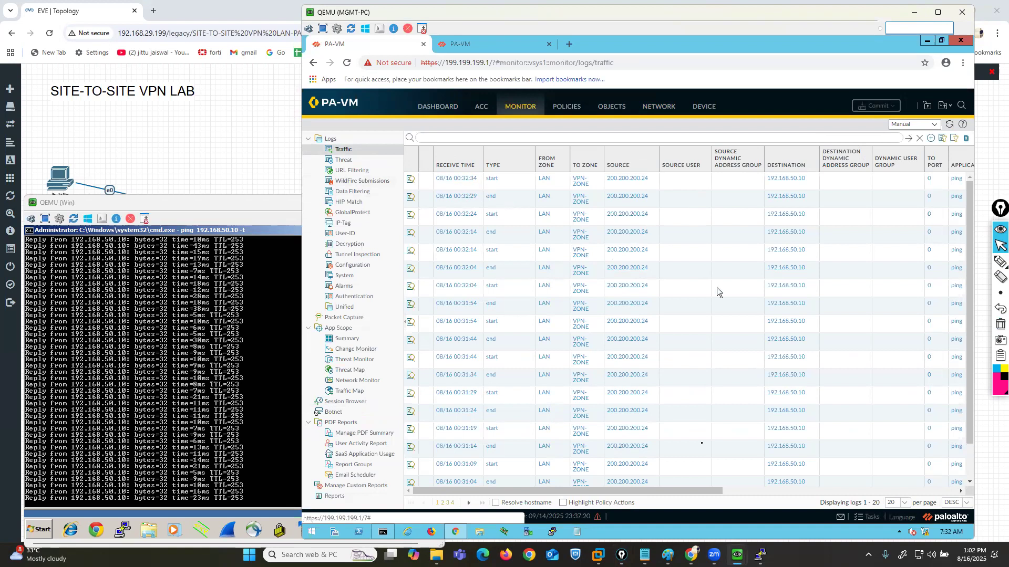
{"action": "left_click_drag", "start_coordinate": [674, 493], "coordinate": [702, 486]}
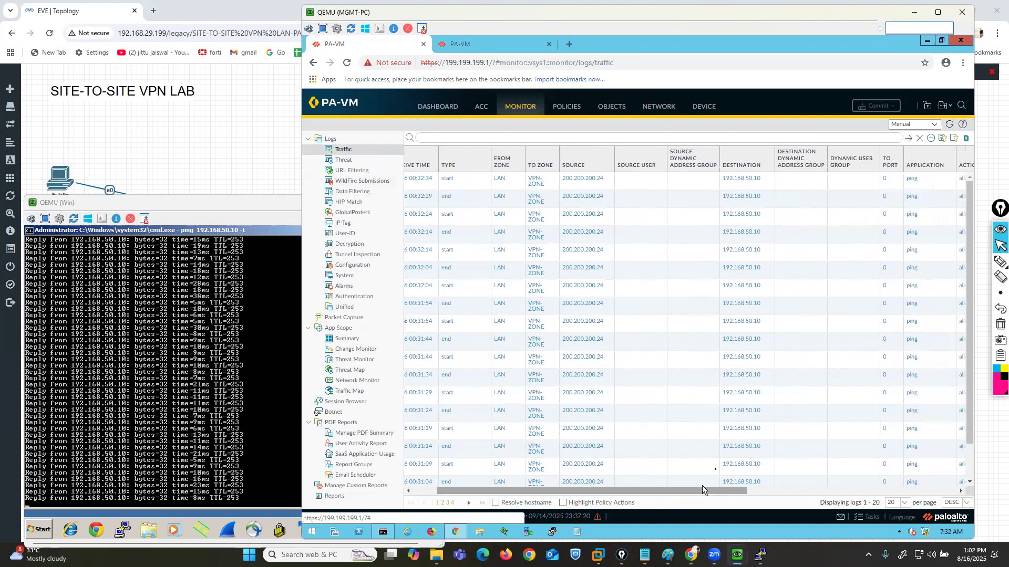
{"action": "left_click", "coordinate": [999, 261]}
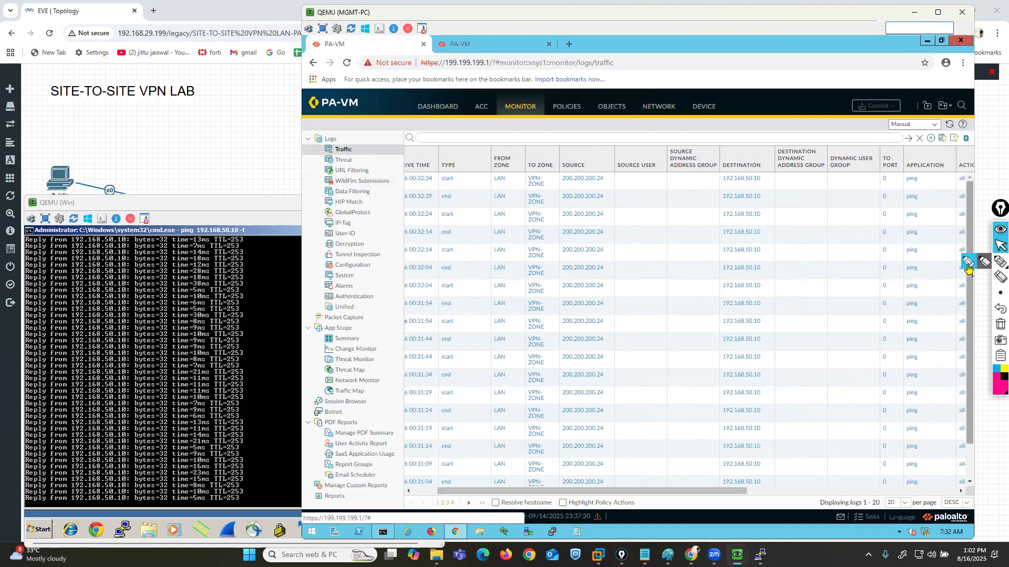
{"action": "left_click_drag", "start_coordinate": [905, 187], "coordinate": [926, 188]}
{"action": "mouse_move", "coordinate": [571, 184]}
{"action": "left_mouse_down"}
{"action": "mouse_move", "coordinate": [596, 183]}
{"action": "mouse_move", "coordinate": [593, 156]}
{"action": "mouse_move", "coordinate": [564, 158]}
{"action": "mouse_move", "coordinate": [565, 183]}
{"action": "left_mouse_up"}
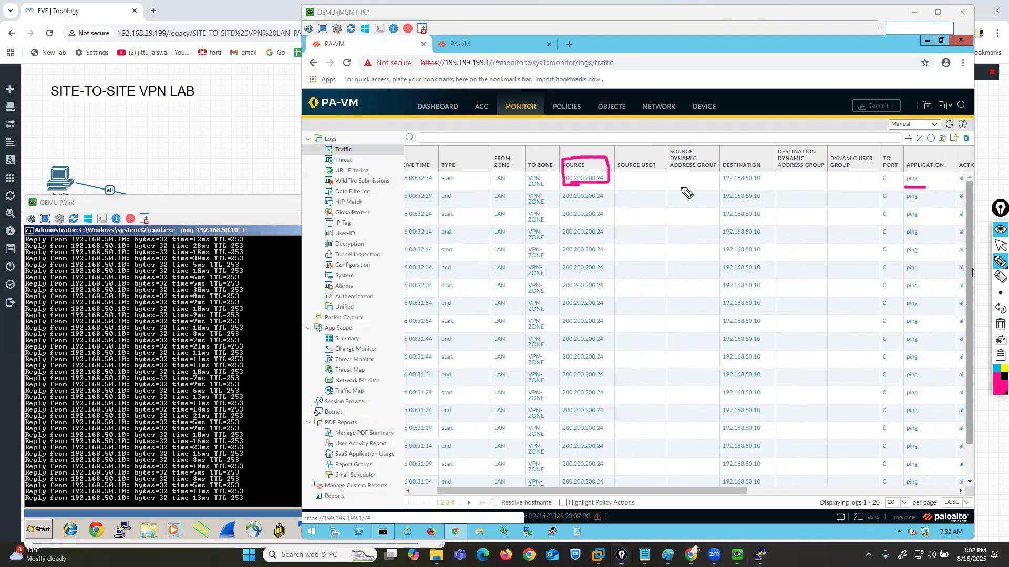
{"action": "mouse_move", "coordinate": [713, 164]}
{"action": "left_mouse_down"}
{"action": "mouse_move", "coordinate": [776, 188]}
{"action": "mouse_move", "coordinate": [705, 162]}
{"action": "left_mouse_up"}
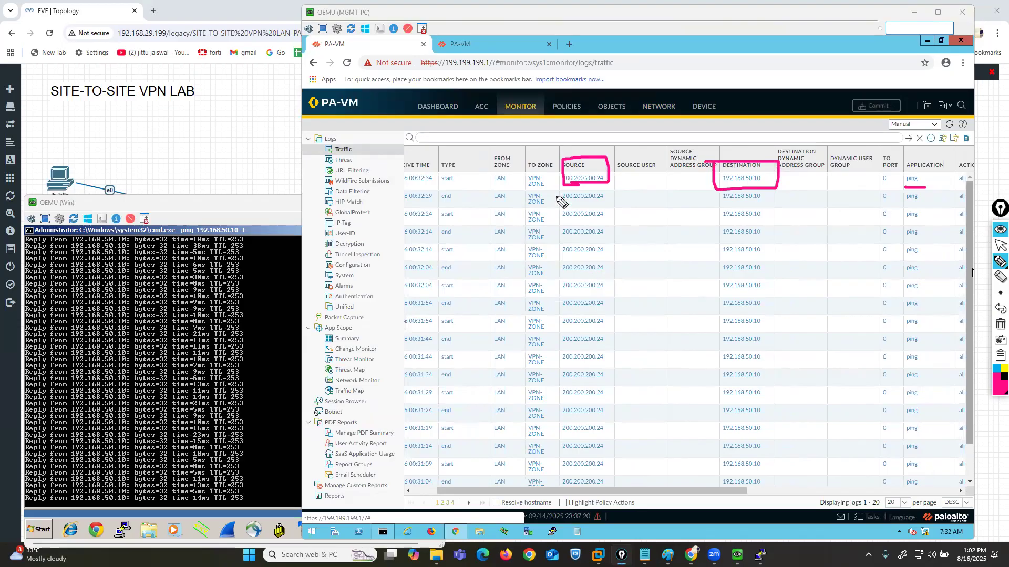
{"action": "mouse_move", "coordinate": [500, 188]}
{"action": "left_mouse_down"}
{"action": "mouse_move", "coordinate": [518, 165]}
{"action": "mouse_move", "coordinate": [500, 146]}
{"action": "mouse_move", "coordinate": [497, 187]}
{"action": "left_mouse_up"}
{"action": "mouse_move", "coordinate": [539, 115]}
{"action": "left_mouse_down"}
{"action": "mouse_move", "coordinate": [531, 168]}
{"action": "mouse_move", "coordinate": [608, 127]}
{"action": "left_mouse_up"}
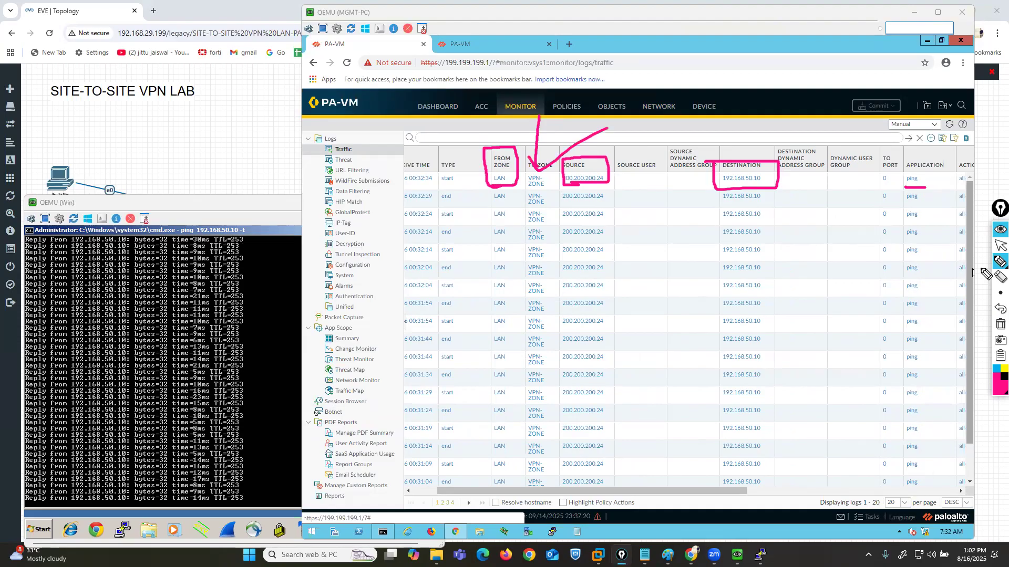
{"action": "left_click", "coordinate": [1000, 324]}
{"action": "left_click", "coordinate": [998, 247]}
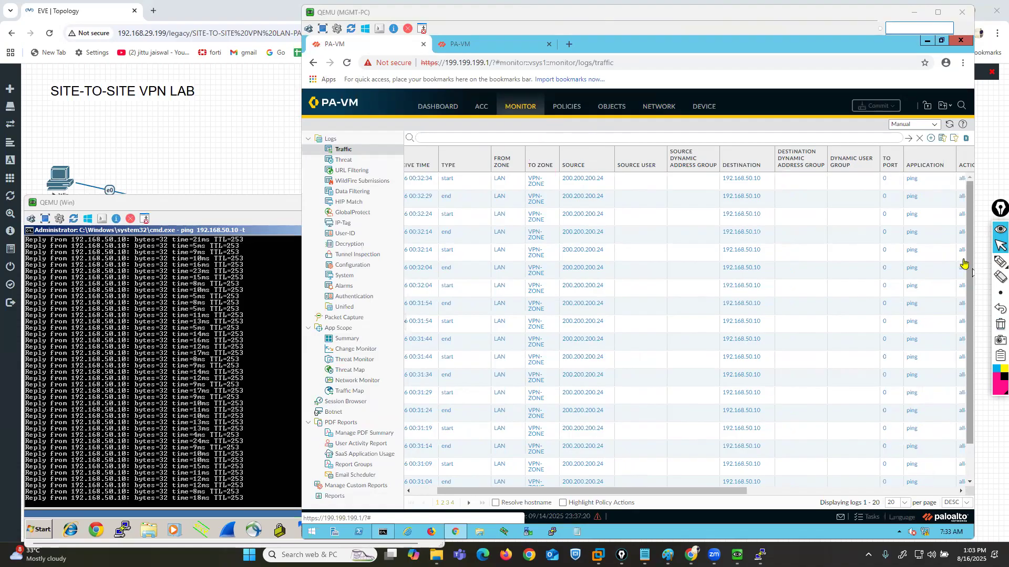
- Handwrite boxed pink notes "Packet Flow" and "Remote Access VPN" with an arrow between them, clear them, and bring the EVE-NG topology into view
{"action": "left_click", "coordinate": [997, 264]}
{"action": "mouse_move", "coordinate": [459, 229]}
{"action": "left_mouse_down"}
{"action": "mouse_move", "coordinate": [629, 263]}
{"action": "mouse_move", "coordinate": [679, 252]}
{"action": "mouse_move", "coordinate": [696, 233]}
{"action": "mouse_move", "coordinate": [451, 216]}
{"action": "mouse_move", "coordinate": [549, 273]}
{"action": "mouse_move", "coordinate": [682, 275]}
{"action": "mouse_move", "coordinate": [700, 234]}
{"action": "left_mouse_up"}
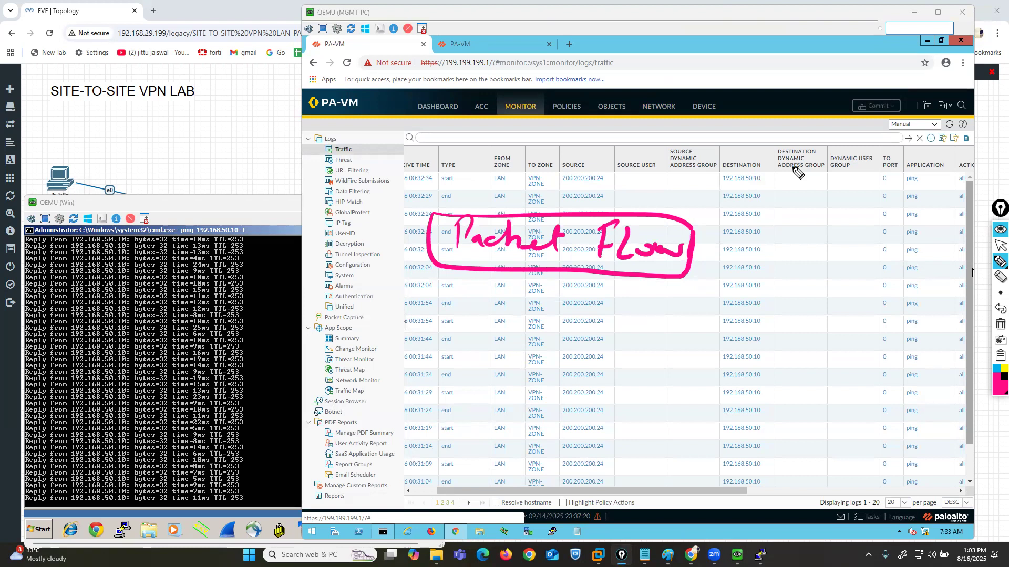
{"action": "mouse_move", "coordinate": [567, 127]}
{"action": "left_mouse_down"}
{"action": "mouse_move", "coordinate": [571, 201]}
{"action": "mouse_move", "coordinate": [581, 196]}
{"action": "left_mouse_up"}
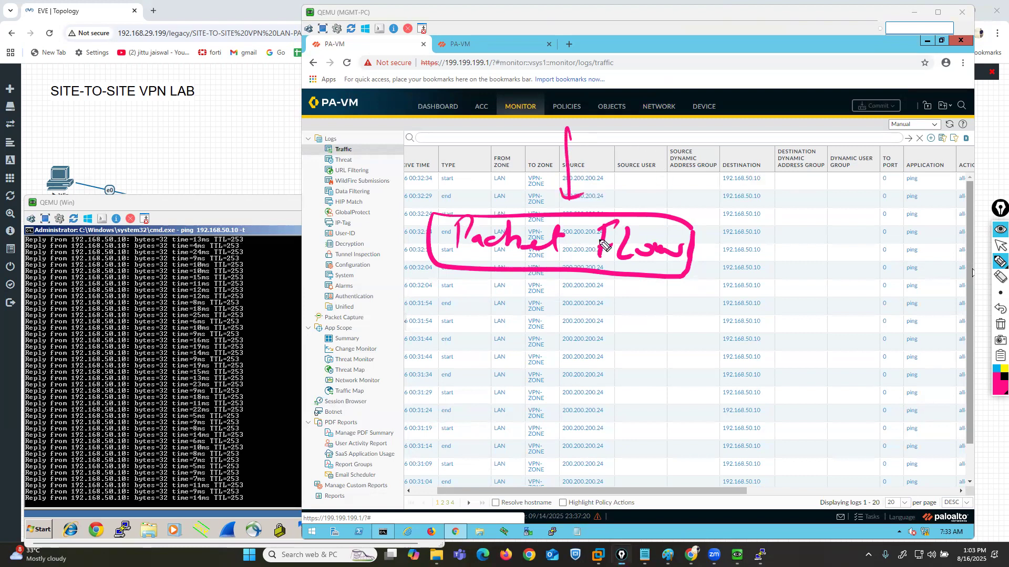
{"action": "mouse_move", "coordinate": [506, 75]}
{"action": "left_mouse_down"}
{"action": "mouse_move", "coordinate": [505, 92]}
{"action": "mouse_move", "coordinate": [608, 97]}
{"action": "mouse_move", "coordinate": [791, 89]}
{"action": "mouse_move", "coordinate": [841, 105]}
{"action": "mouse_move", "coordinate": [887, 93]}
{"action": "mouse_move", "coordinate": [720, 44]}
{"action": "mouse_move", "coordinate": [677, 128]}
{"action": "mouse_move", "coordinate": [840, 151]}
{"action": "mouse_move", "coordinate": [878, 73]}
{"action": "left_mouse_up"}
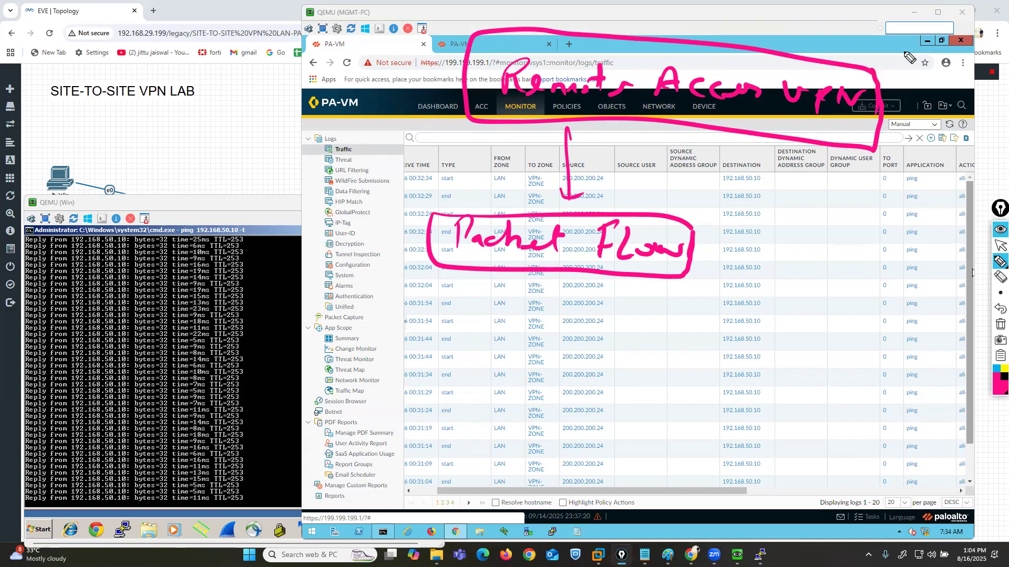
{"action": "left_click", "coordinate": [1000, 324]}
{"action": "left_click", "coordinate": [998, 246]}
{"action": "key", "text": "super+d"}
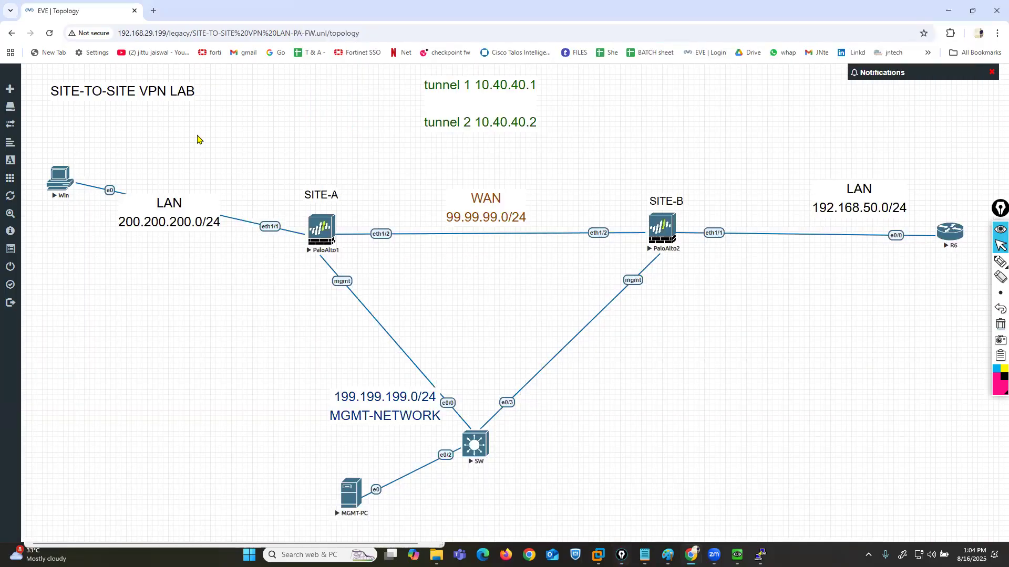